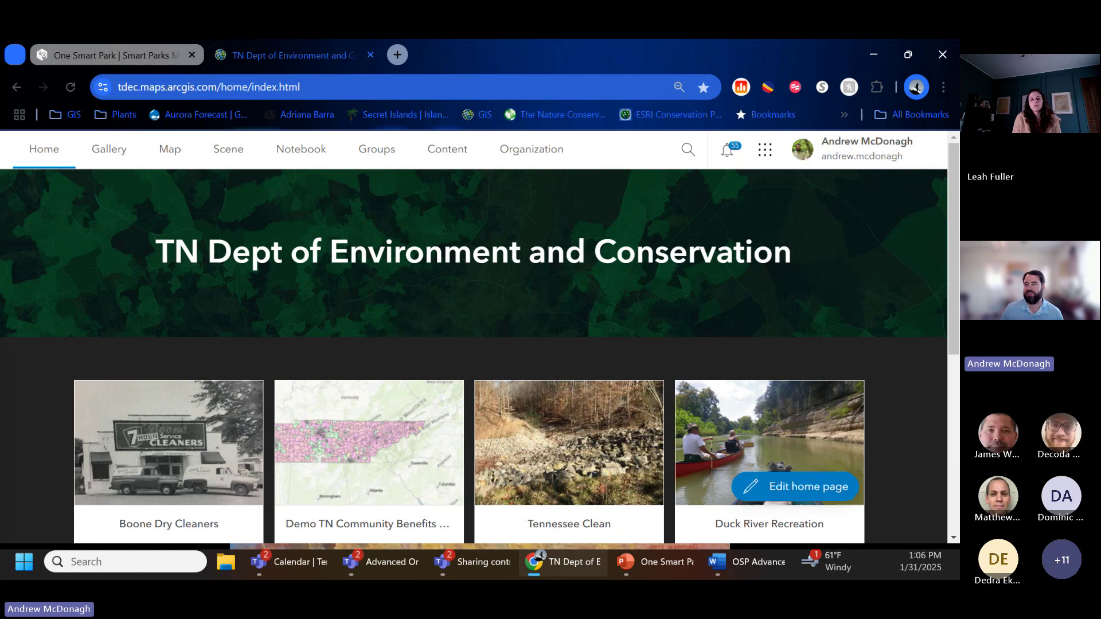
Step: Return to the TDEC ArcGIS home page tab and open the My content list
click(109, 55)
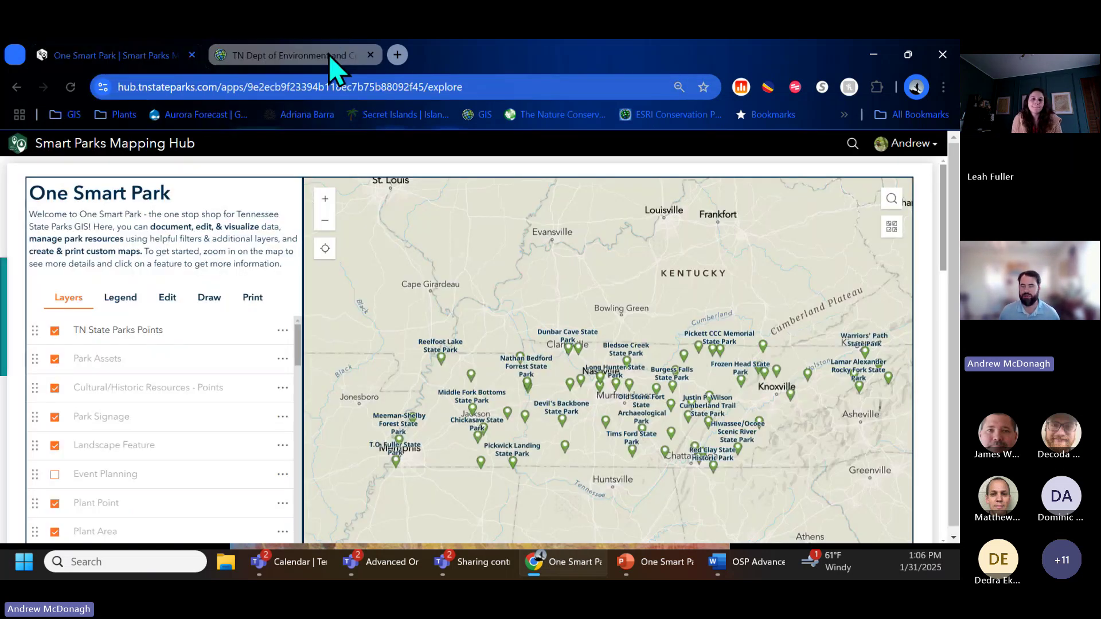
click(330, 56)
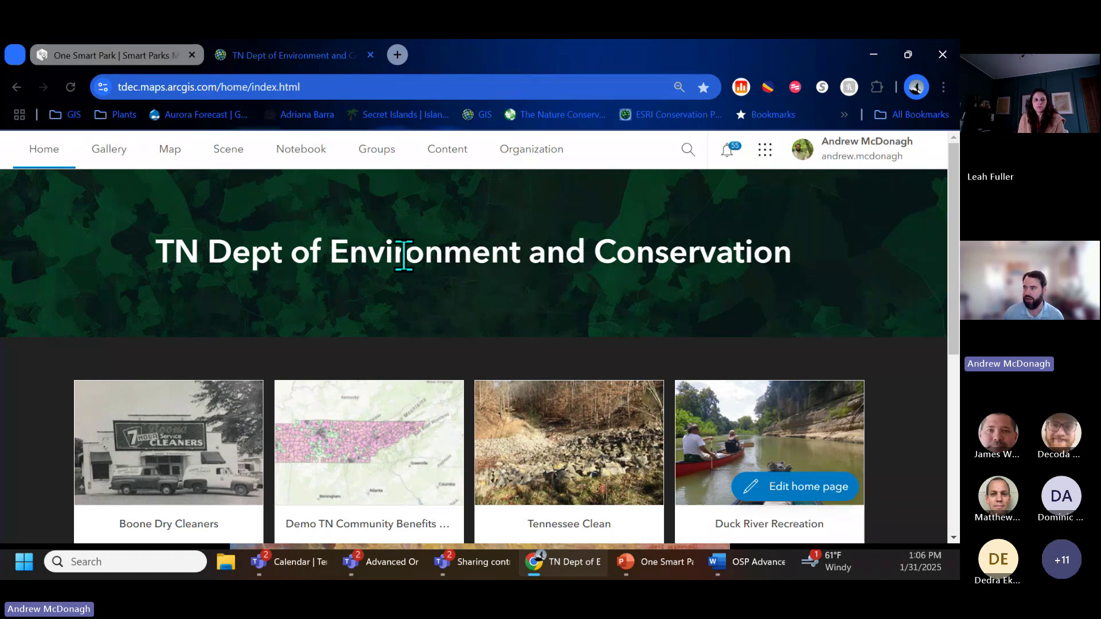
click(461, 152)
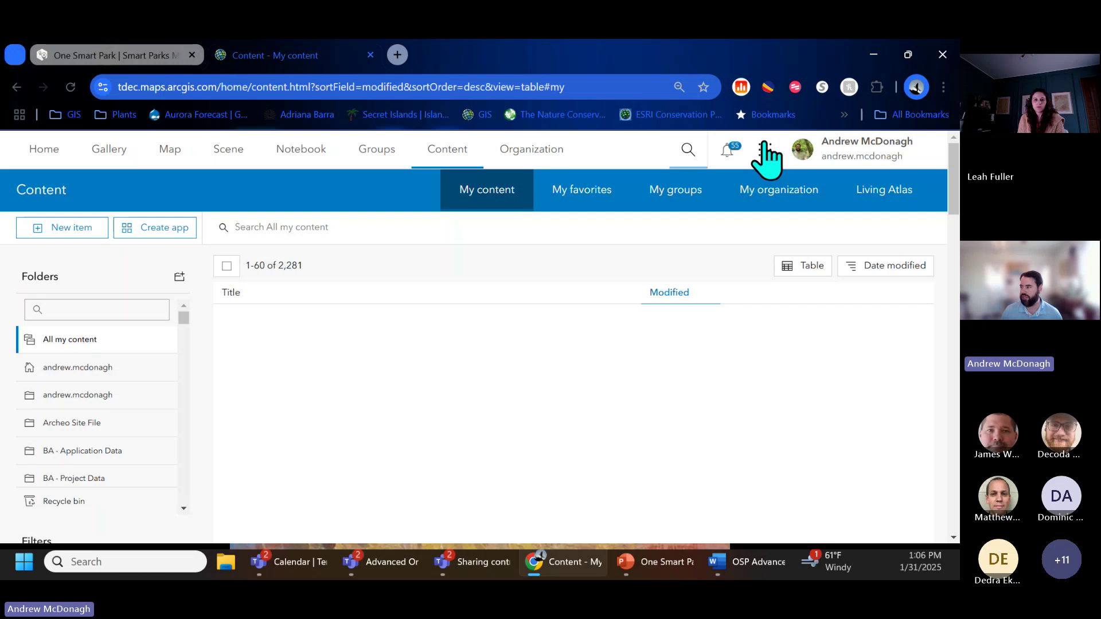
Step: Switch to the field-worker account, signing in with the browser's saved password
click(869, 163)
click(766, 377)
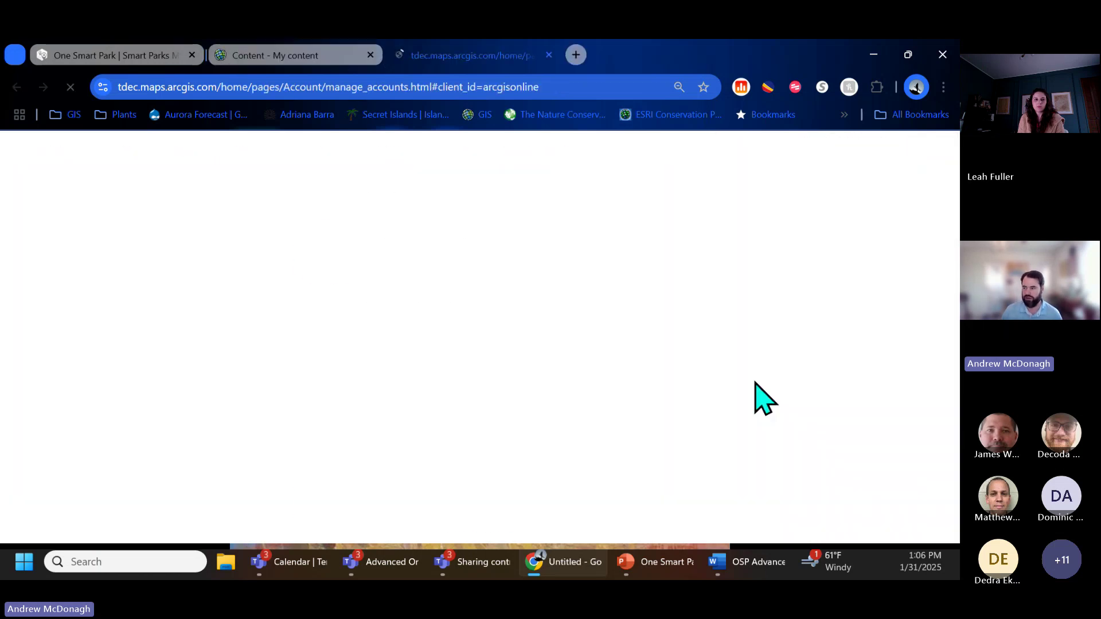
click(455, 363)
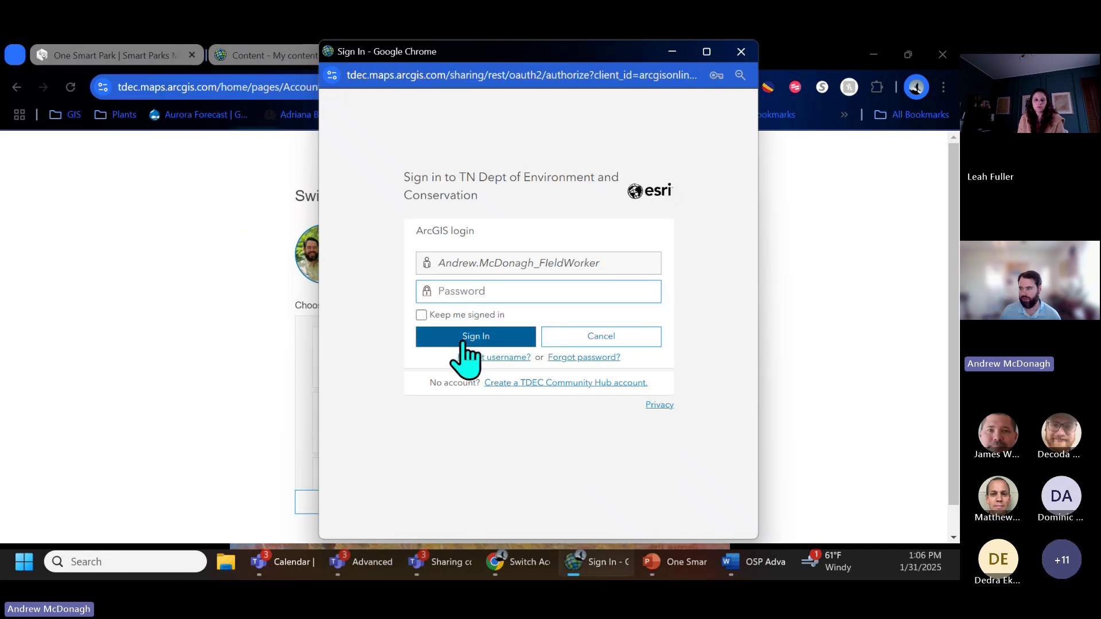
click(503, 293)
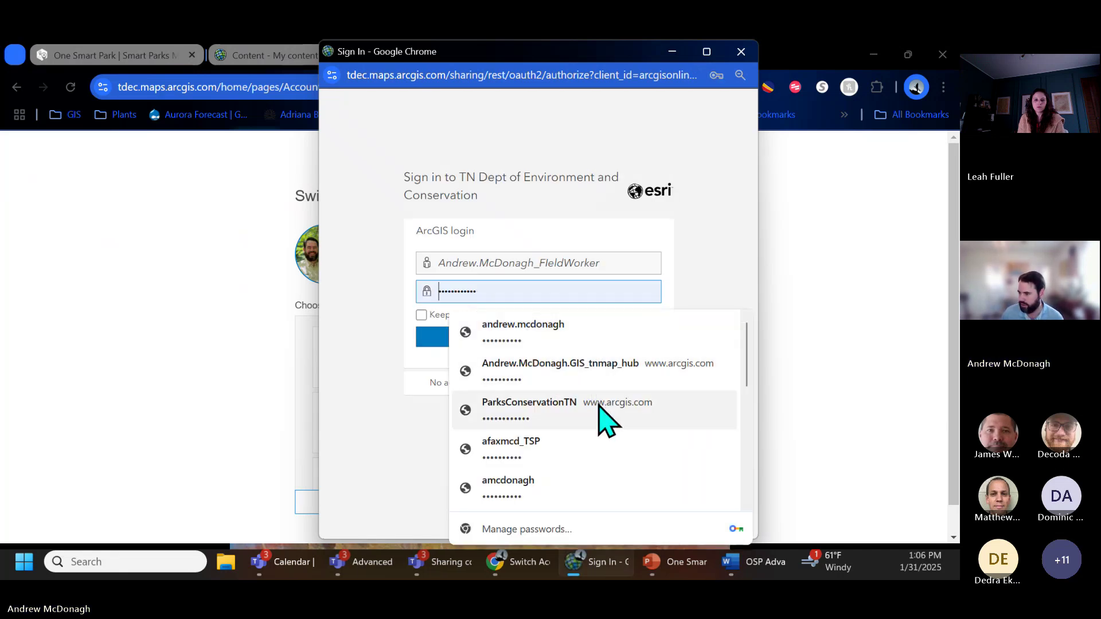
scroll(599, 425, down, 4)
click(617, 380)
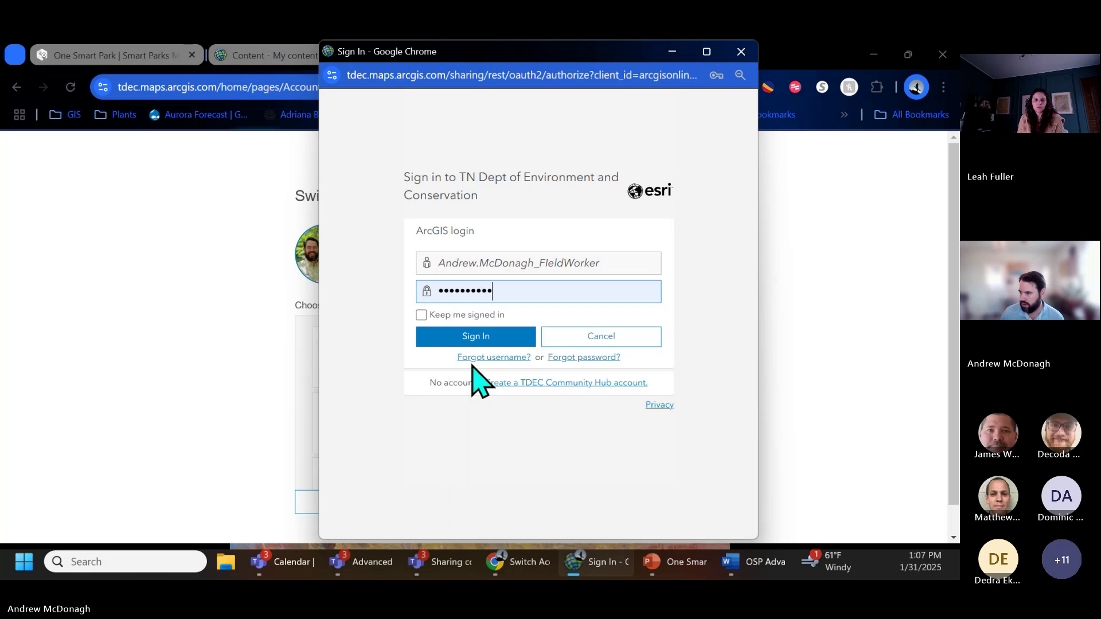
click(461, 340)
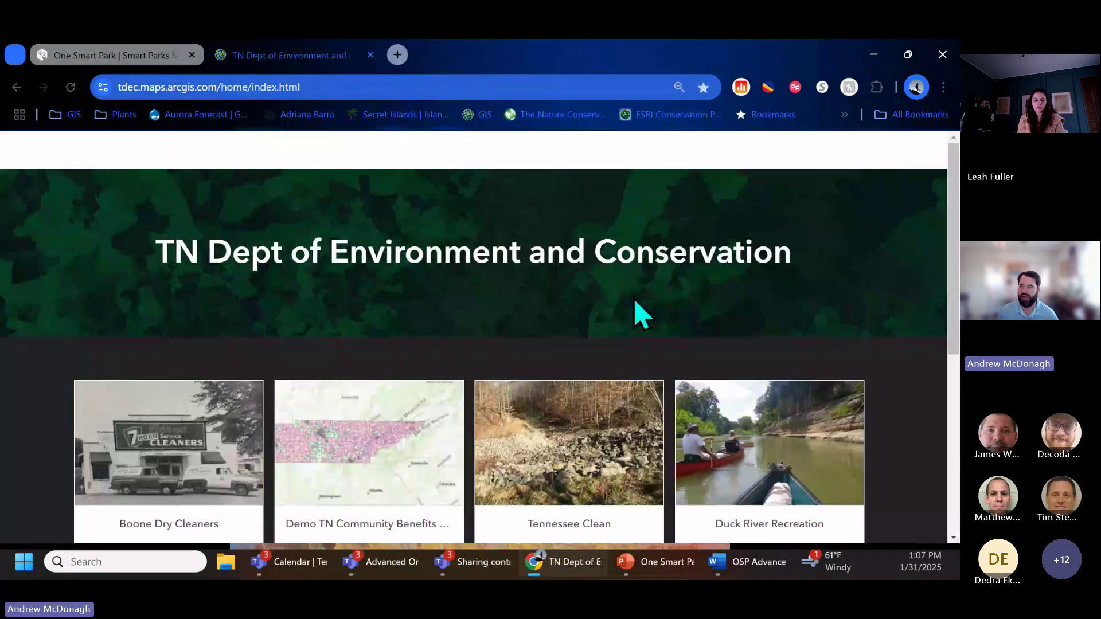
Step: Search the organization's content for 'One smart park'
click(366, 150)
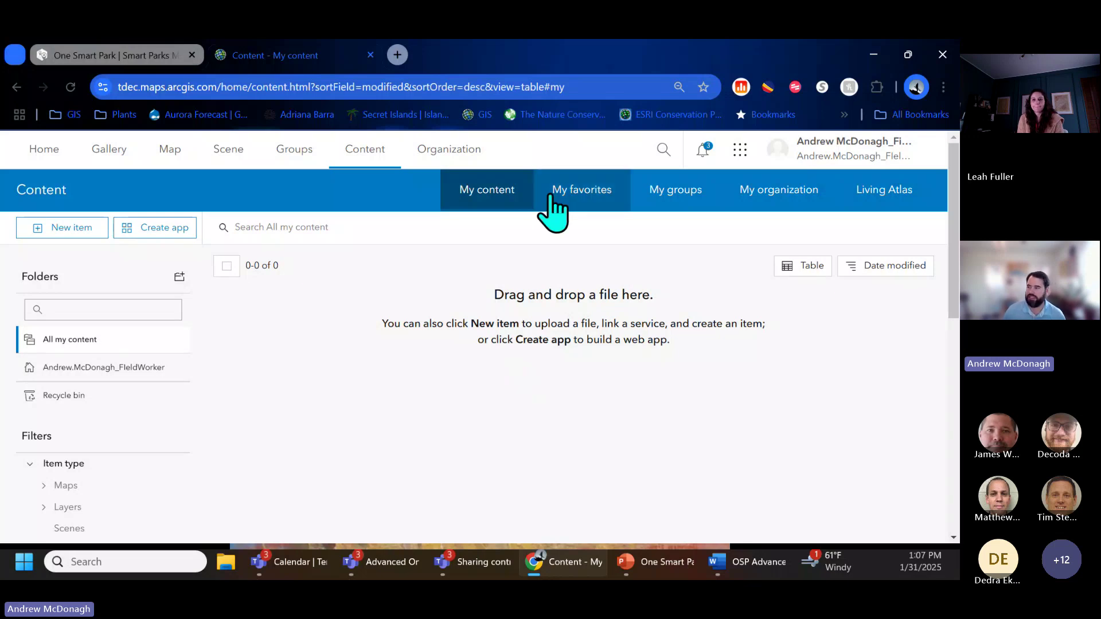
click(784, 195)
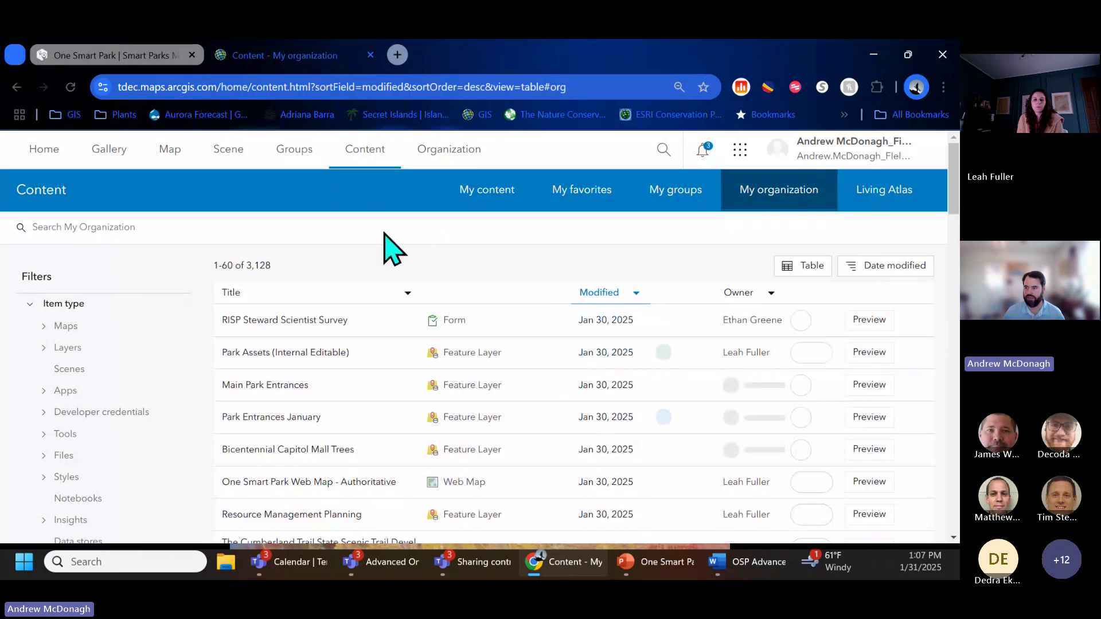
text(One )
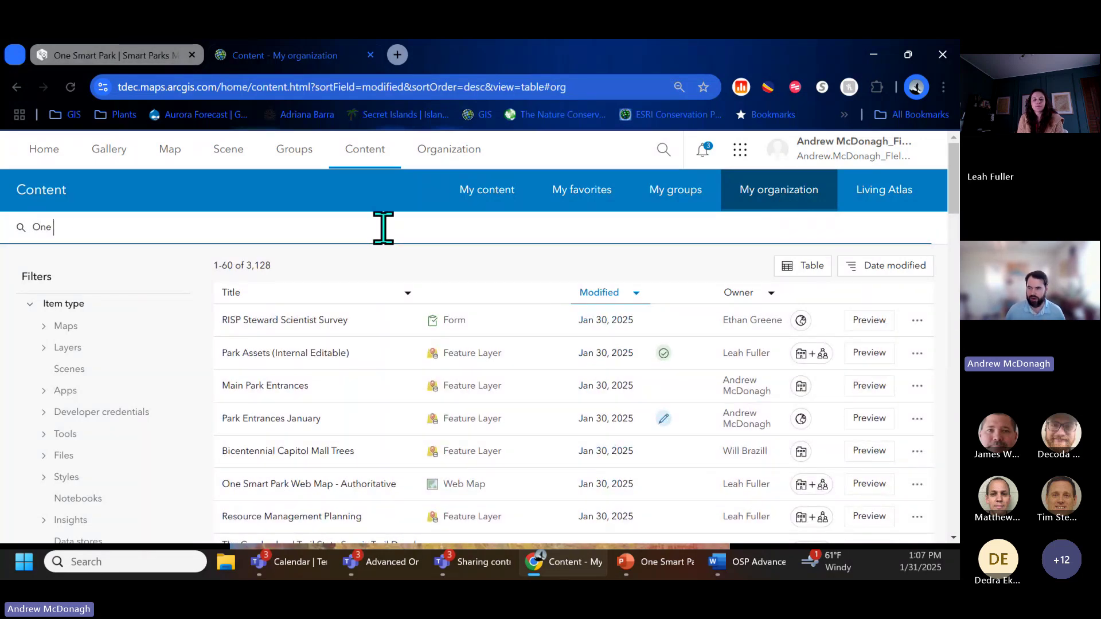
text(smart park)
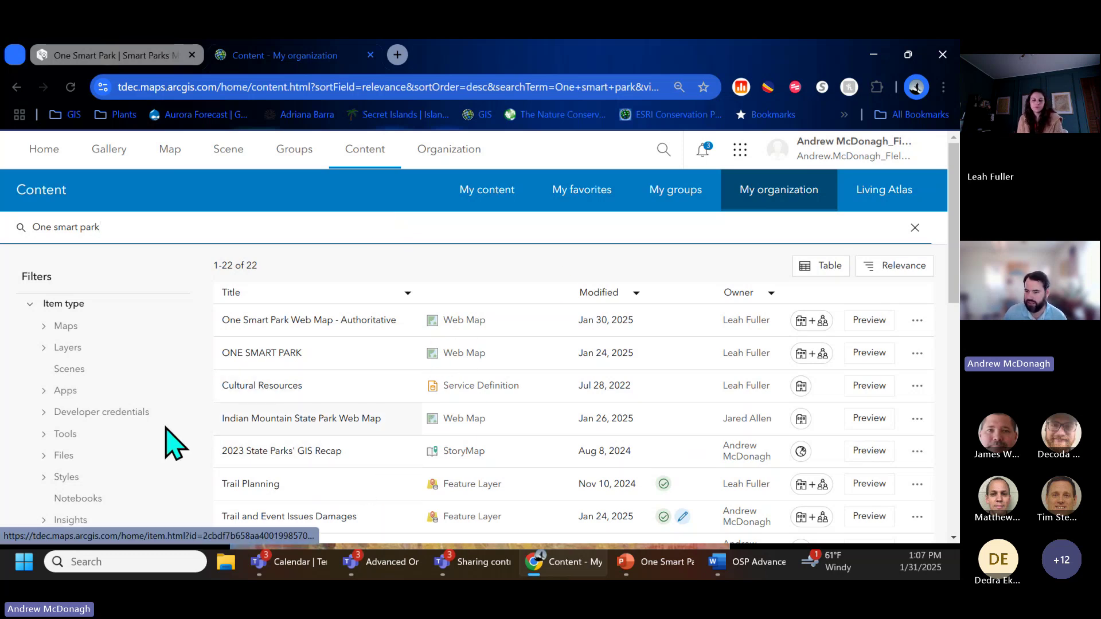
Step: Try, then remove, the Authoritative status filter, and limit results to Maps
scroll(49, 401, down, 5)
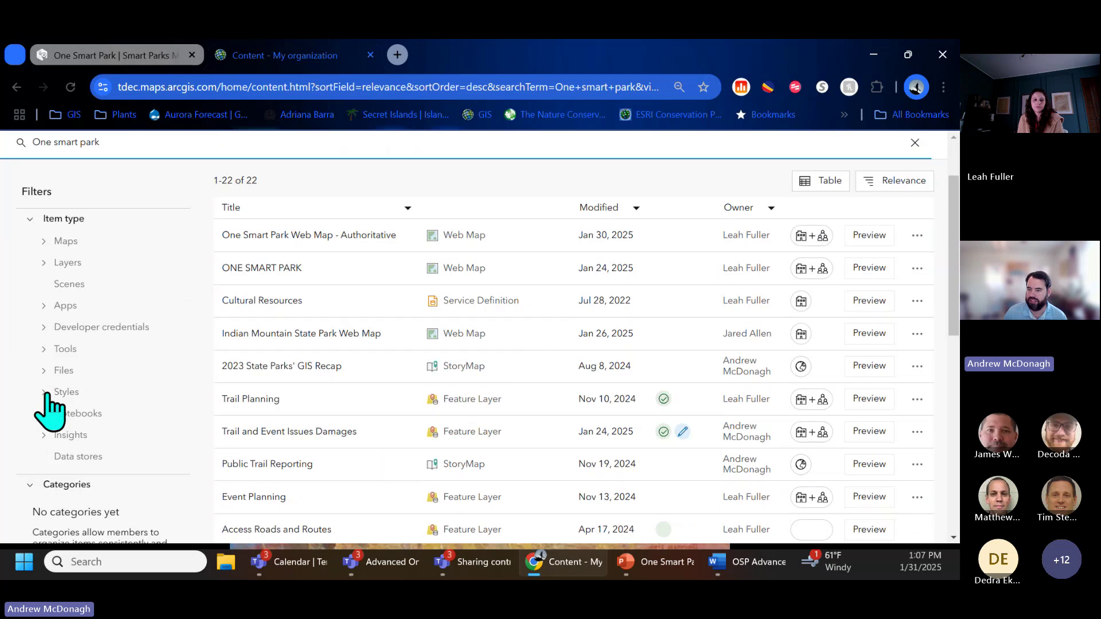
click(33, 447)
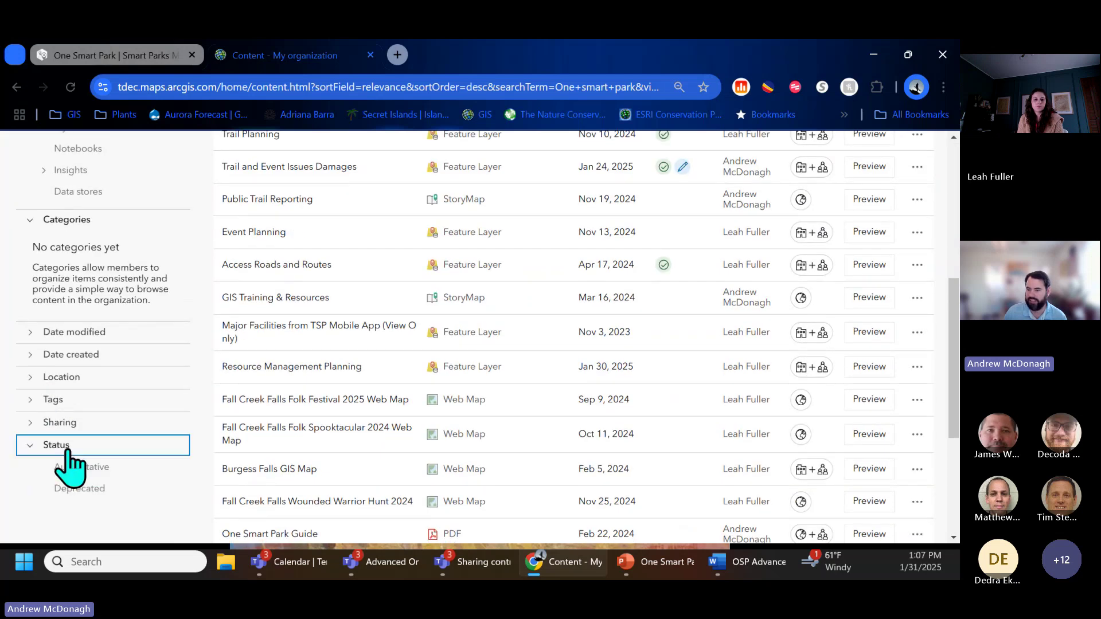
click(75, 468)
scroll(201, 453, up, 6)
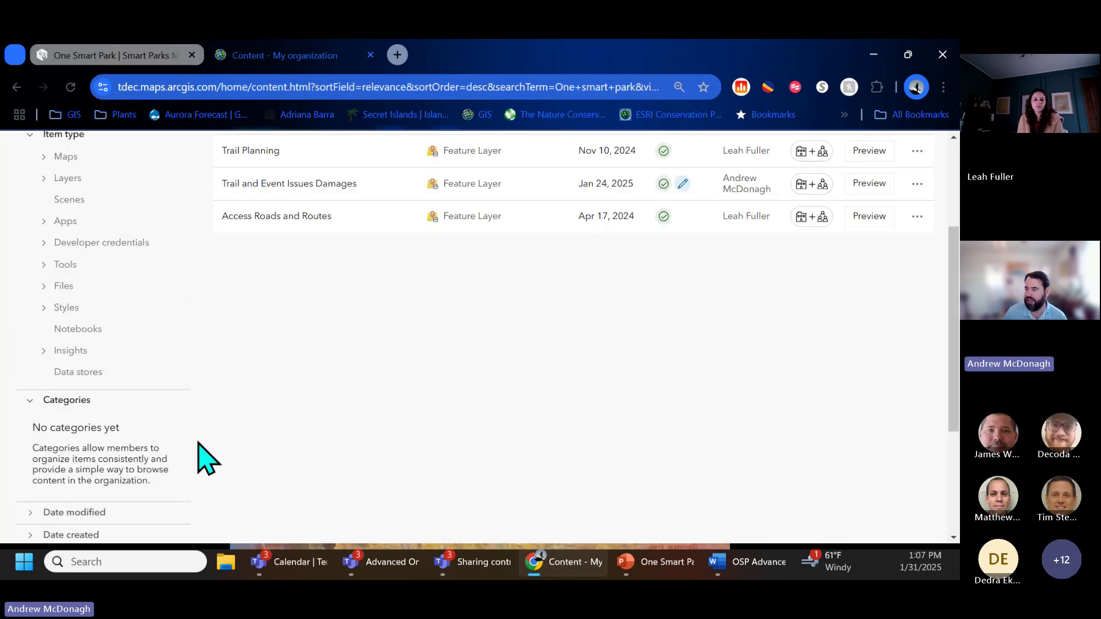
scroll(198, 453, down, 6)
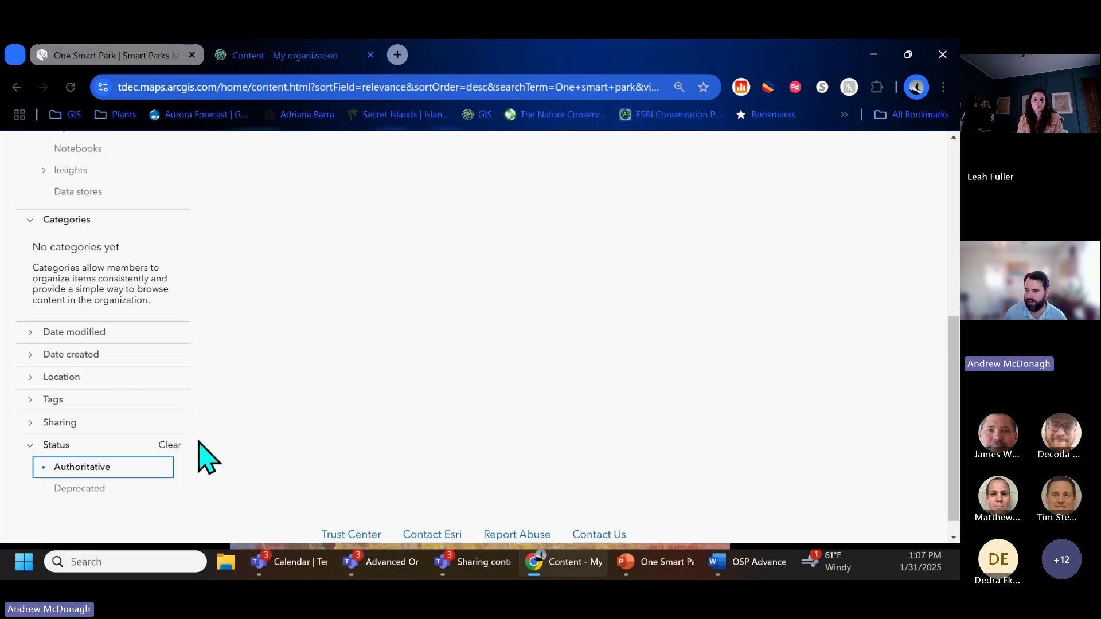
click(194, 466)
scroll(232, 462, up, 8)
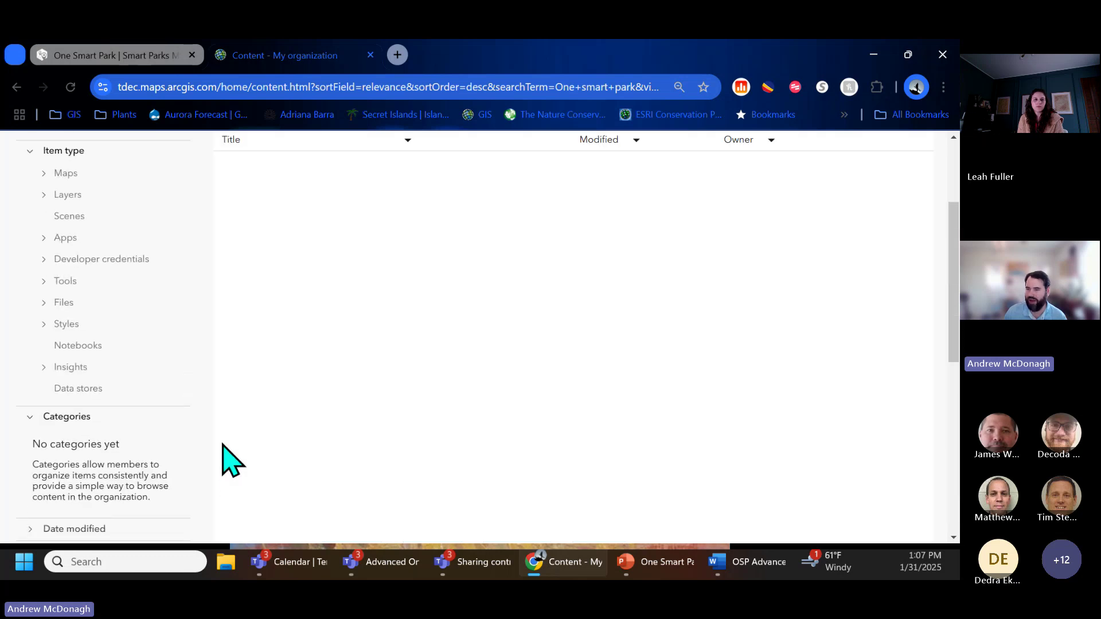
click(73, 327)
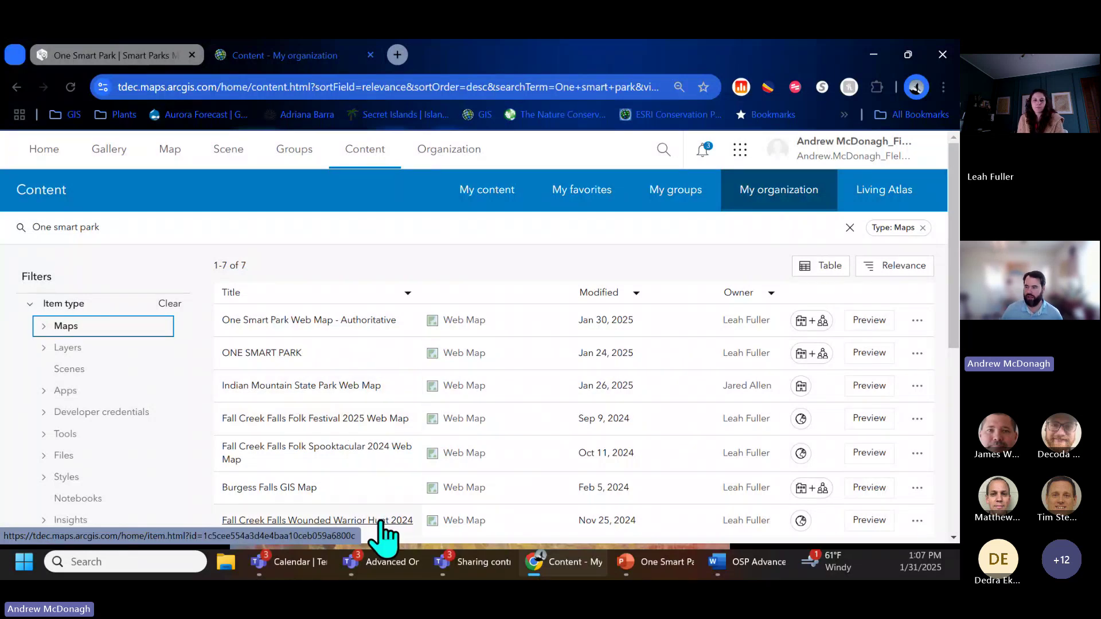
Step: Open the One Smart Park Web Map - Authoritative item and launch it in Map Viewer
click(355, 327)
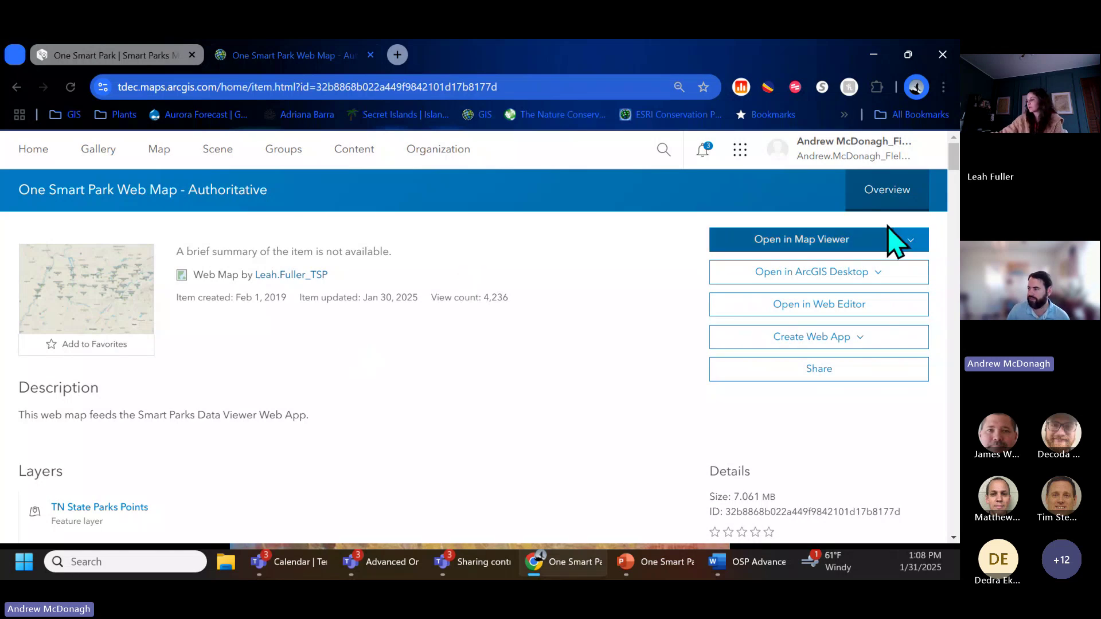
click(852, 244)
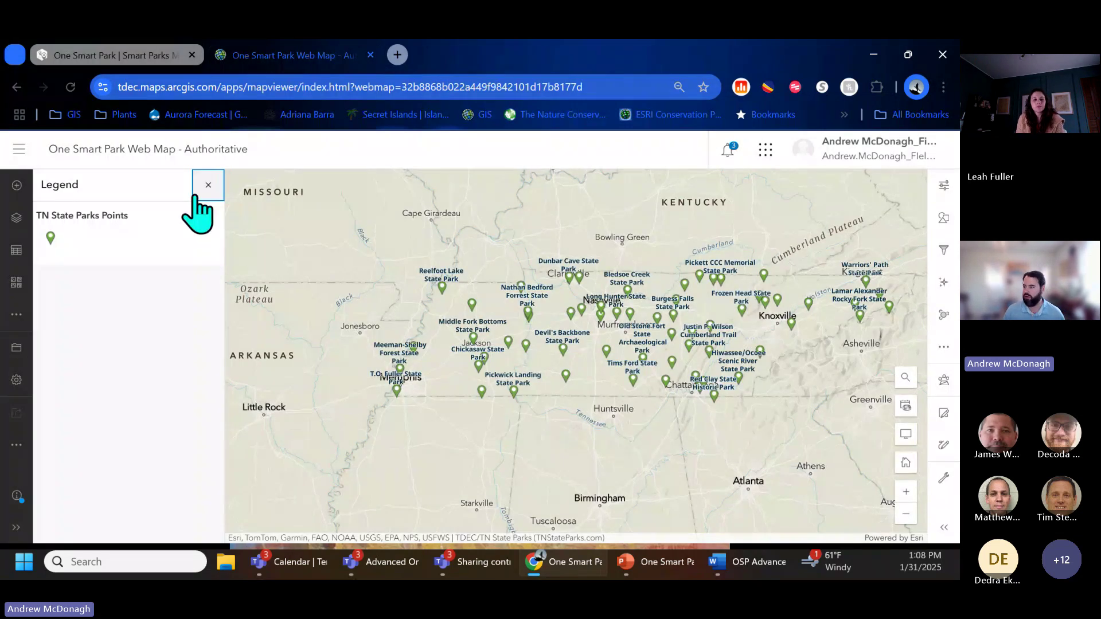
Step: Zoom the map in on central Tennessee's parks and choose Save as
scroll(723, 342, up, 1)
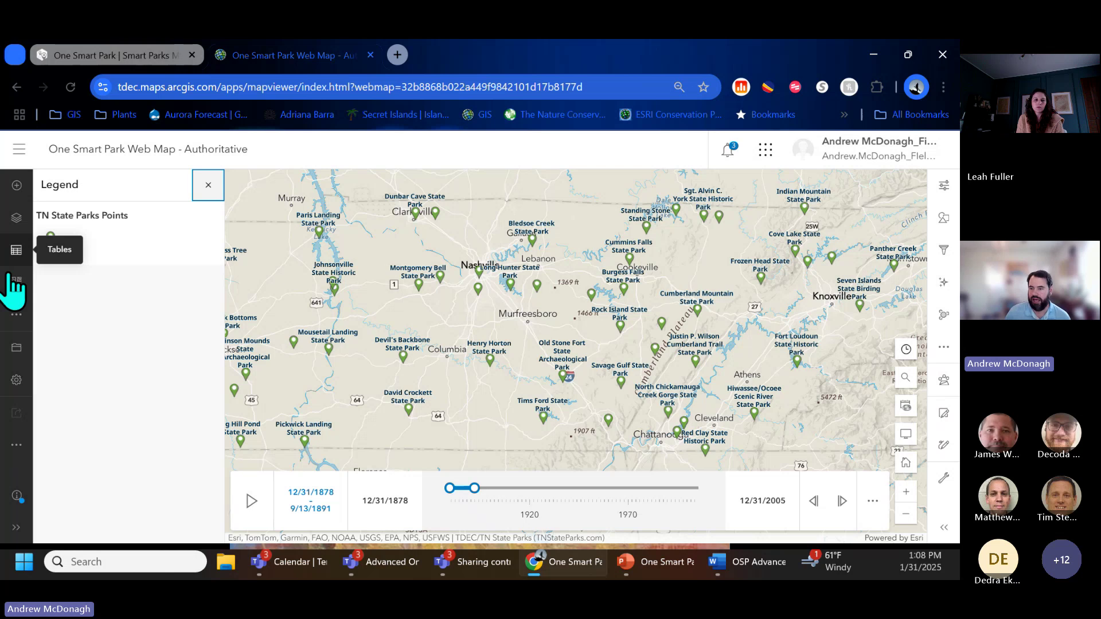
click(16, 348)
click(102, 349)
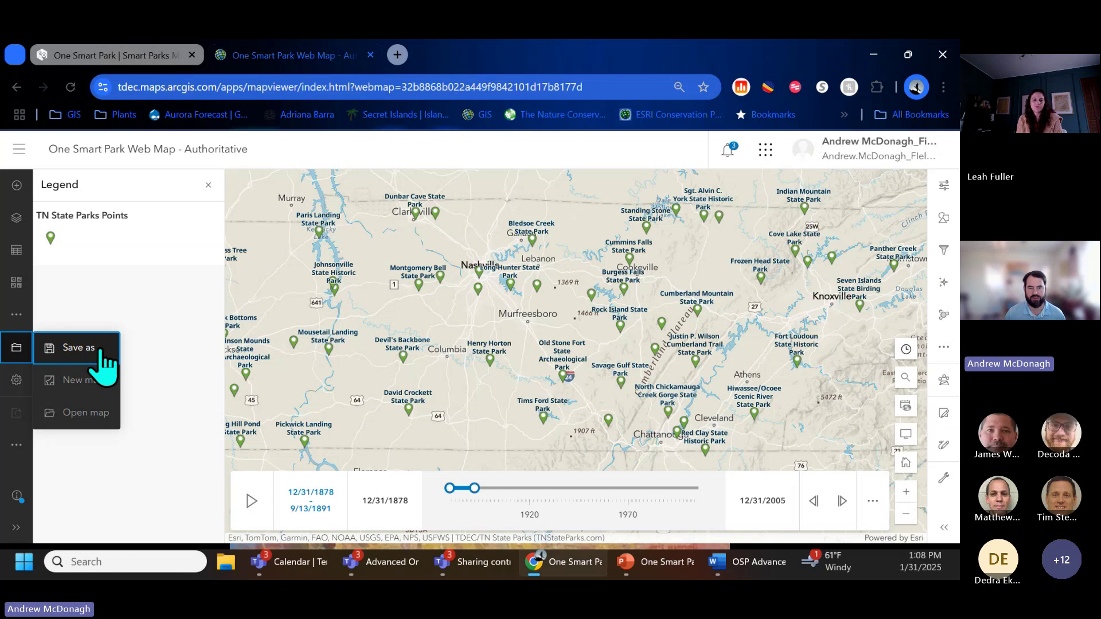
click(101, 348)
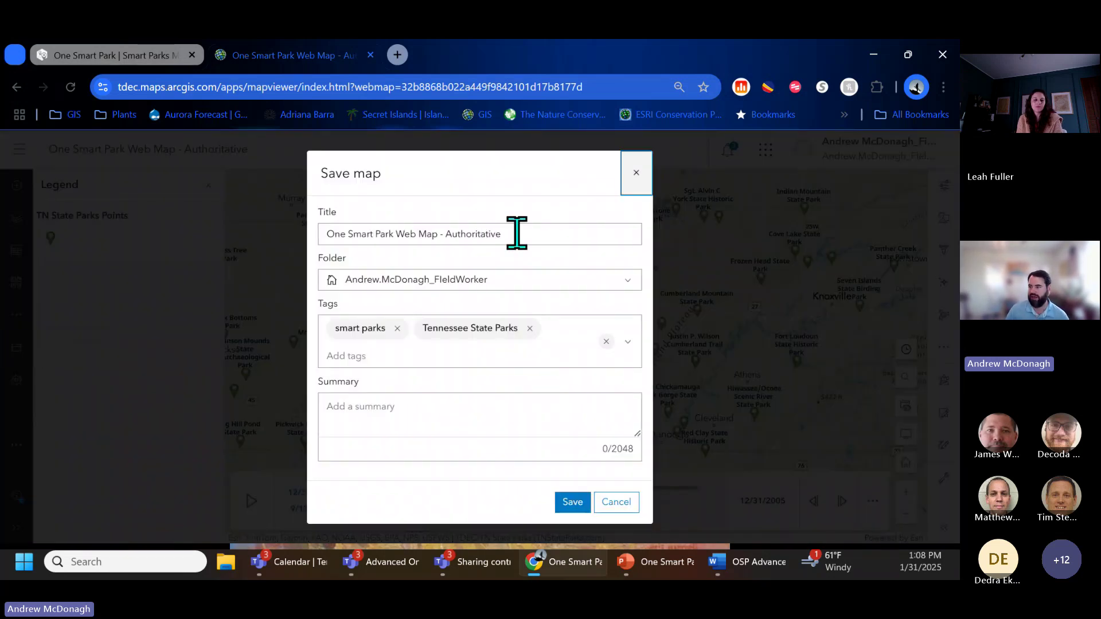
Step: Retitle the copy 'One Smart Park Web Map - Parks Demo 2' and save it
click(519, 233)
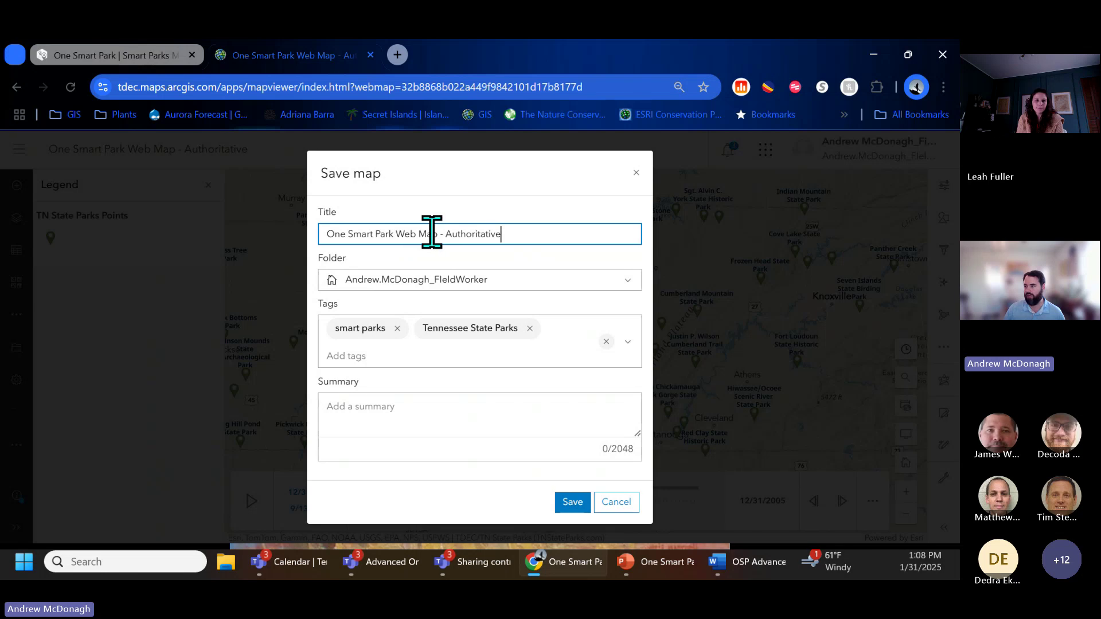
drag(439, 233, 504, 234)
key(BackSpace)
text(- Pa)
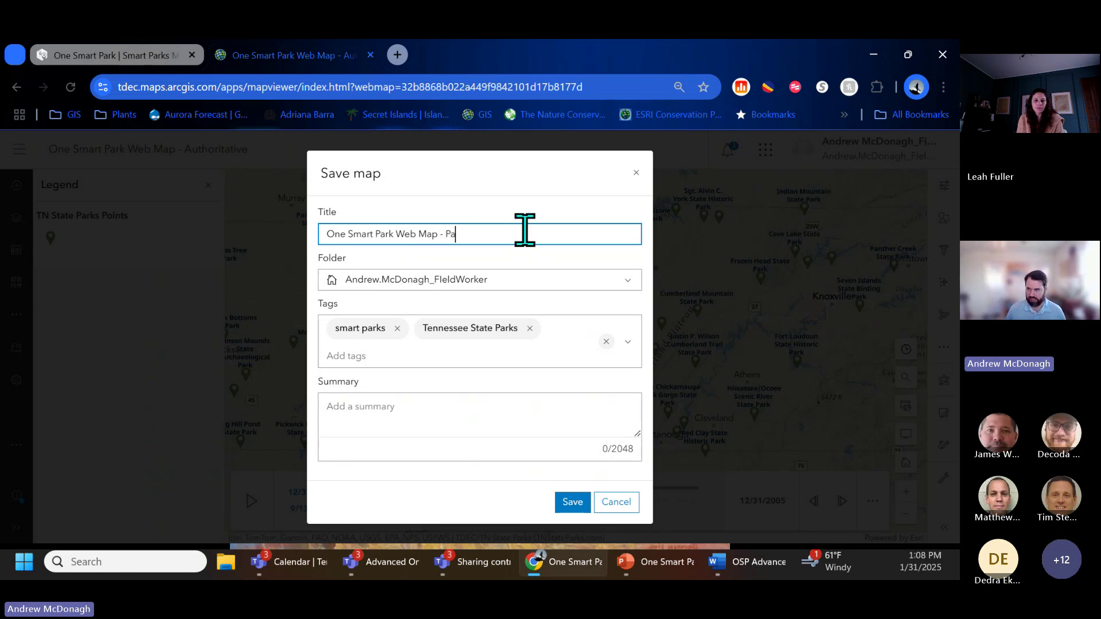
text(rks Demo 2)
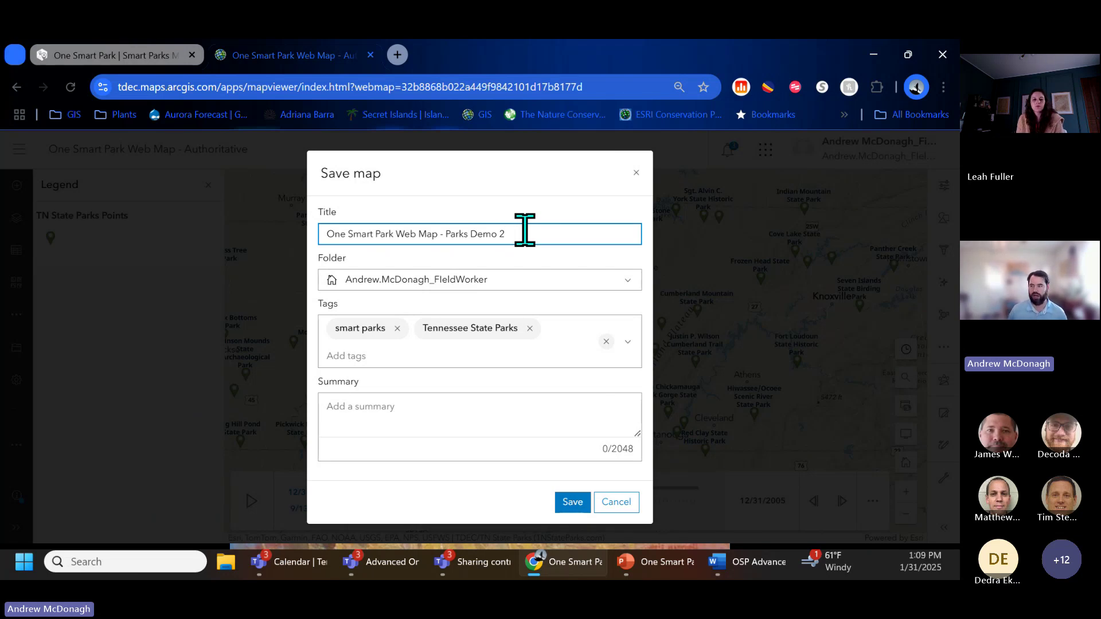
click(571, 503)
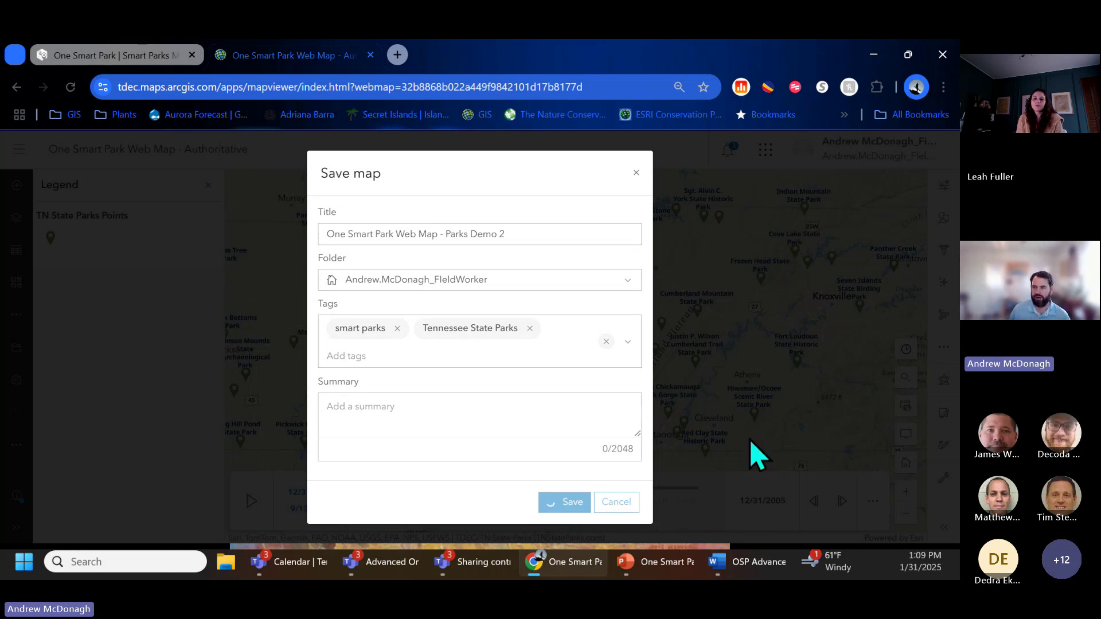
Step: Glance at the Smart Parks Mapping Hub tab, return to the map, then switch to Teams
click(150, 63)
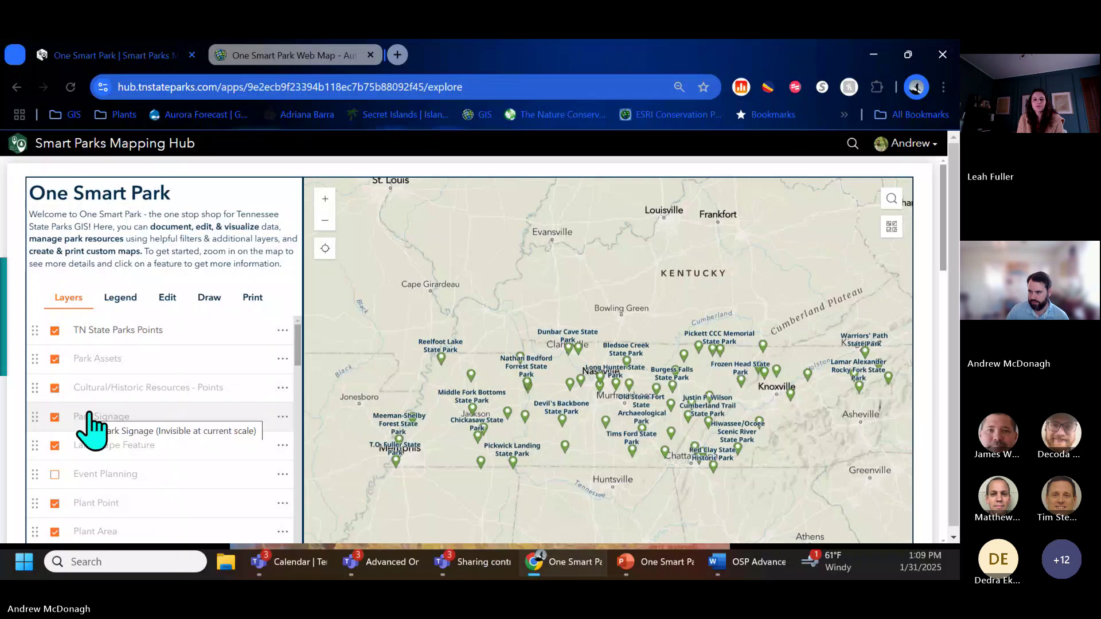
key(ctrl+Tab)
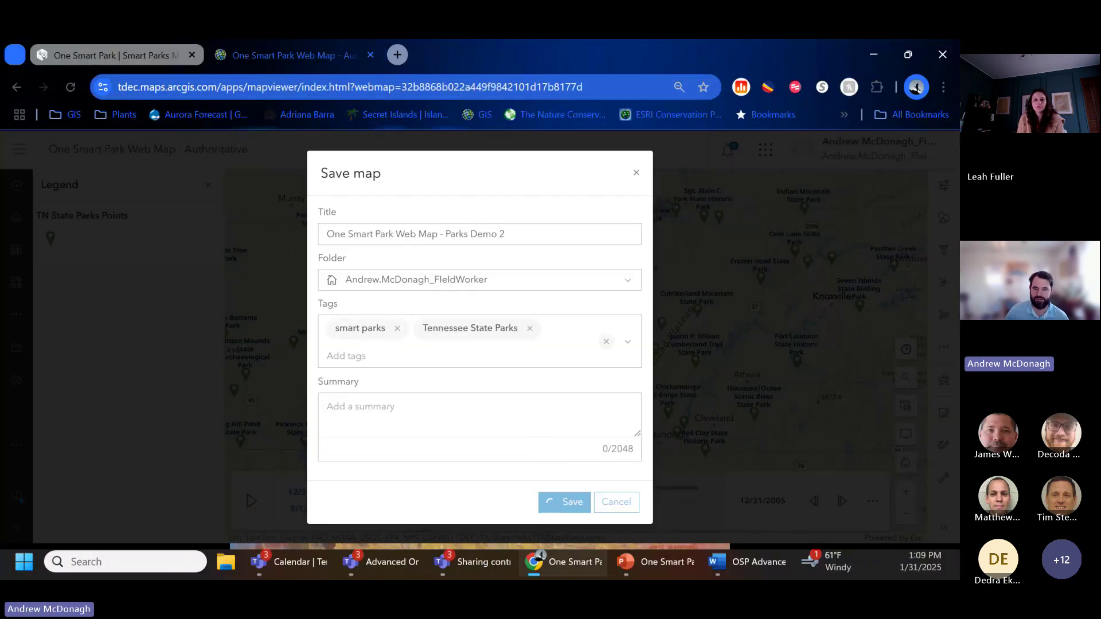
key(alt+Tab)
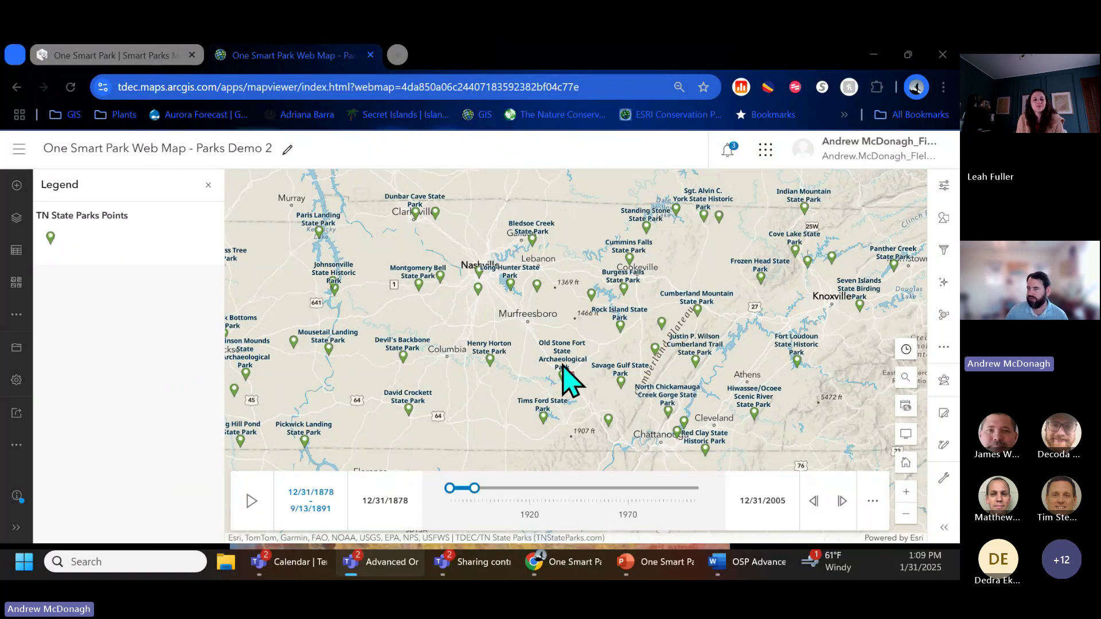
Step: Leave Map Viewer via the main navigation menu and go to My content
click(22, 152)
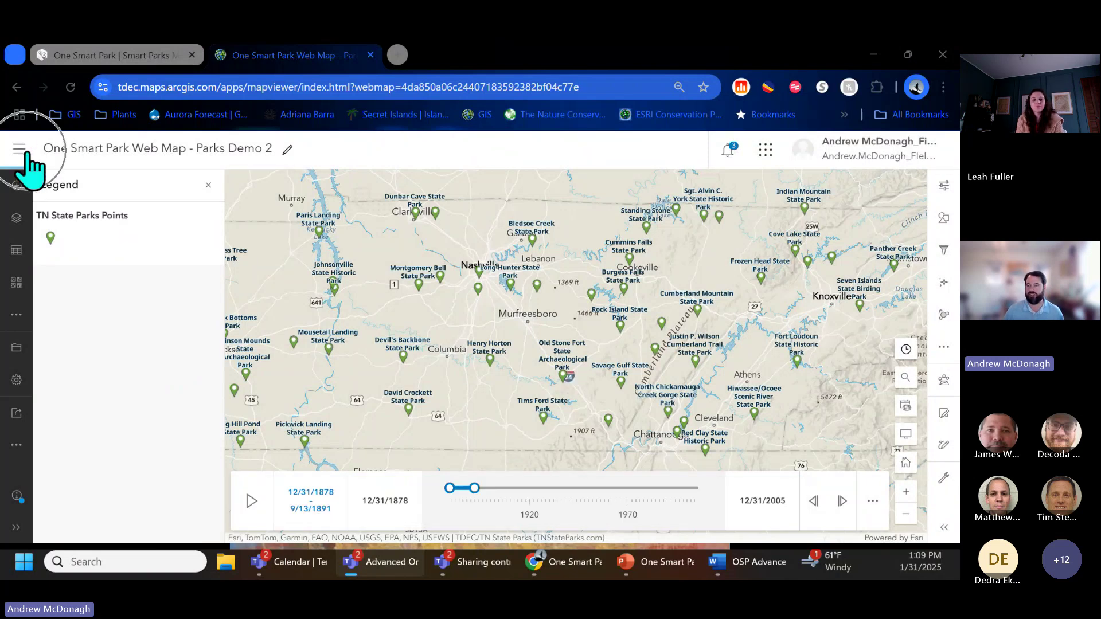
click(26, 152)
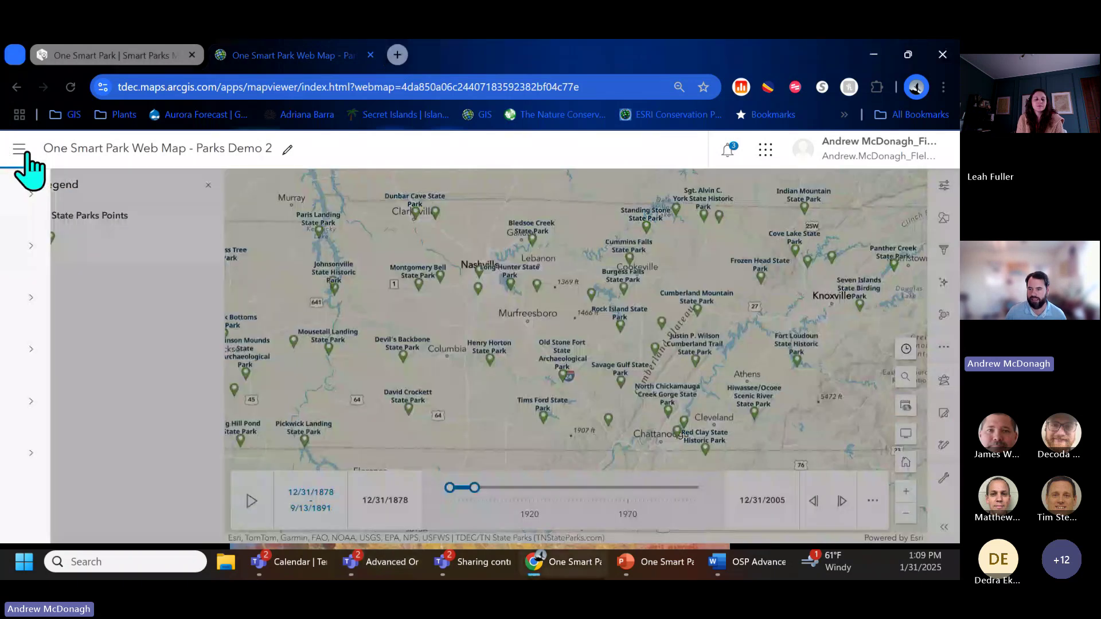
click(59, 405)
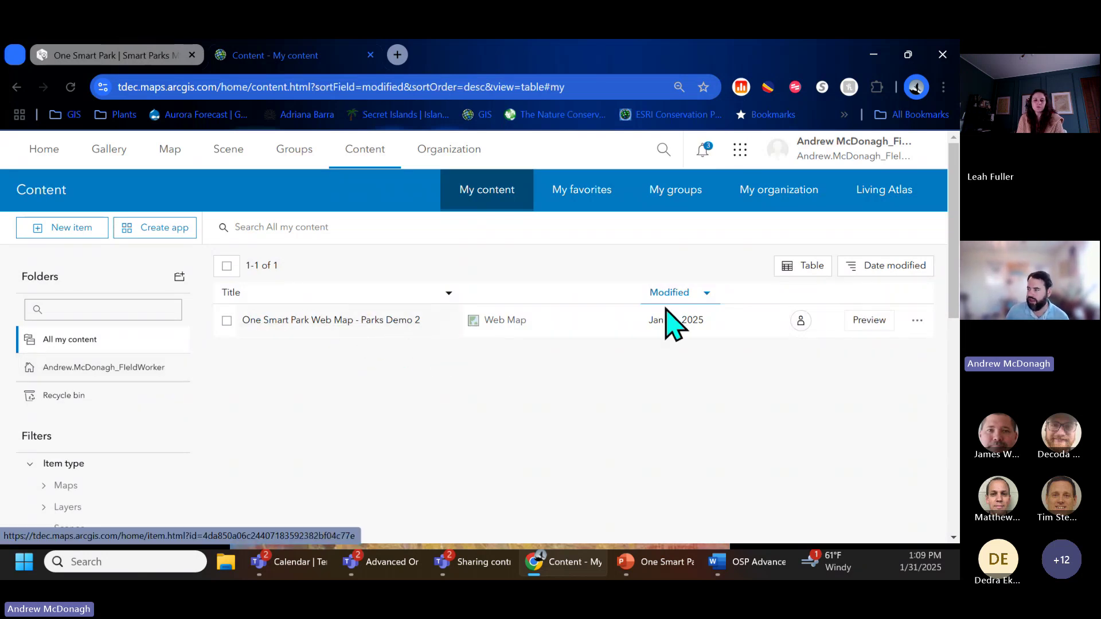
Step: Check the Parks Demo 2 map's sharing level, open its item page, and open Groups in a new tab
click(800, 322)
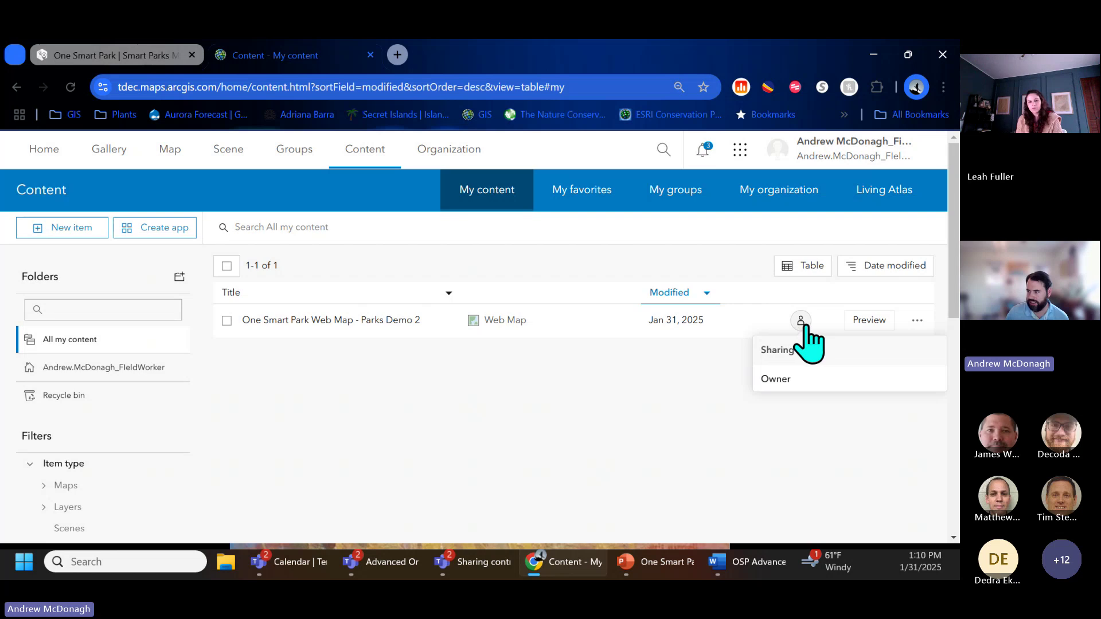
click(314, 321)
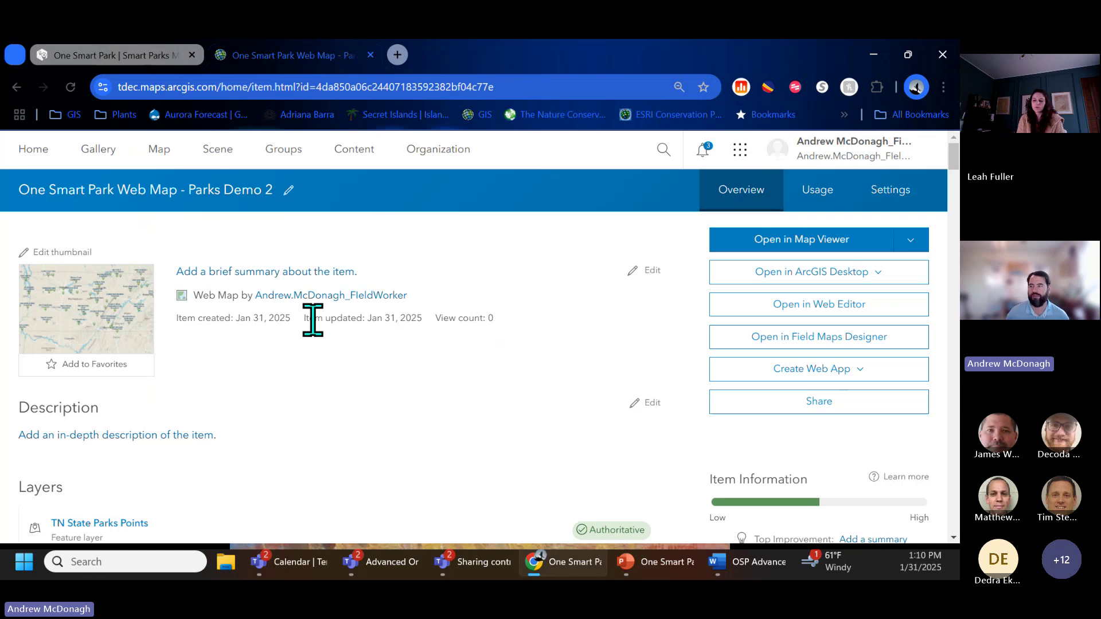
middle_click(283, 150)
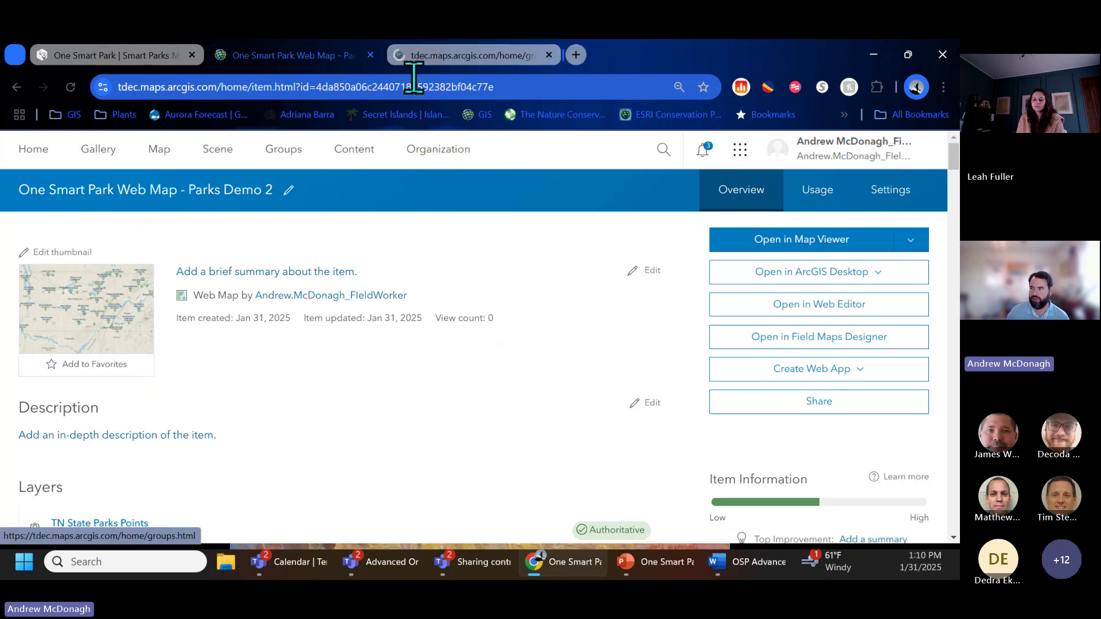
Step: Show My organization's groups and scroll through all 90 groups
click(414, 57)
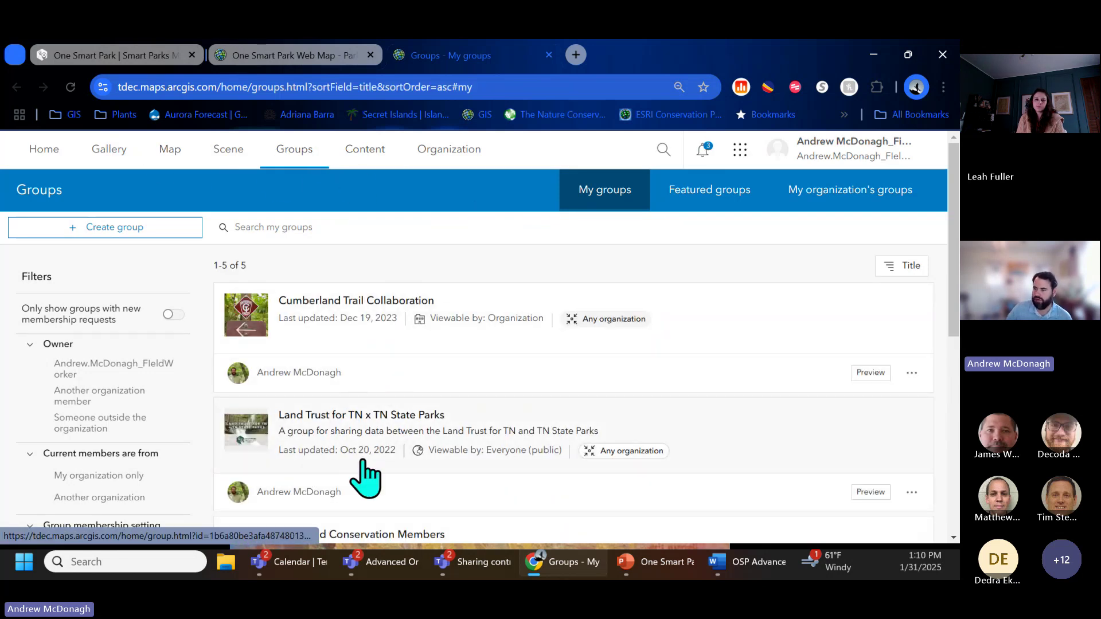
scroll(364, 476, down, 3)
click(821, 200)
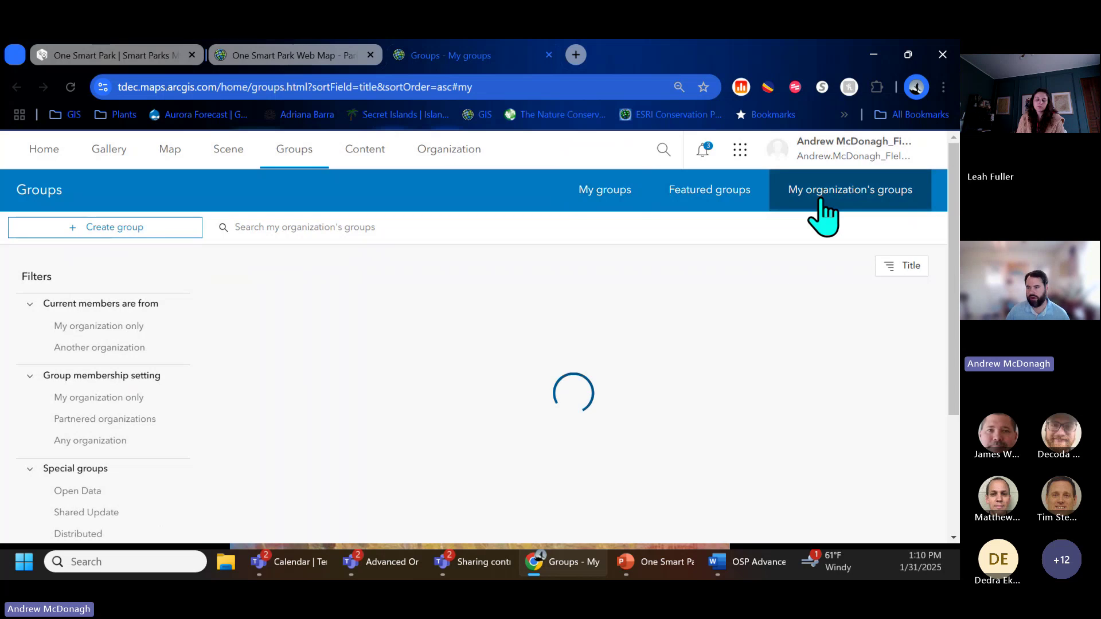
scroll(546, 301, down, 3)
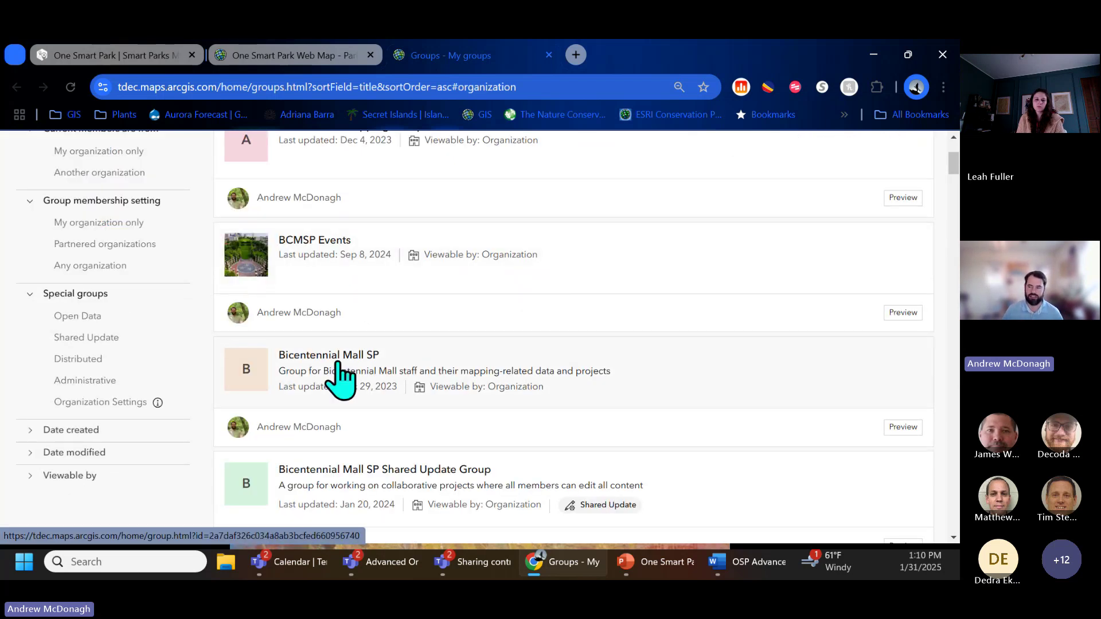
scroll(342, 377, down, 10)
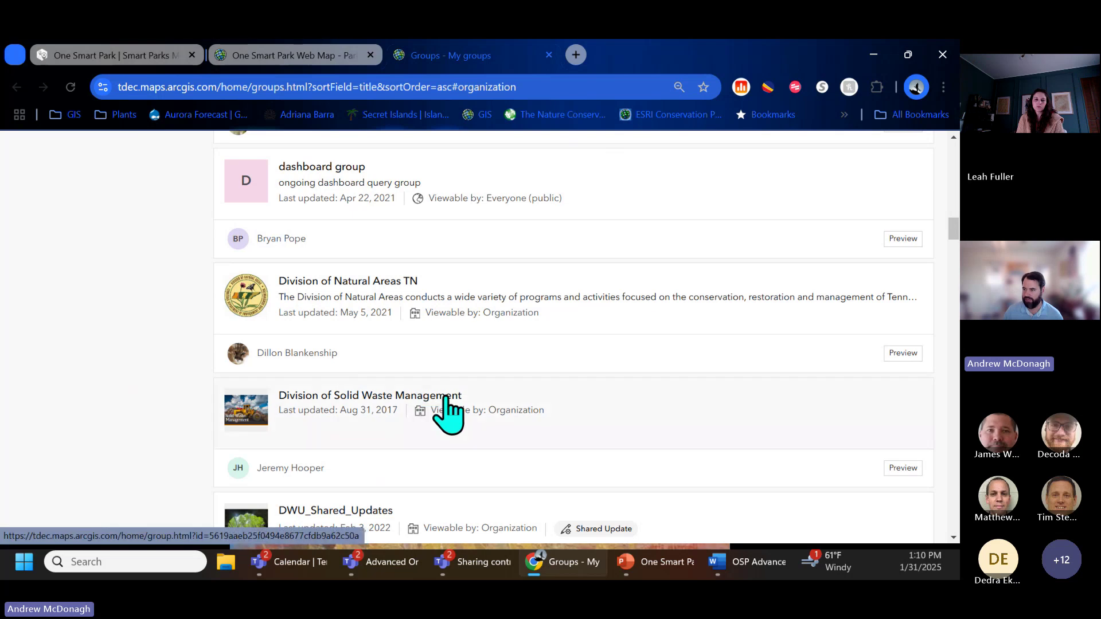
scroll(450, 413, down, 2)
scroll(450, 413, down, 15)
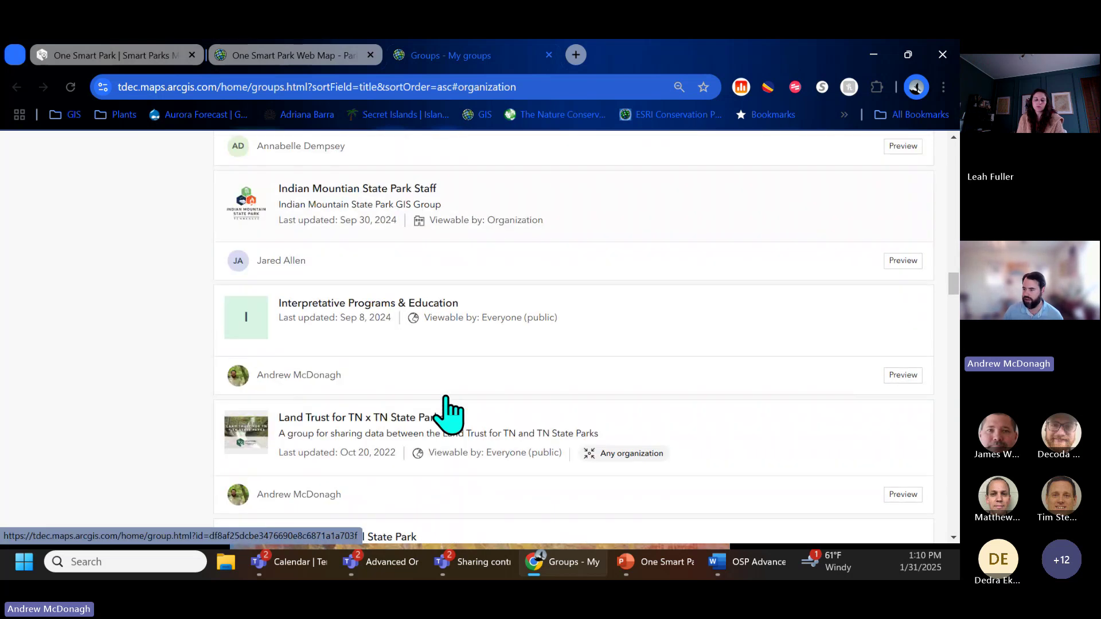
scroll(447, 397, up, 3)
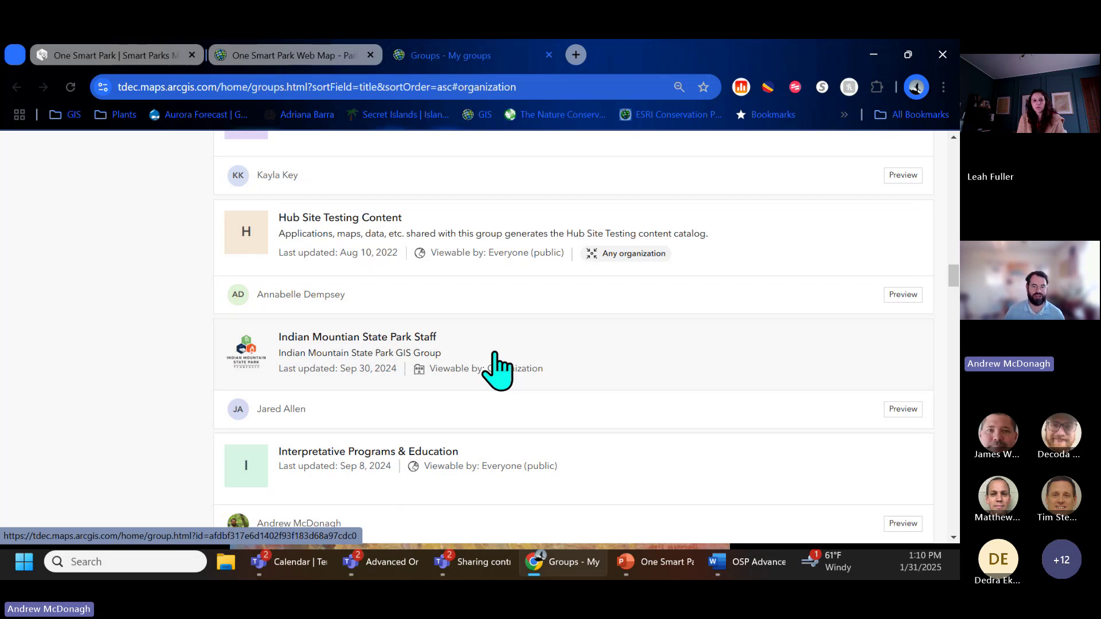
scroll(497, 367, up, 10)
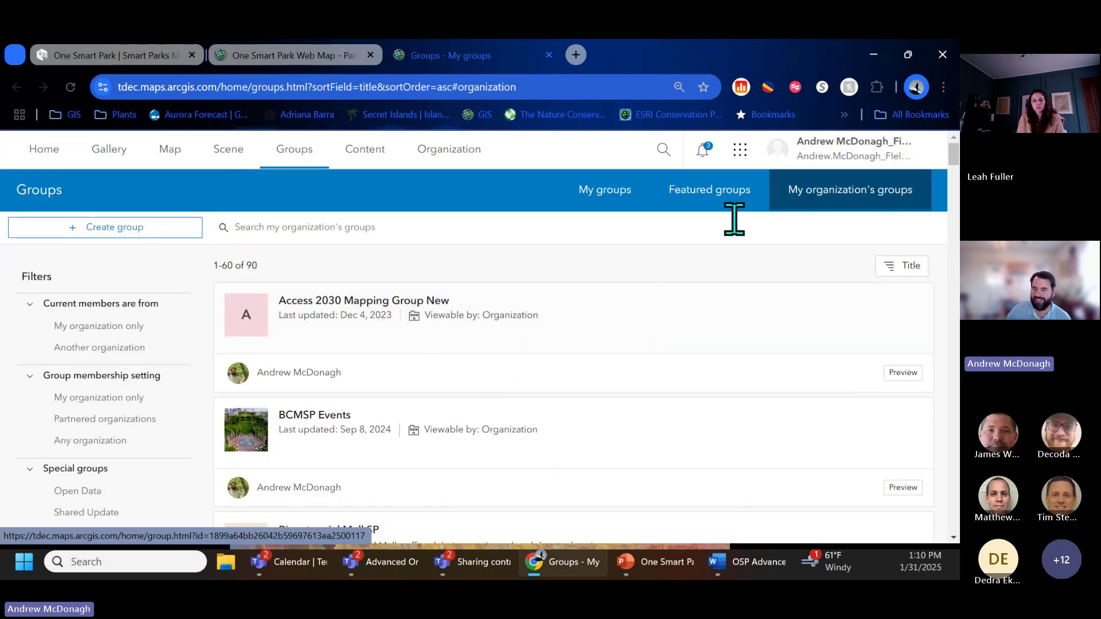
click(131, 227)
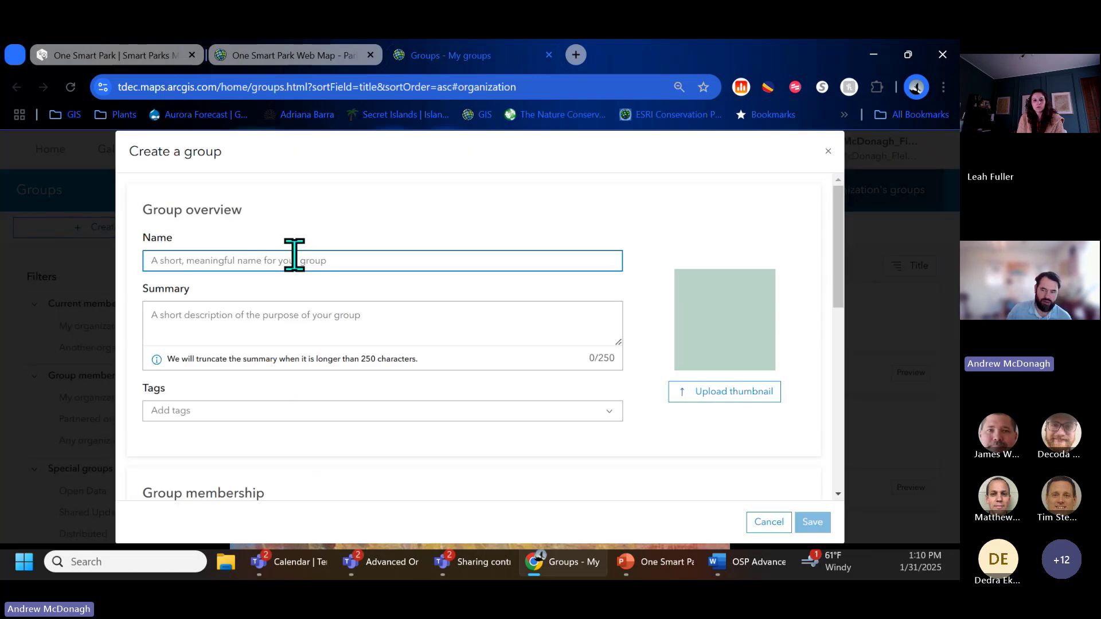
scroll(653, 353, down, 3)
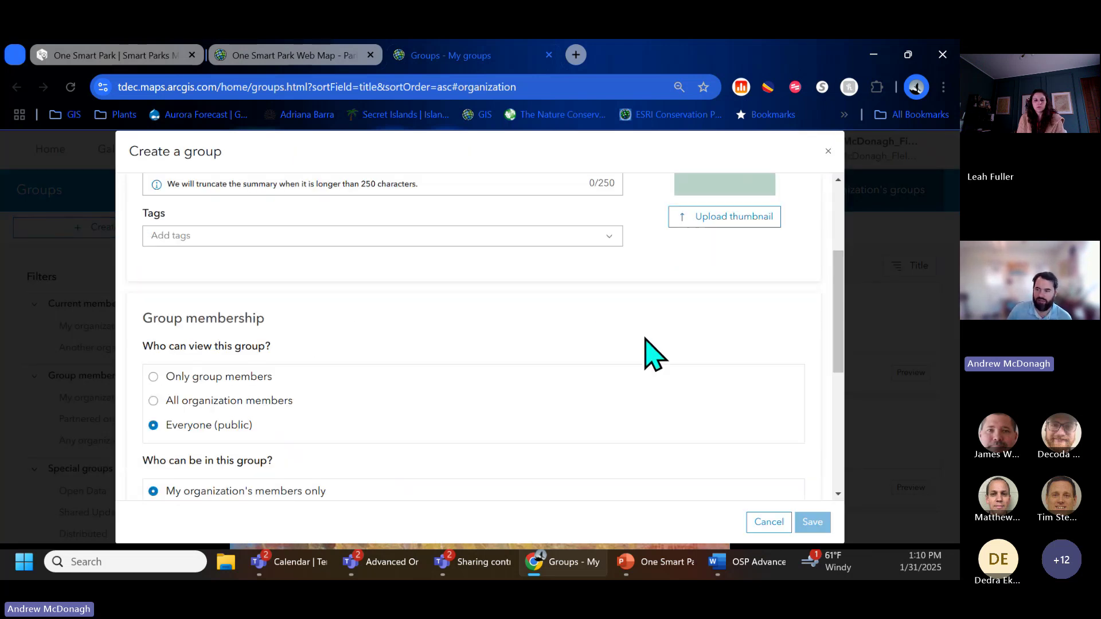
scroll(654, 354, up, 3)
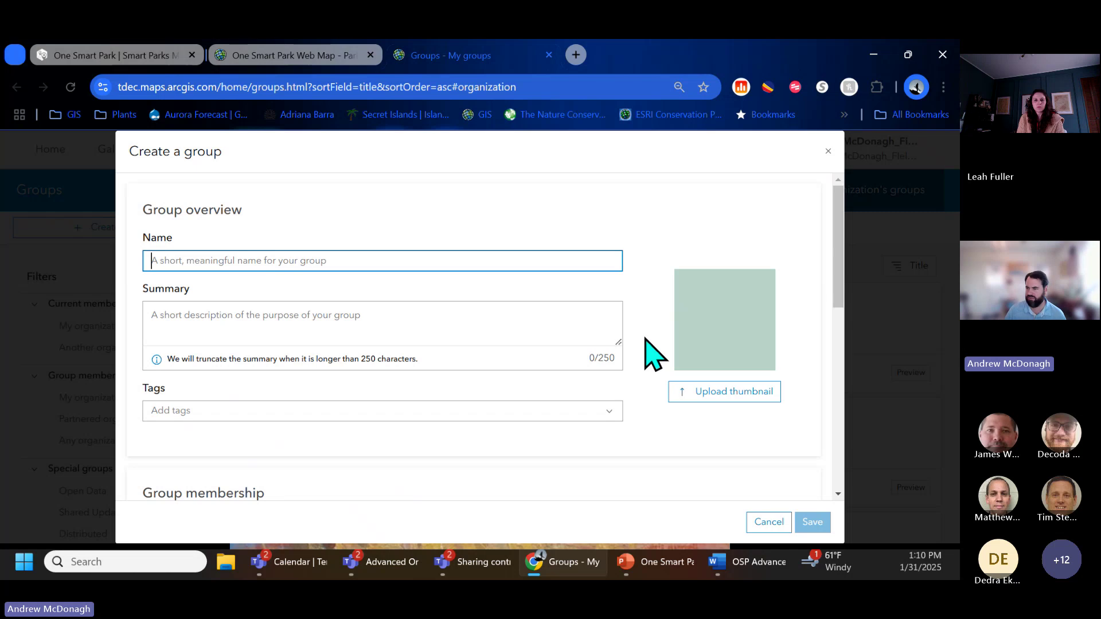
scroll(653, 354, down, 3)
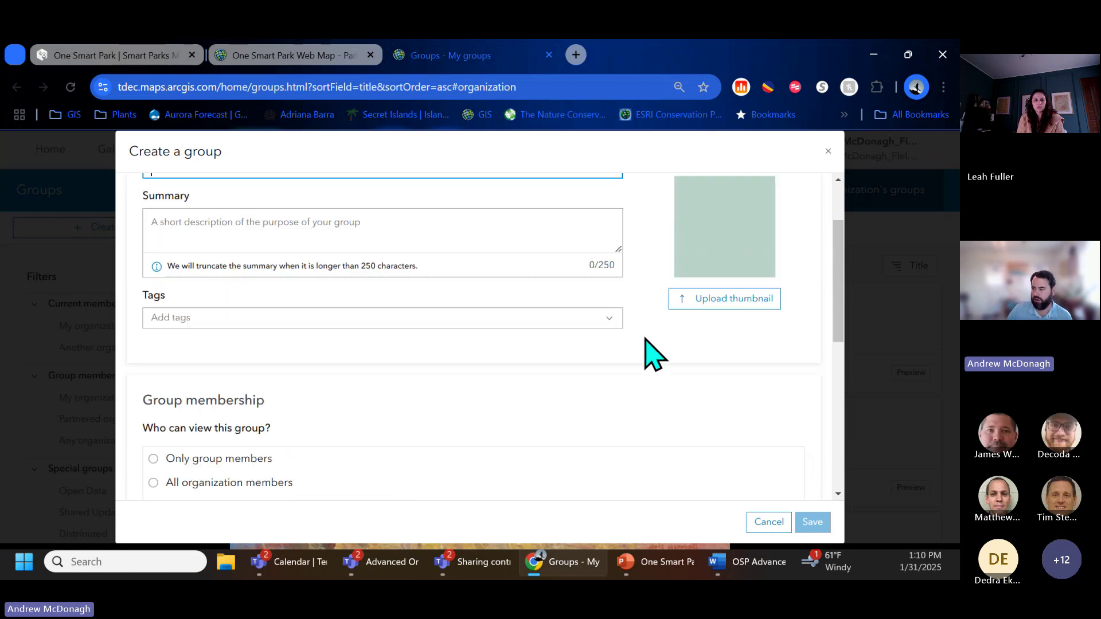
scroll(654, 354, down, 5)
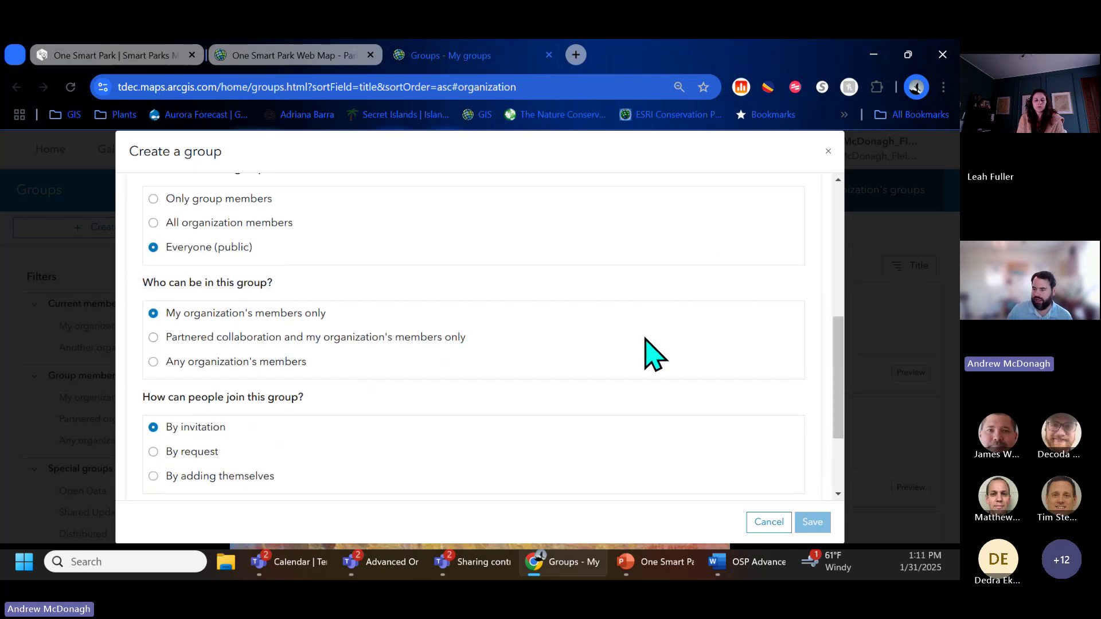
click(768, 522)
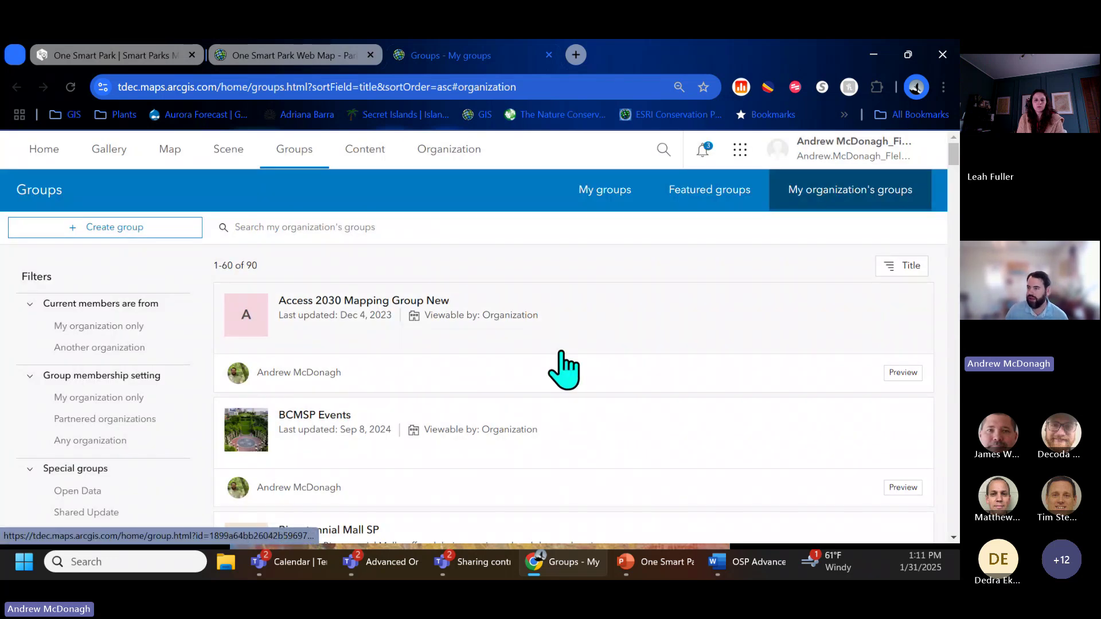
Step: Back on the item page, review the Parks Demo 2 map's sharing level options
key(ctrl+shift+Tab)
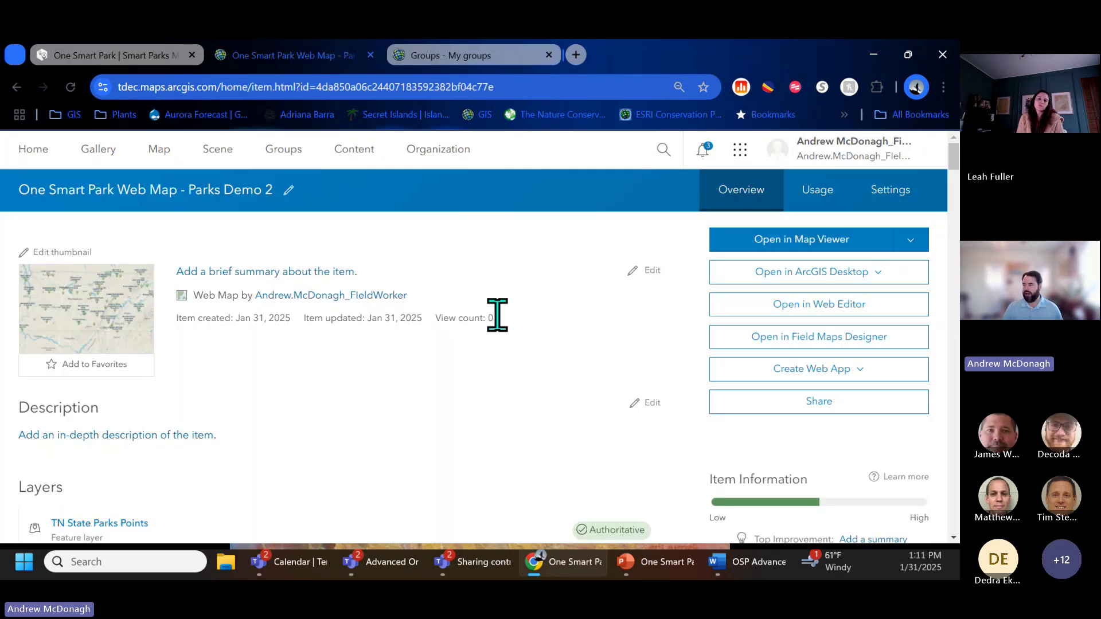
scroll(499, 327, down, 8)
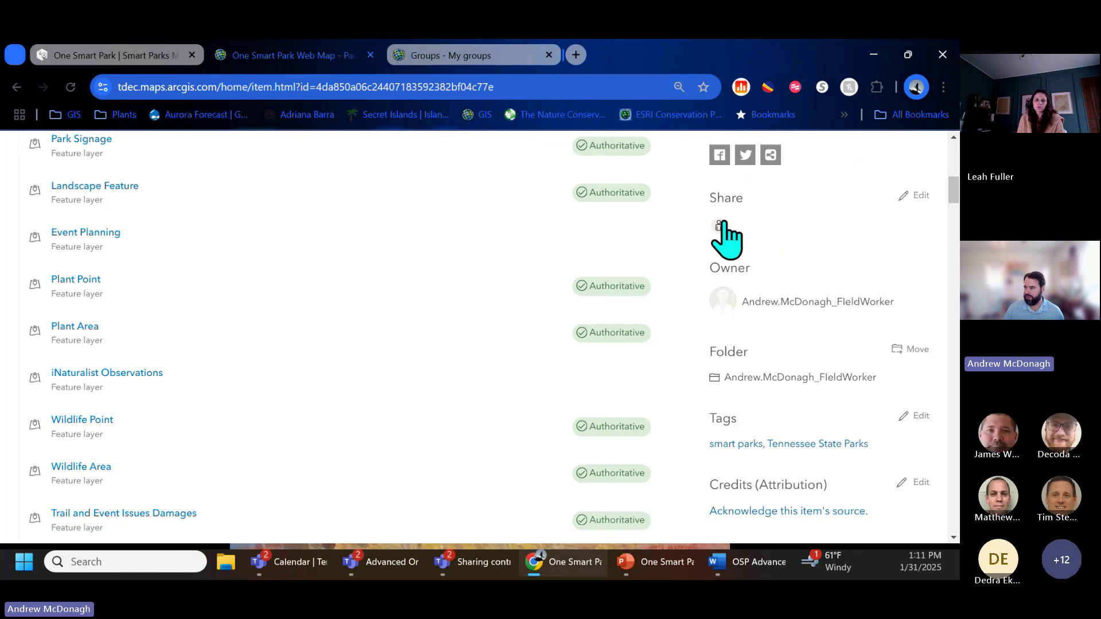
mouse_move(719, 226)
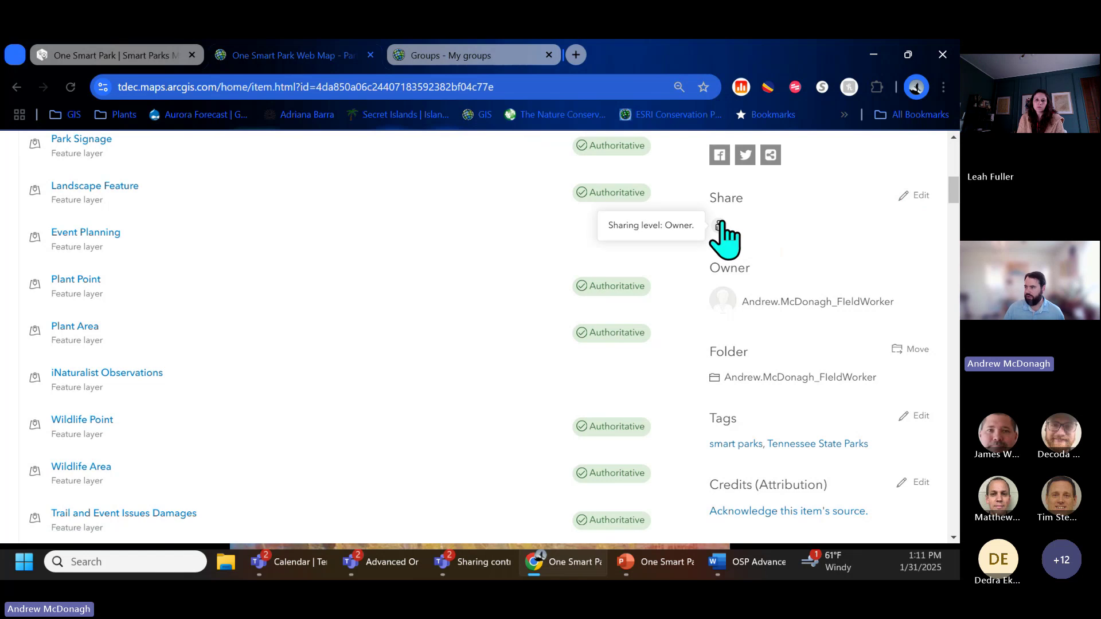
click(920, 196)
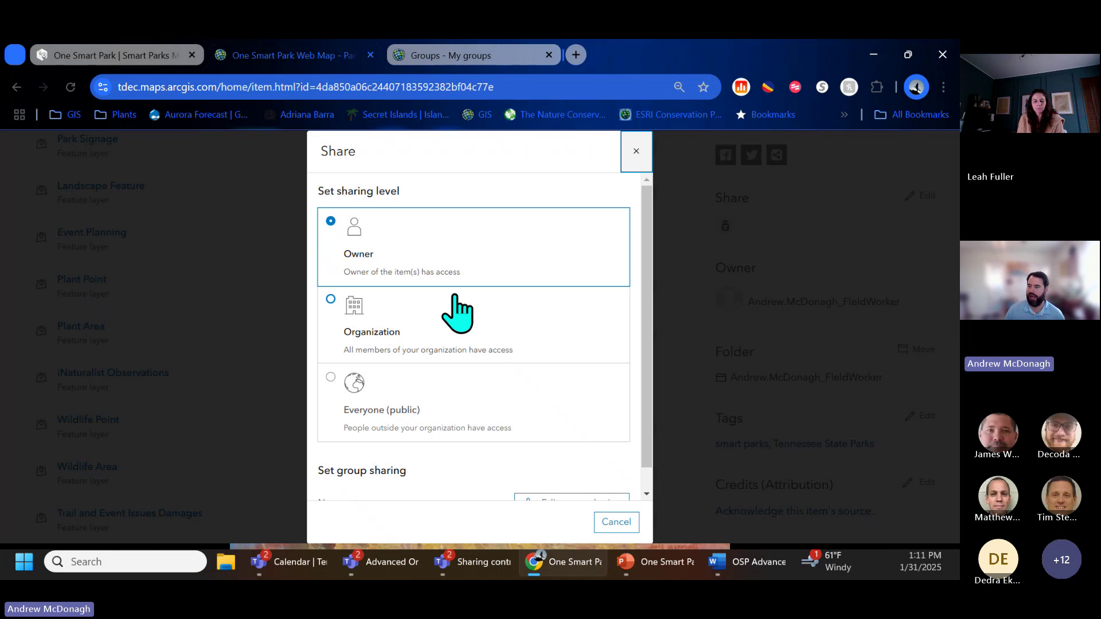
click(460, 334)
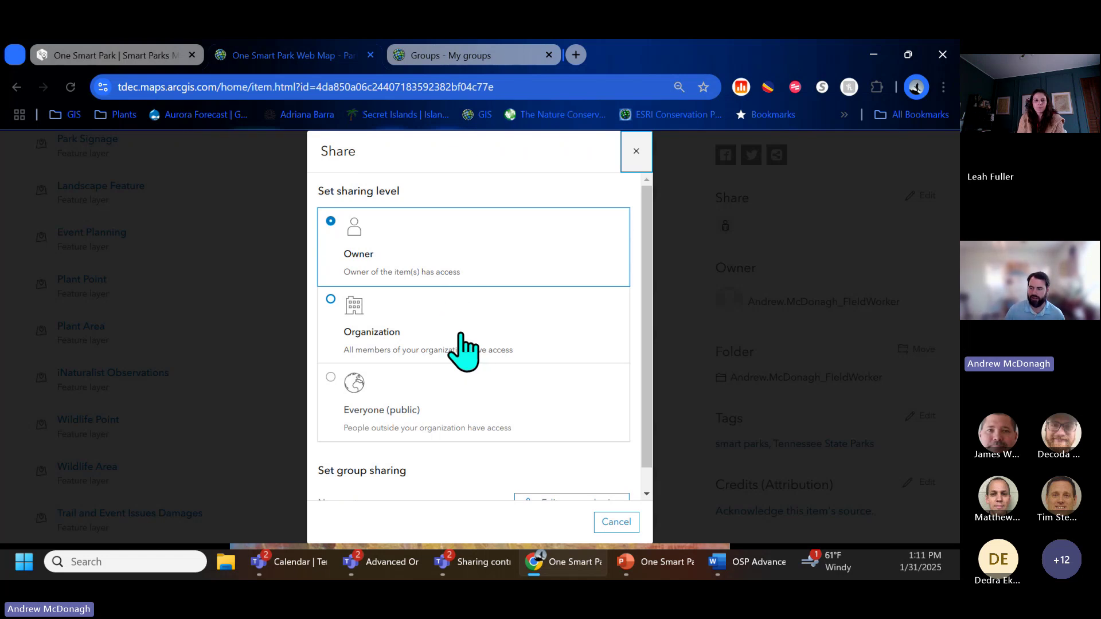
click(466, 409)
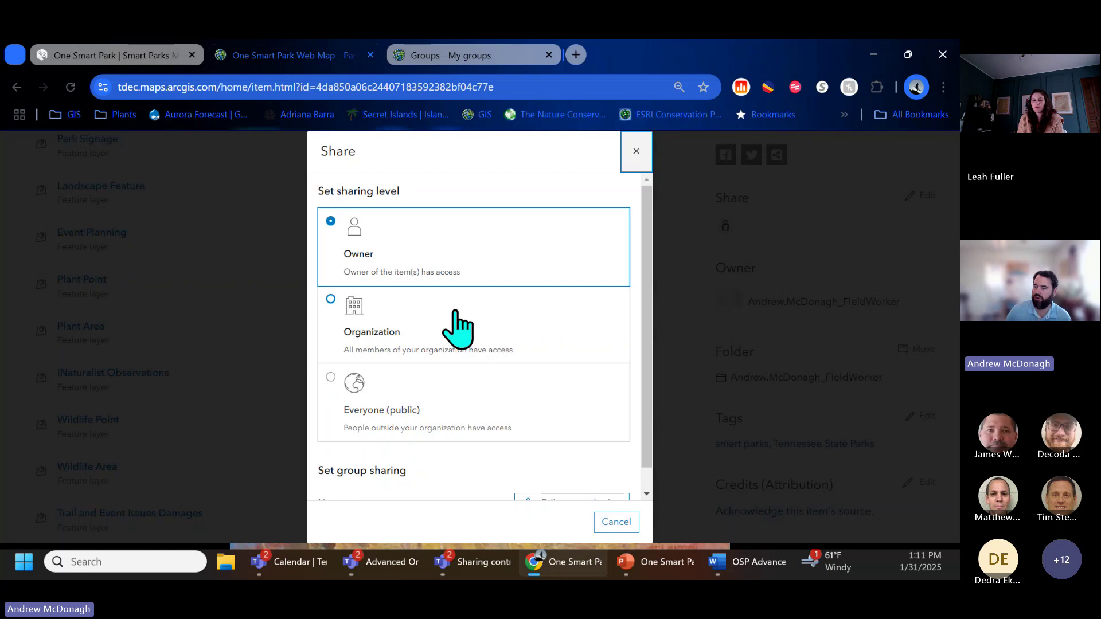
Step: View the group sharing list, close it unchanged, and reopen the map in Map Viewer
scroll(459, 330, down, 1)
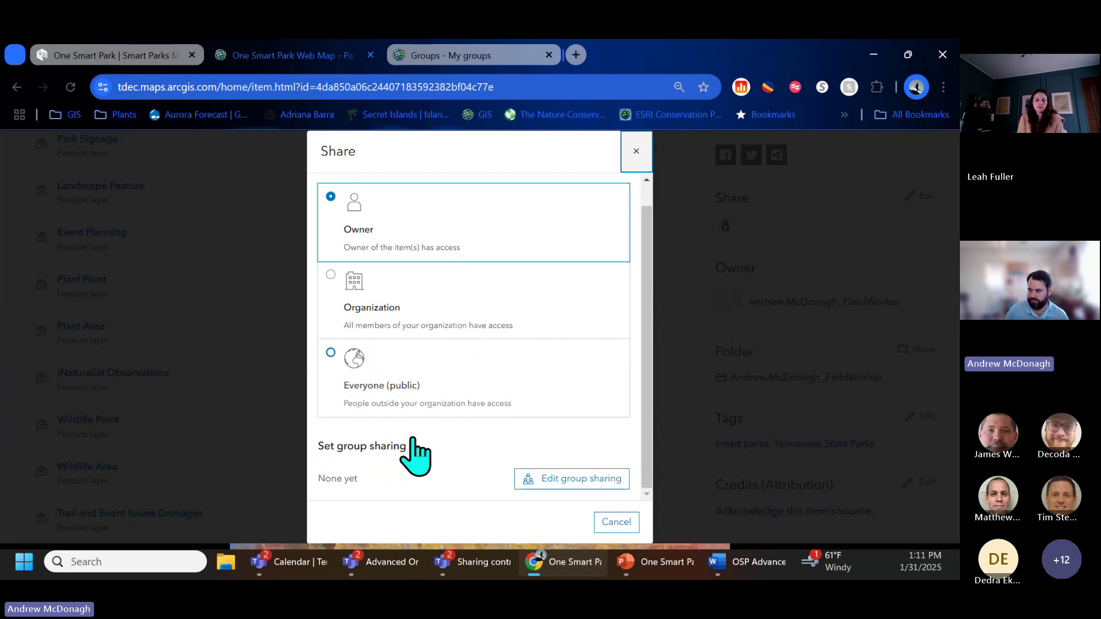
click(574, 479)
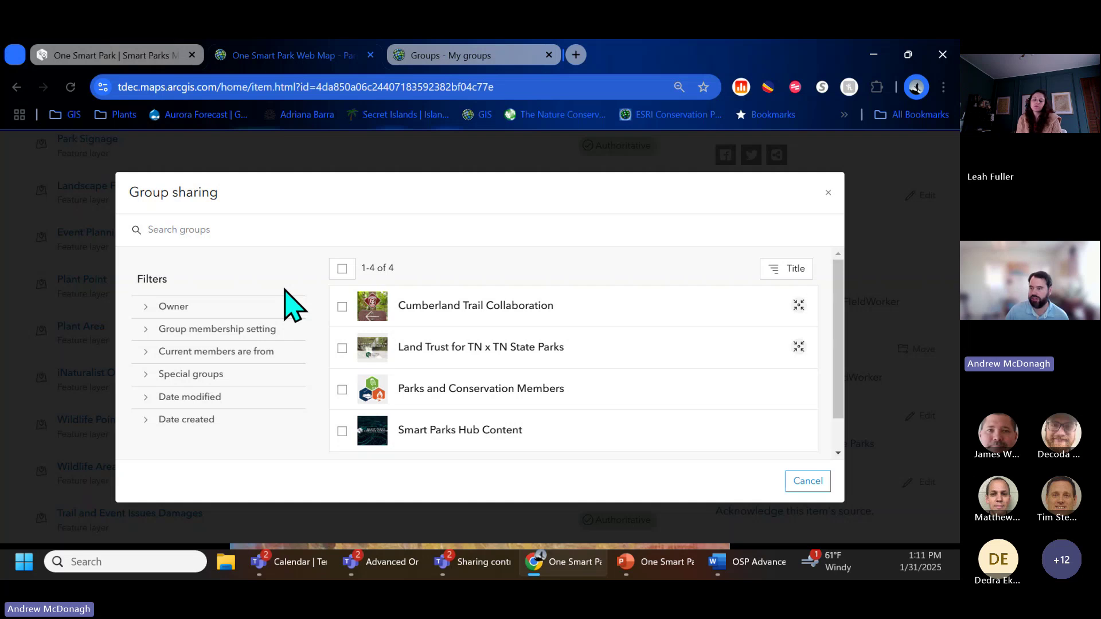
mouse_move(840, 335)
mouse_down()
mouse_move(844, 376)
mouse_move(840, 316)
mouse_up()
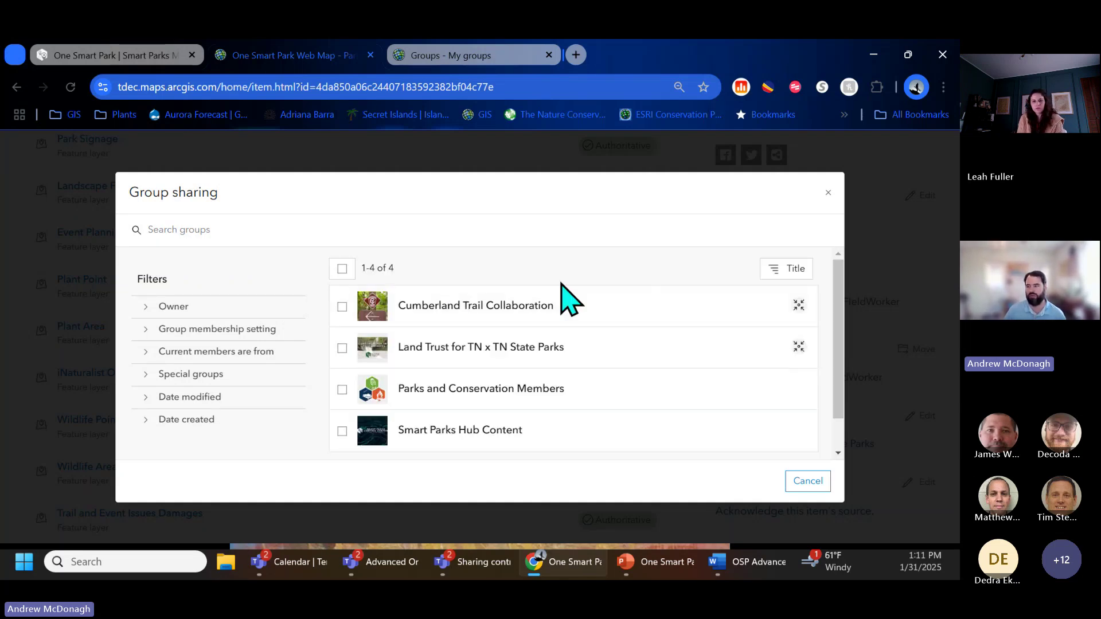
click(830, 195)
scroll(376, 351, up, 10)
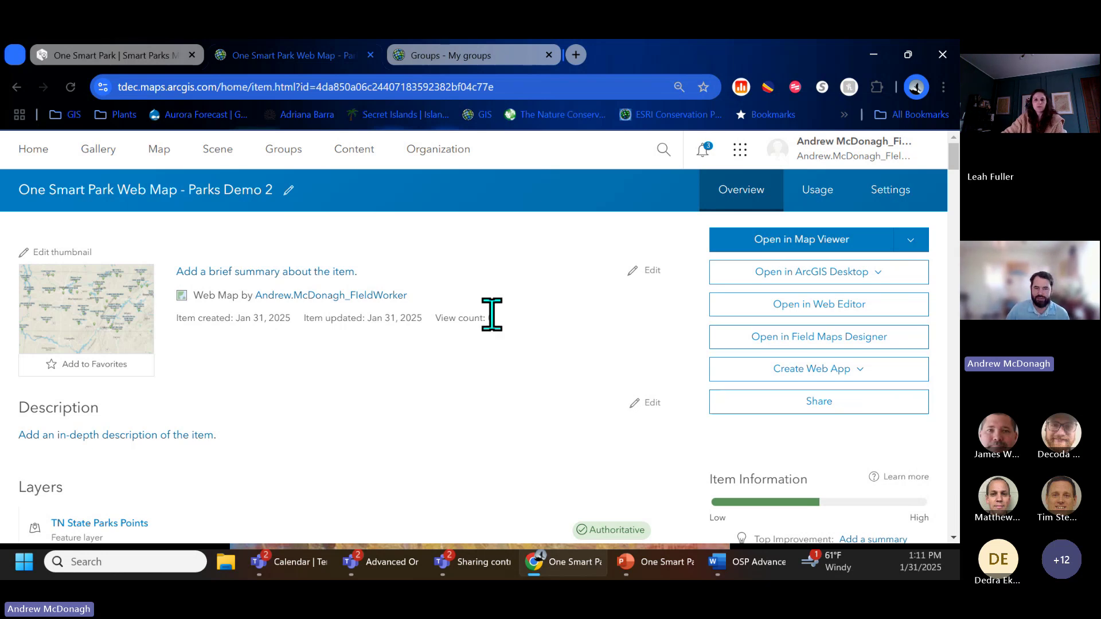
click(780, 247)
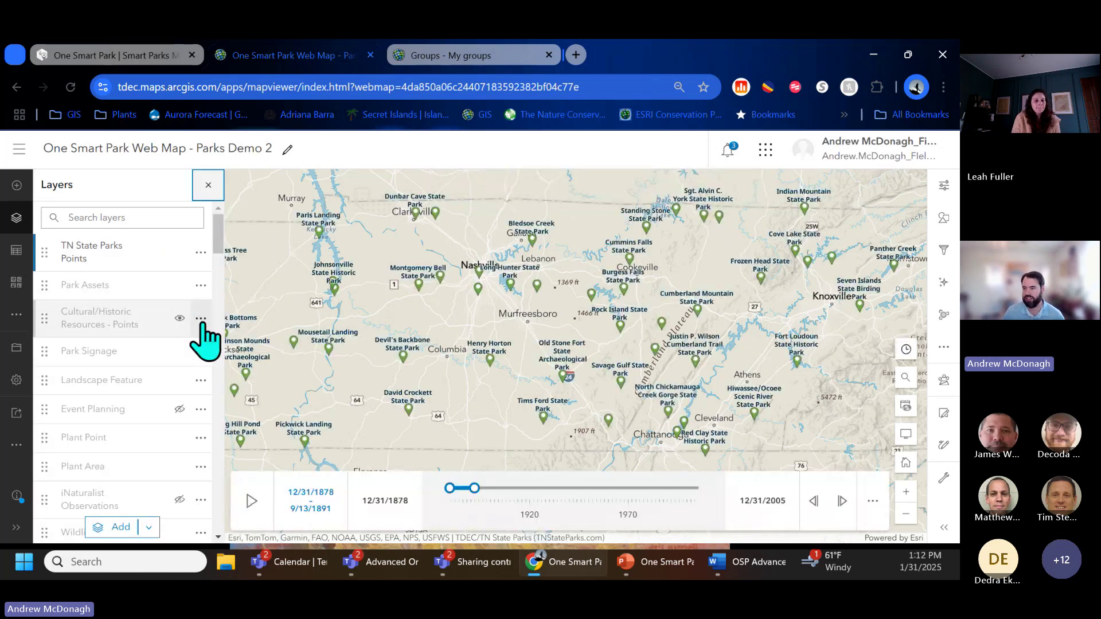
Step: Use Zoom to on the Accessible Assets layer to fit the map to its extent
scroll(201, 396, down, 3)
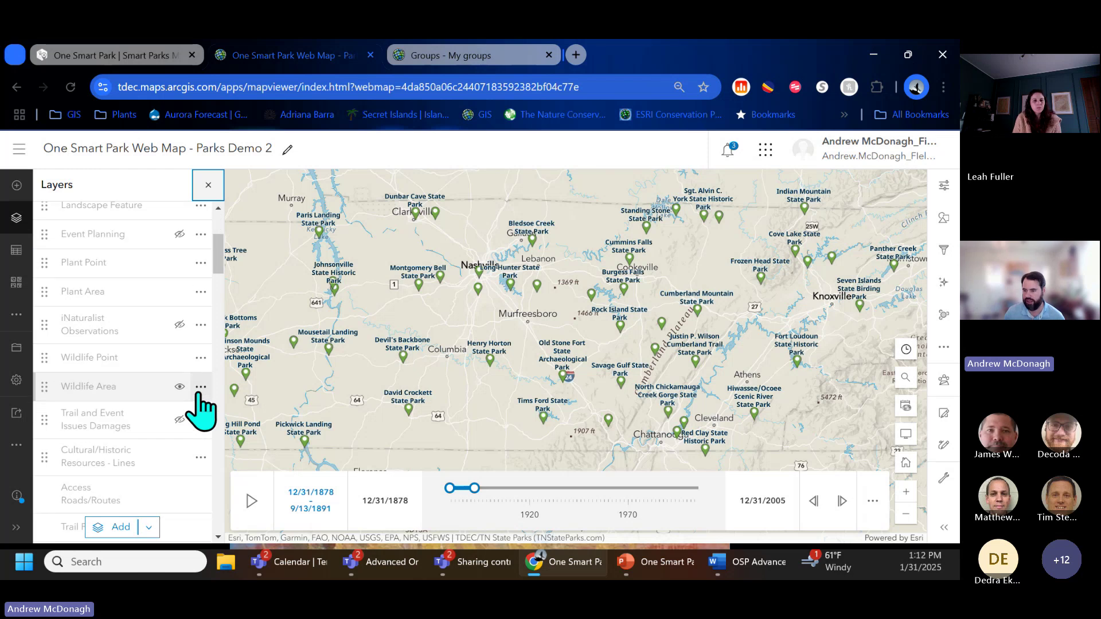
scroll(201, 402, down, 4)
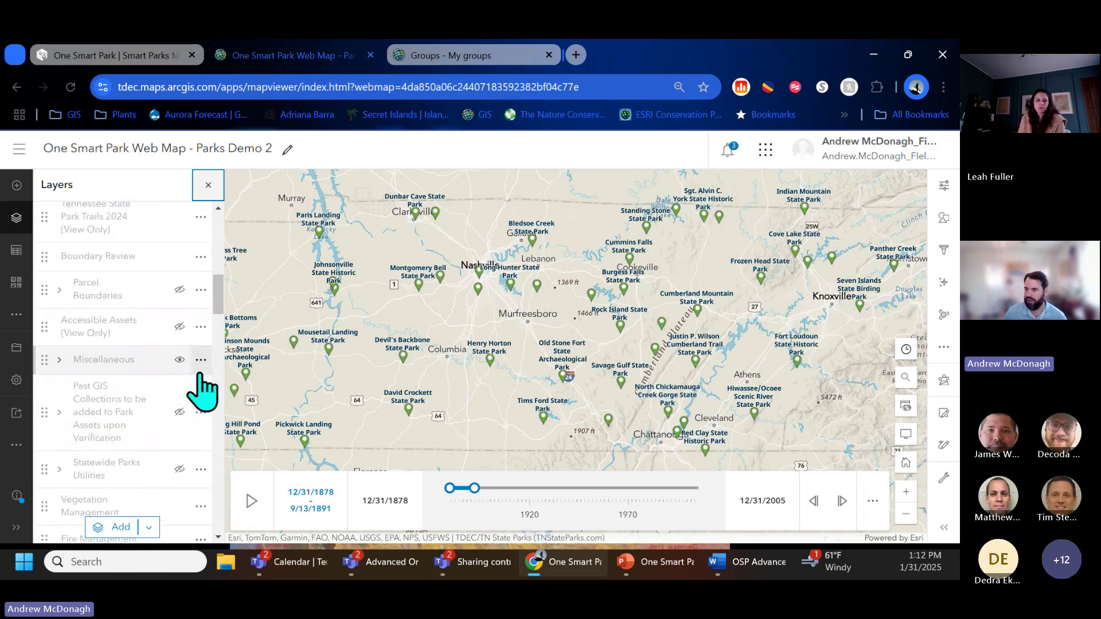
click(201, 331)
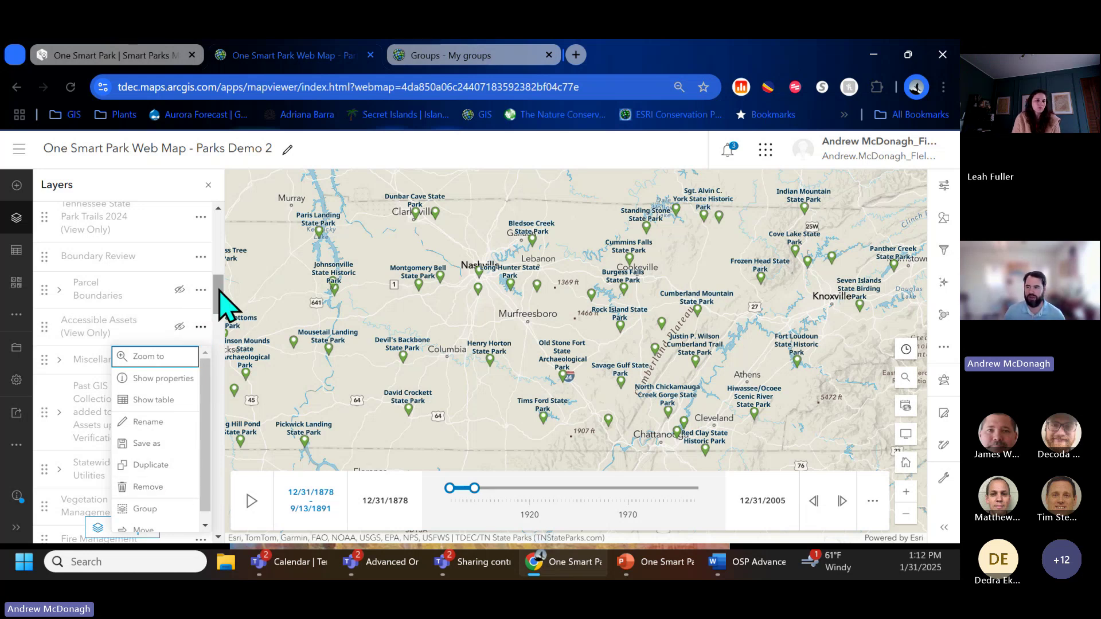
scroll(225, 298, up, 3)
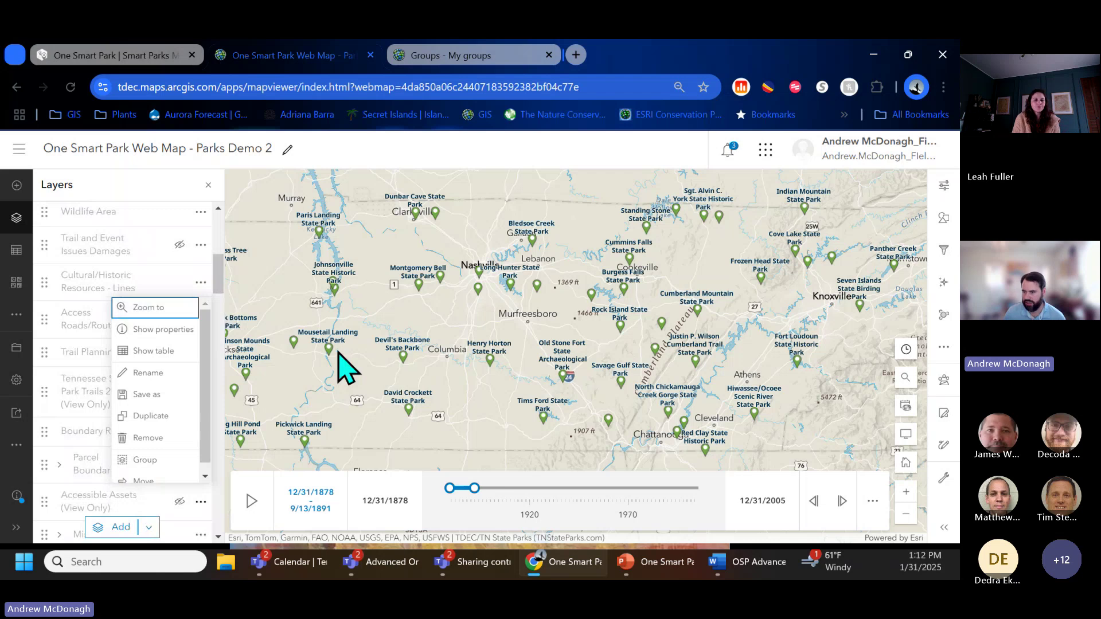
scroll(339, 367, up, 5)
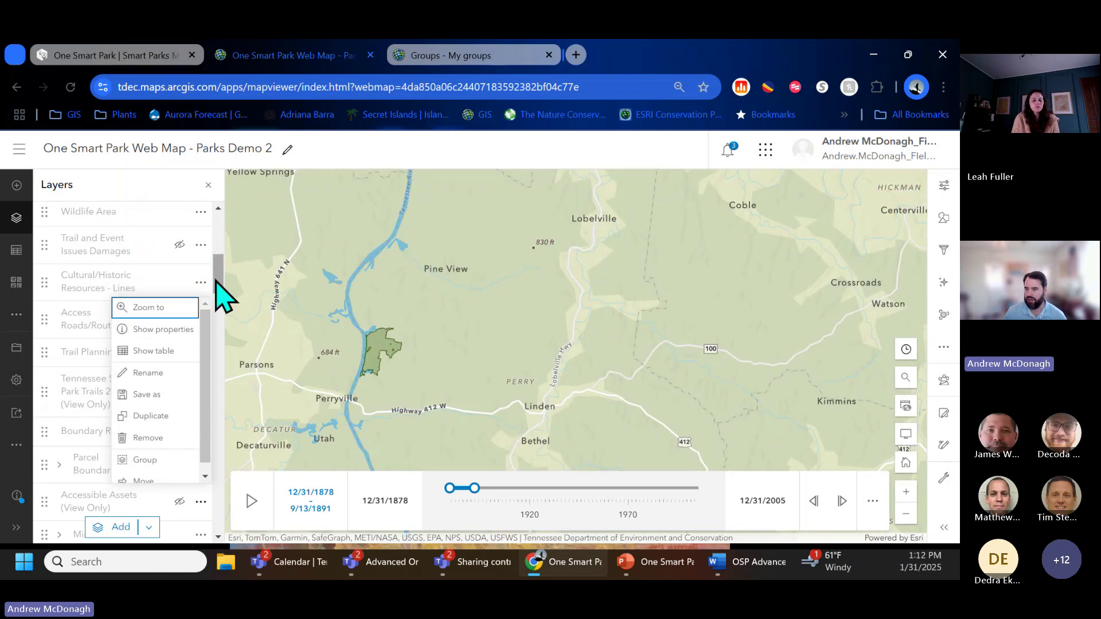
click(168, 309)
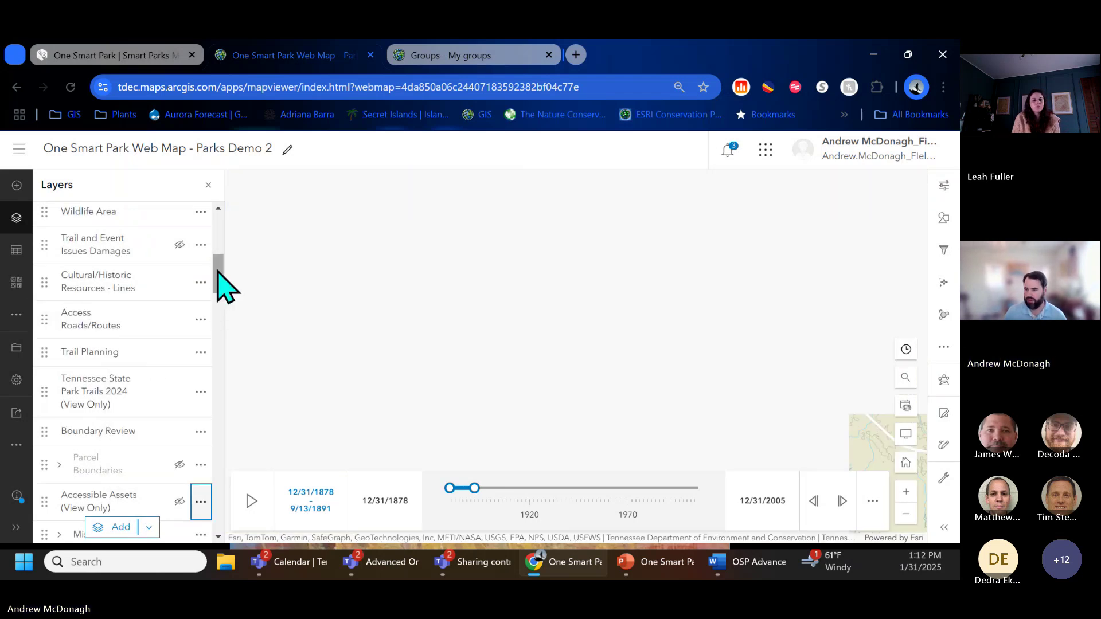
Step: Review the layer list down to World Imagery, NAIP Imagery, USA Wetlands and World Contours, and pan toward Kittrell Heights
drag(217, 274, 220, 323)
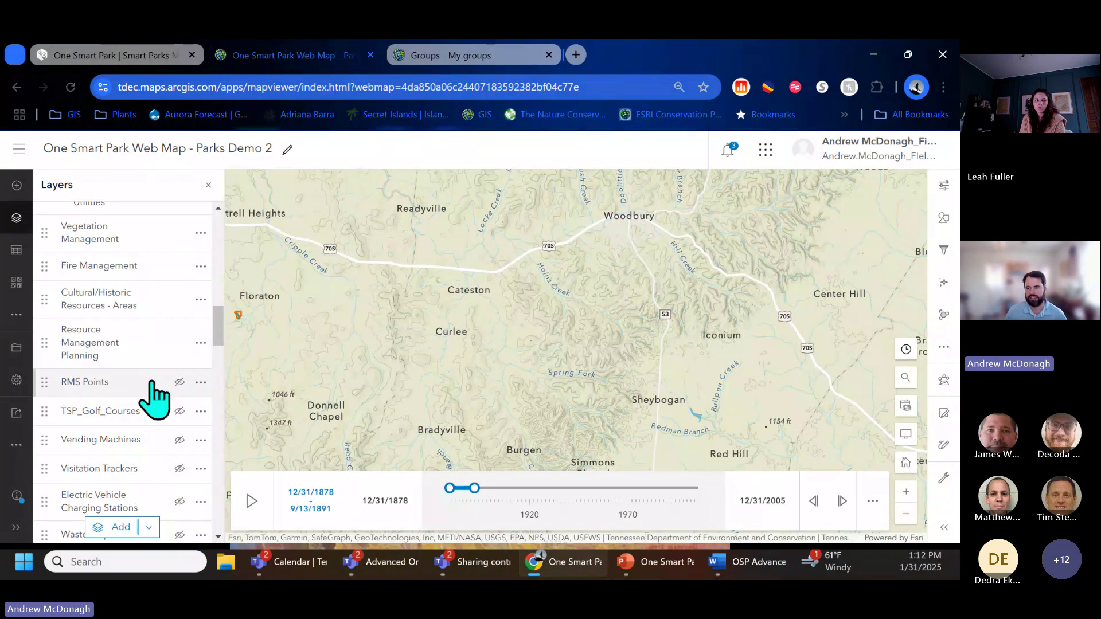
drag(218, 332, 212, 423)
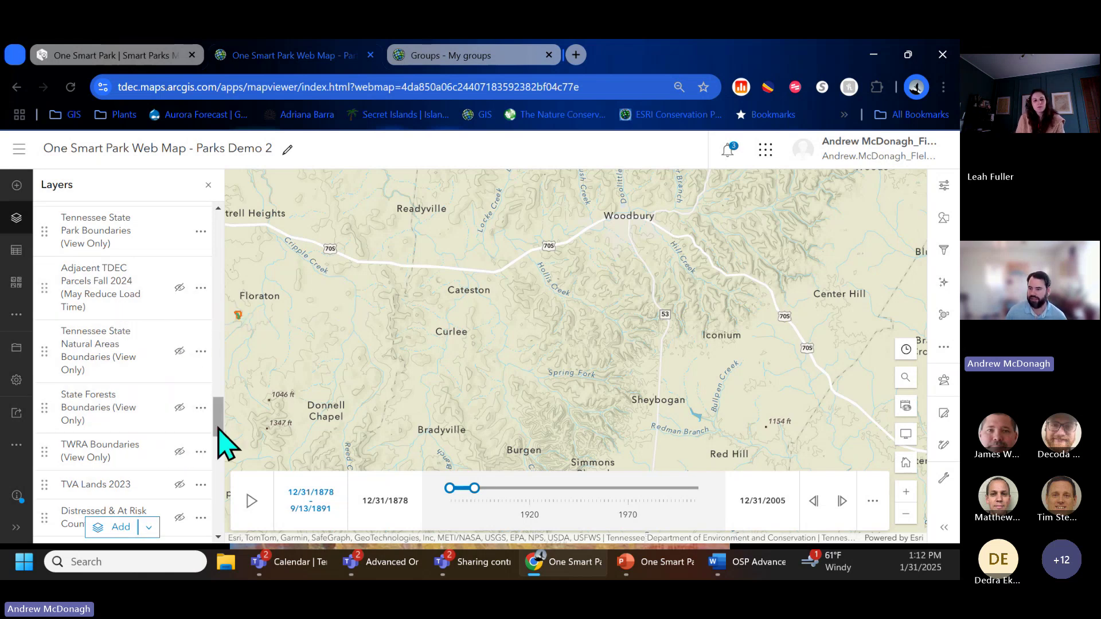
drag(219, 430, 223, 485)
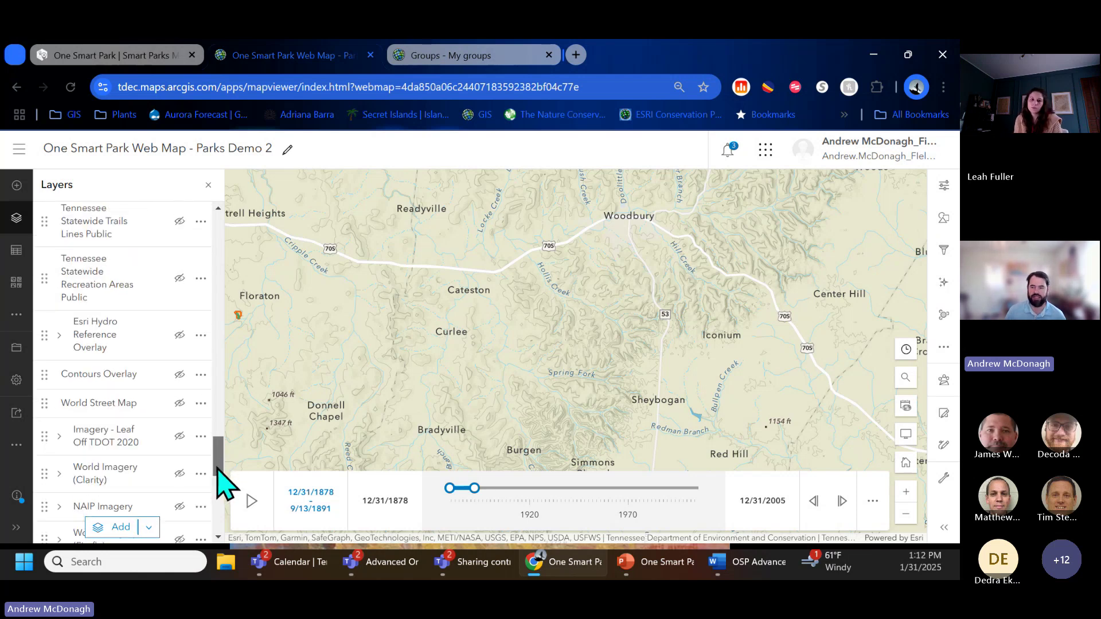
scroll(218, 469, down, 1)
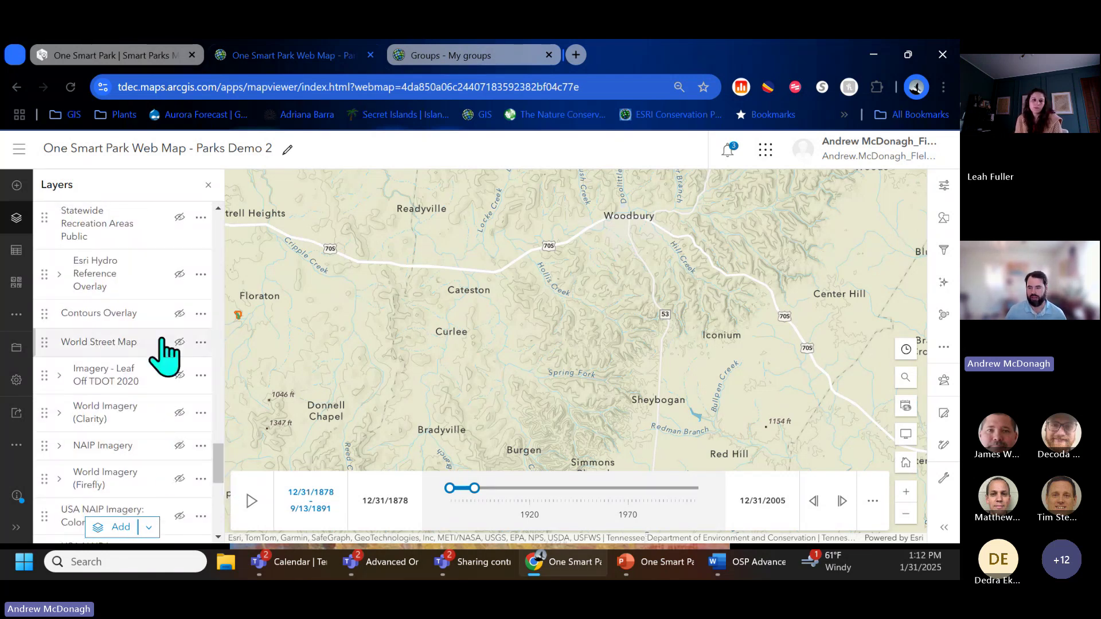
scroll(155, 451, down, 3)
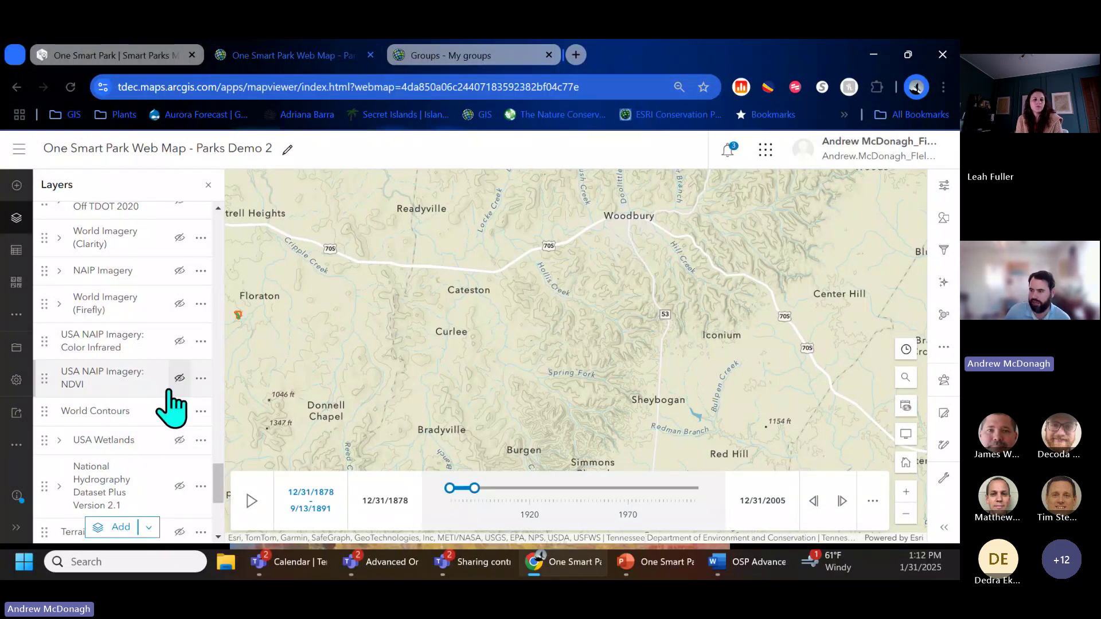
drag(282, 342, 412, 362)
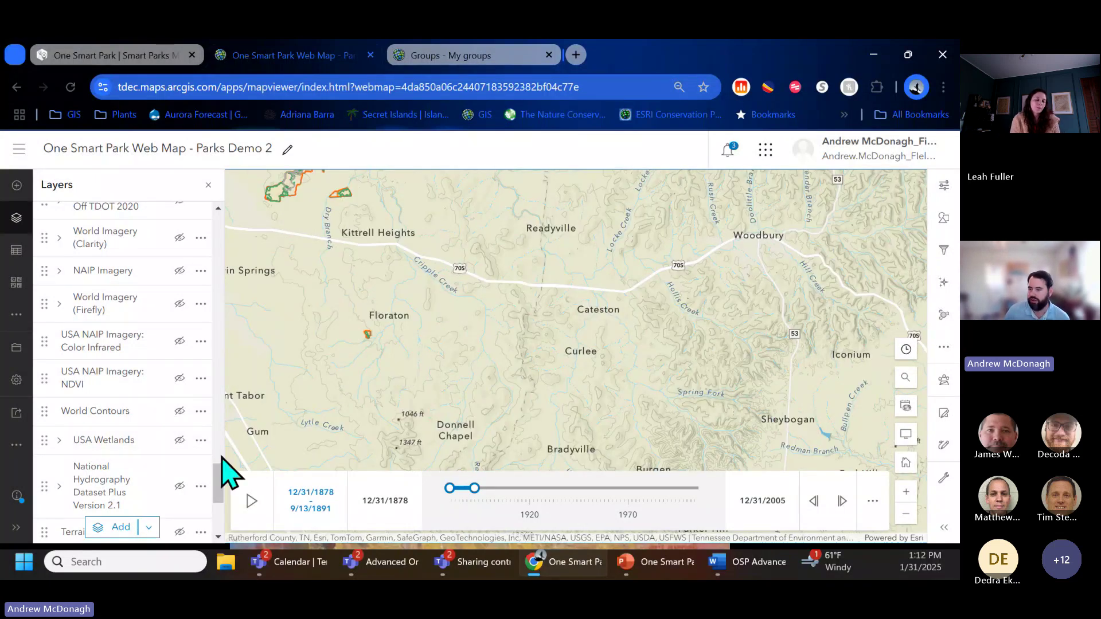
drag(219, 485, 204, 207)
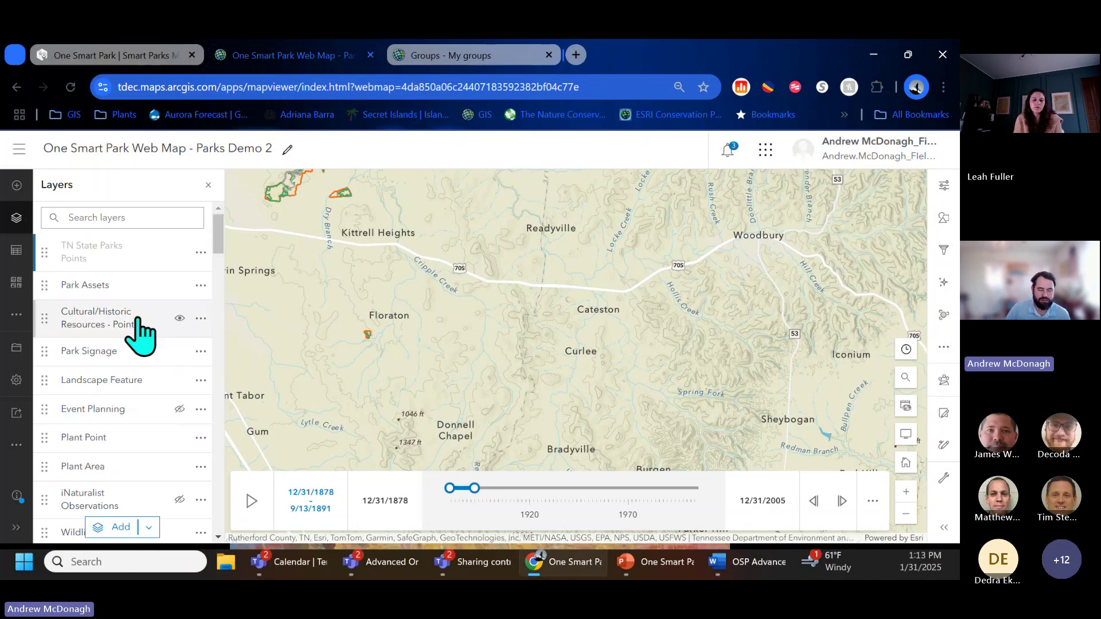
Step: Pan north to Percy Priest Reservoir and zoom in on the park land around Couchville
mouse_move(49, 321)
mouse_down()
mouse_move(58, 290)
mouse_move(55, 325)
mouse_up()
scroll(312, 364, down, 2)
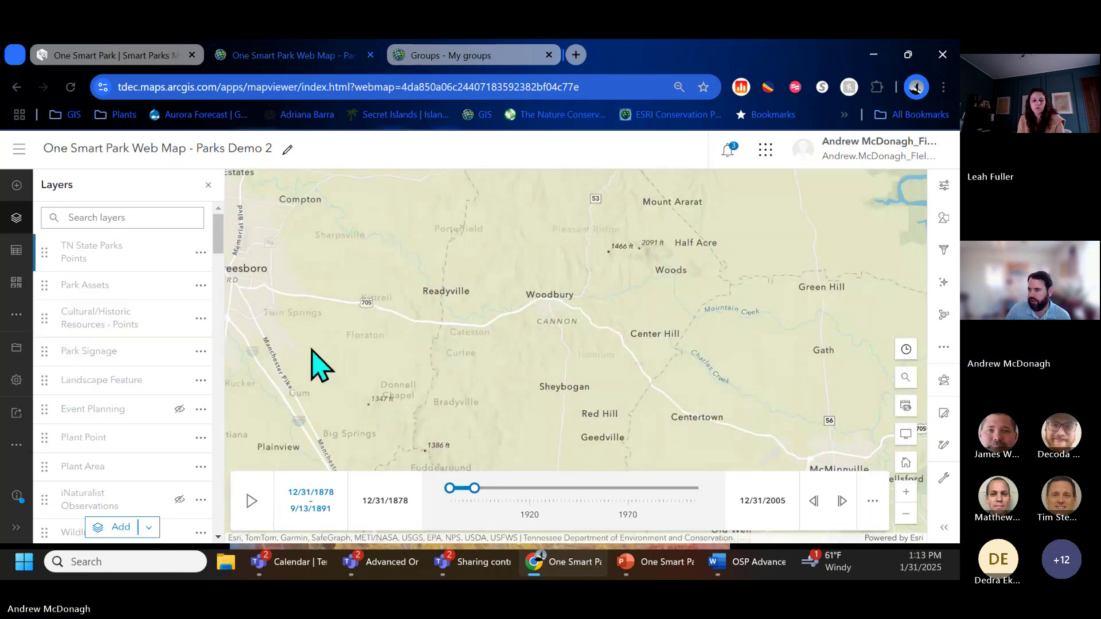
drag(312, 364, 599, 471)
drag(466, 304, 406, 450)
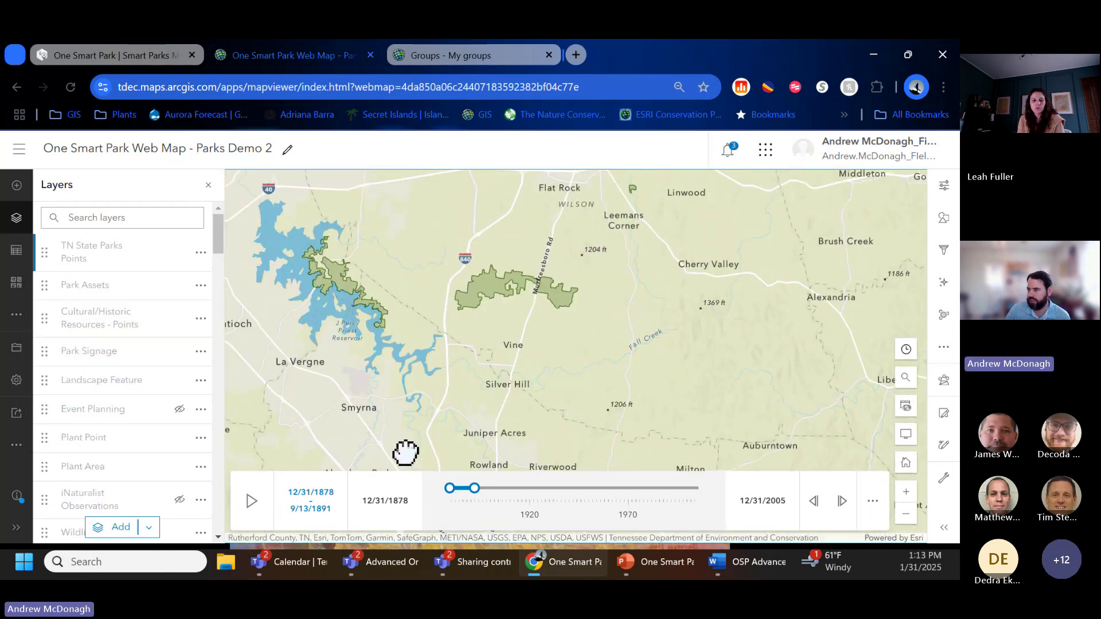
scroll(342, 285, up, 2)
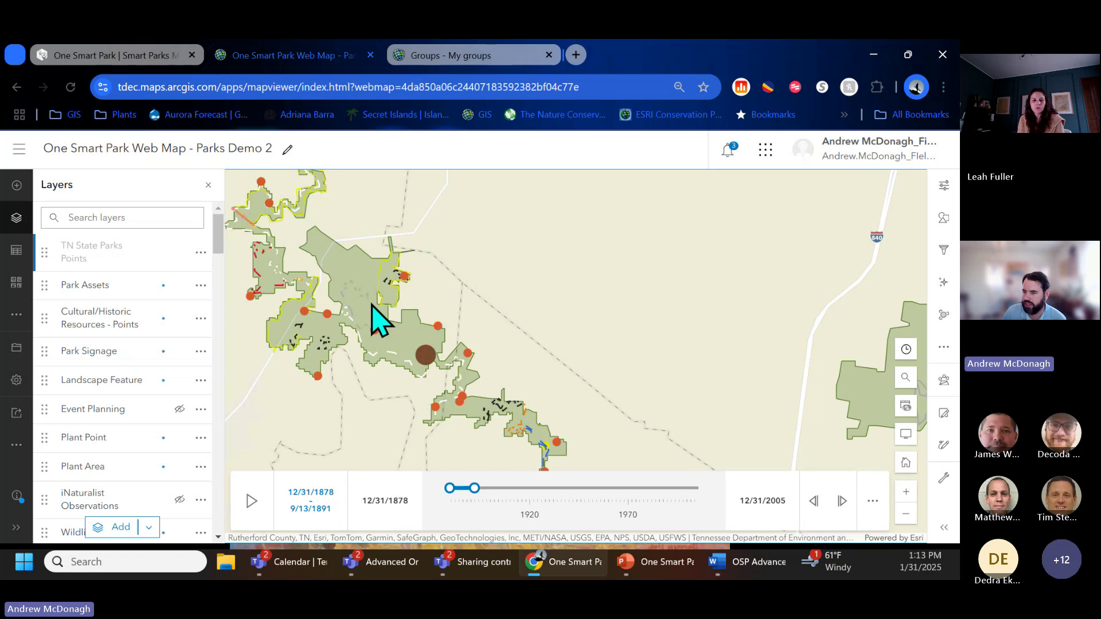
scroll(298, 379, up, 2)
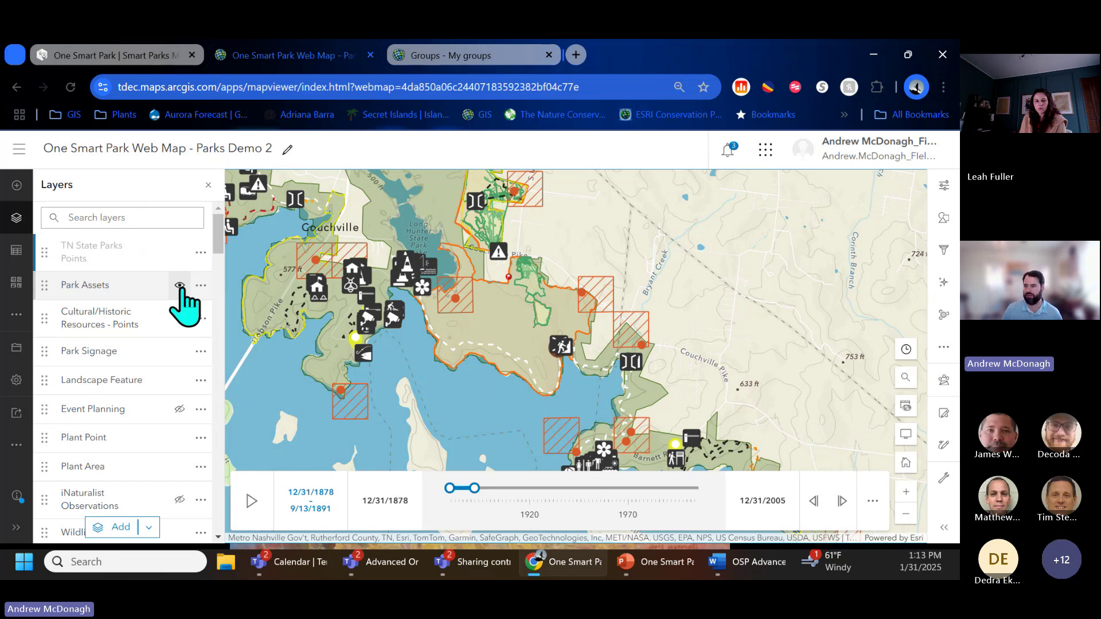
Step: Toggle Park Assets off and on twice, leaving its icons displayed
click(180, 286)
click(180, 287)
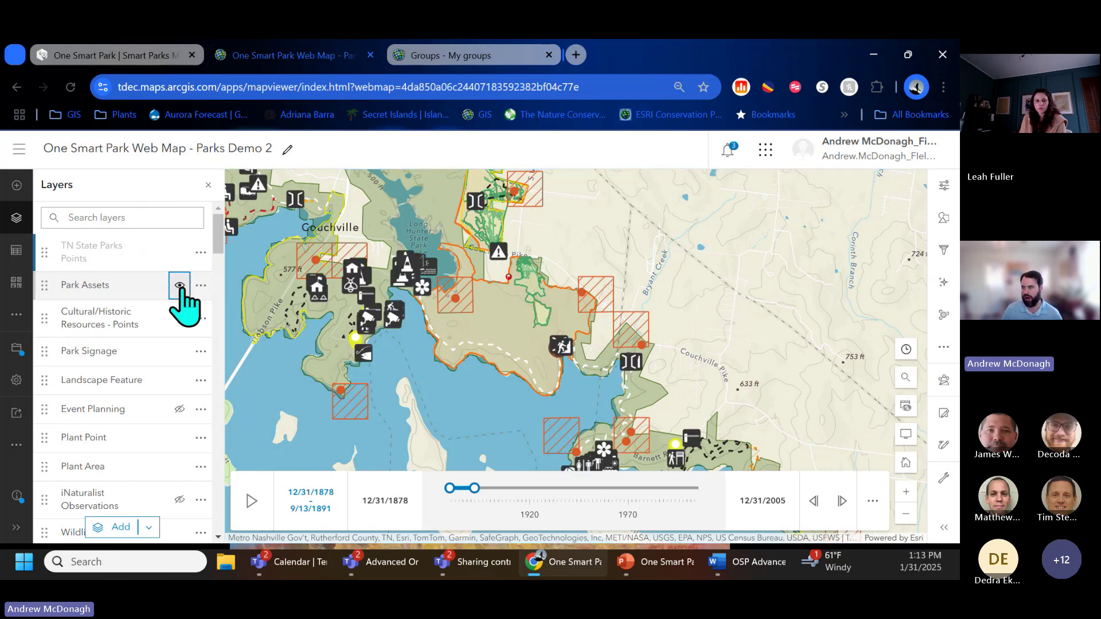
click(180, 287)
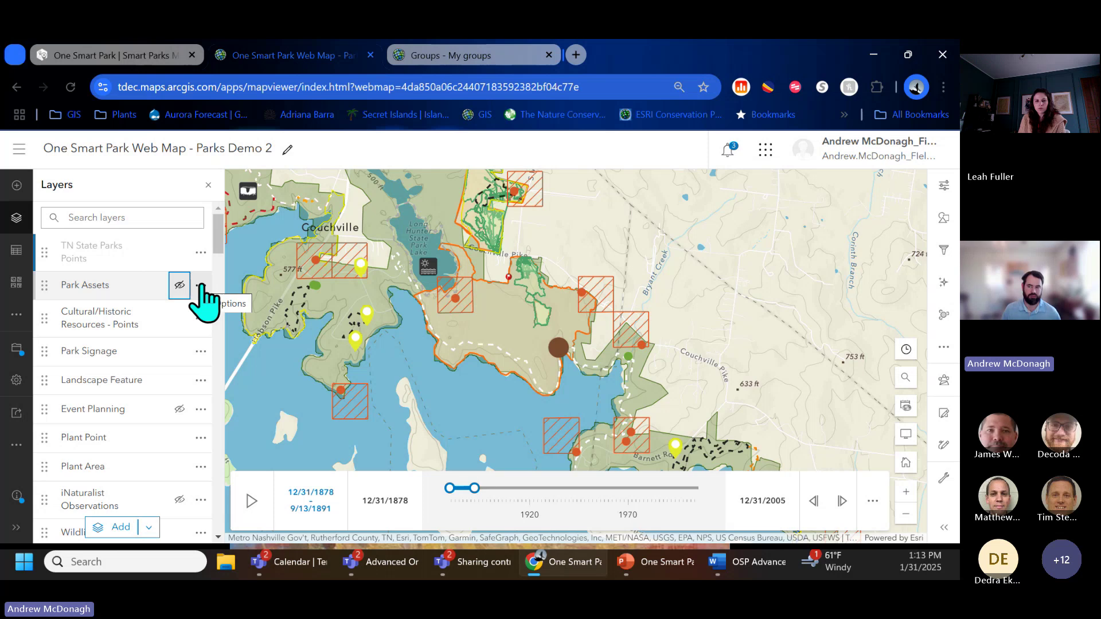
click(180, 287)
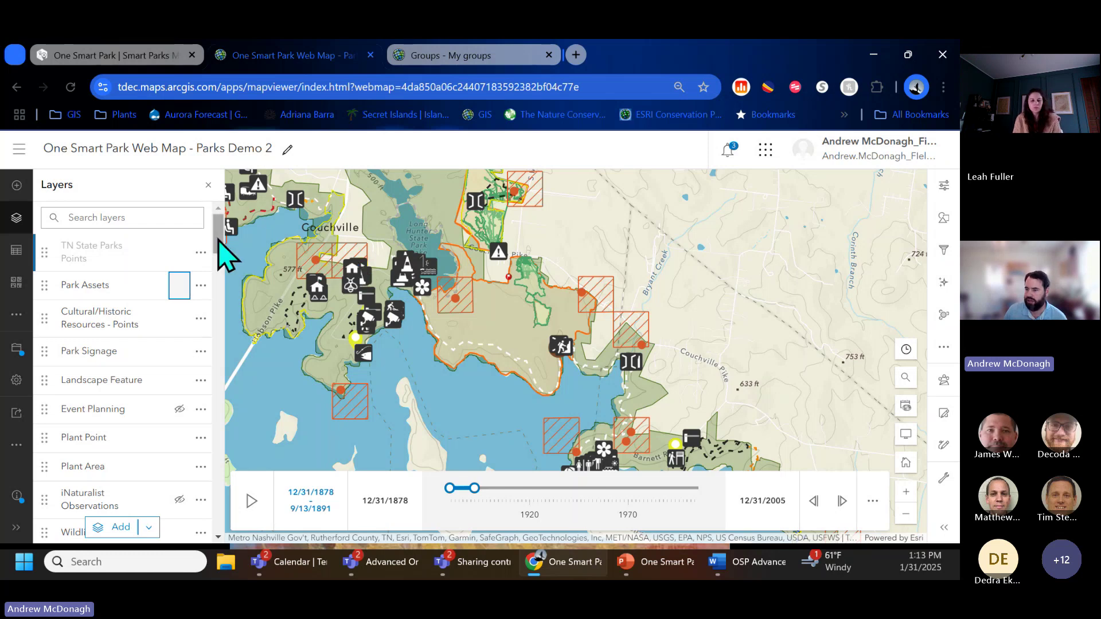
Step: Check Wildlife Area's visibility, then drag it directly below TN State Parks Points, above Park Assets
scroll(221, 242, down, 1)
drag(220, 240, 223, 259)
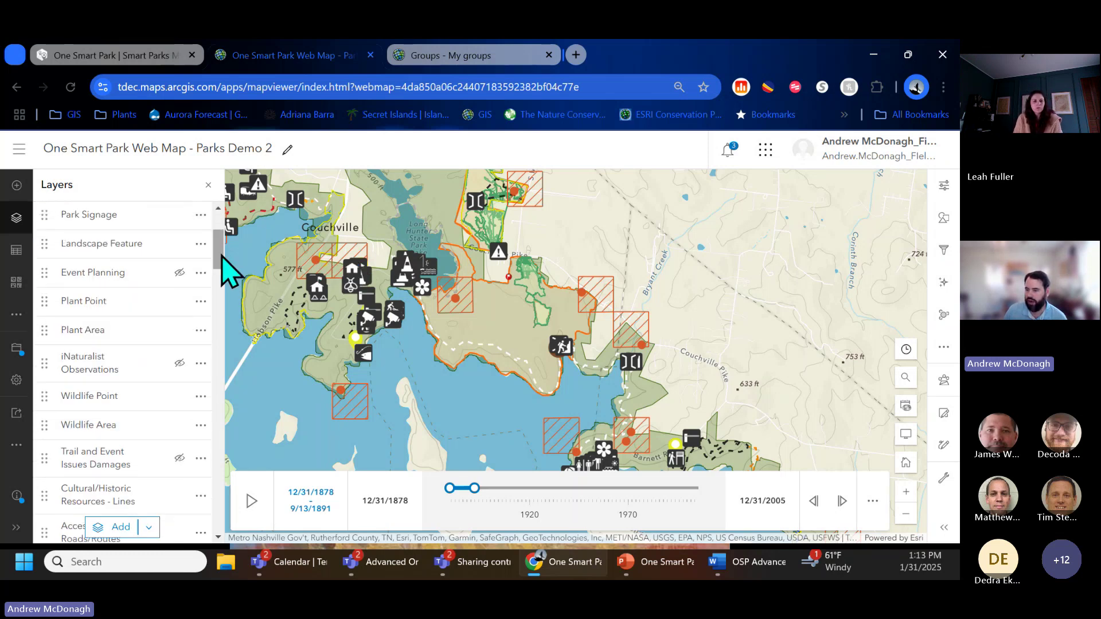
click(180, 425)
click(179, 425)
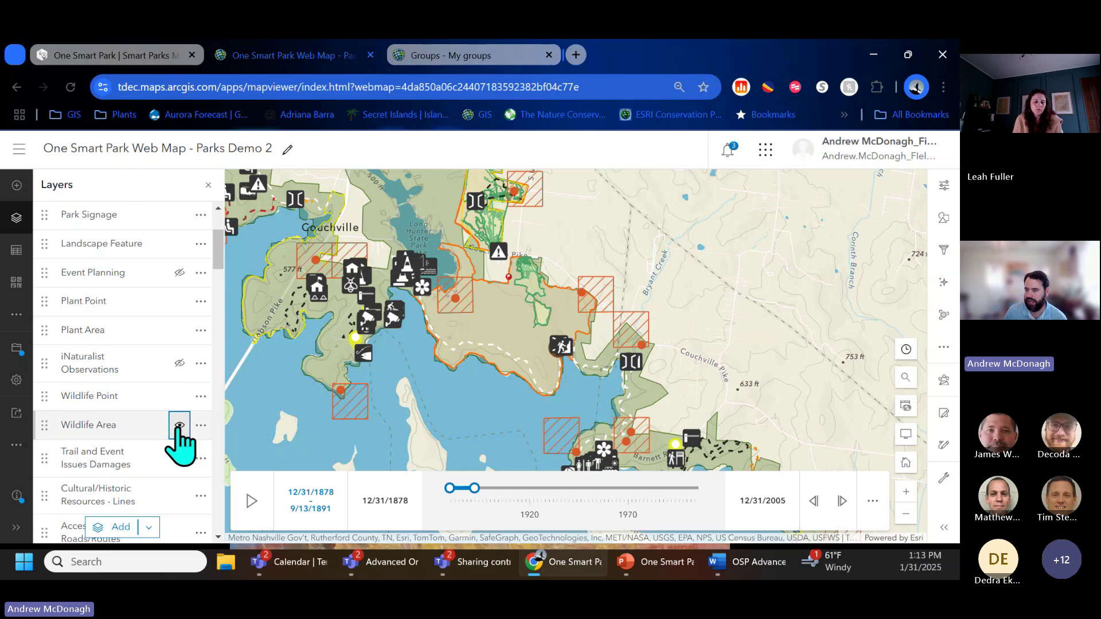
drag(56, 425, 84, 300)
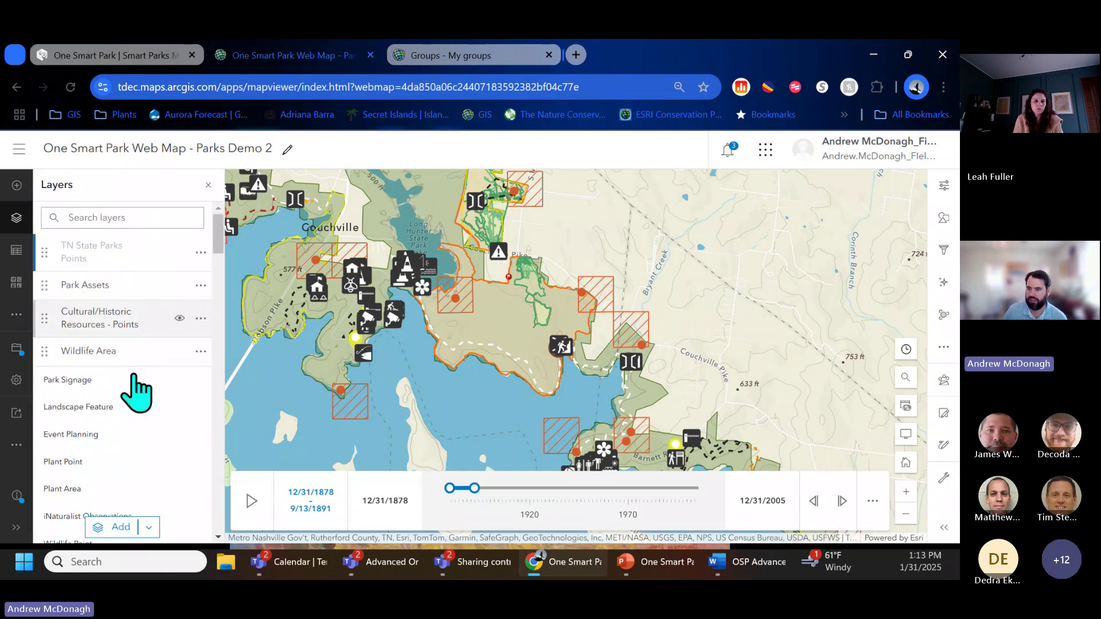
drag(44, 351, 55, 281)
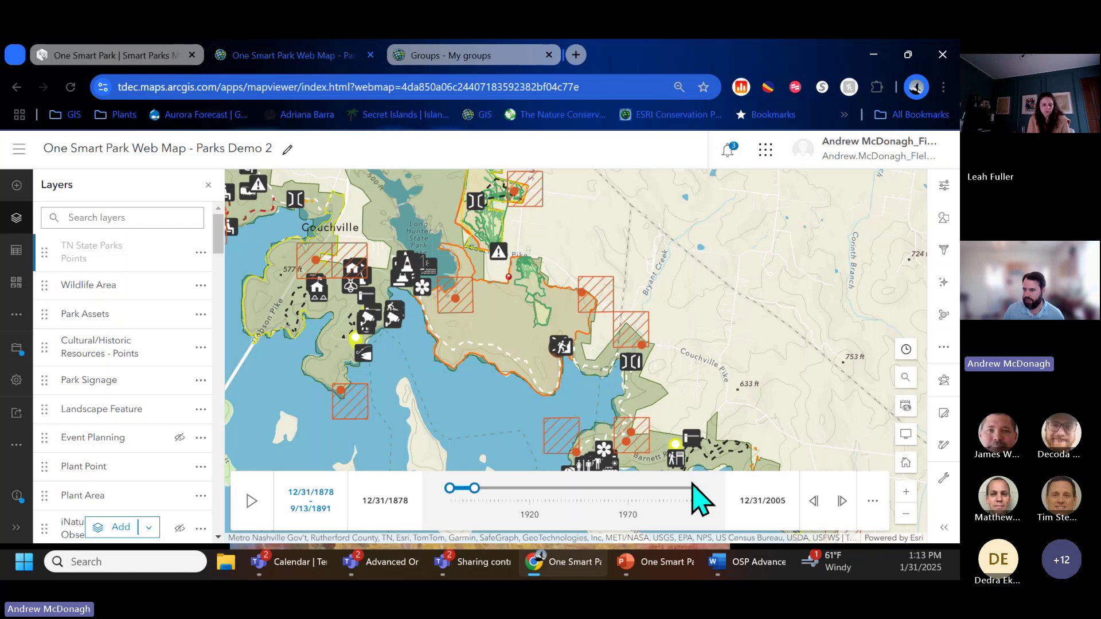
drag(219, 229, 222, 534)
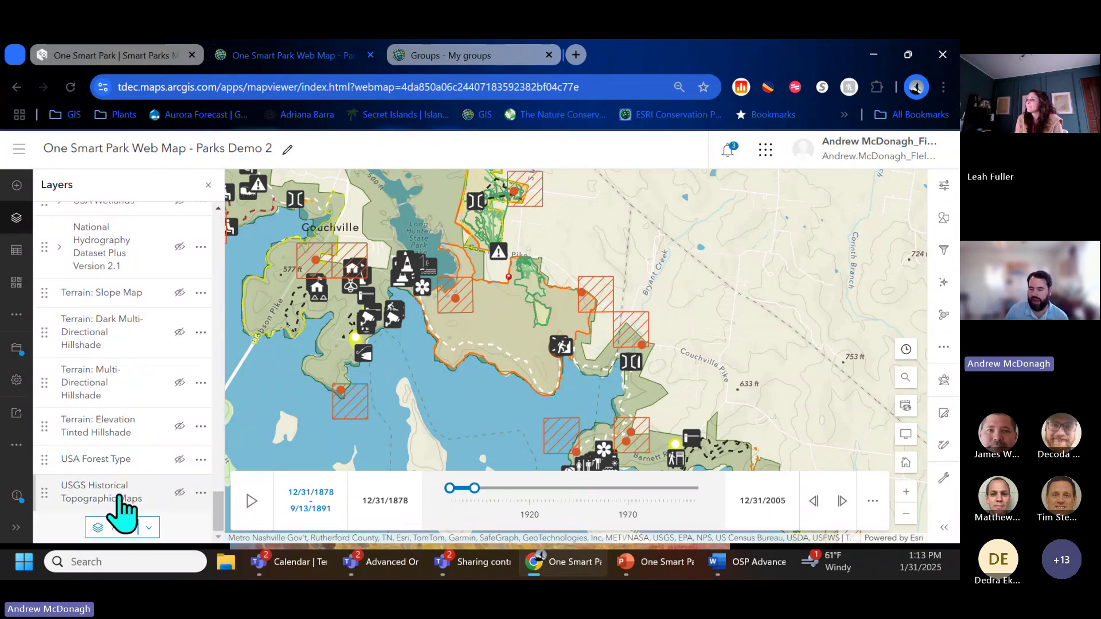
Step: Turn on USGS Historical Topographic Maps, play the timeline, pause at 7/2/1942–3/15/1955, and open its properties
click(180, 494)
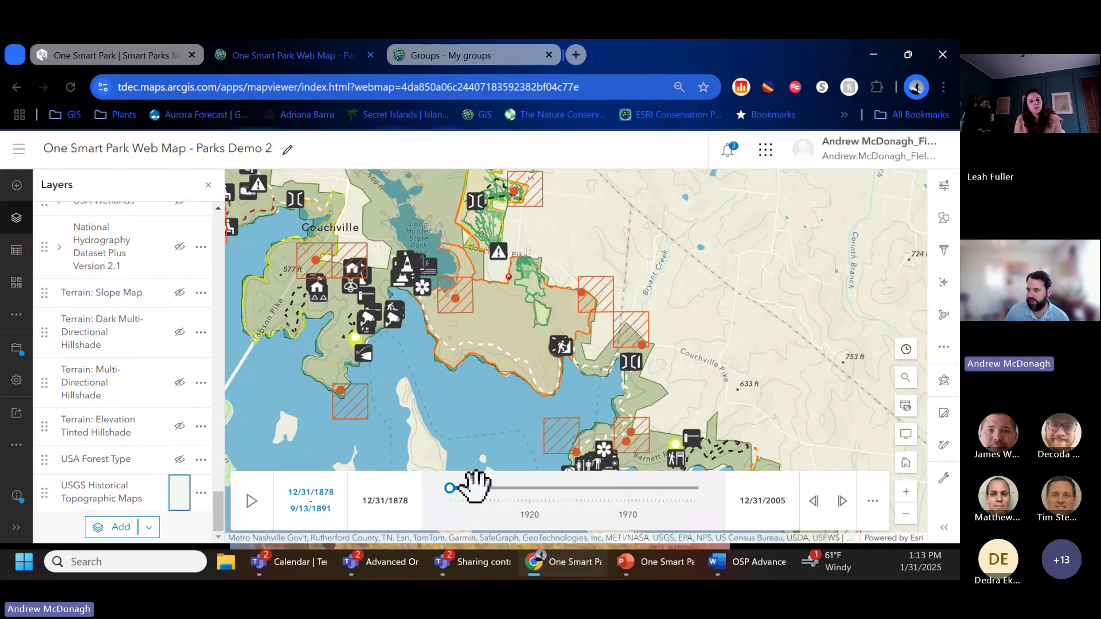
click(250, 502)
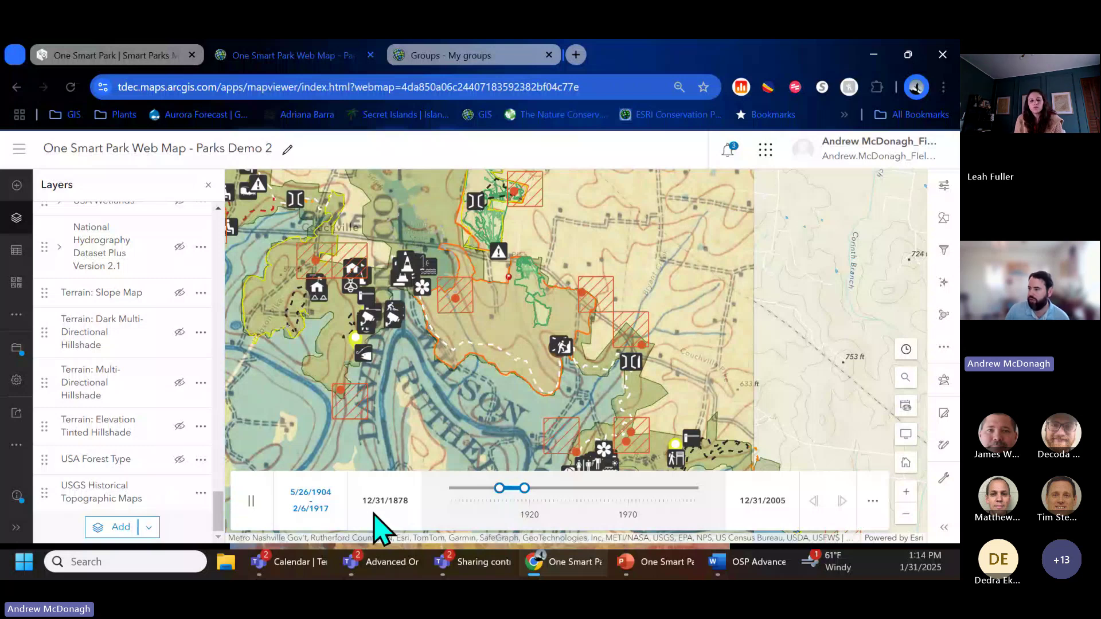
click(251, 501)
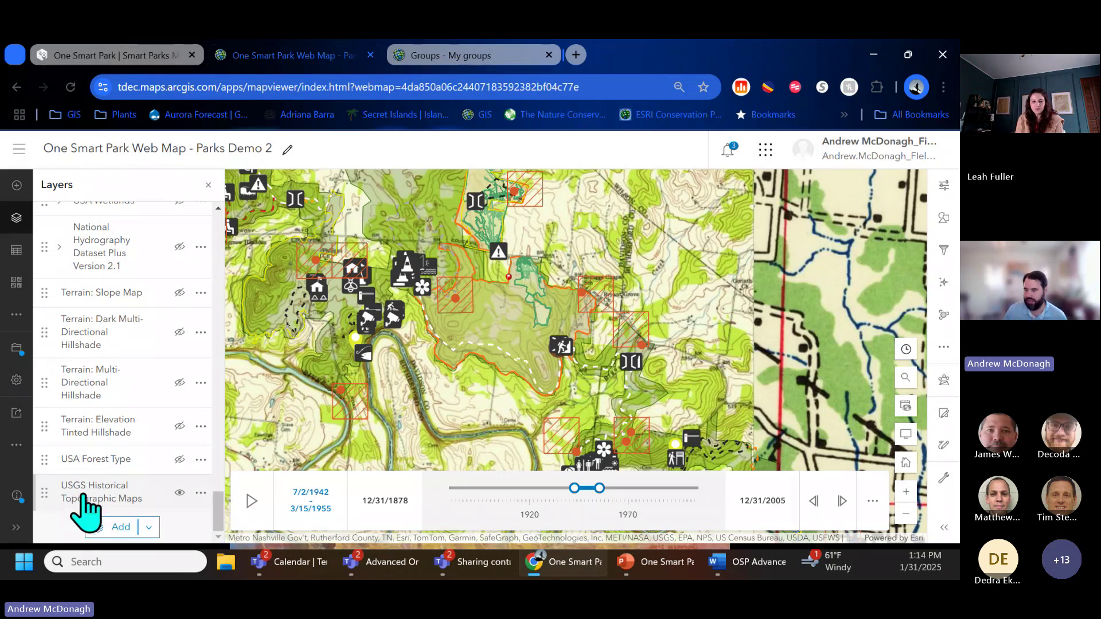
click(84, 496)
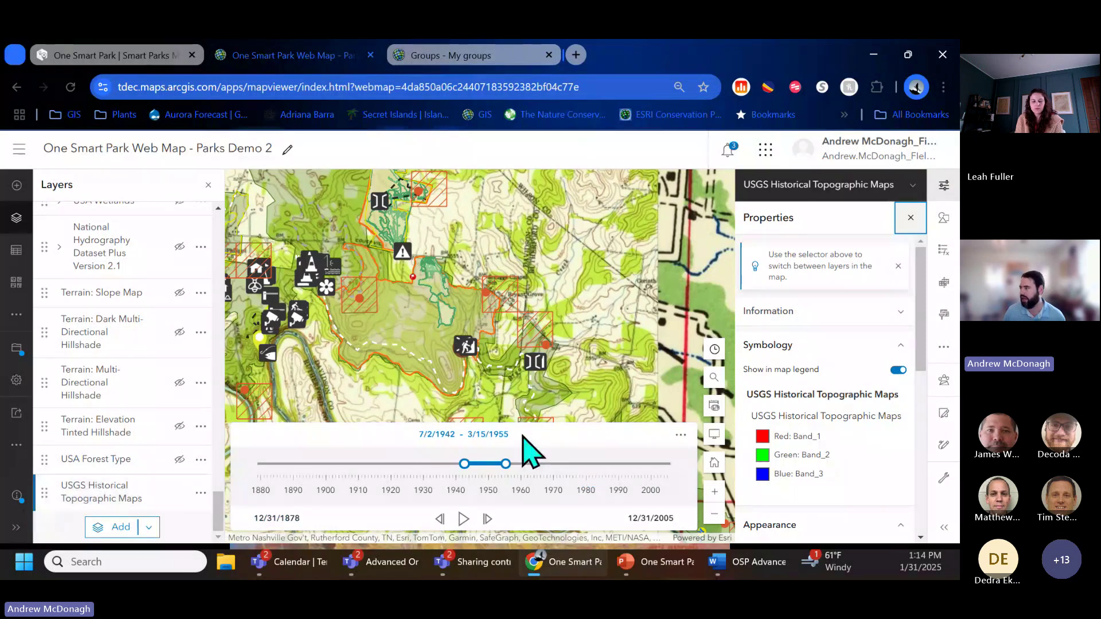
Step: Disable time on the USGS Historical Topographic Maps layer and pan the map south over the reservoir
click(943, 186)
click(942, 192)
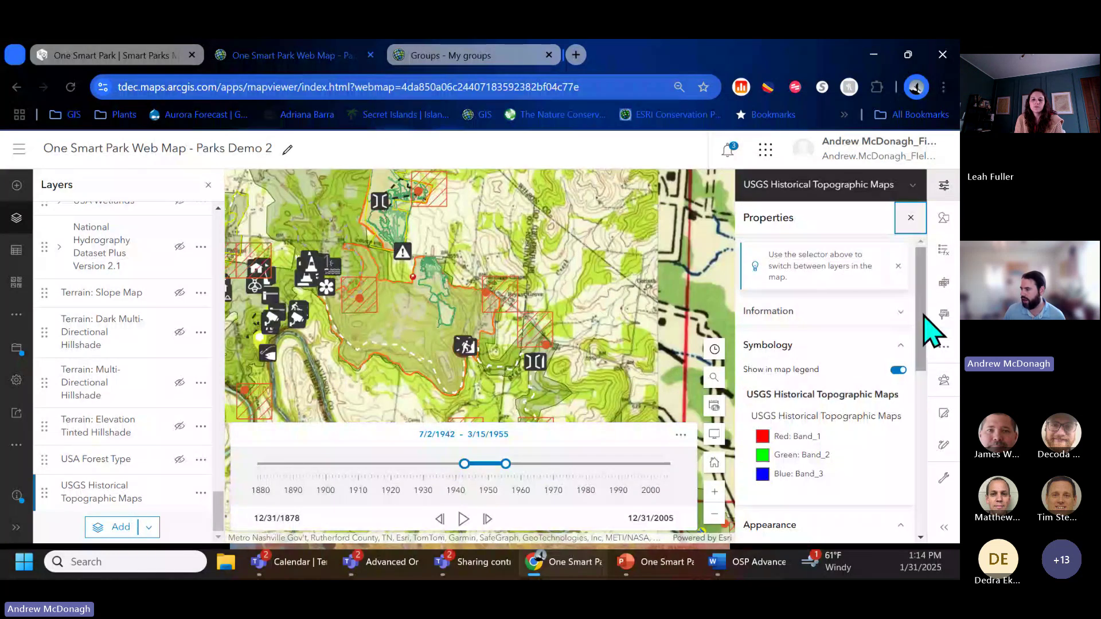
drag(925, 320, 909, 521)
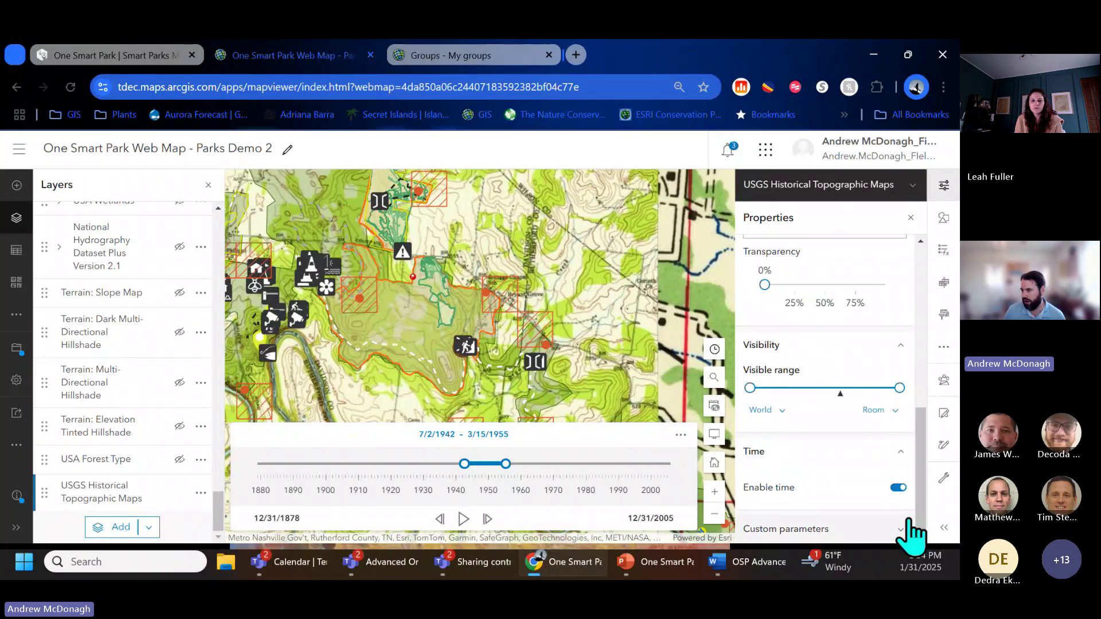
click(901, 496)
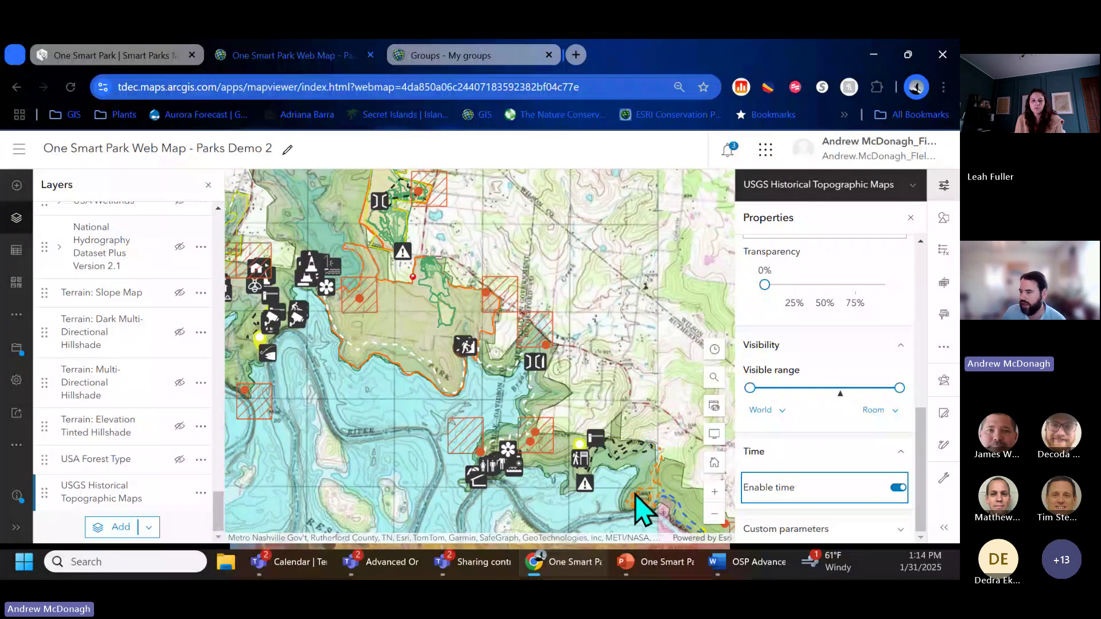
drag(401, 473, 399, 361)
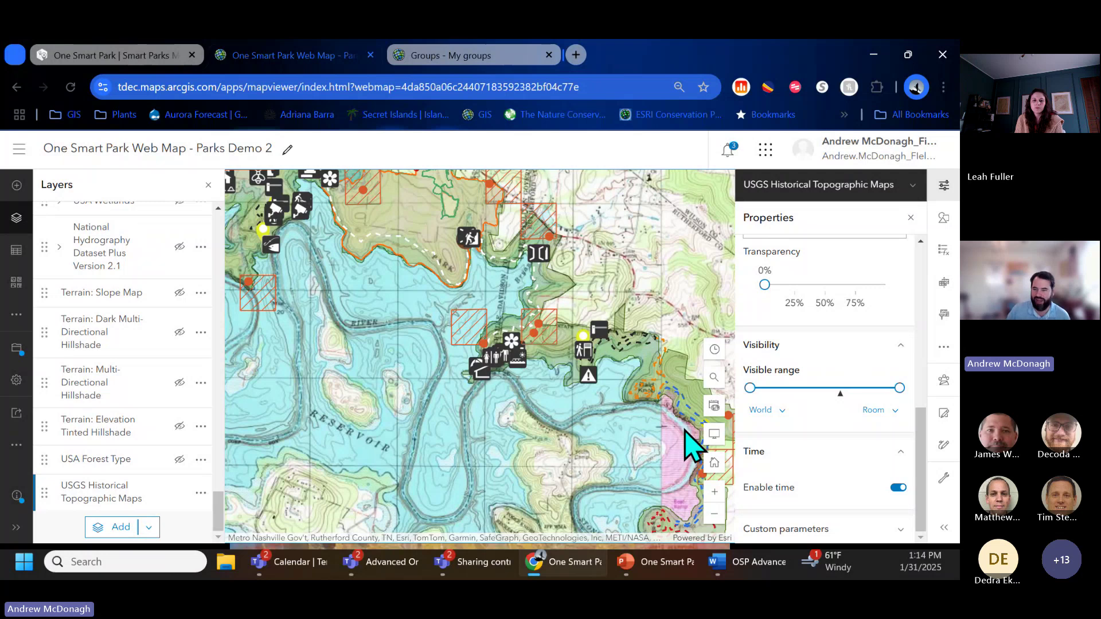
Step: Remove the USGS Historical Topographic Maps layer, then pan toward Percy Priest and Pine Creek
click(200, 495)
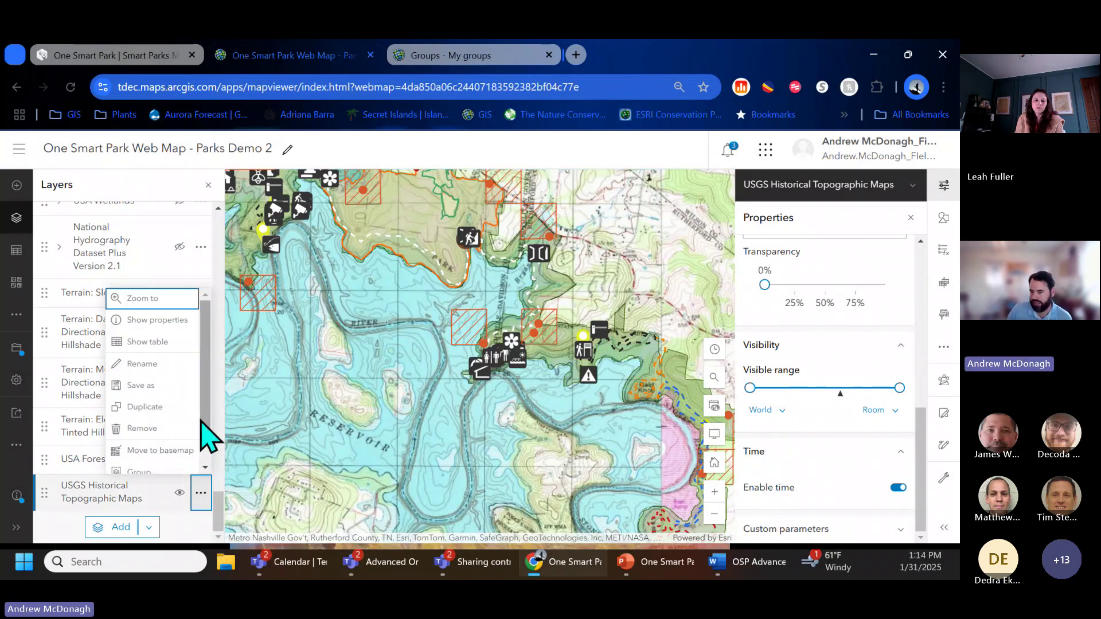
click(167, 428)
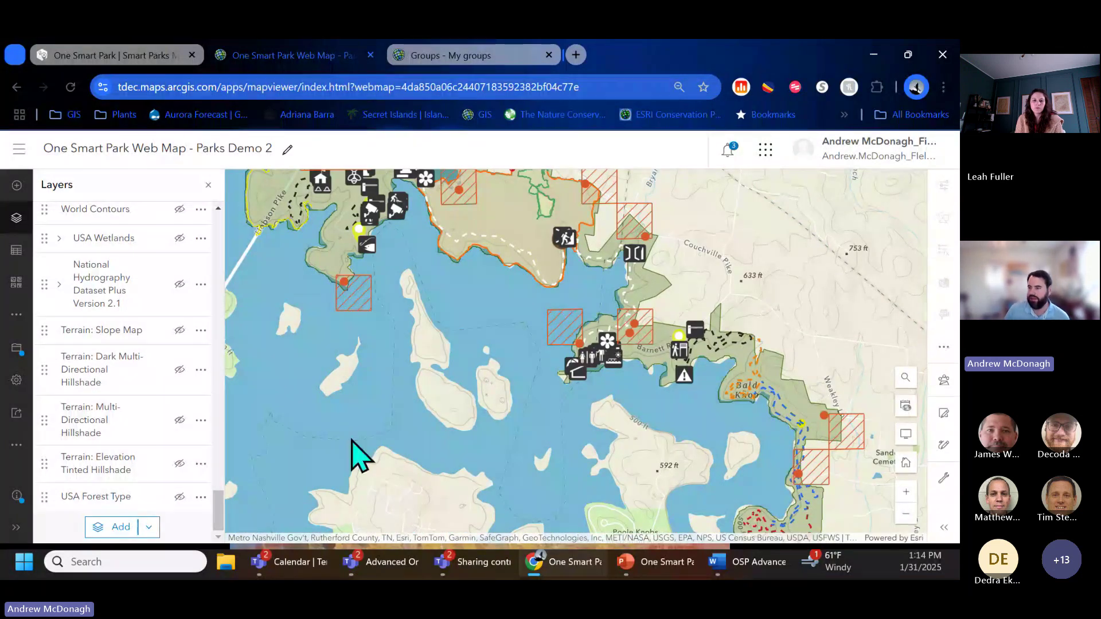
scroll(351, 453, down, 1)
drag(333, 361, 383, 455)
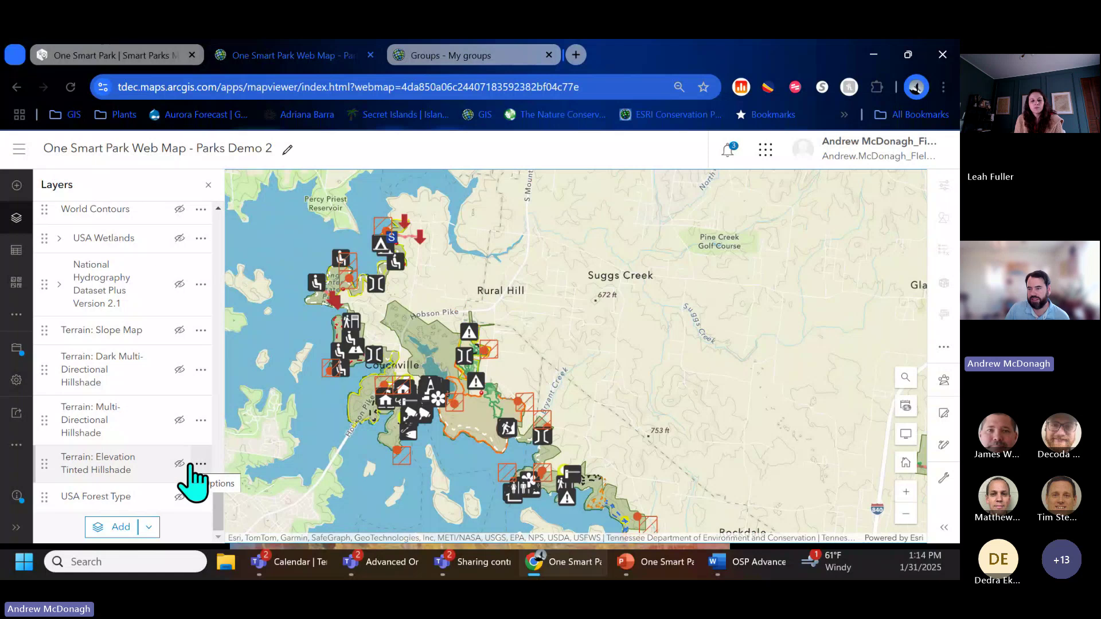
drag(217, 500, 246, 264)
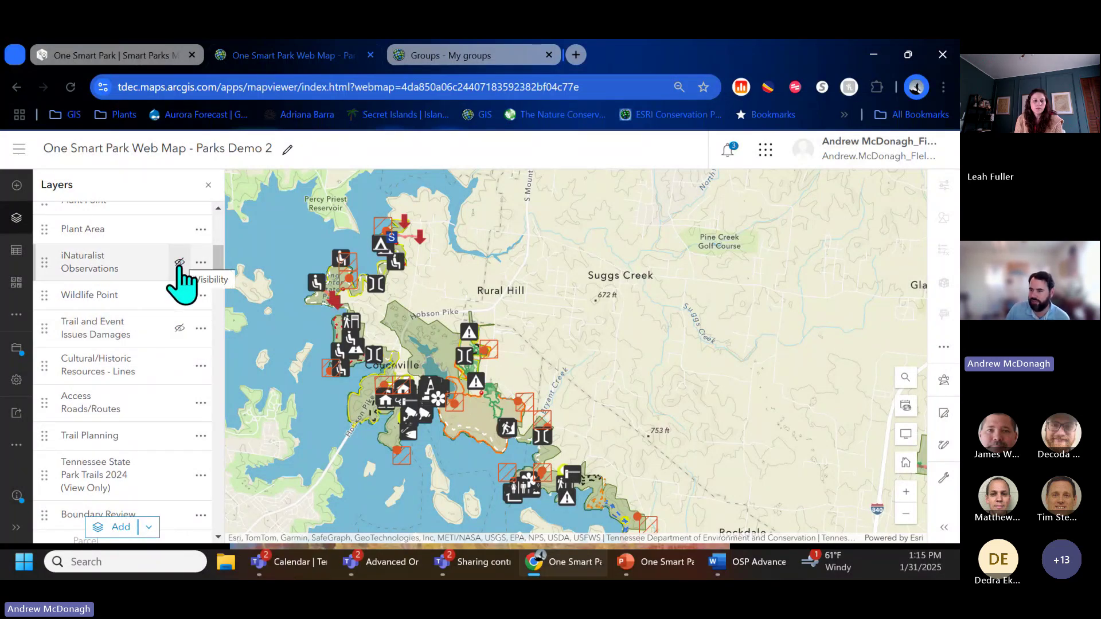
Step: Turn on Trail and Event Issues Damages and open its properties showing Pending, Pending Safety Issue and Other
click(180, 328)
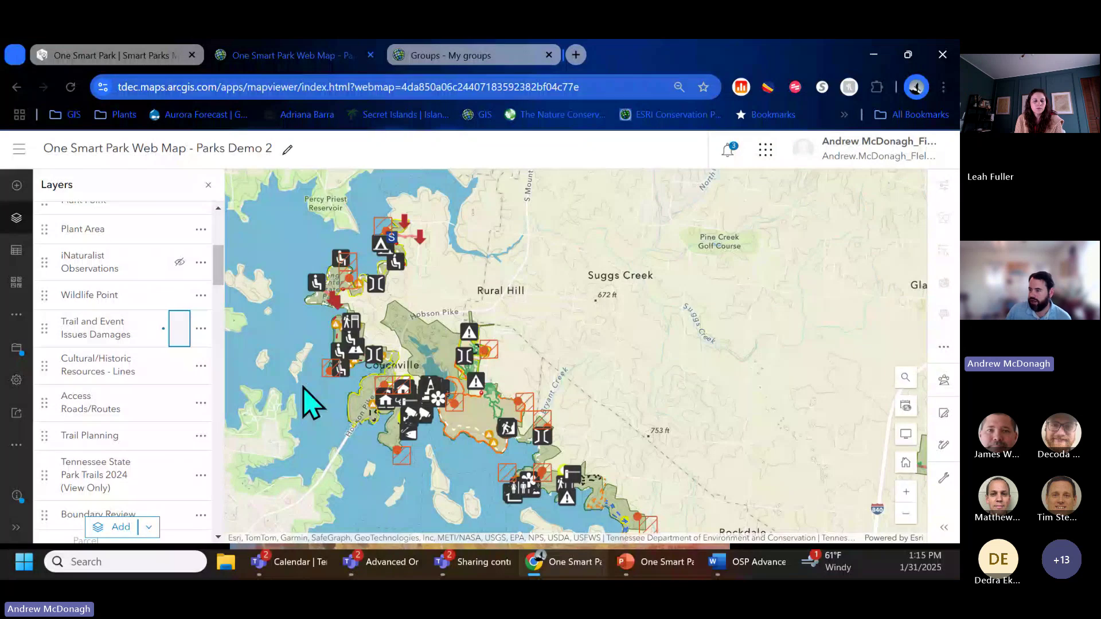
scroll(342, 339, up, 2)
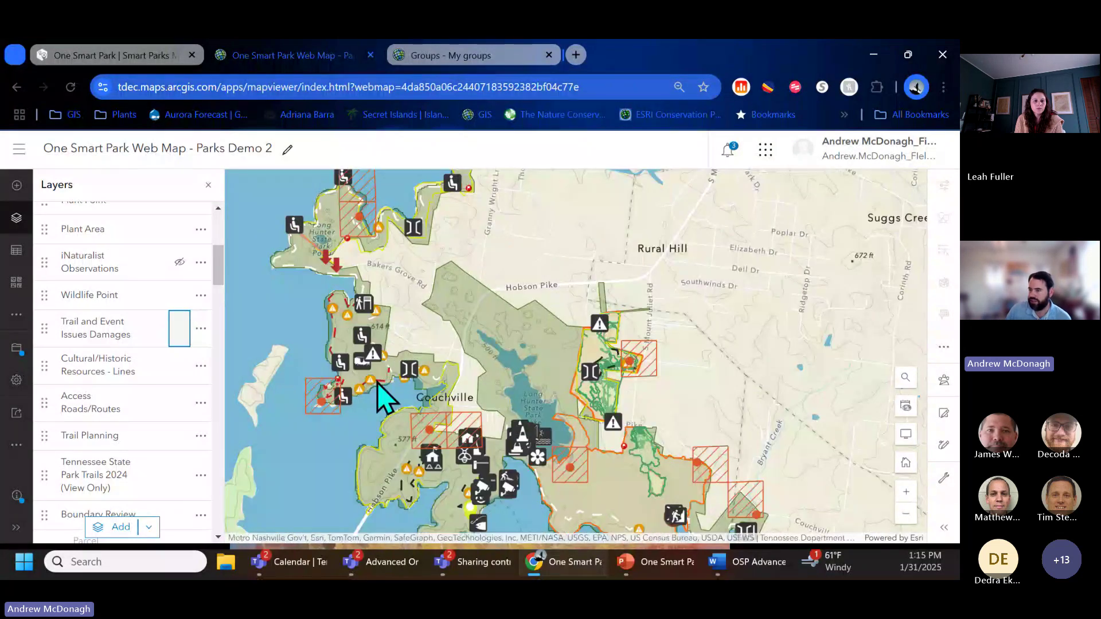
click(66, 336)
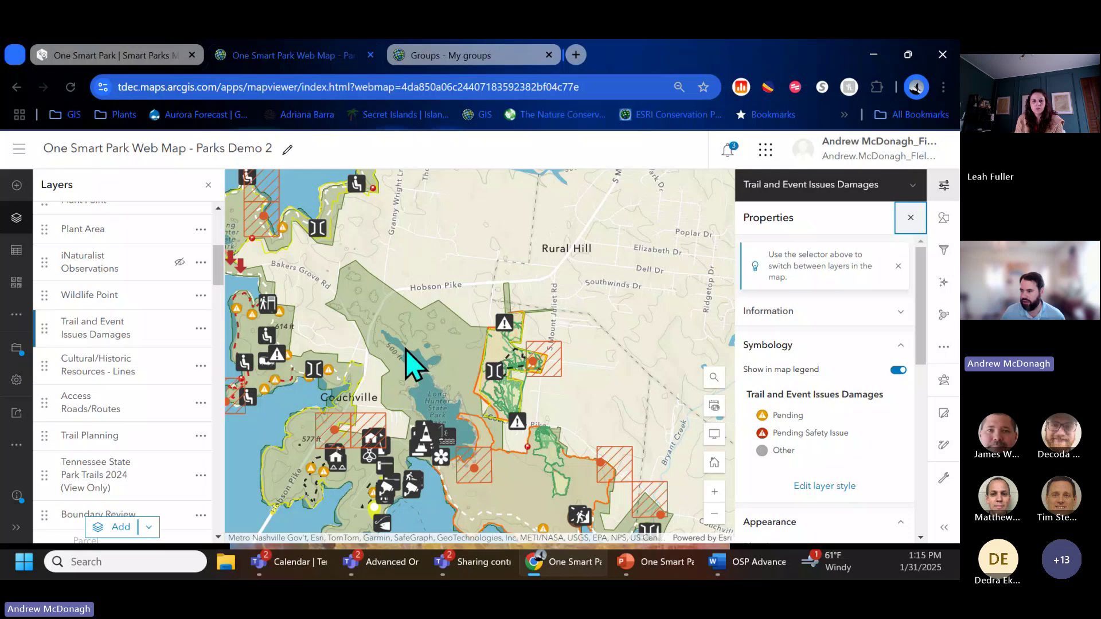
scroll(410, 359, down, 3)
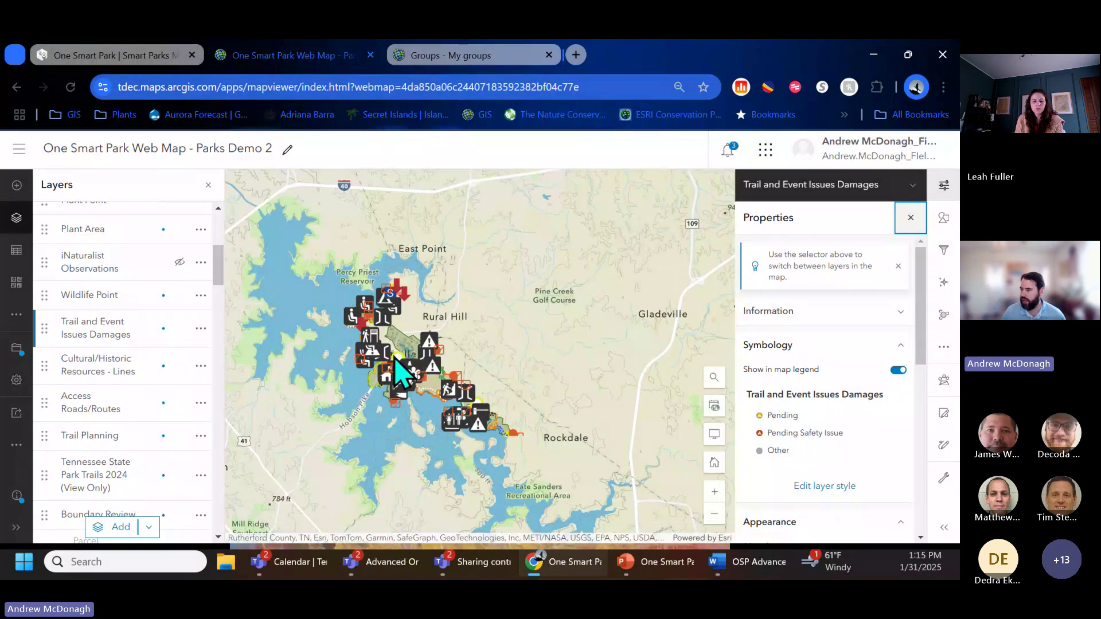
scroll(406, 373, down, 3)
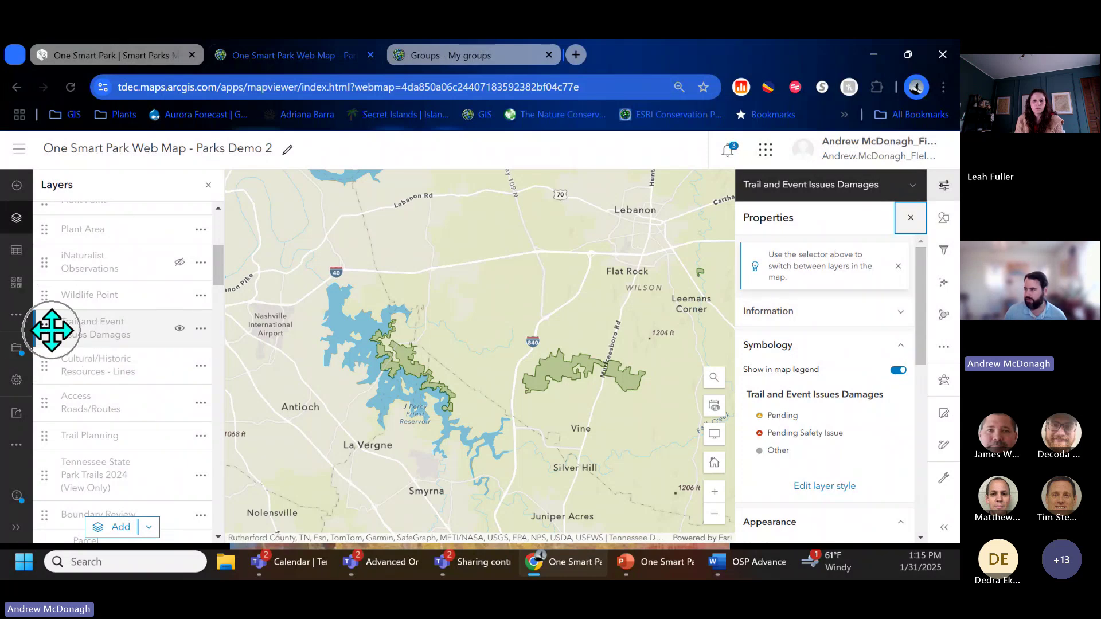
click(946, 218)
click(945, 218)
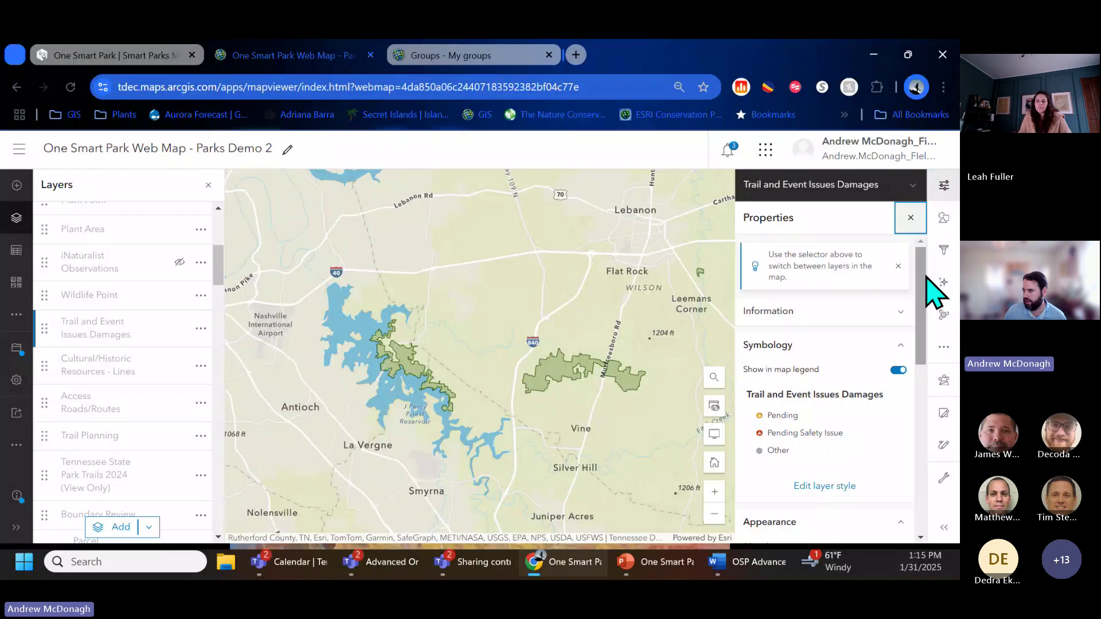
Step: Move the Trail and Event Issues Damages minimum visible scale from Country through Streets to Buildings
drag(921, 281, 841, 423)
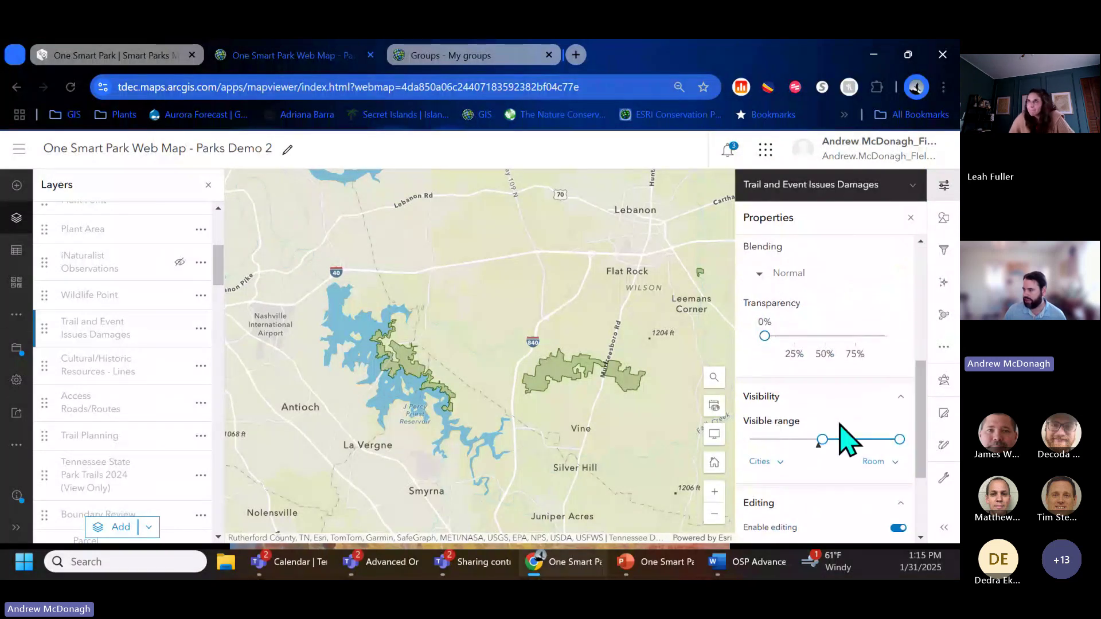
click(822, 452)
drag(821, 453, 775, 440)
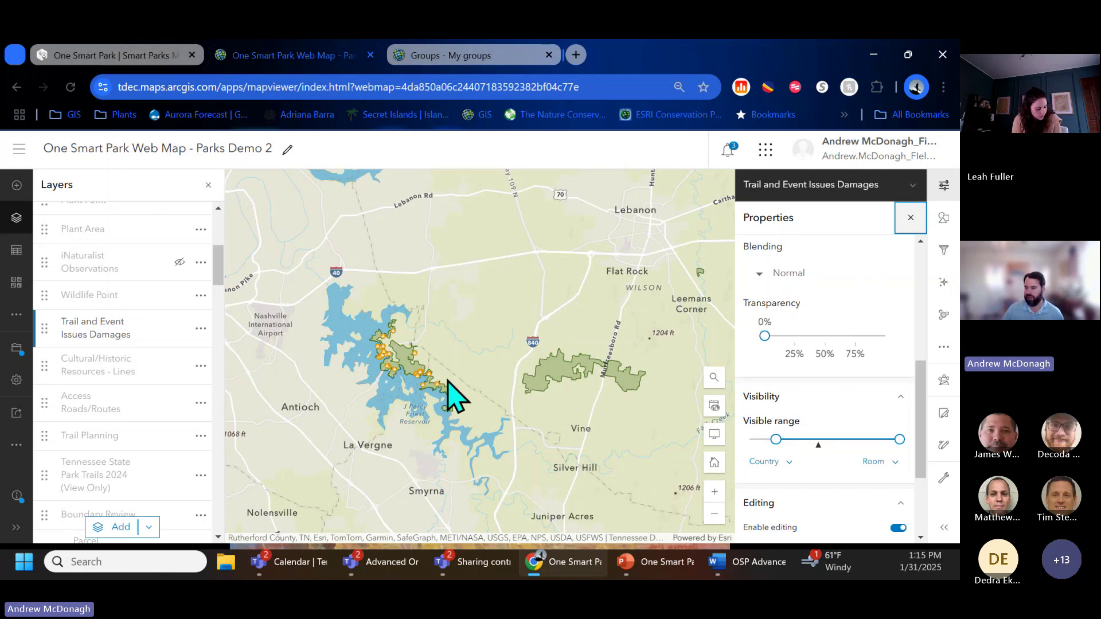
scroll(415, 363, up, 8)
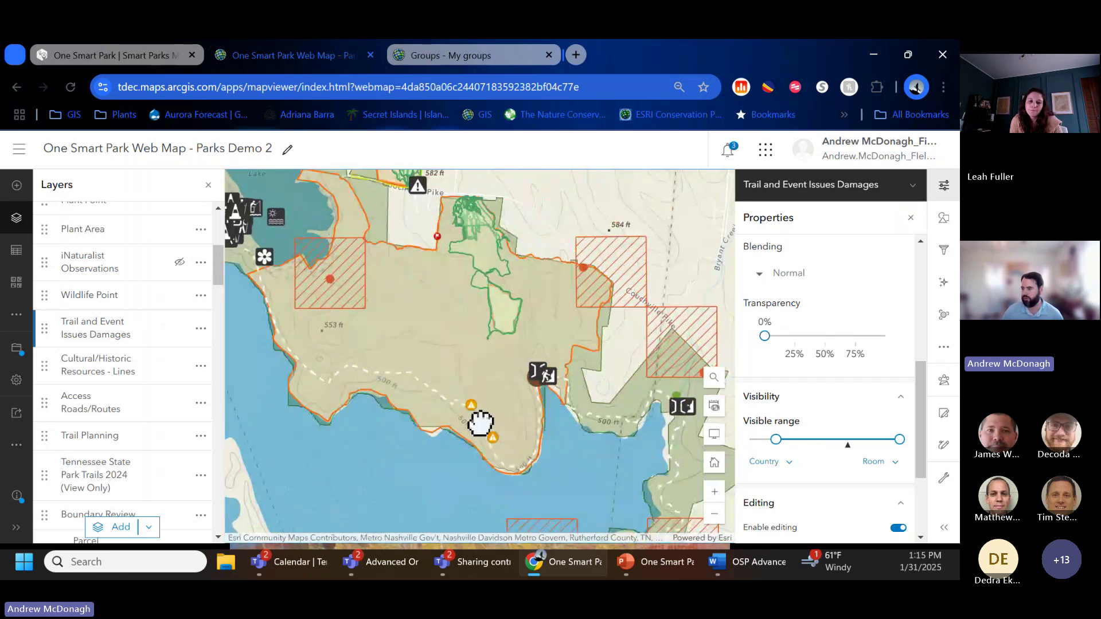
drag(776, 438, 850, 443)
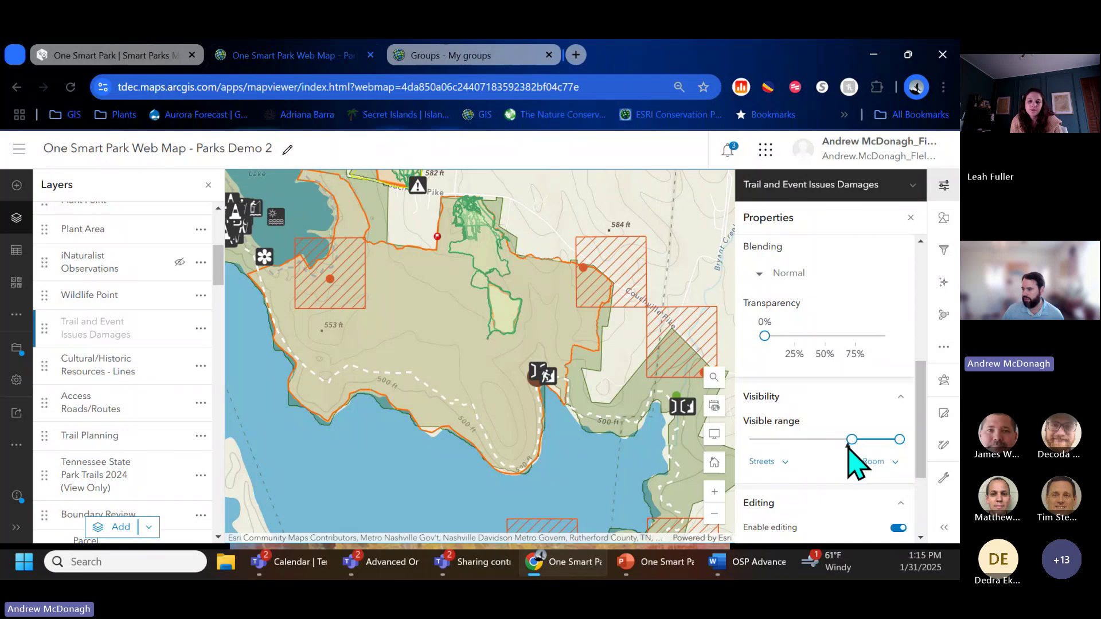
scroll(489, 304, up, 2)
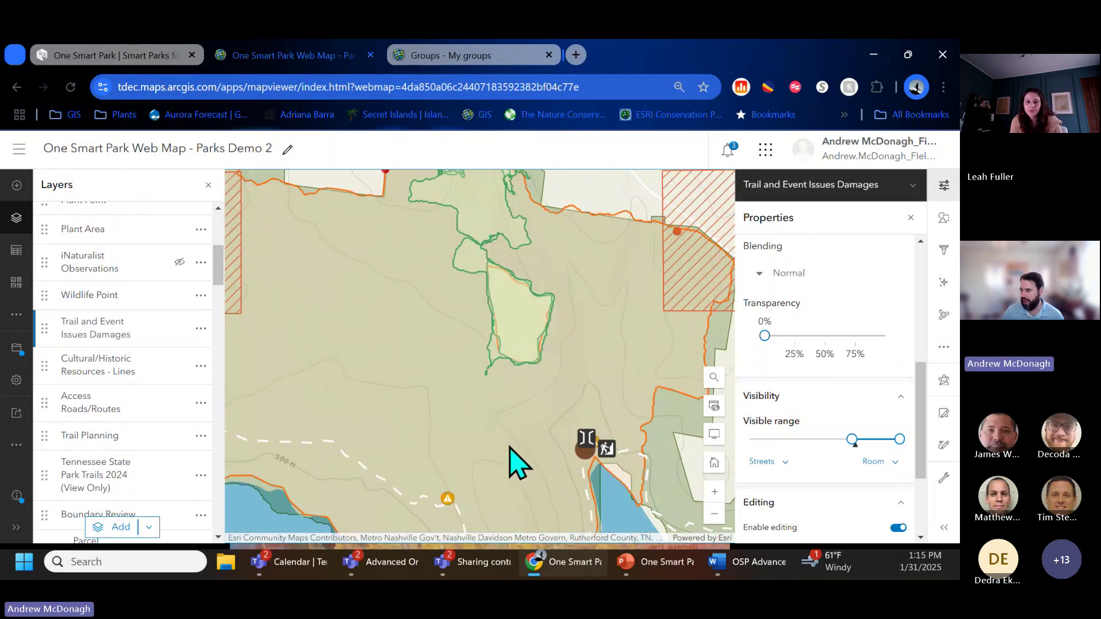
drag(852, 440, 865, 440)
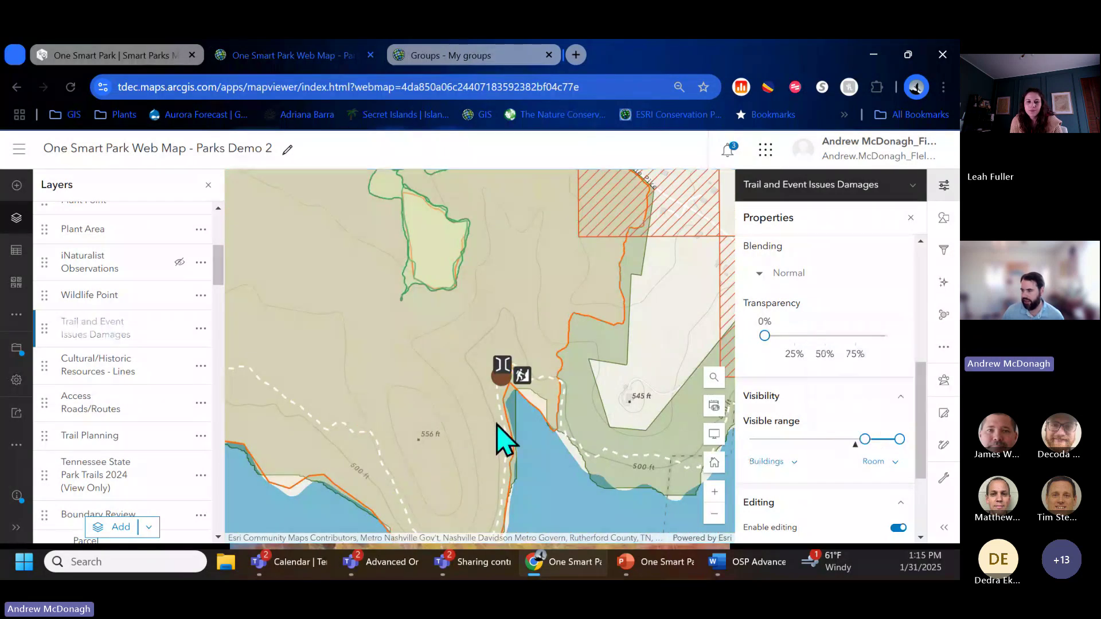
scroll(508, 444, down, 2)
scroll(508, 445, up, 2)
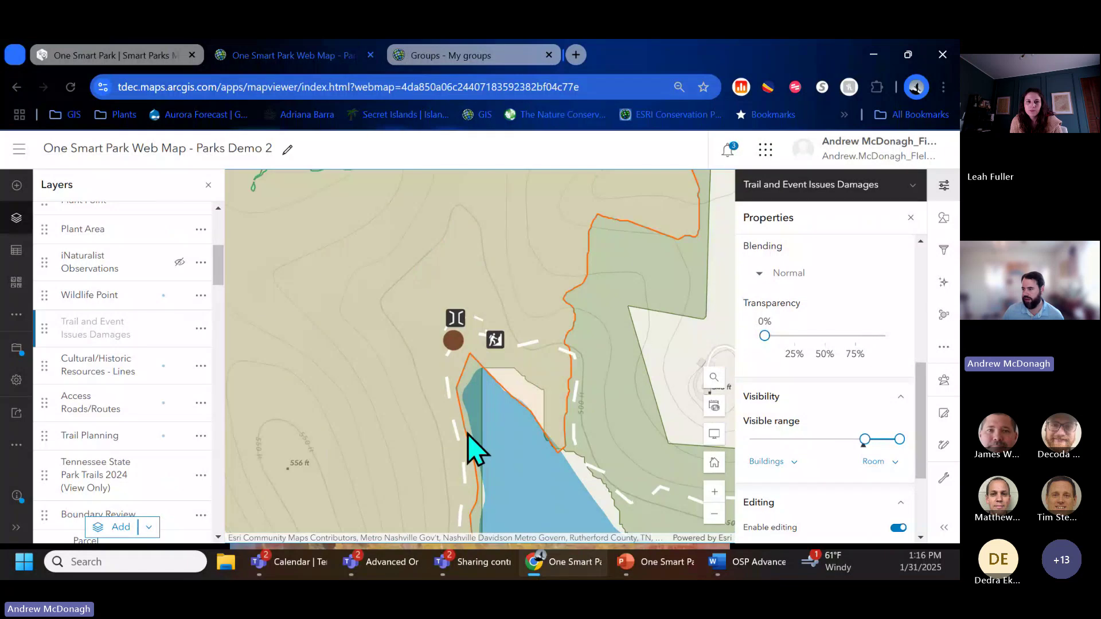
scroll(472, 450, up, 2)
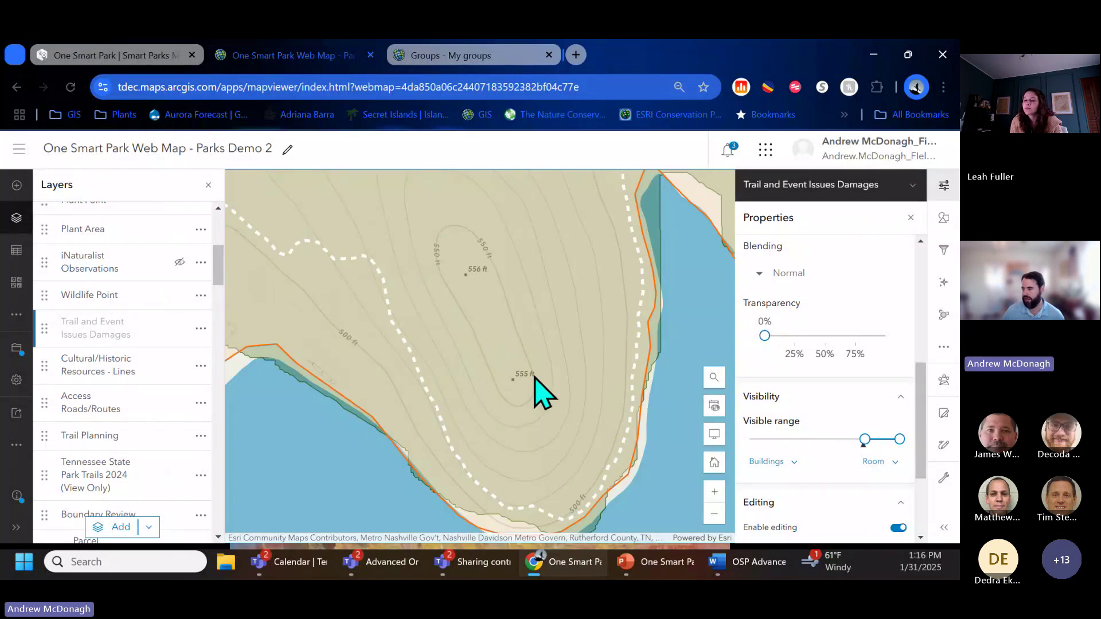
scroll(540, 391, up, 2)
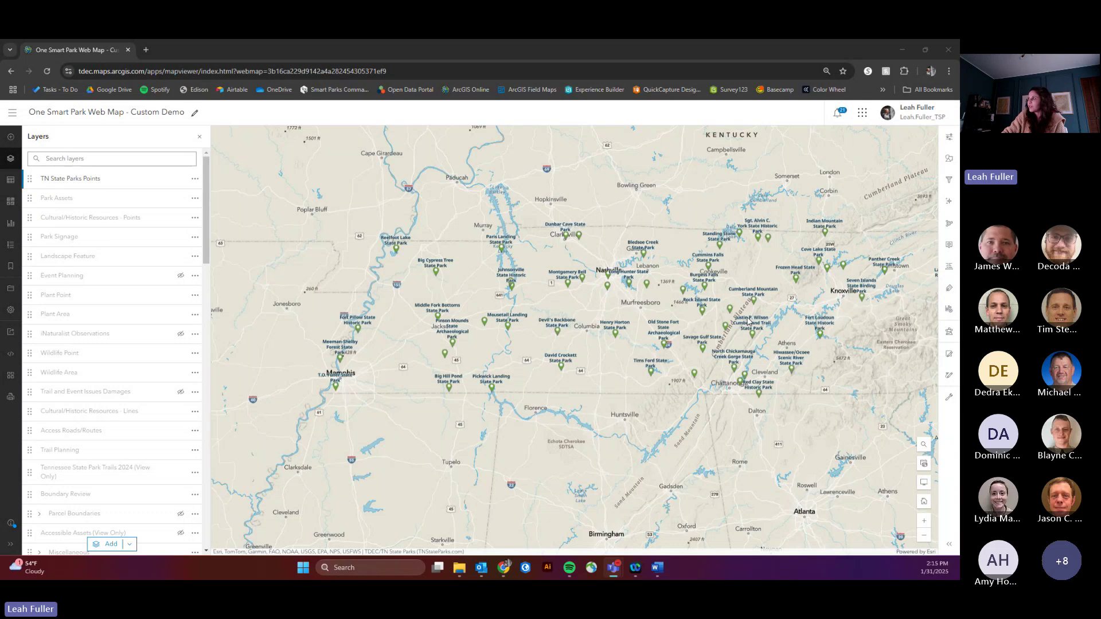
Step: Zoom into Fall Creek Falls State Park and centre the lake and golf course in view
scroll(747, 322, up, 1)
scroll(664, 322, up, 2)
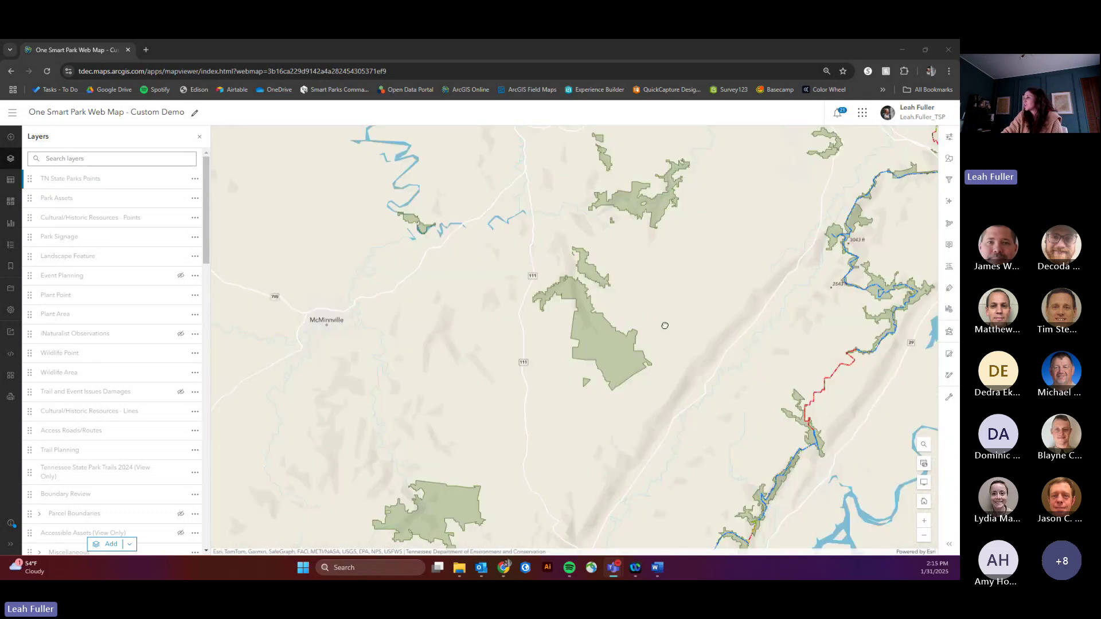
scroll(625, 312, up, 1)
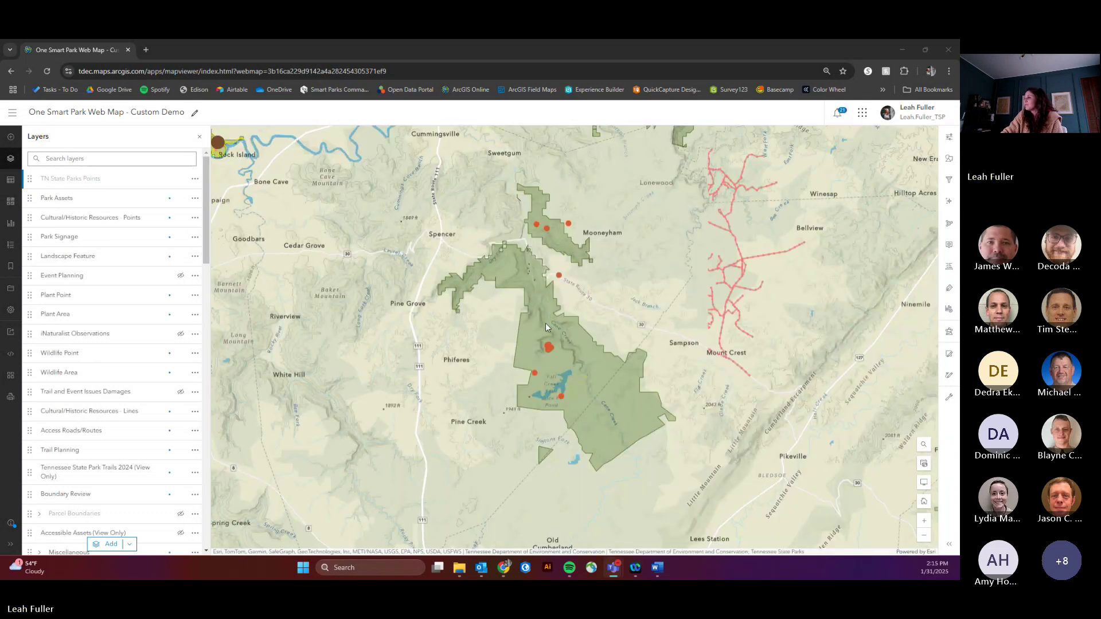
scroll(563, 256, up, 1)
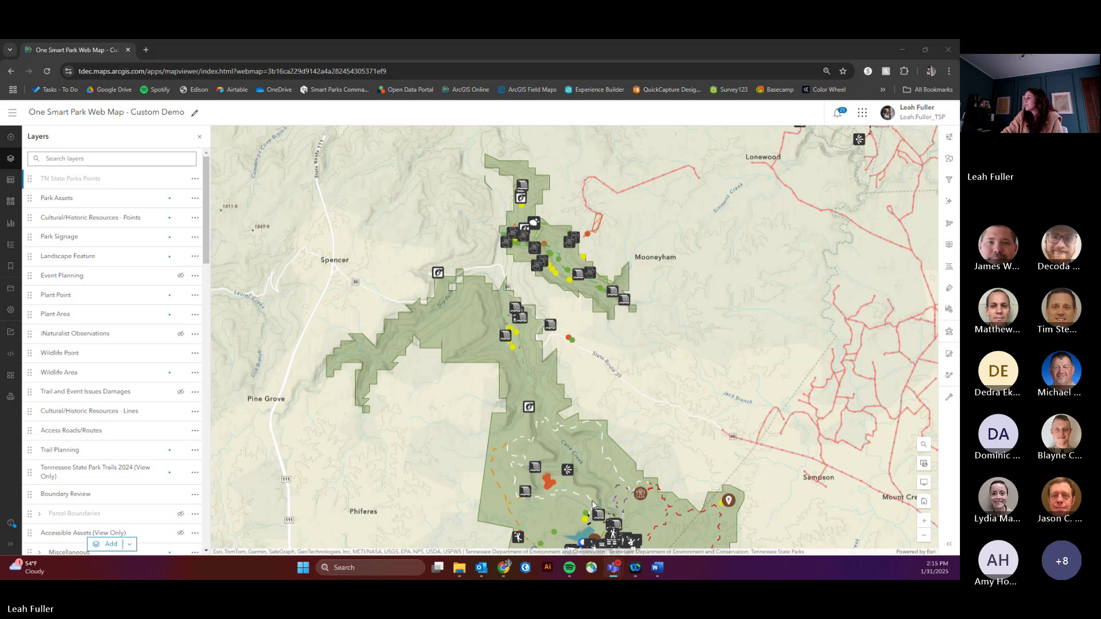
drag(574, 388, 553, 317)
scroll(548, 454, up, 1)
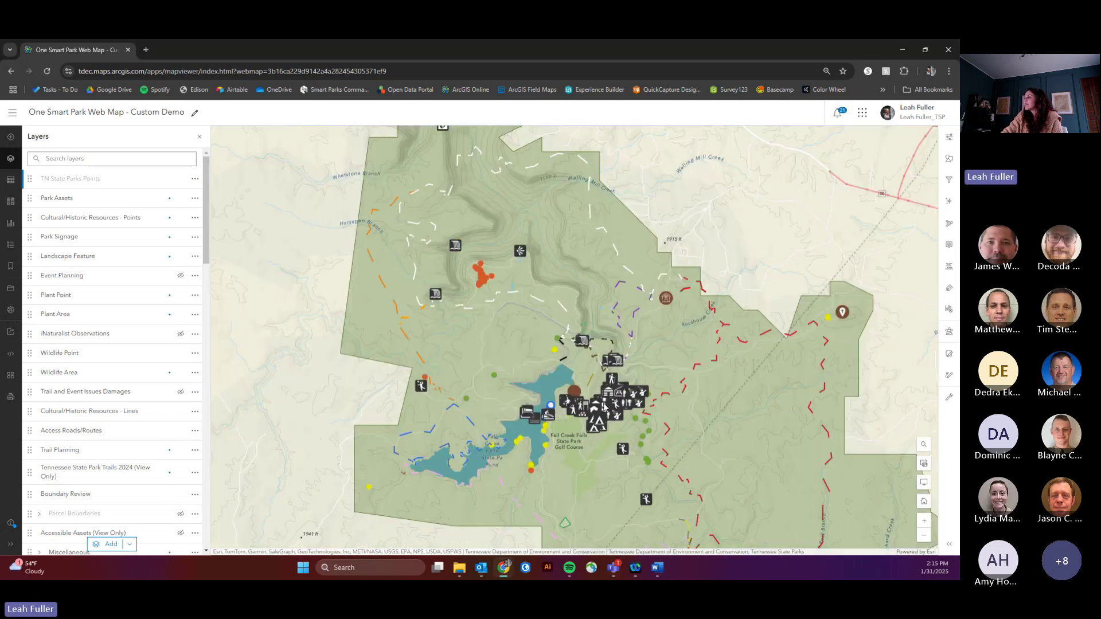
scroll(632, 397, up, 1)
drag(566, 370, 630, 334)
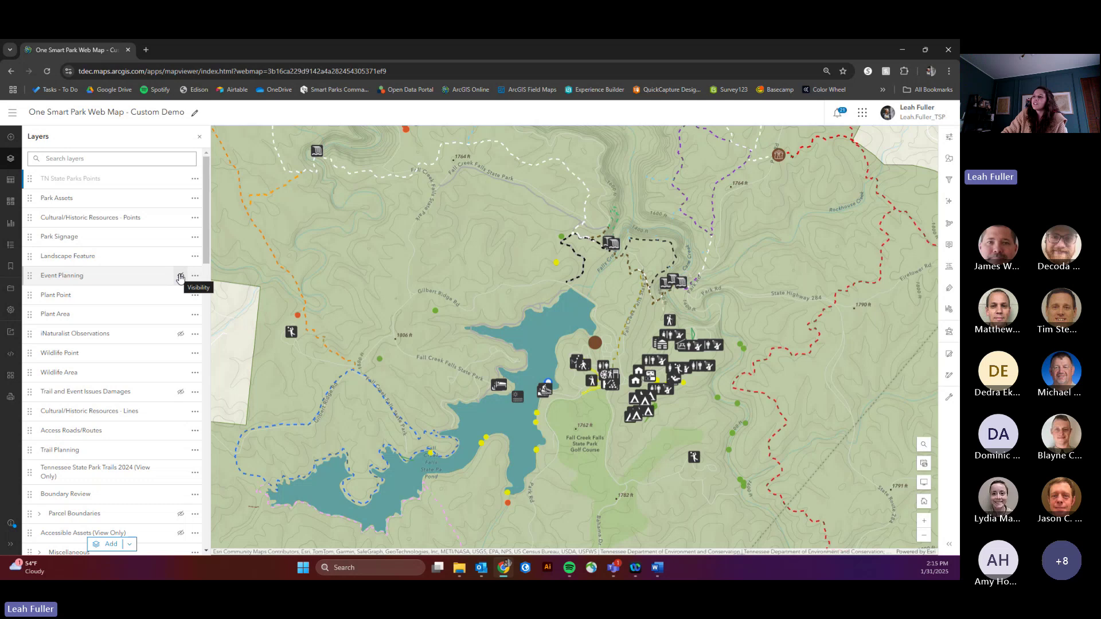
Step: Show Event Planning and hide Park Assets, Cultural/Historic Points, Park Signage, Landscape Feature and Miscellaneous
click(181, 277)
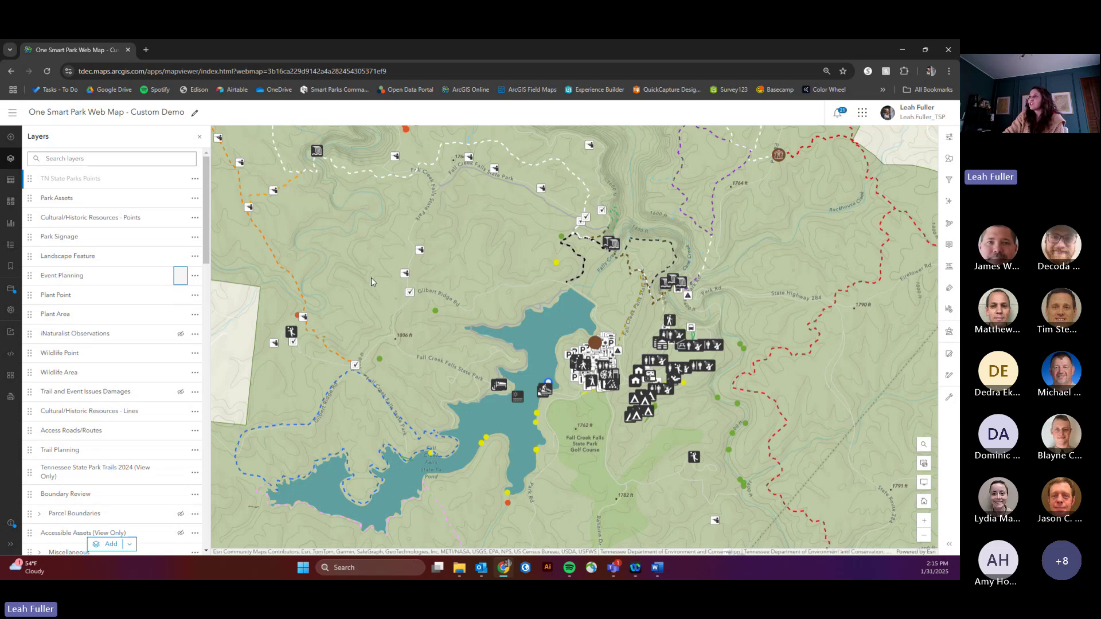
drag(372, 279, 427, 293)
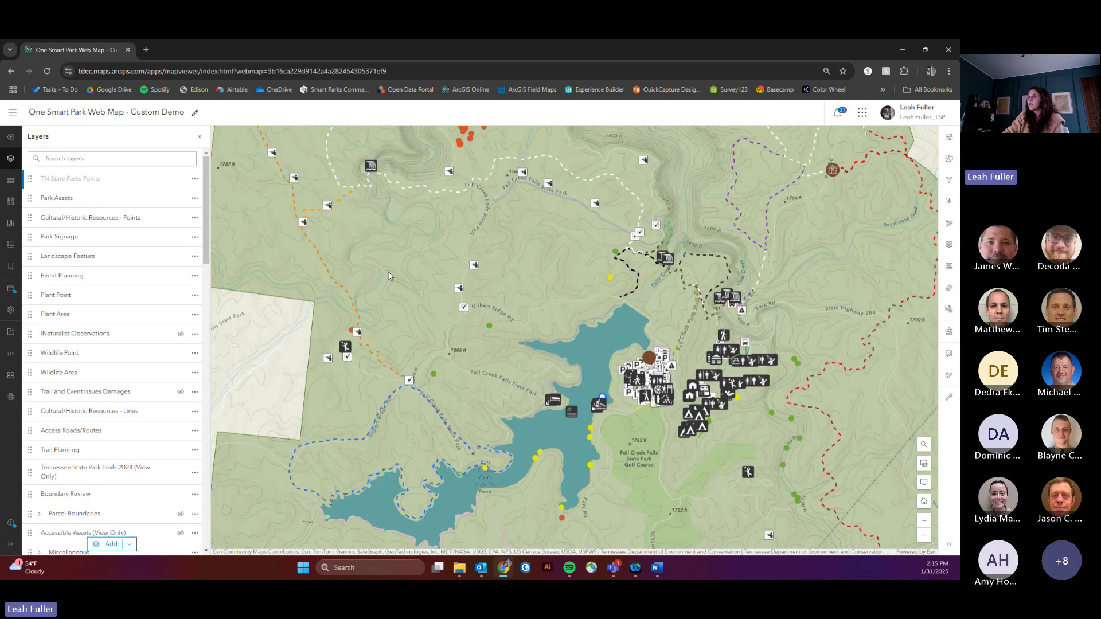
click(181, 199)
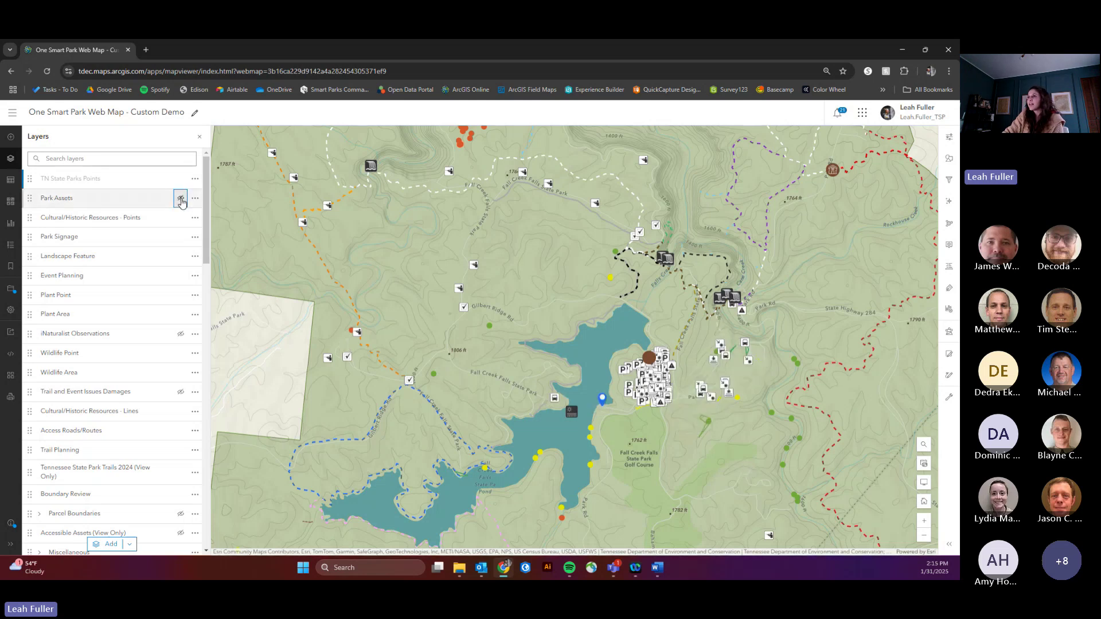
click(181, 218)
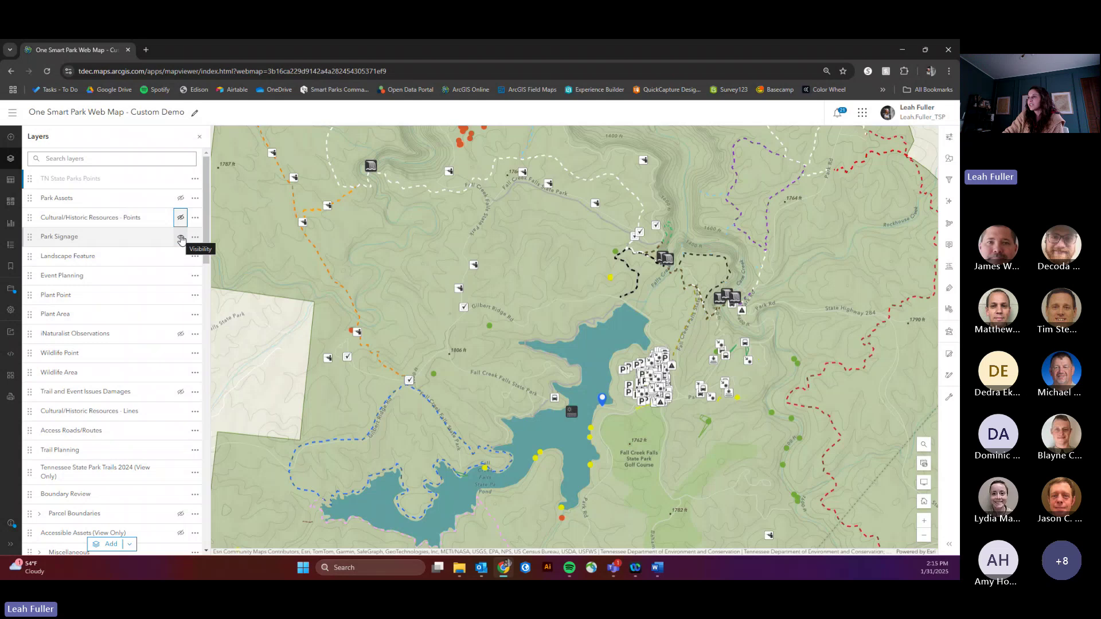
click(181, 238)
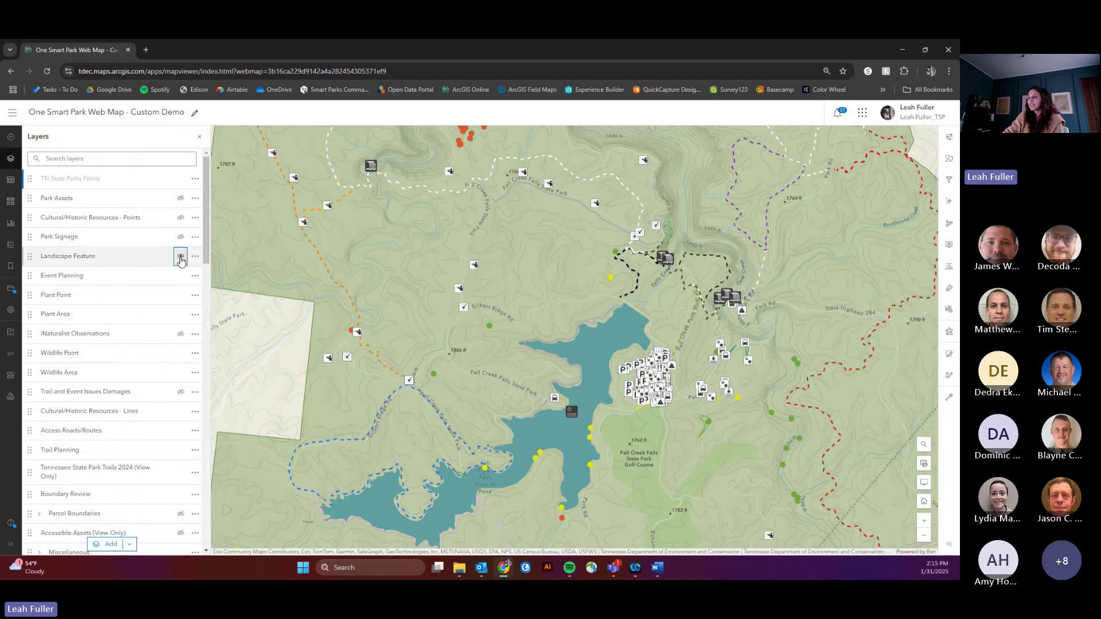
click(180, 257)
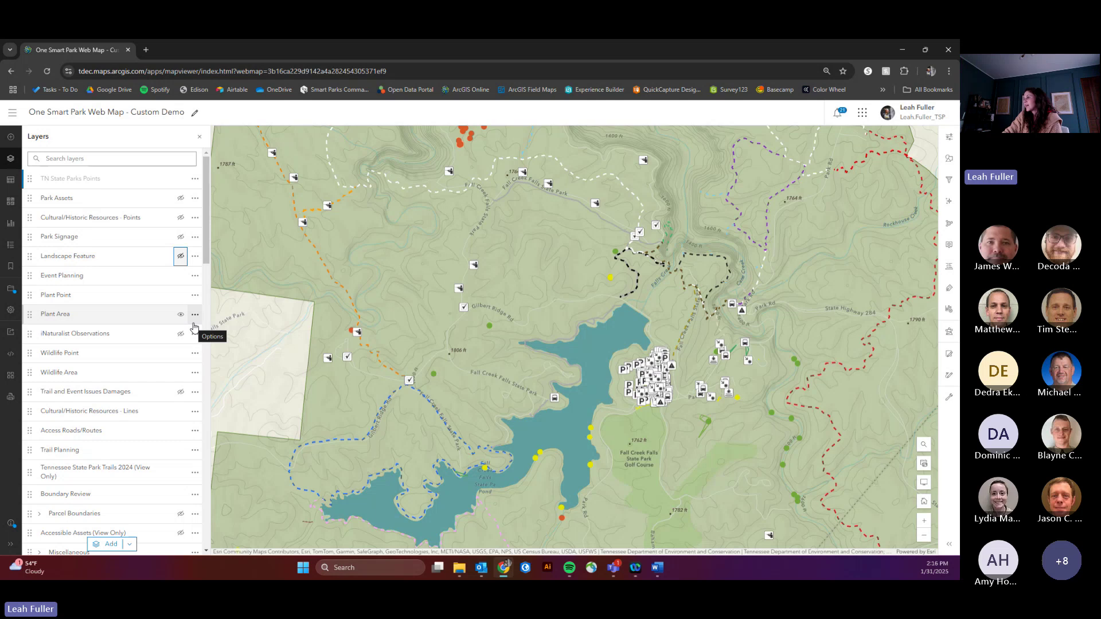
scroll(160, 413, down, 3)
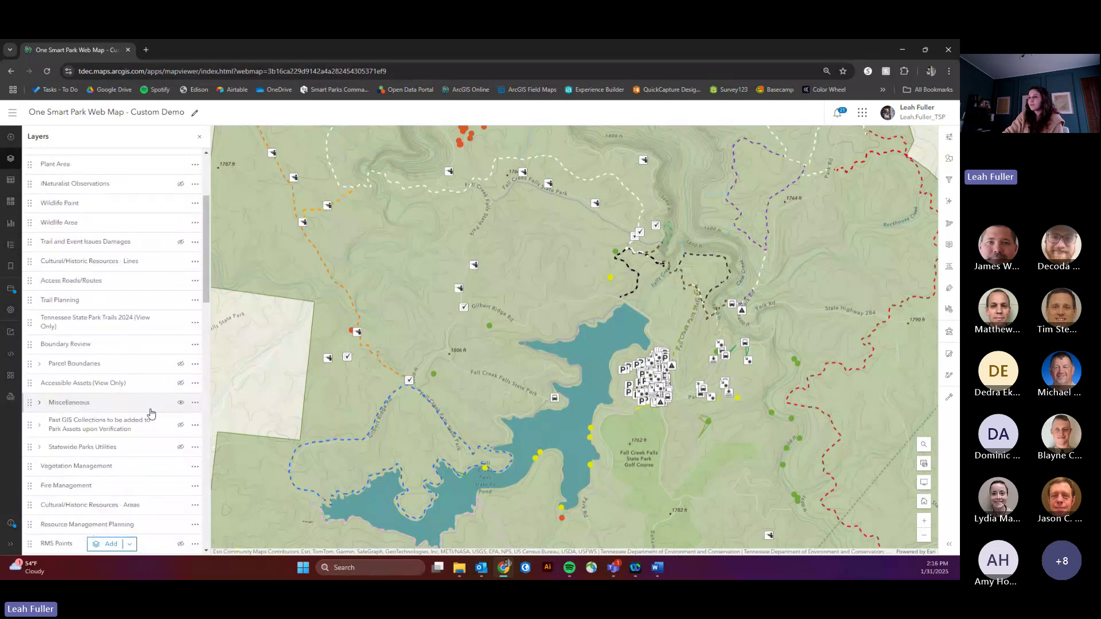
click(180, 403)
scroll(155, 381, up, 3)
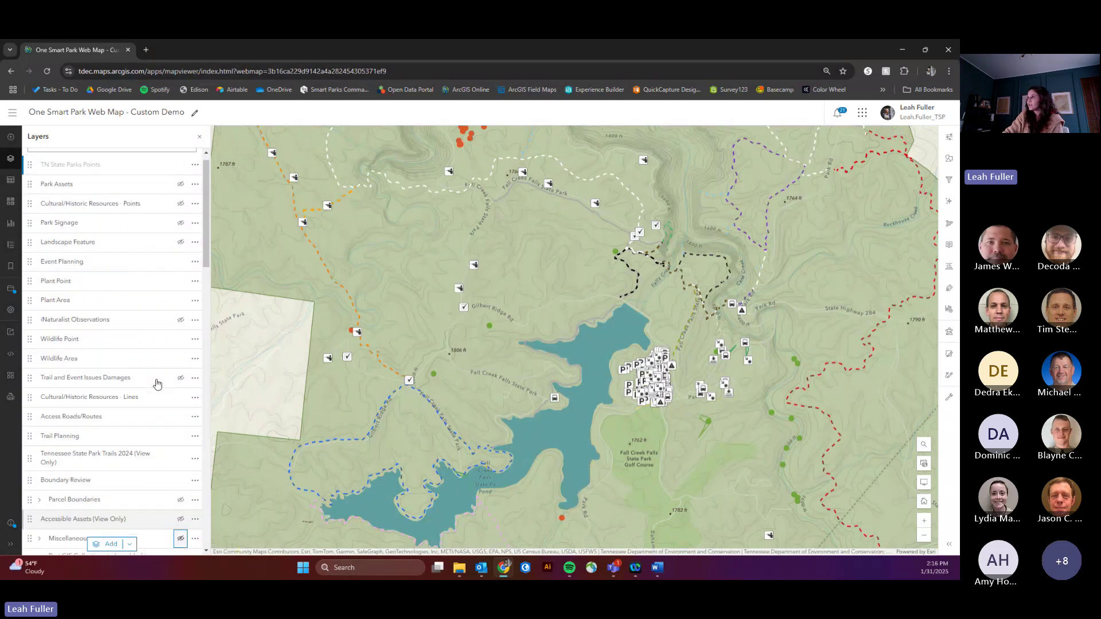
scroll(699, 392, up, 1)
scroll(699, 392, up, 3)
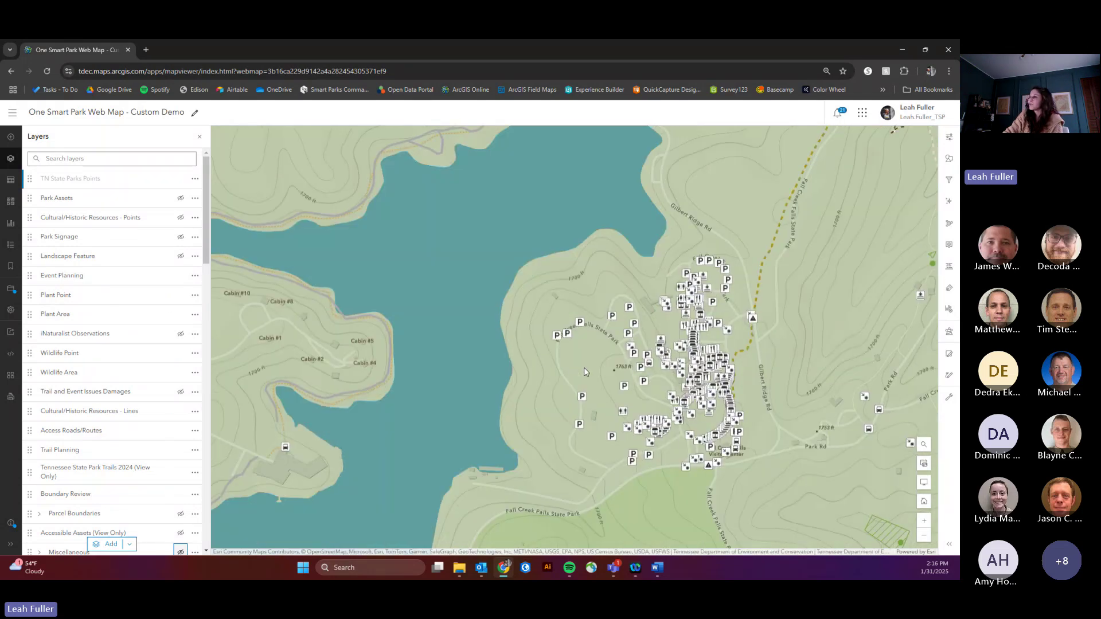
Step: Start a new, empty filter on the Event Planning layer
drag(584, 367, 601, 332)
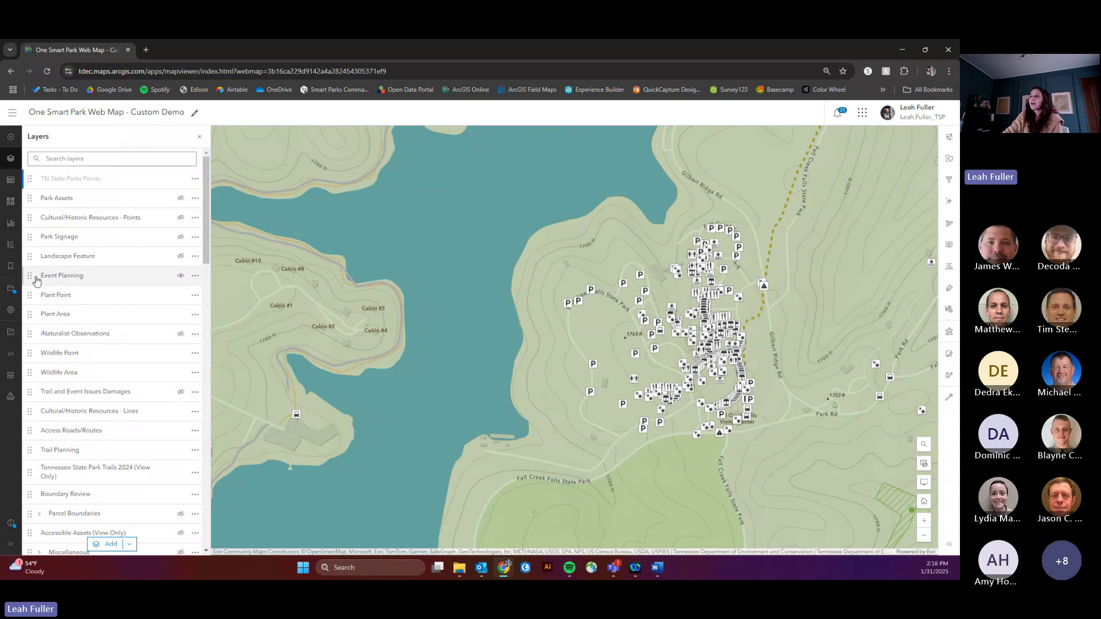
click(61, 280)
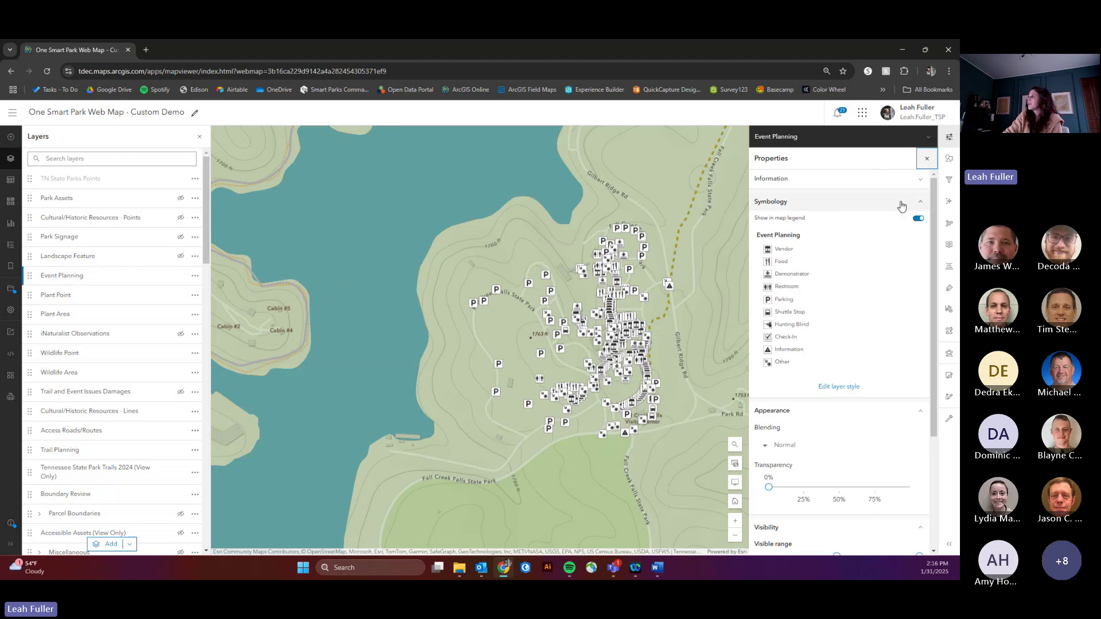
click(949, 181)
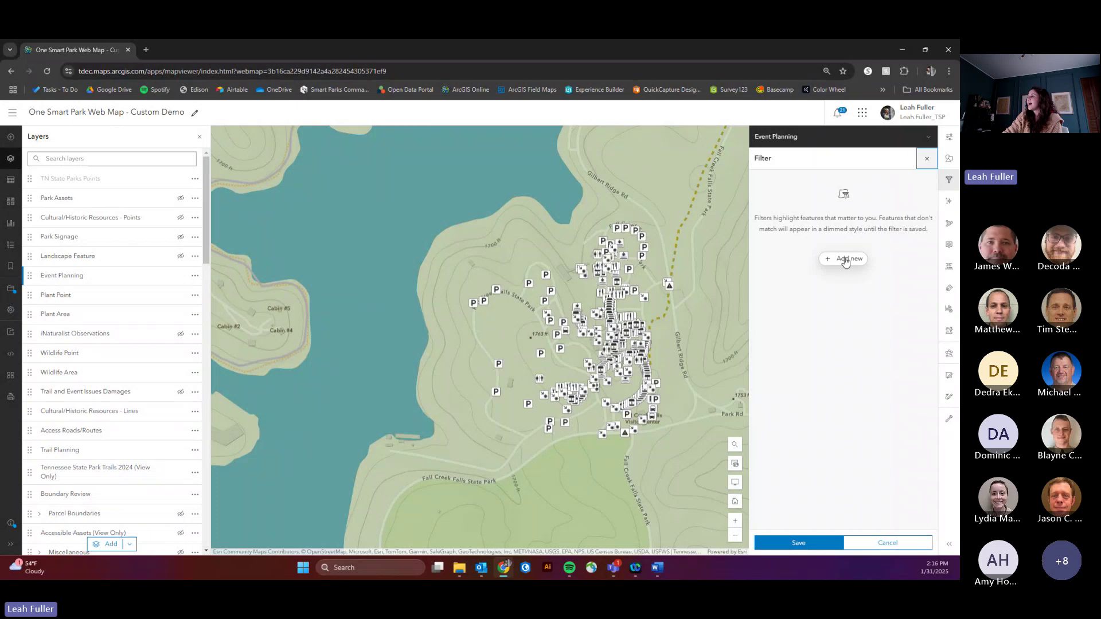
Step: Add conditions requiring Park is Fall Creek Falls and Event Name is Wounded Warrior Hunt, matching all
click(845, 259)
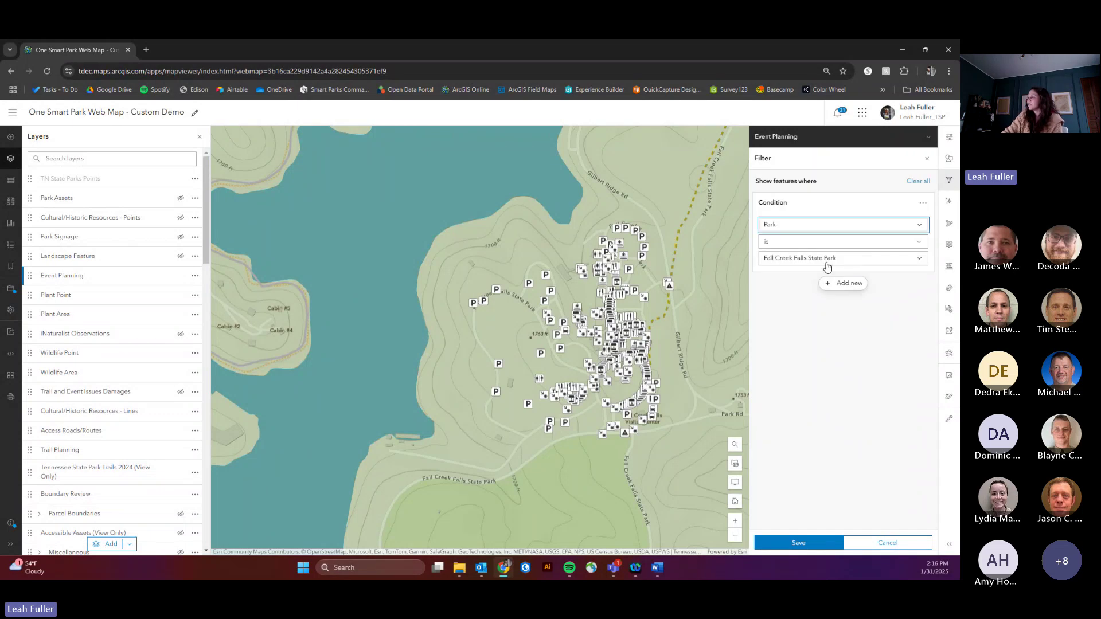
click(844, 284)
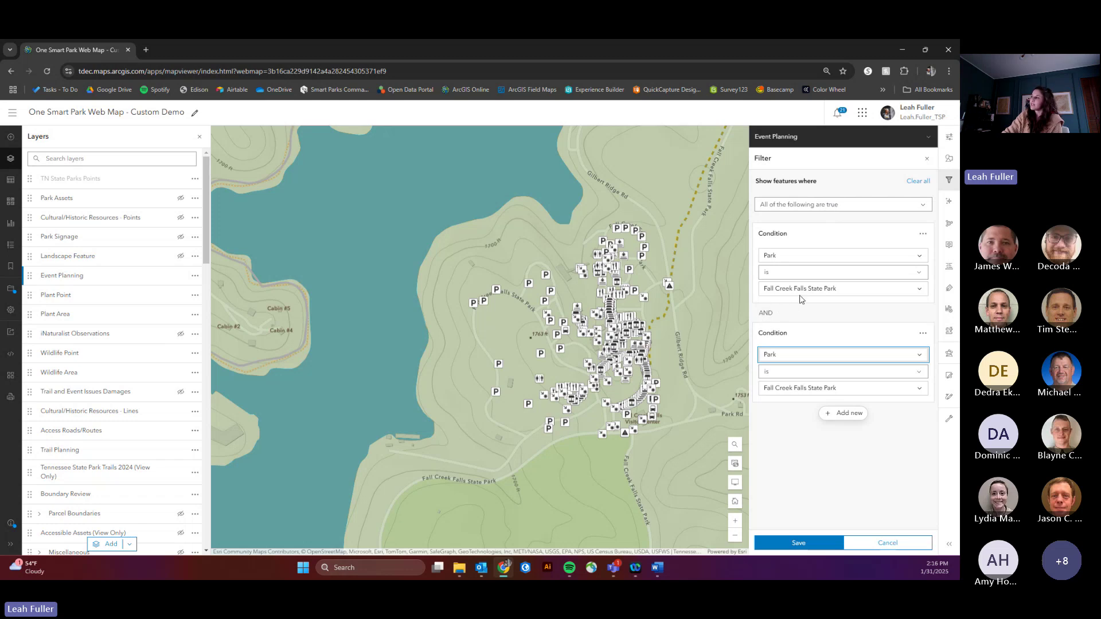
click(809, 206)
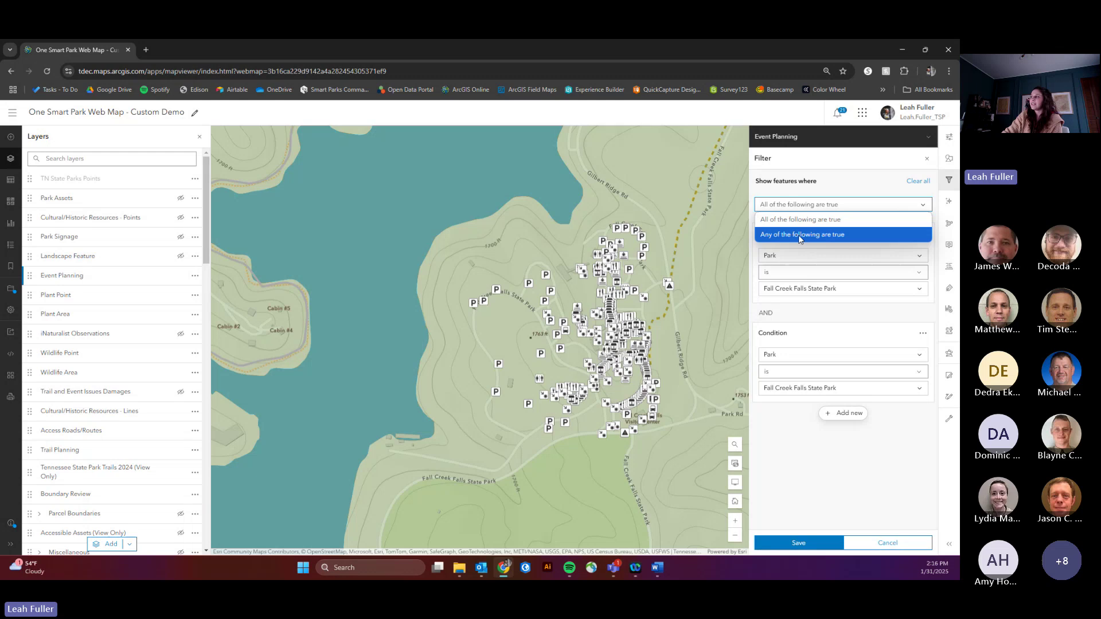
click(855, 189)
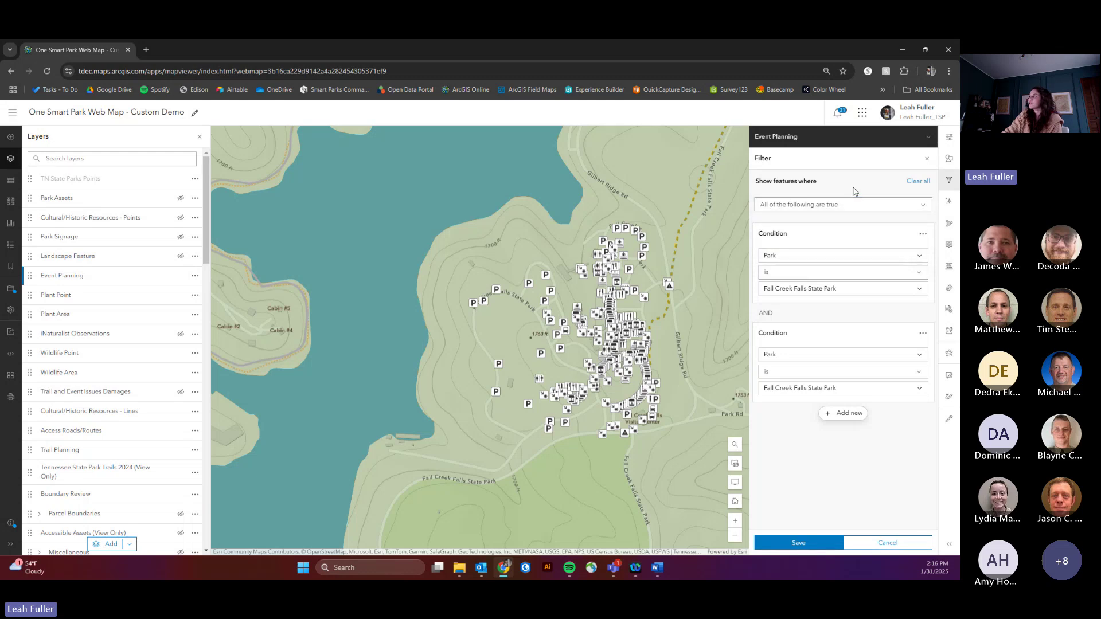
click(793, 356)
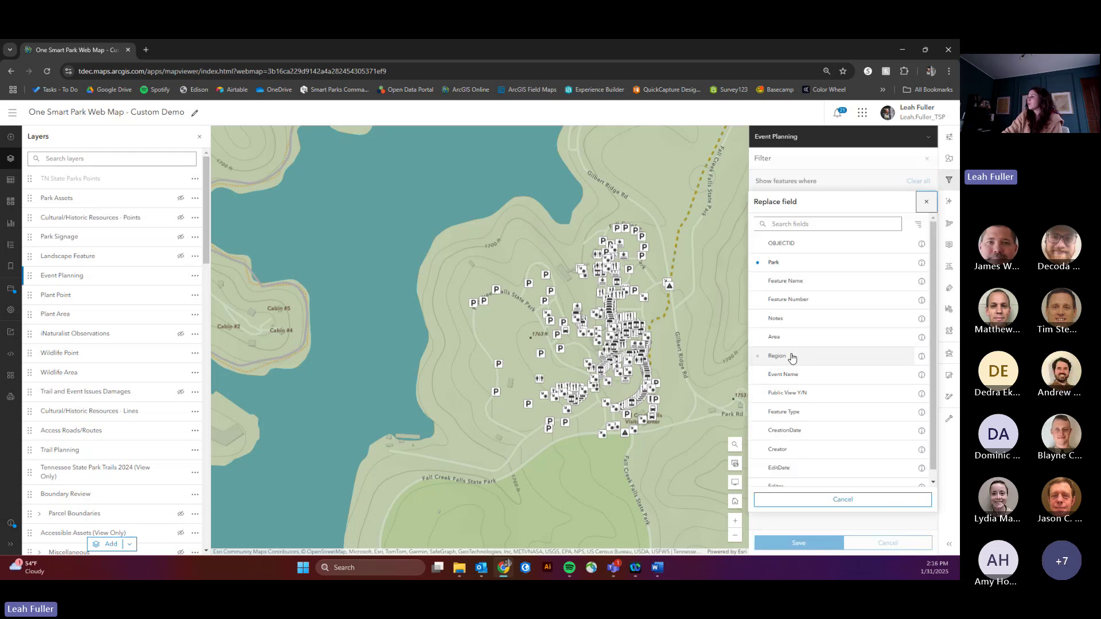
click(793, 376)
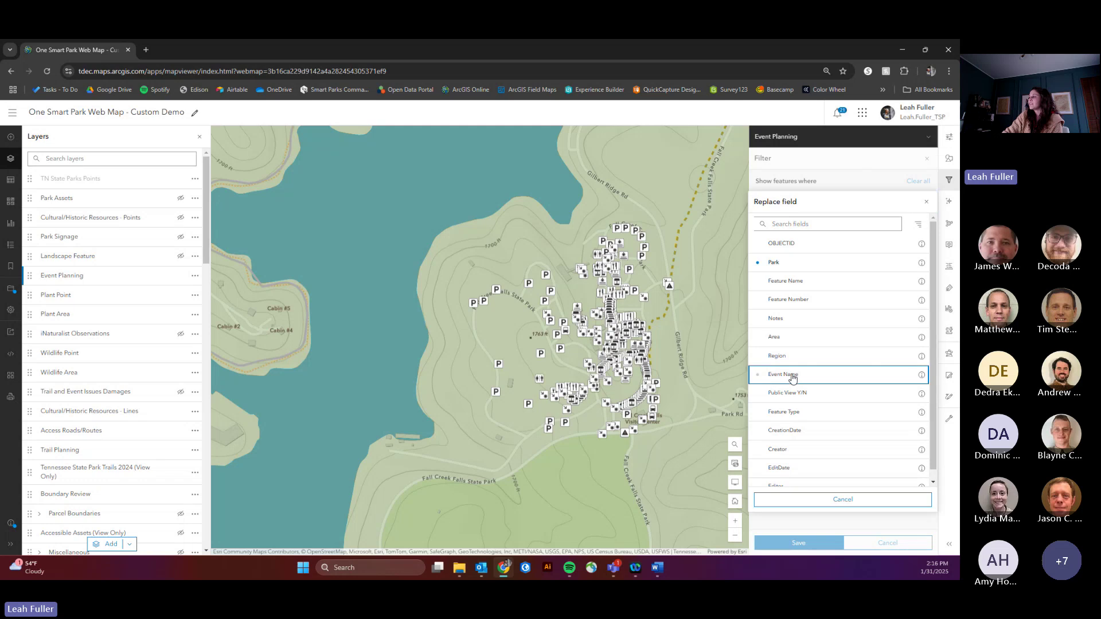
click(787, 387)
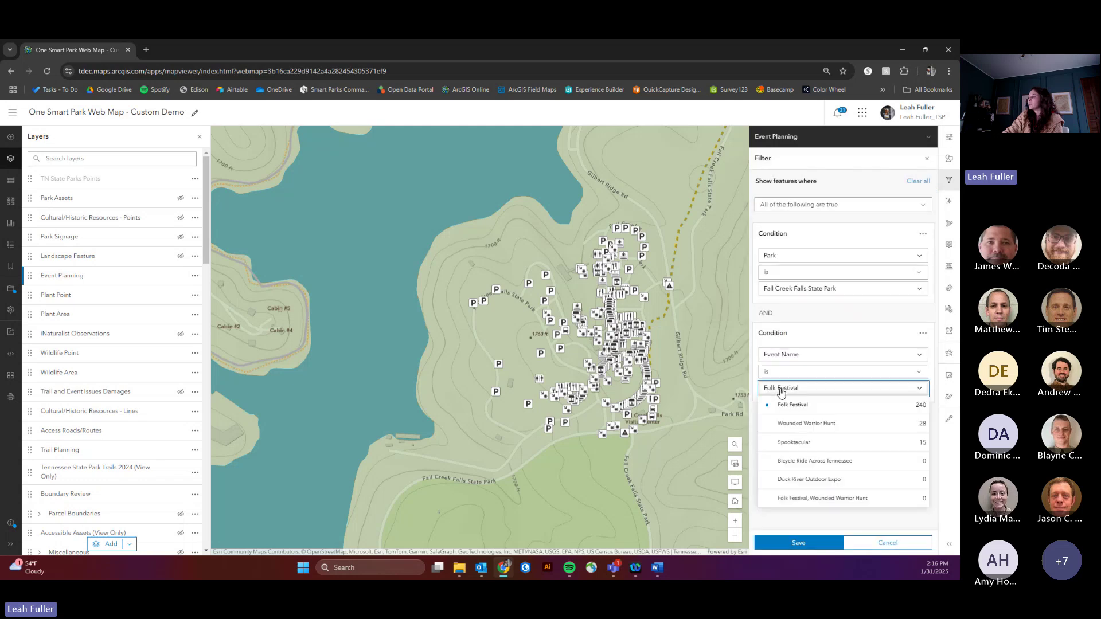
click(779, 427)
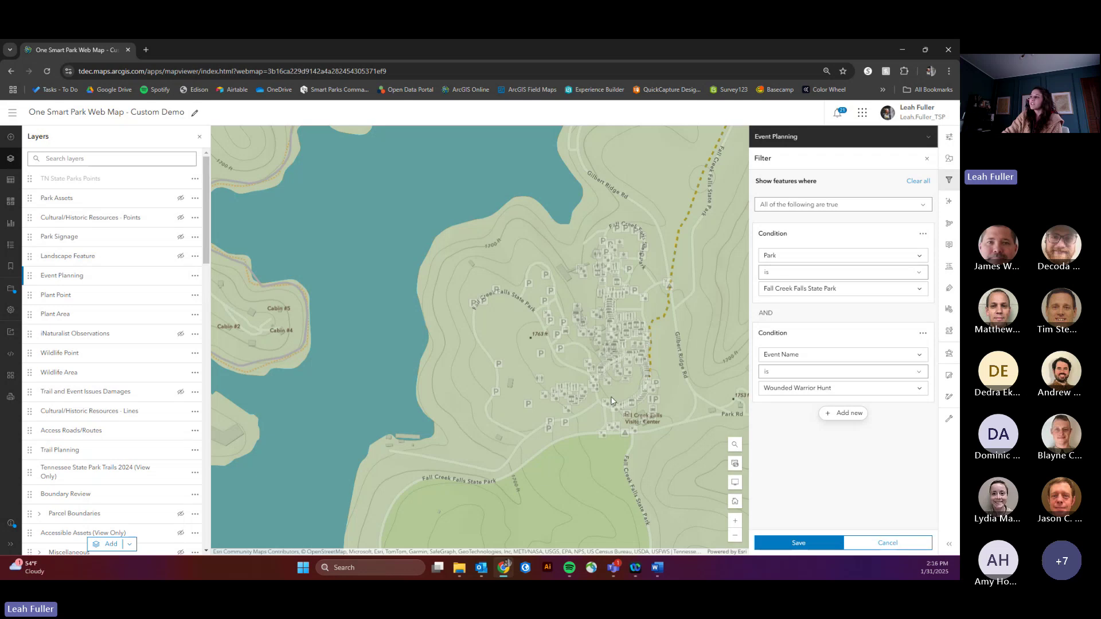
Step: Add a third condition requiring Feature Type is Hunting Blind
scroll(641, 426, down, 2)
scroll(642, 425, down, 1)
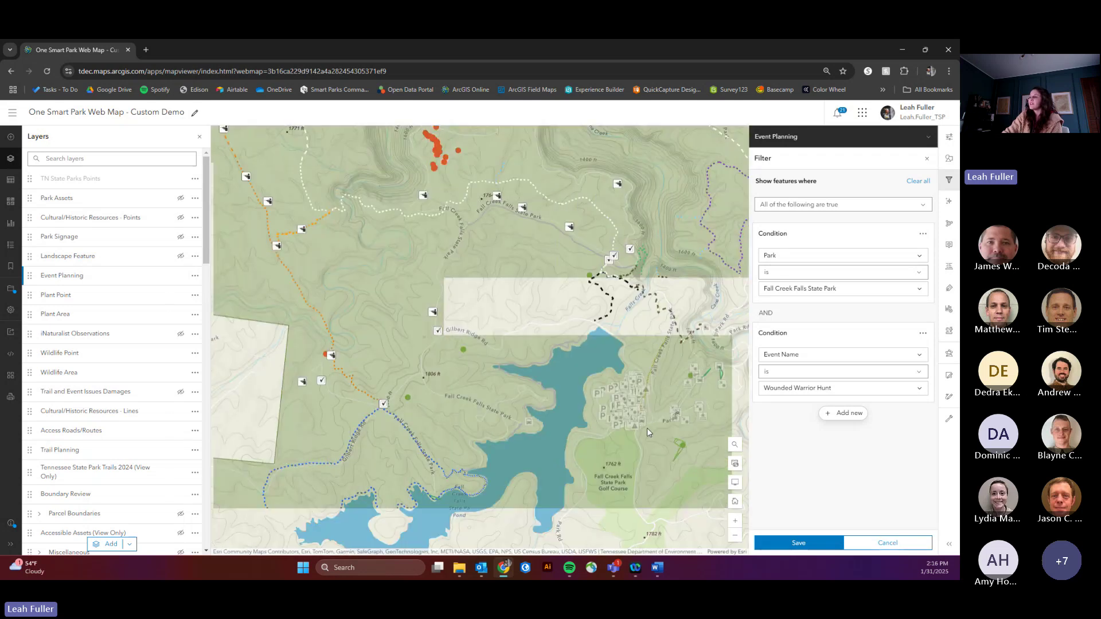
scroll(529, 427, down, 1)
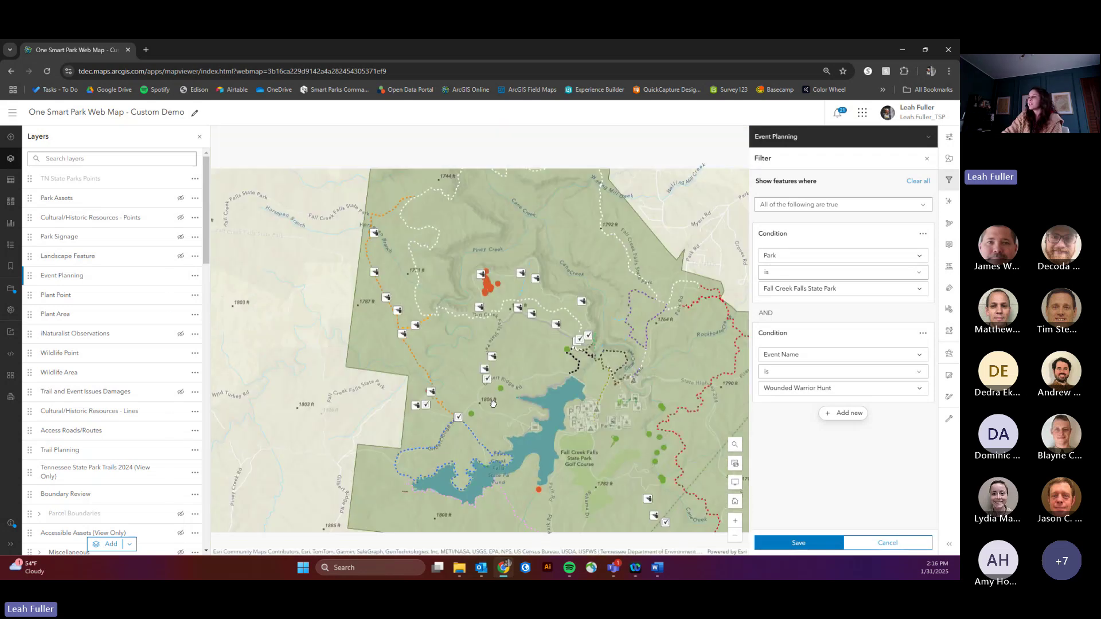
scroll(501, 329, up, 2)
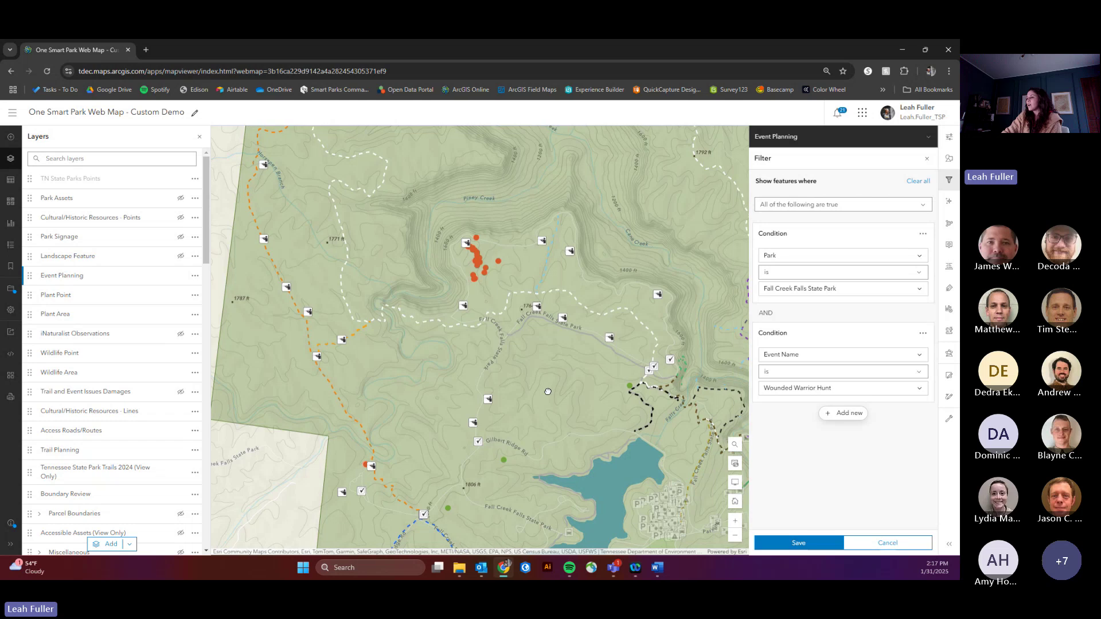
click(845, 414)
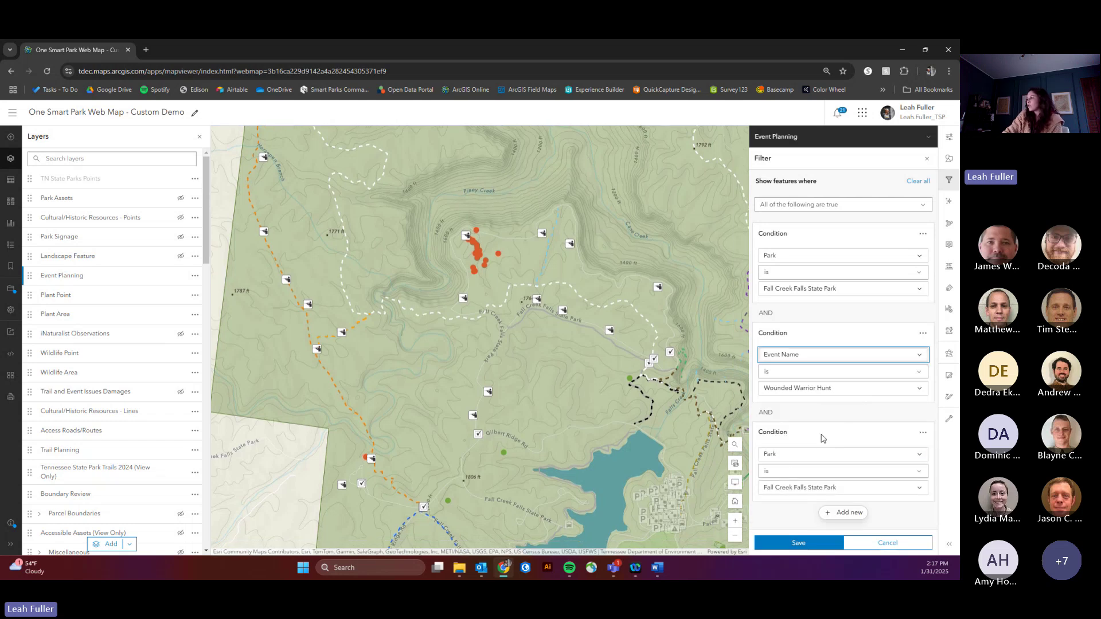
click(785, 459)
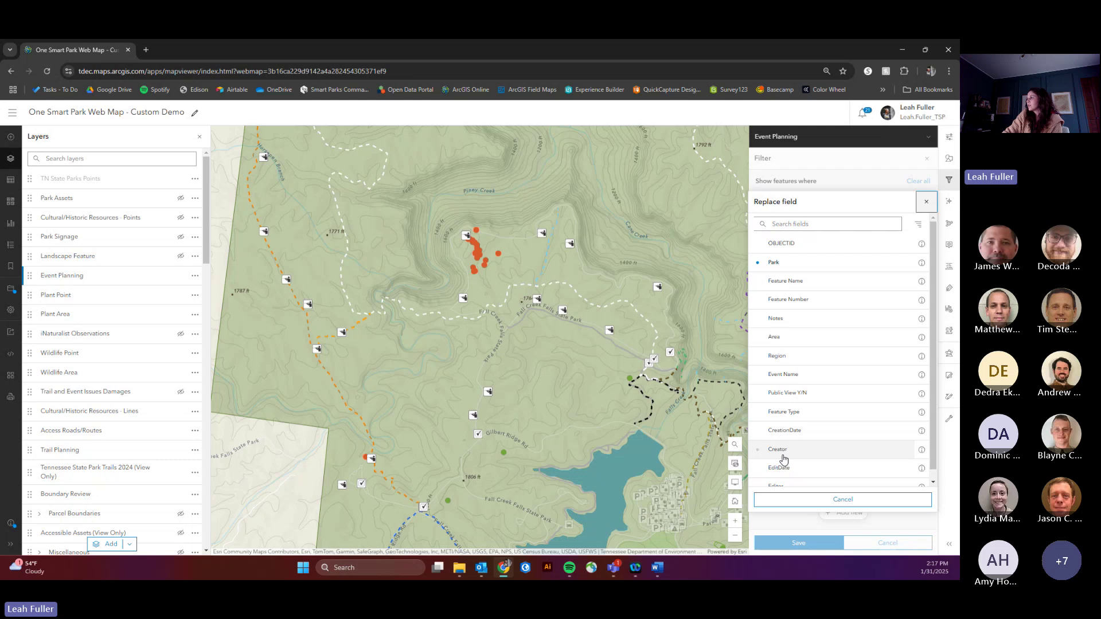
click(800, 415)
click(778, 488)
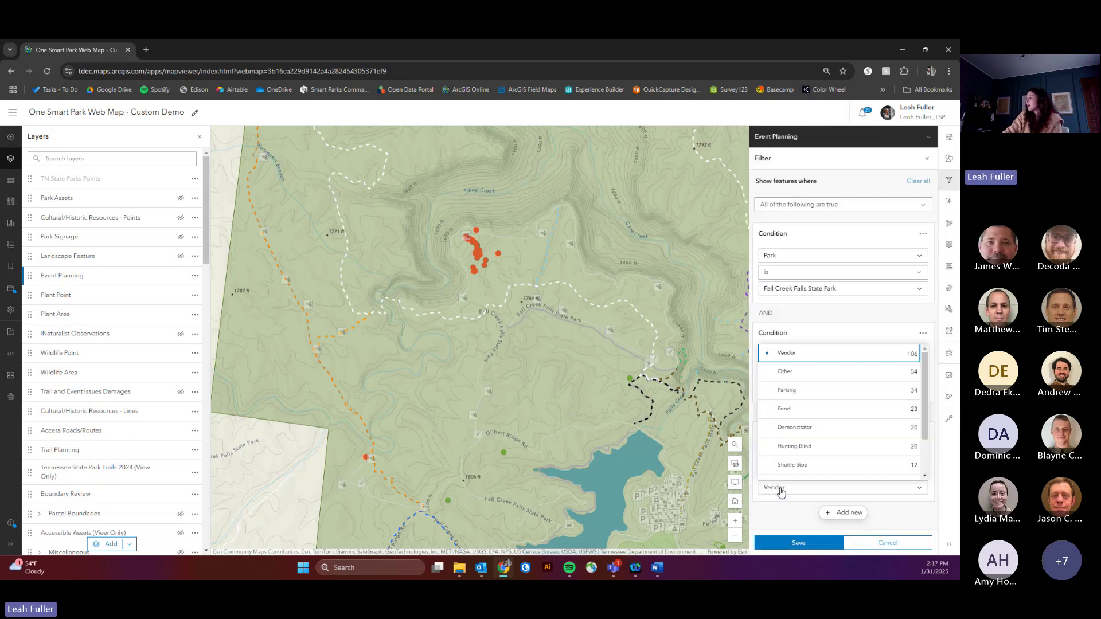
click(809, 449)
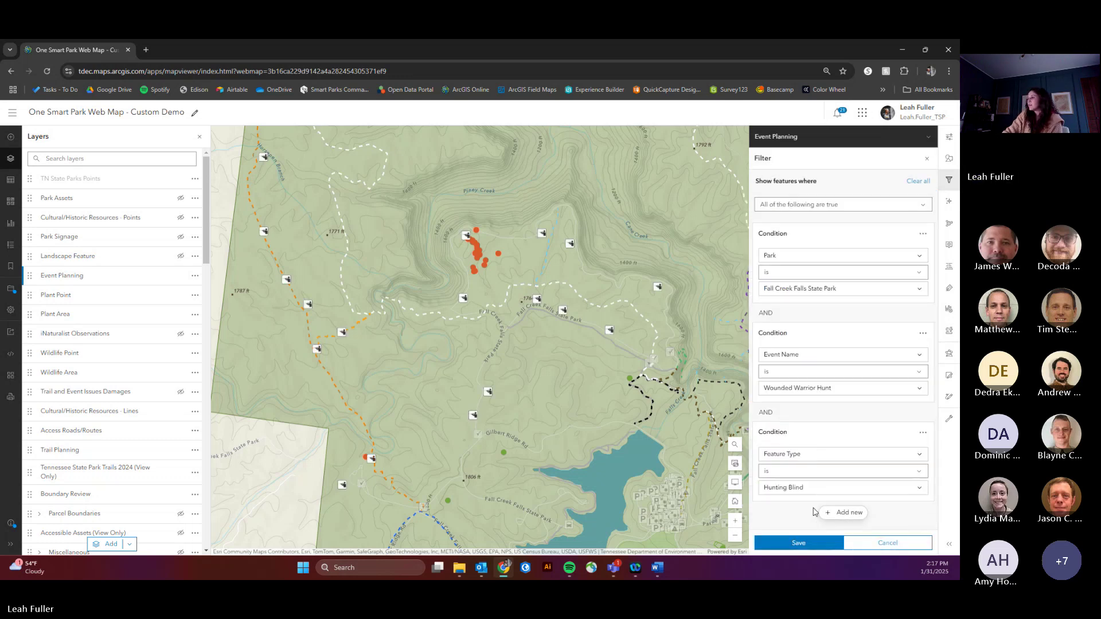
drag(400, 370, 429, 387)
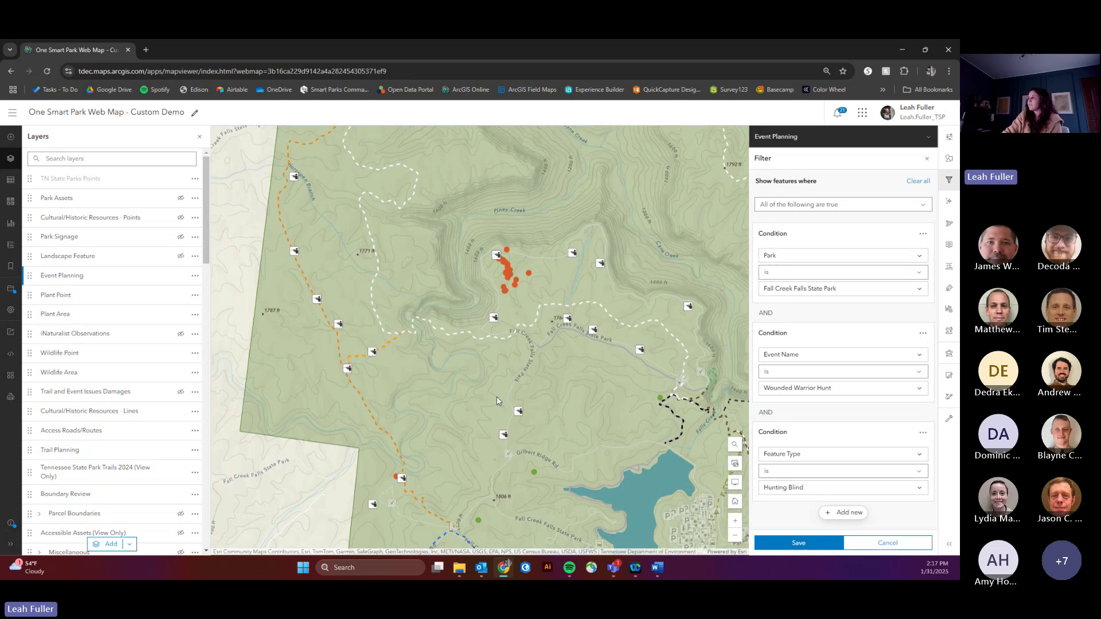
click(799, 542)
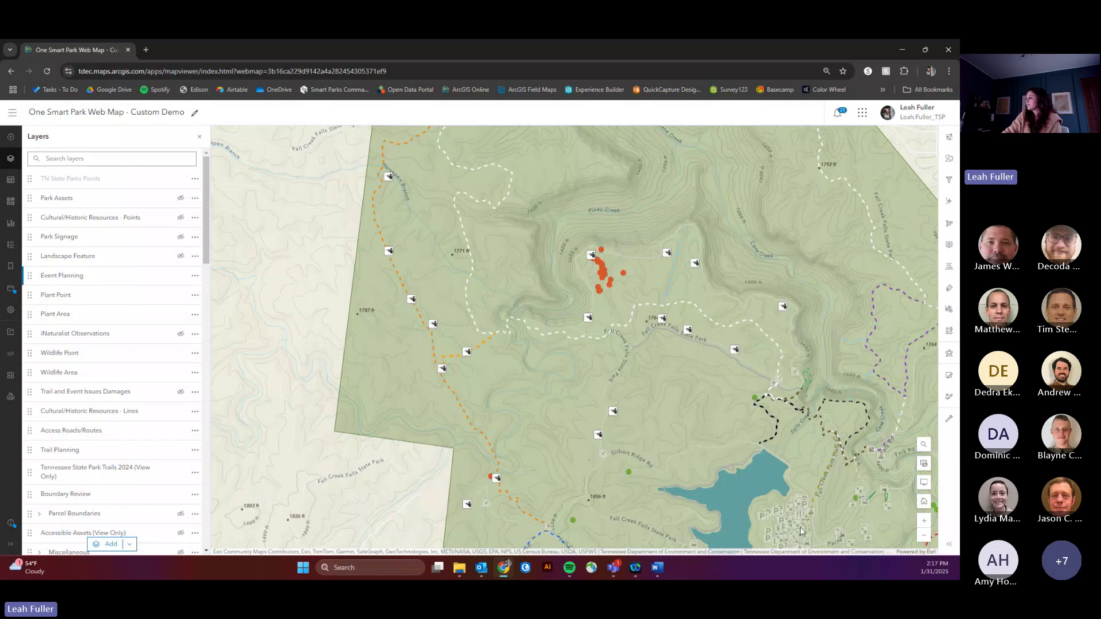
drag(696, 398, 646, 411)
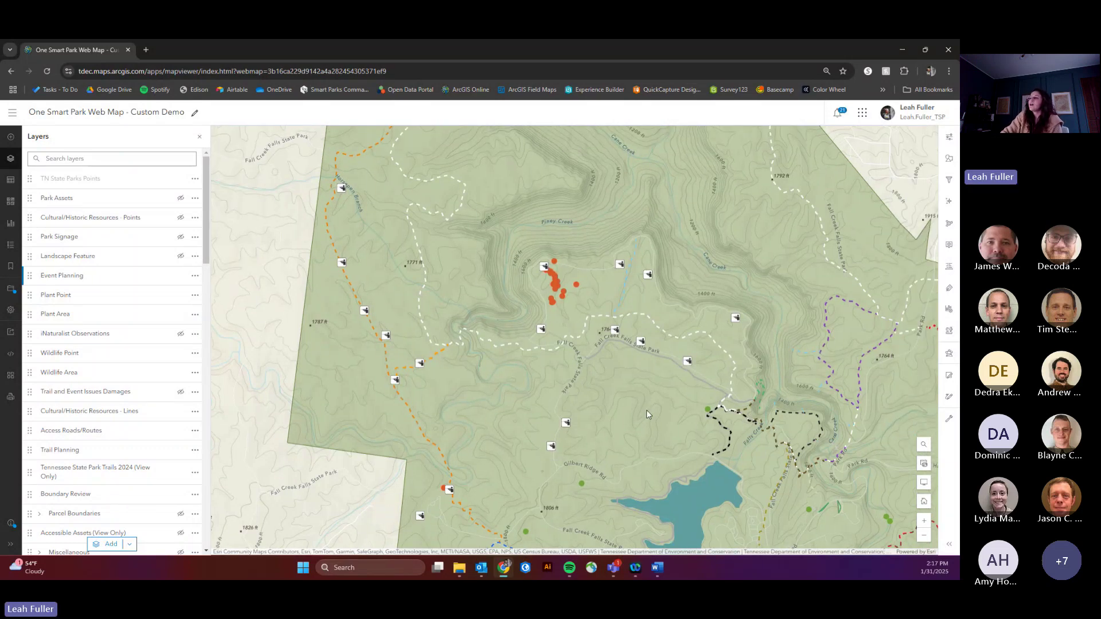
drag(635, 409, 605, 396)
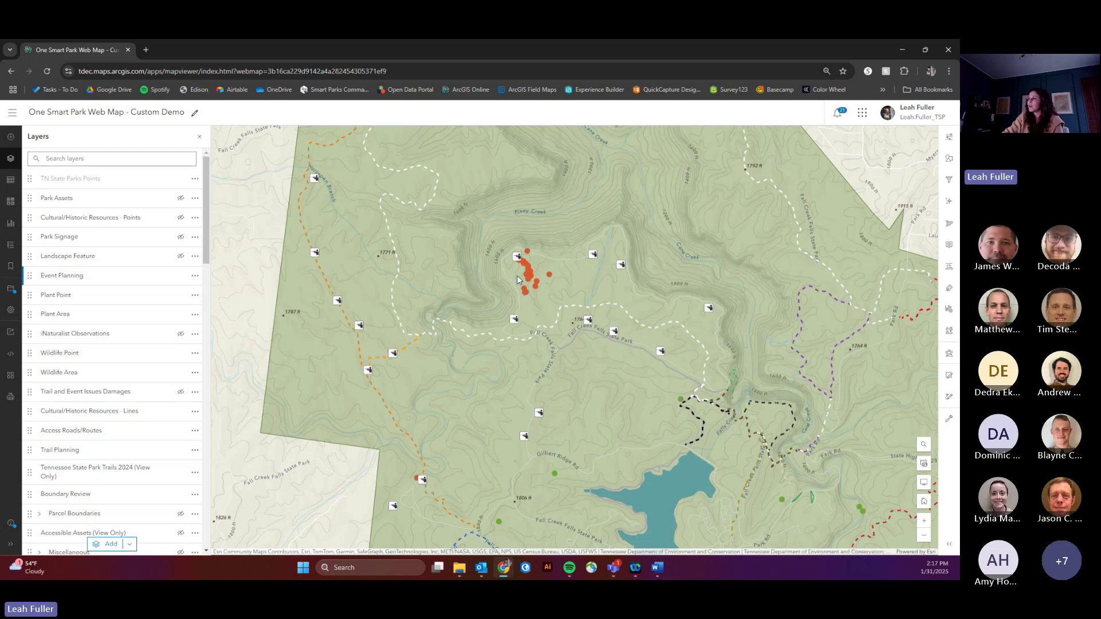
click(539, 300)
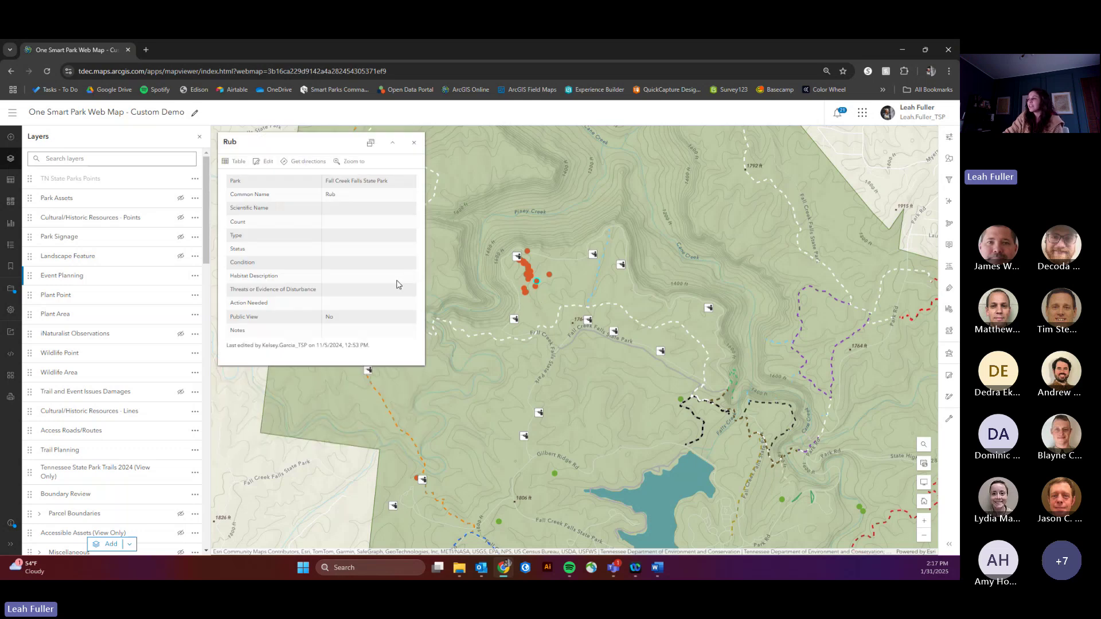
click(414, 143)
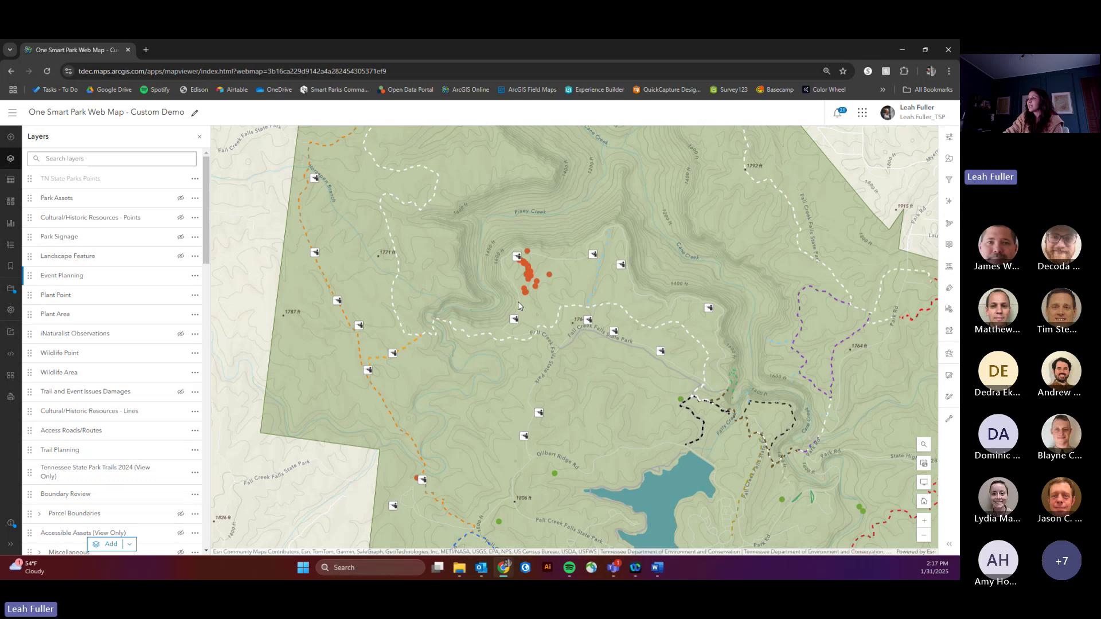
drag(538, 307, 562, 317)
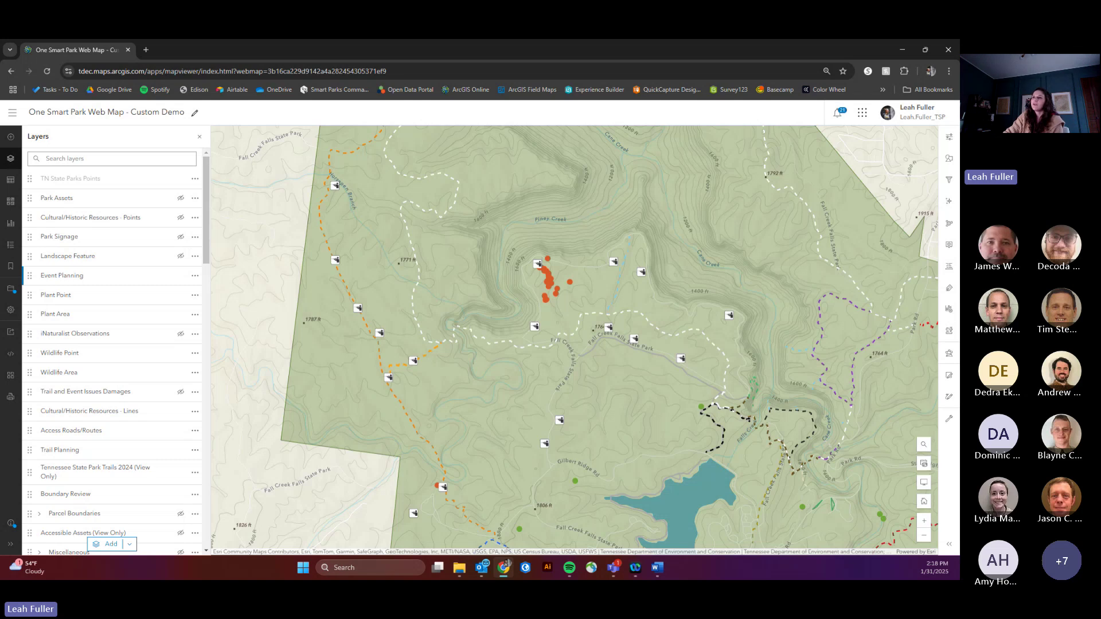
Step: Preview the Firefly Imagery Hybrid, Modern Antique Map and Navigation (Dark) basemaps
click(11, 203)
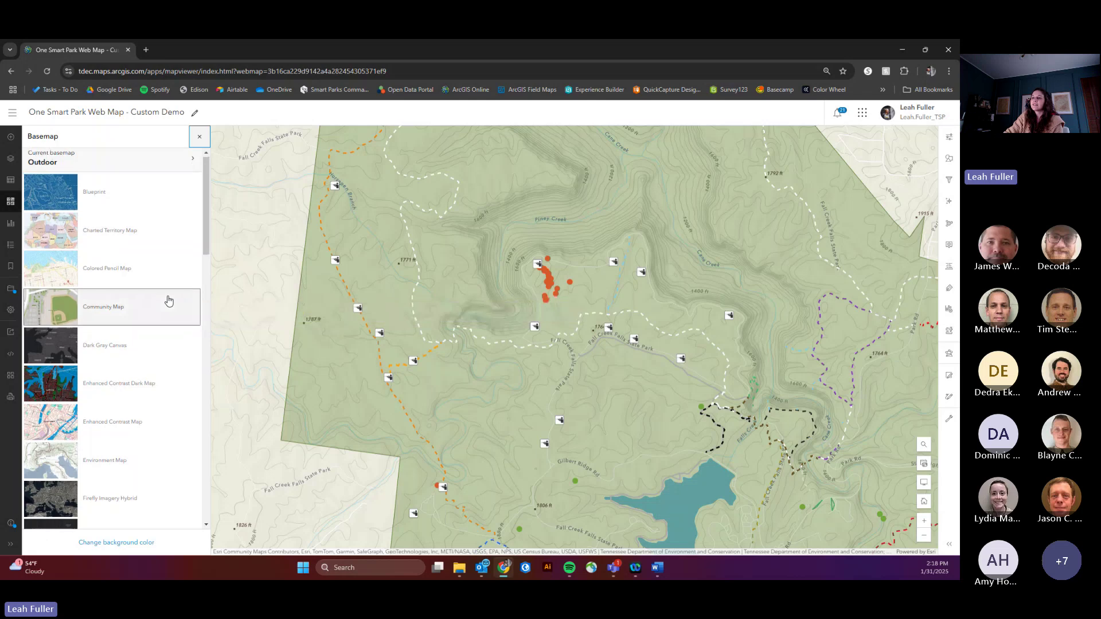
scroll(169, 300, down, 3)
scroll(169, 301, down, 1)
scroll(168, 301, up, 3)
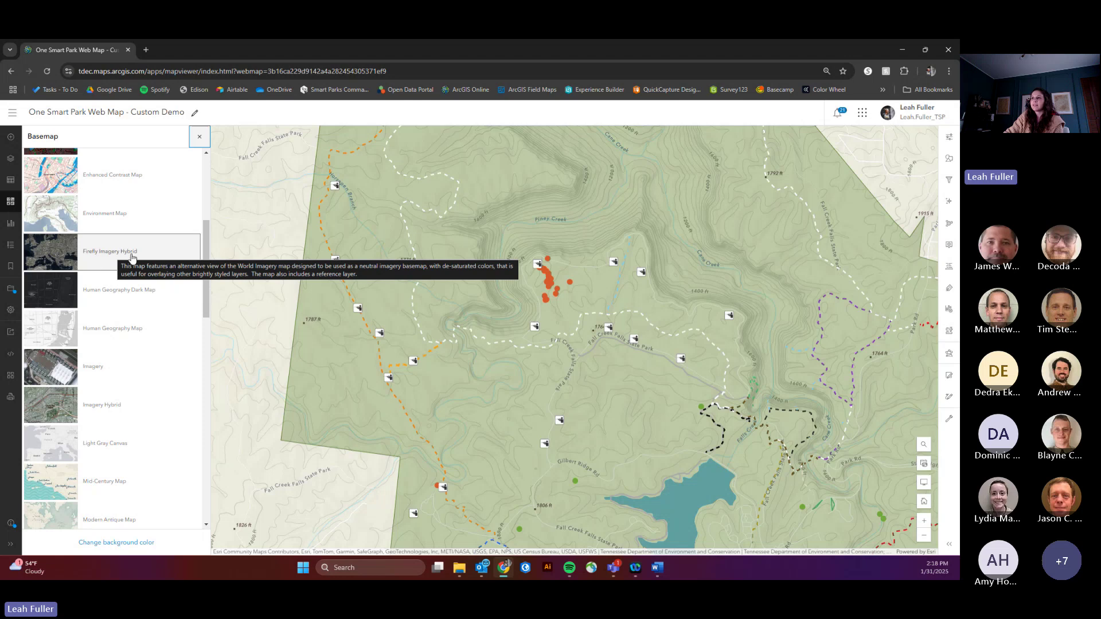
click(114, 253)
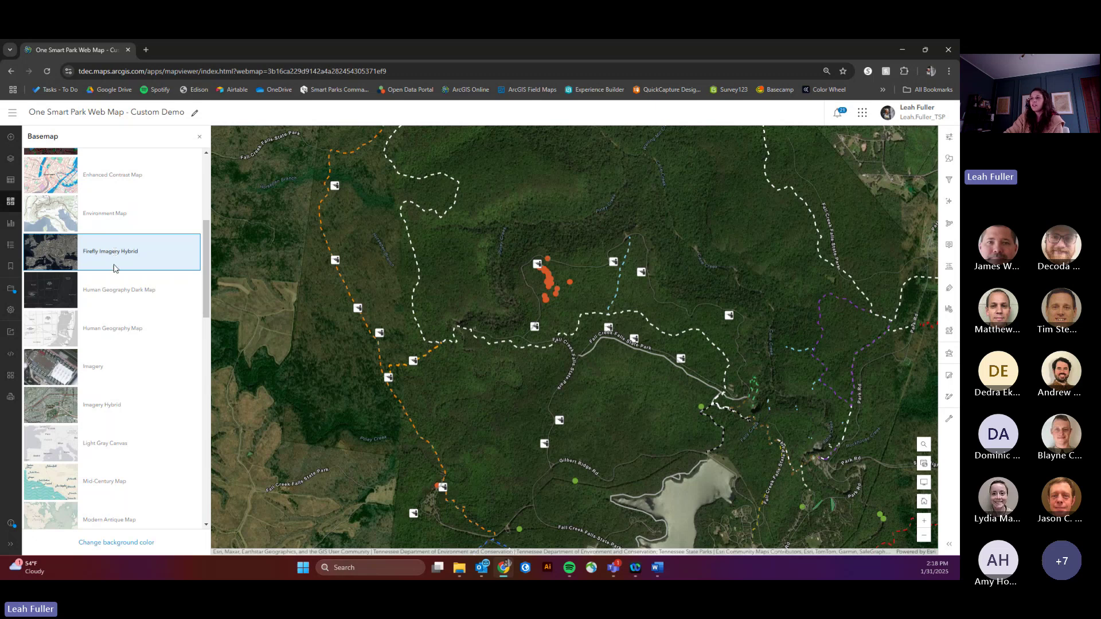
scroll(112, 287, down, 1)
scroll(112, 287, down, 3)
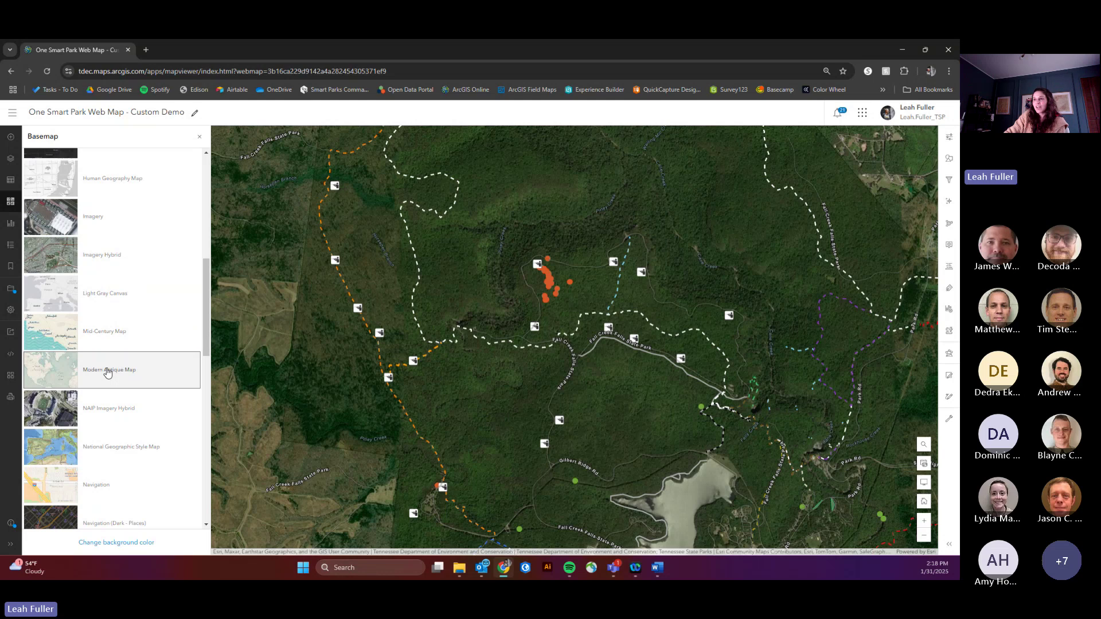
click(109, 372)
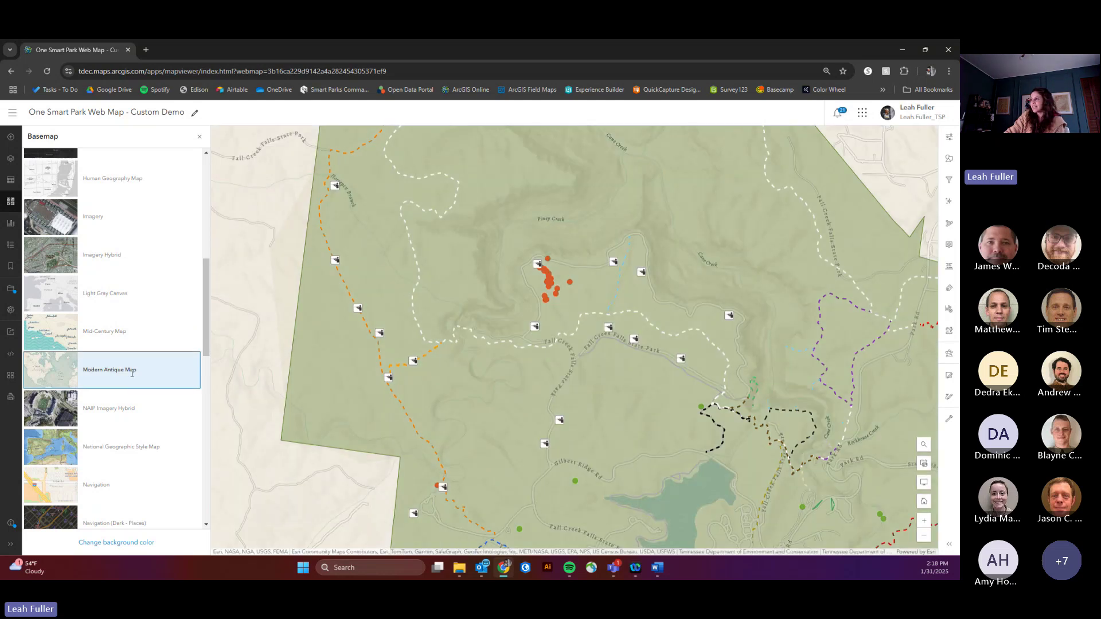
scroll(132, 373, up, 3)
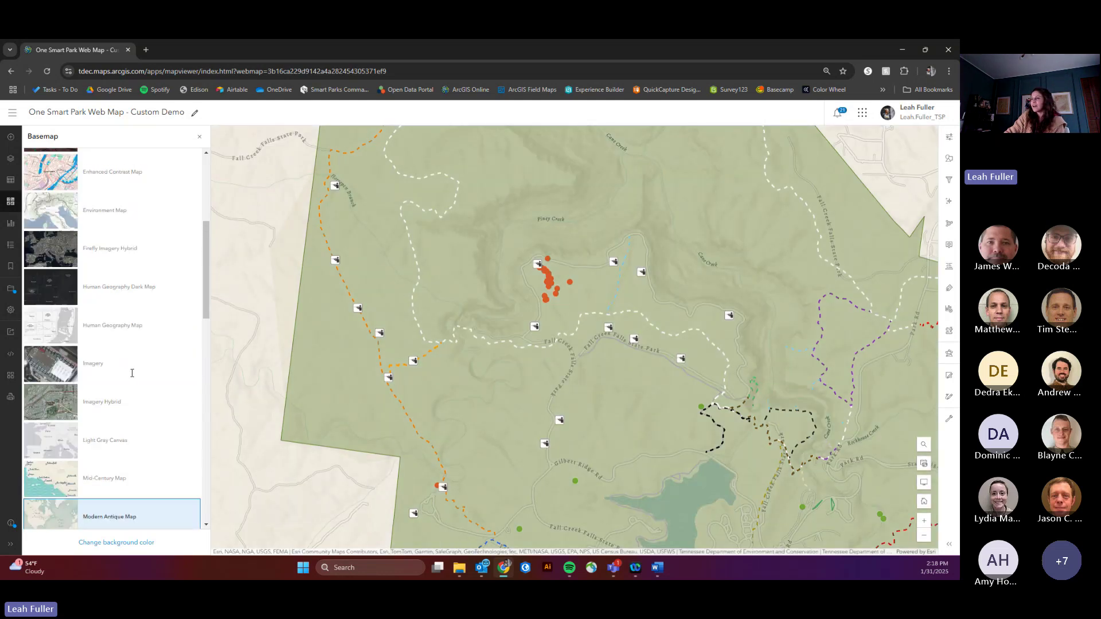
scroll(133, 372, up, 1)
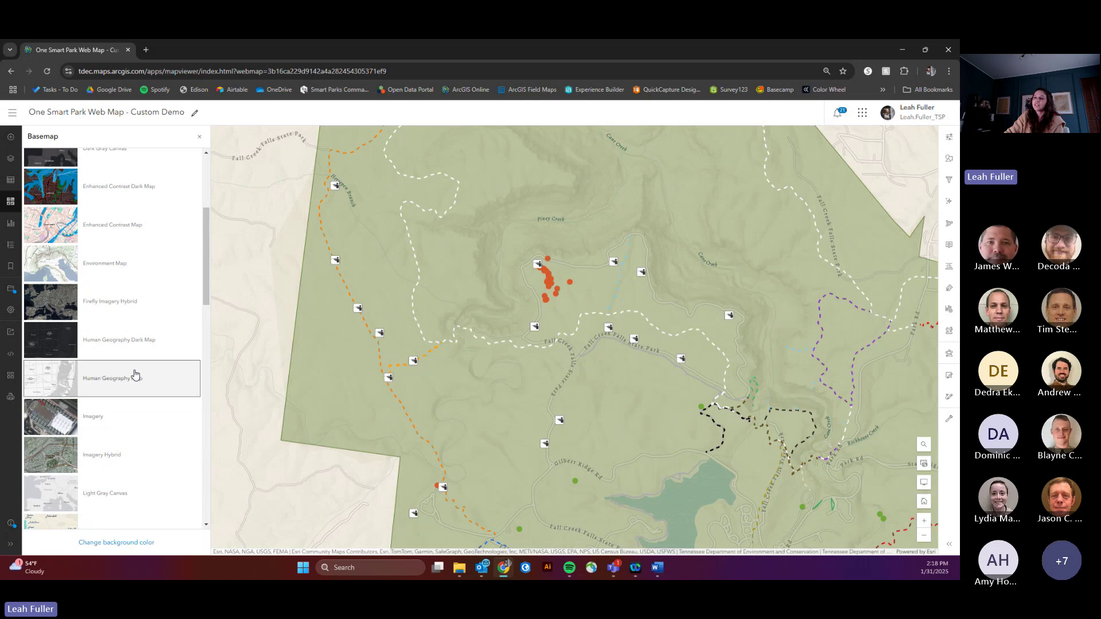
scroll(123, 366, up, 1)
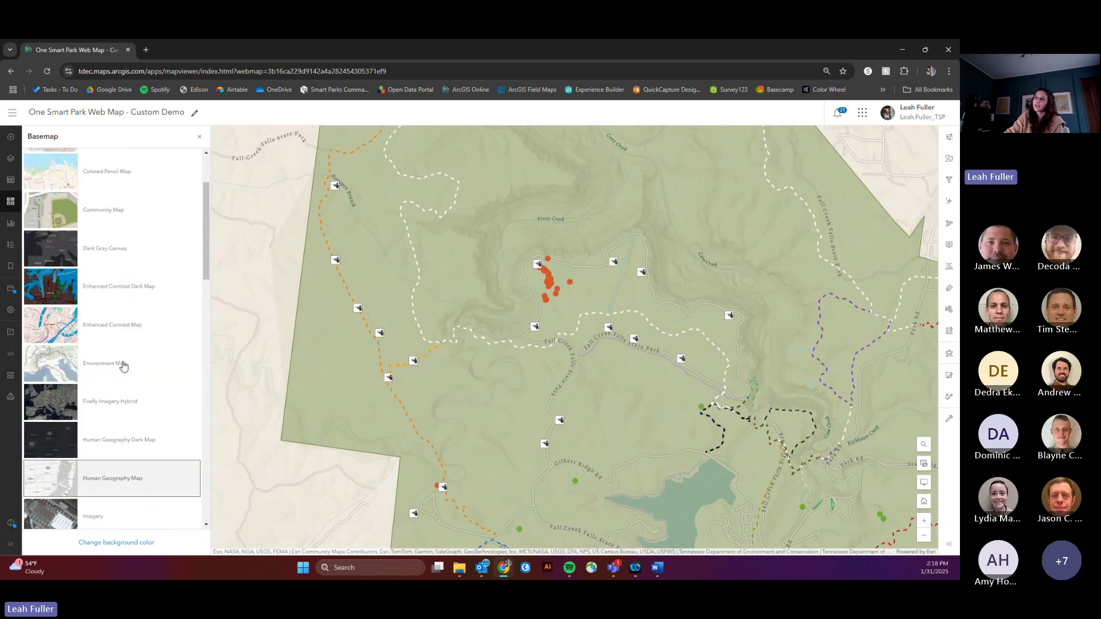
scroll(122, 367, down, 7)
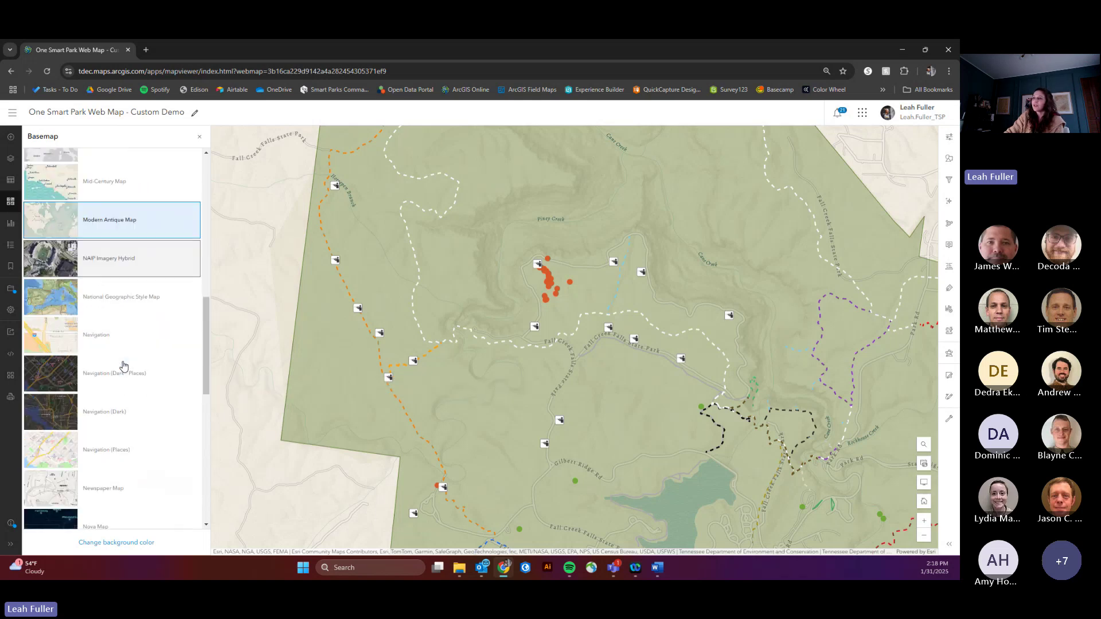
click(118, 411)
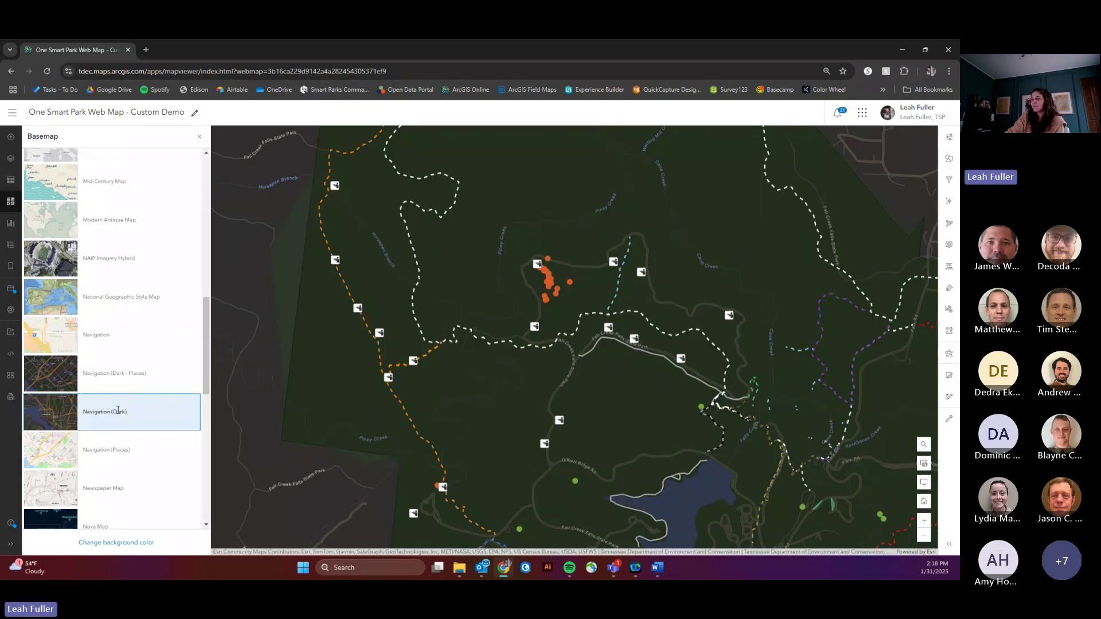
Step: Settle on Firefly Imagery Hybrid and center the park polygon near Medina
scroll(119, 402, up, 5)
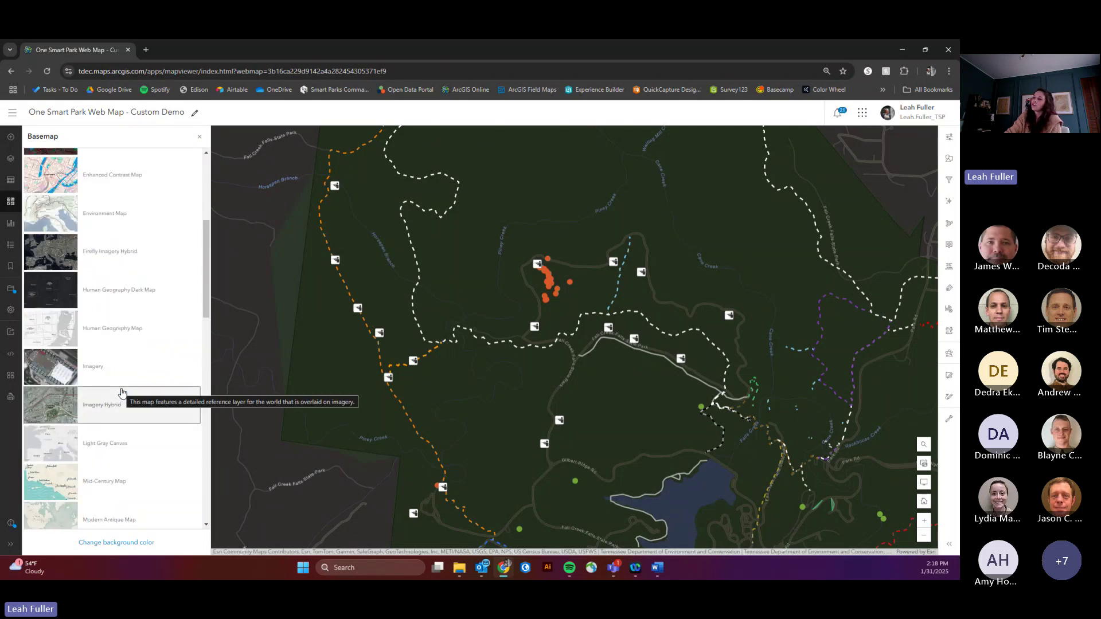
scroll(122, 392, up, 3)
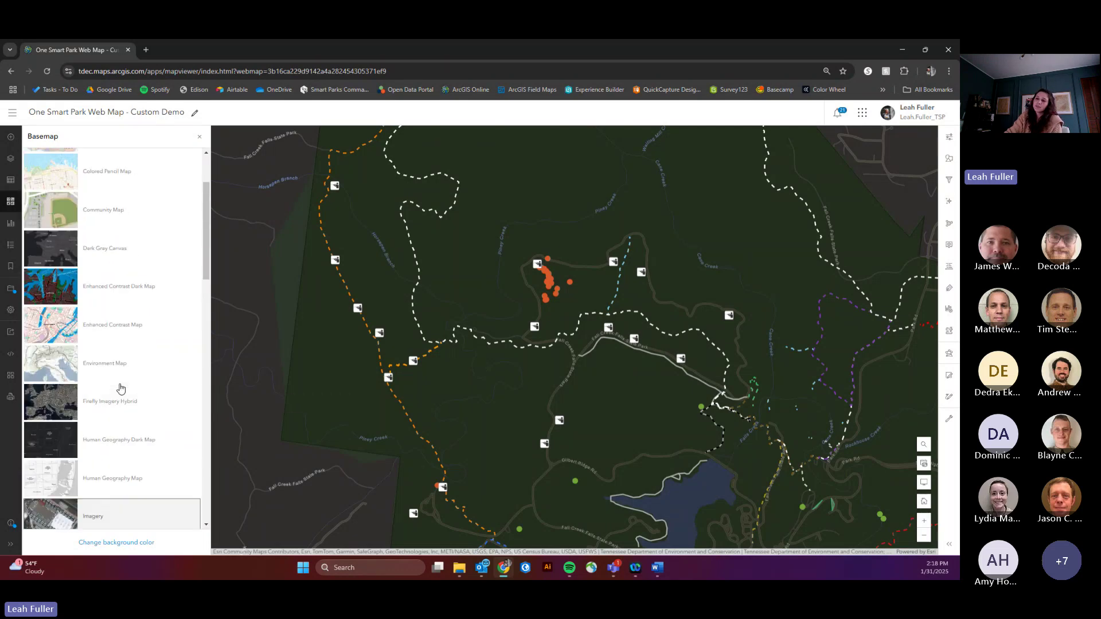
scroll(121, 389, down, 5)
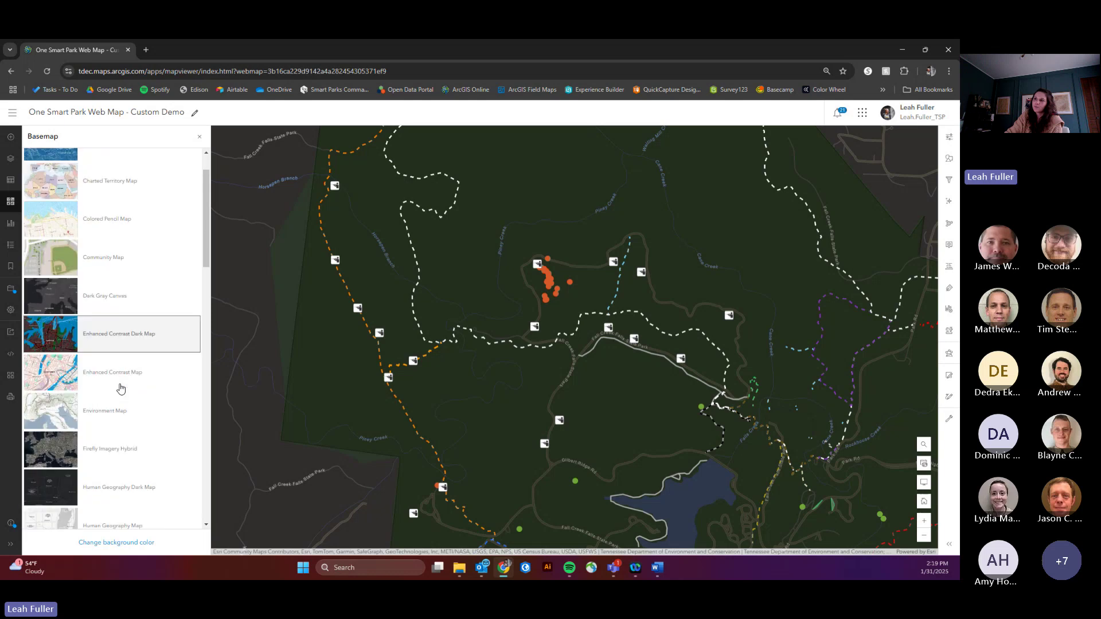
click(122, 259)
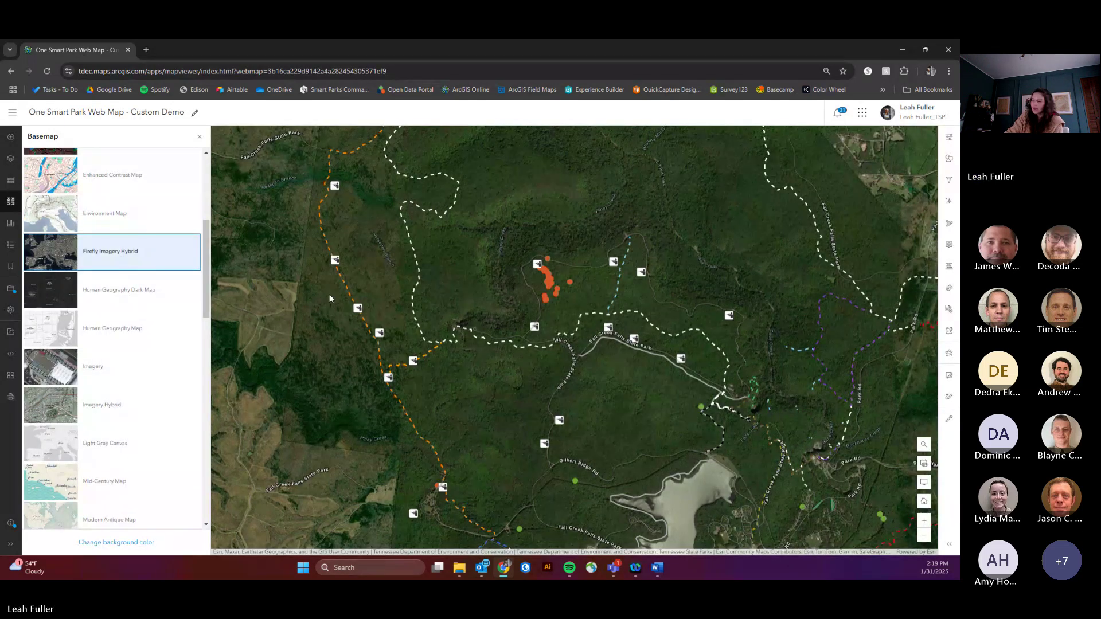
scroll(633, 356, down, 6)
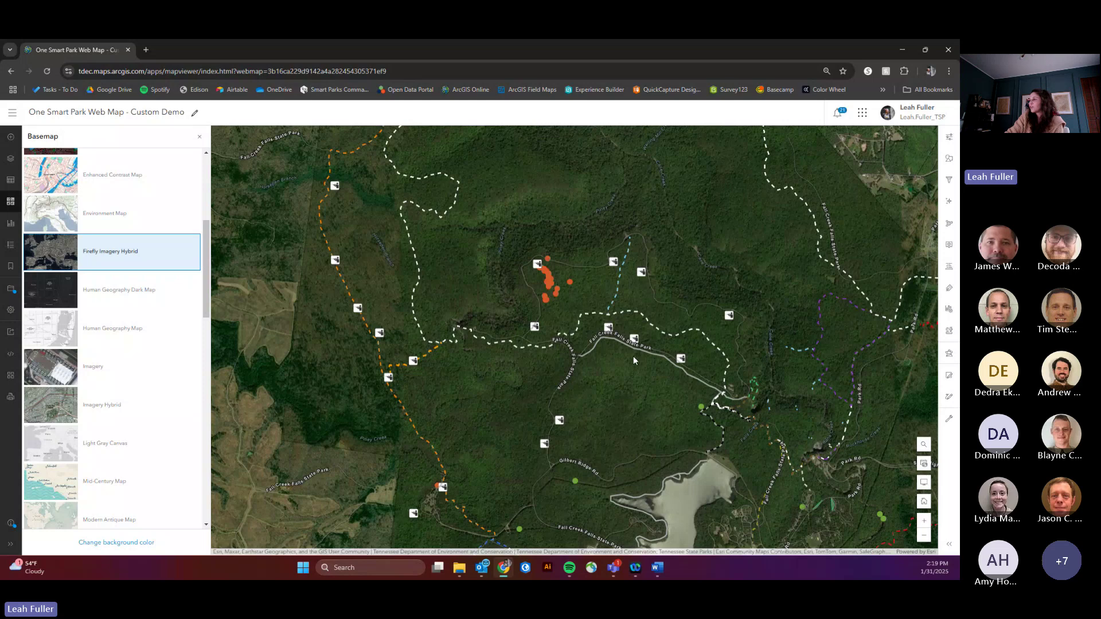
scroll(638, 398, down, 2)
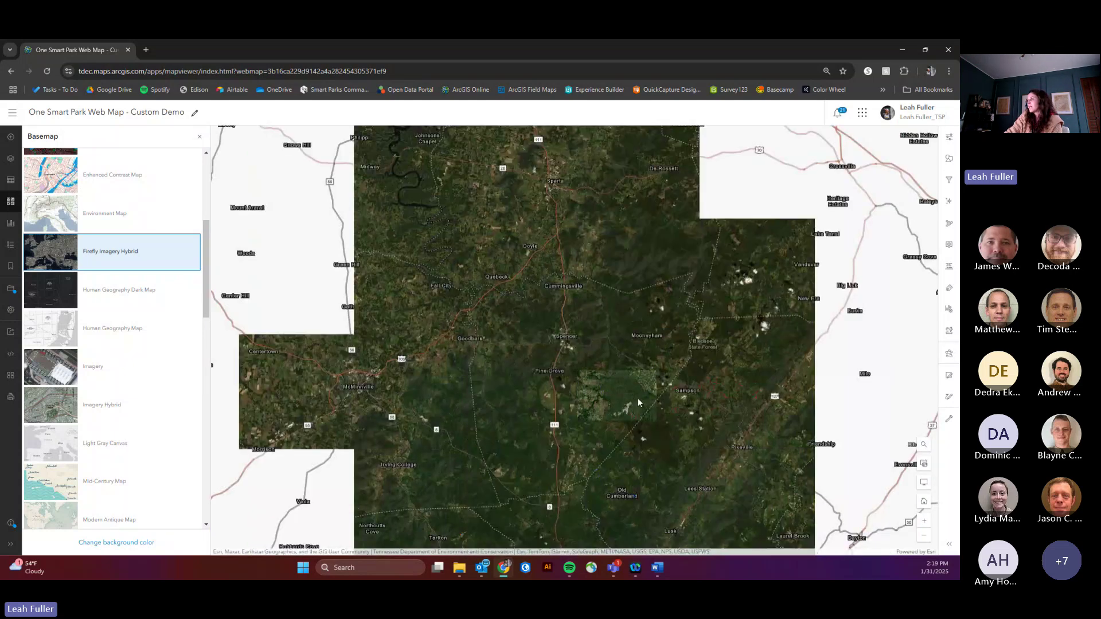
scroll(638, 398, down, 1)
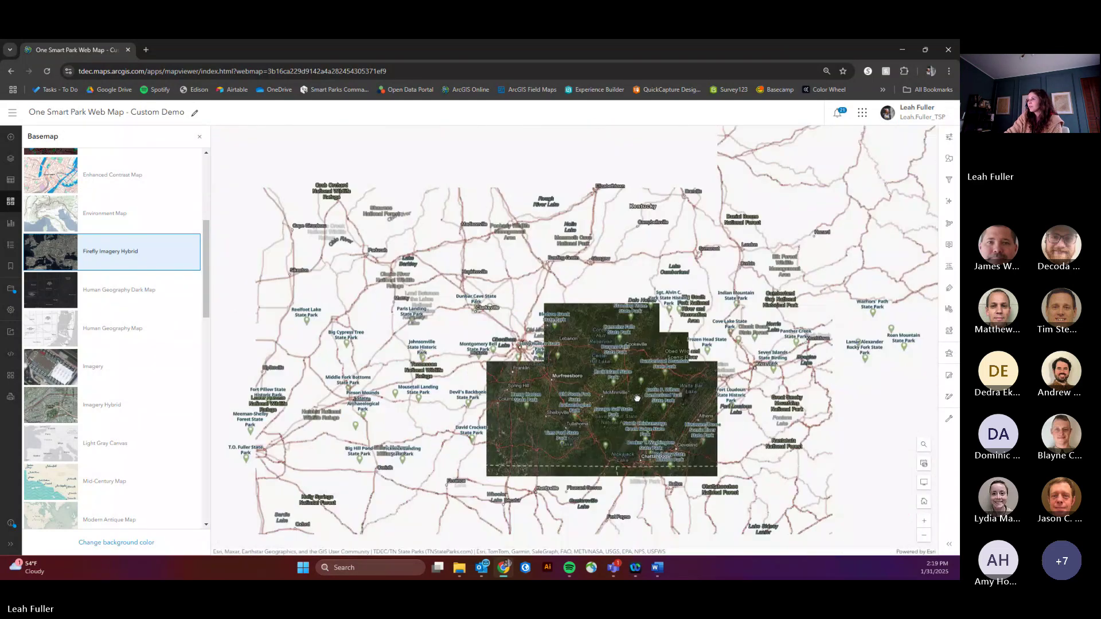
scroll(344, 387, up, 2)
scroll(344, 388, up, 3)
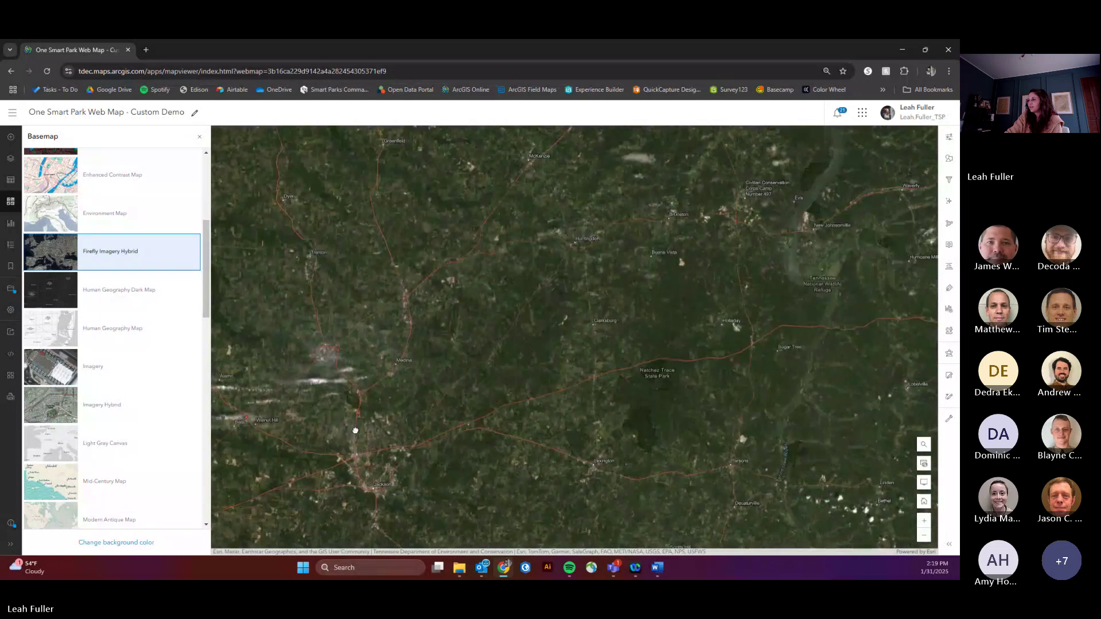
scroll(348, 398, up, 5)
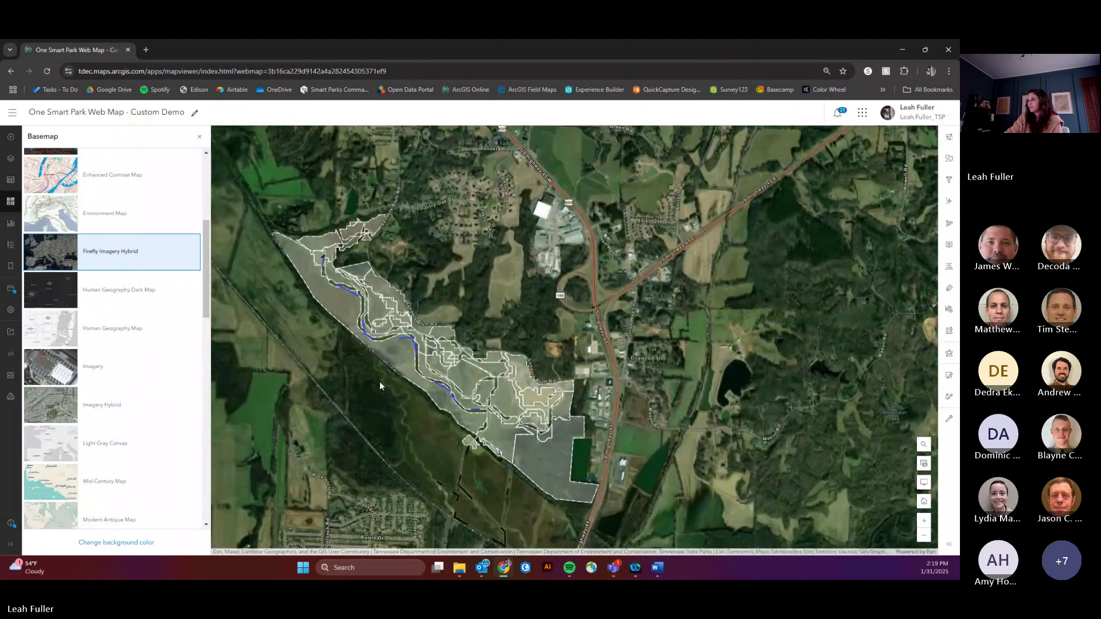
drag(380, 381, 461, 395)
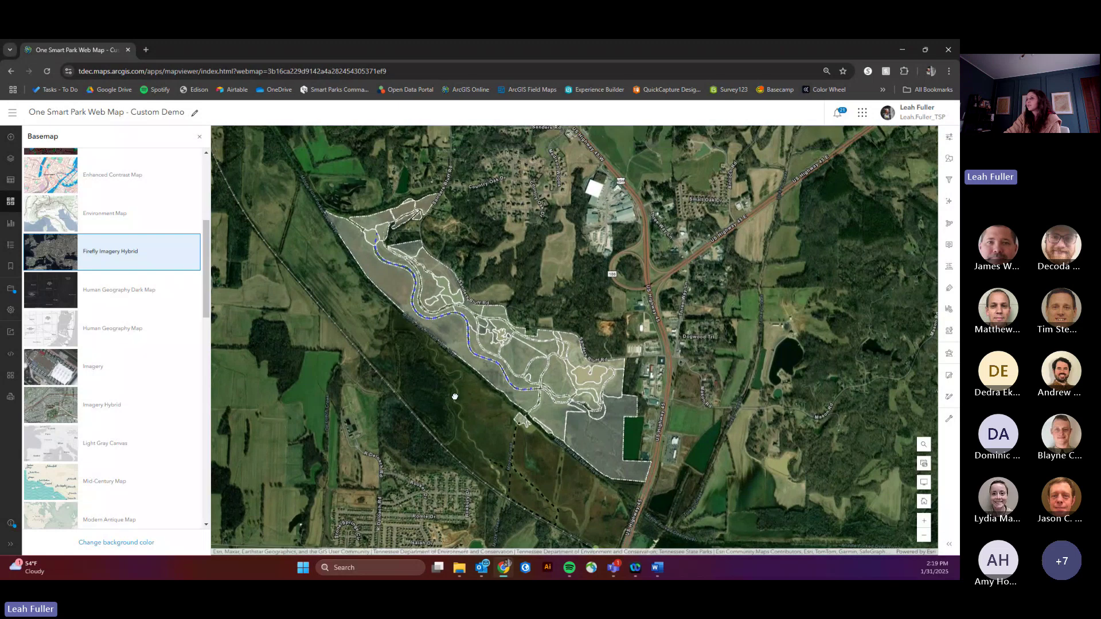
Step: Turn off visibility for the Resource Management Planning and Trail Planning layers
click(11, 160)
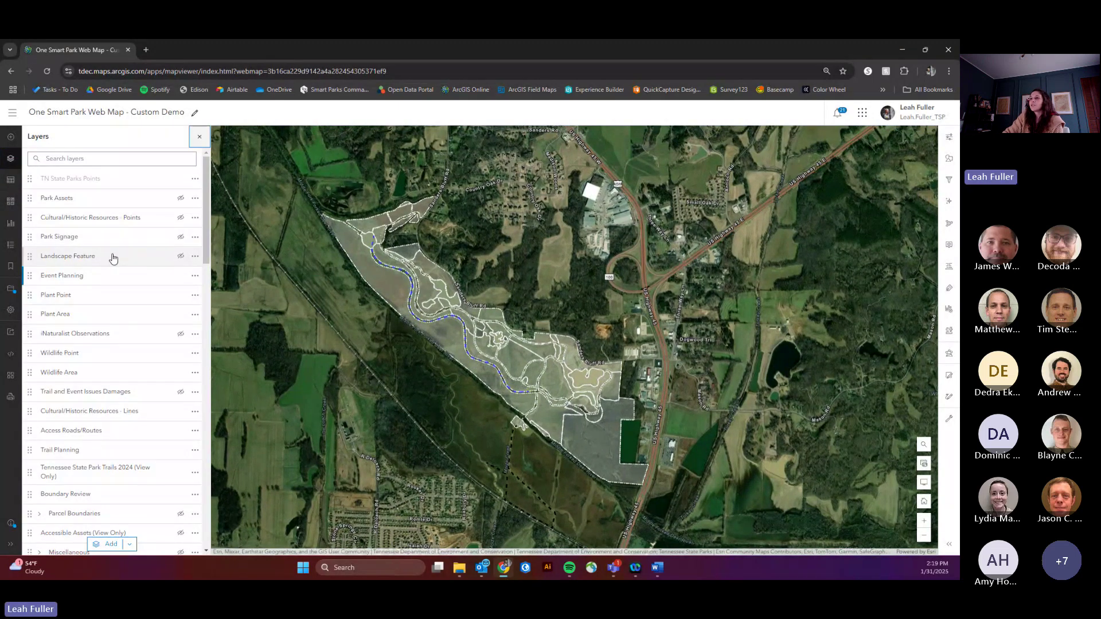
scroll(131, 316, down, 2)
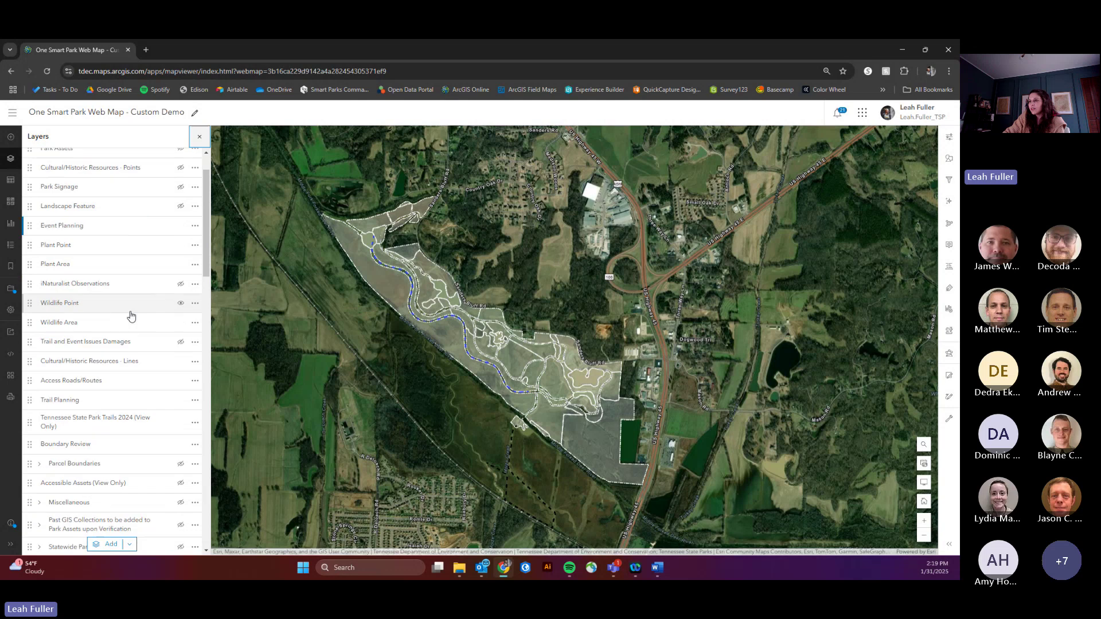
scroll(135, 337, up, 1)
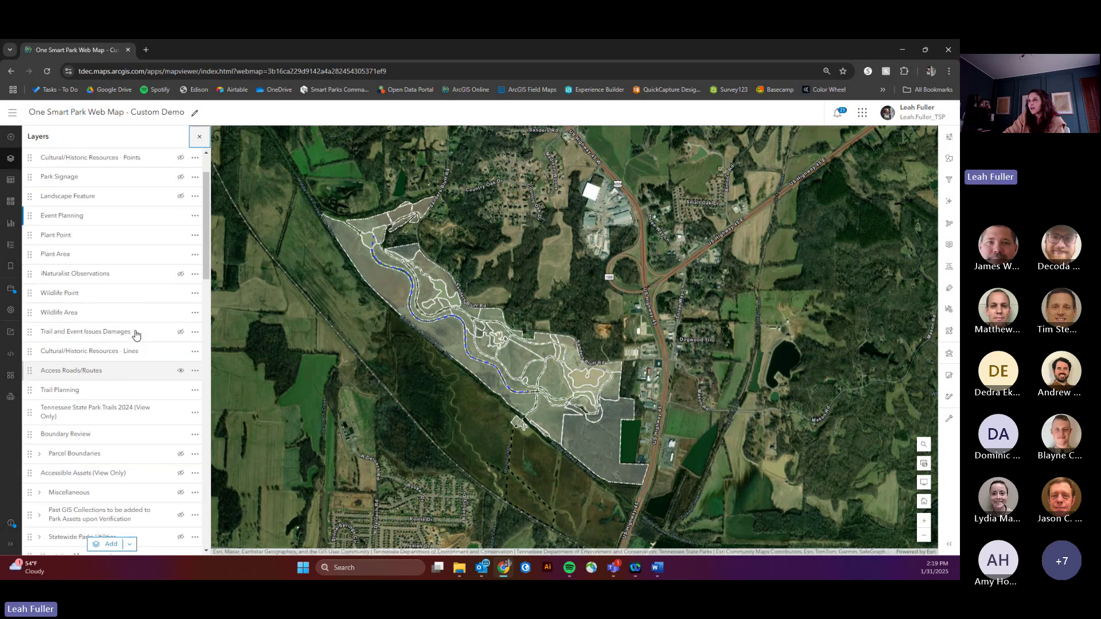
scroll(106, 320, down, 3)
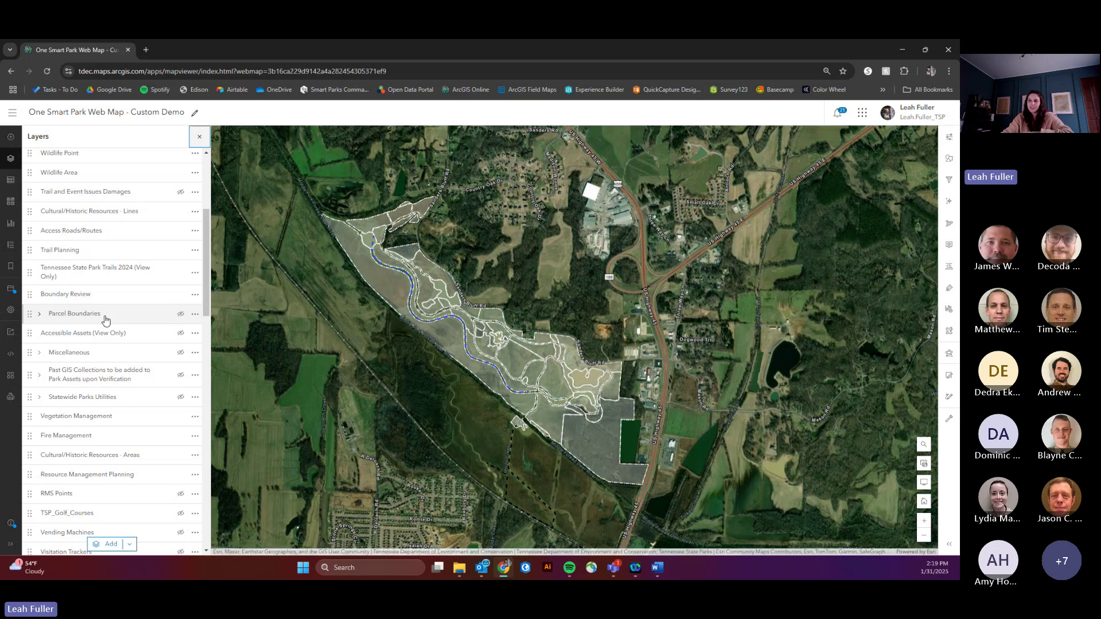
scroll(110, 320, down, 1)
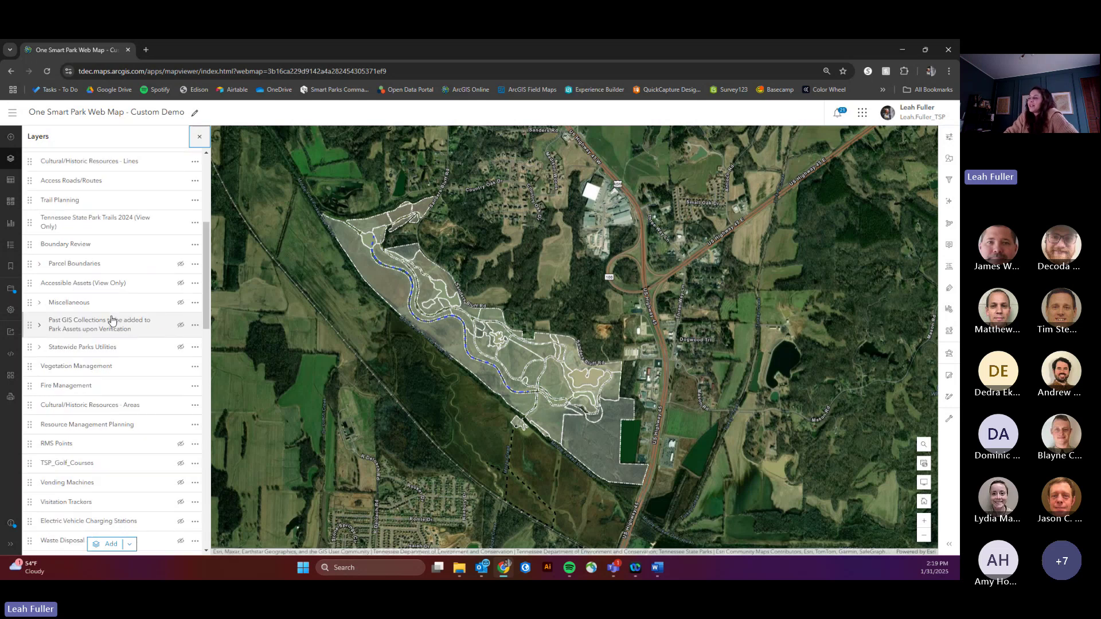
scroll(110, 320, down, 1)
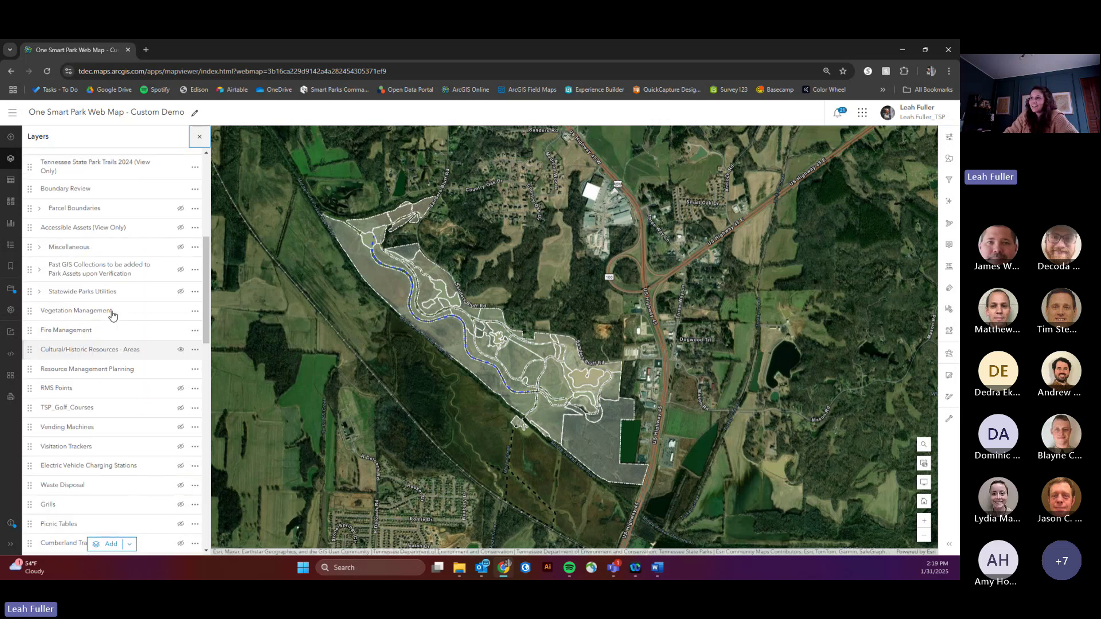
scroll(113, 318, up, 1)
scroll(113, 325, down, 1)
click(181, 379)
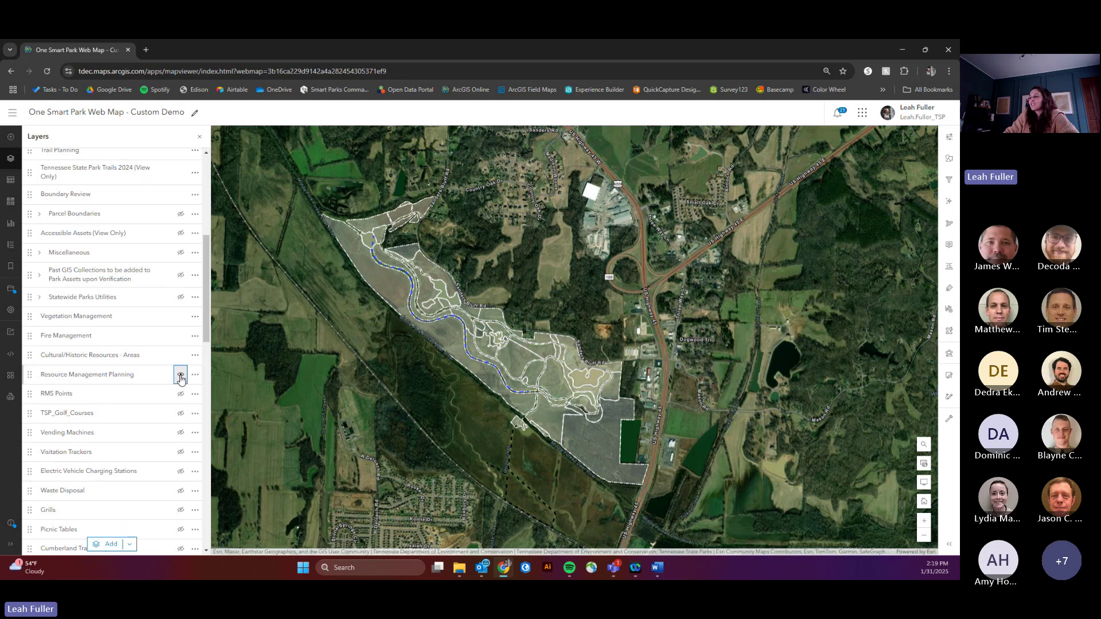
click(181, 378)
scroll(148, 353, up, 1)
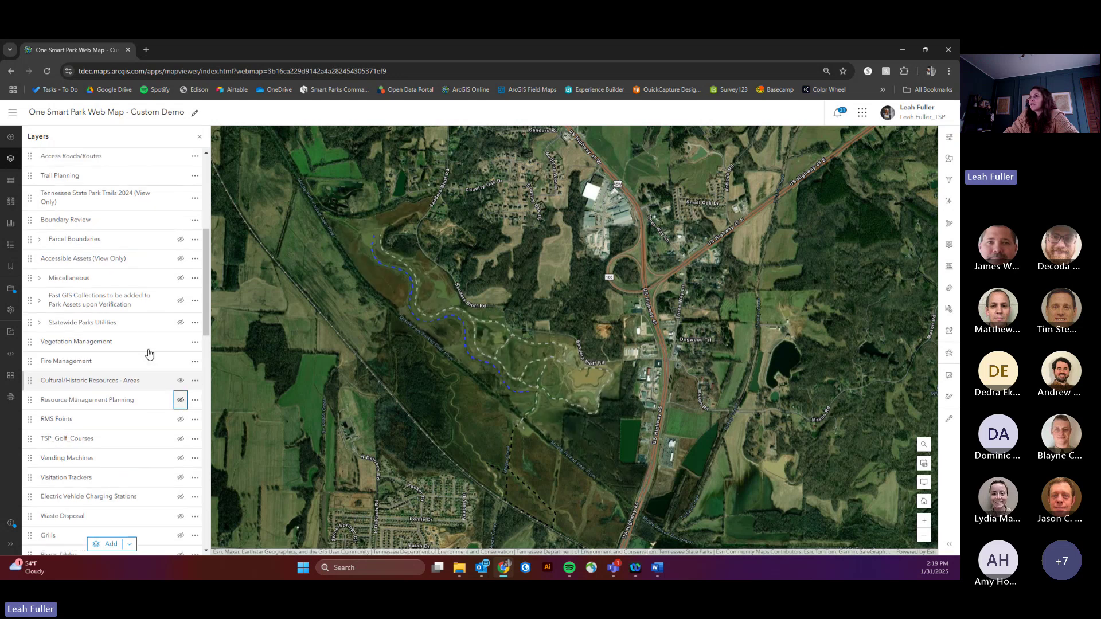
scroll(148, 354, up, 2)
click(180, 300)
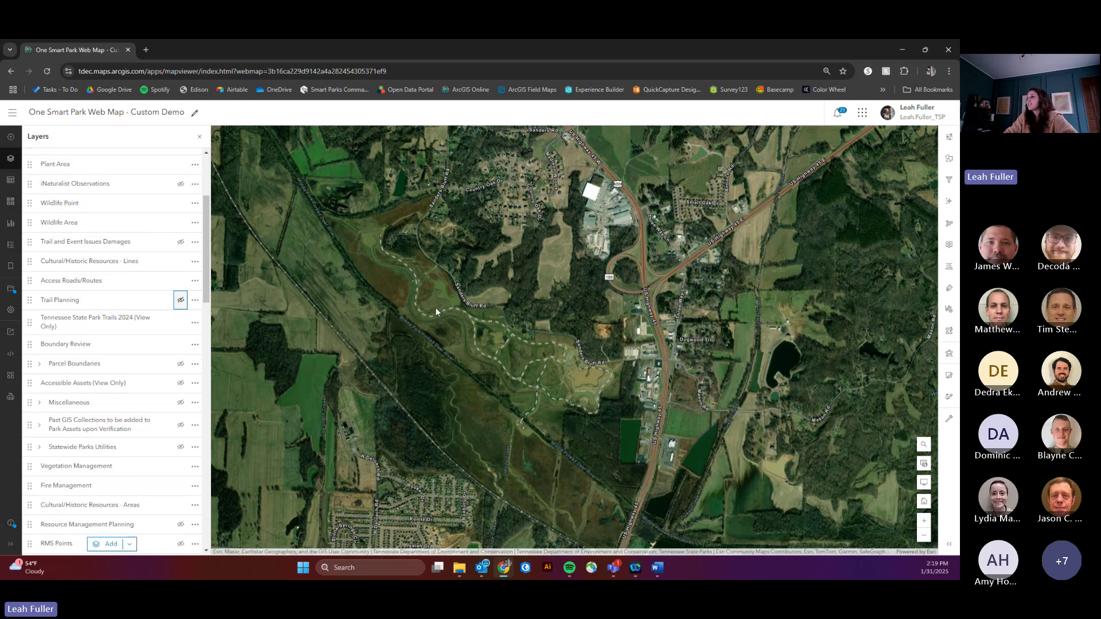
scroll(436, 309, up, 2)
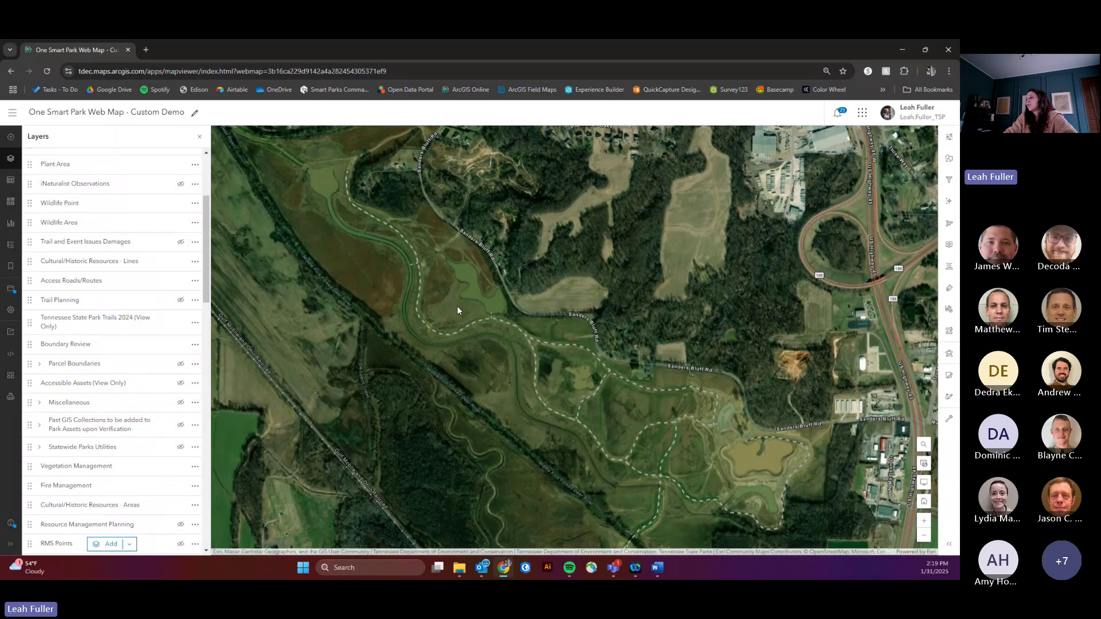
scroll(115, 435, down, 10)
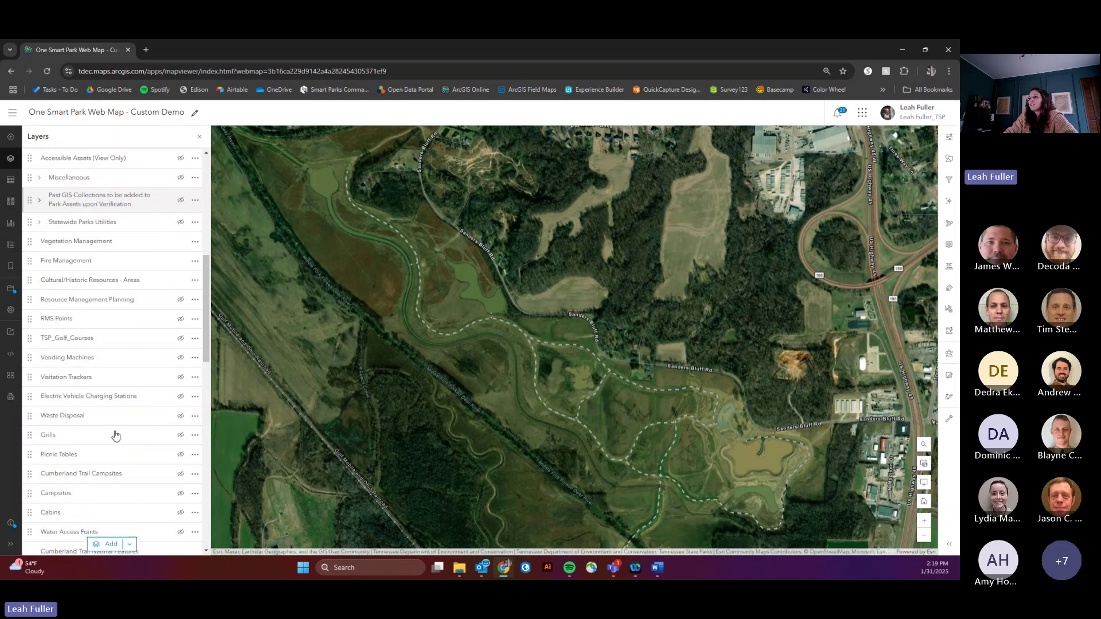
scroll(115, 436, down, 12)
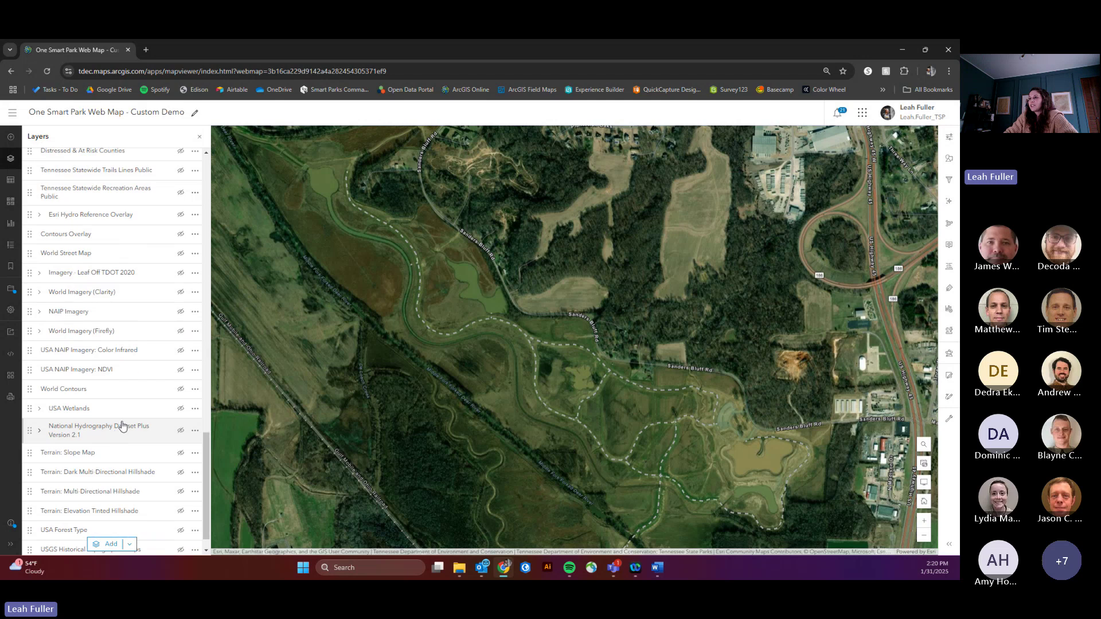
click(181, 292)
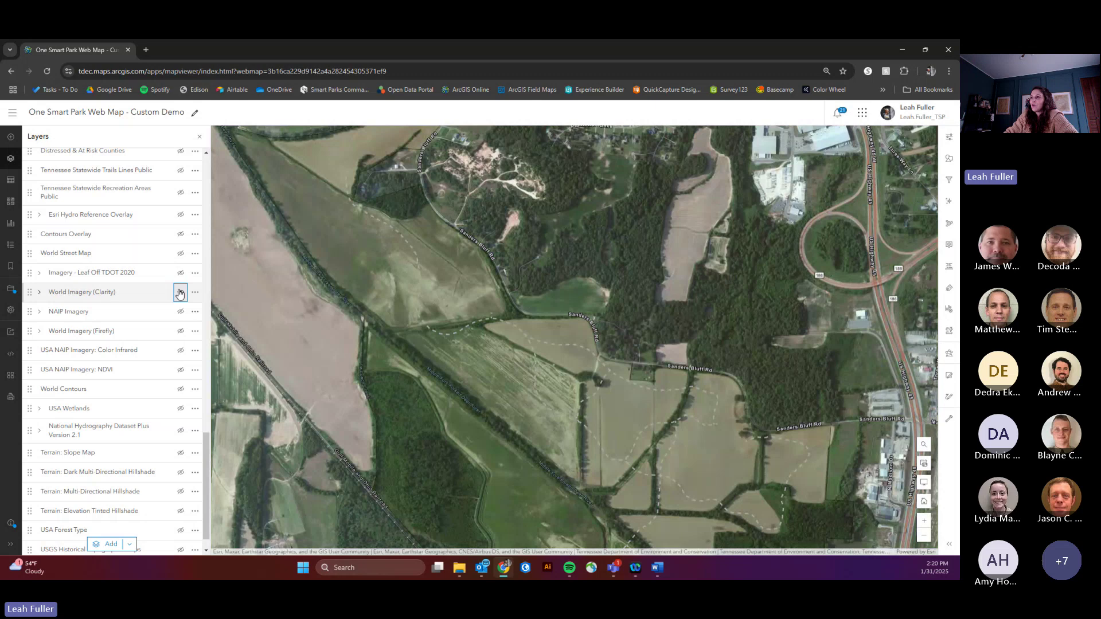
click(180, 273)
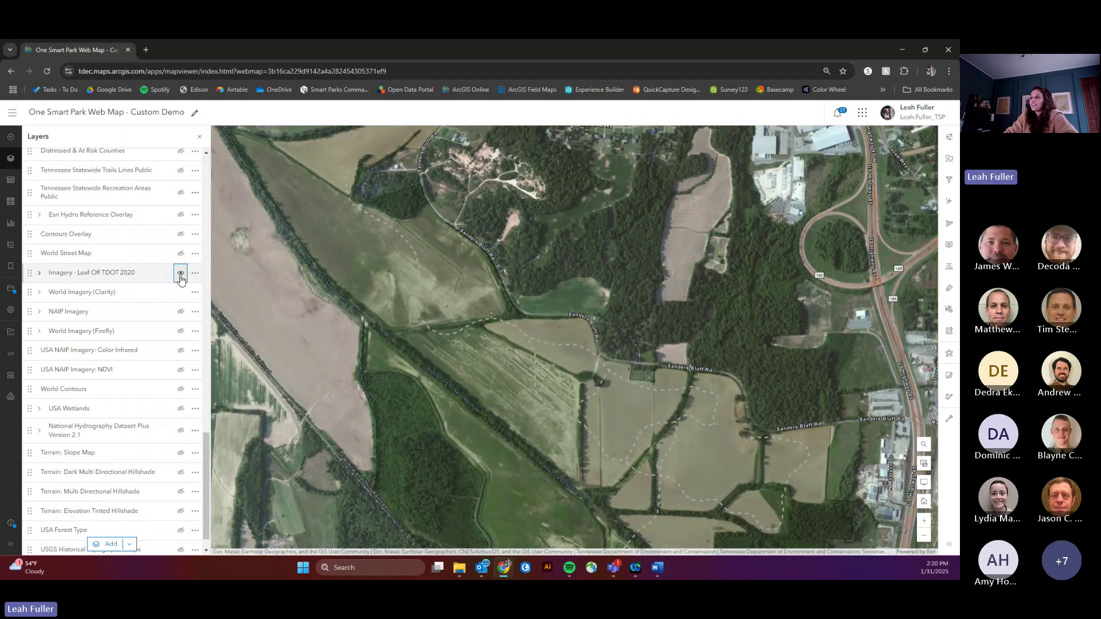
click(181, 294)
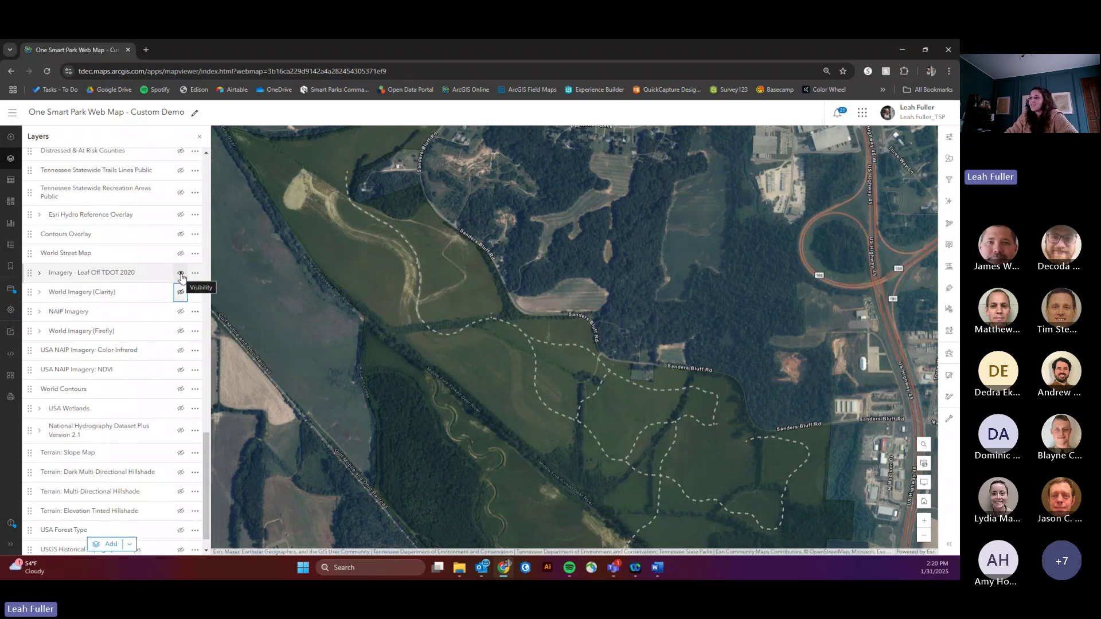
click(181, 273)
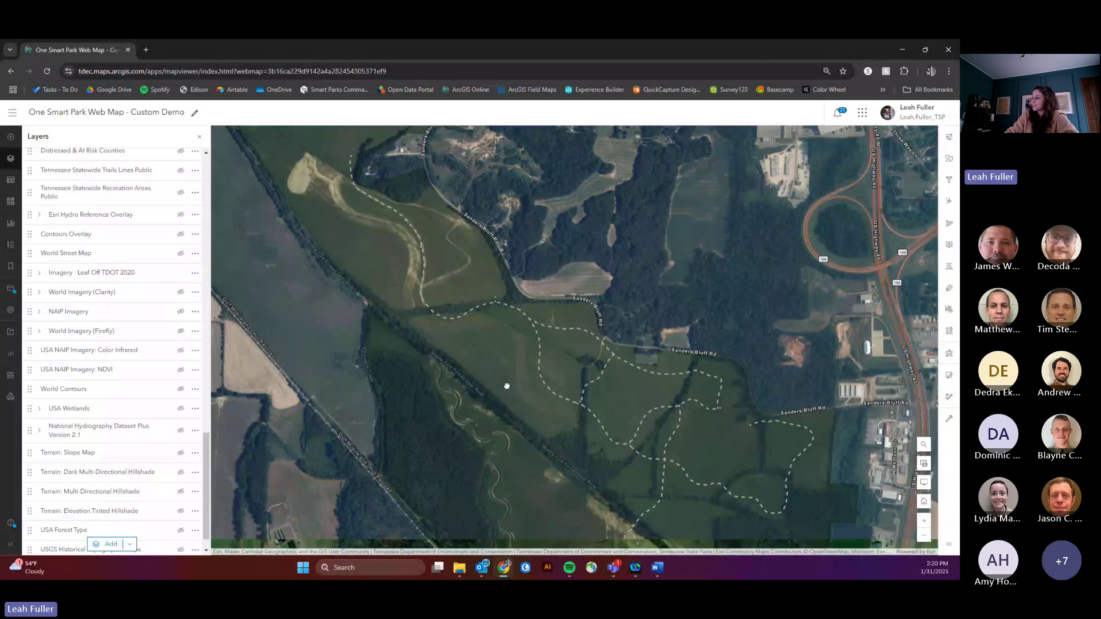
scroll(507, 385, down, 1)
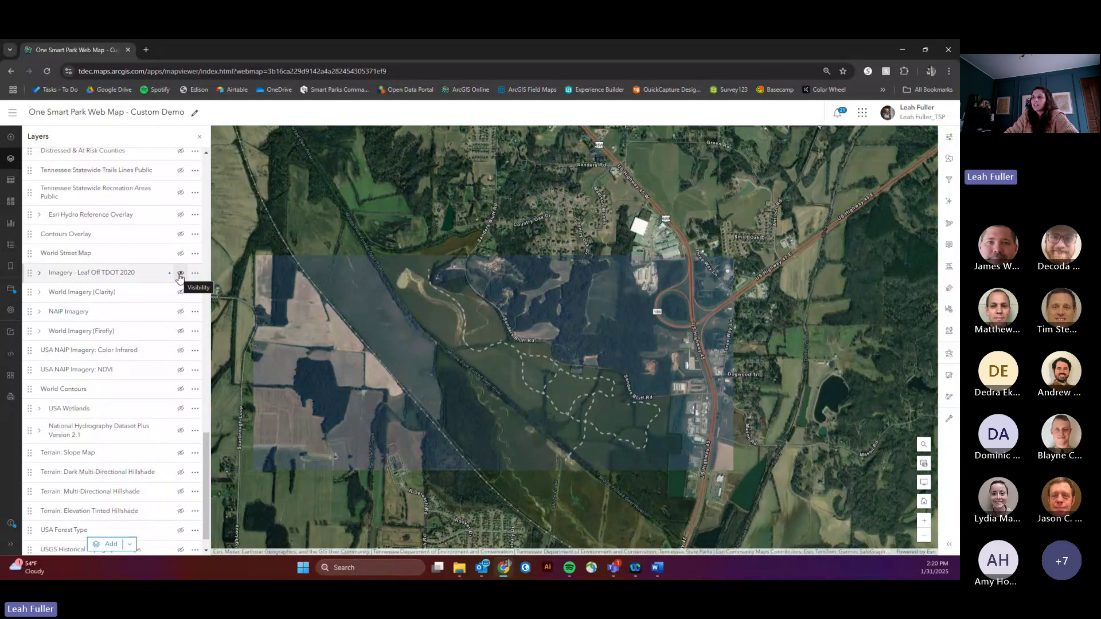
click(180, 274)
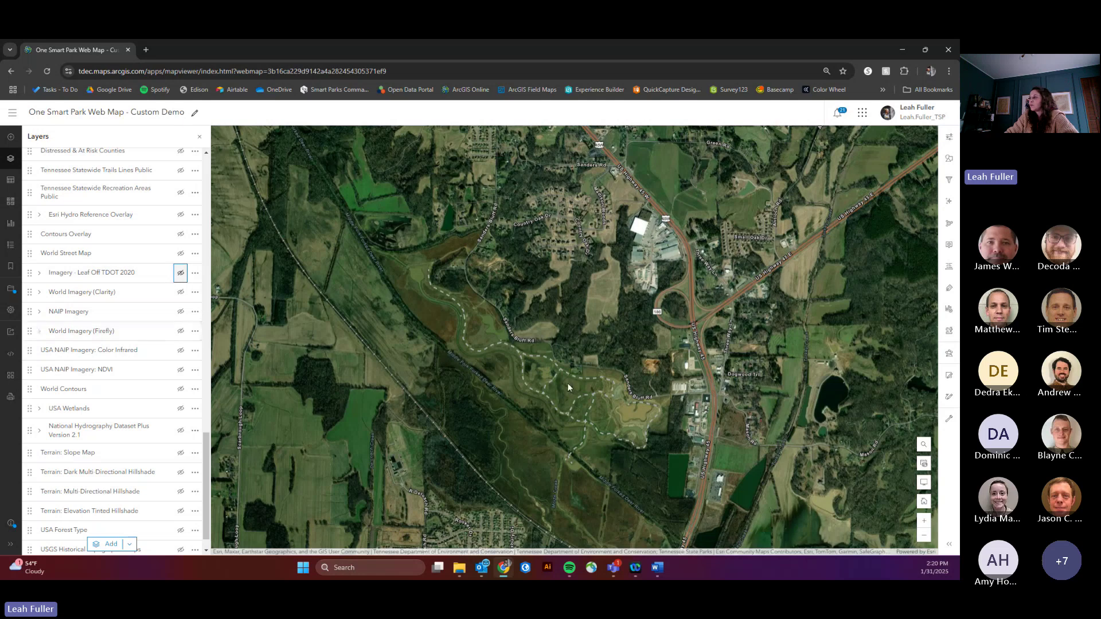
Step: Select the Tennessee State Park Boundaries (View Only) layer in the Layers list
scroll(567, 383, up, 2)
scroll(143, 327, up, 4)
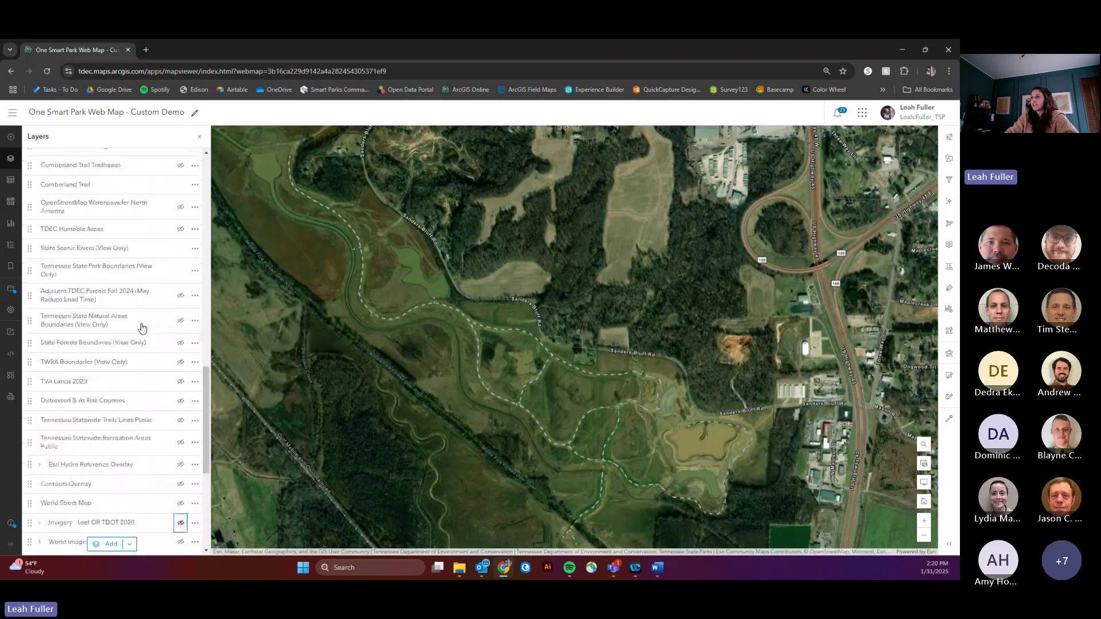
scroll(143, 327, up, 10)
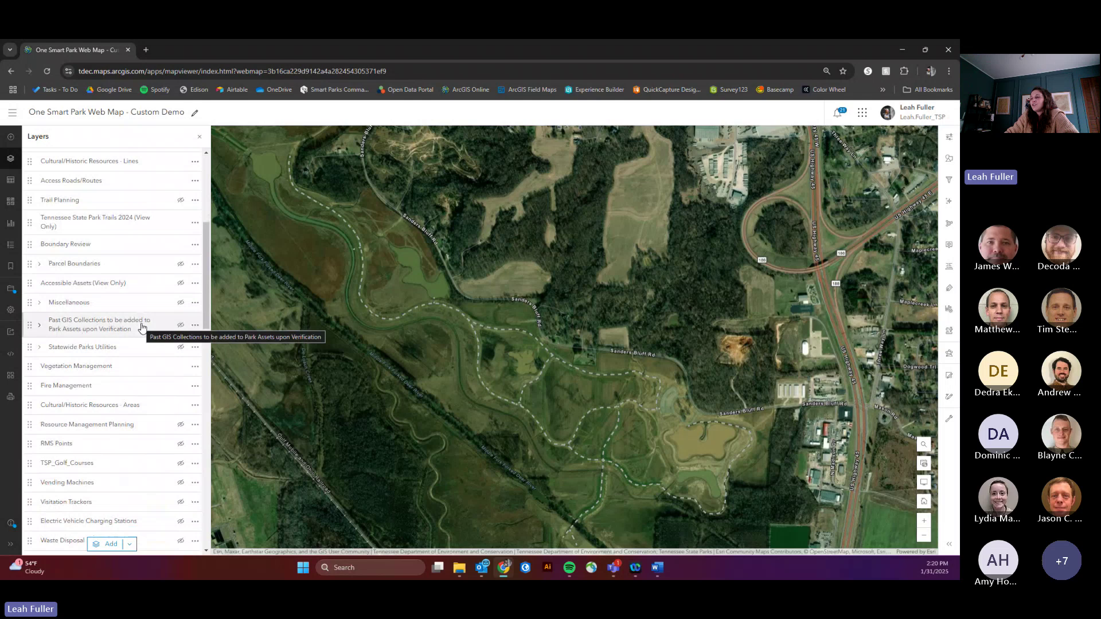
scroll(128, 367, down, 3)
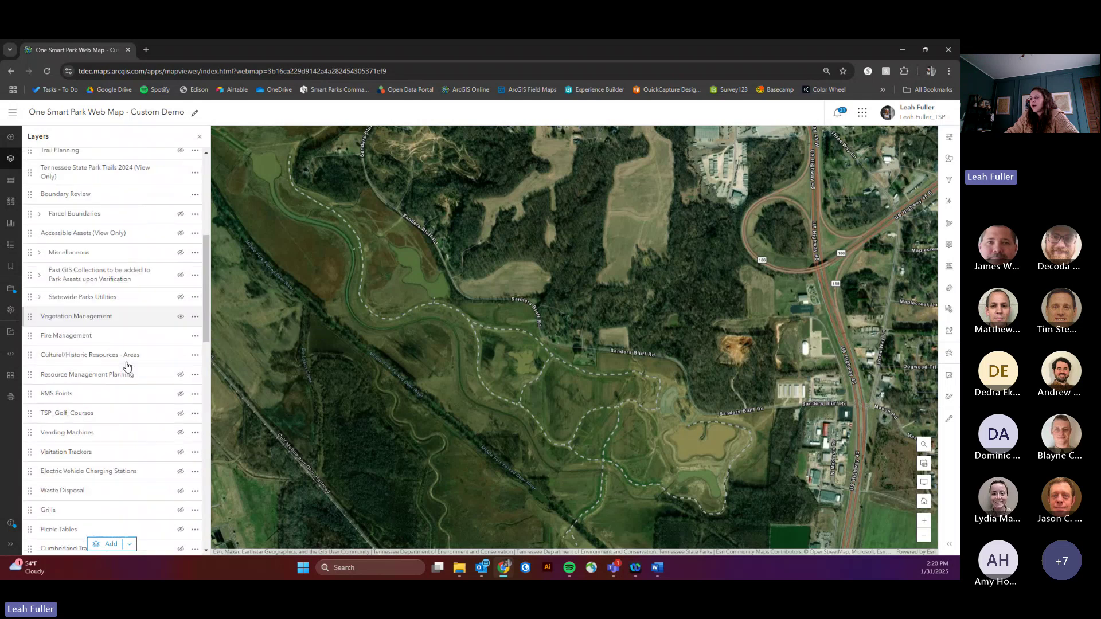
scroll(128, 367, down, 2)
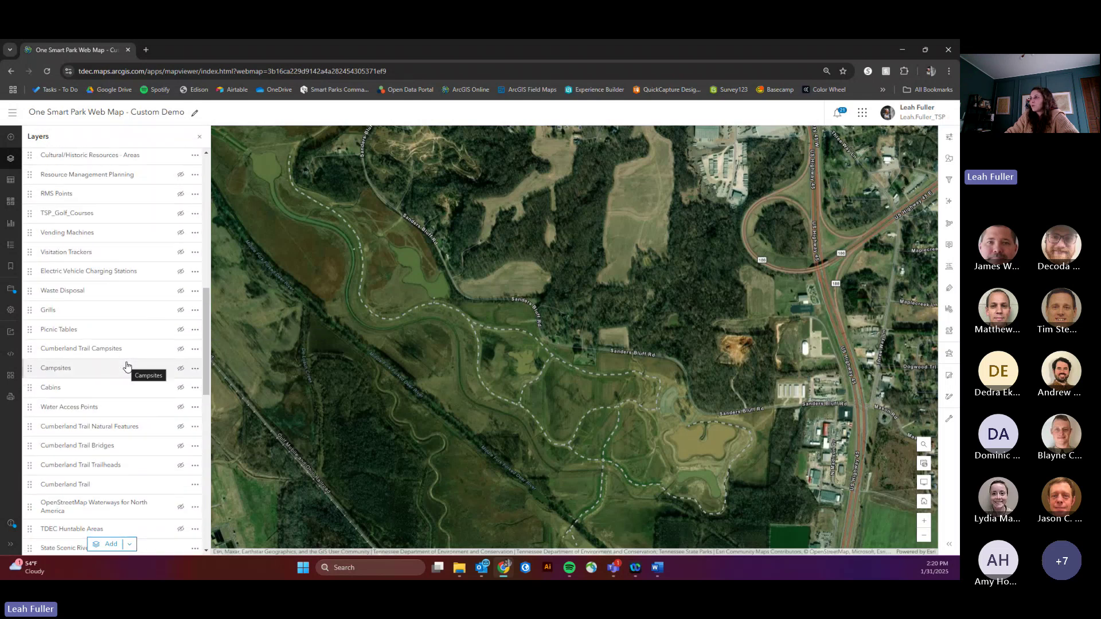
scroll(127, 367, down, 4)
scroll(127, 367, up, 5)
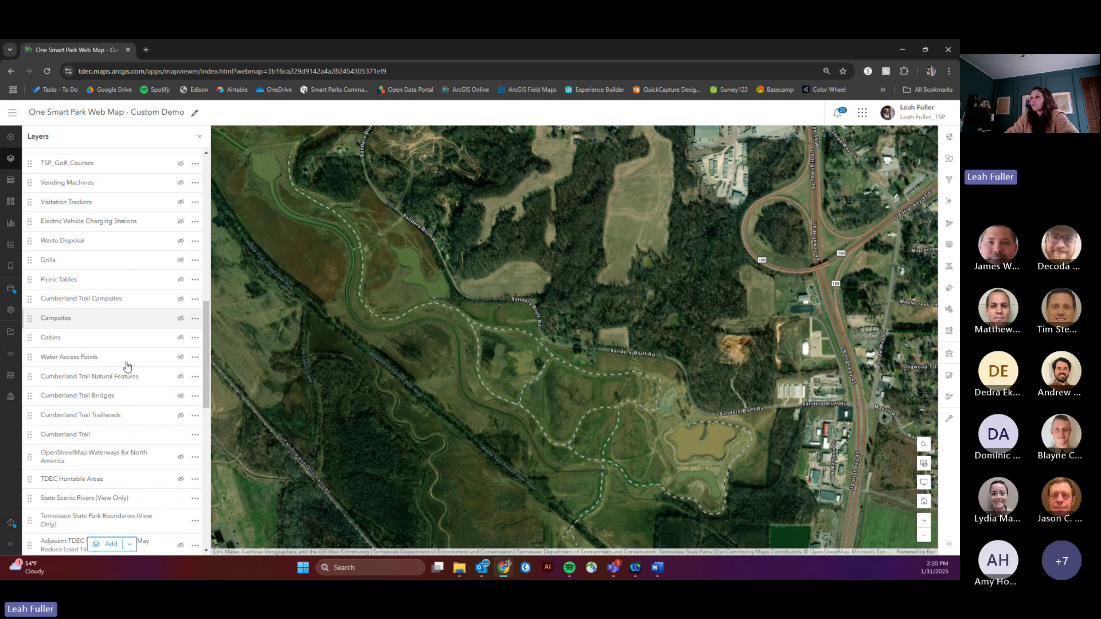
scroll(127, 367, up, 1)
scroll(127, 367, up, 4)
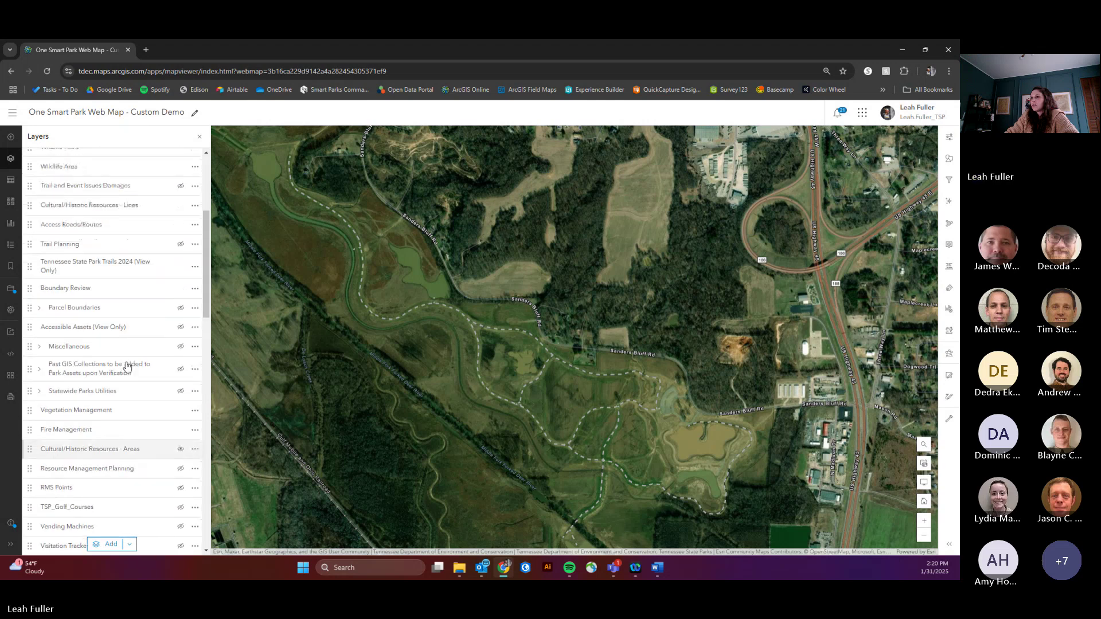
scroll(127, 367, down, 4)
scroll(126, 366, down, 7)
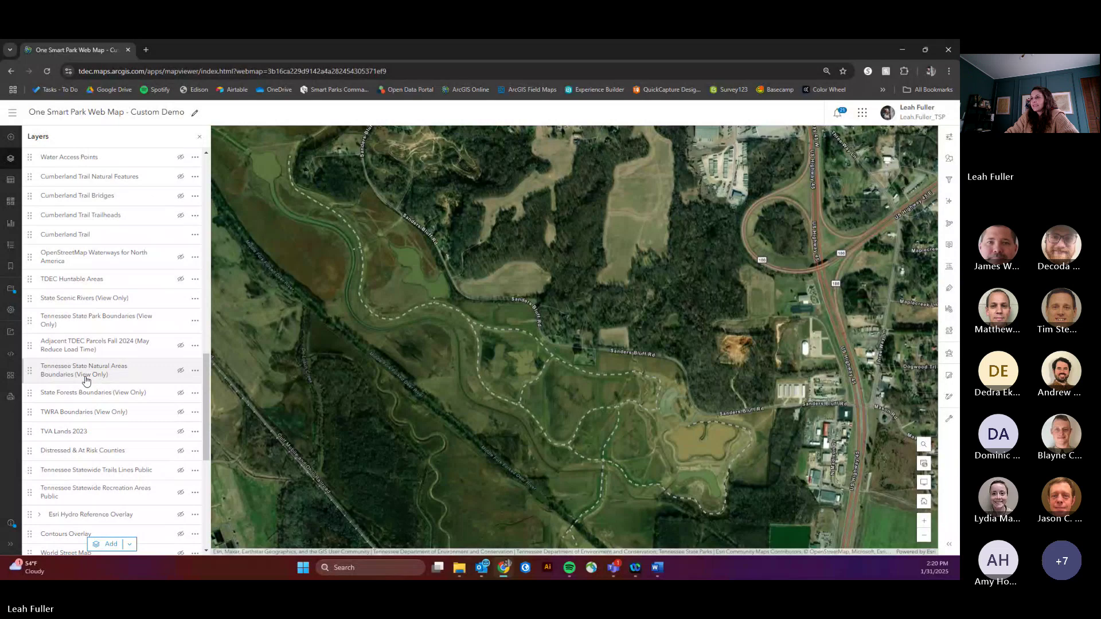
click(106, 320)
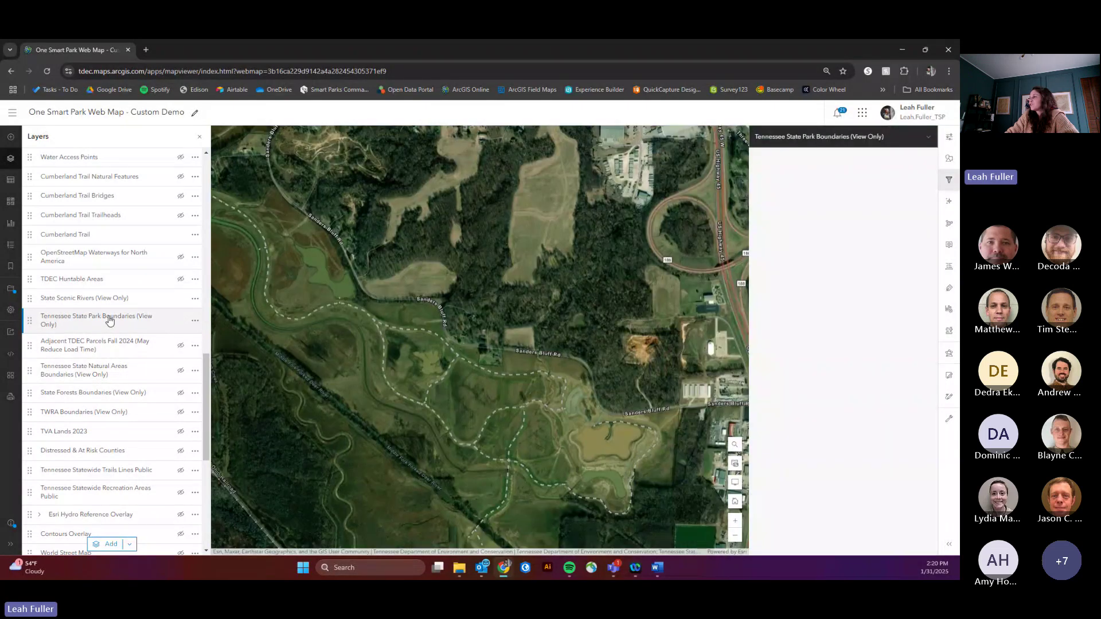
Step: Switch the park boundaries layer's blending mode from Multiply to Normal
click(949, 138)
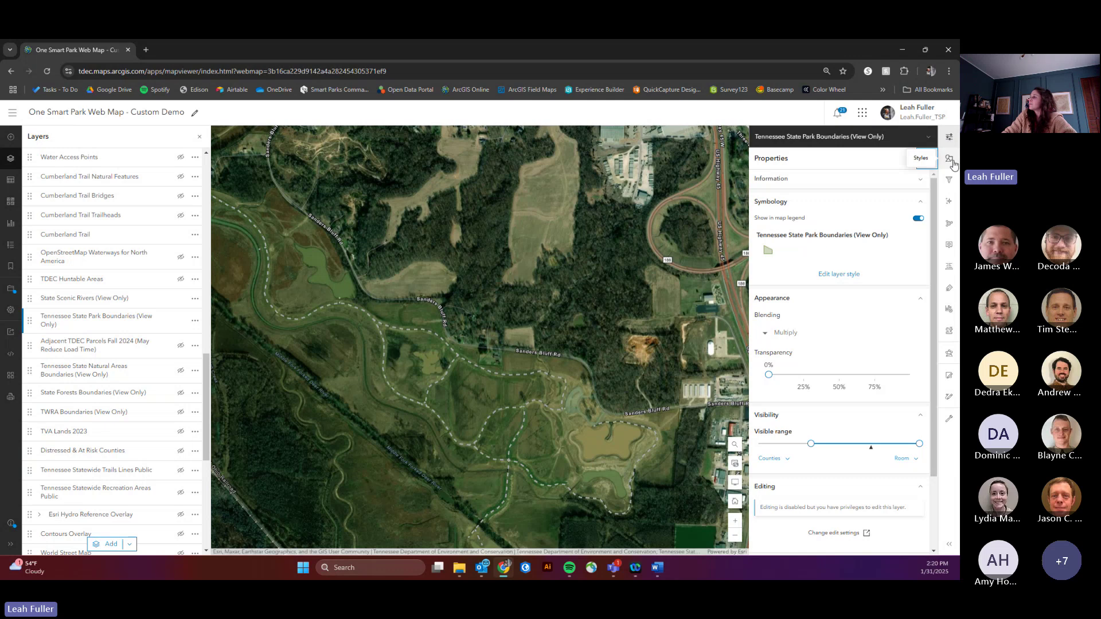
click(836, 275)
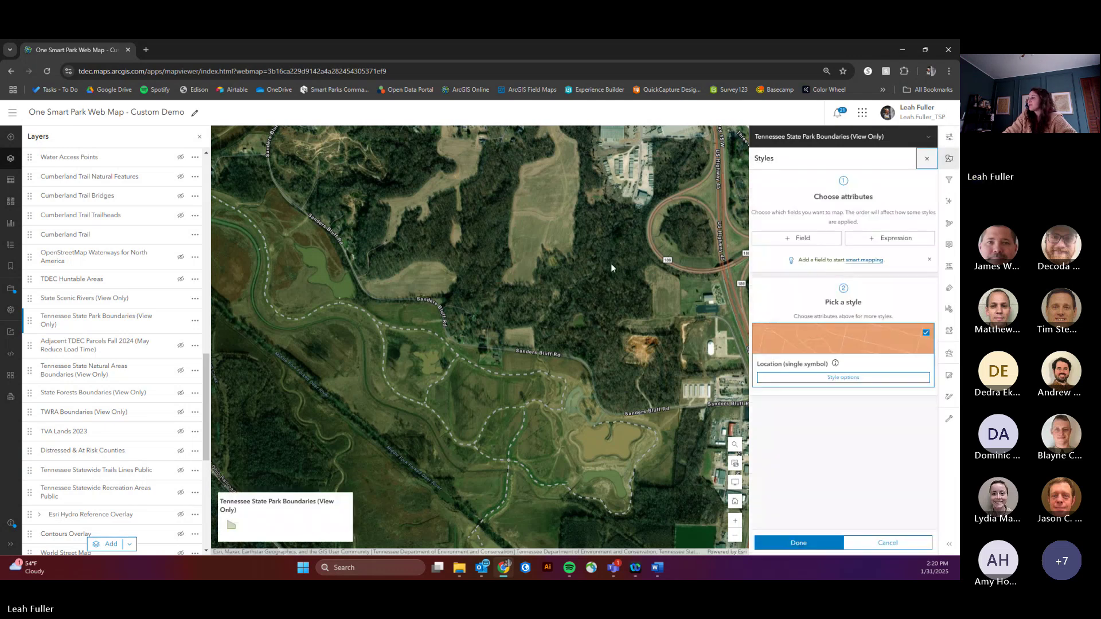
scroll(601, 251, down, 2)
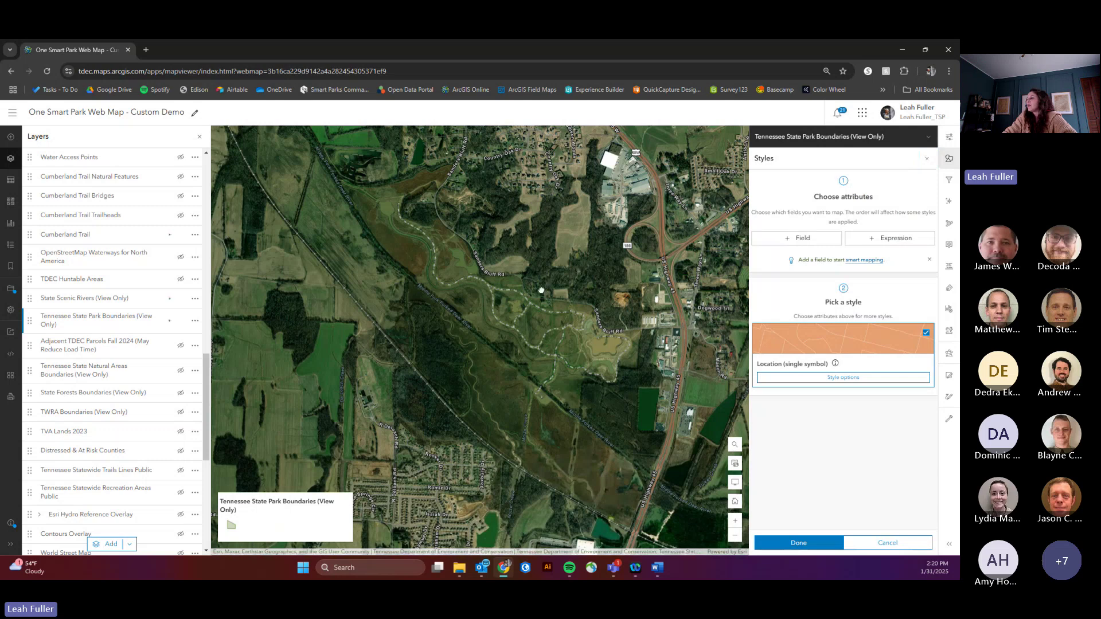
drag(543, 282, 537, 298)
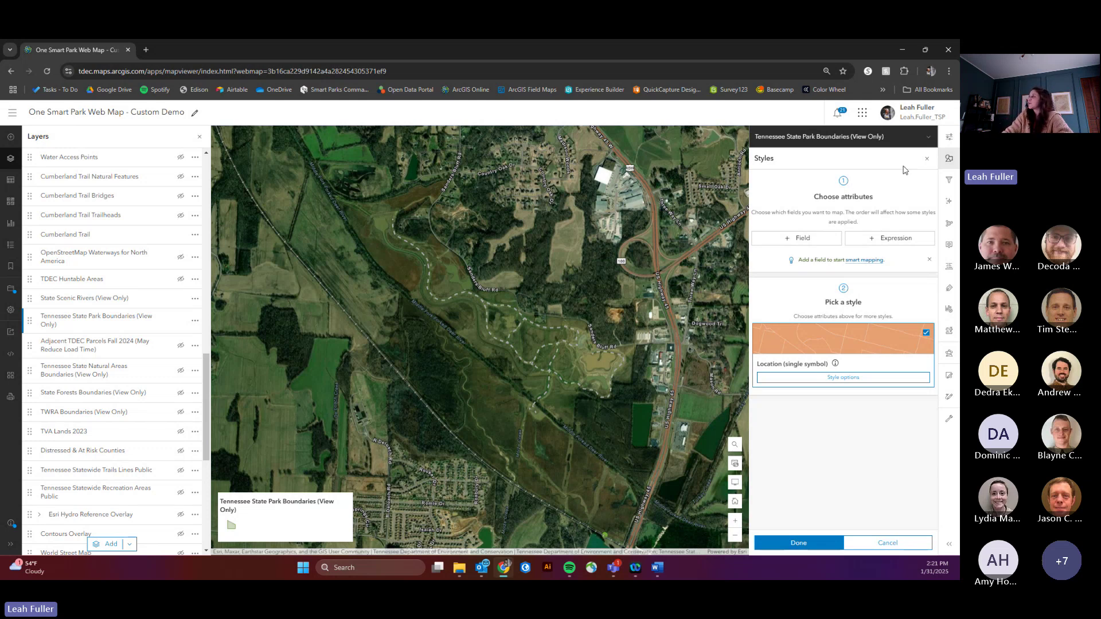
click(949, 139)
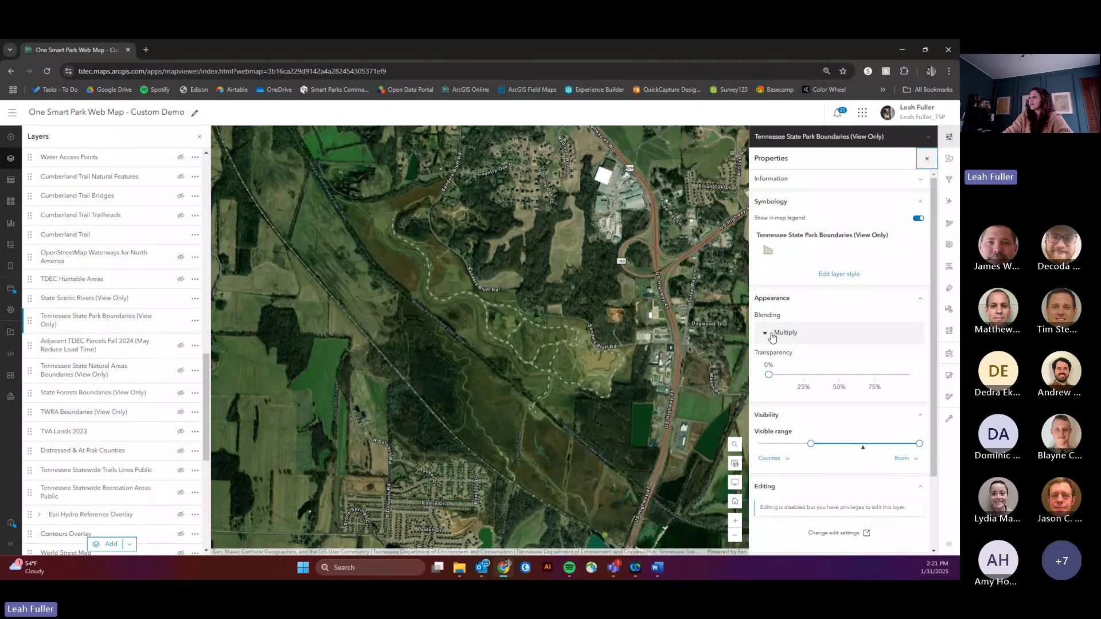
click(772, 338)
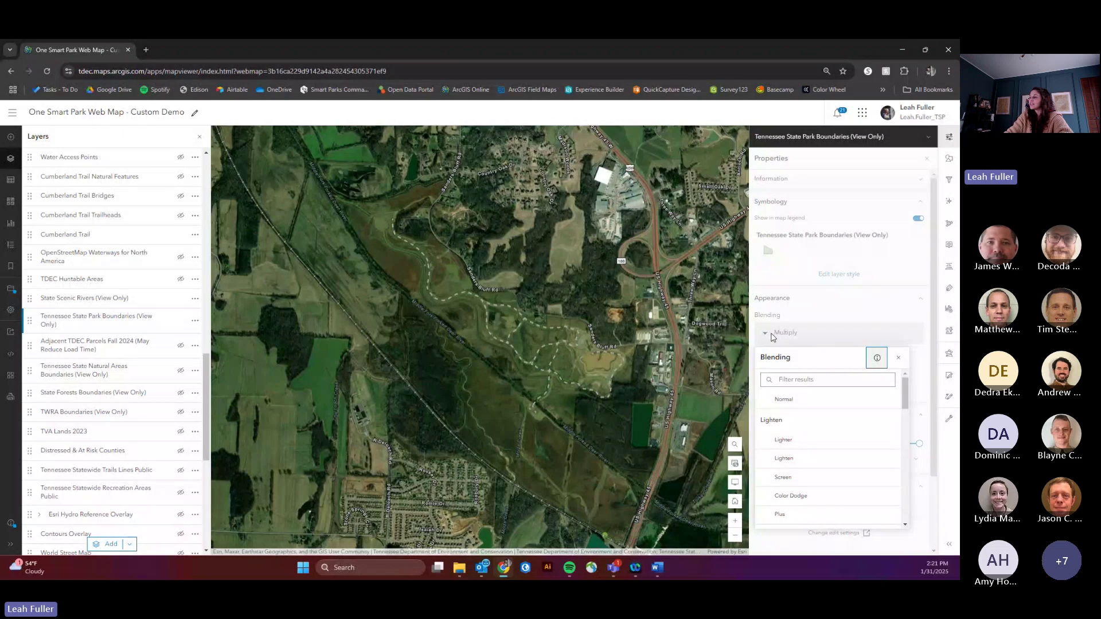
click(786, 399)
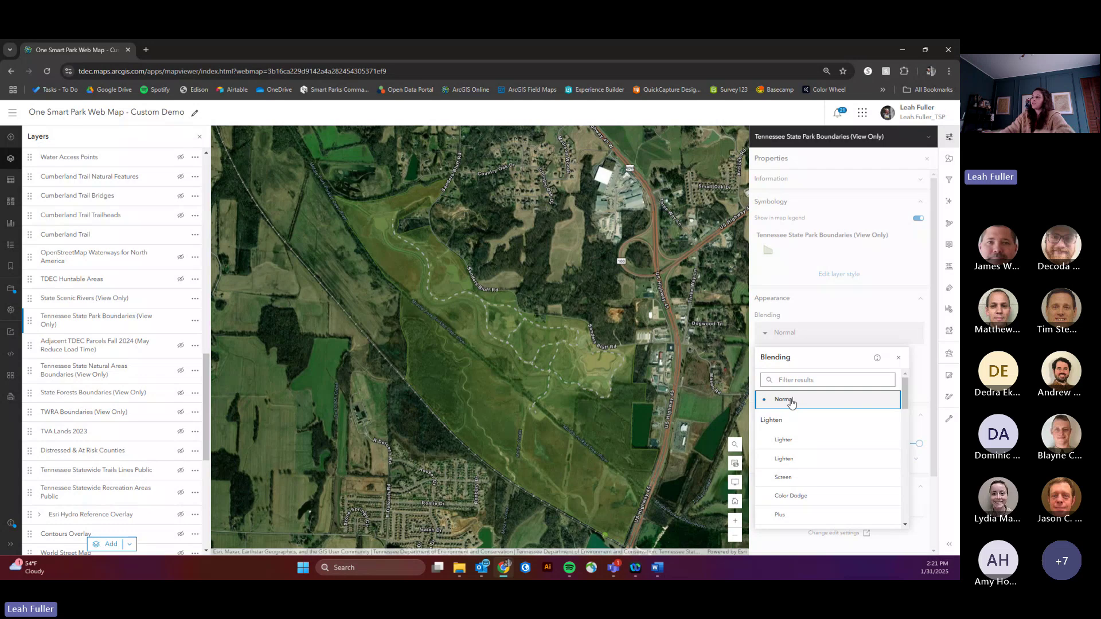
click(899, 357)
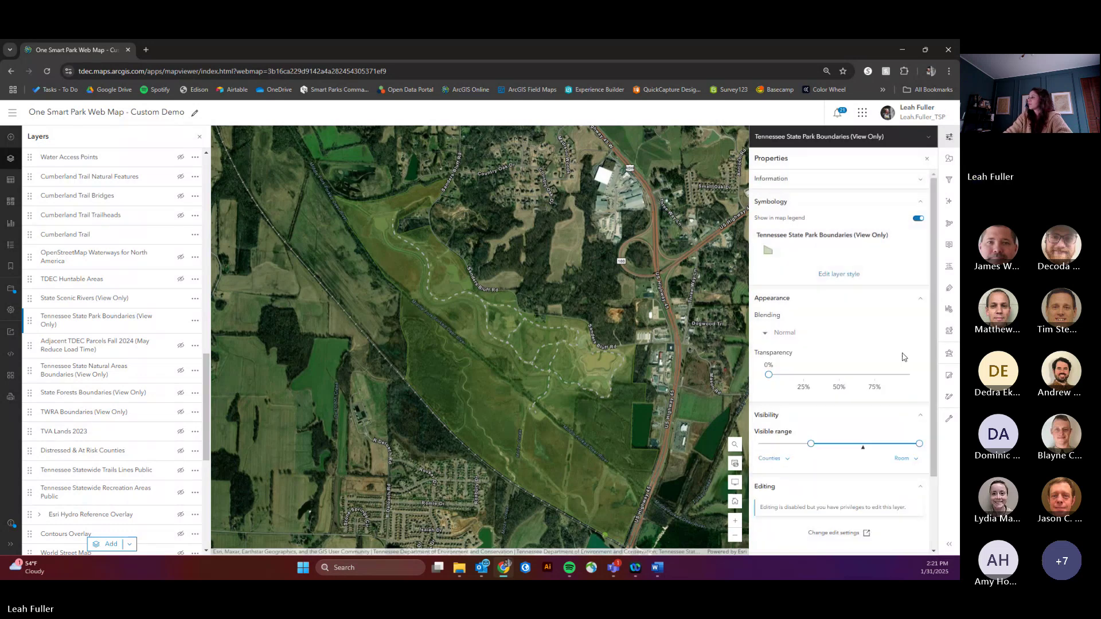
Step: Make the park boundary outline white and 3.93 px wide
click(949, 159)
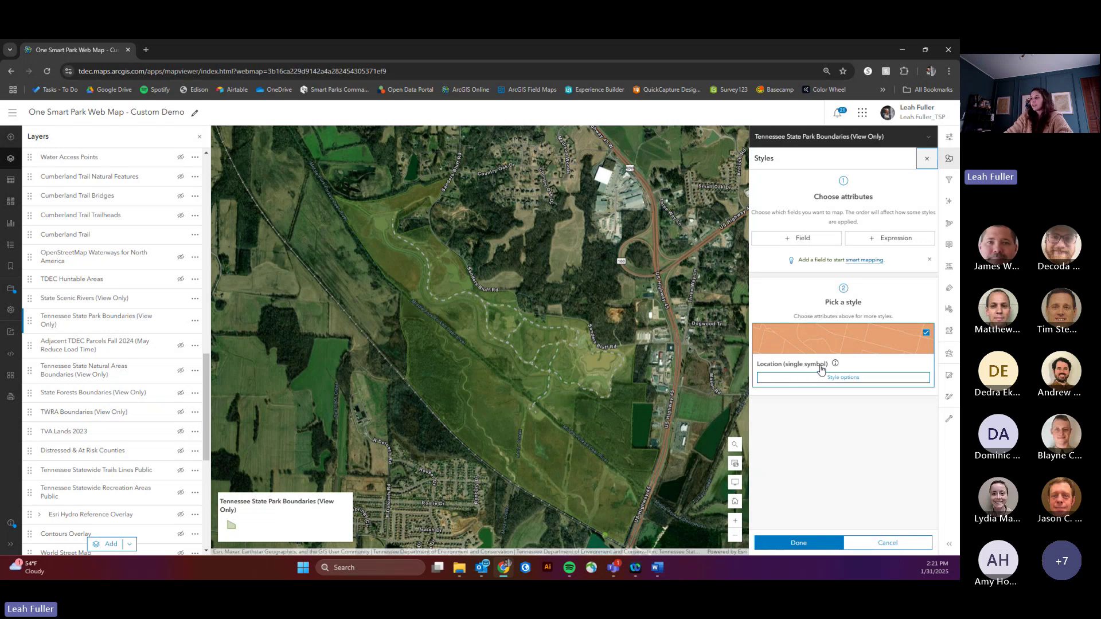
click(827, 379)
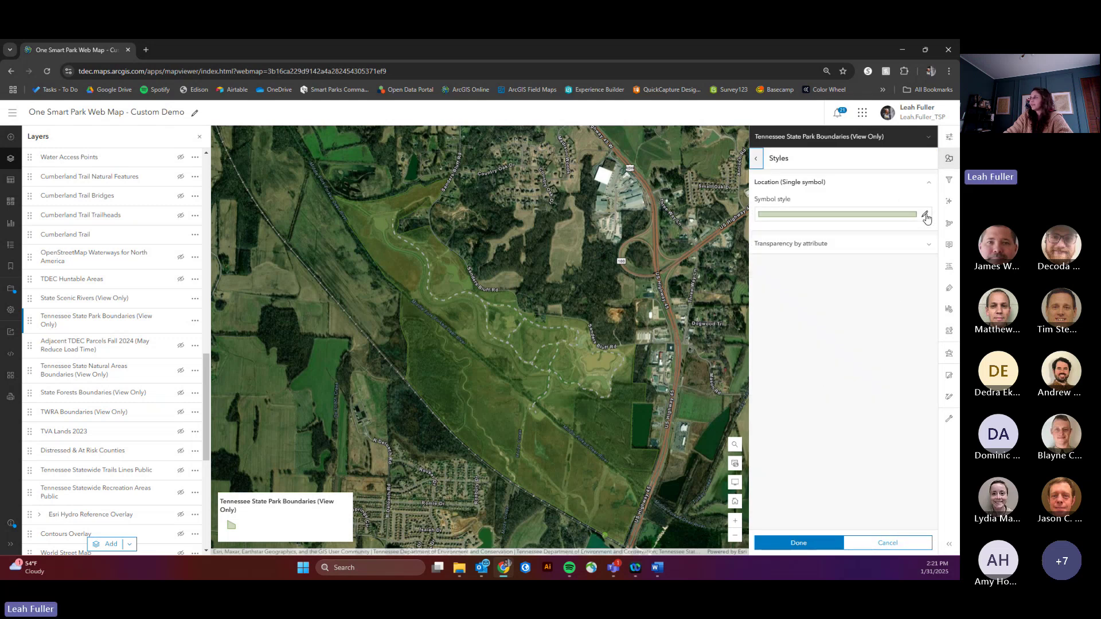
click(925, 216)
click(657, 282)
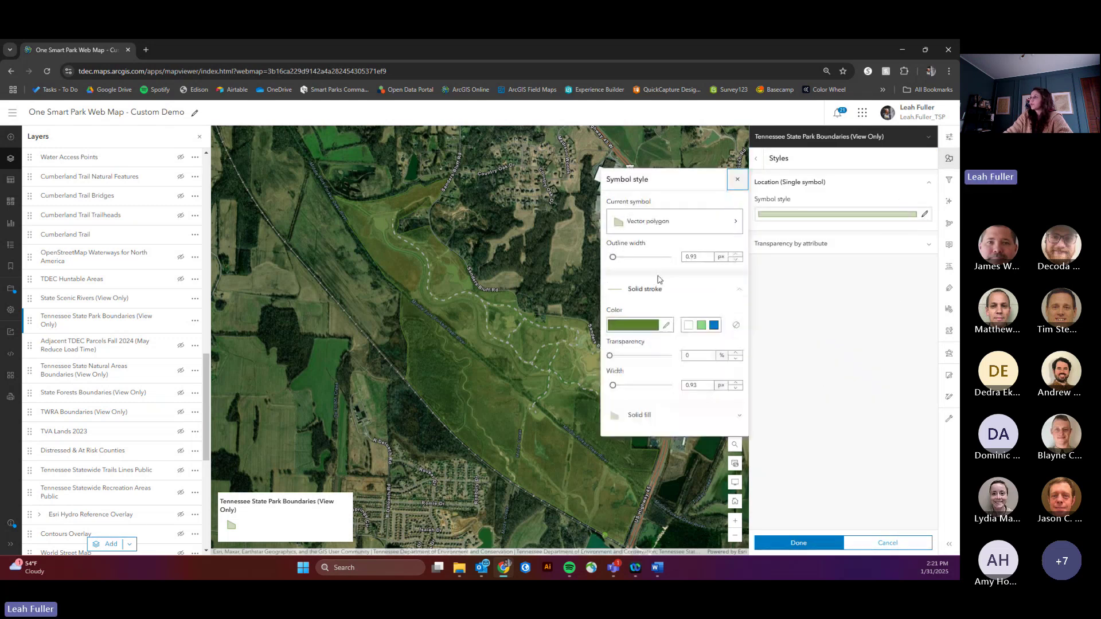
click(669, 328)
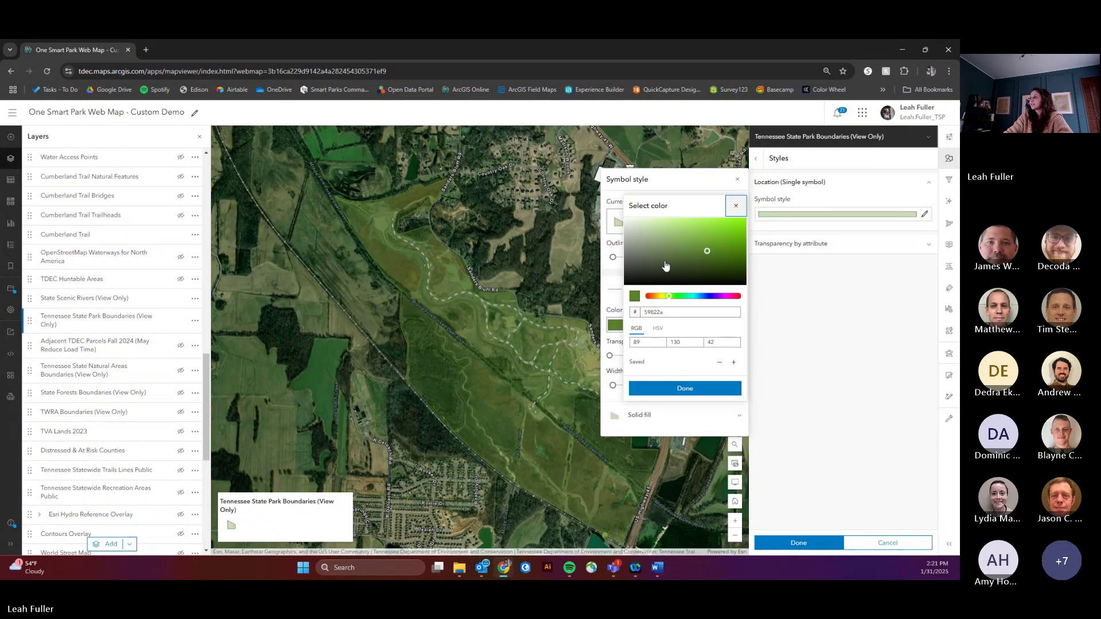
drag(667, 267, 624, 218)
click(665, 390)
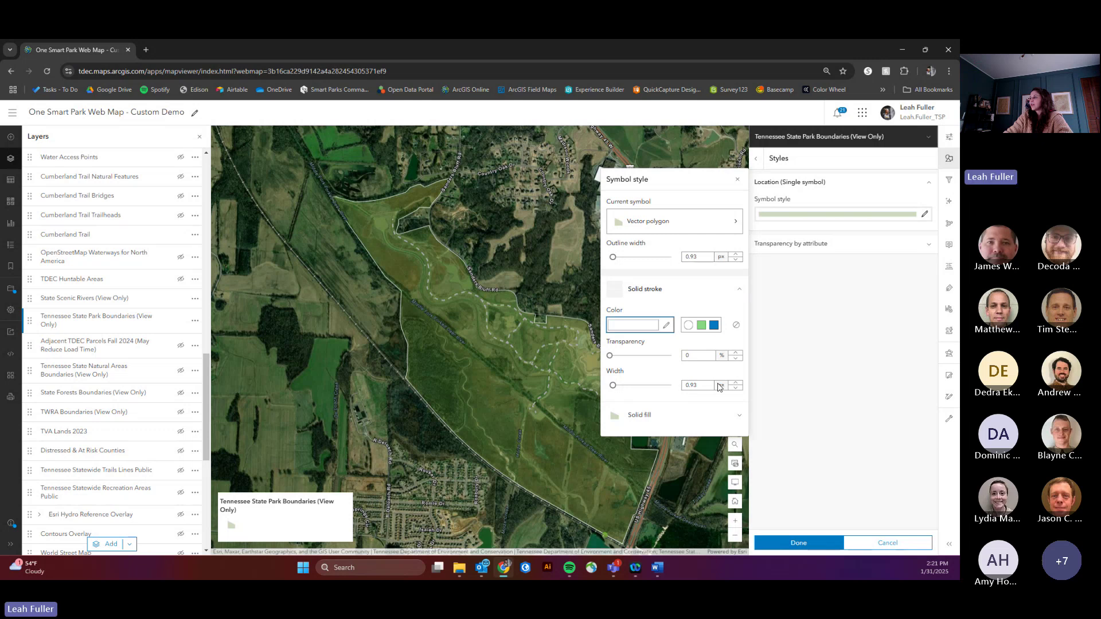
click(737, 383)
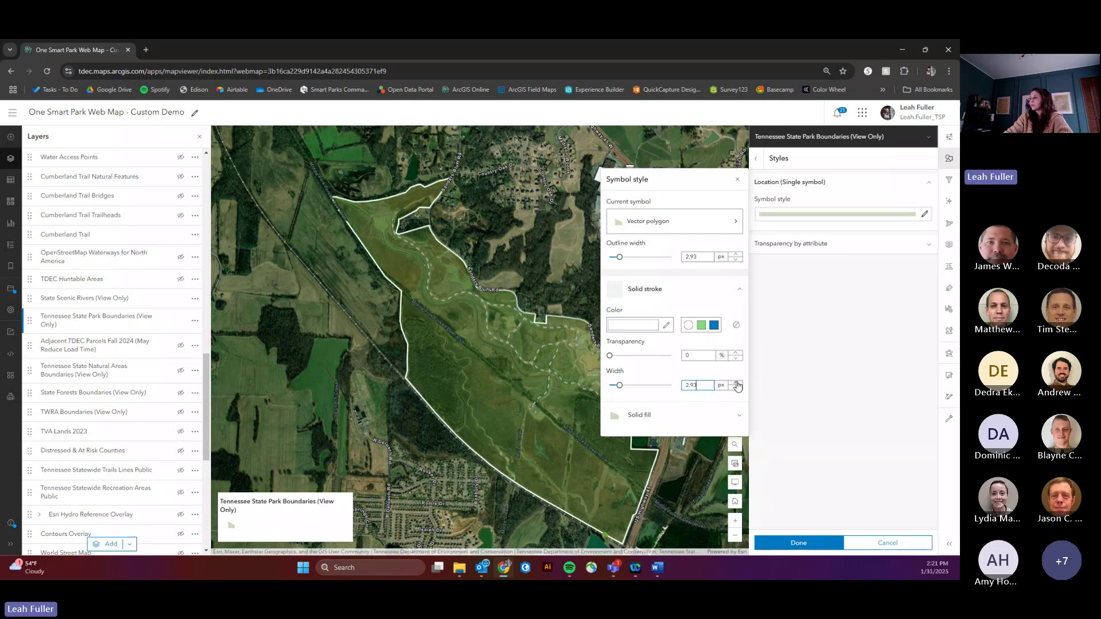
click(737, 383)
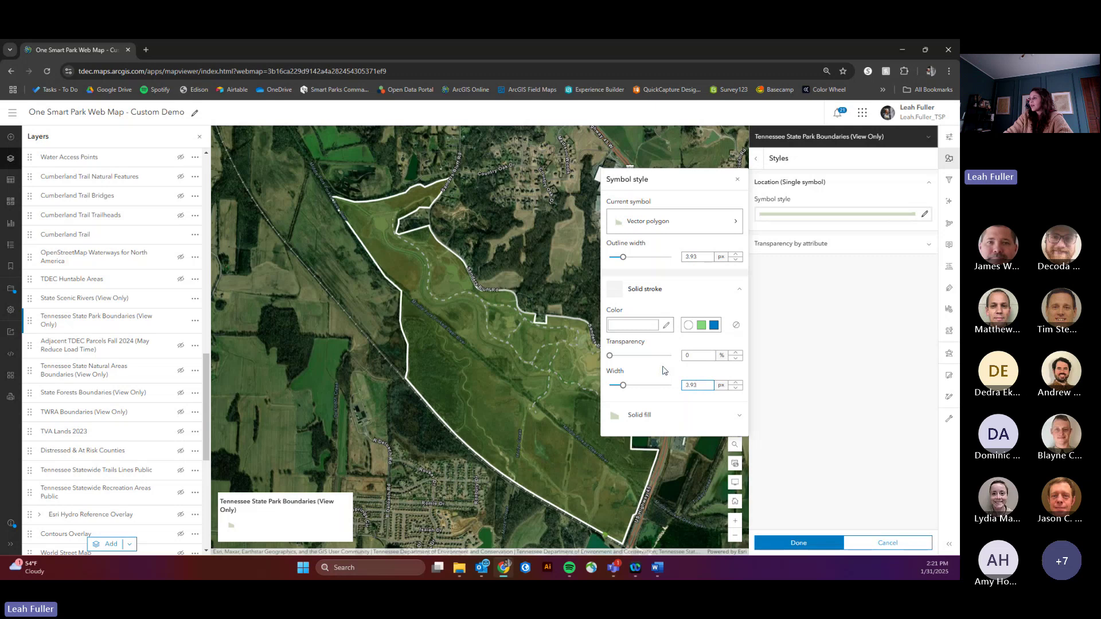
Step: Set the boundary fill to No color
click(664, 419)
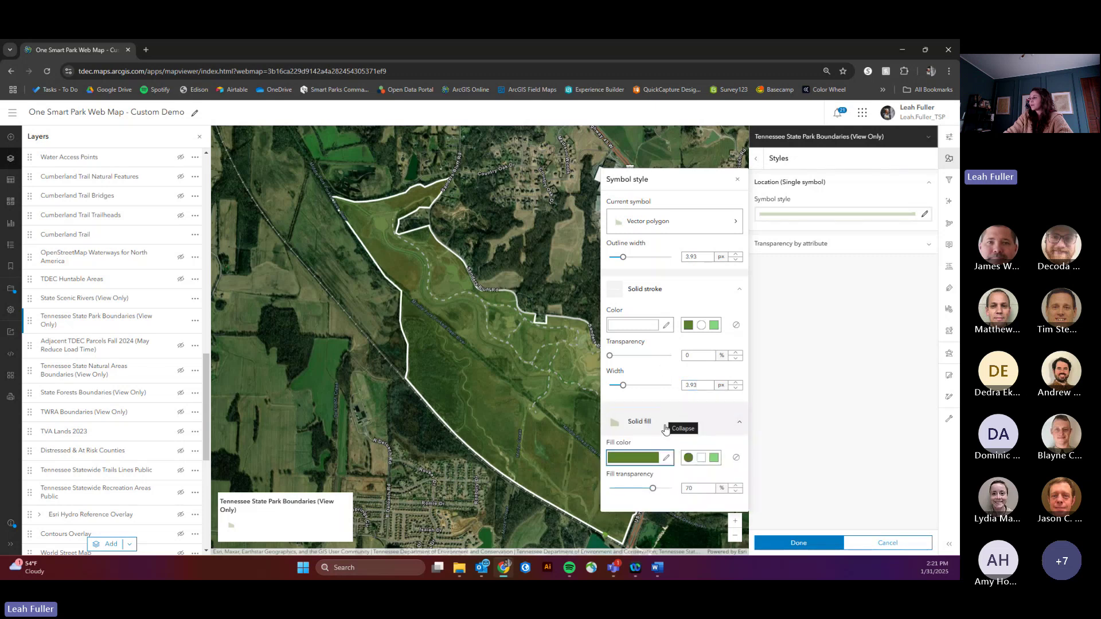
click(737, 459)
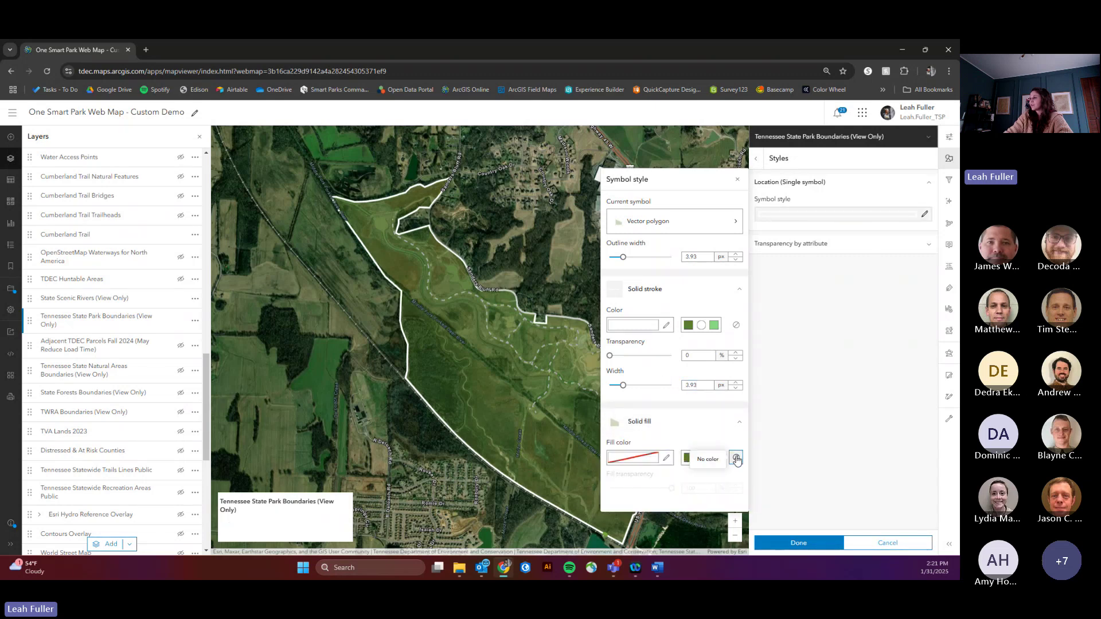
click(737, 179)
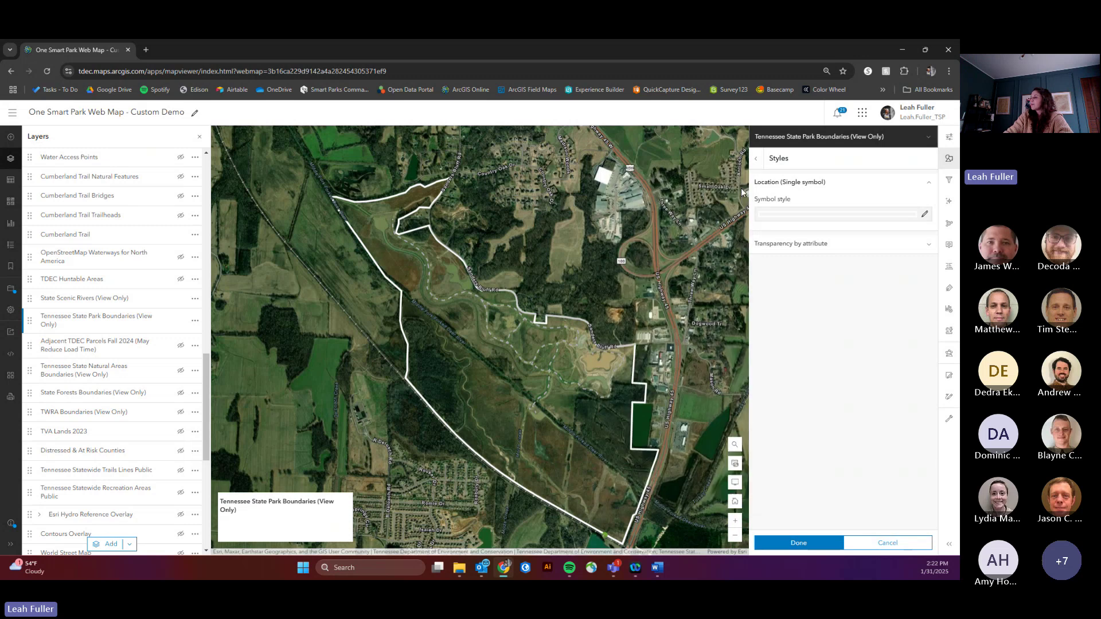
Step: Apply the boundary styling and bring up styles for Tennessee State Park Trails 2024
click(801, 542)
click(802, 543)
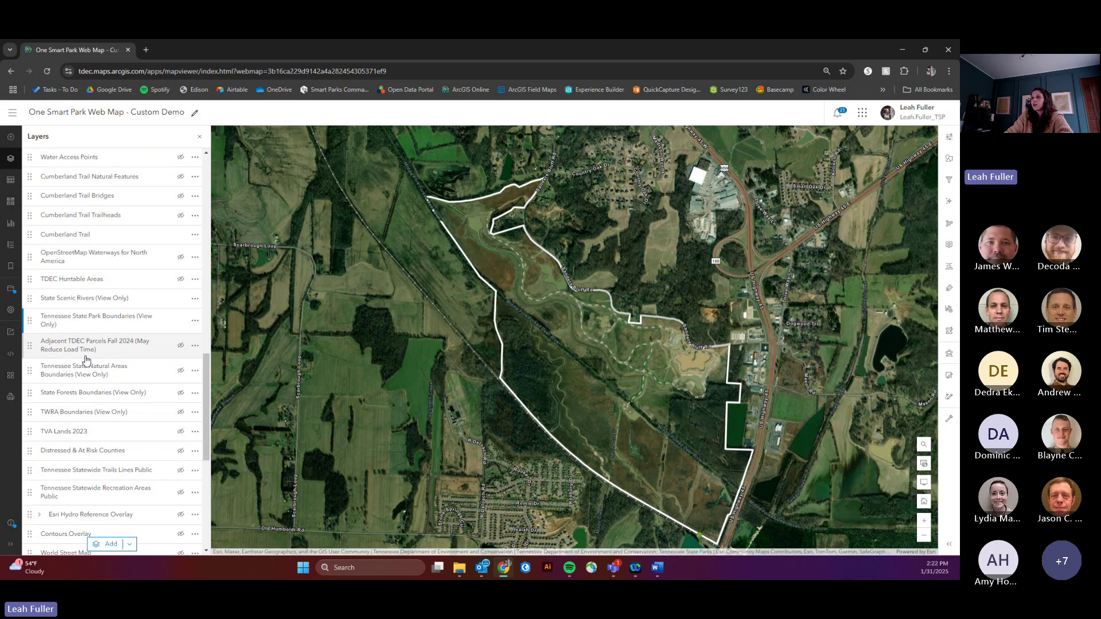
scroll(86, 360, up, 3)
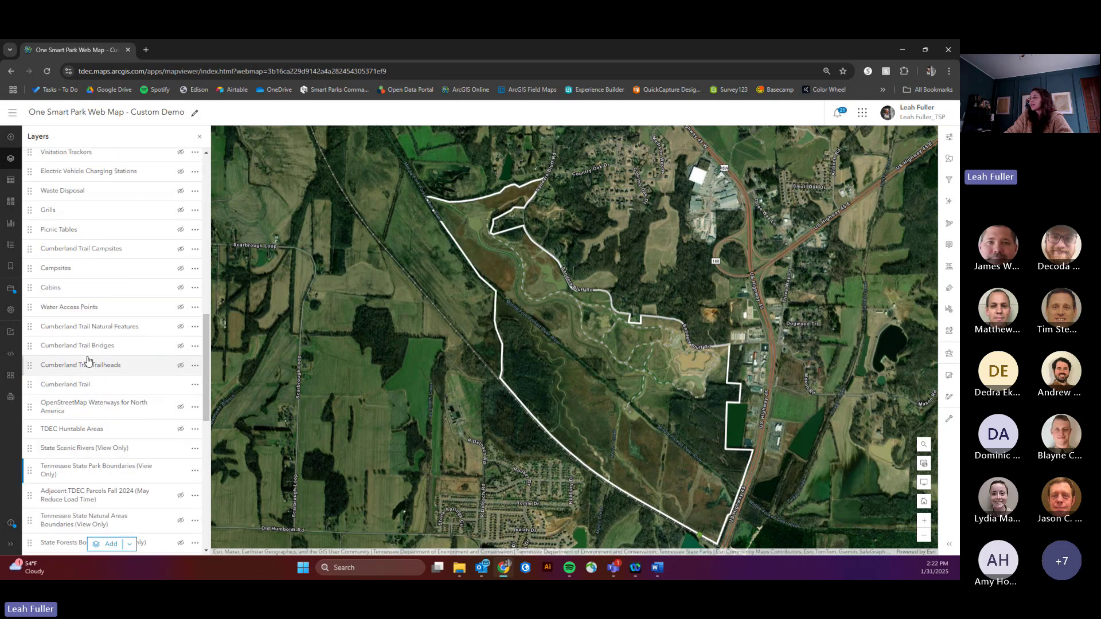
scroll(94, 373, up, 6)
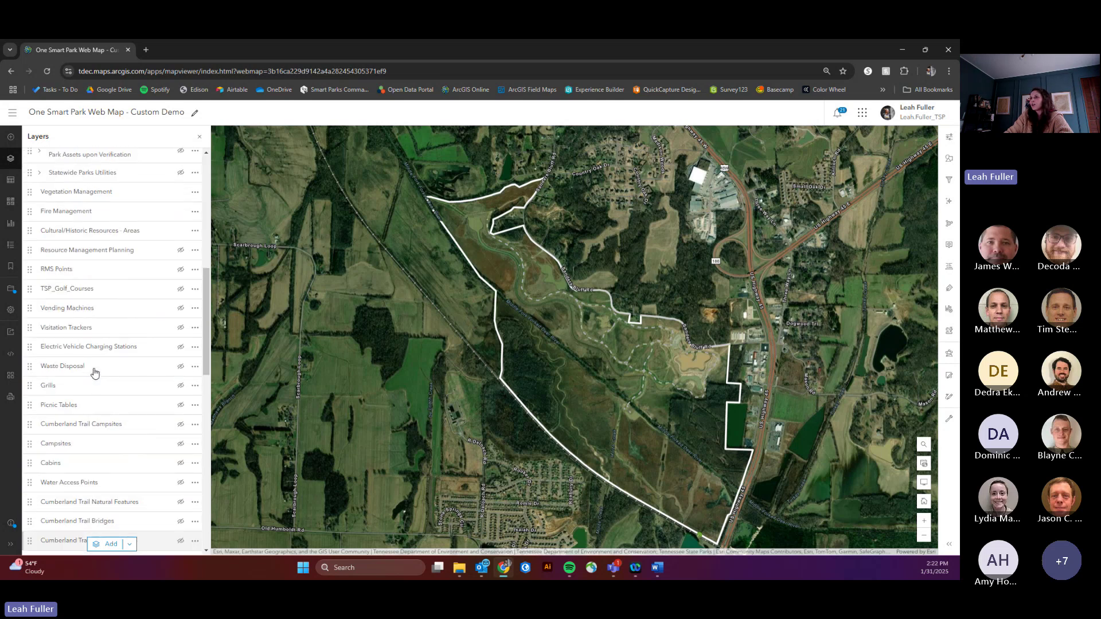
scroll(95, 373, up, 5)
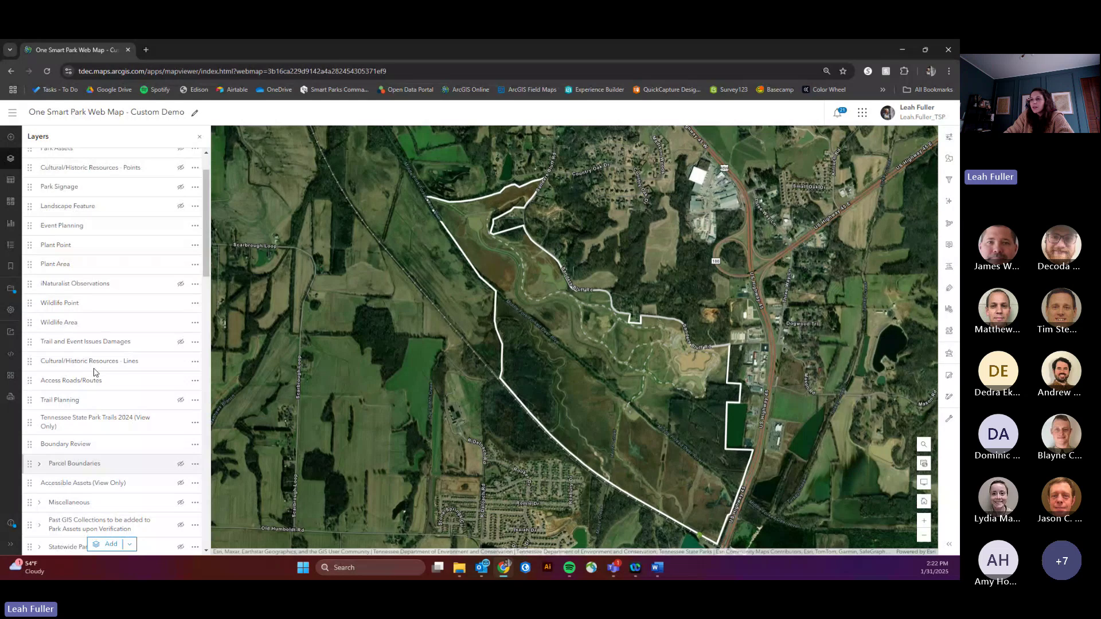
scroll(99, 361, down, 1)
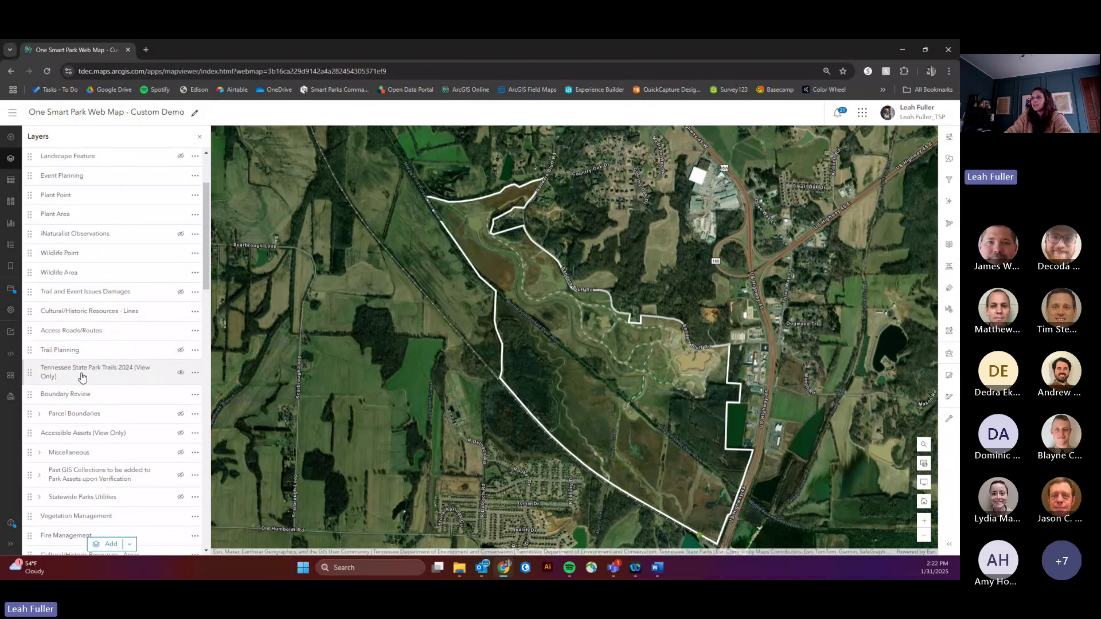
click(97, 375)
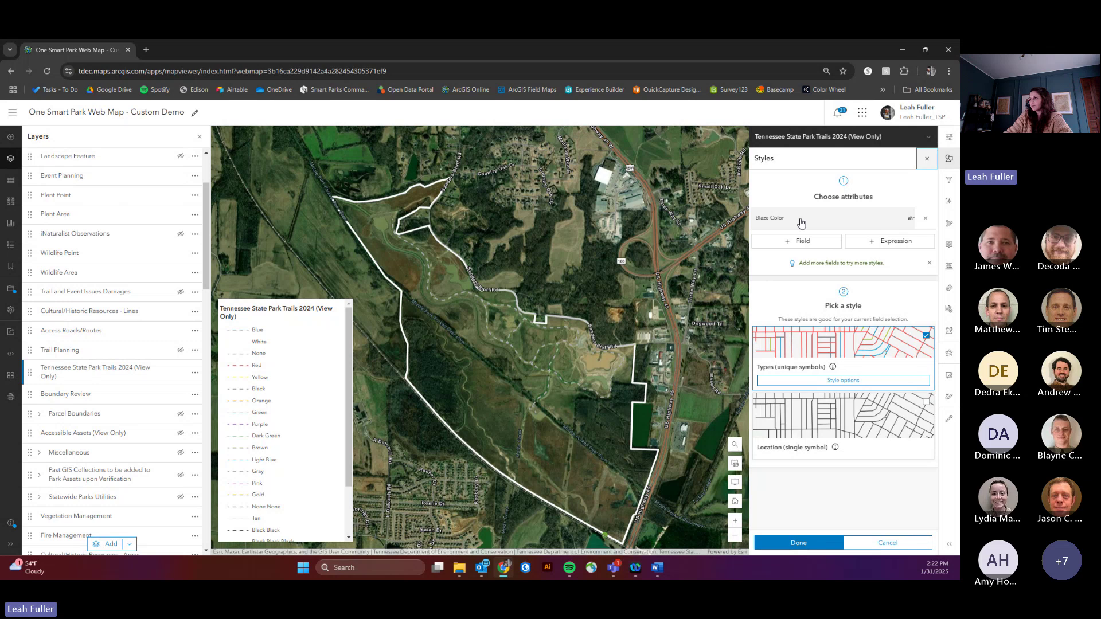
Step: Drop Blaze Color styling and give all trails one dark olive 5.96 px line
click(926, 219)
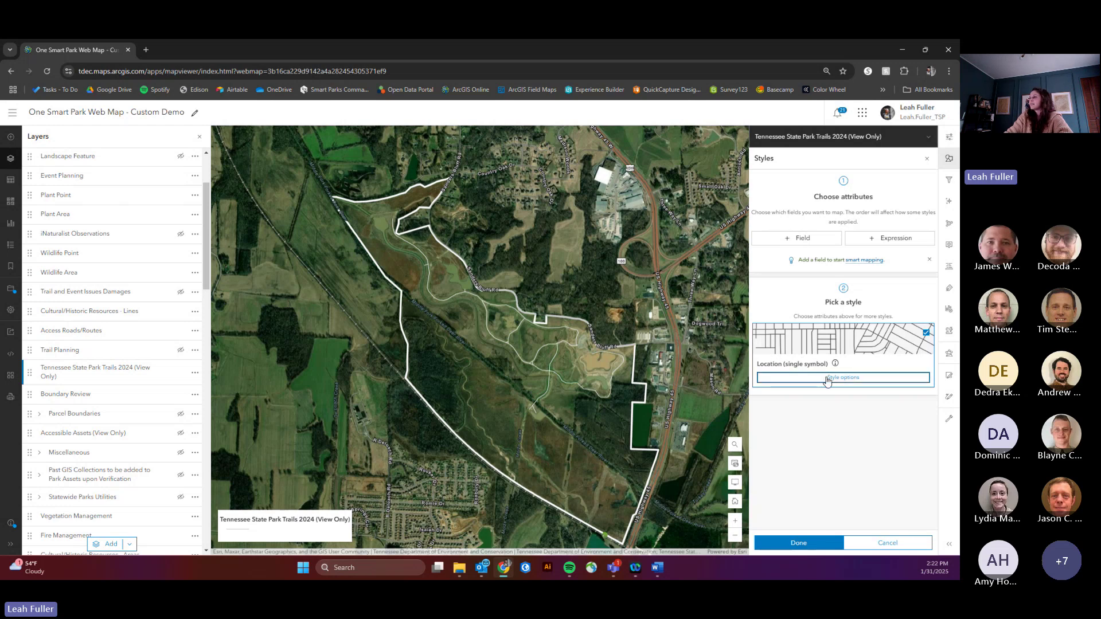
click(826, 378)
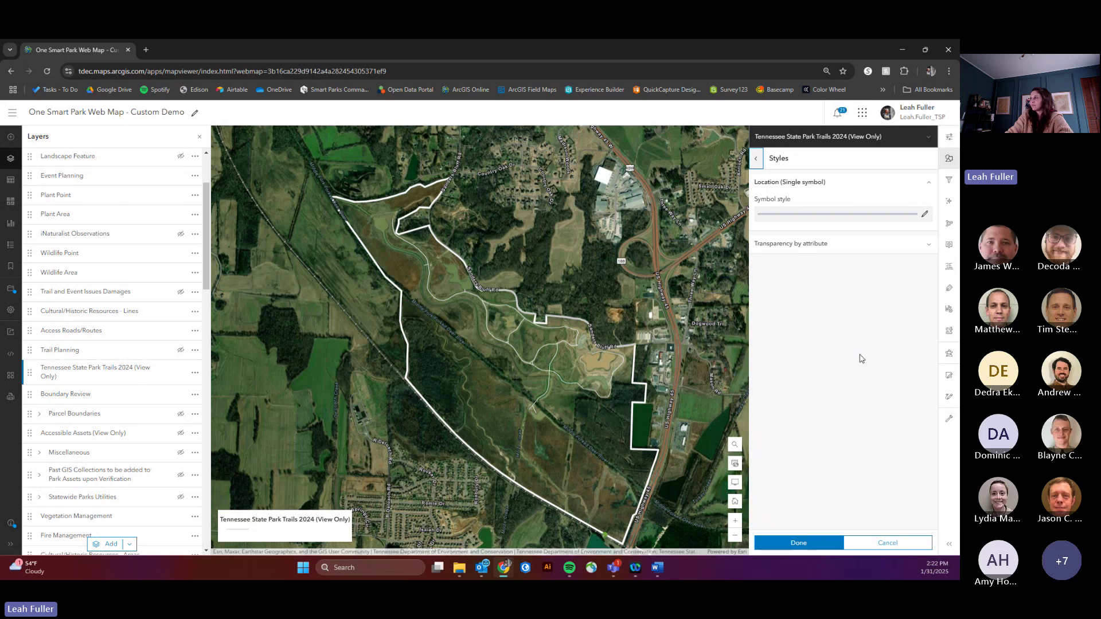
click(925, 216)
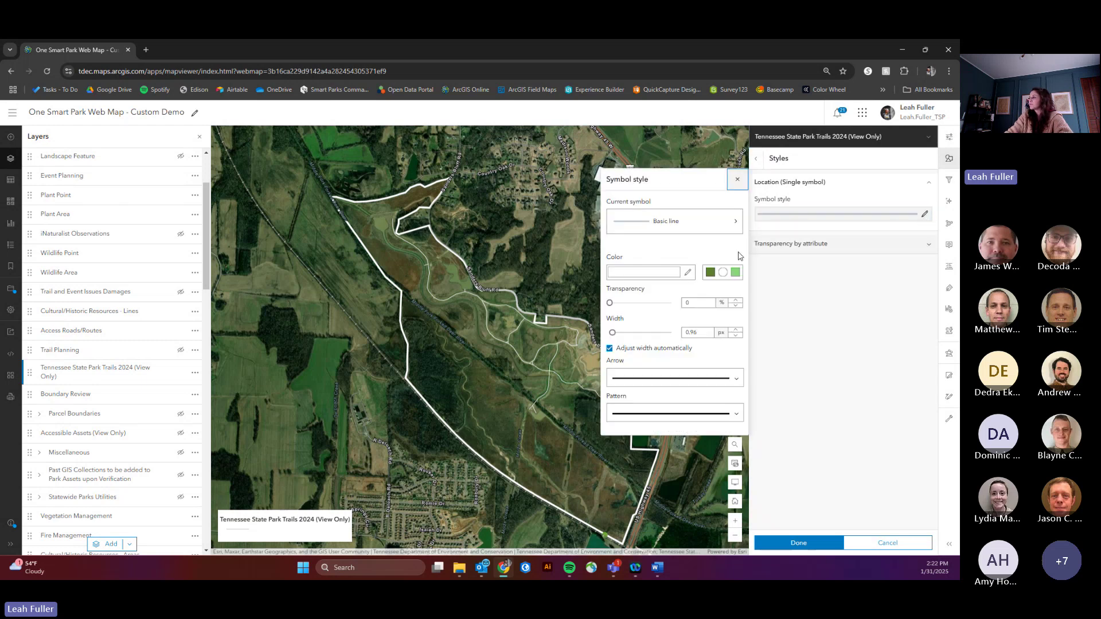
click(687, 273)
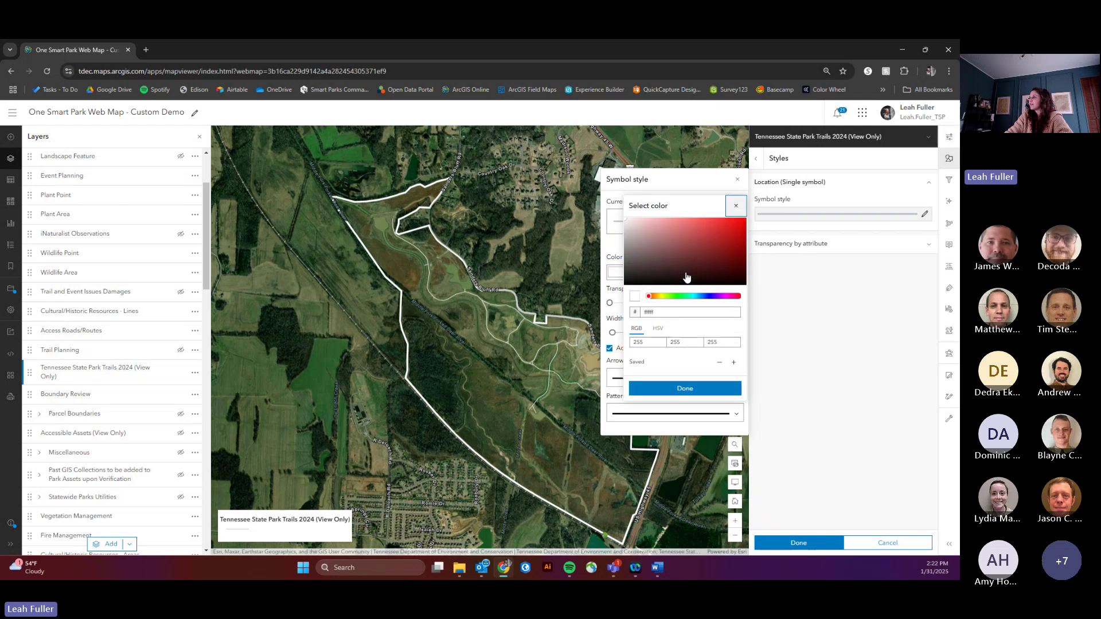
click(658, 259)
click(659, 296)
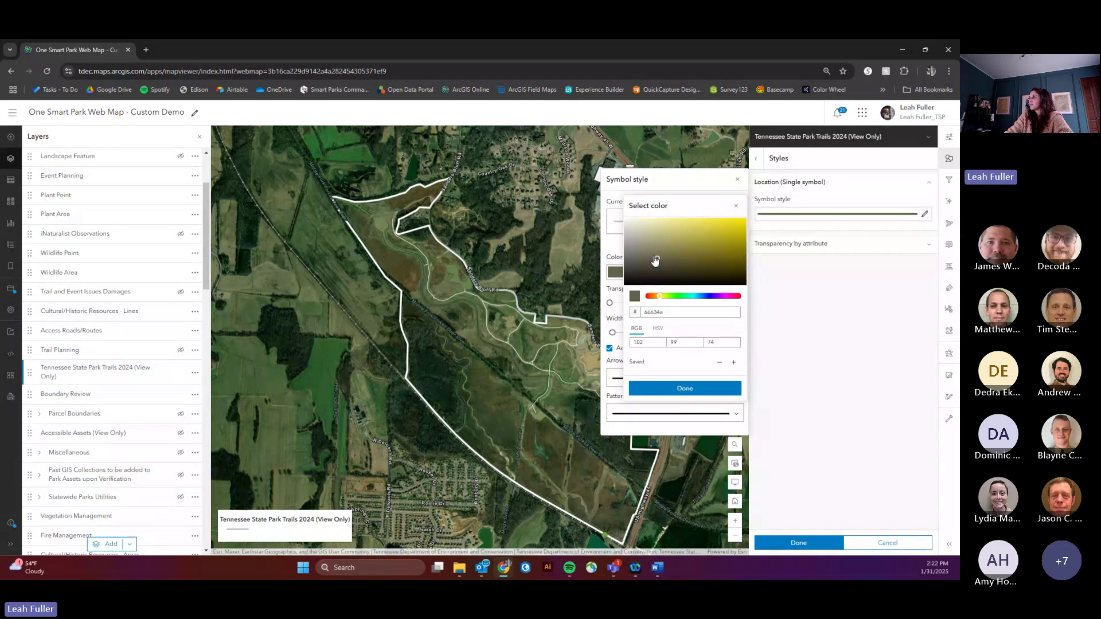
click(666, 391)
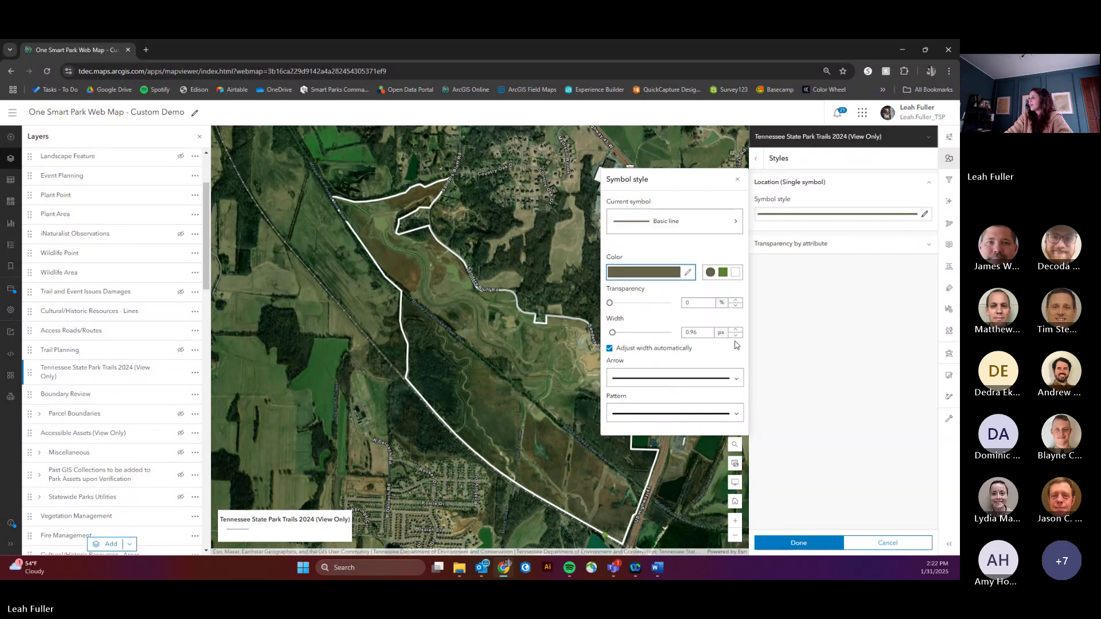
click(736, 331)
click(736, 331)
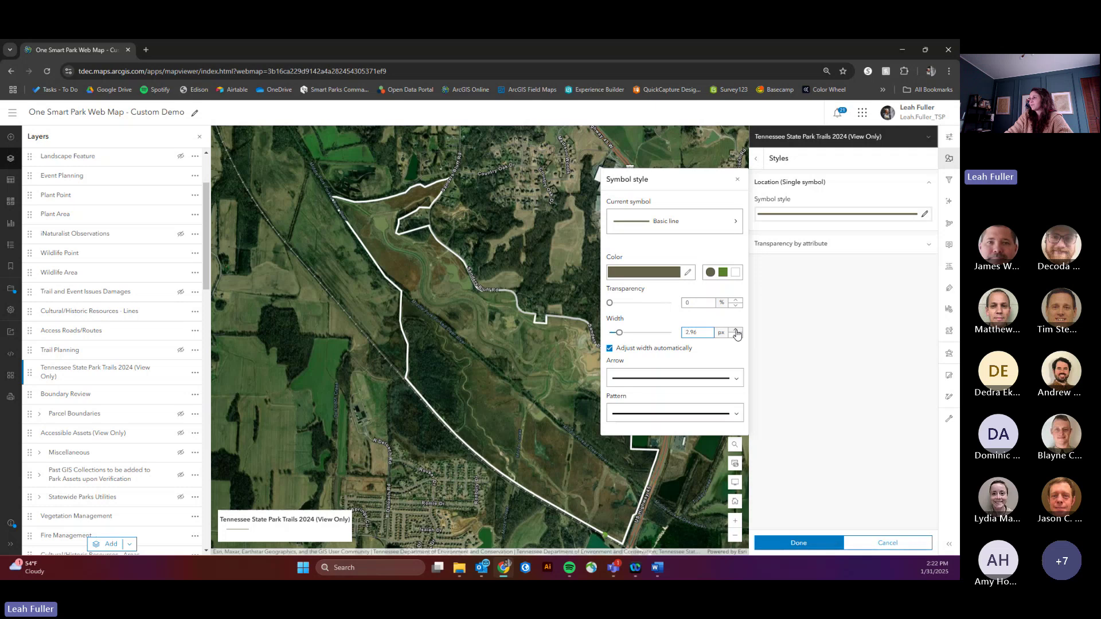
Step: Darken the trail line colour further and apply the trail style
click(689, 276)
click(655, 275)
click(675, 390)
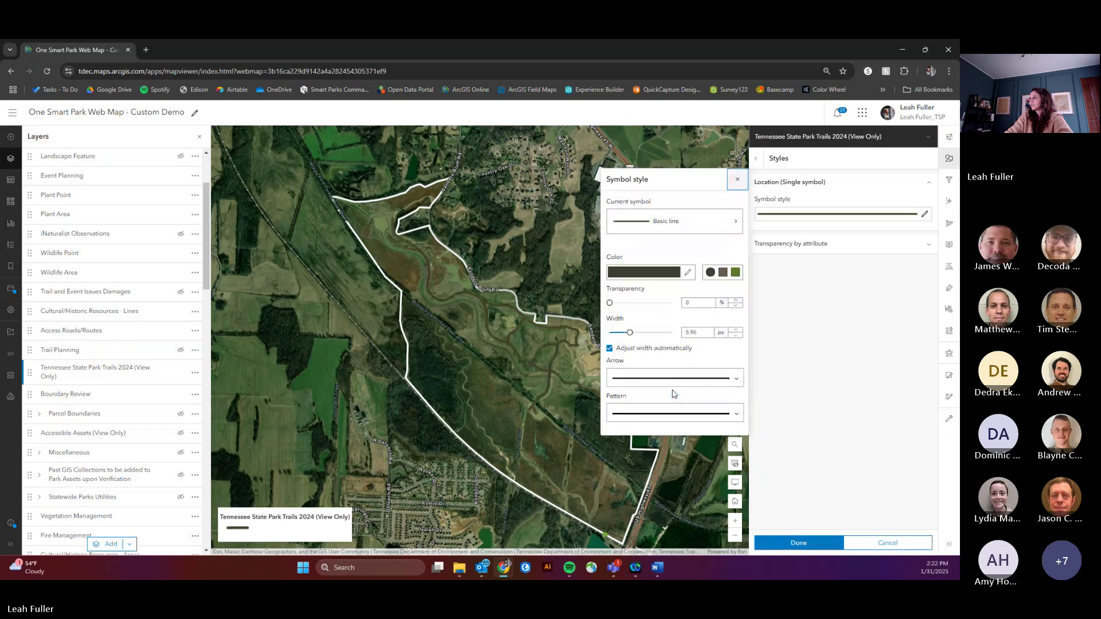
click(738, 179)
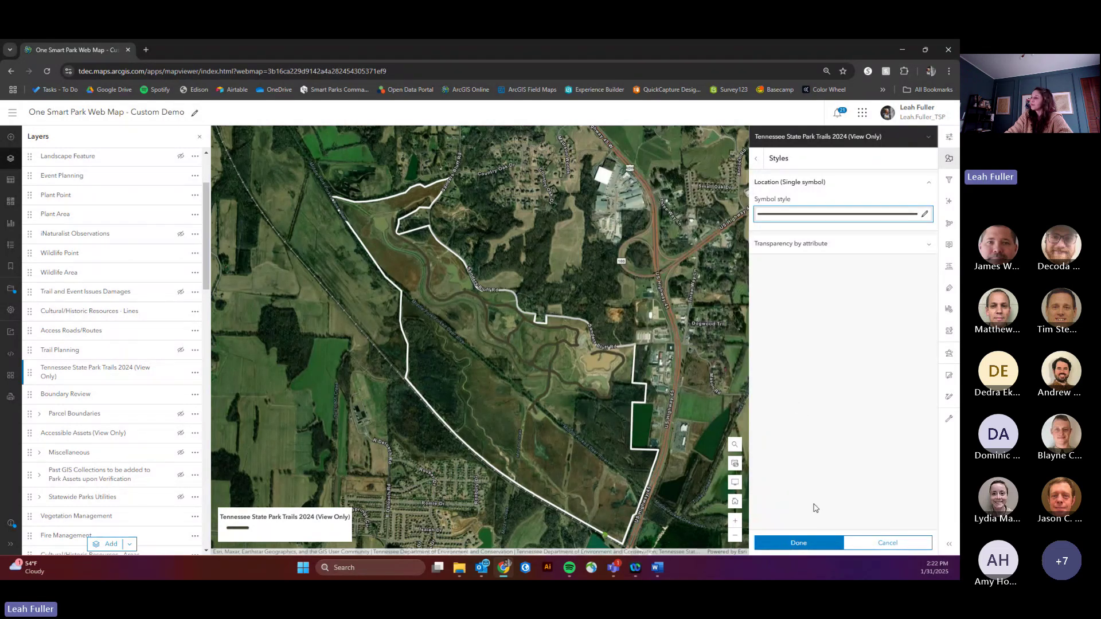
click(805, 537)
click(803, 543)
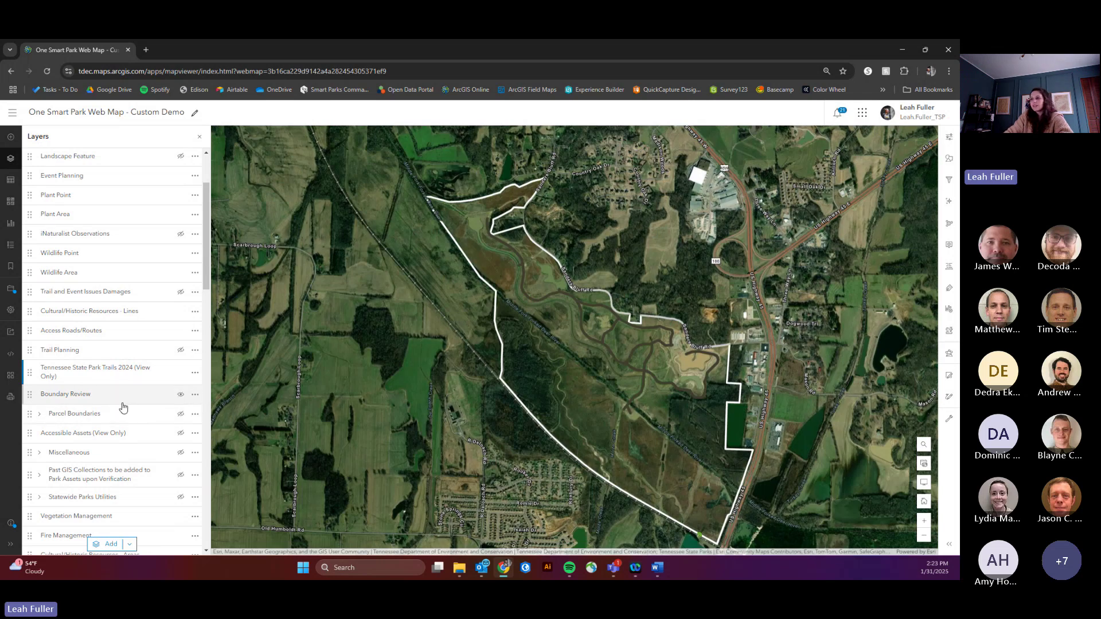
Step: Turn on Resource Management Planning and inspect the Bottomland Hardwoods and Fishing Lake records
scroll(122, 407, down, 1)
scroll(122, 407, down, 3)
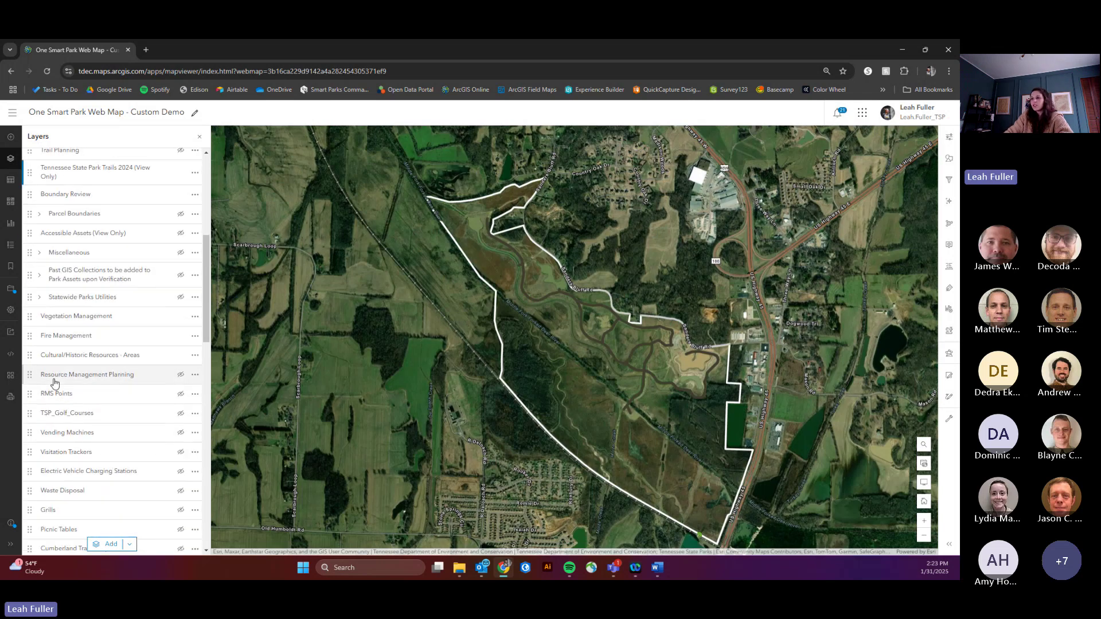
click(180, 376)
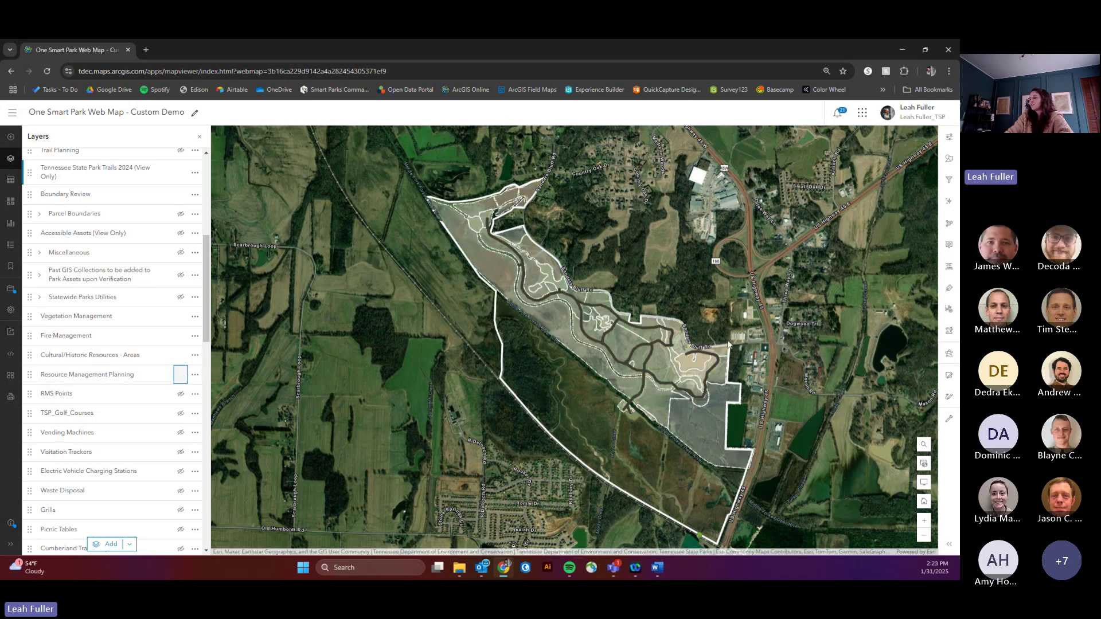
scroll(568, 283, up, 3)
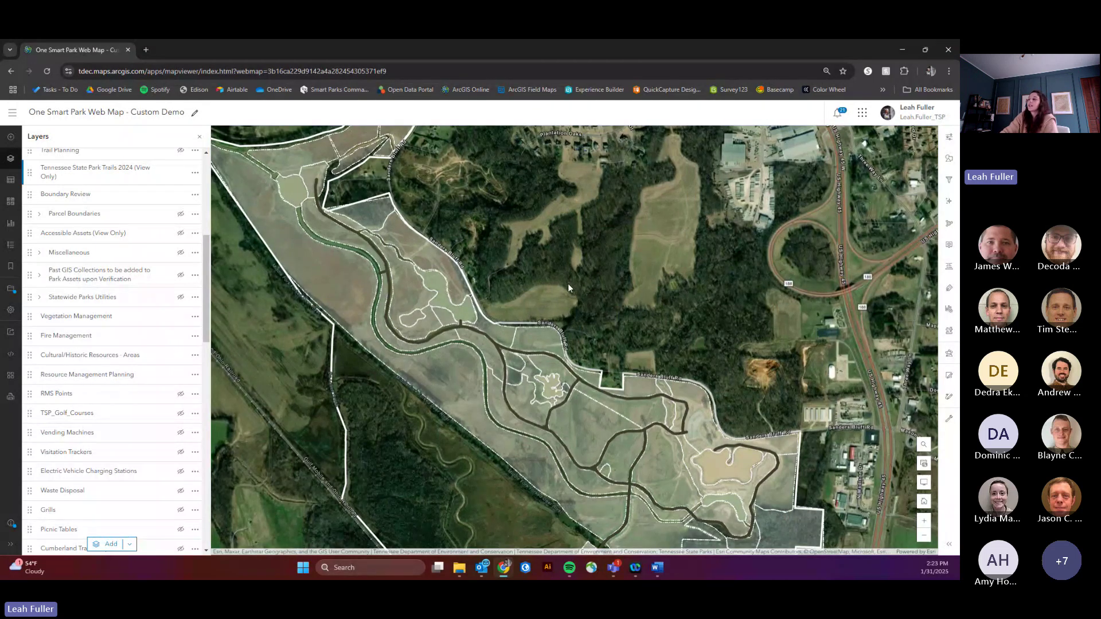
click(621, 433)
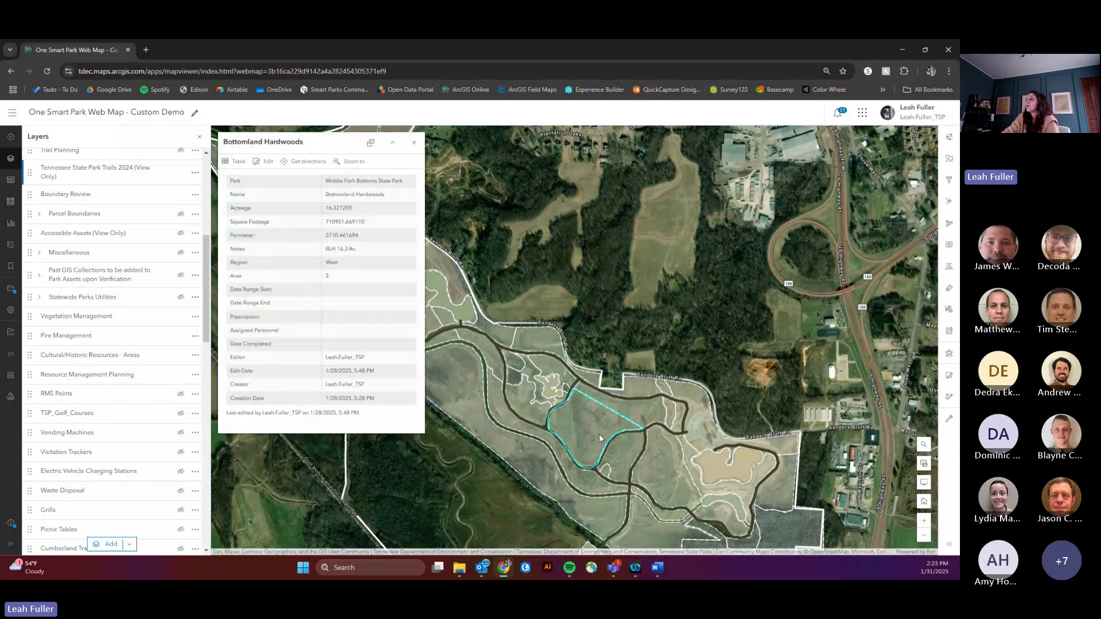
click(718, 470)
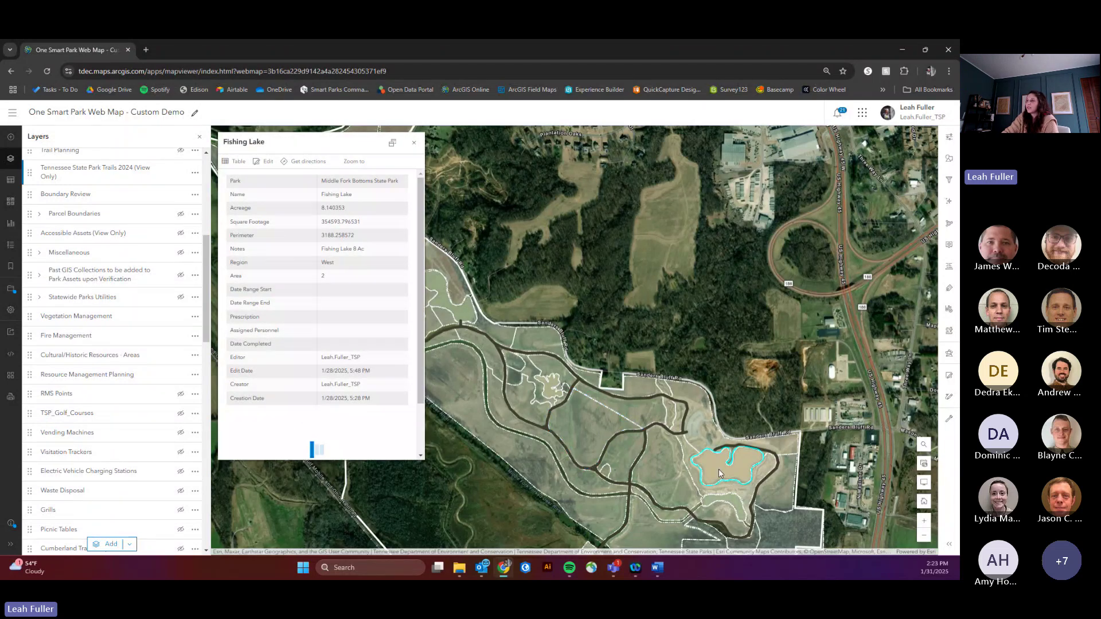
click(413, 143)
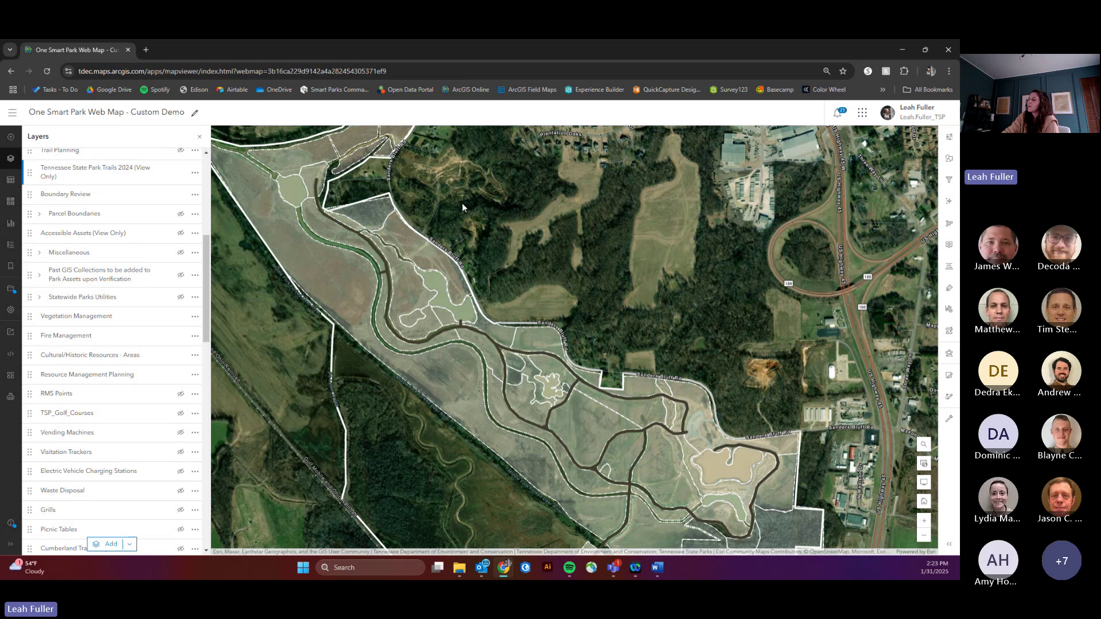
Step: Reframe the map around the whole park and bring up Resource Management Planning styles
scroll(463, 208, down, 3)
drag(463, 208, 500, 276)
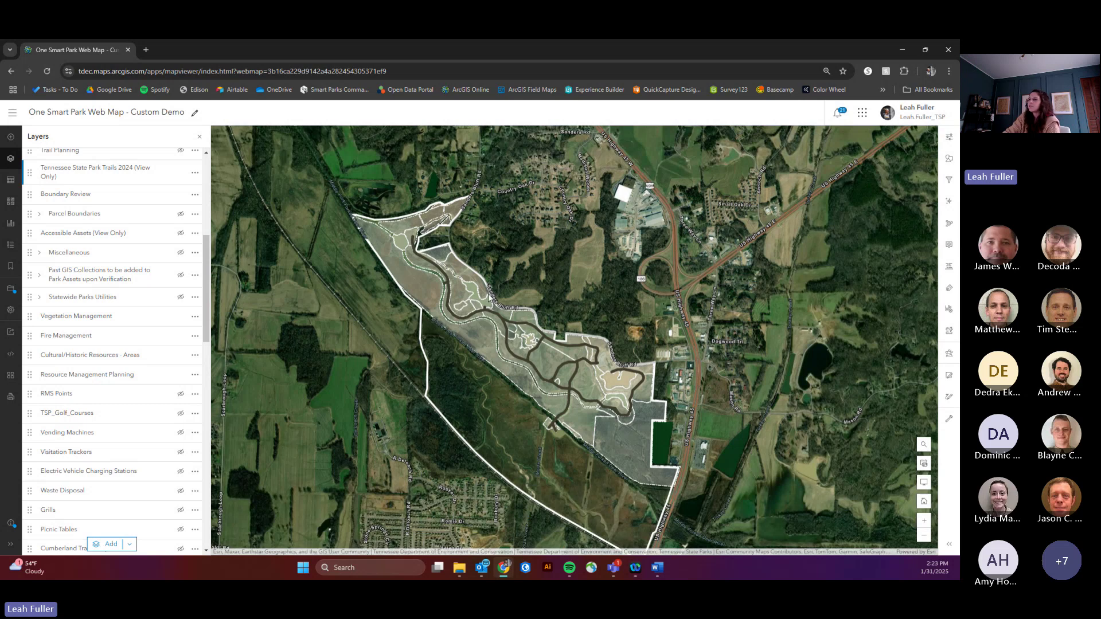
click(80, 380)
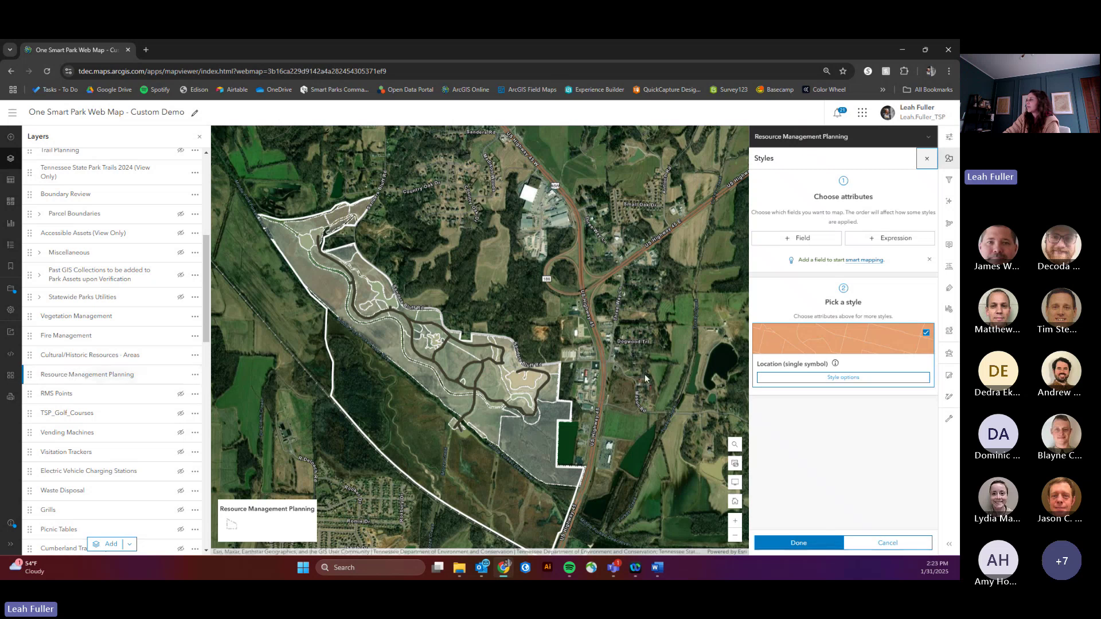
Step: Style the Resource Management Planning areas by the Name field as Types (unique symbols)
click(813, 245)
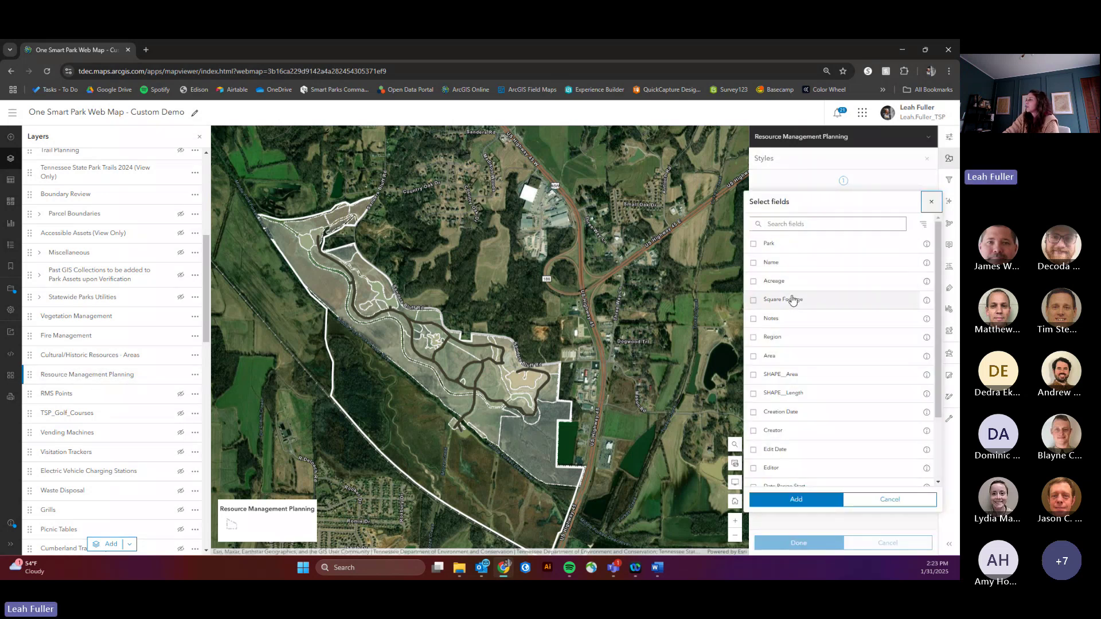
click(772, 287)
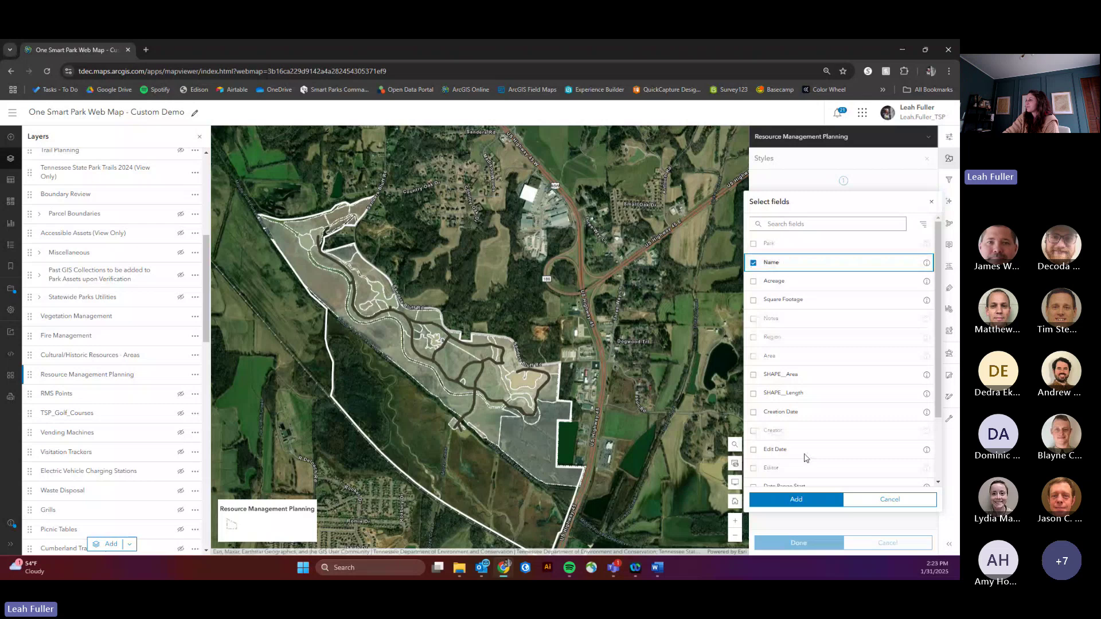
click(805, 504)
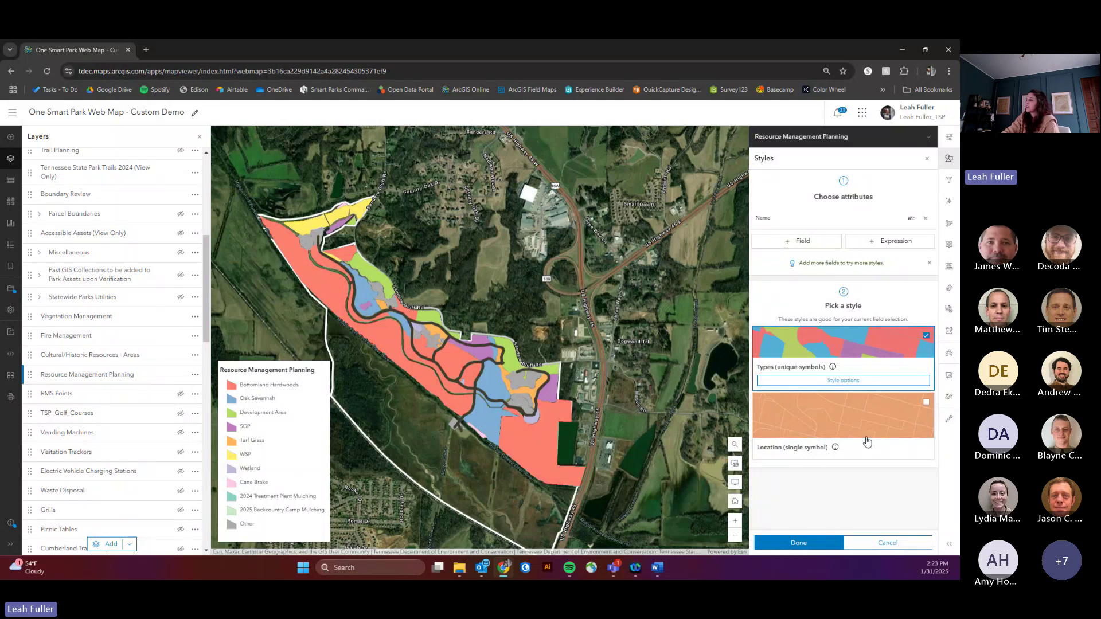
Step: In the unique-value style options, select all 13 values grouped under Other
click(843, 381)
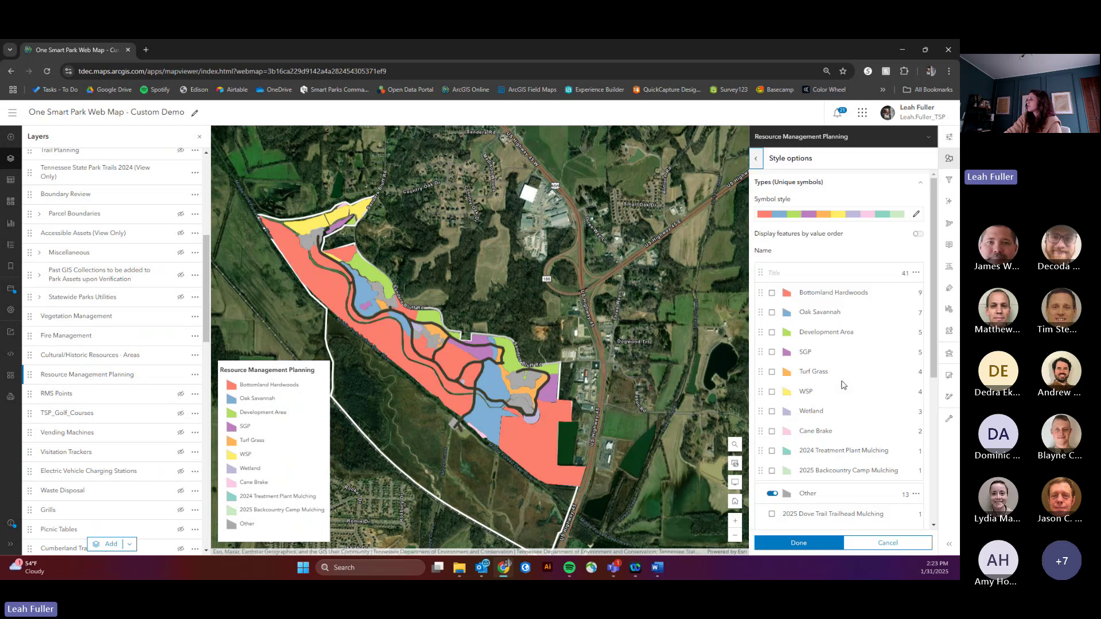
scroll(846, 389, down, 2)
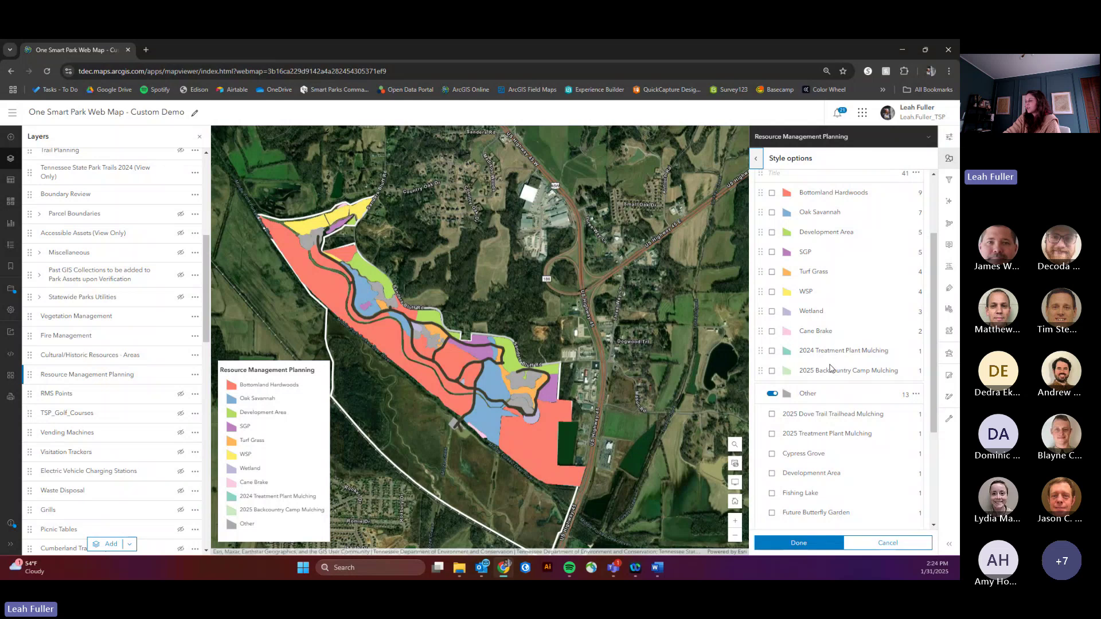
scroll(831, 368, down, 3)
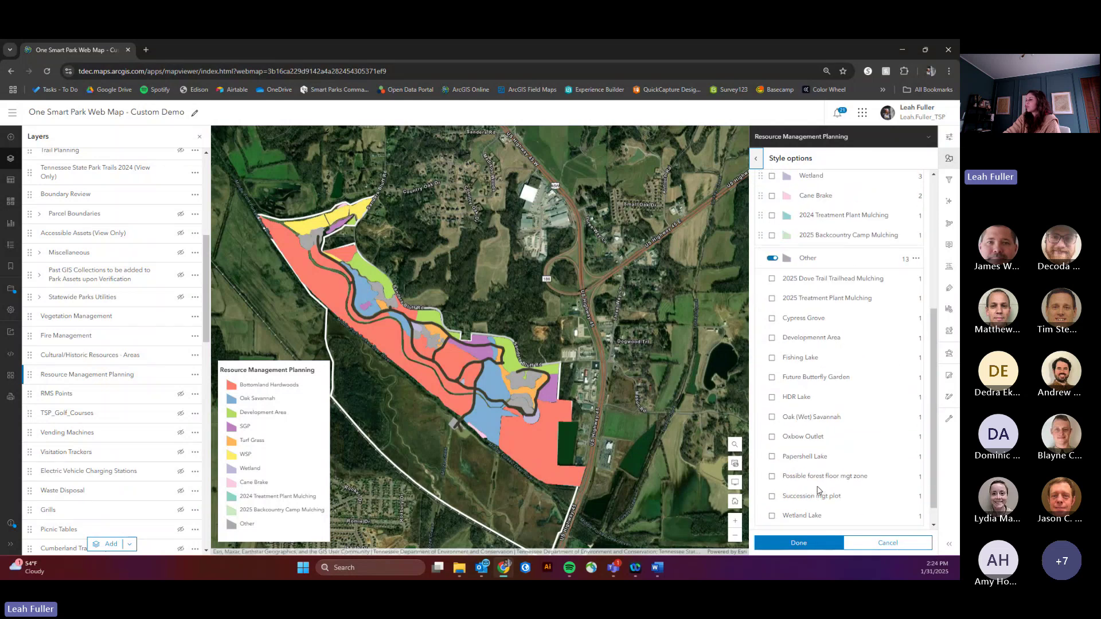
scroll(819, 491, down, 1)
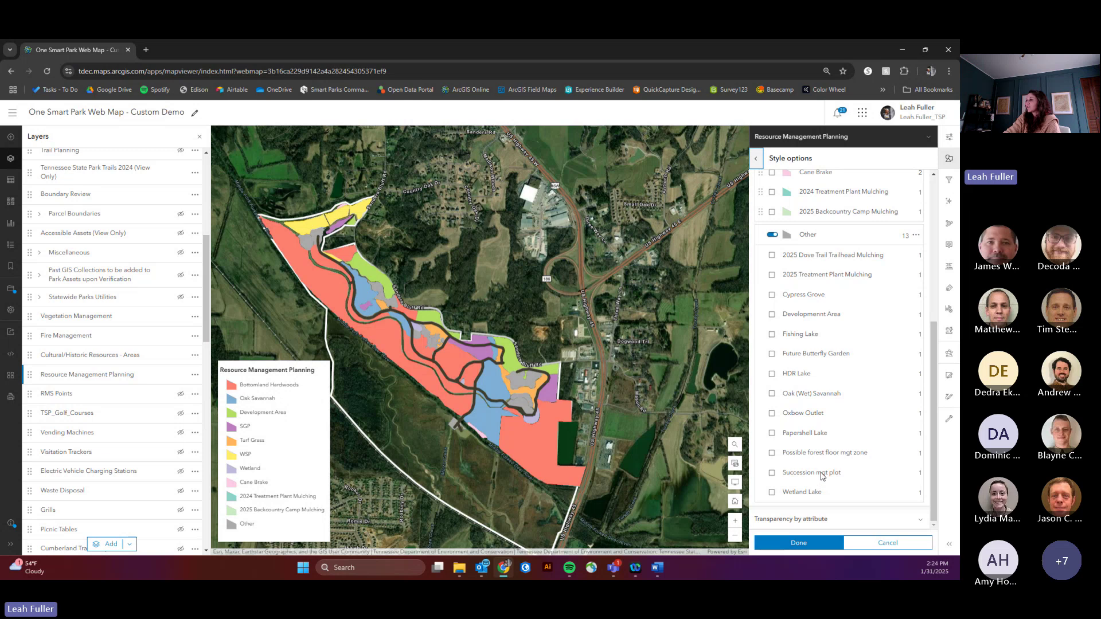
scroll(881, 377, up, 2)
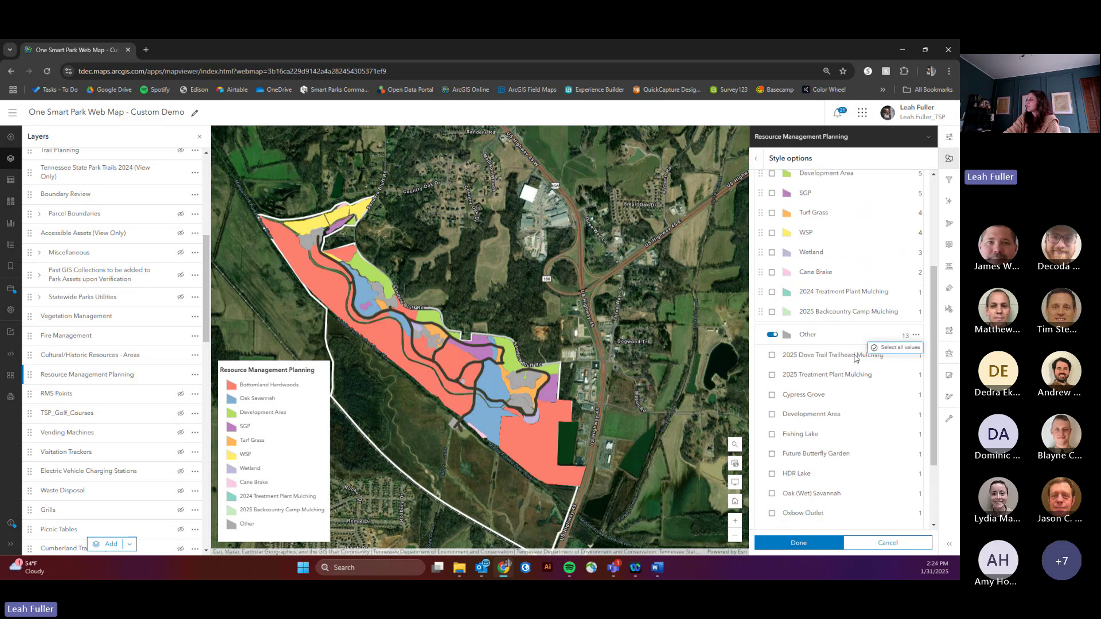
click(898, 349)
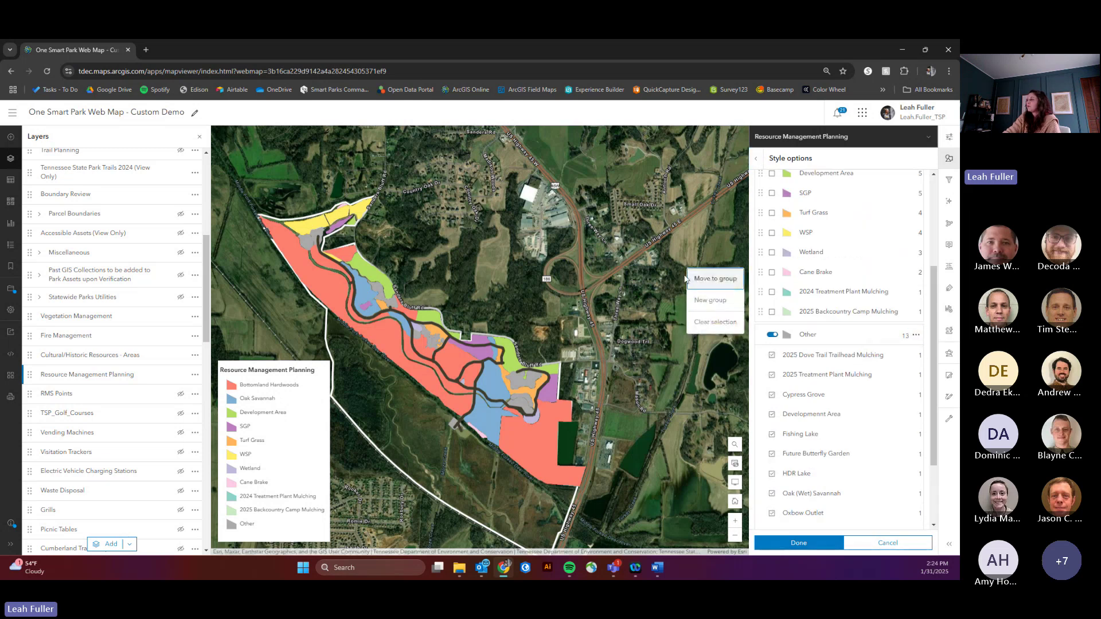
scroll(859, 285, up, 3)
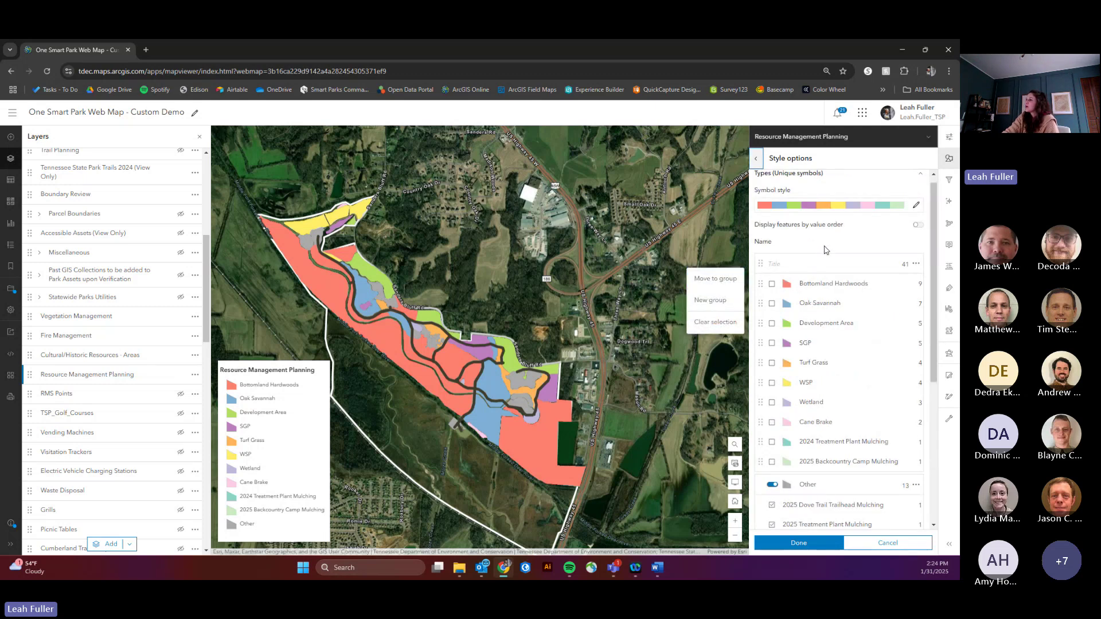
Step: Review the Bottomland Hardwoods fill colour and leave it unchanged
key(Escape)
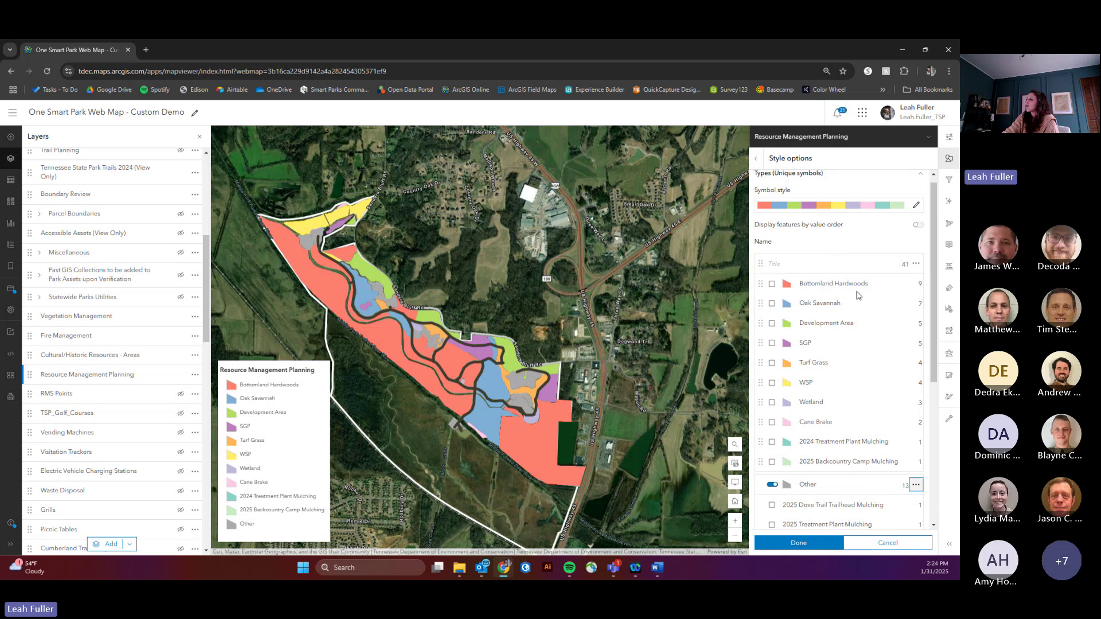
click(787, 285)
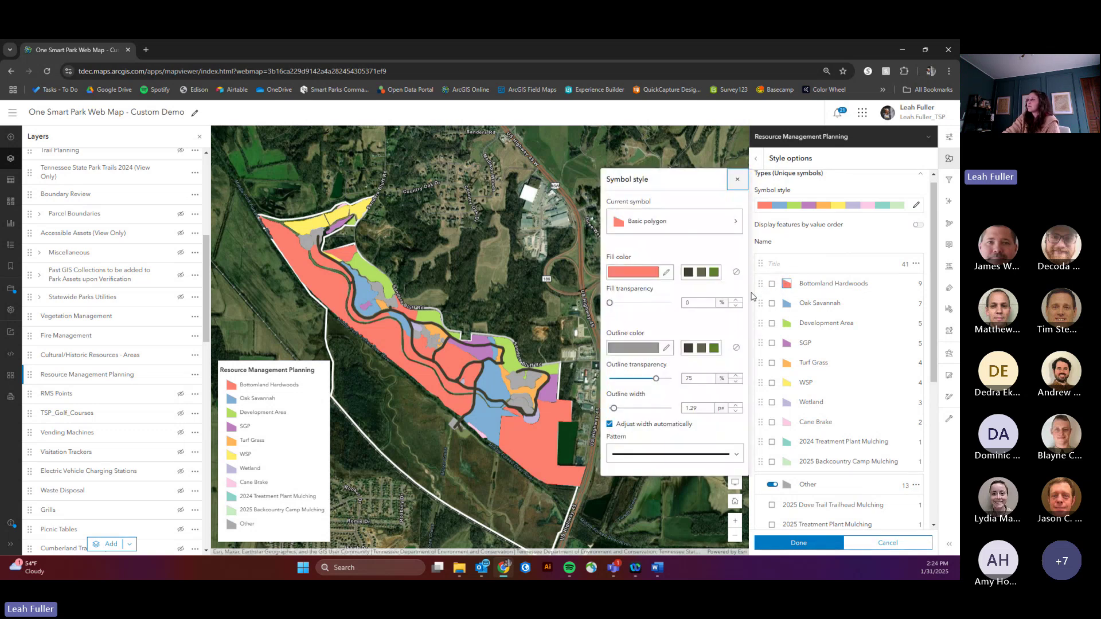
click(667, 273)
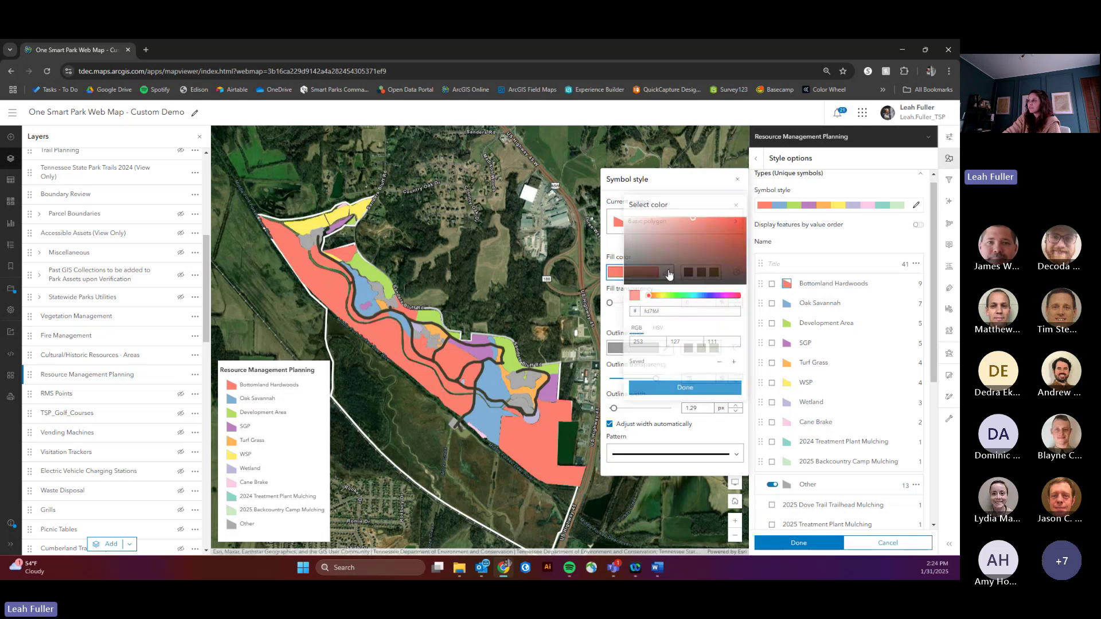
click(735, 209)
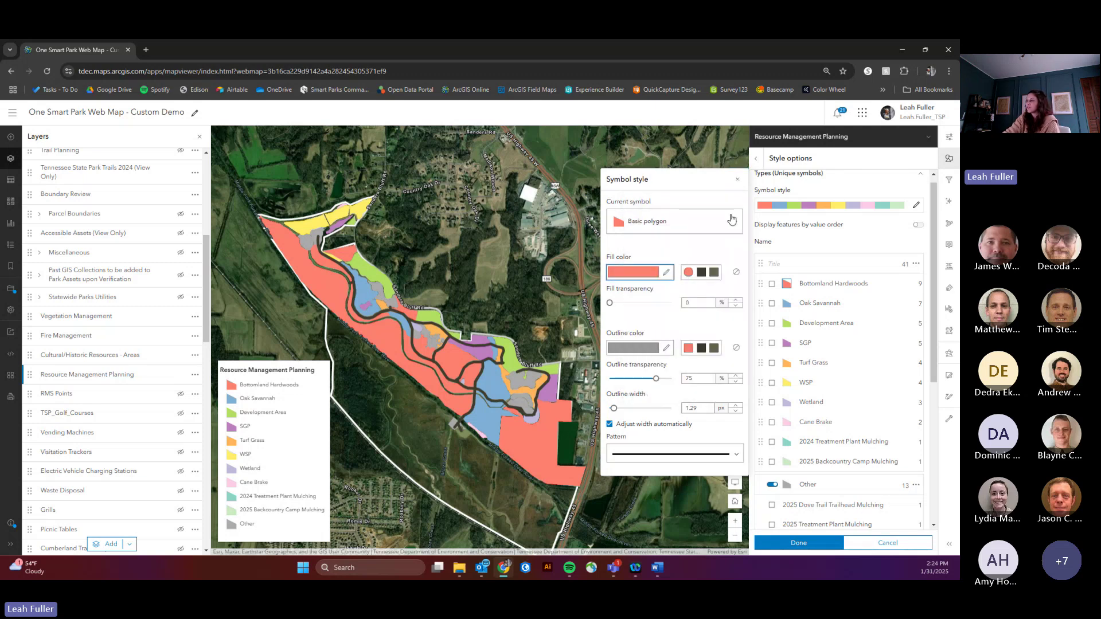
click(738, 179)
Step: Review the colour ramp for all categories without changes, then show the layer's Properties
scroll(888, 222, up, 1)
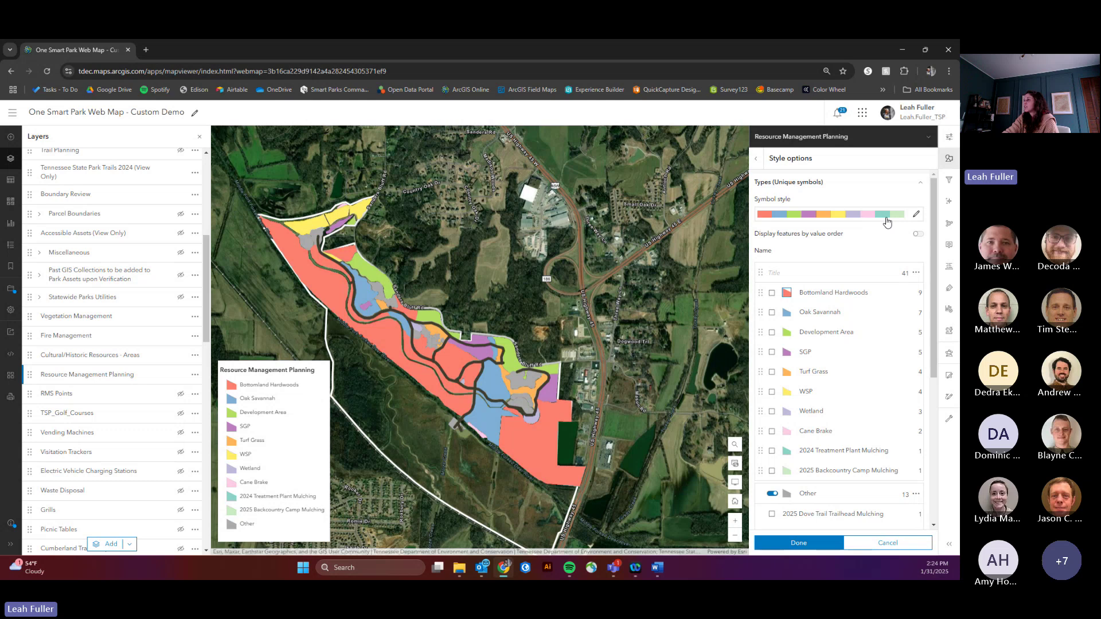
click(916, 214)
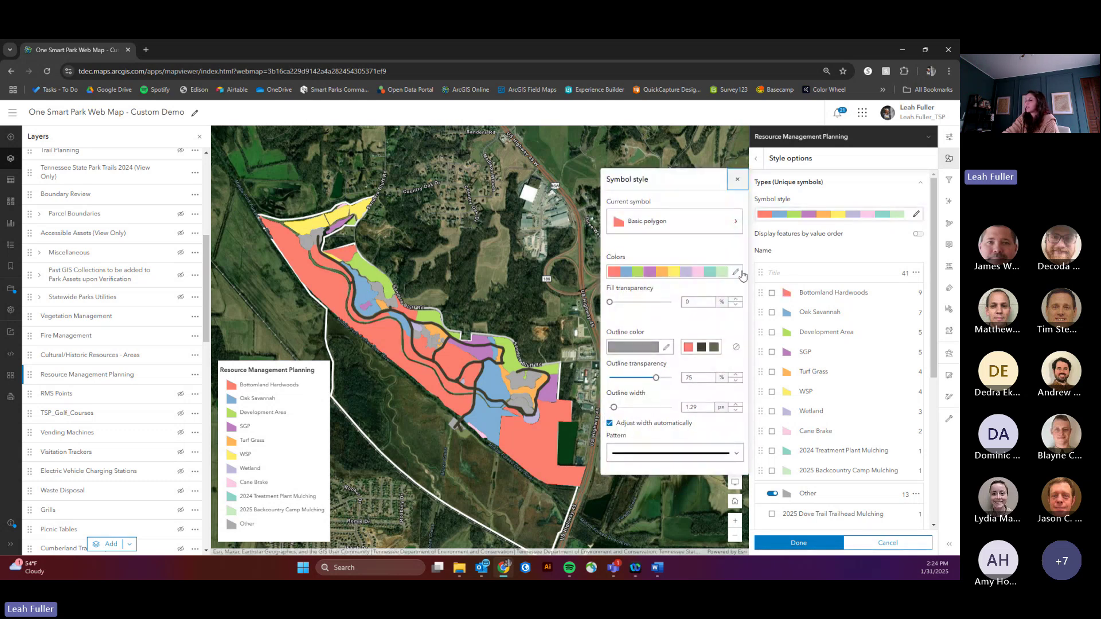
click(736, 272)
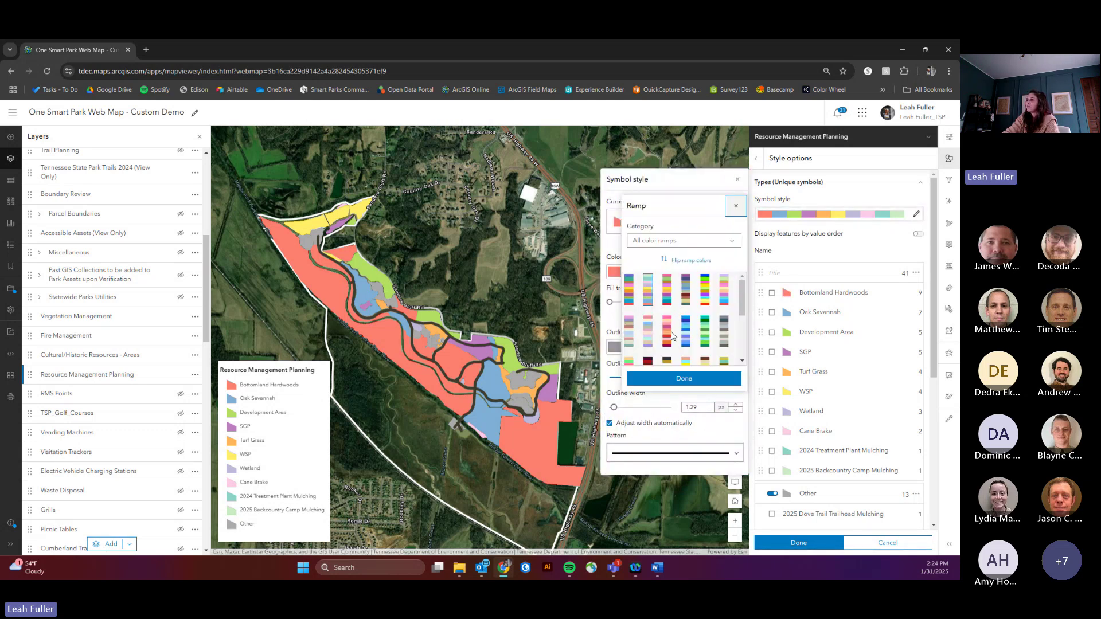
click(736, 208)
click(738, 179)
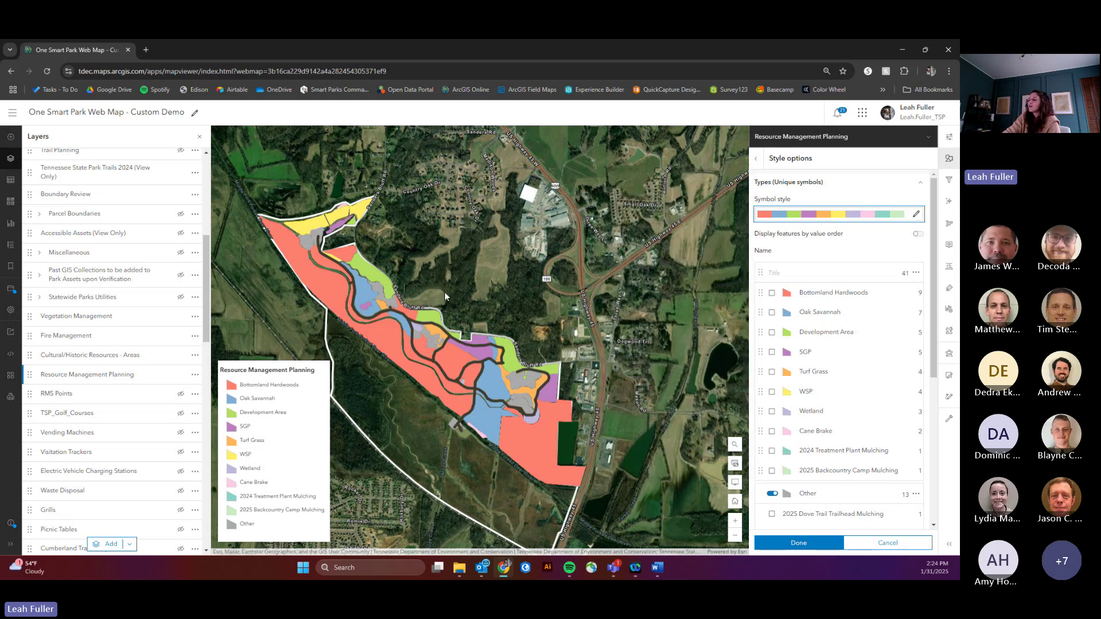
drag(445, 297, 482, 297)
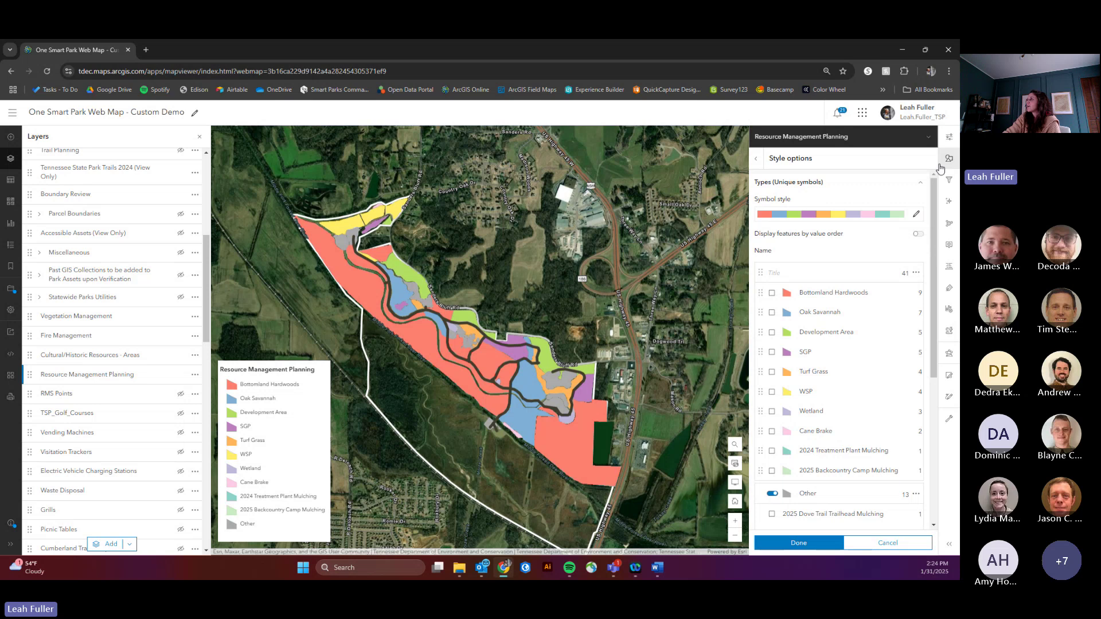
click(949, 136)
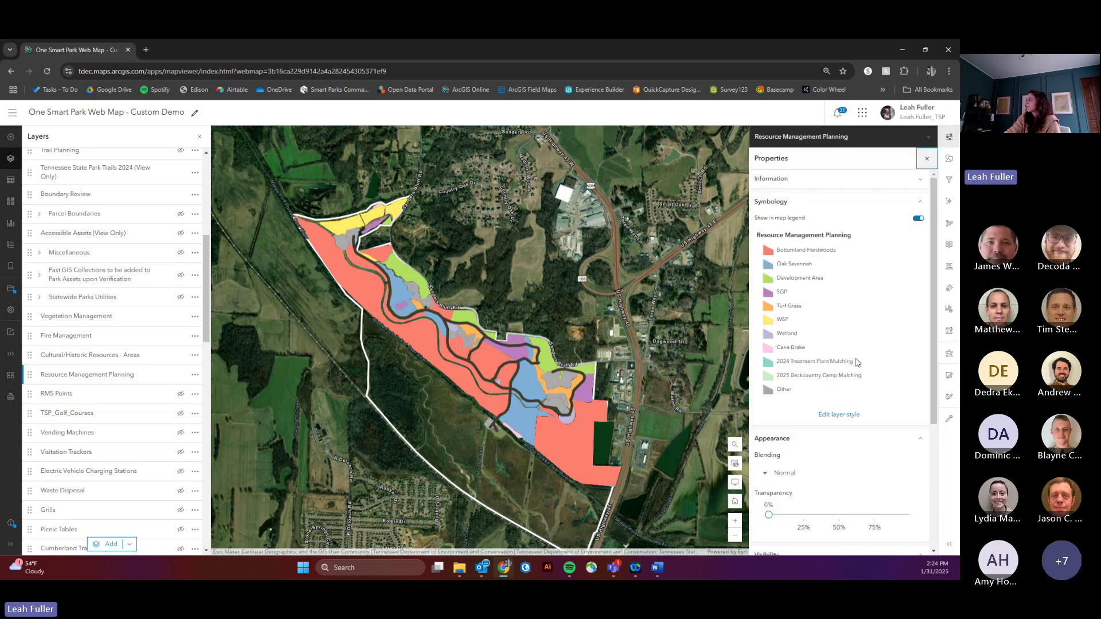
Step: Set the Resource Management Planning layer's transparency to 61% and recentre the parcels
scroll(859, 360, down, 3)
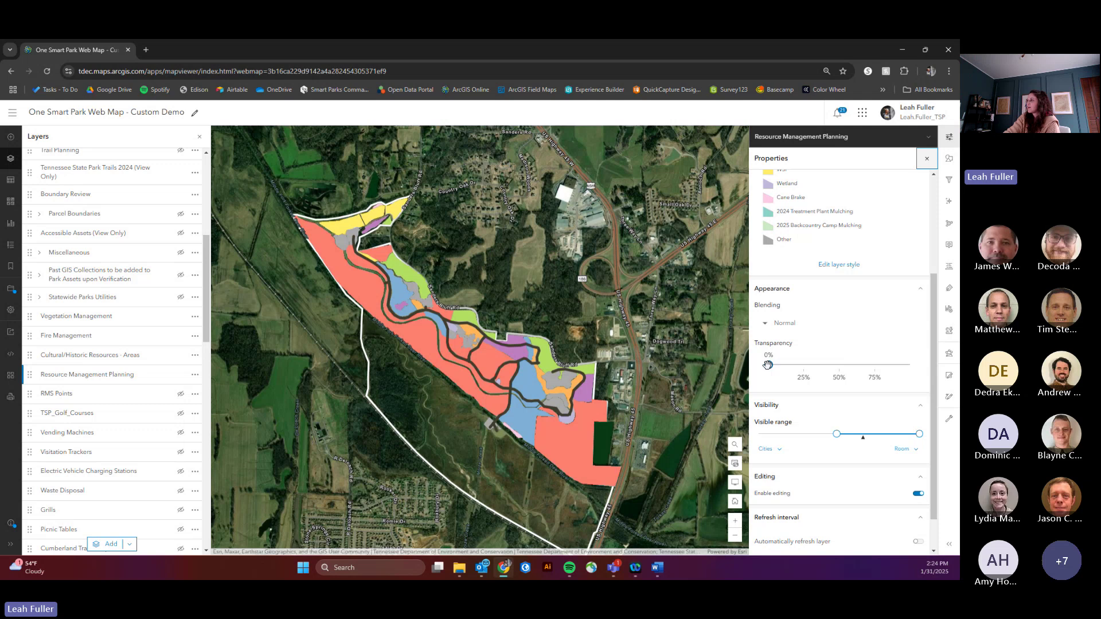
drag(768, 365, 855, 364)
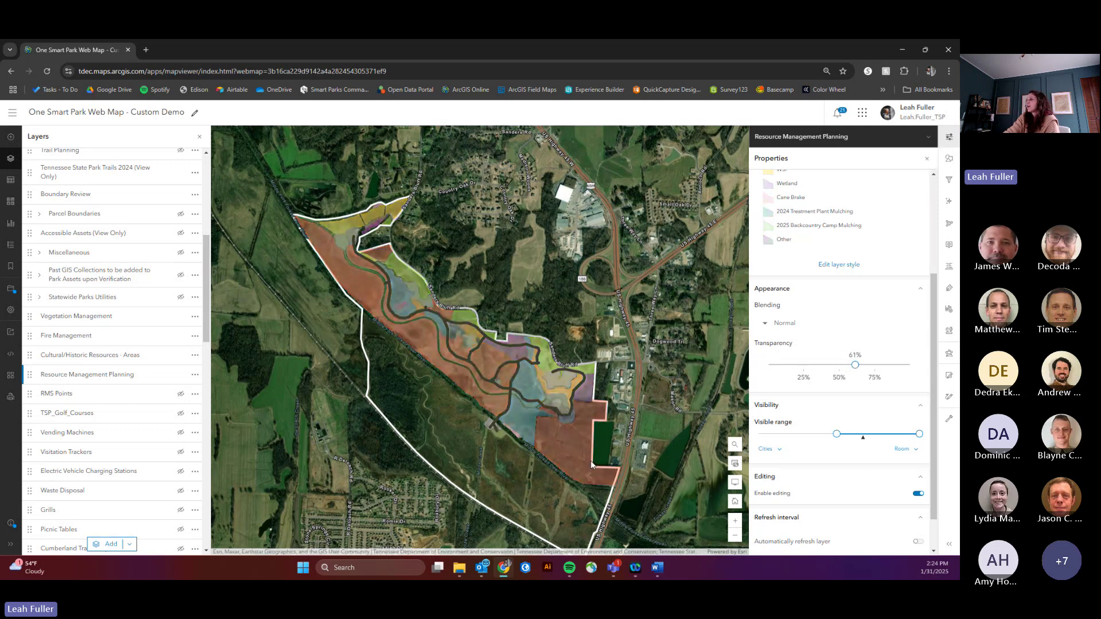
scroll(591, 465, up, 2)
scroll(591, 464, up, 3)
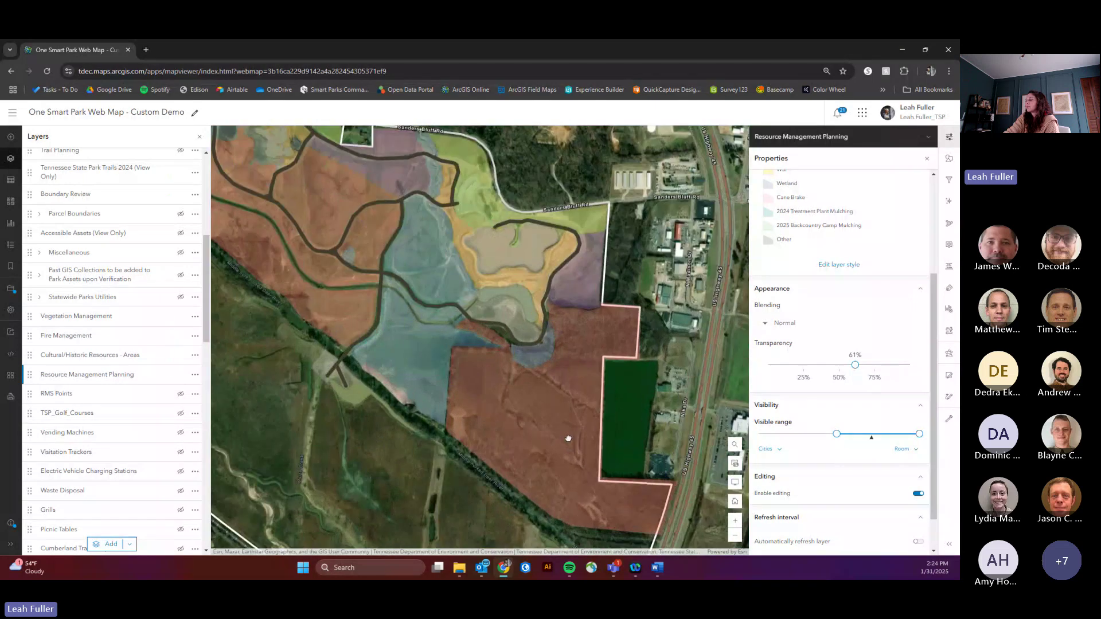
scroll(597, 446, down, 3)
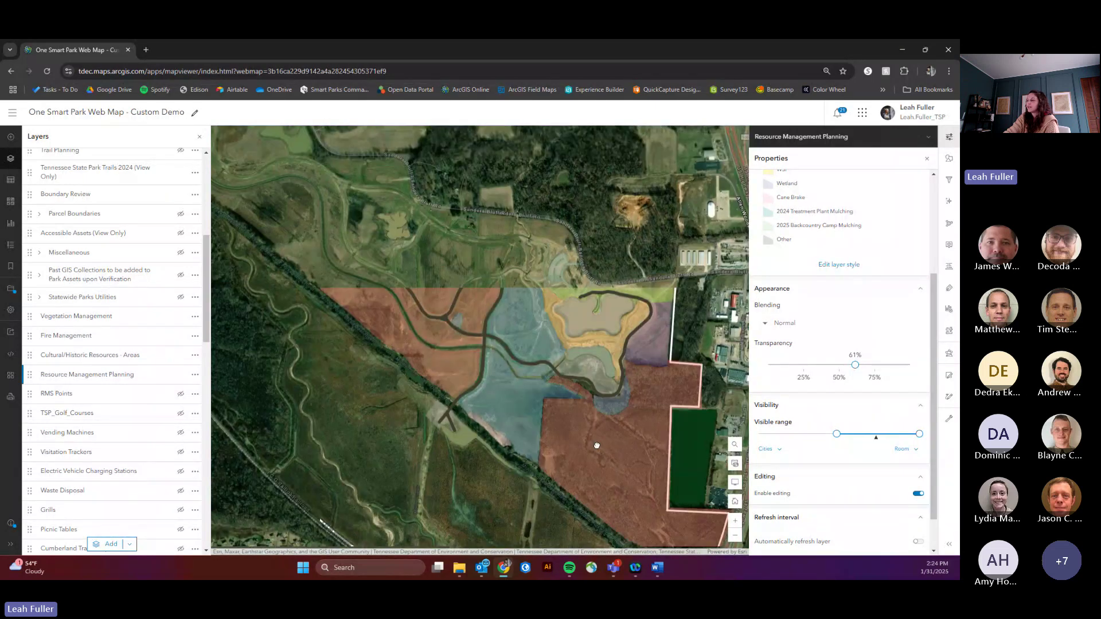
drag(511, 339, 515, 298)
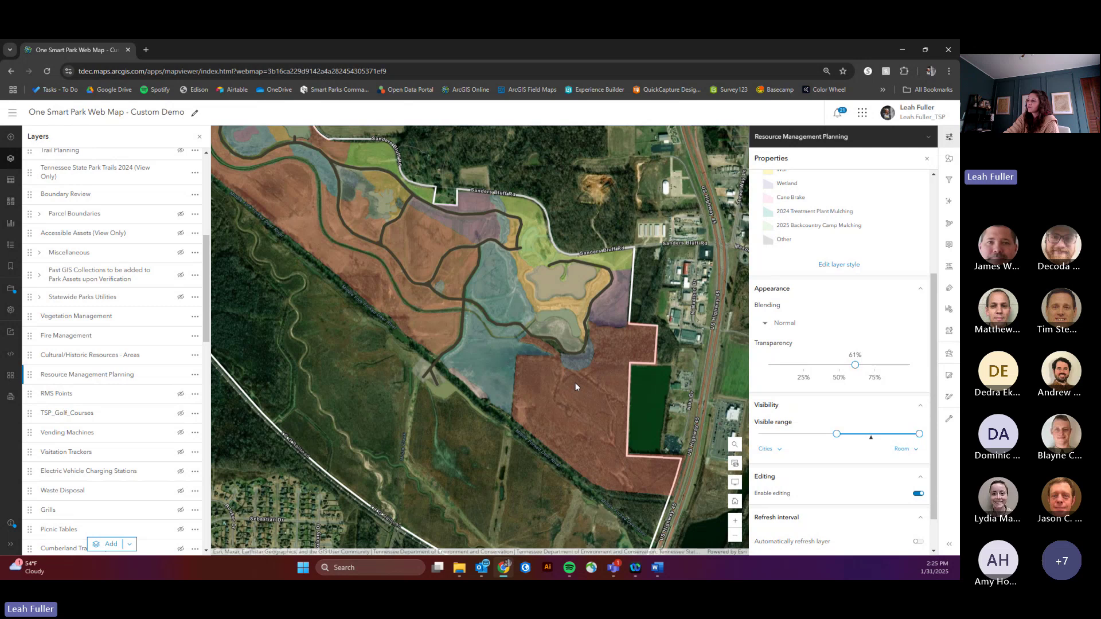
scroll(577, 392, down, 3)
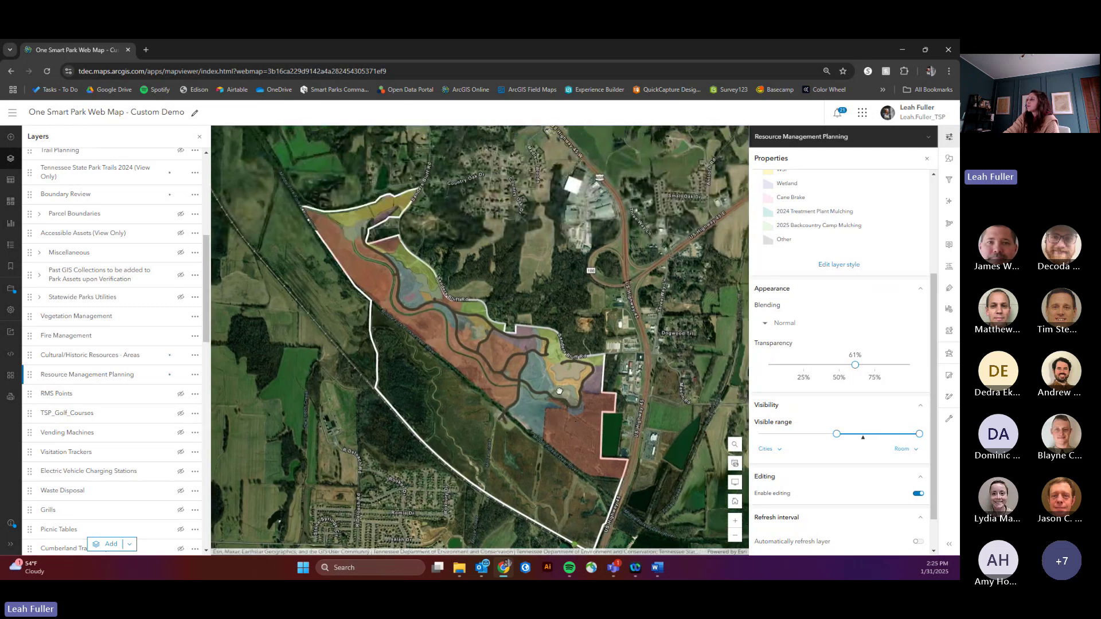
Step: Return to Styles and check the Bottomland Hardwoods area's attribute popup
click(949, 158)
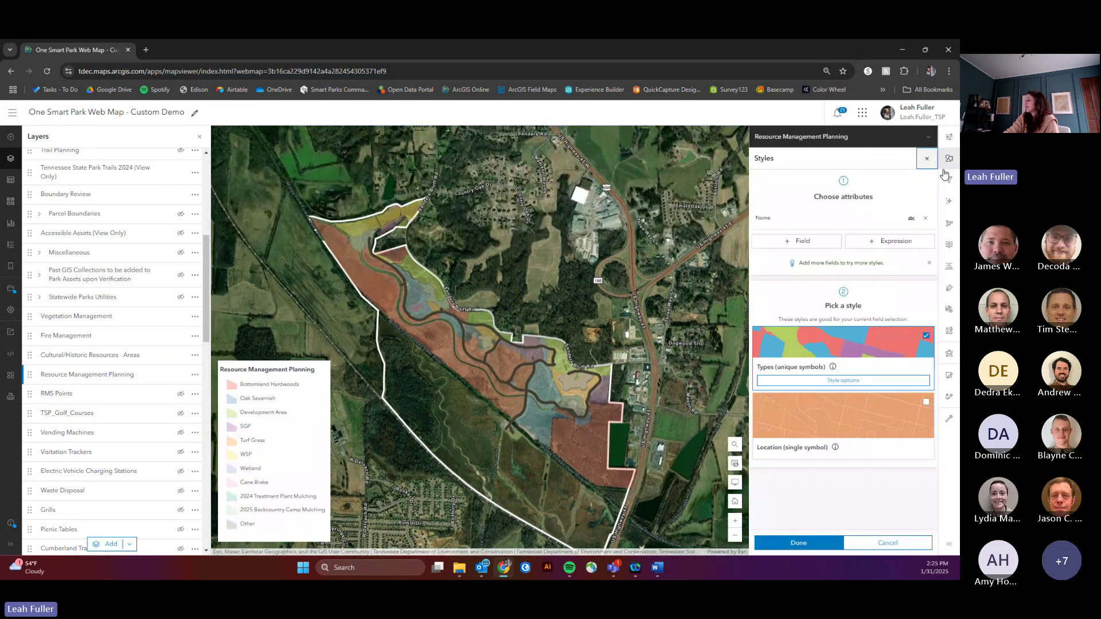
click(584, 455)
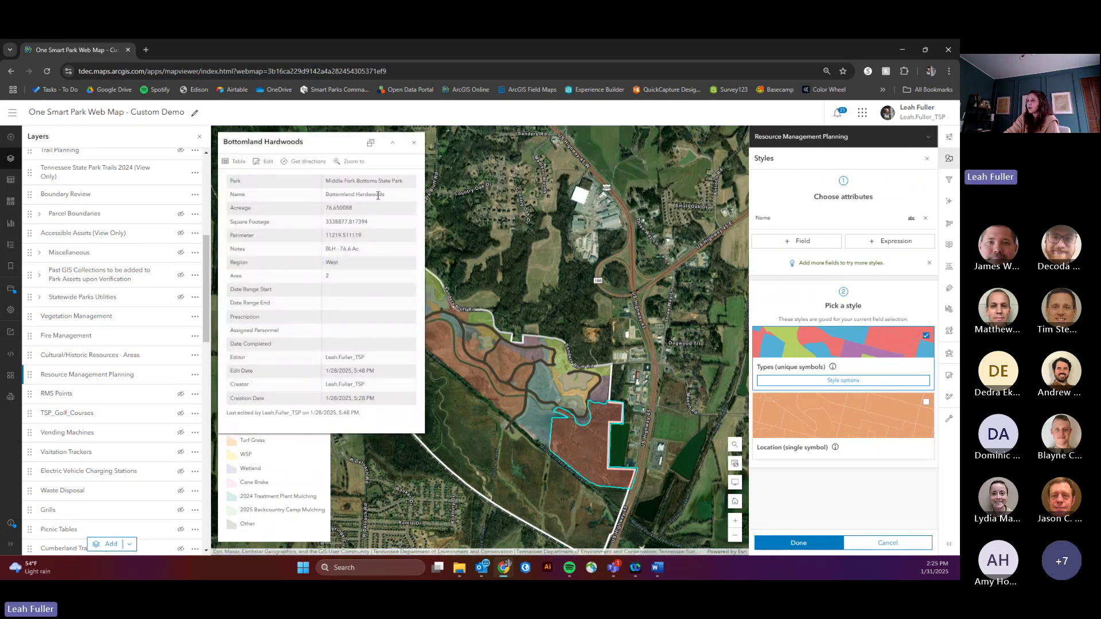
click(415, 144)
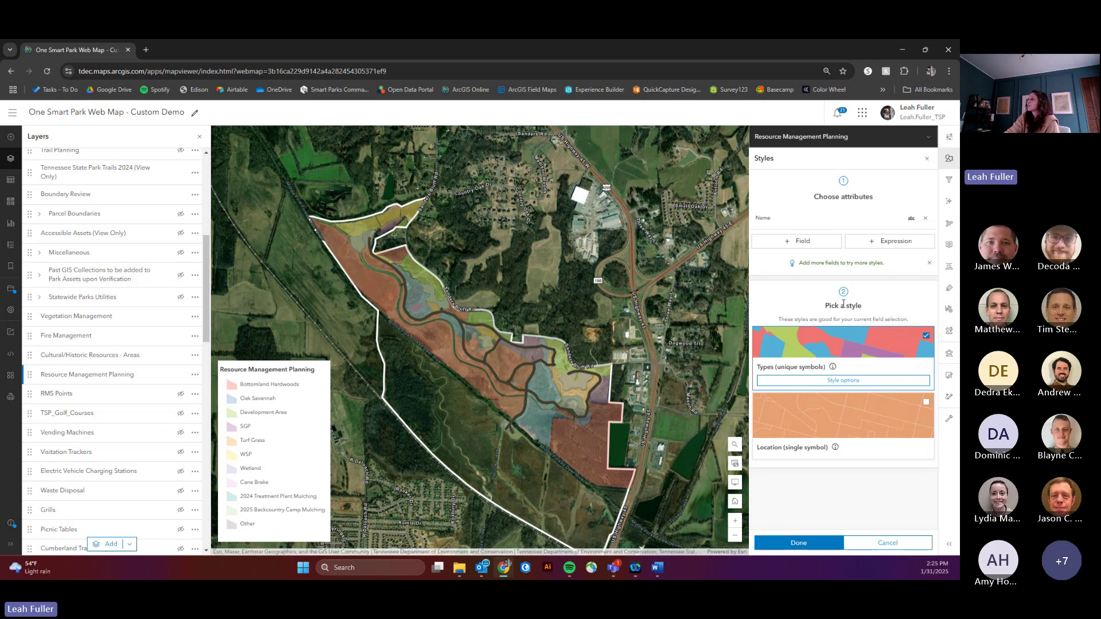
Step: Change the layer filter to Name equals Oak Savannah and save it
click(950, 179)
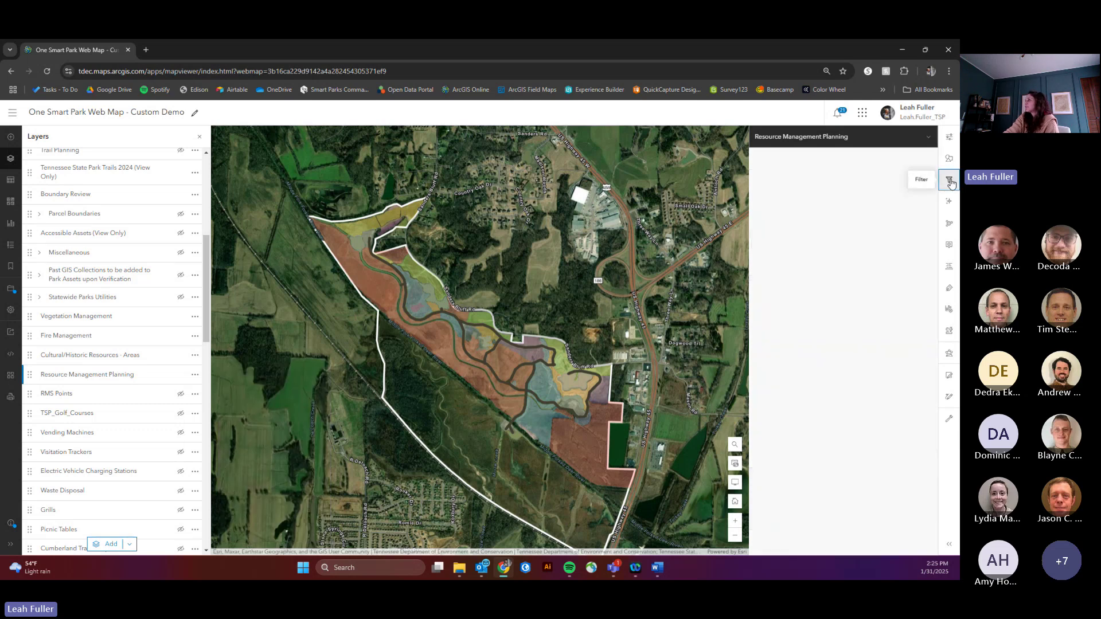
click(836, 267)
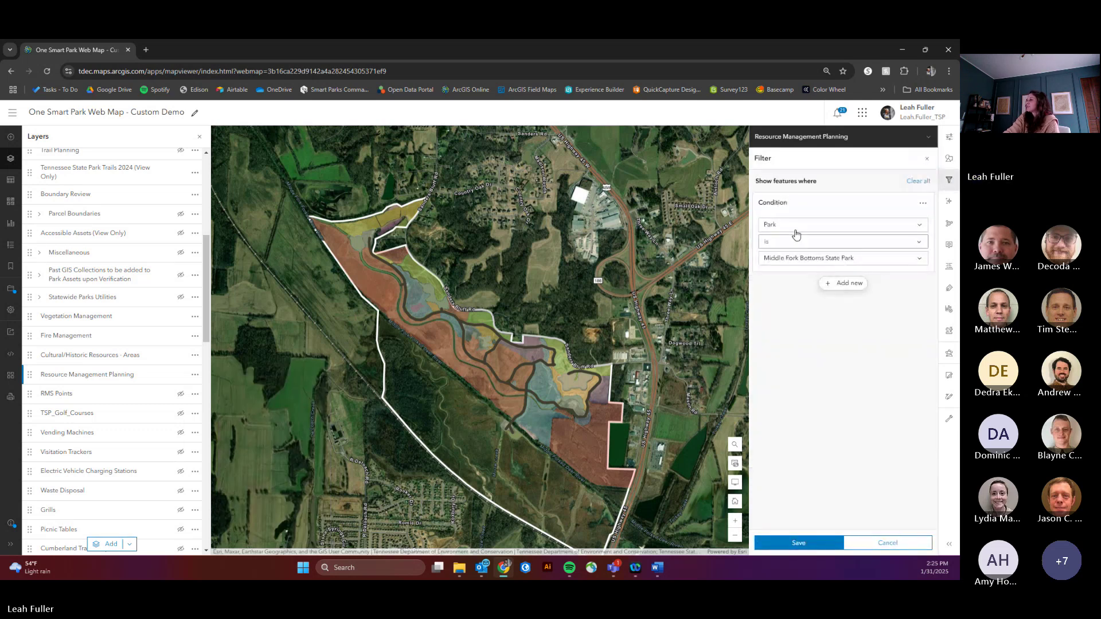
click(795, 228)
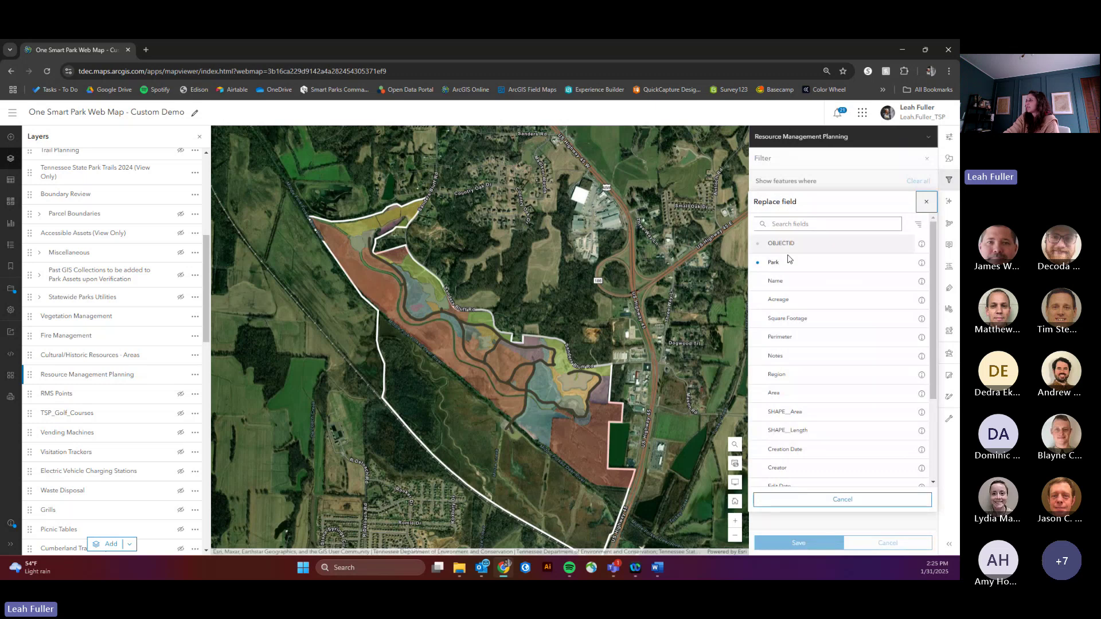
click(775, 281)
click(832, 258)
click(803, 315)
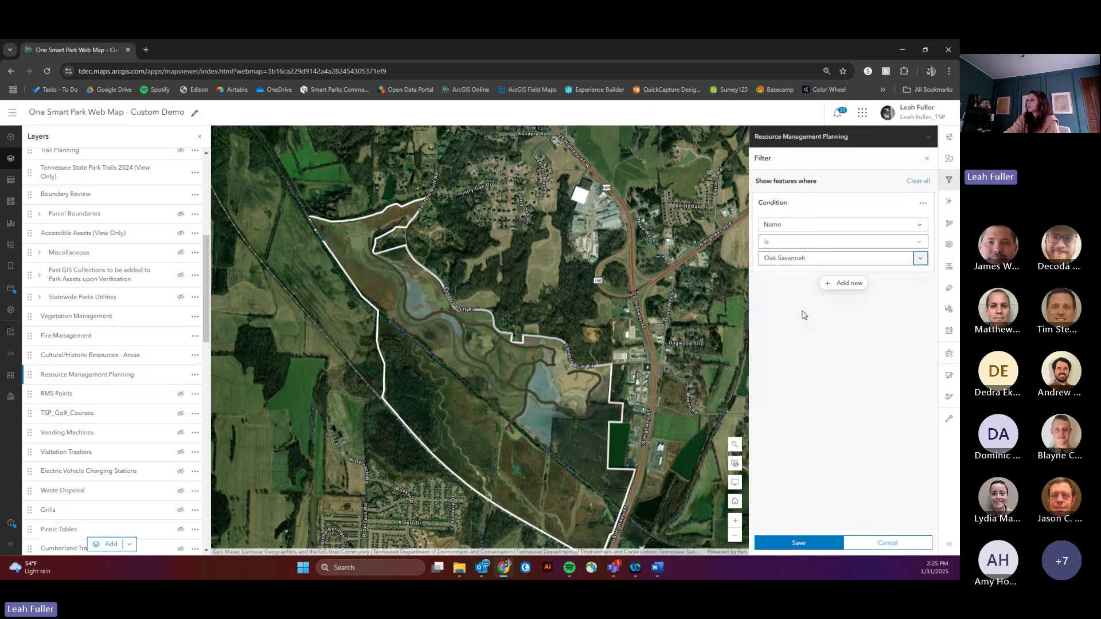
click(784, 542)
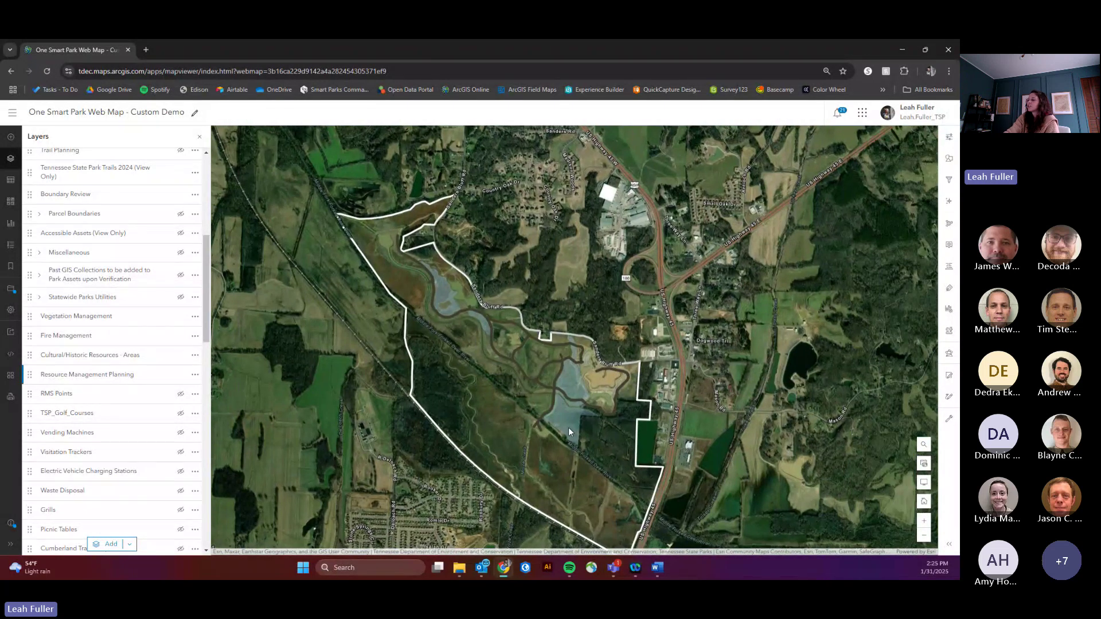
Step: Review the Oak Savannah record, a Prescribed Fire planned 1/30–4/29/2025, then recentre the map
click(570, 429)
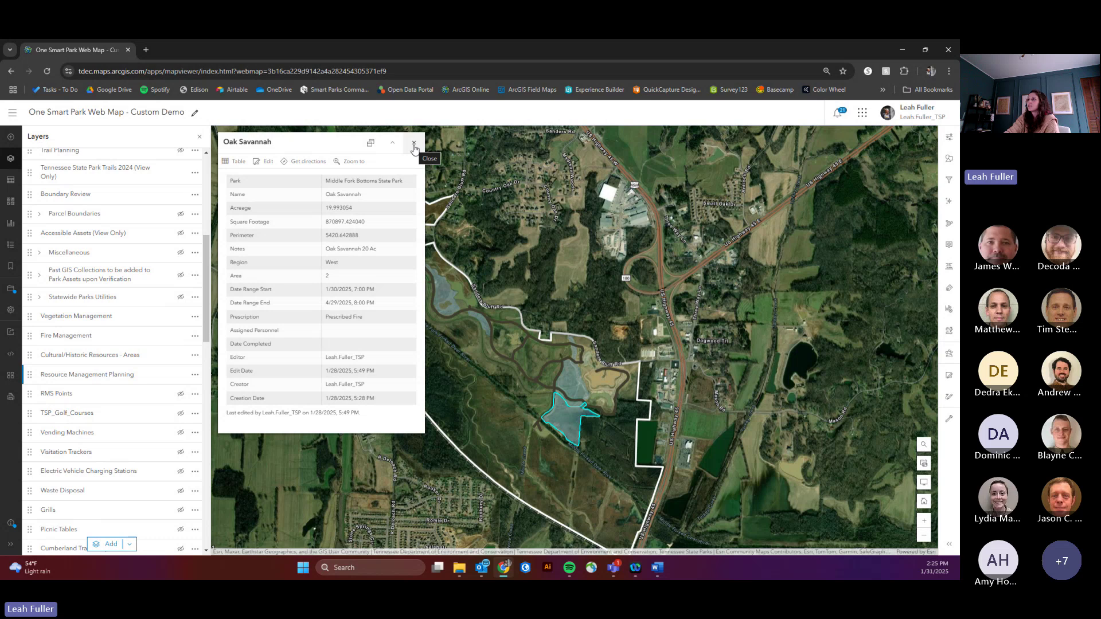
click(414, 144)
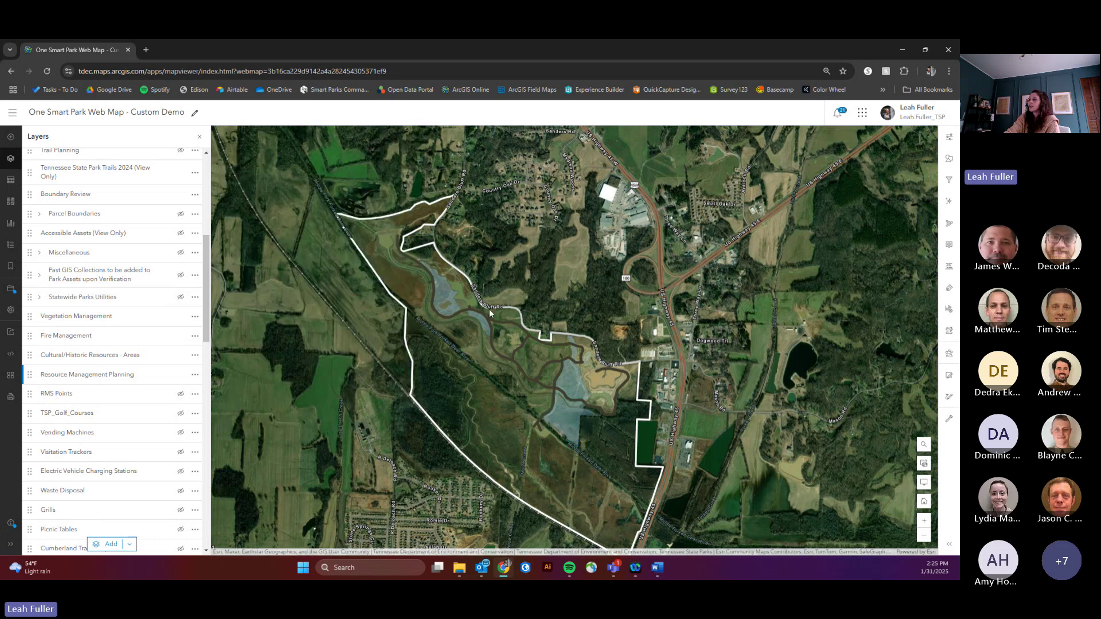
drag(505, 307, 519, 273)
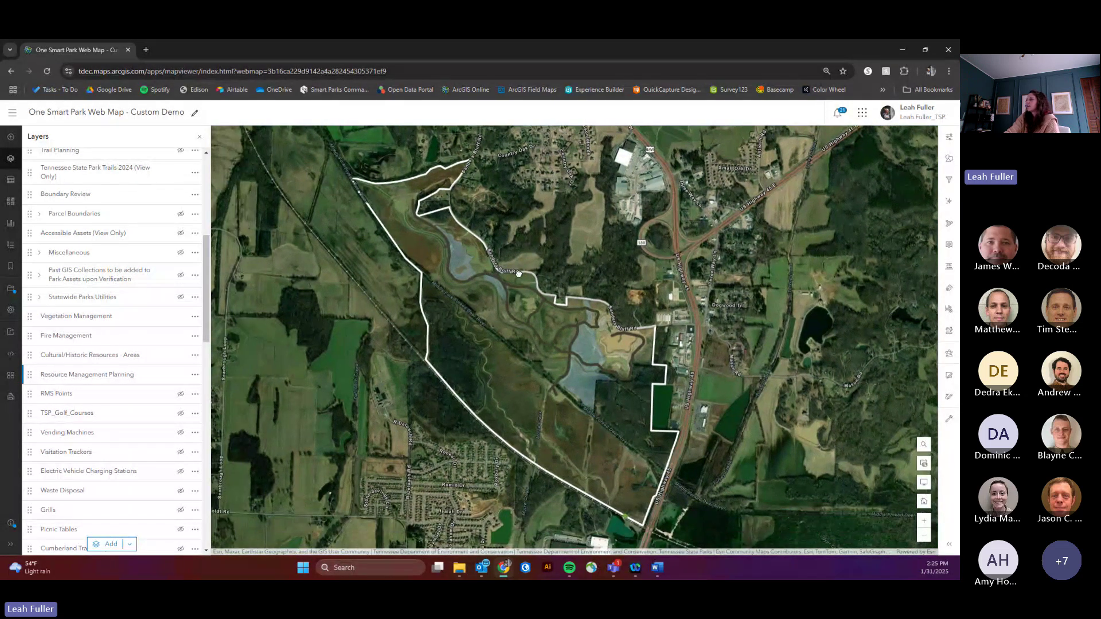
Step: Replace Name with Date Range Start as the styling field
click(950, 159)
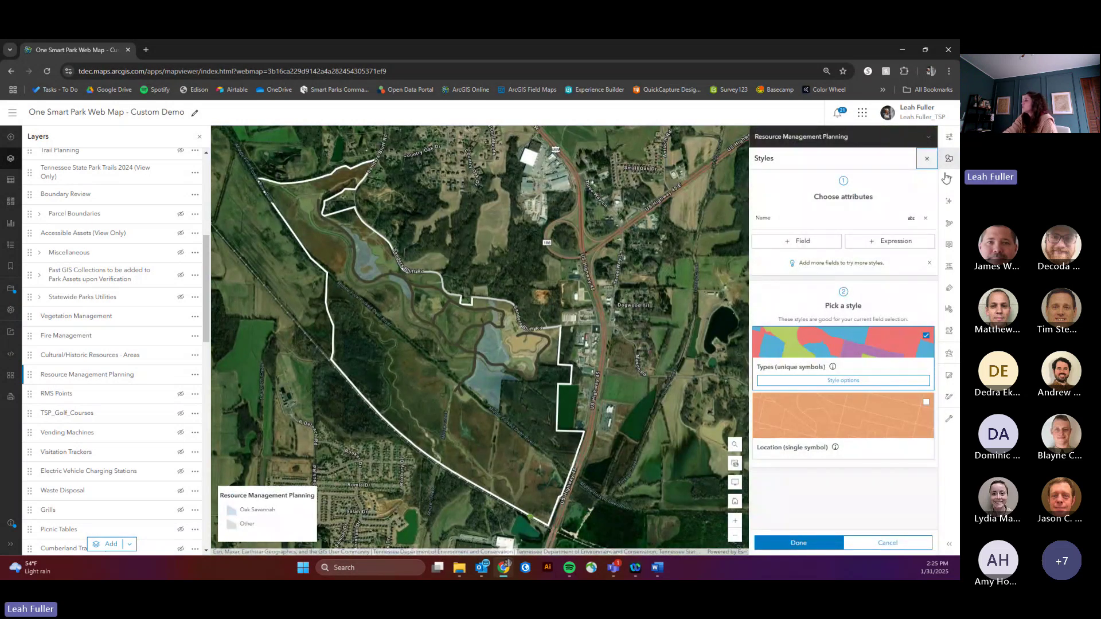
click(925, 218)
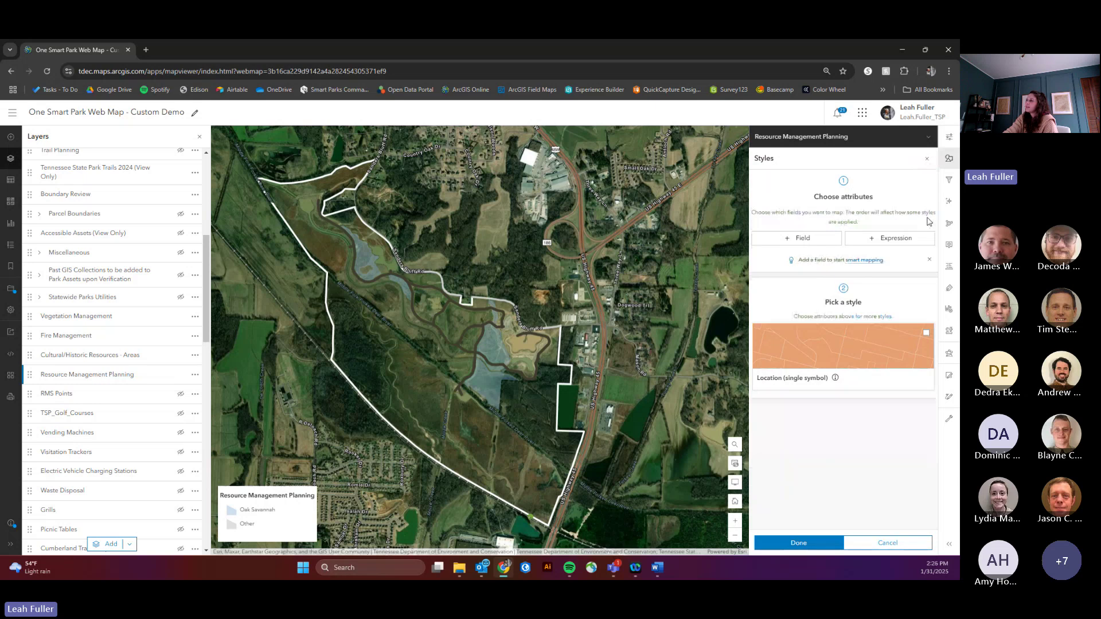
click(810, 240)
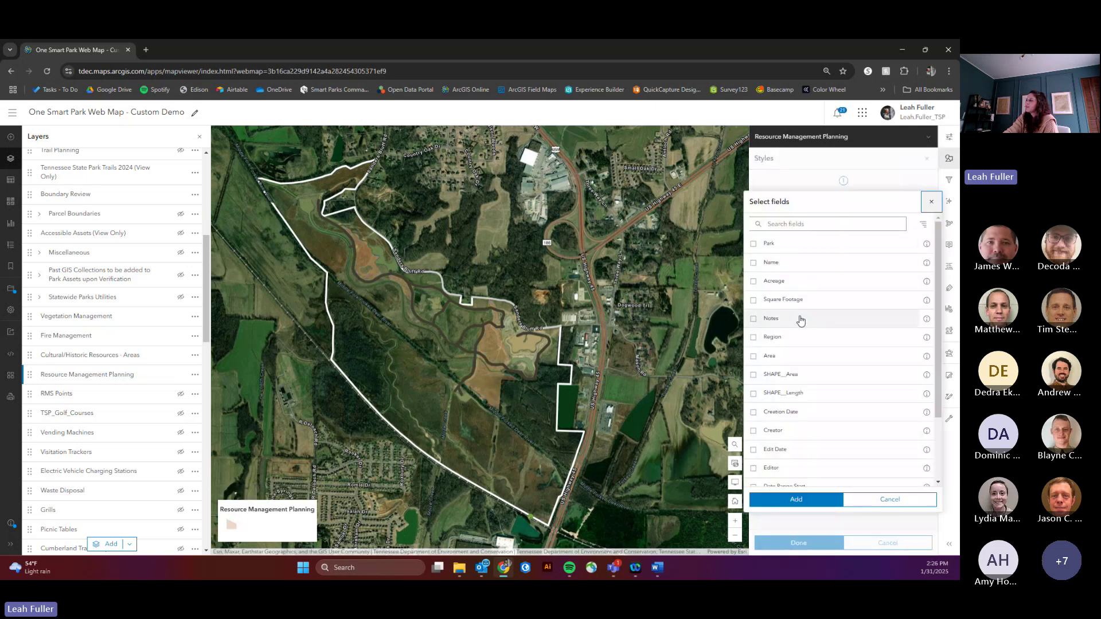
scroll(799, 317, down, 3)
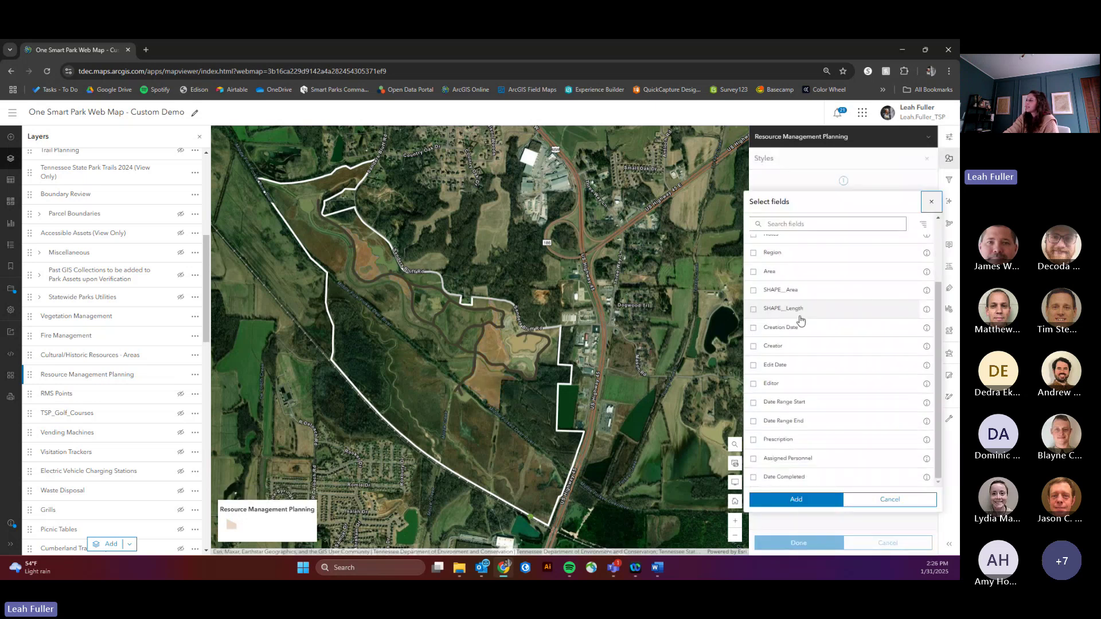
click(754, 404)
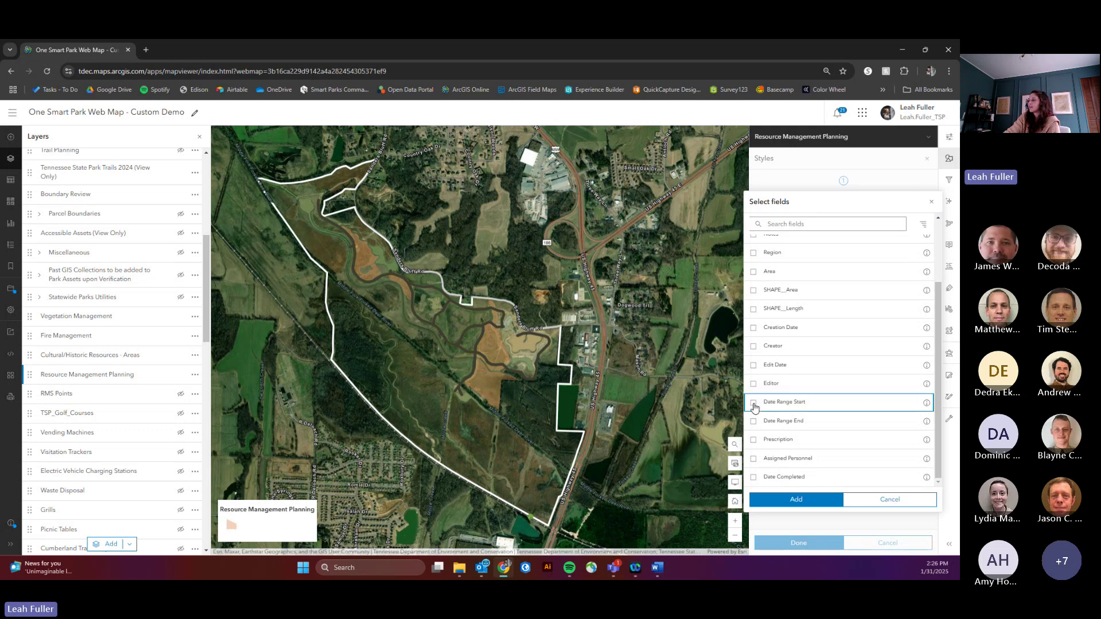
click(786, 500)
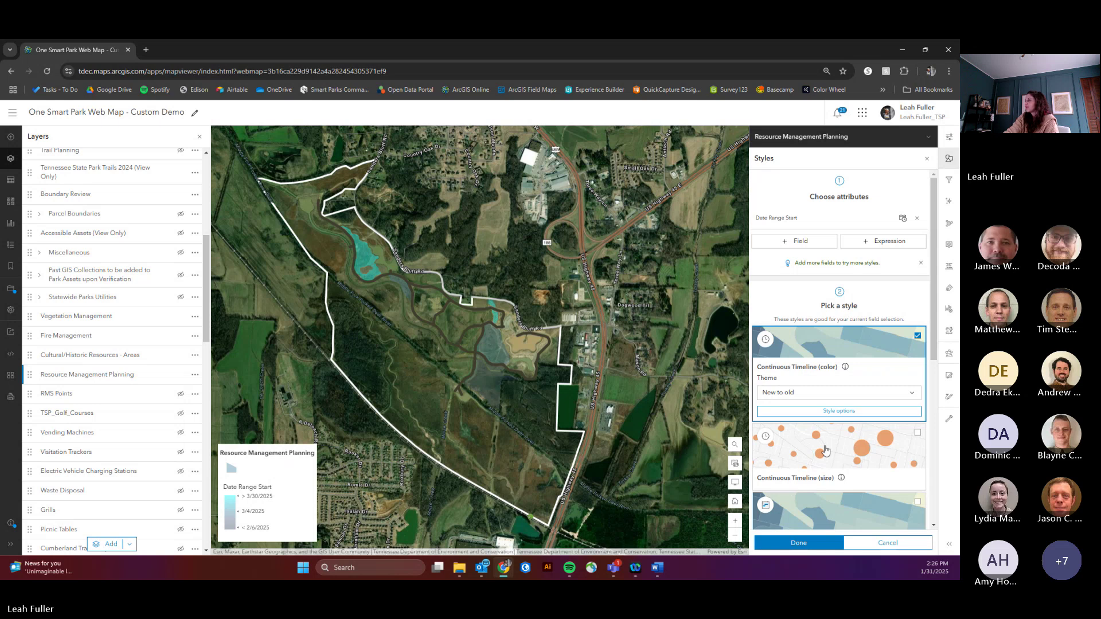
Step: Give the Continuous Timeline style the purple-yellow ramp from Reds and yellows, flipped
scroll(825, 431, down, 1)
scroll(825, 432, down, 1)
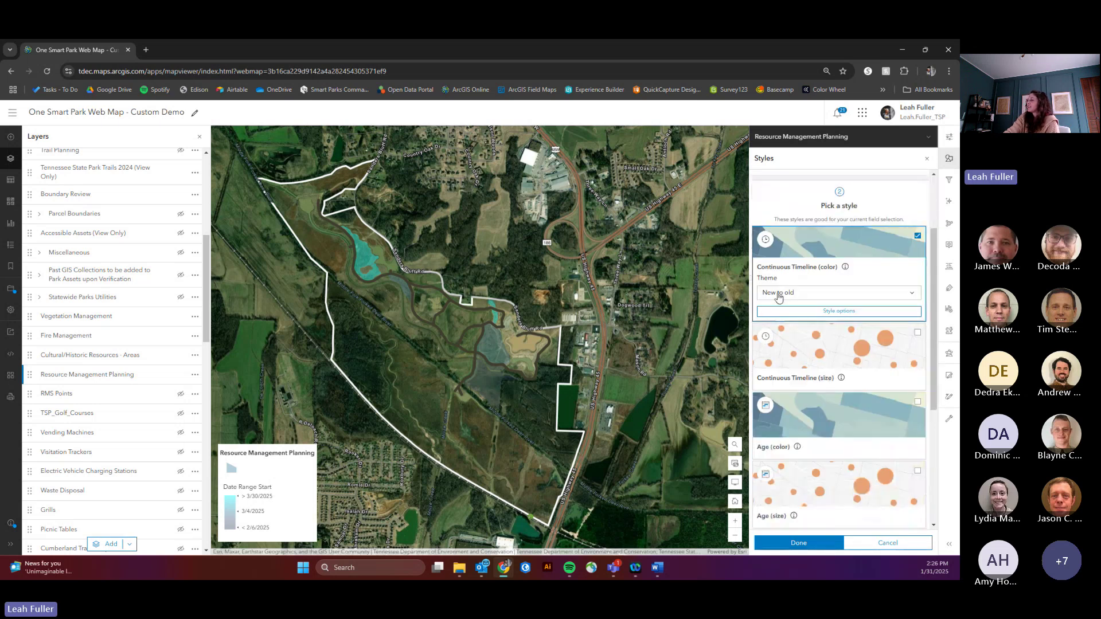
click(836, 313)
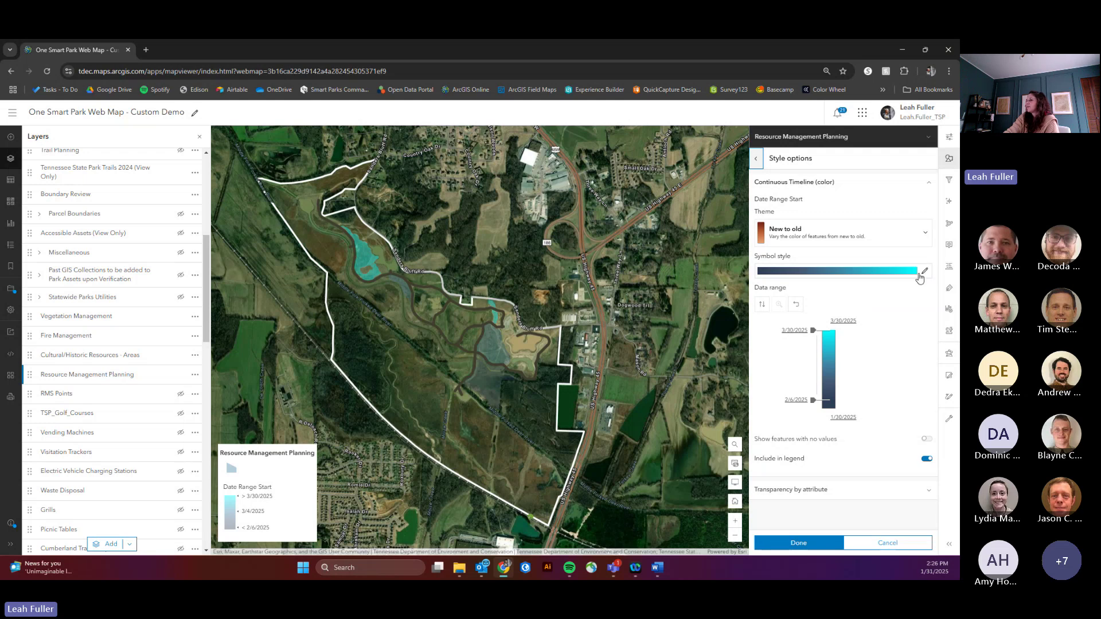
click(924, 272)
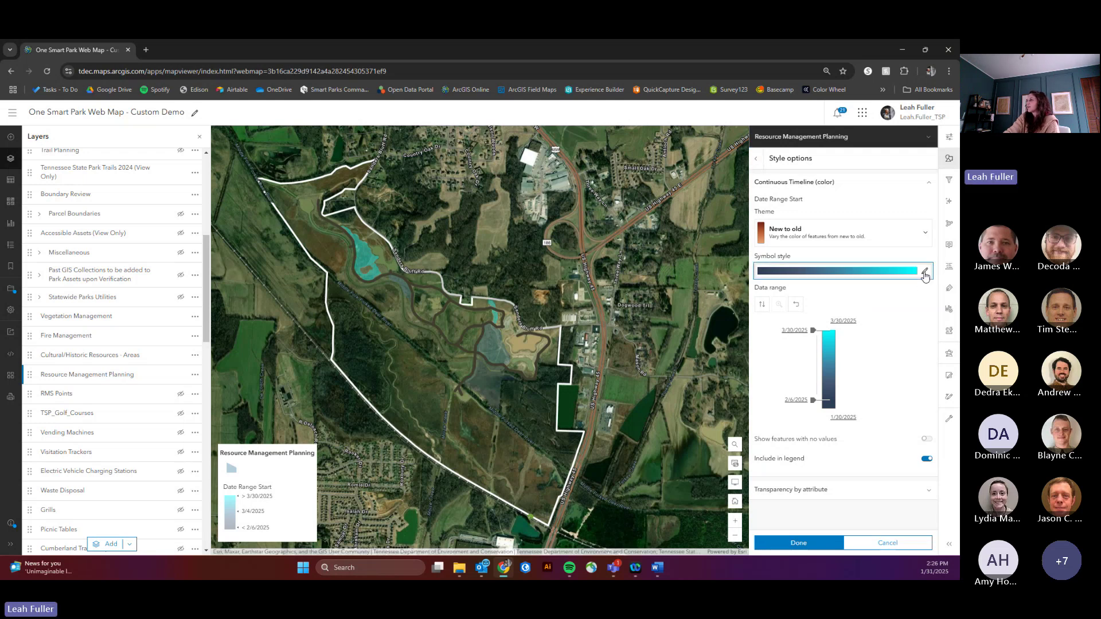
click(645, 277)
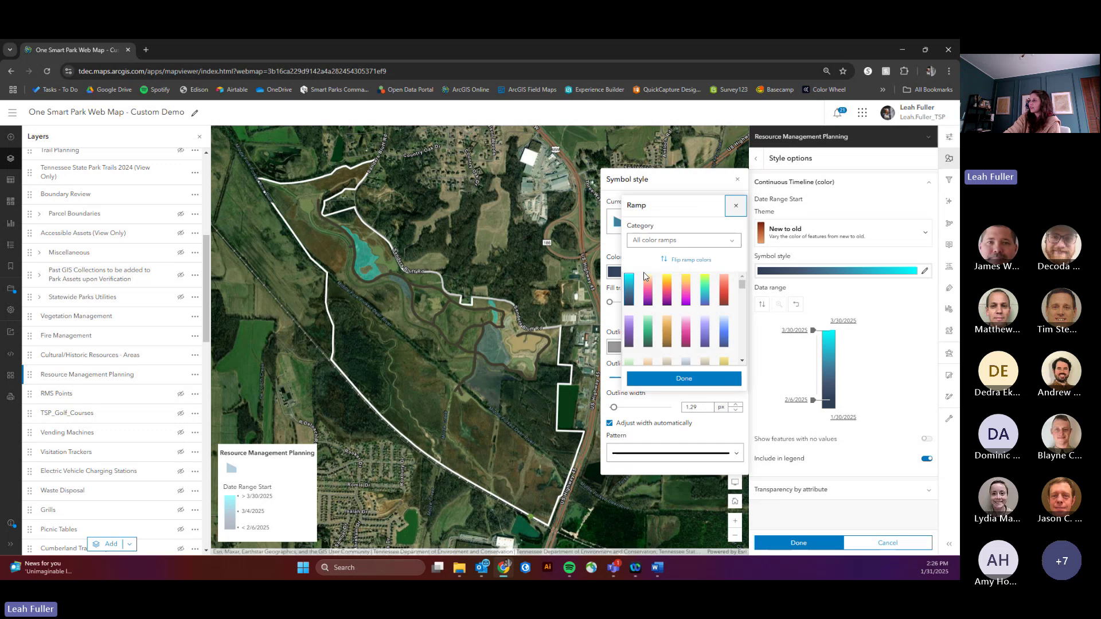
click(671, 241)
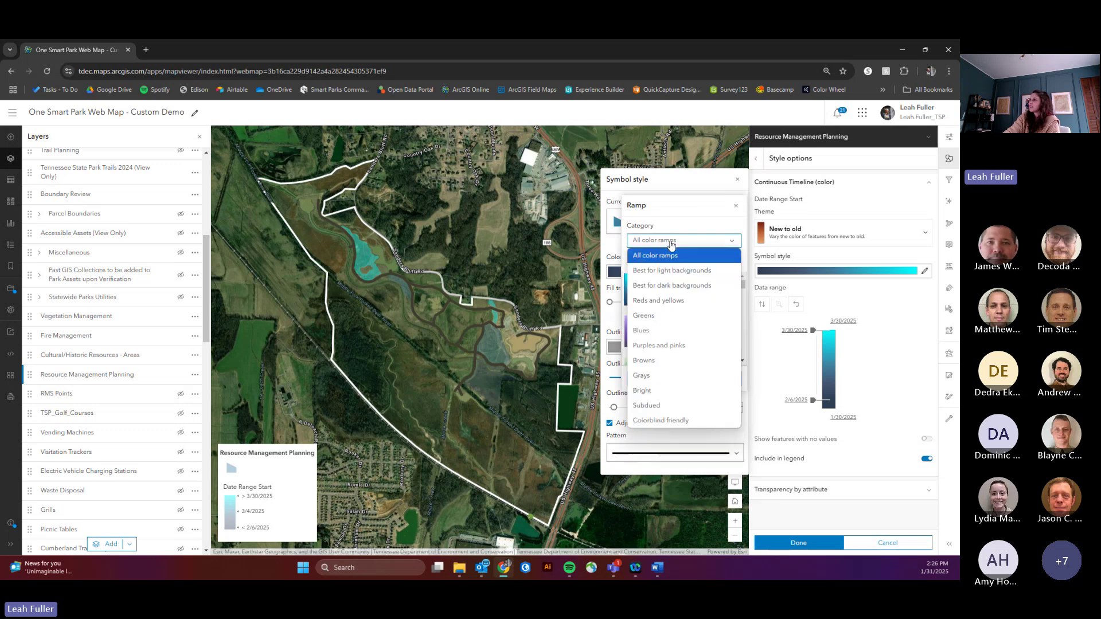
click(659, 300)
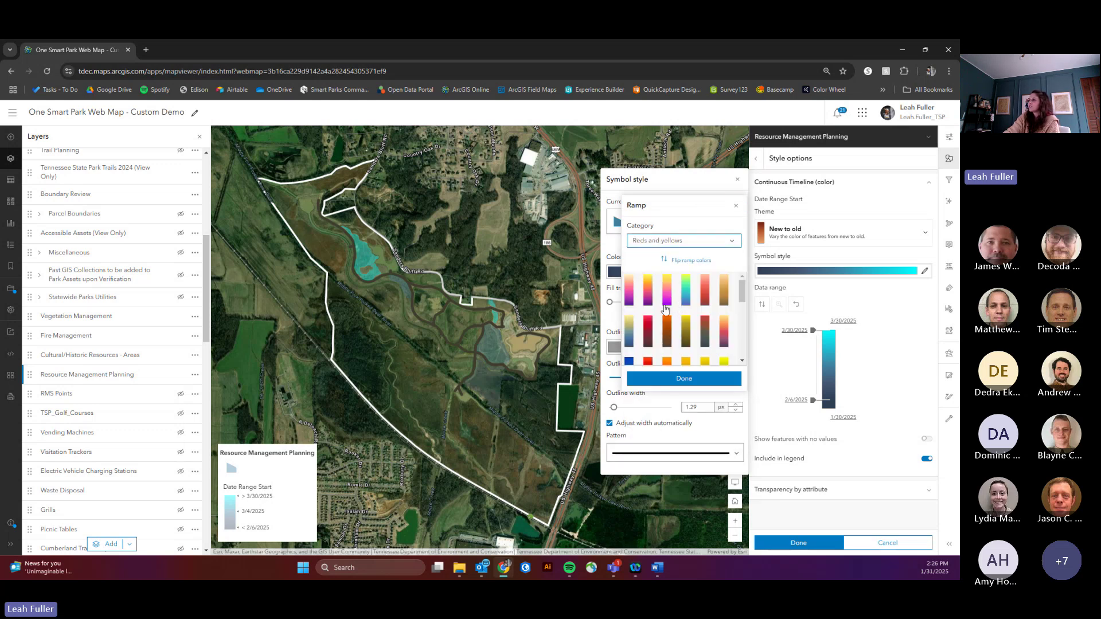
click(649, 303)
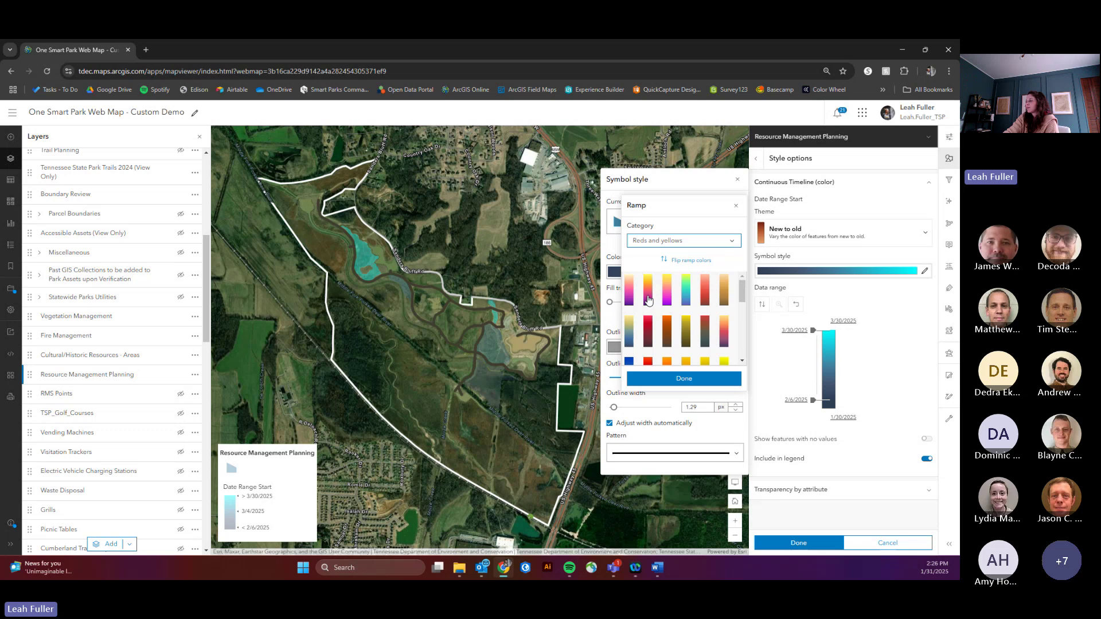
click(672, 261)
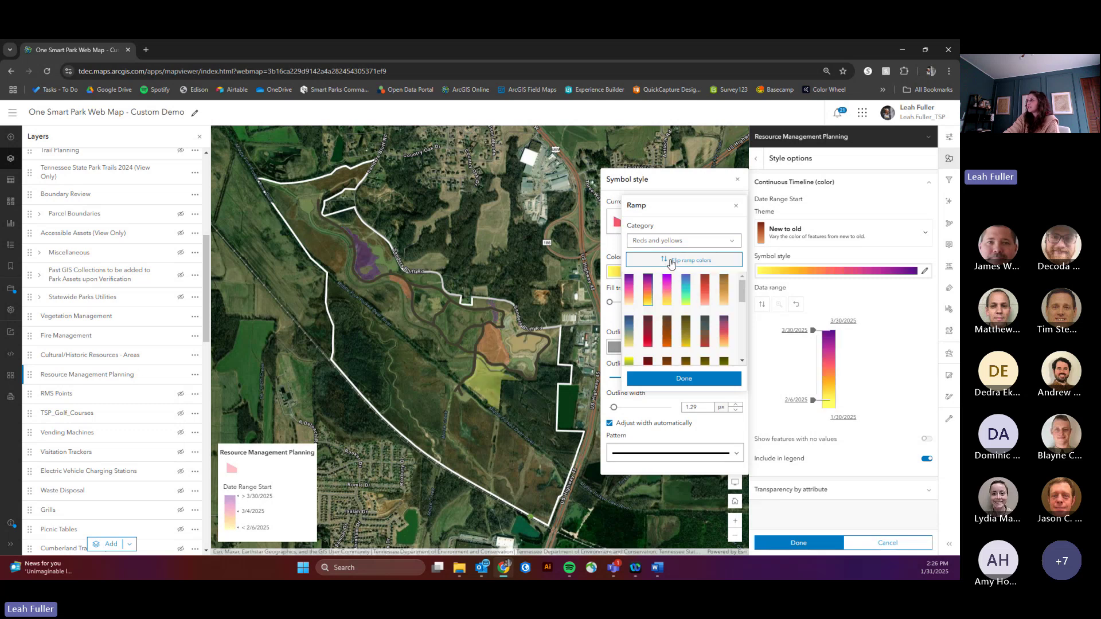
click(684, 378)
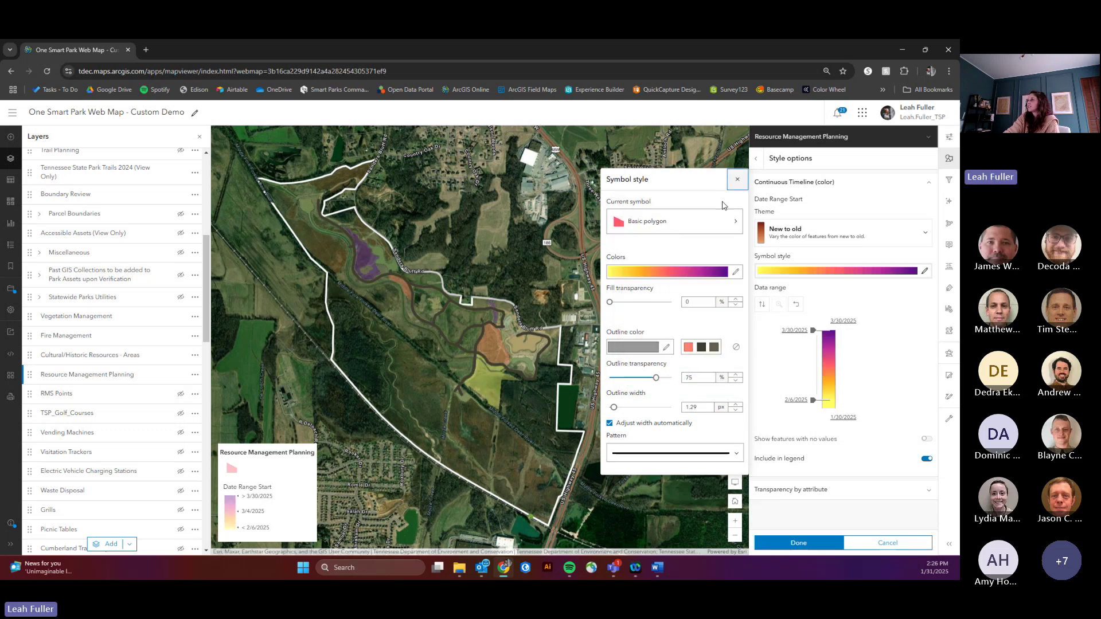
click(738, 179)
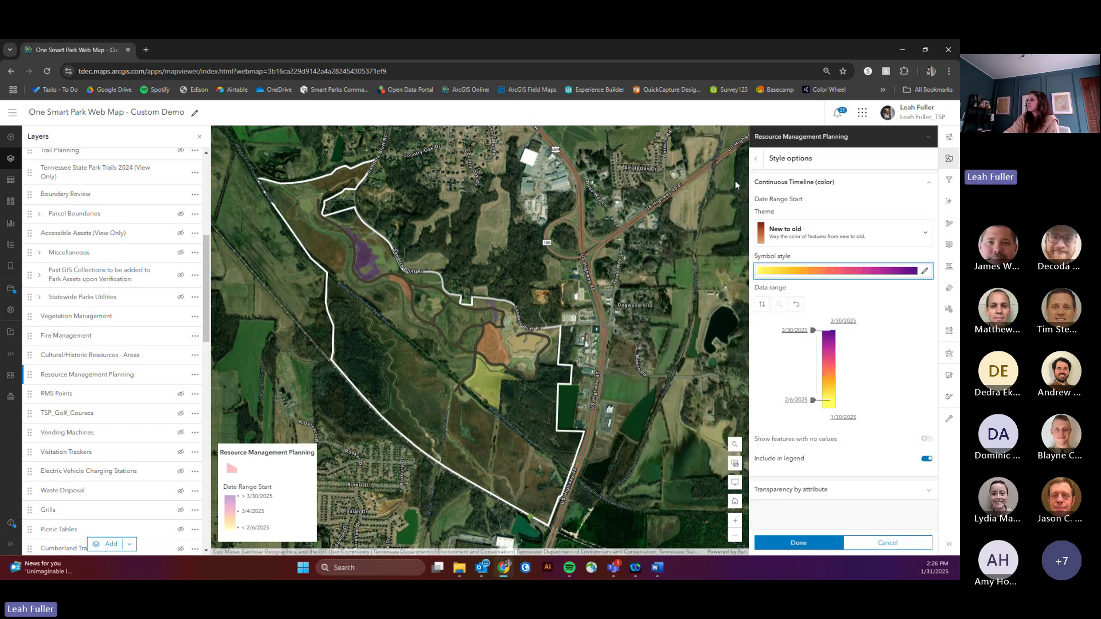
Step: Set transparency to about 2% and restyle the areas as Discrete Time Periods (categories)
click(949, 138)
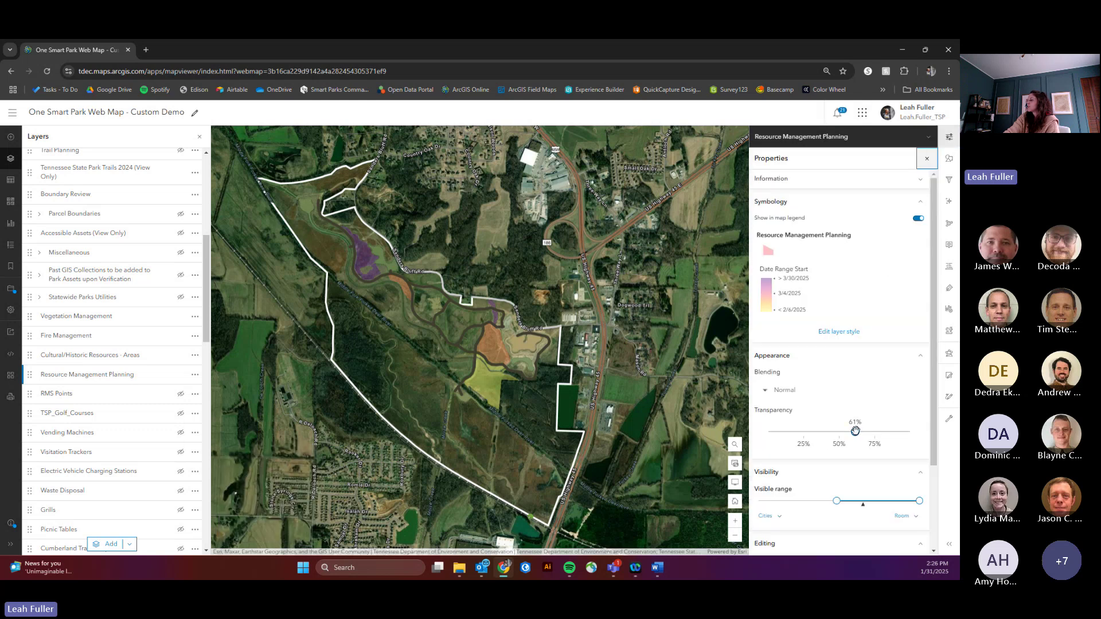
drag(855, 431, 773, 431)
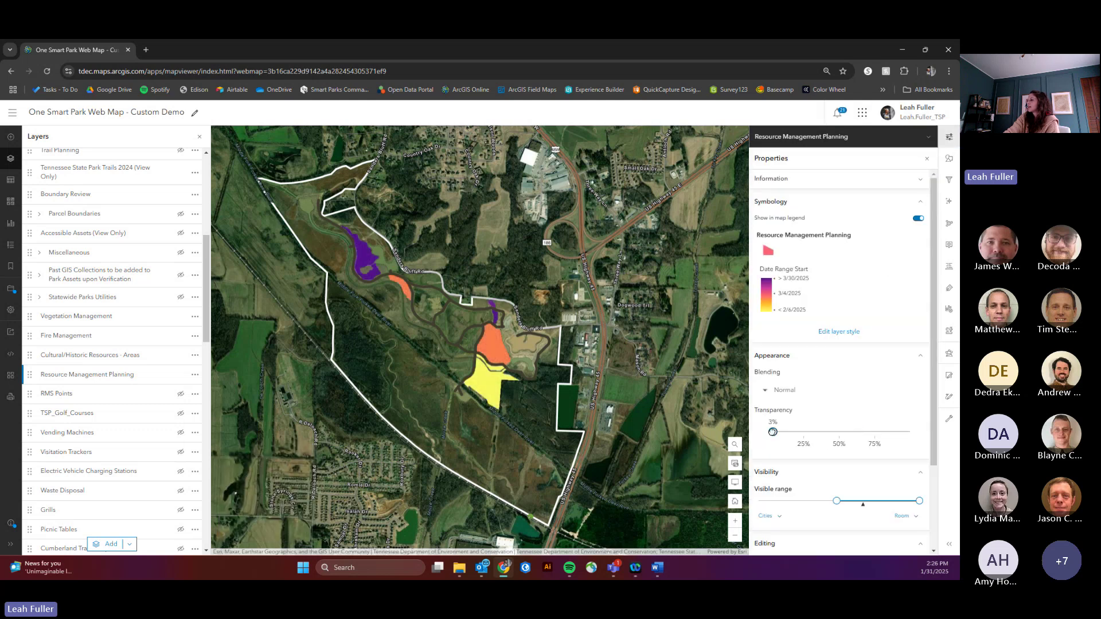
click(950, 159)
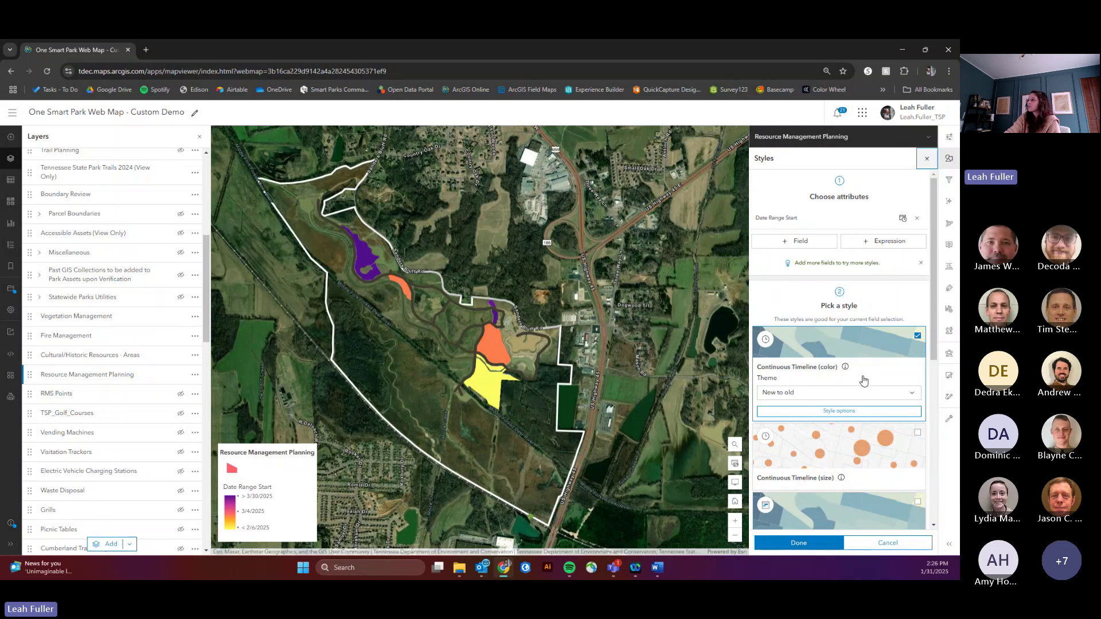
scroll(864, 379, down, 5)
scroll(860, 390, down, 1)
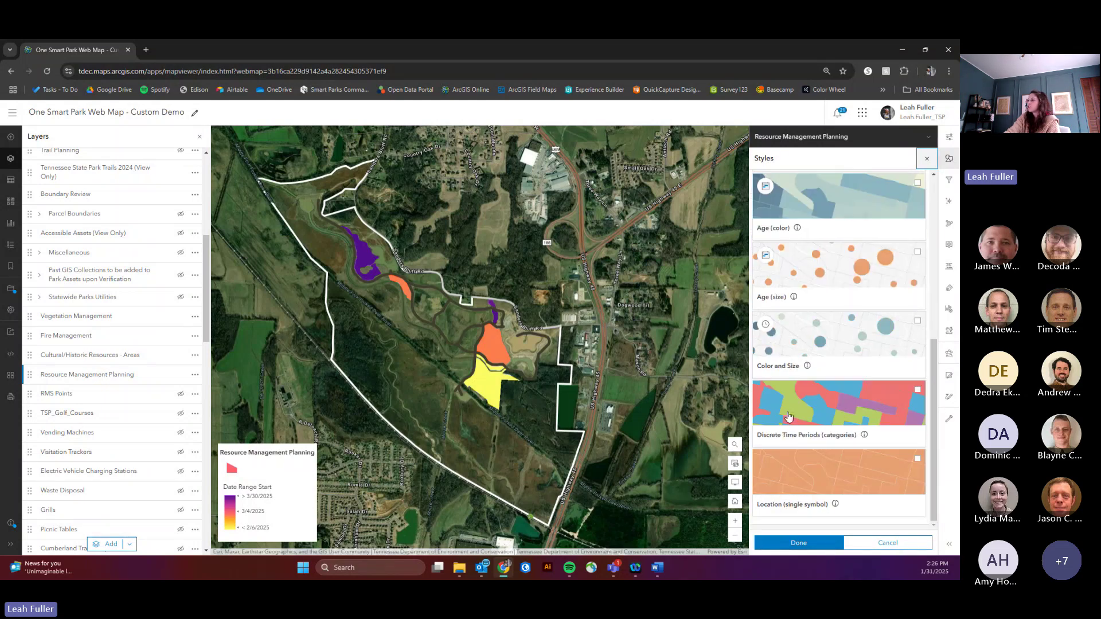
click(829, 433)
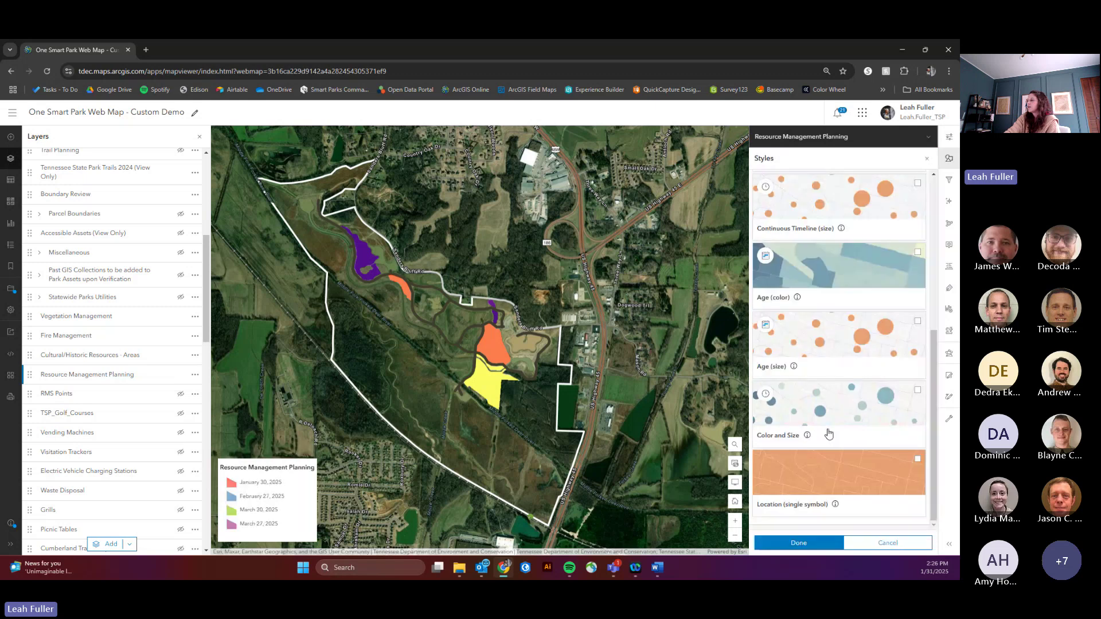
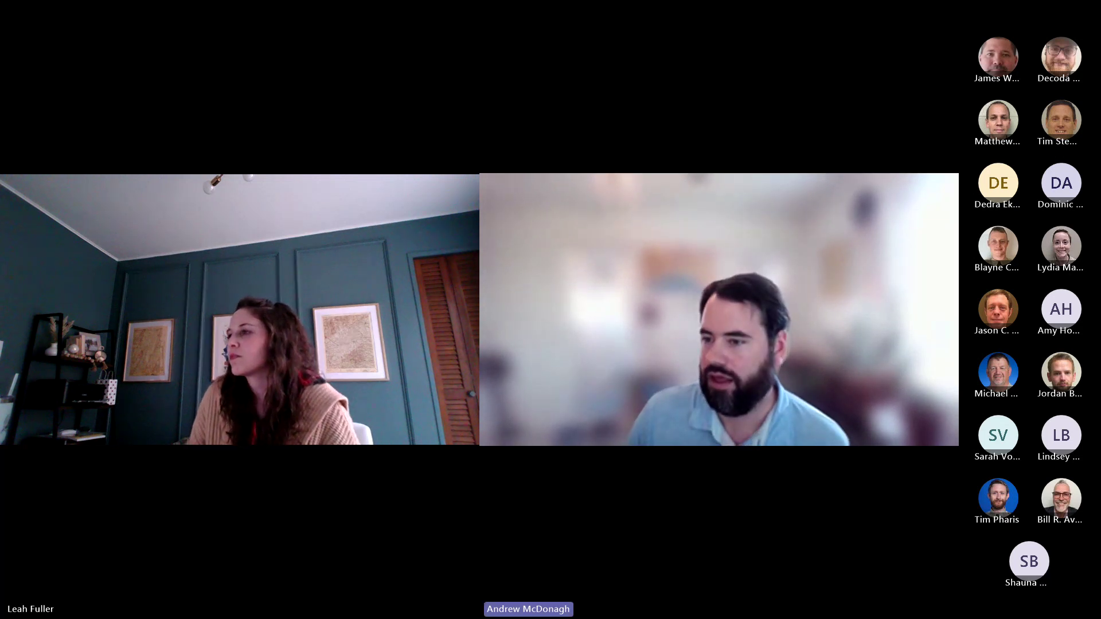
Step: Switch the Teams view from the video gallery to the shared One Smart Park Web Map screen
scroll(218, 257, up, 1)
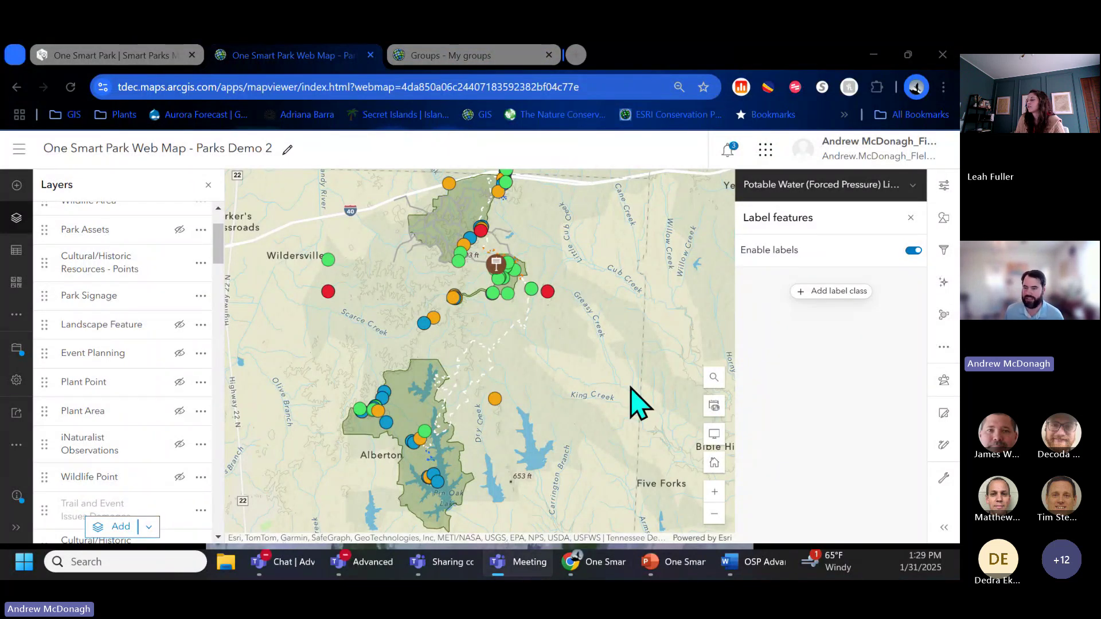
Step: Select the Park Signage layer and show its Condition-based styling (Good, Fair, Poor, Missing/Destroyed)
click(220, 243)
scroll(220, 243, up, 2)
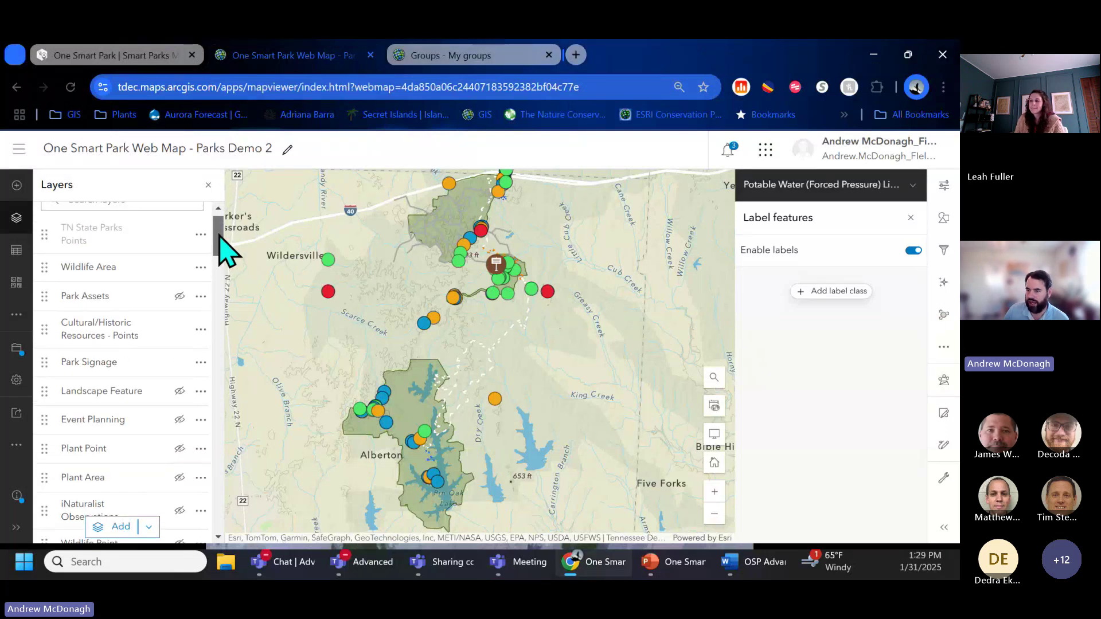
scroll(221, 252, up, 1)
click(131, 390)
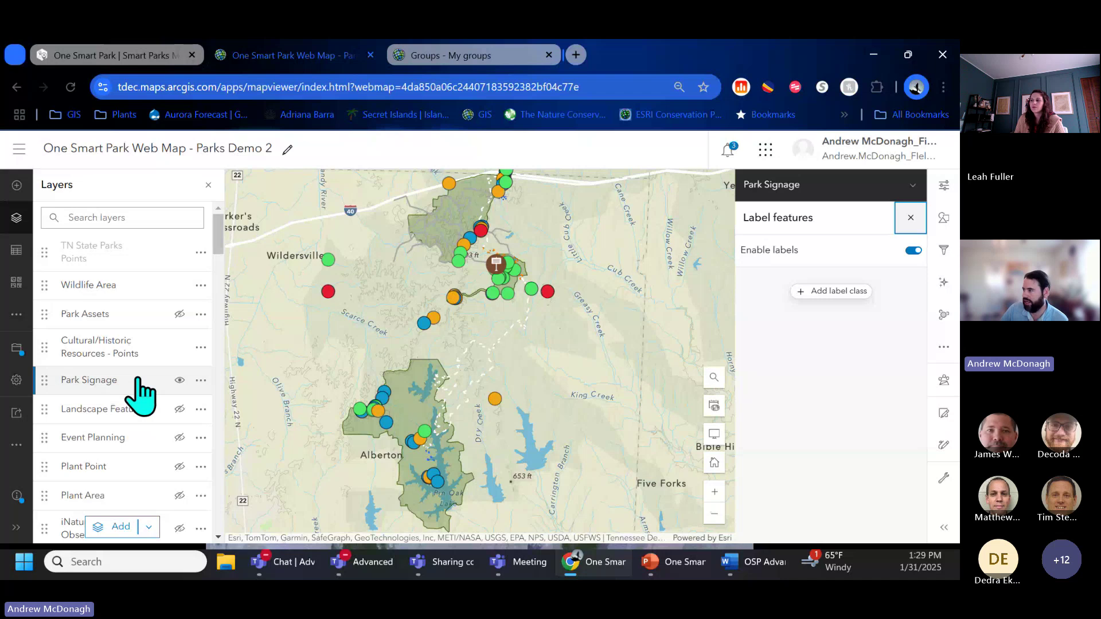
click(945, 186)
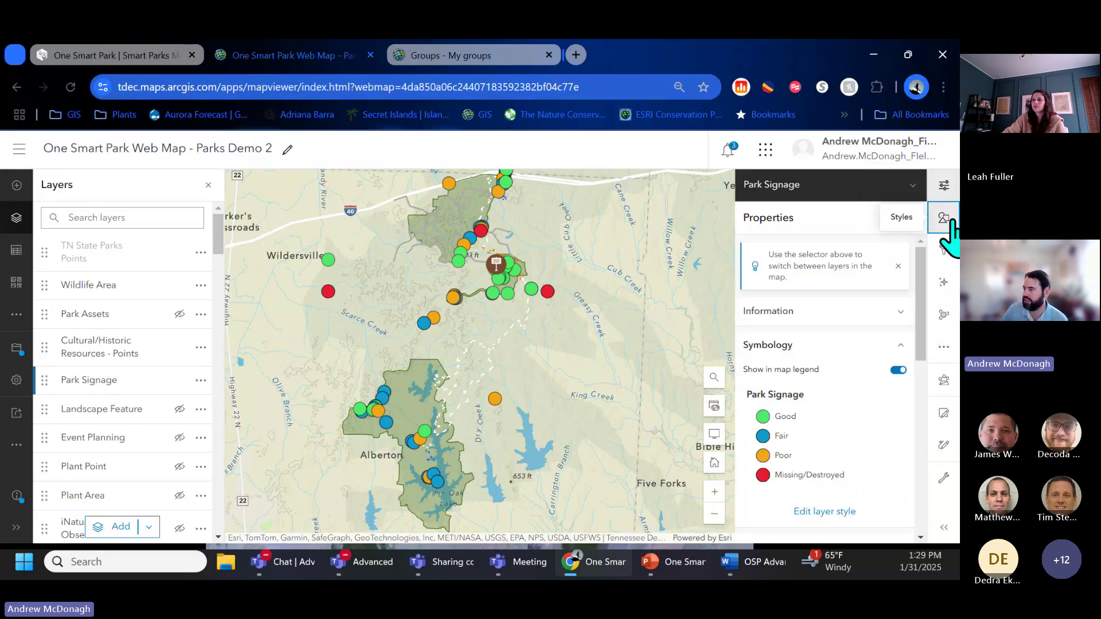
click(944, 220)
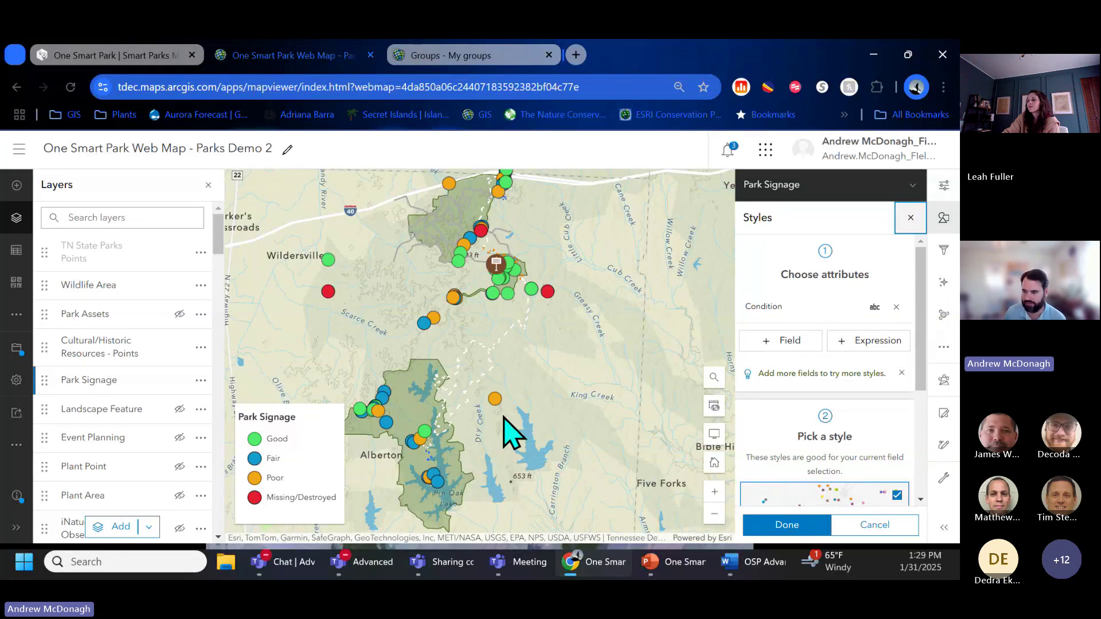
mouse_move(184, 387)
key(ctrl)
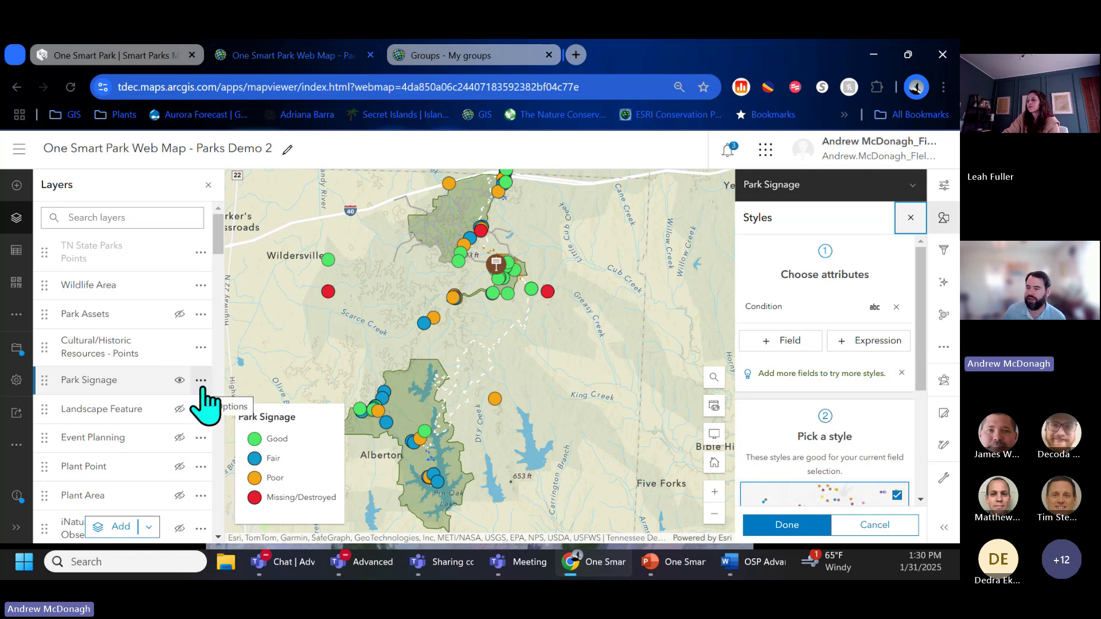
Step: Rename the Park Signage layer to 'Park Signage - Condition'
click(201, 381)
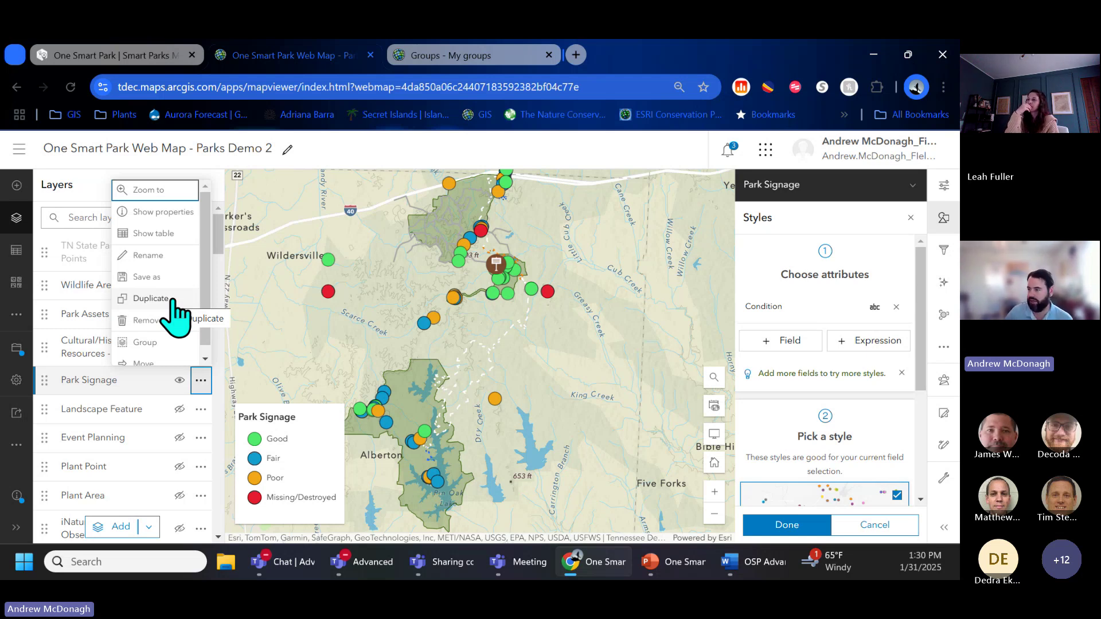
click(172, 302)
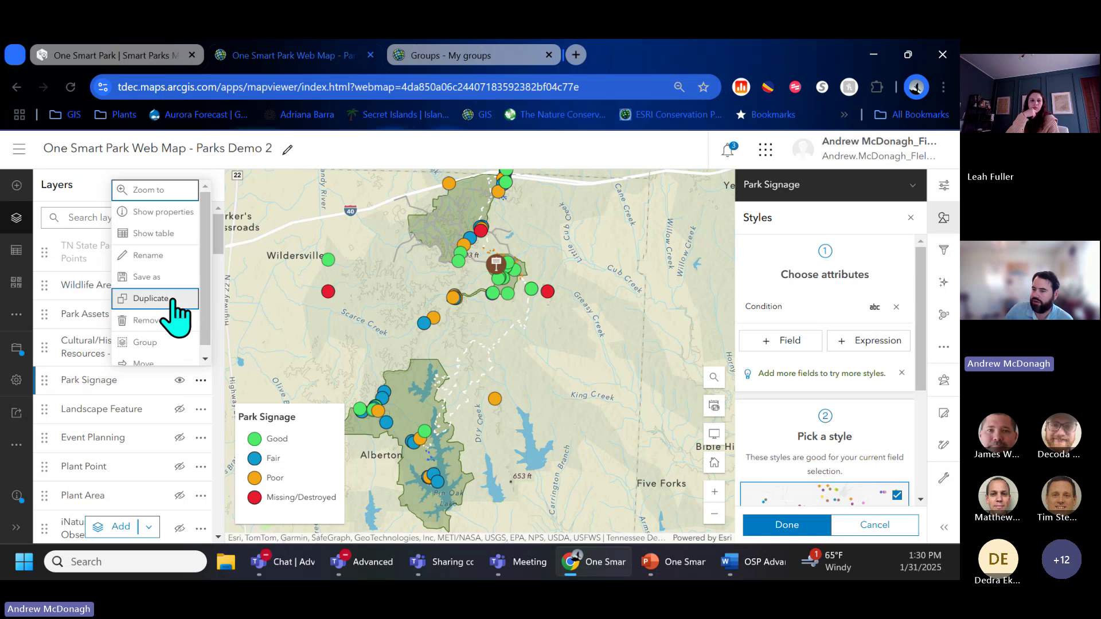
click(202, 388)
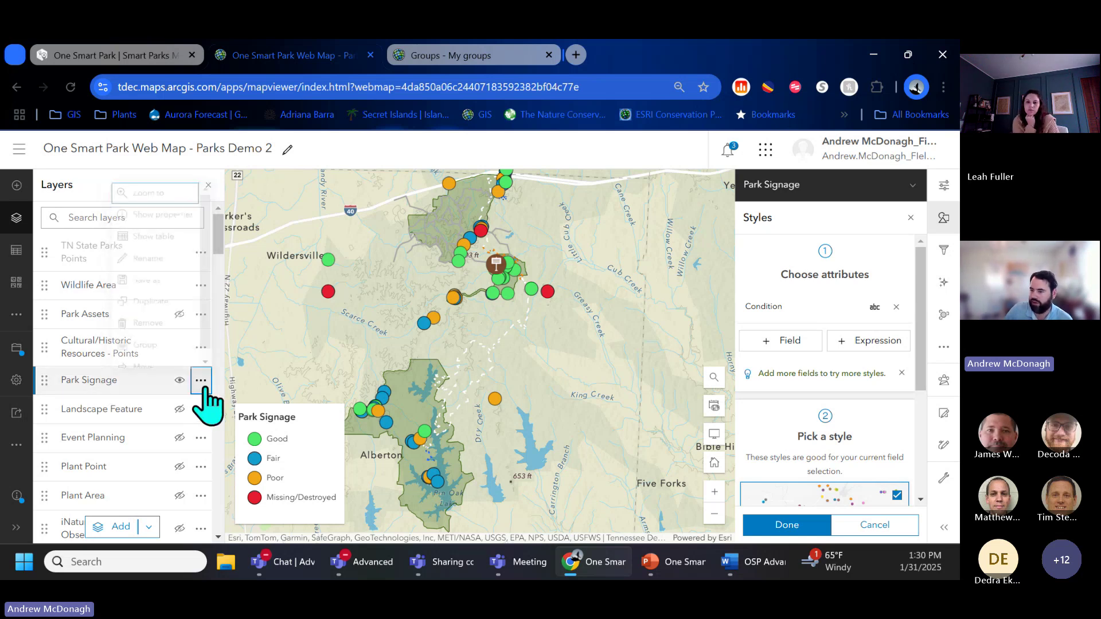
click(156, 255)
text(-)
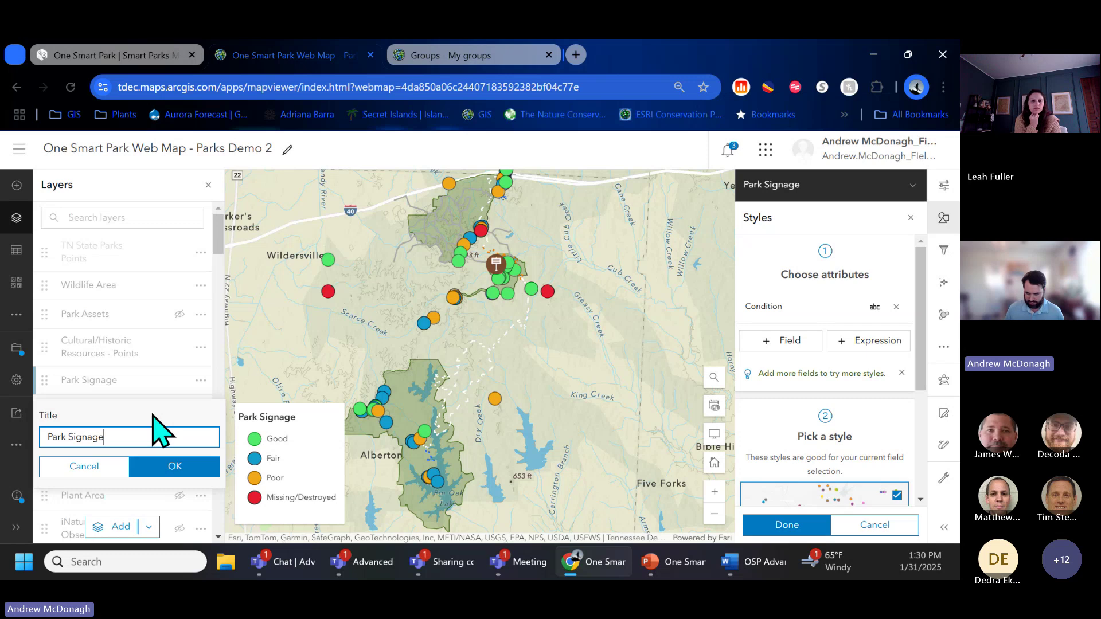
text( Condition)
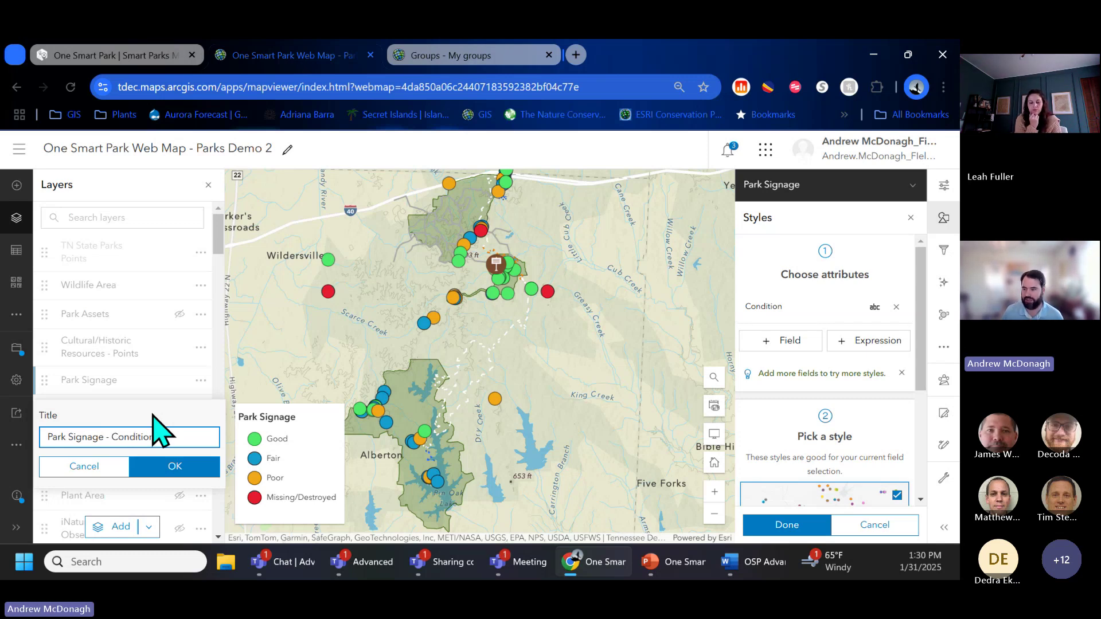
click(185, 468)
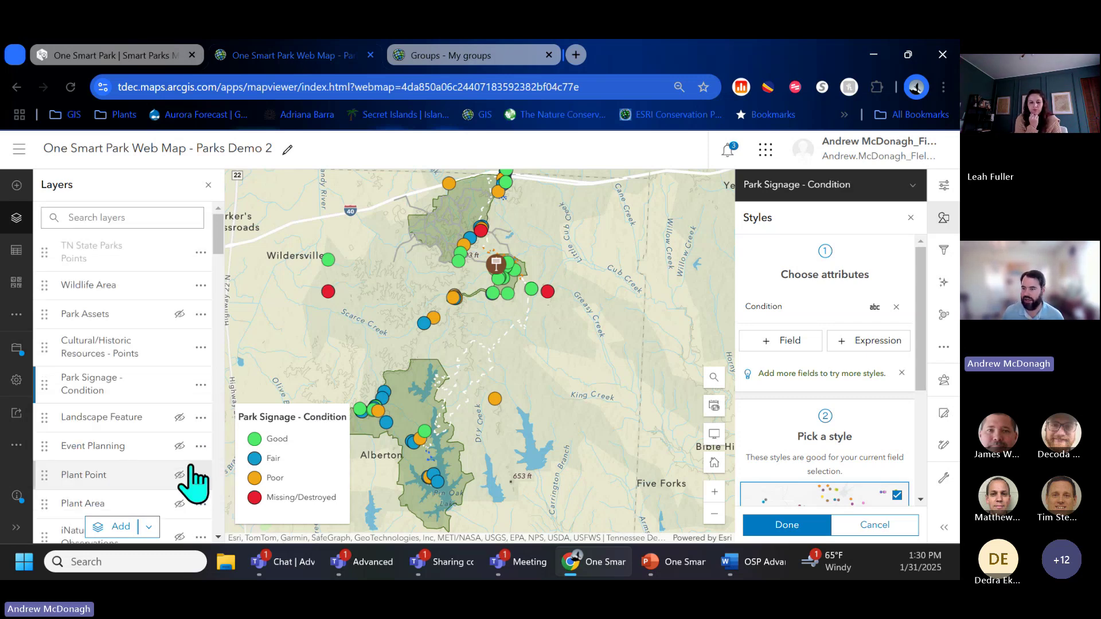
Step: Duplicate the layer and rename the copy 'Park Signage - Material'
click(201, 384)
click(178, 316)
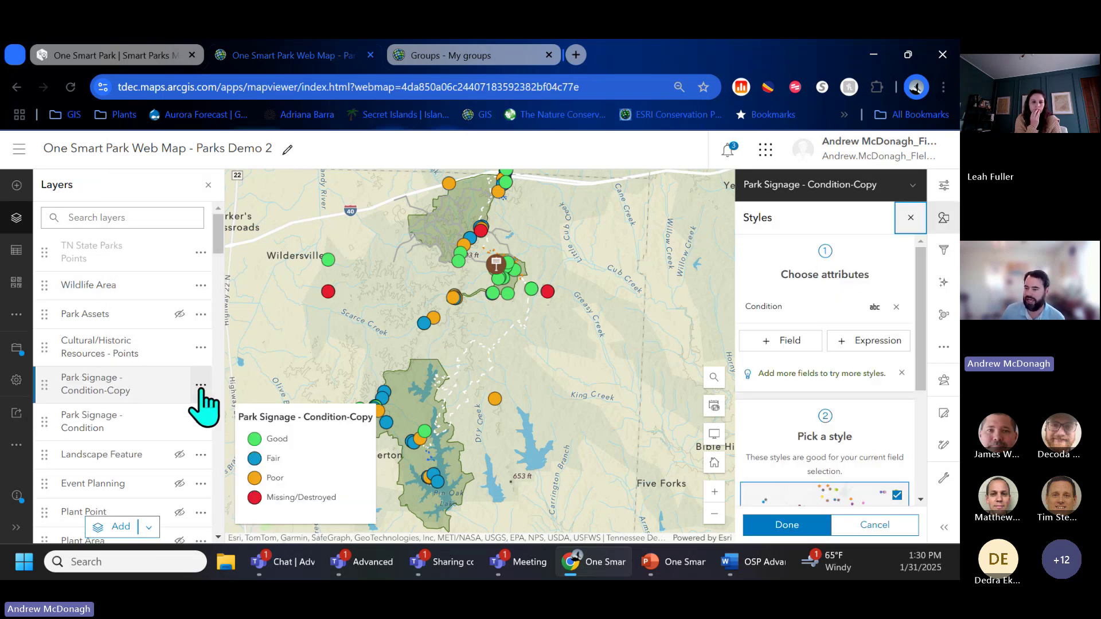
click(200, 385)
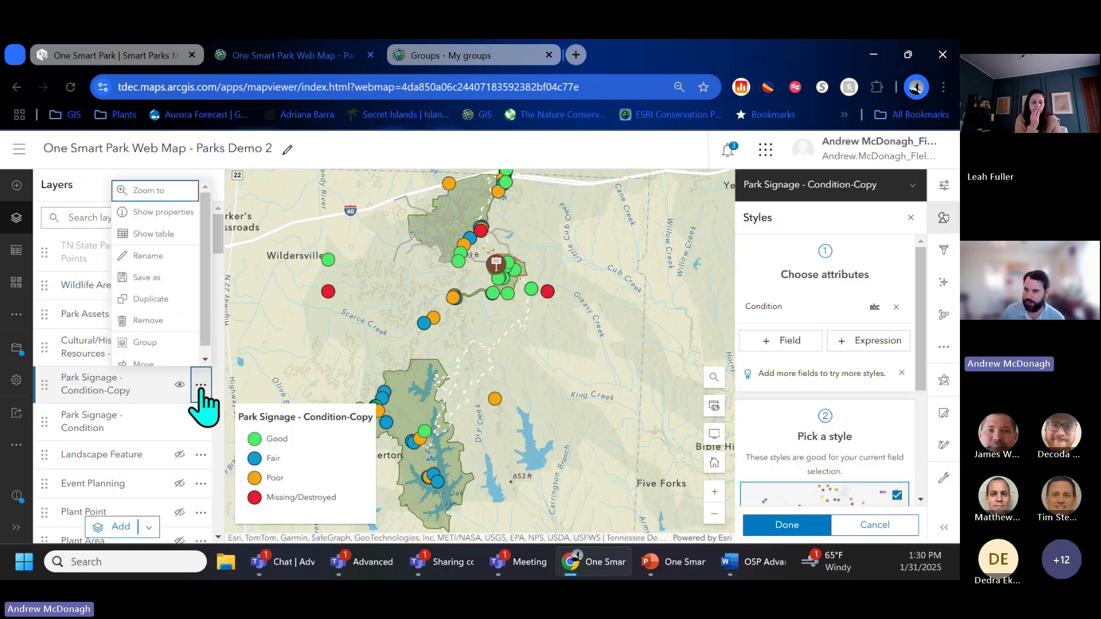
click(165, 258)
drag(109, 446, 183, 445)
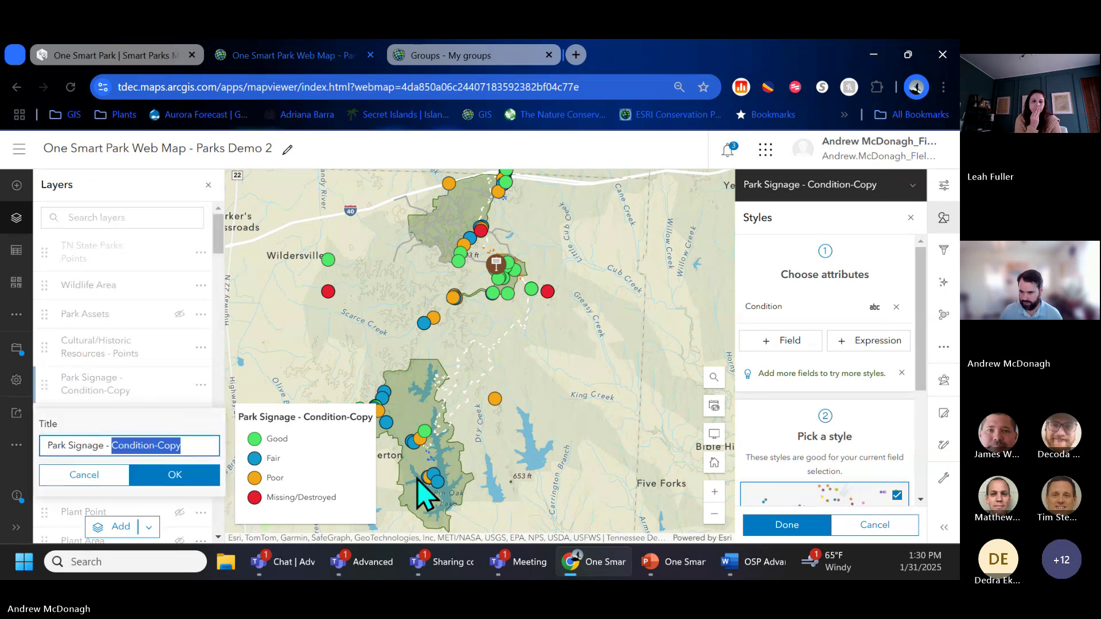
text(Material)
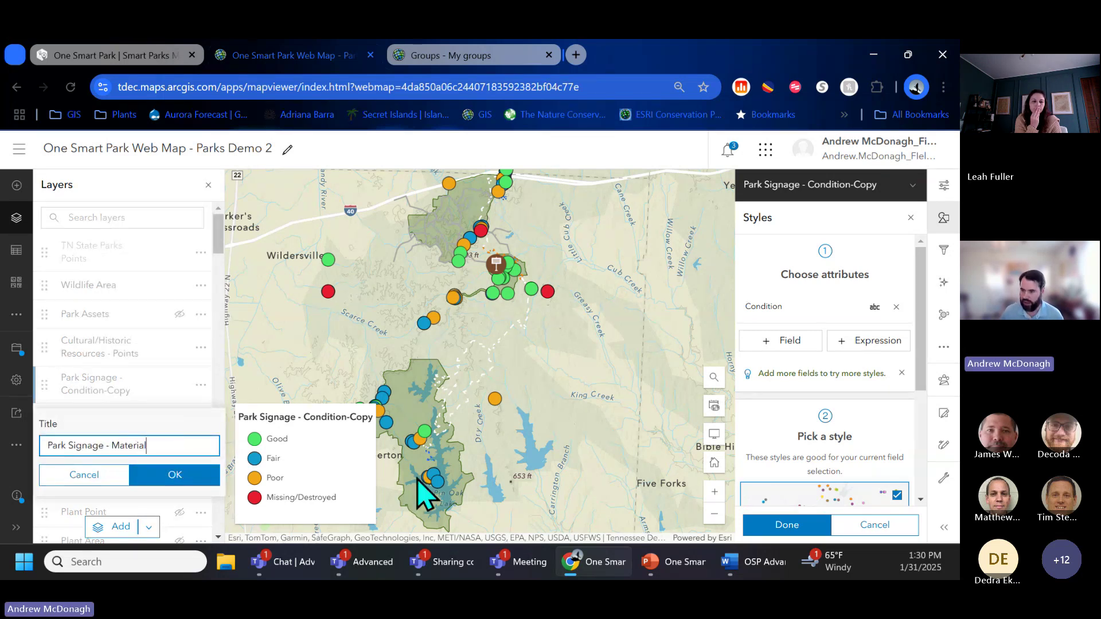
click(179, 481)
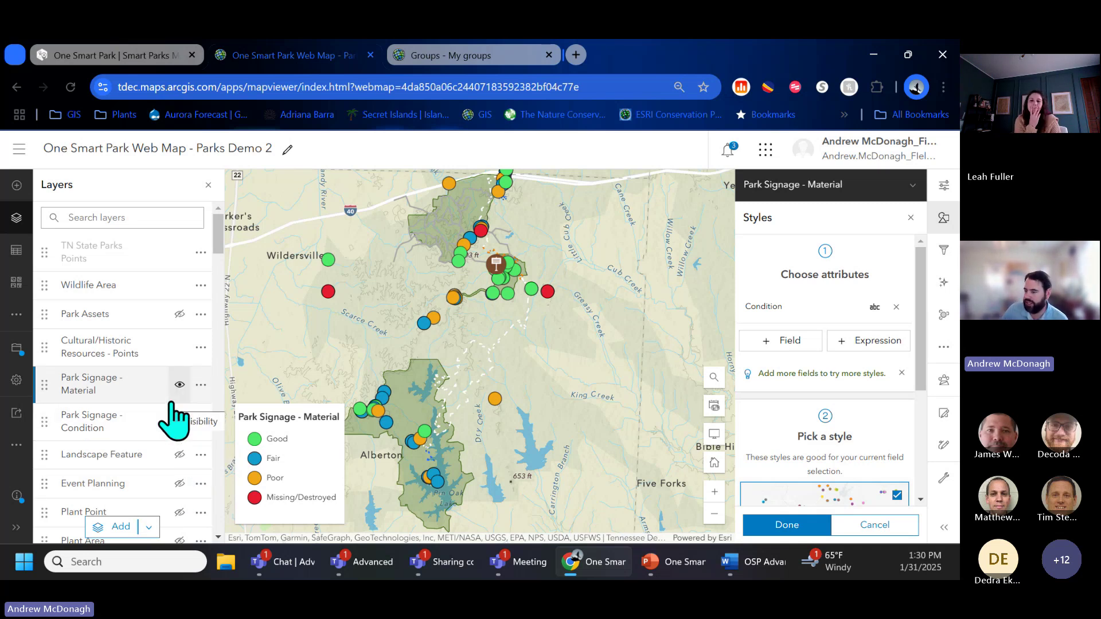
Step: Replace Condition with the Material field on Park Signage - Material and open its Types (unique symbols) options
click(133, 386)
click(132, 385)
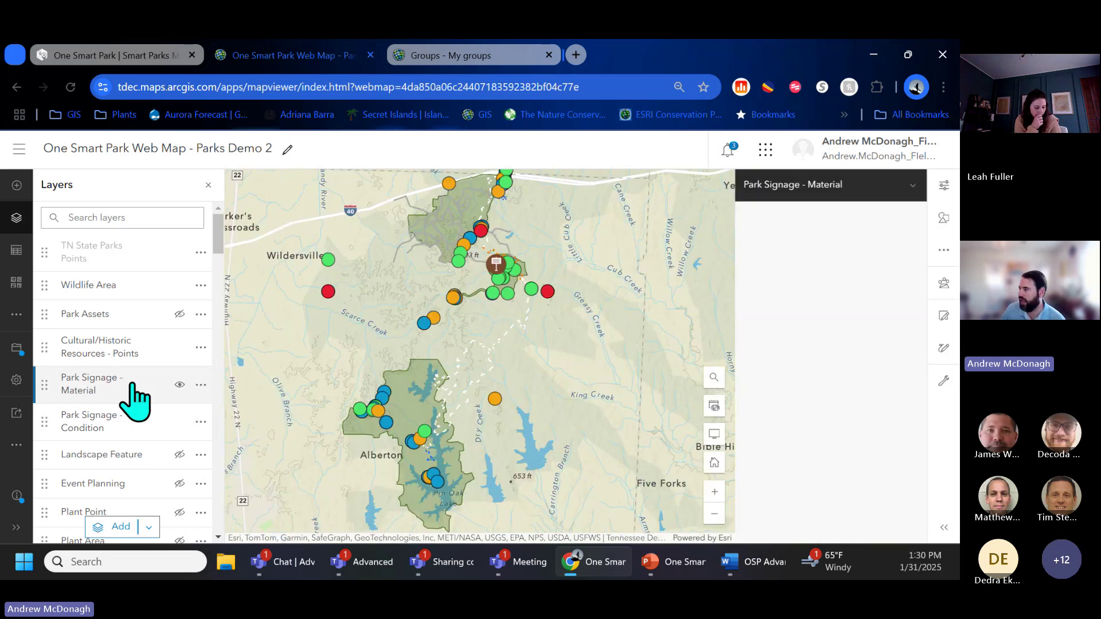
click(943, 218)
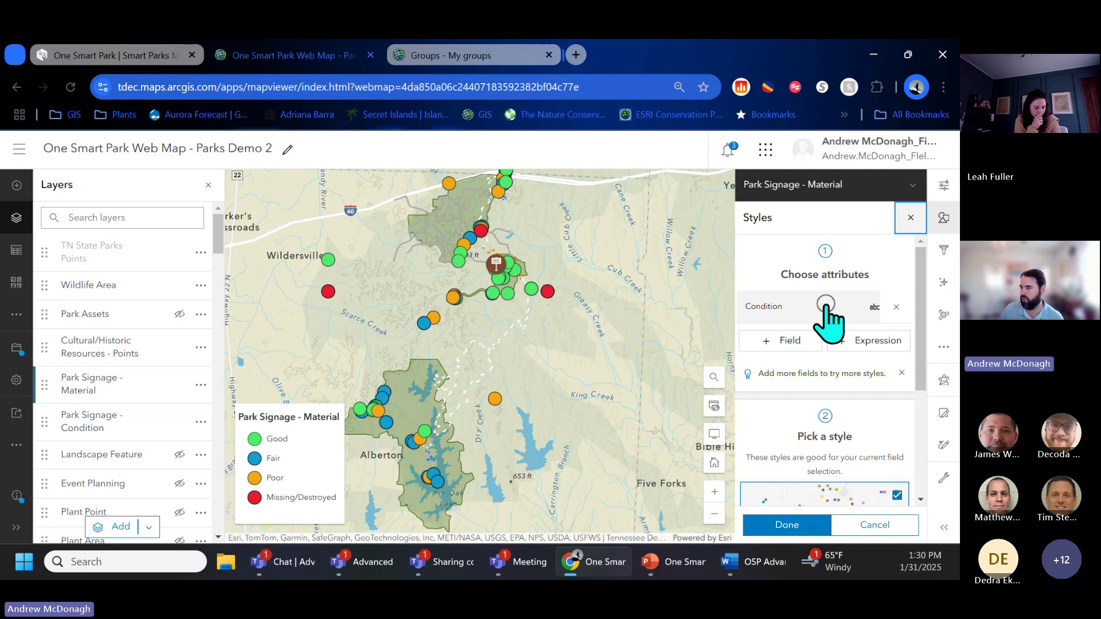
click(896, 307)
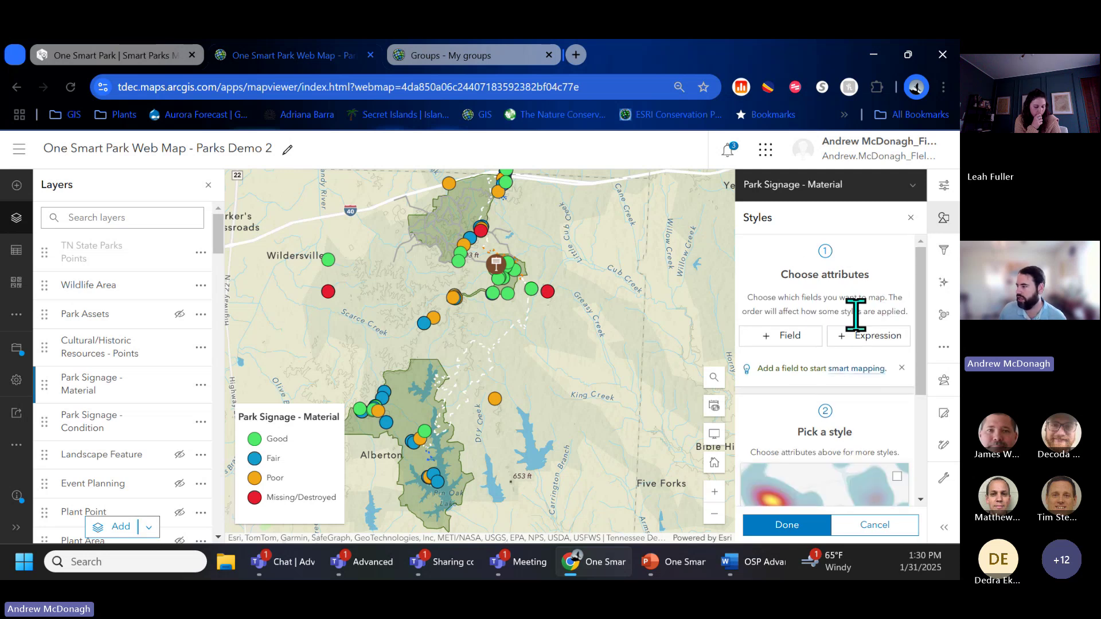
click(783, 337)
click(757, 376)
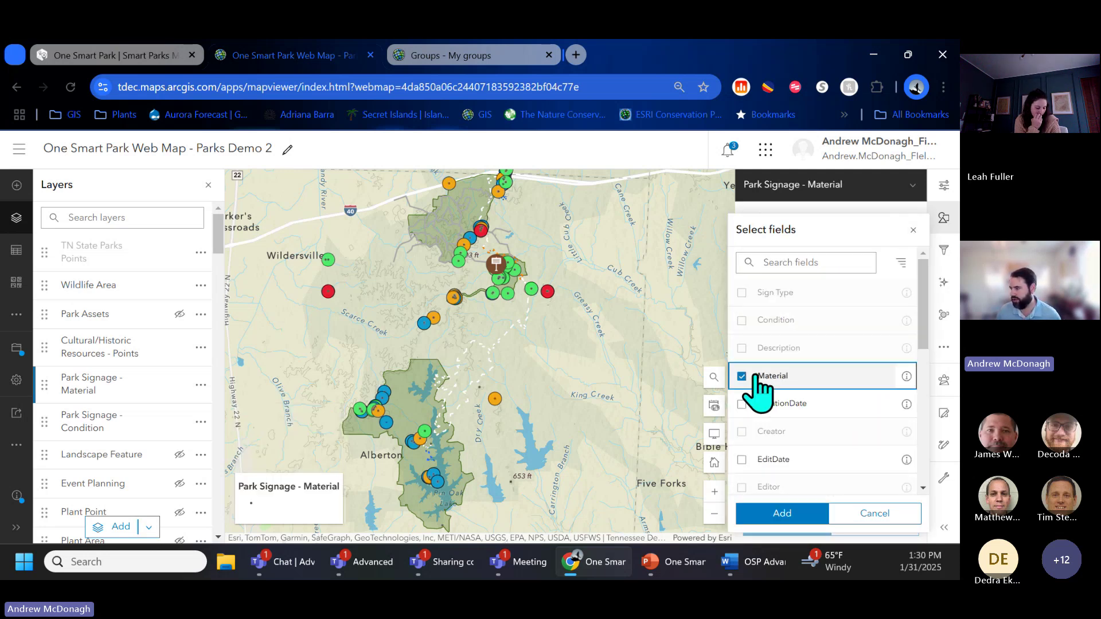
click(790, 511)
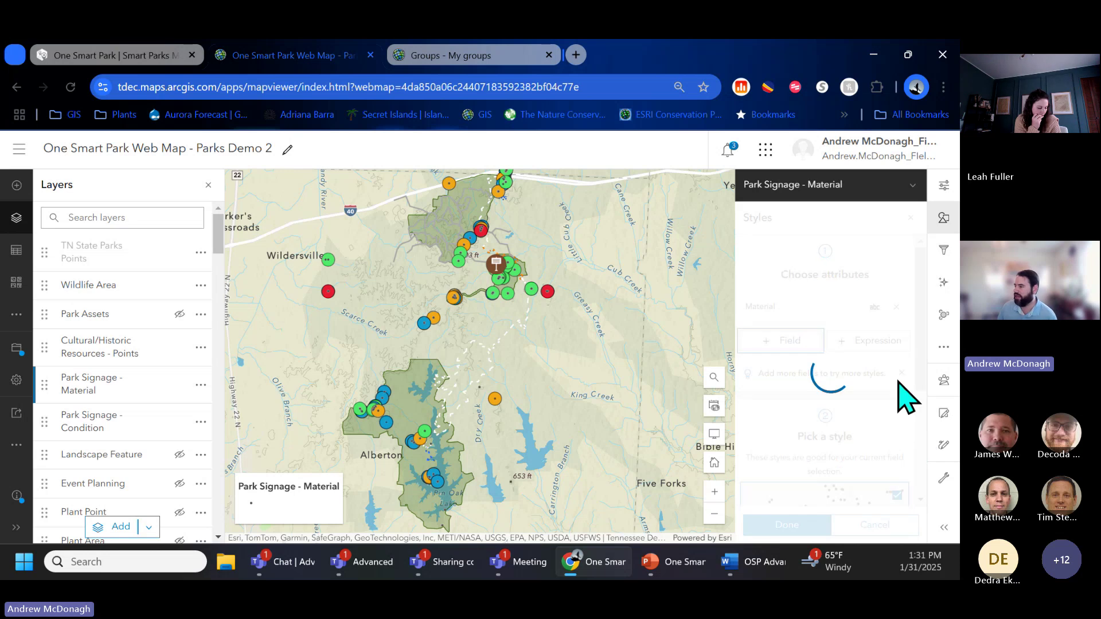
scroll(899, 381, down, 3)
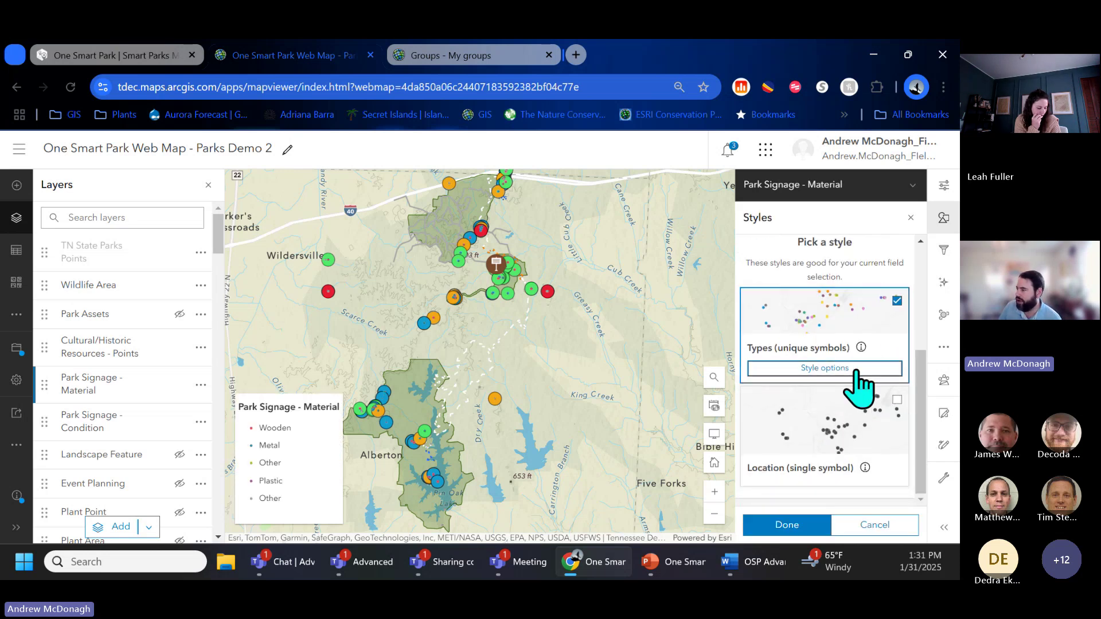
click(855, 370)
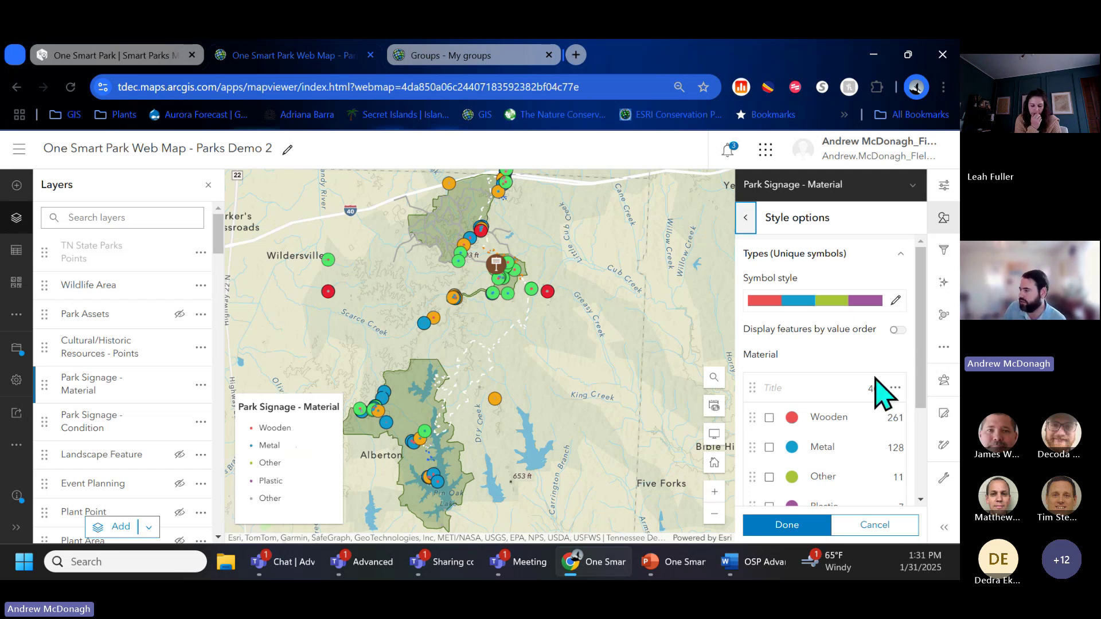
Step: Make the Wooden sign symbol a dark diamond at 15 px
drag(922, 357, 923, 400)
click(793, 344)
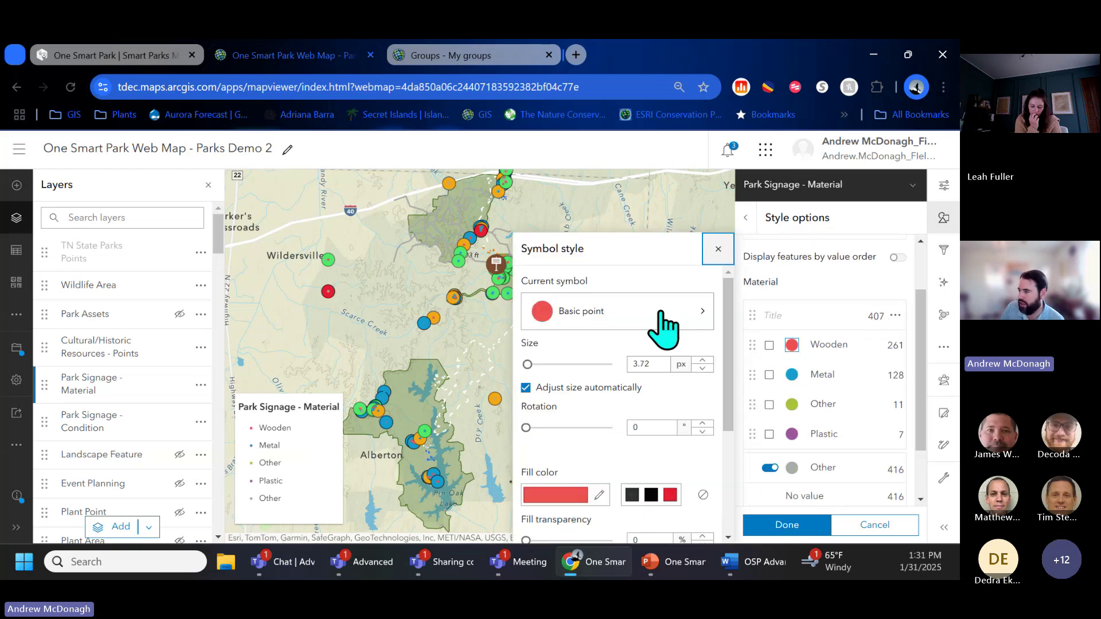
click(660, 325)
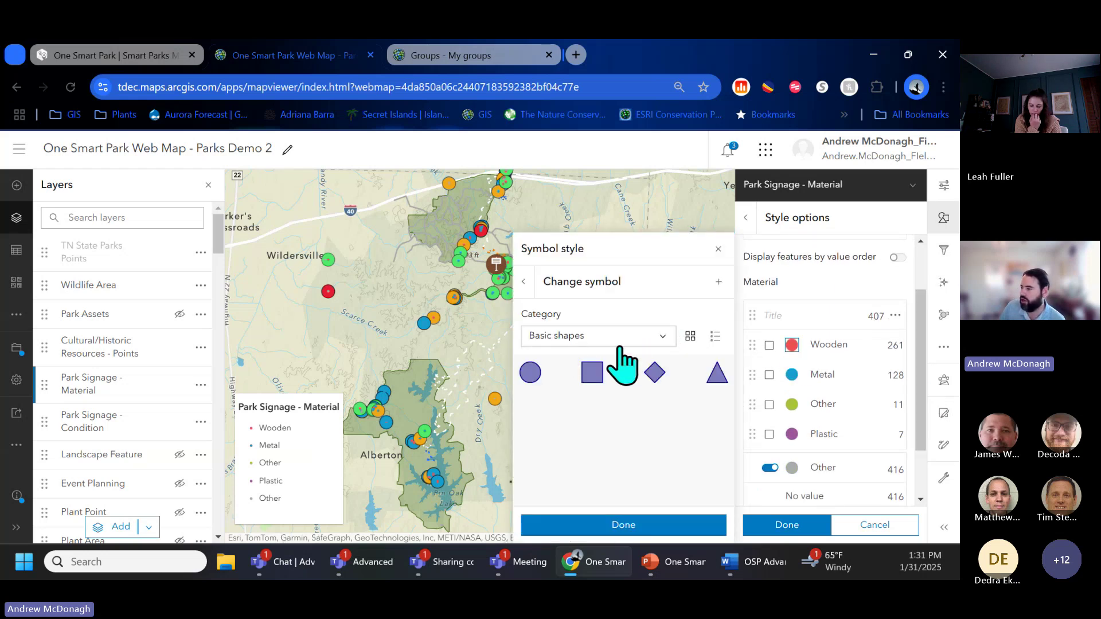
click(655, 373)
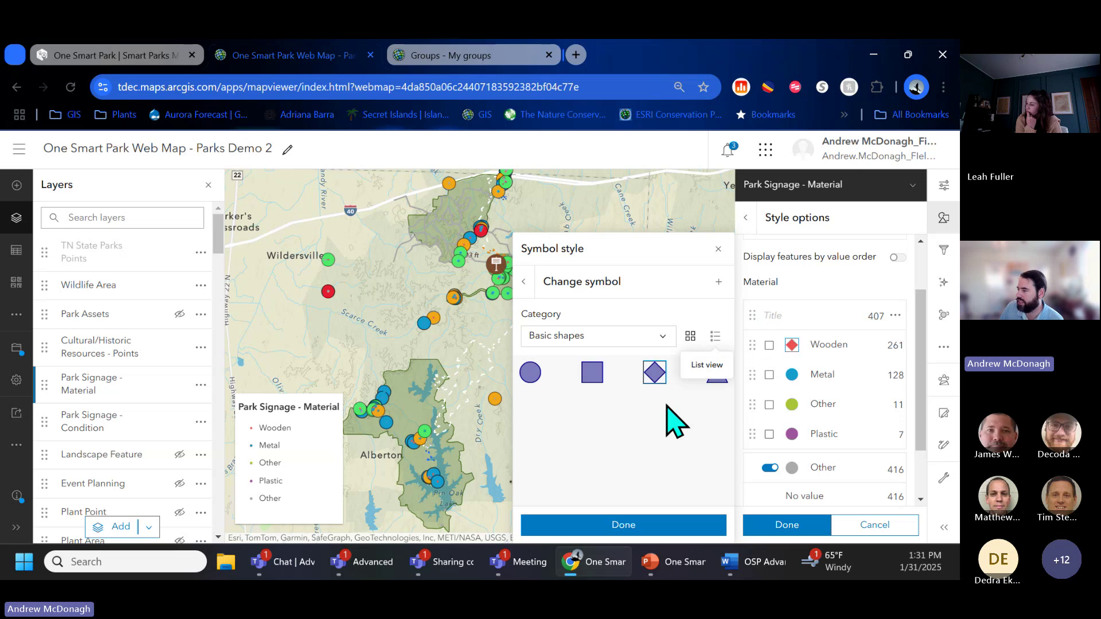
click(523, 281)
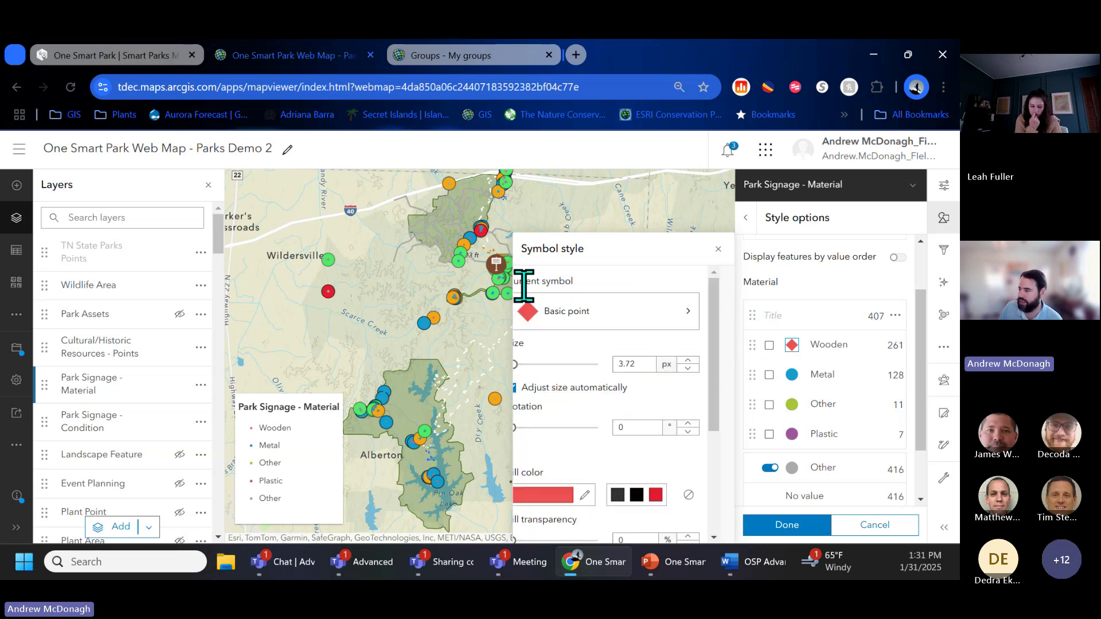
double_click(637, 364)
text(15)
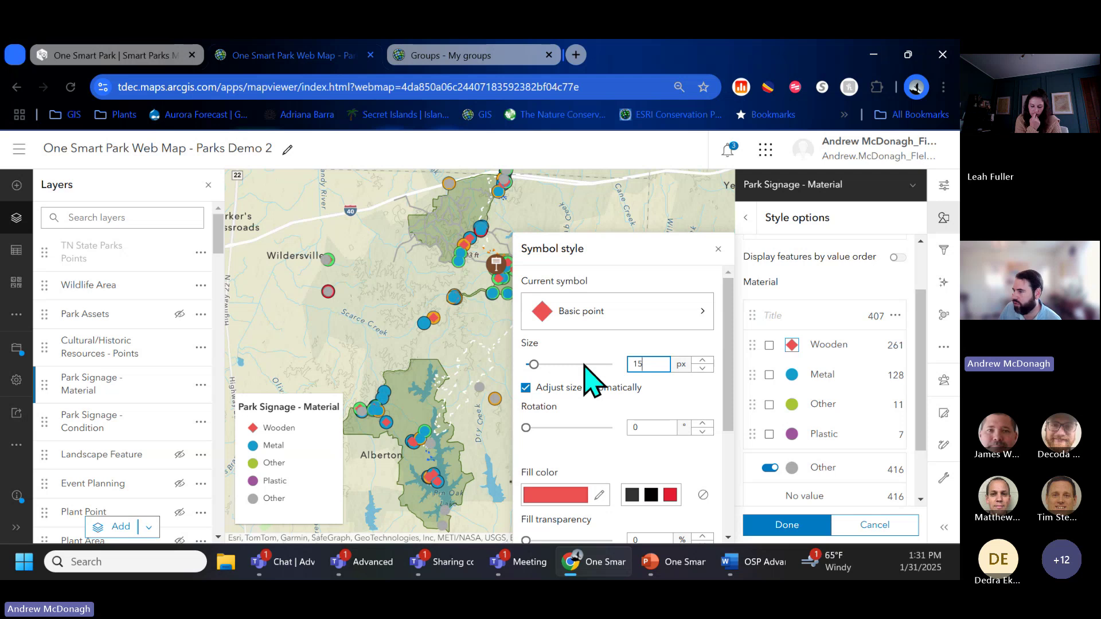
click(632, 496)
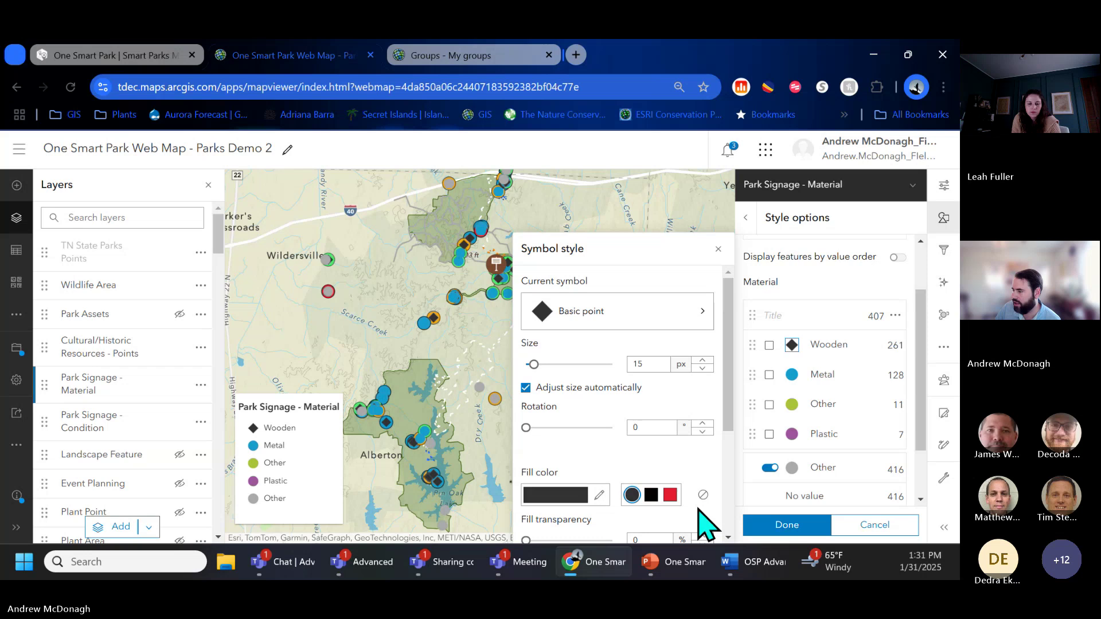
click(787, 525)
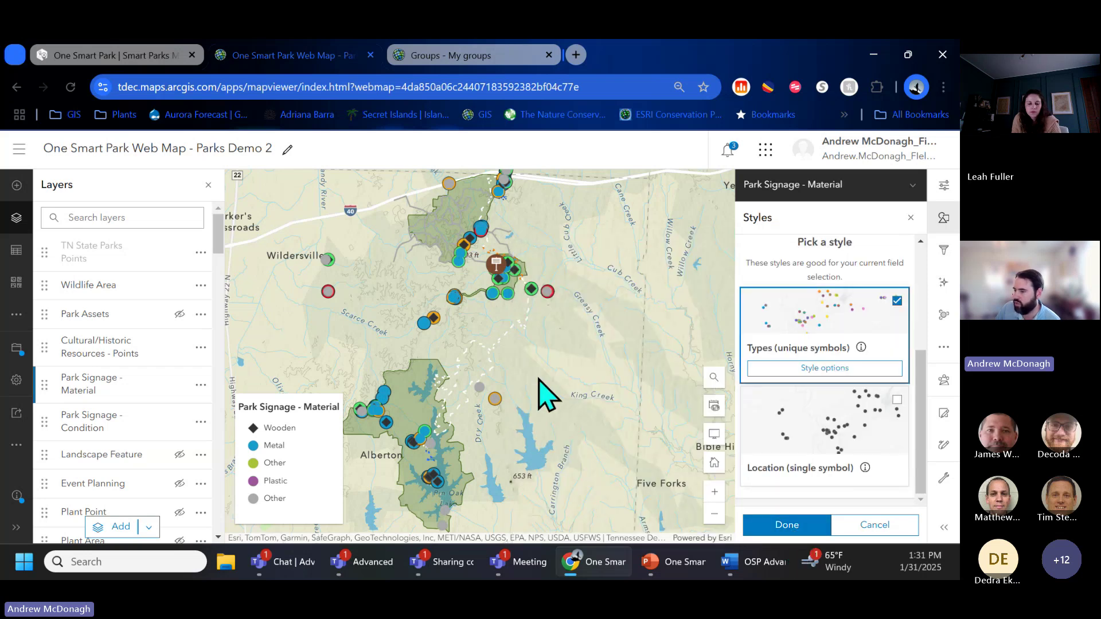
Step: Change the Metal sign symbol to a black 12 px triangle
drag(543, 396, 518, 379)
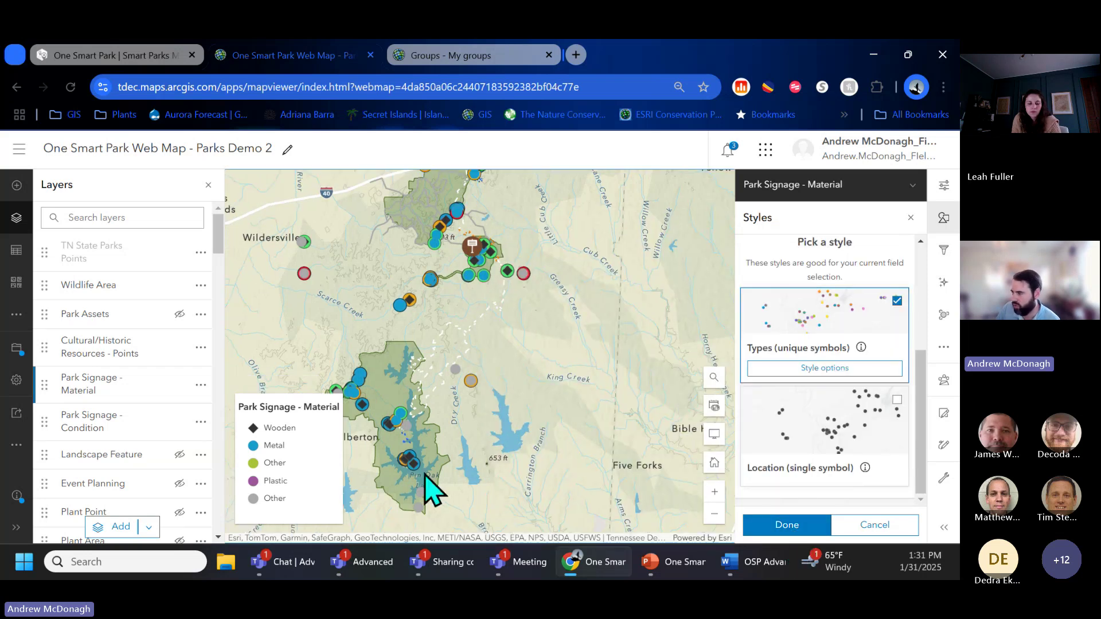
click(808, 376)
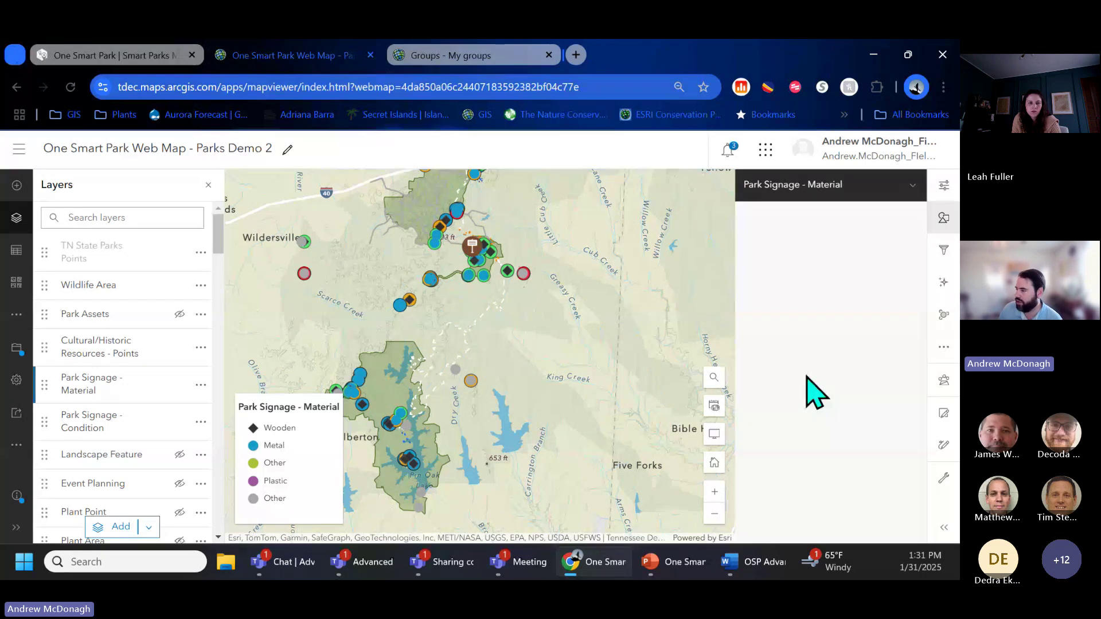
scroll(811, 384, down, 5)
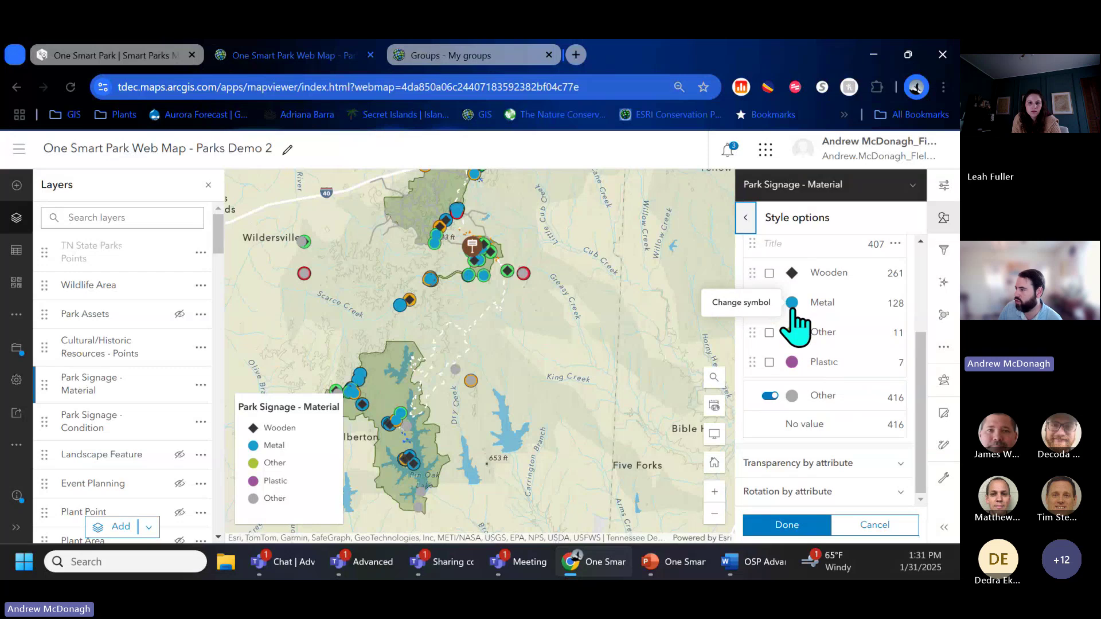
click(793, 304)
click(681, 327)
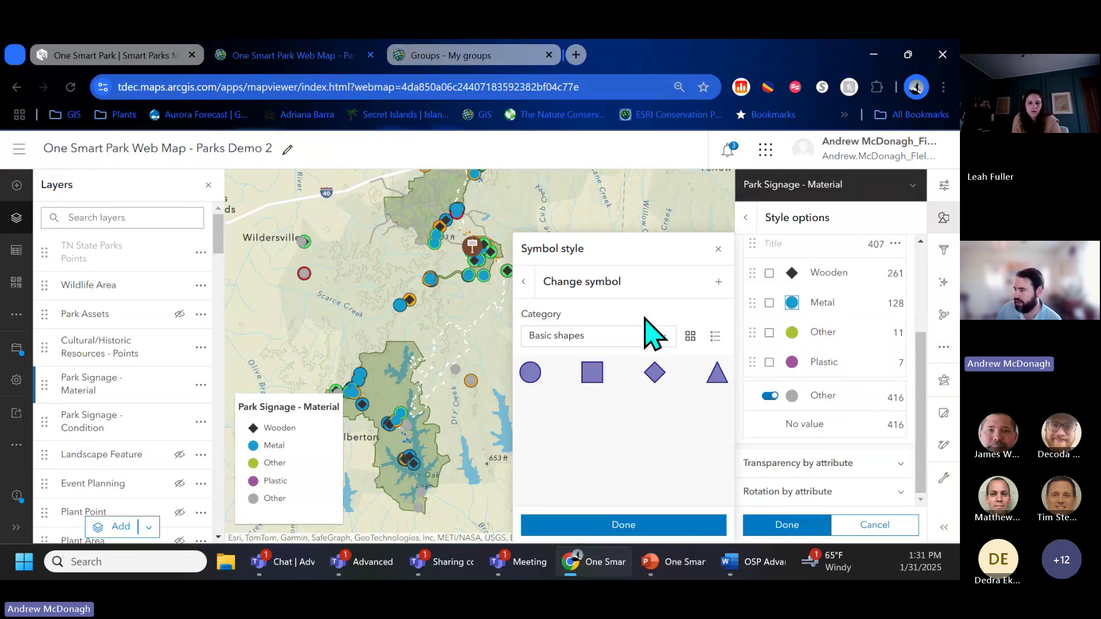
click(717, 374)
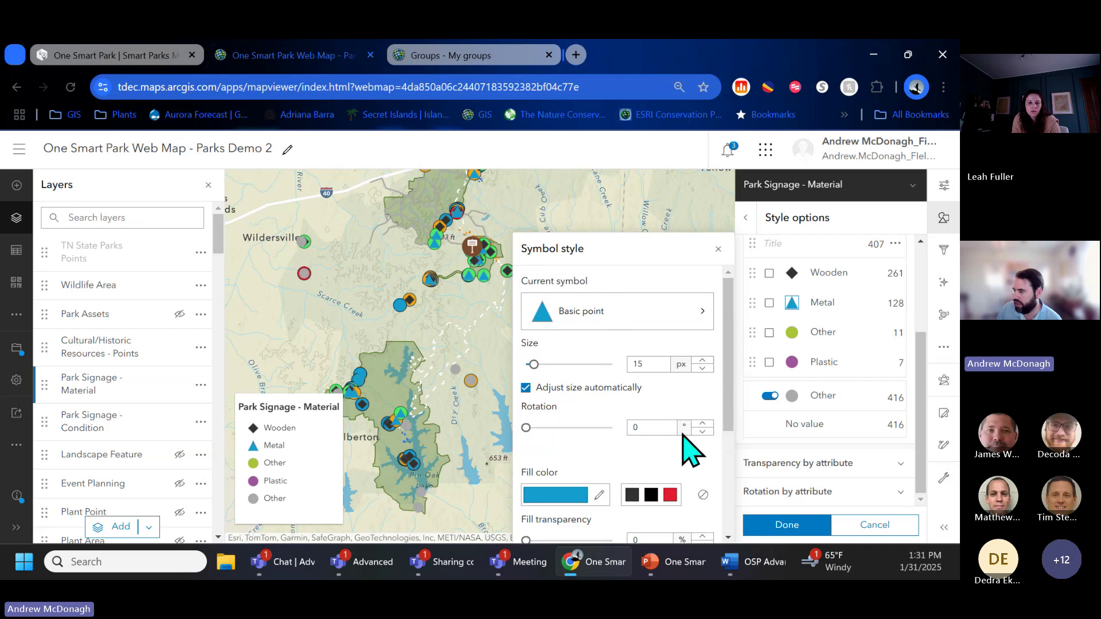
click(652, 493)
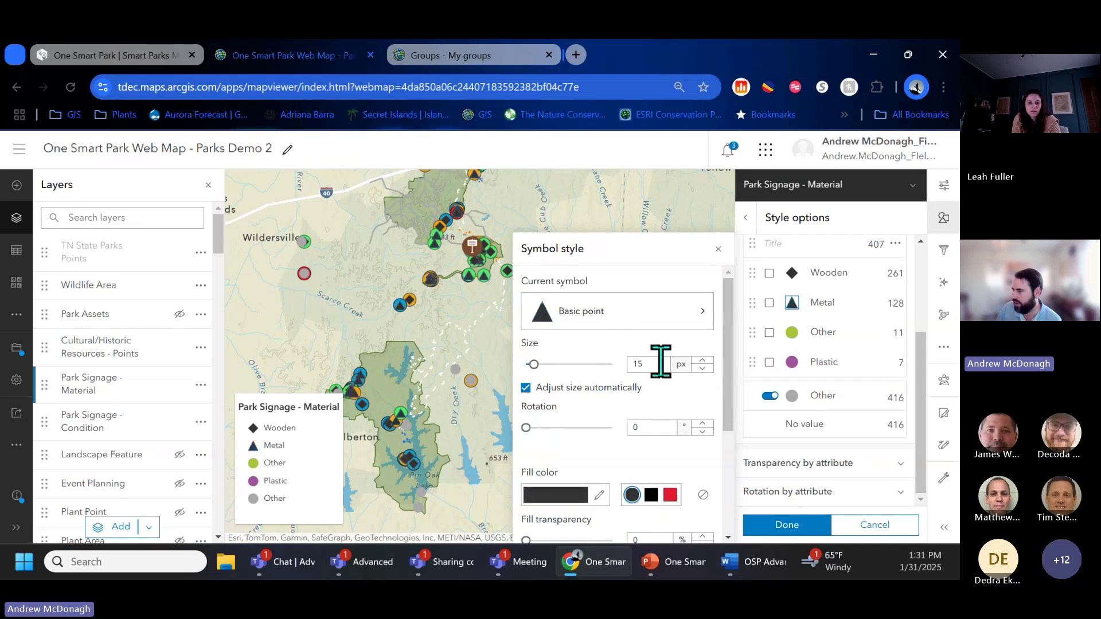
click(702, 369)
click(702, 369)
click(702, 369)
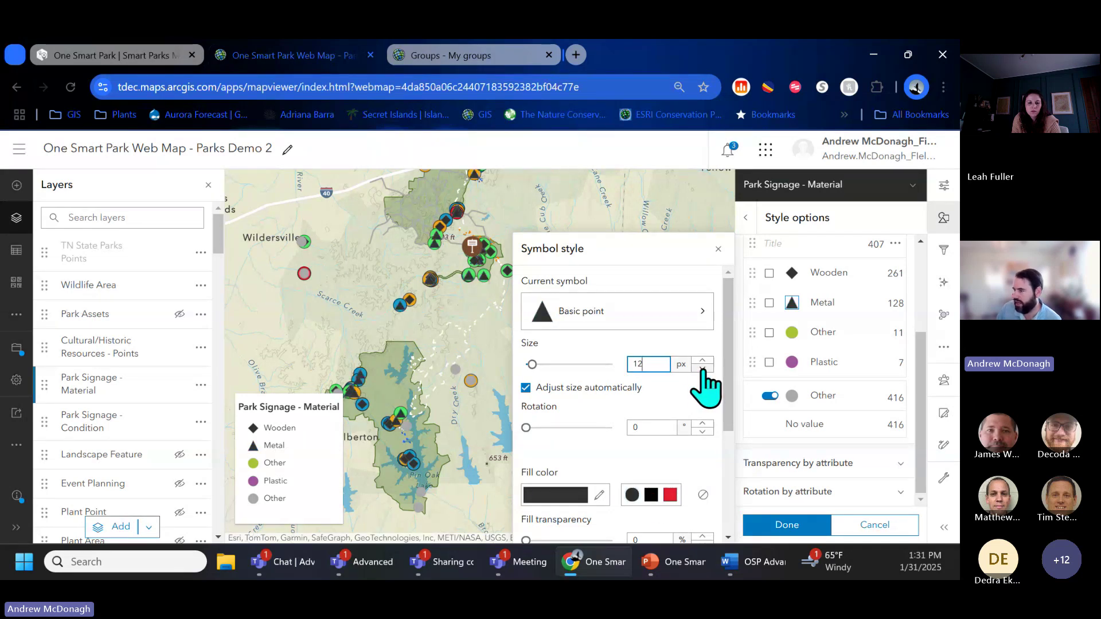
click(788, 523)
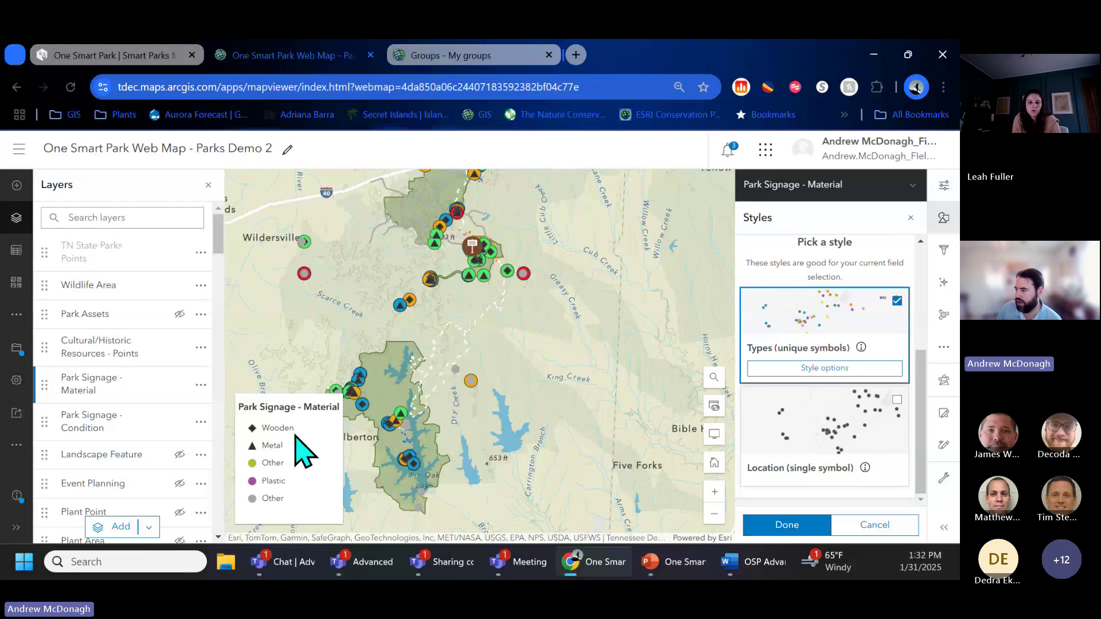
Step: Group Other and Plastic into the Other category and hide it from the map
click(812, 373)
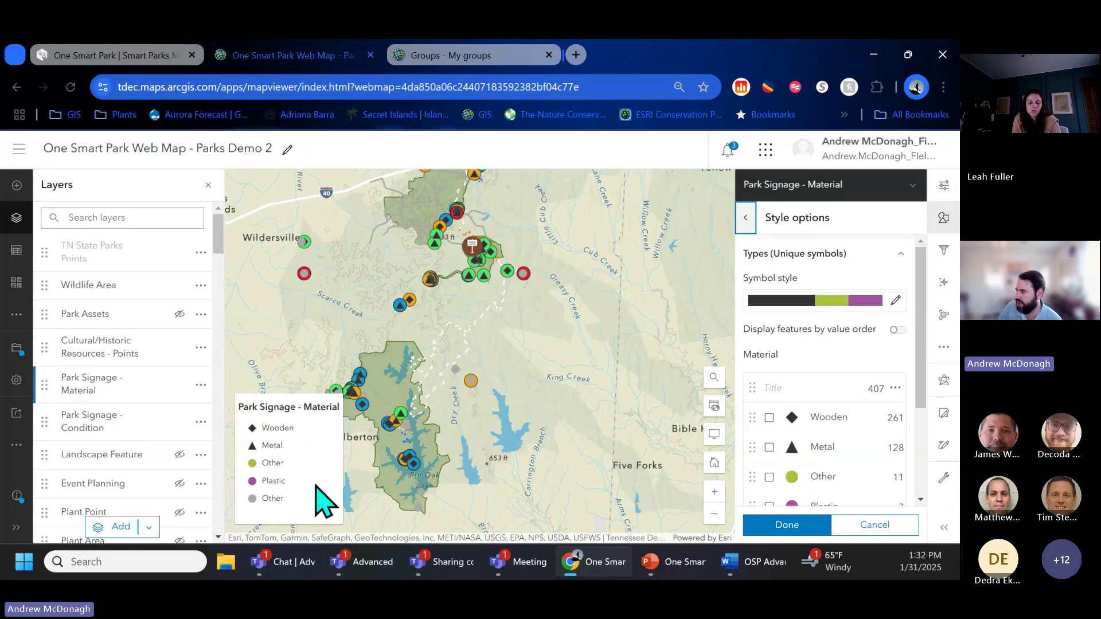
scroll(763, 422, down, 3)
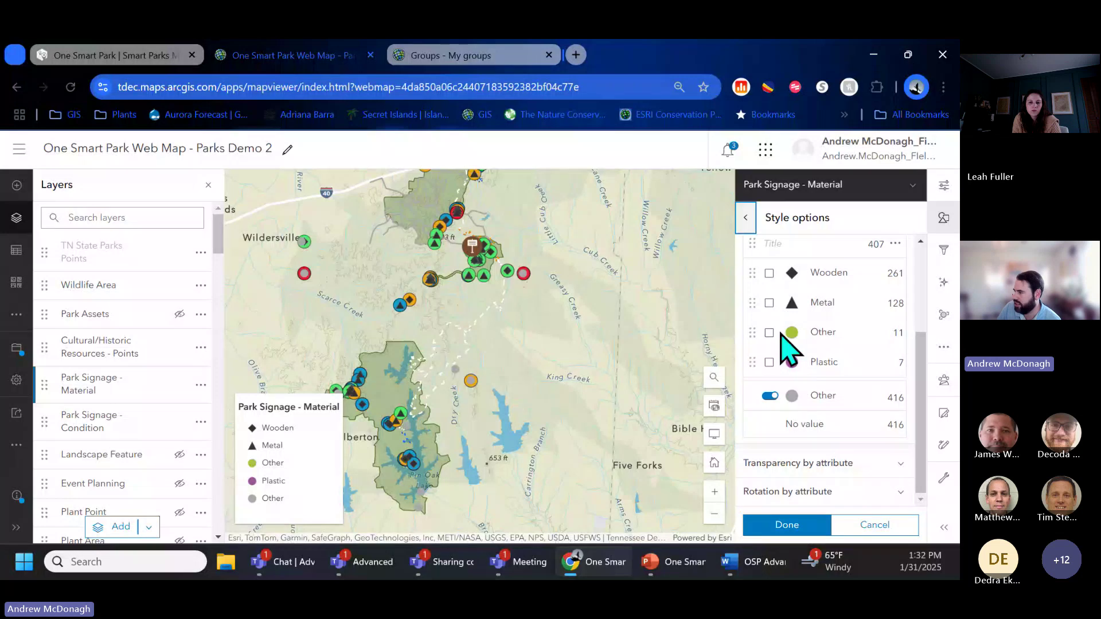
click(769, 333)
click(769, 363)
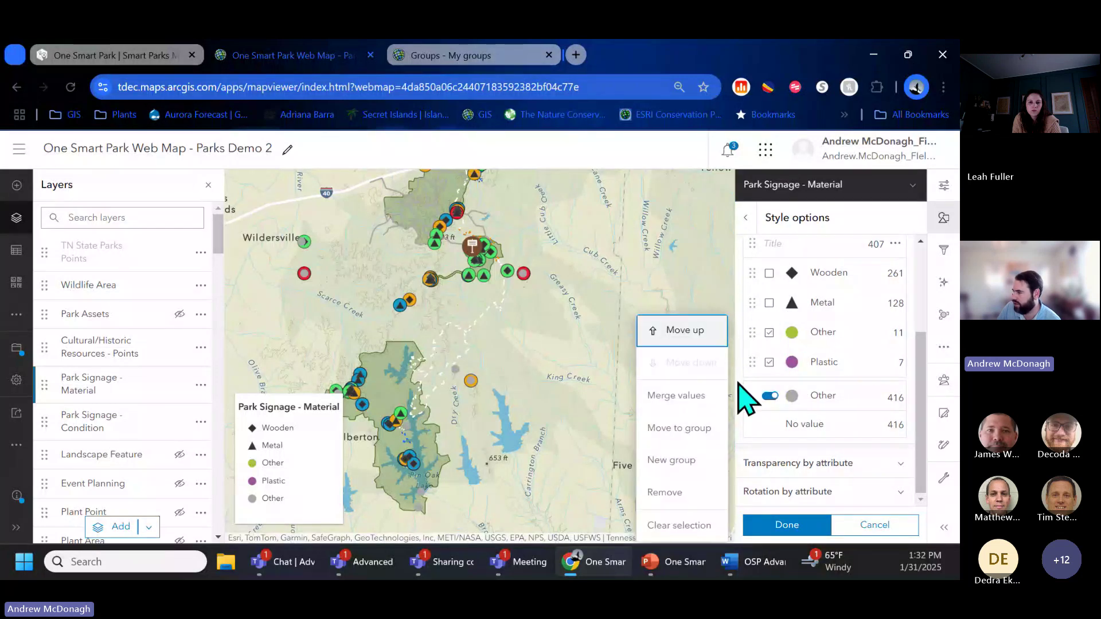
click(687, 492)
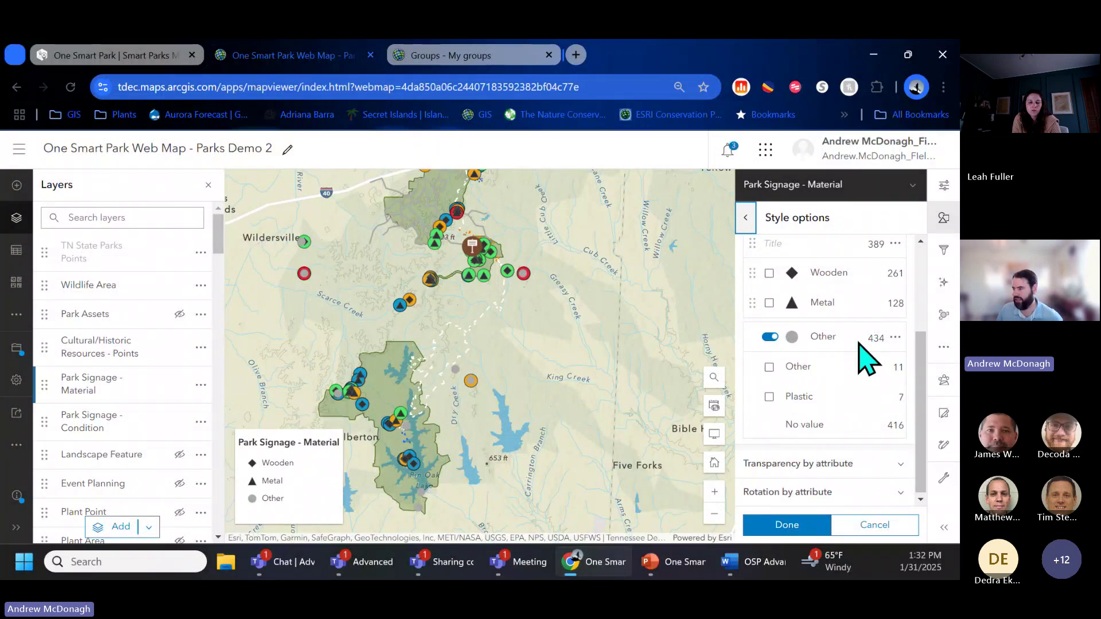
click(772, 338)
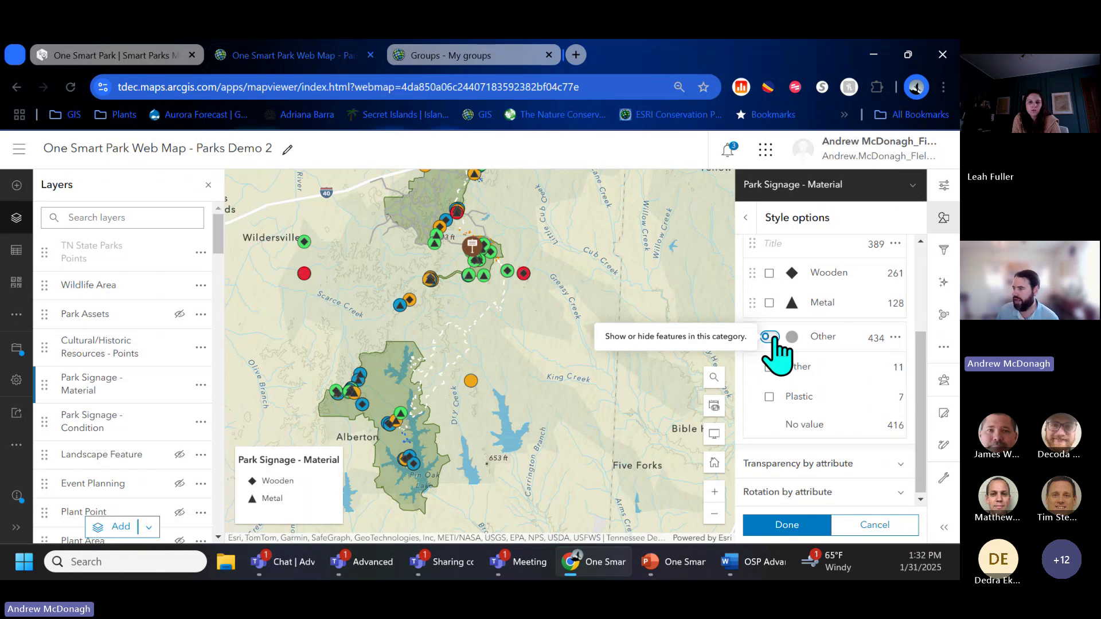
Step: Close the style options and finish styling the Park Signage - Material layer
click(746, 218)
scroll(521, 236, up, 3)
scroll(588, 273, up, 2)
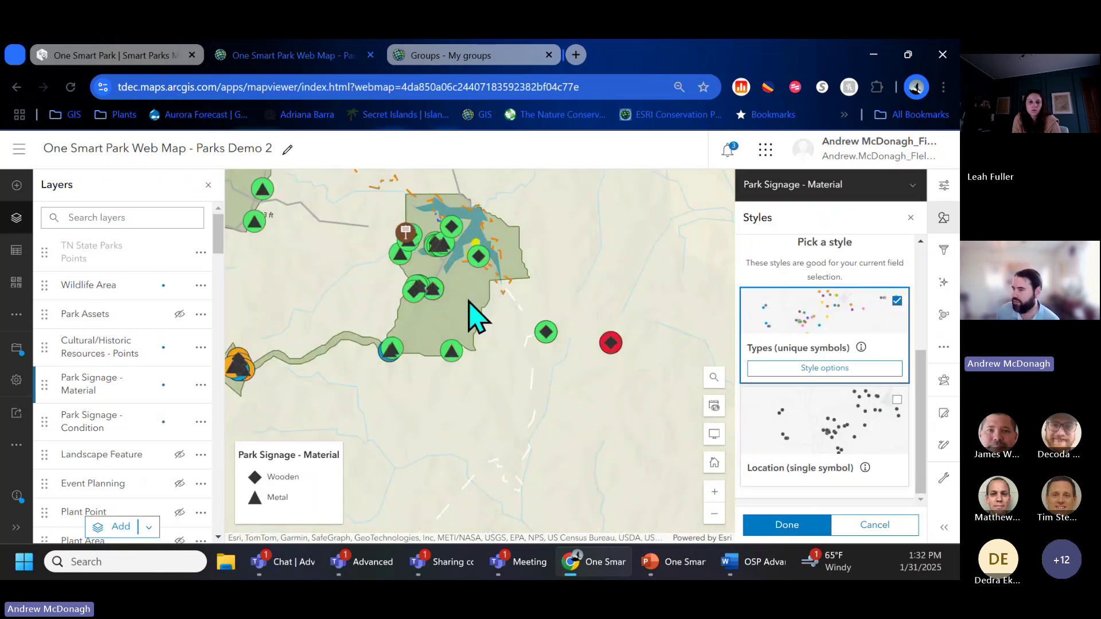
scroll(444, 313, up, 4)
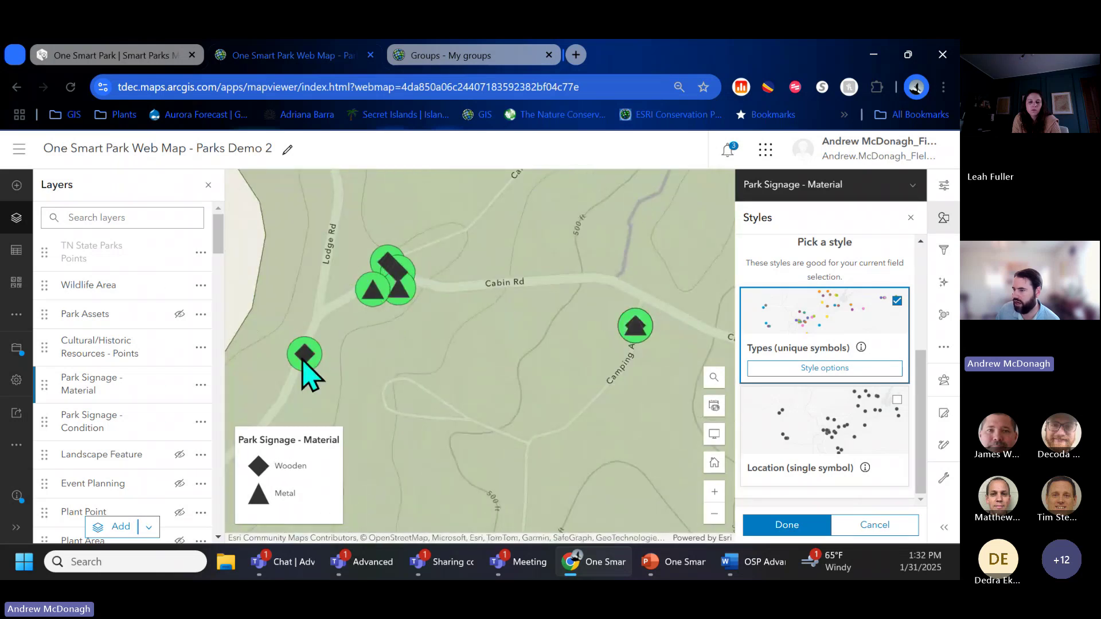
scroll(475, 365, down, 5)
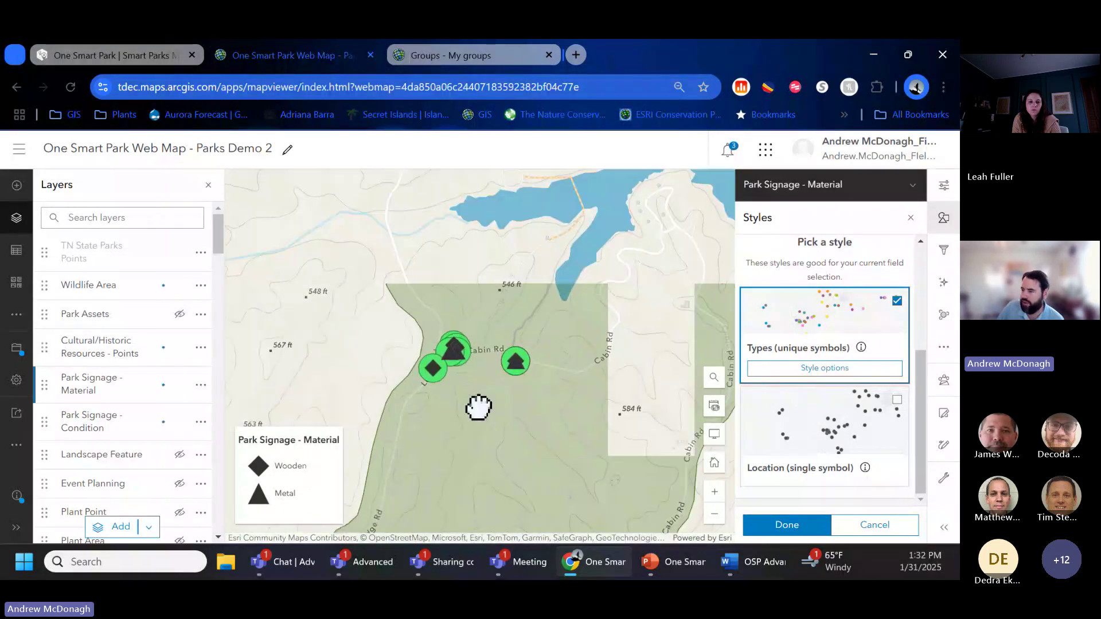
scroll(477, 407, down, 3)
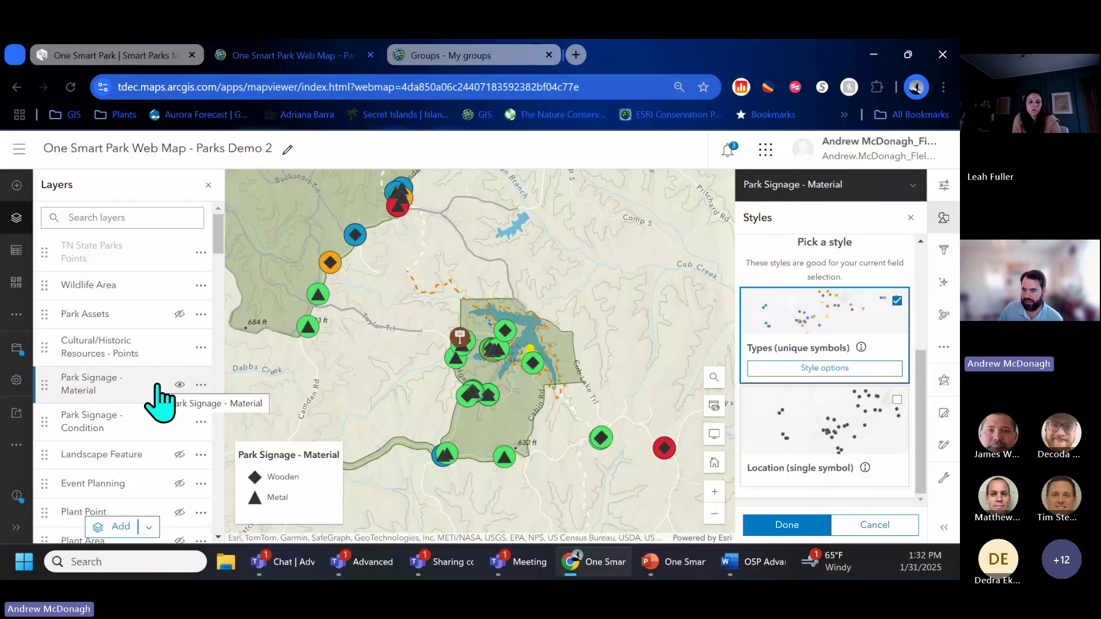
click(791, 526)
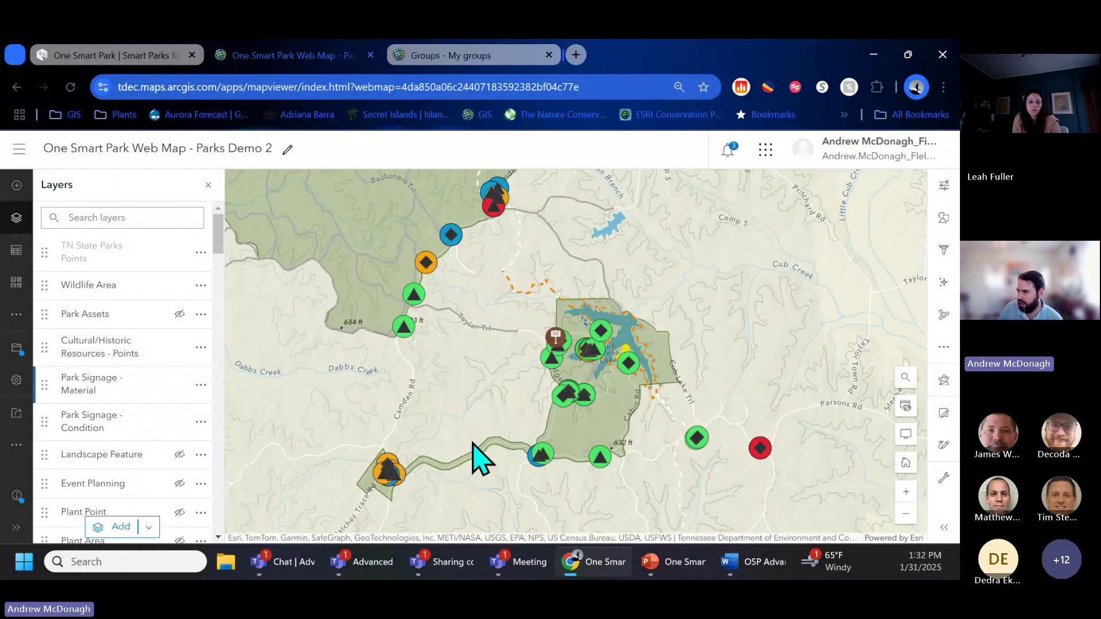
Step: Zoom out to the region, then zoom in on the park at Tims Ford Lake
scroll(355, 411, down, 2)
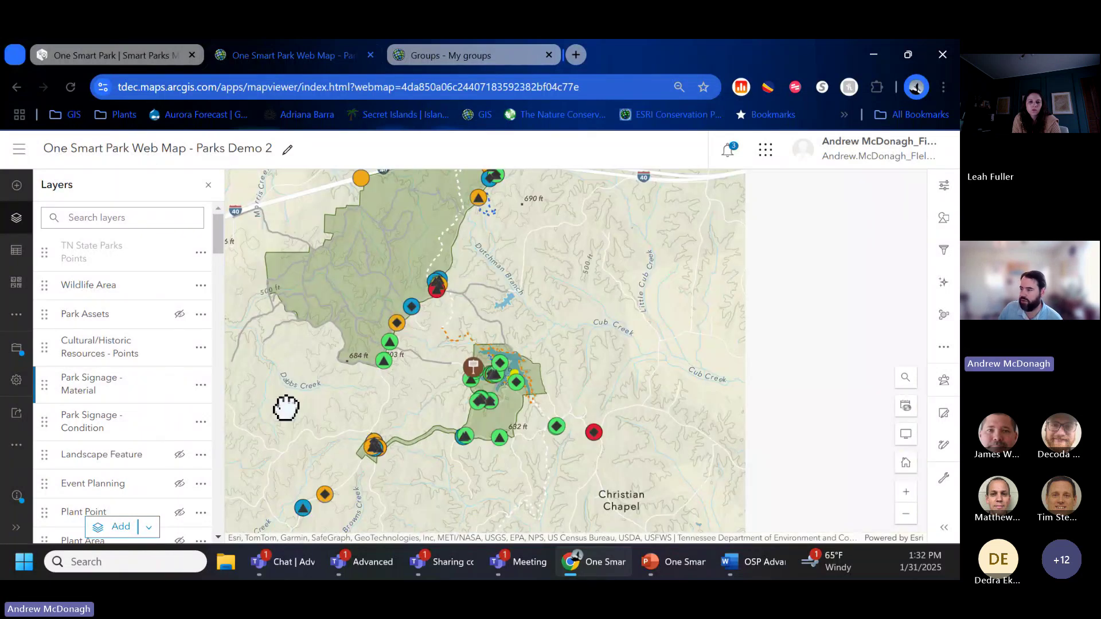
scroll(324, 365, down, 3)
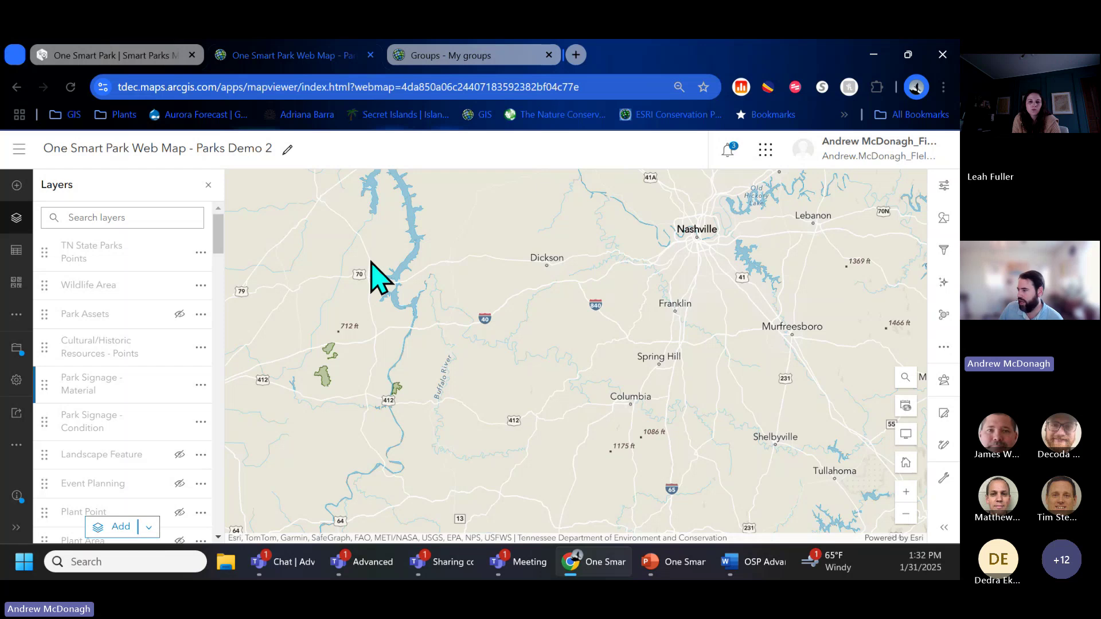
scroll(370, 269, down, 1)
scroll(585, 383, up, 4)
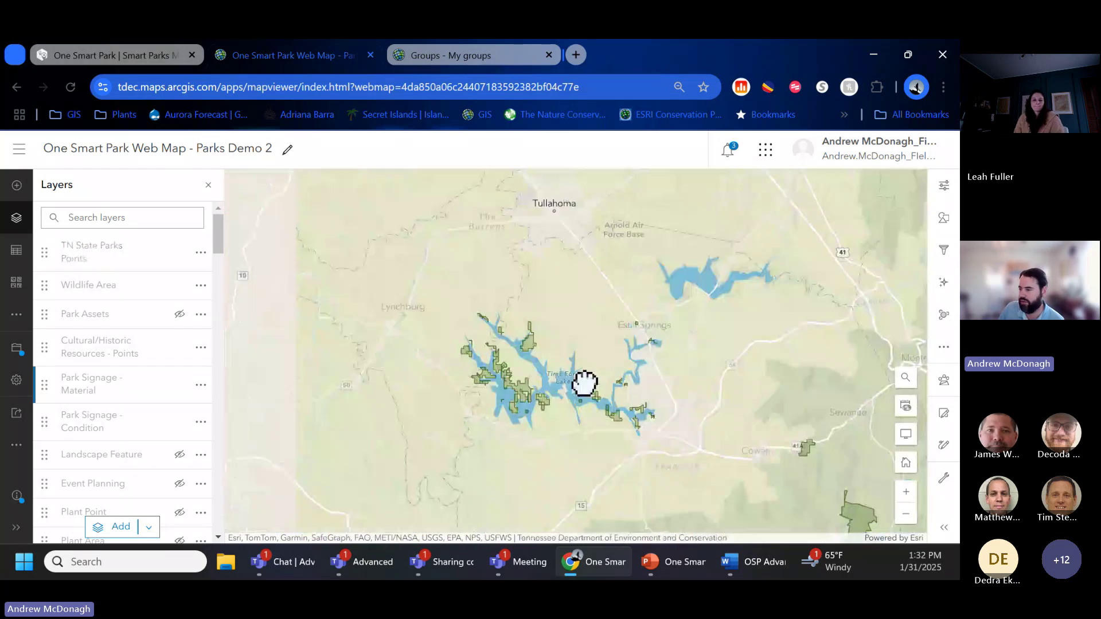
scroll(585, 383, up, 4)
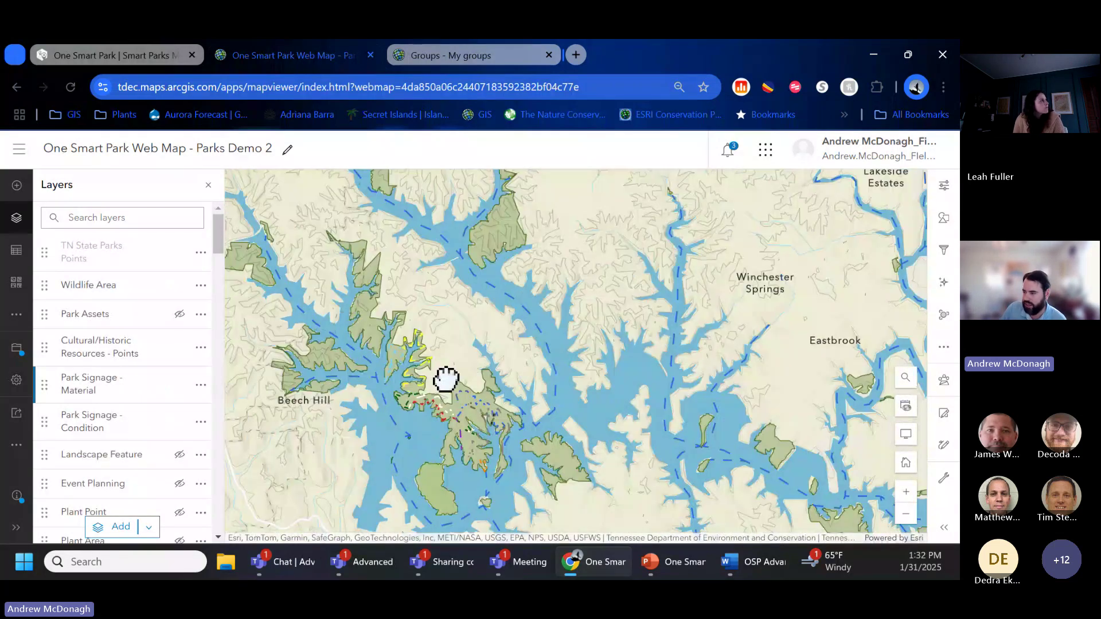
scroll(447, 432, up, 2)
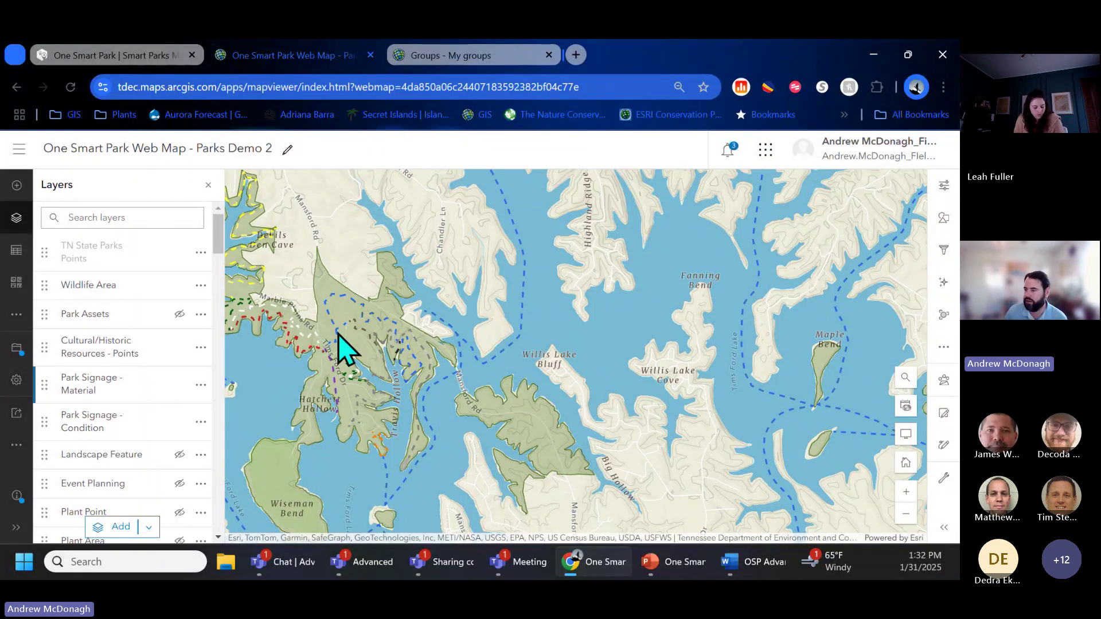
scroll(338, 335, up, 1)
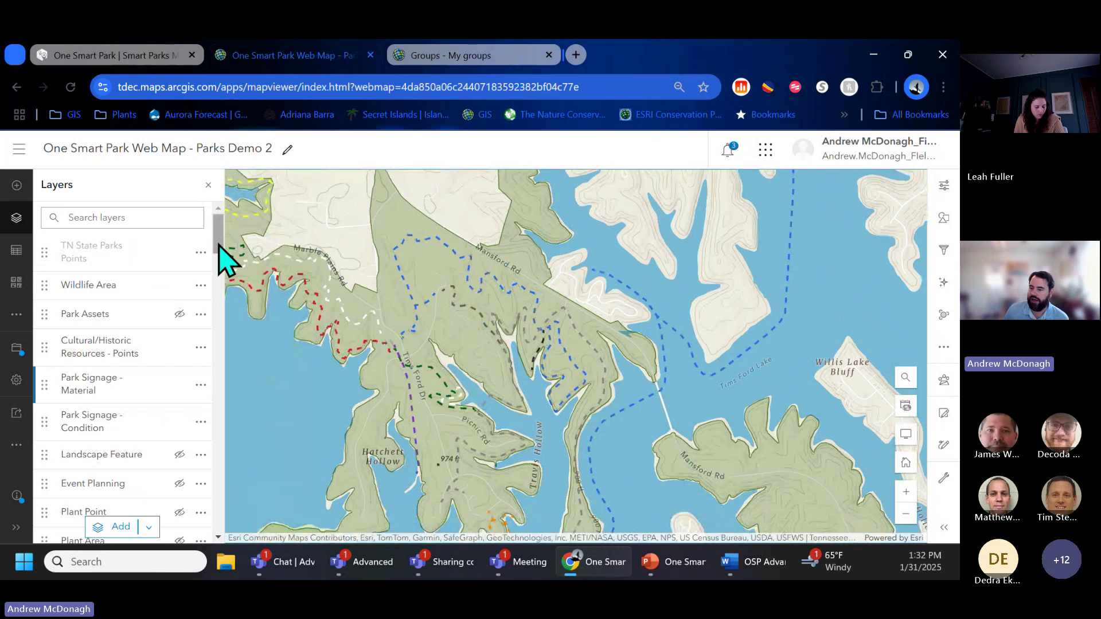
drag(217, 241, 215, 327)
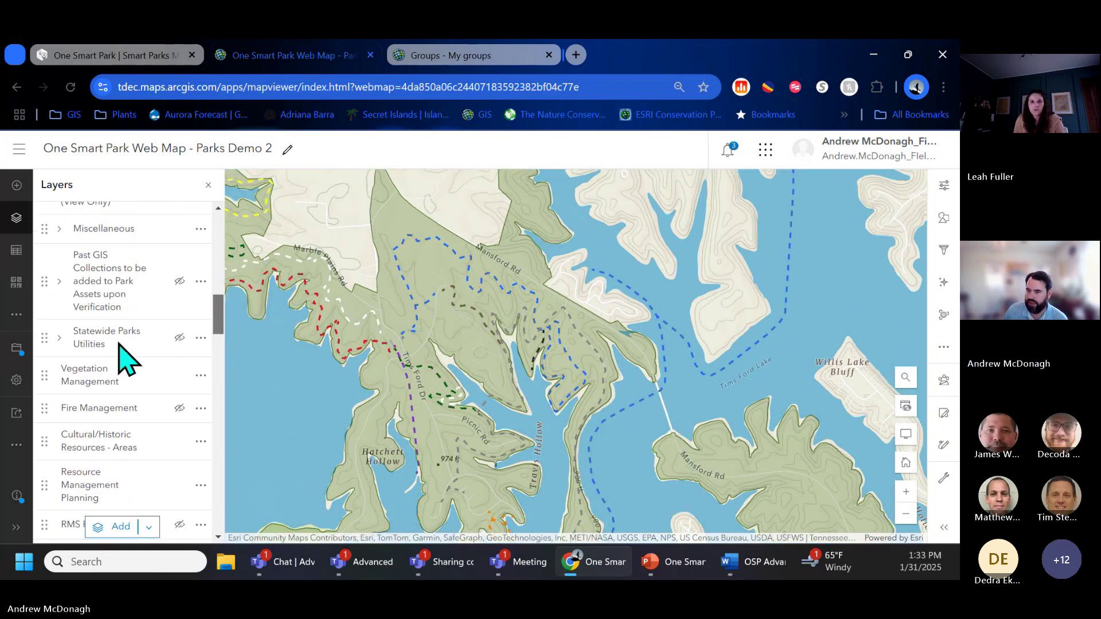
Step: Switch on Statewide Parks Utilities and its Potable Water lines, zooming to the Visitors Center
click(59, 339)
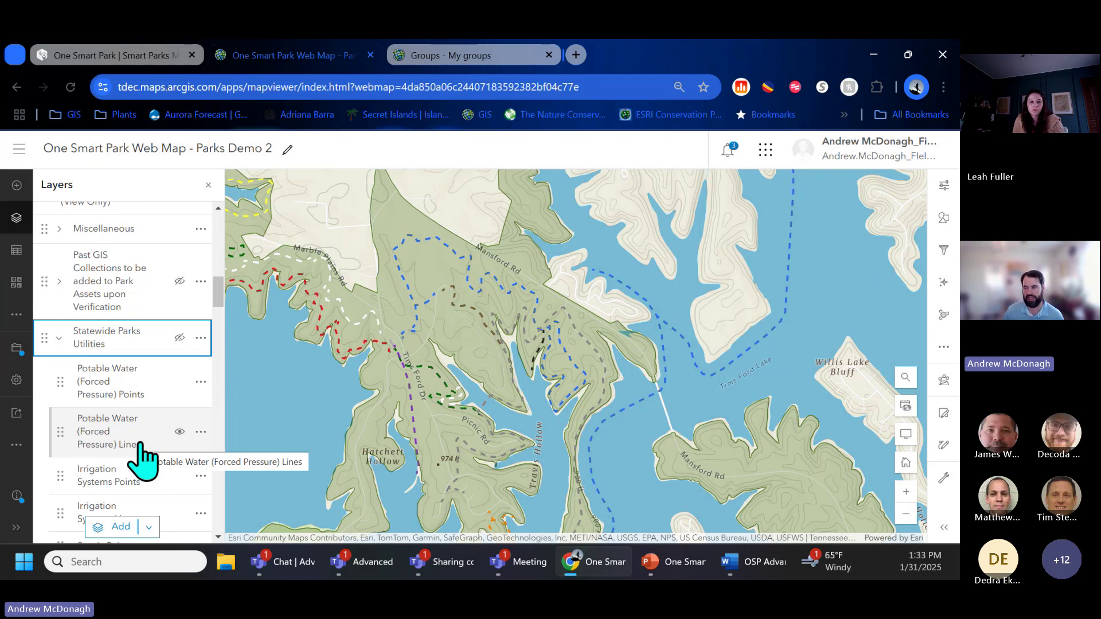
drag(219, 289, 217, 321)
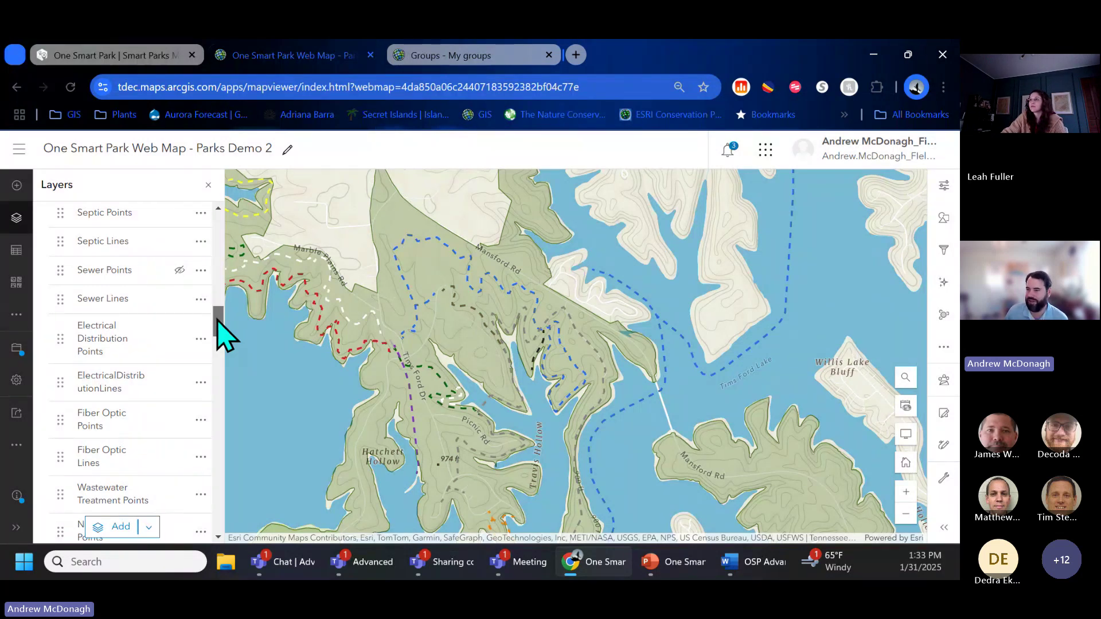
drag(219, 332, 233, 315)
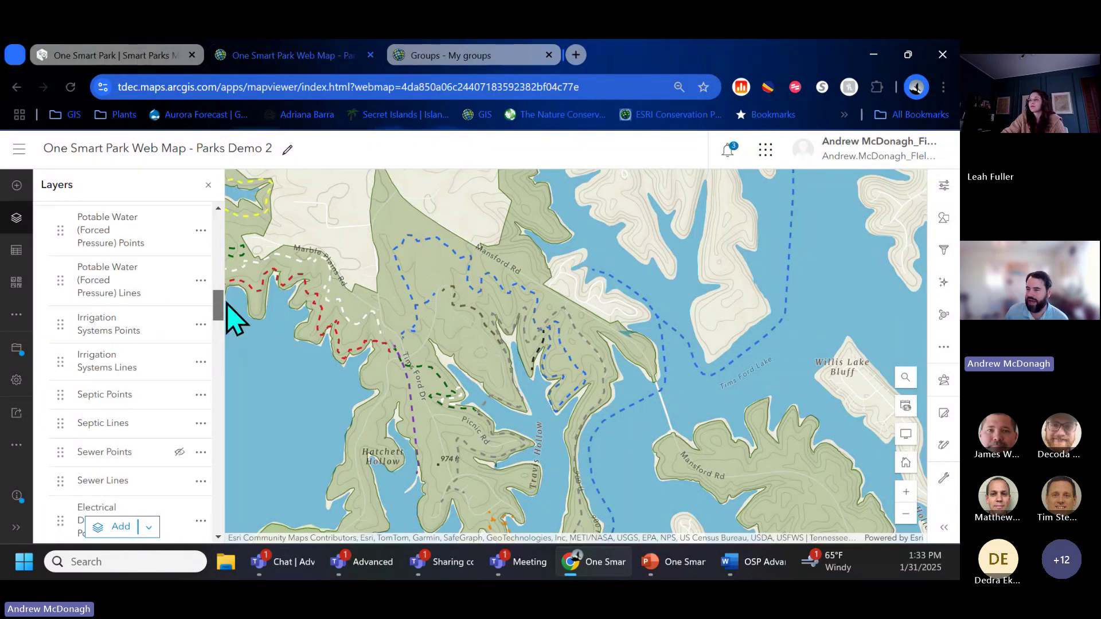
click(179, 285)
click(179, 281)
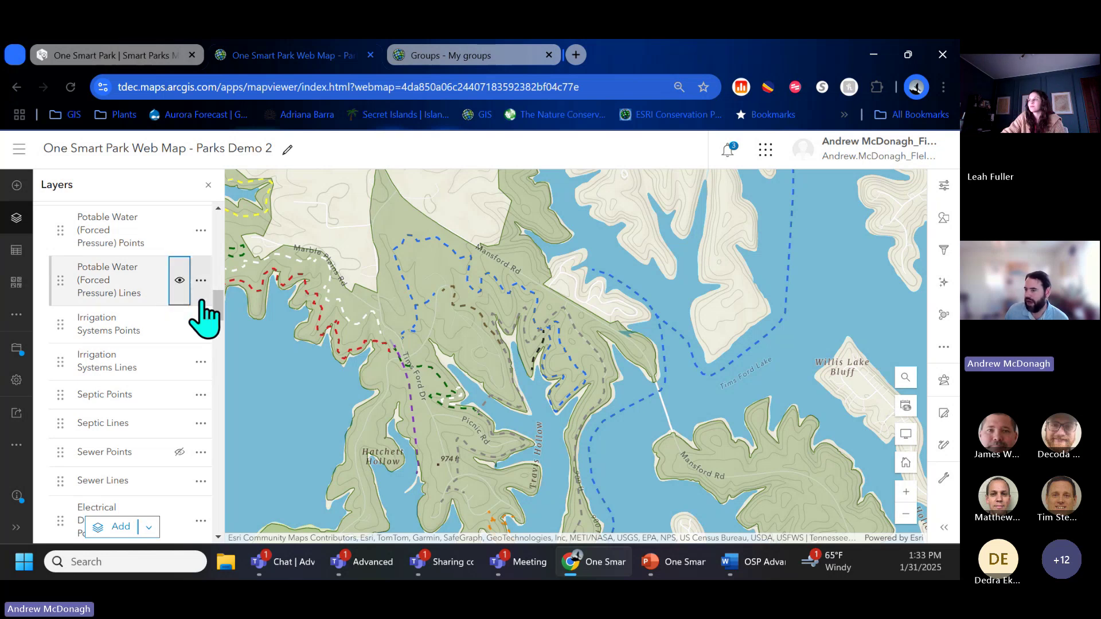
drag(215, 306, 219, 286)
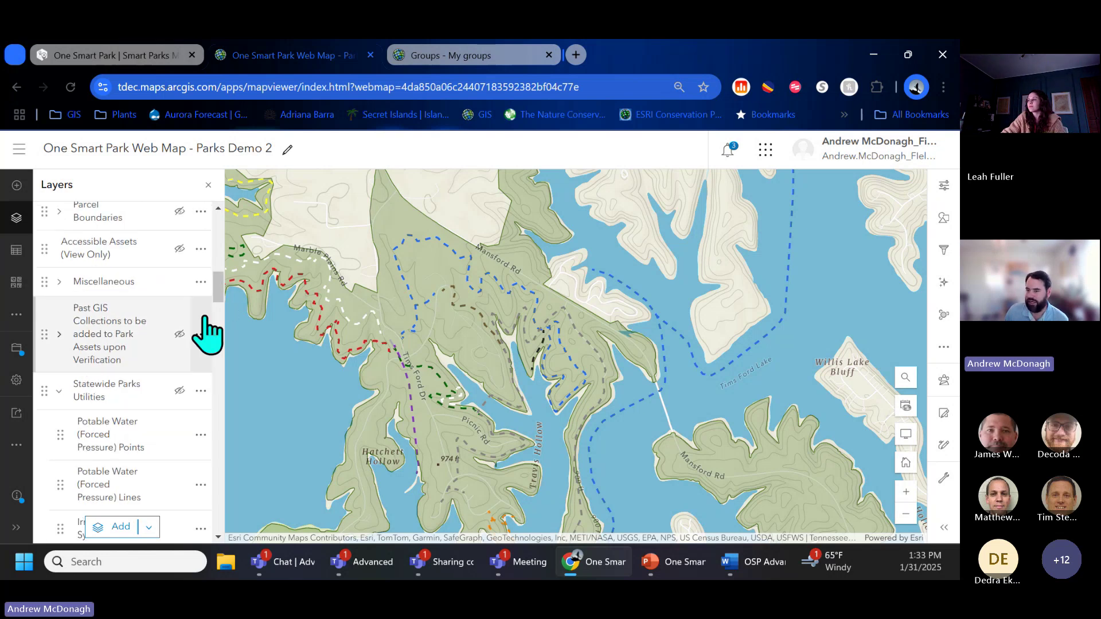
click(179, 394)
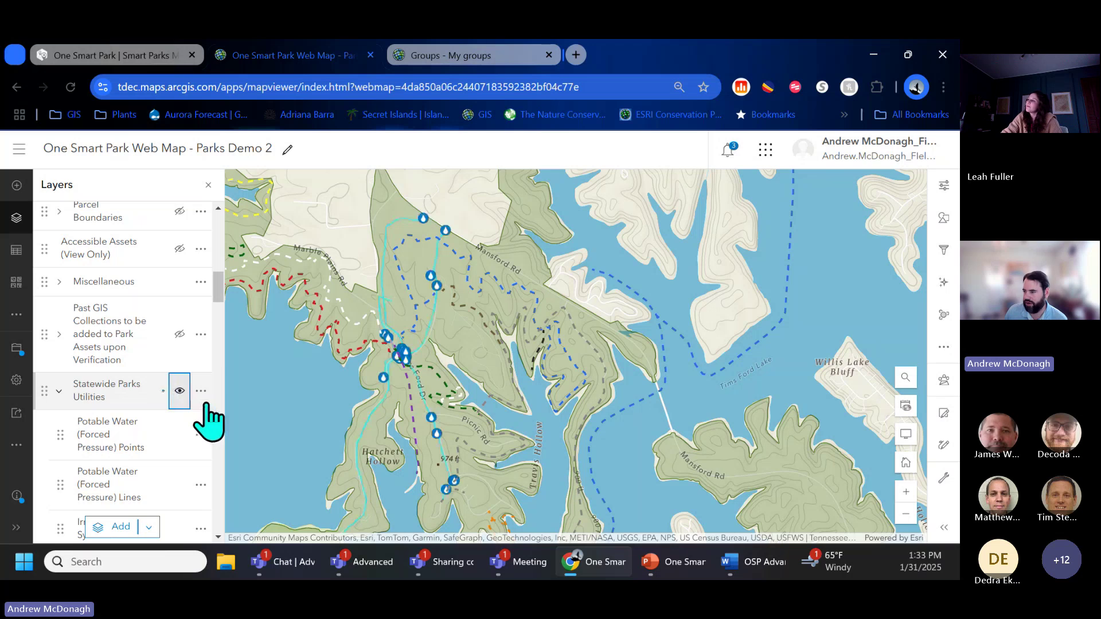
scroll(370, 359, up, 2)
scroll(396, 384, down, 3)
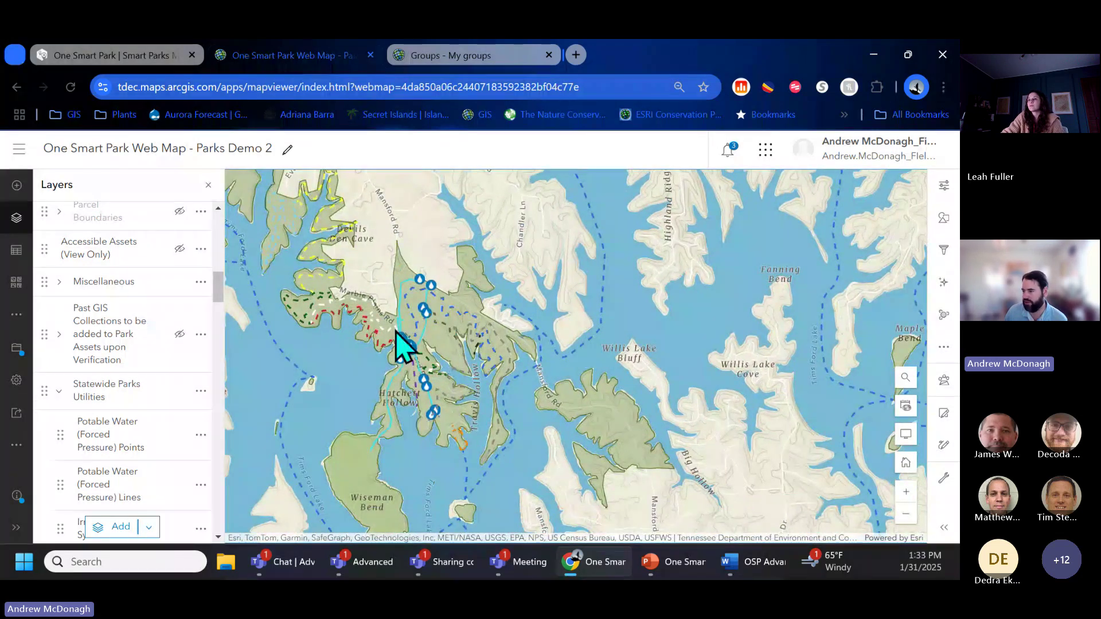
scroll(401, 344, up, 2)
scroll(438, 388, up, 2)
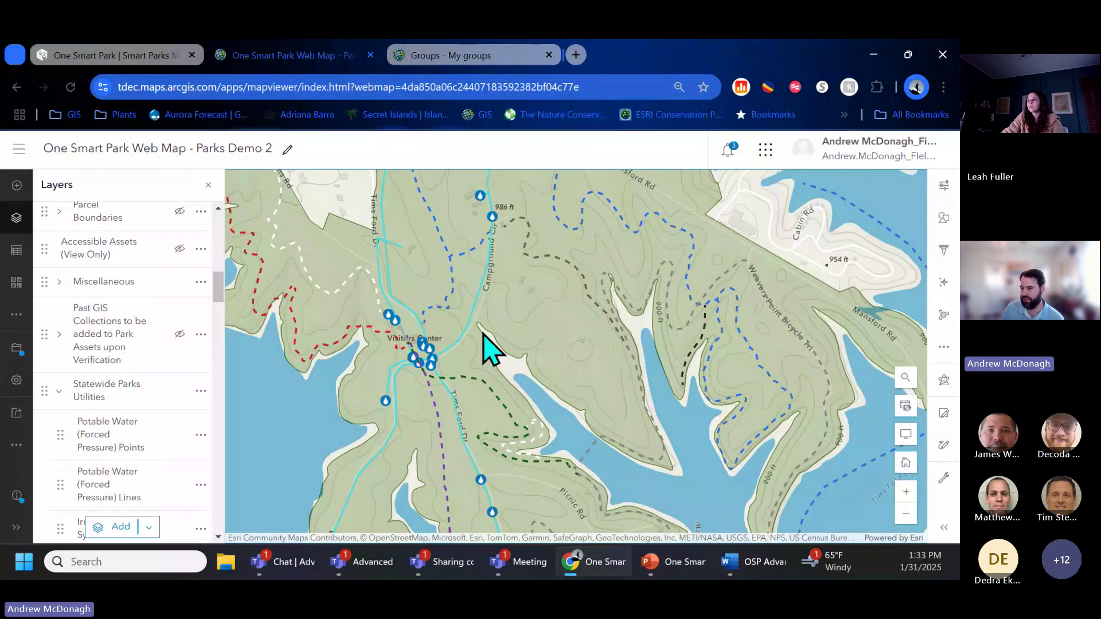
Step: Add an OBJECTID label class to the Potable Water (Forced Pressure) Lines layer
click(125, 507)
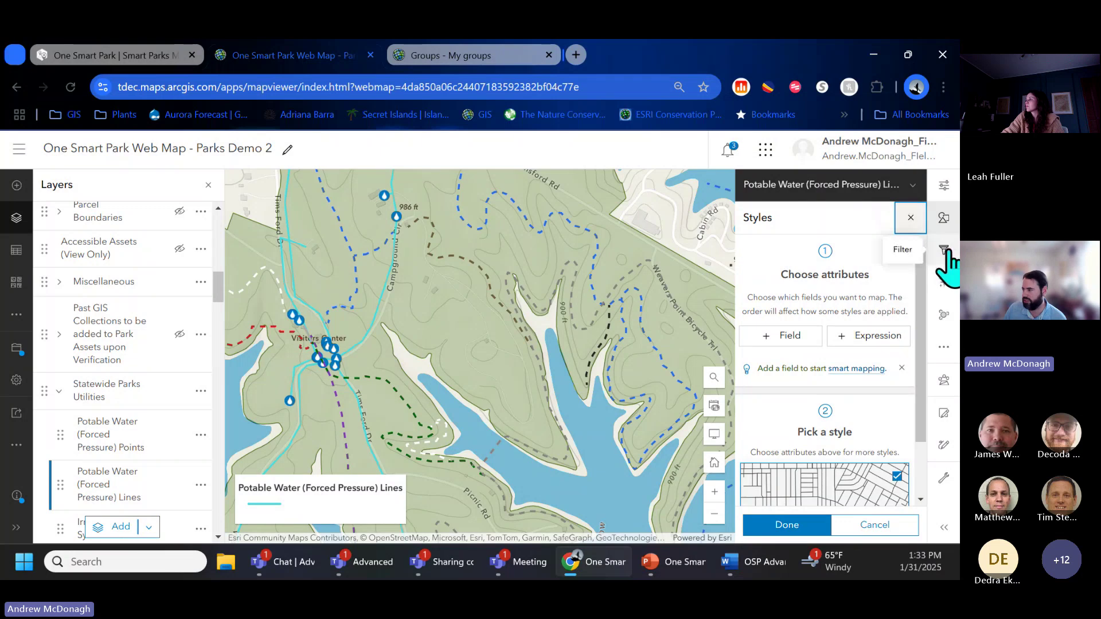
click(945, 348)
click(914, 408)
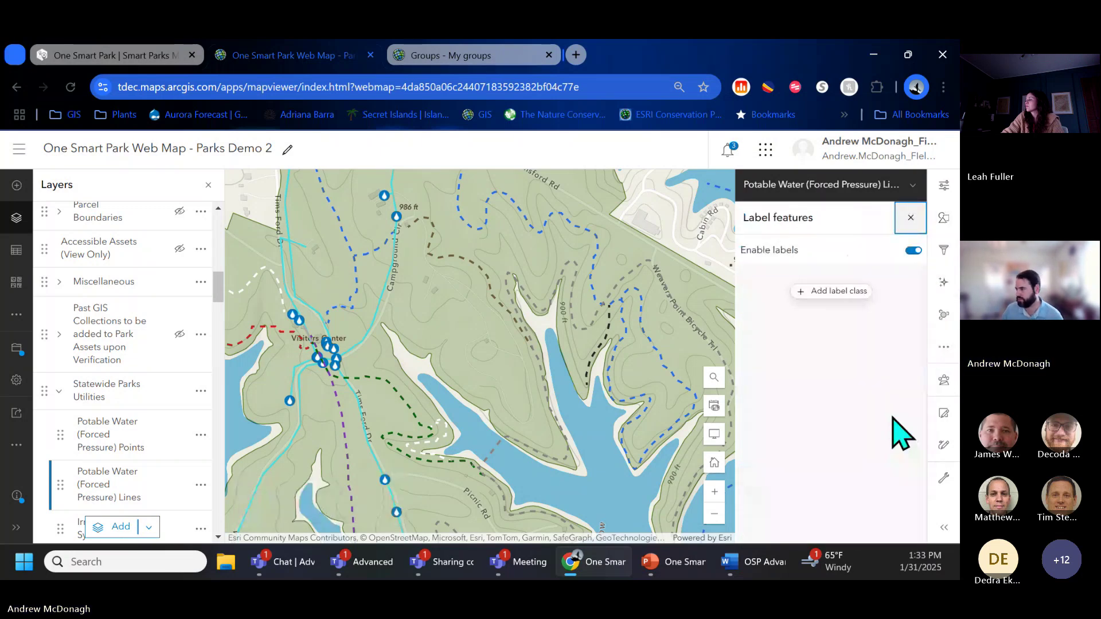
click(849, 291)
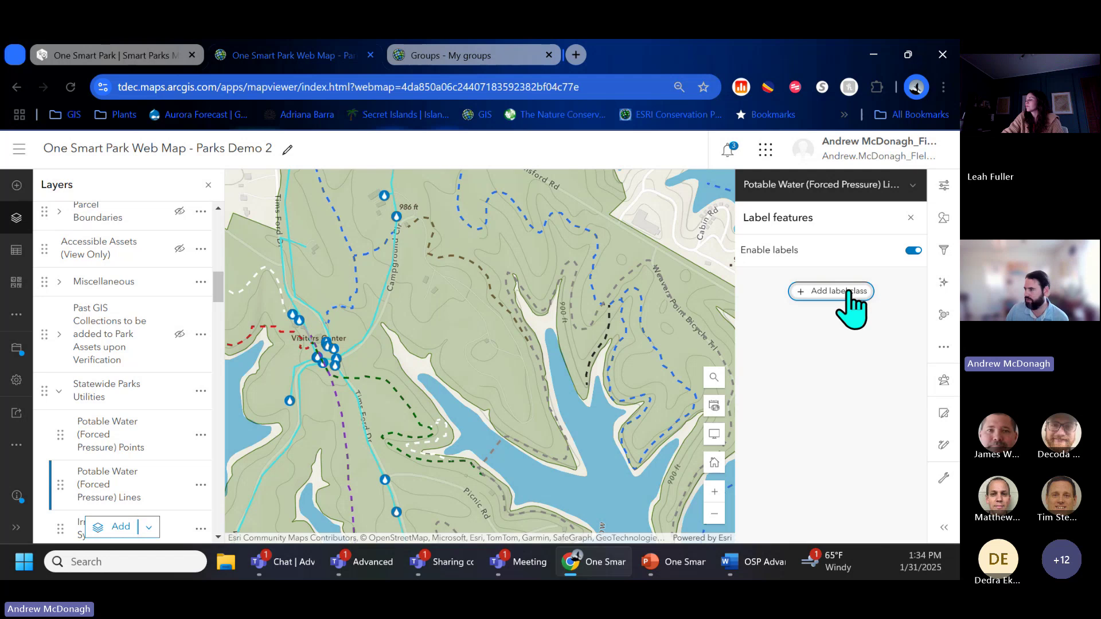
click(848, 291)
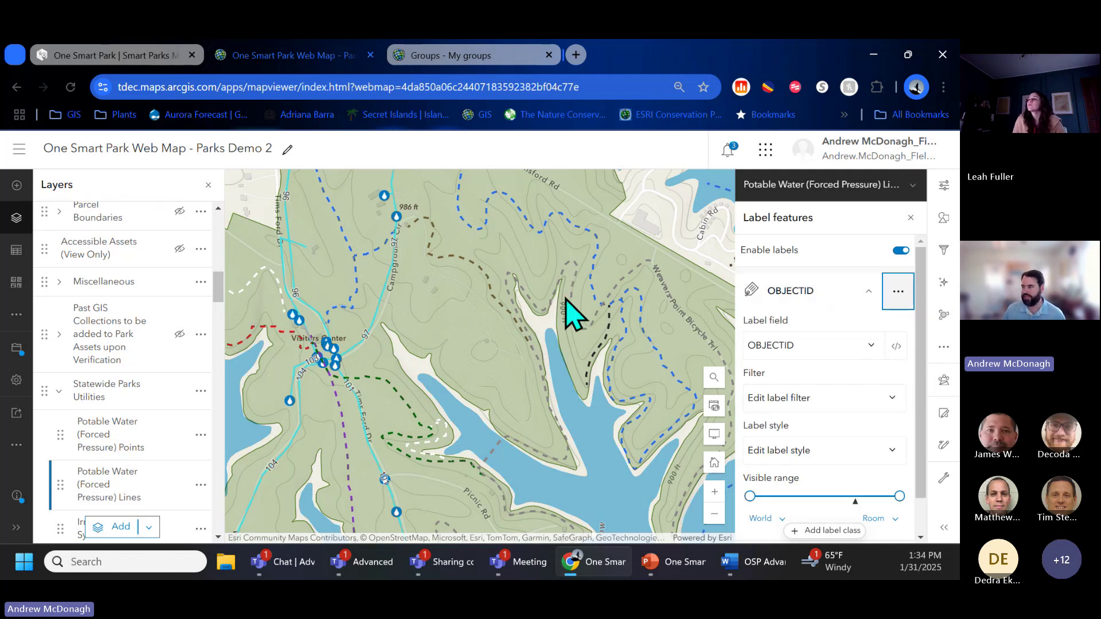
Step: Switch the pipe label field from OBJECTID to Diameter (inches), after briefly trying Material
click(898, 294)
click(867, 347)
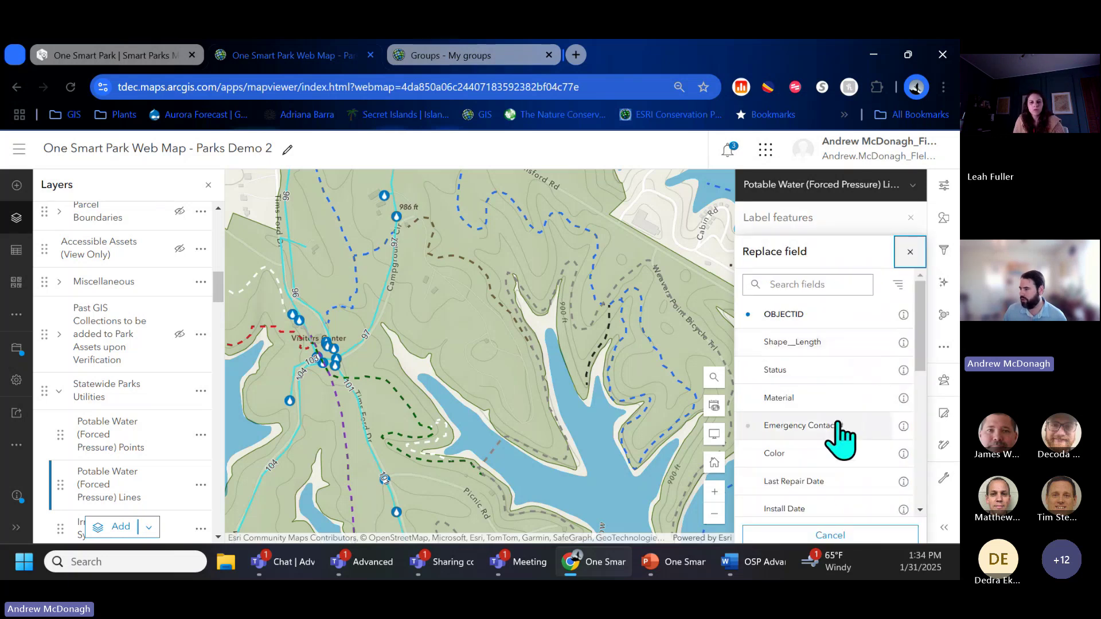
drag(920, 360, 921, 369)
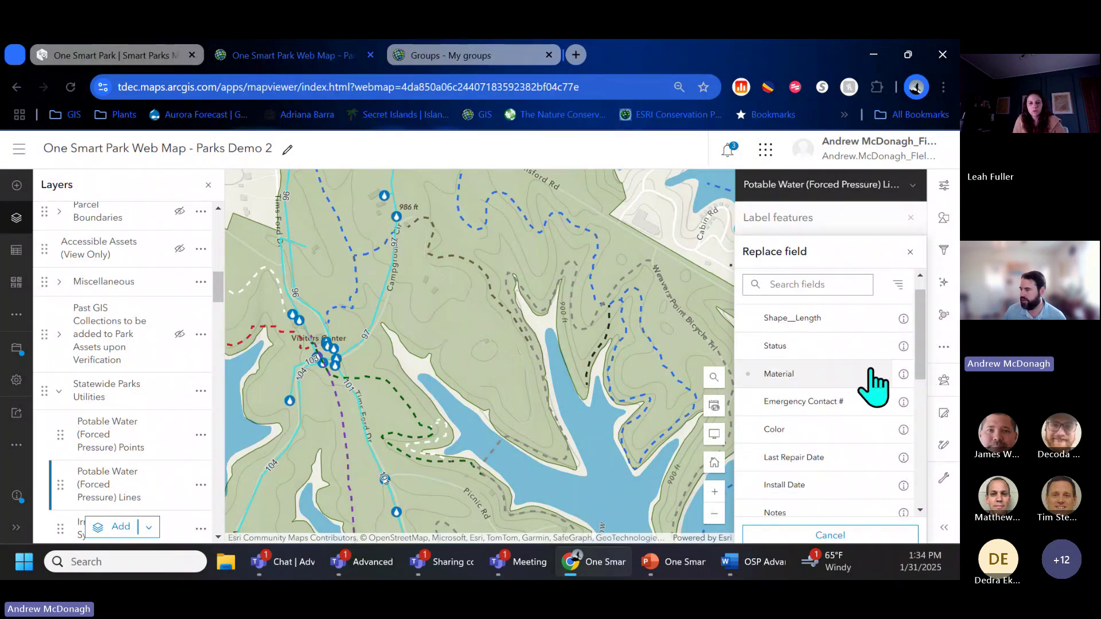
click(873, 374)
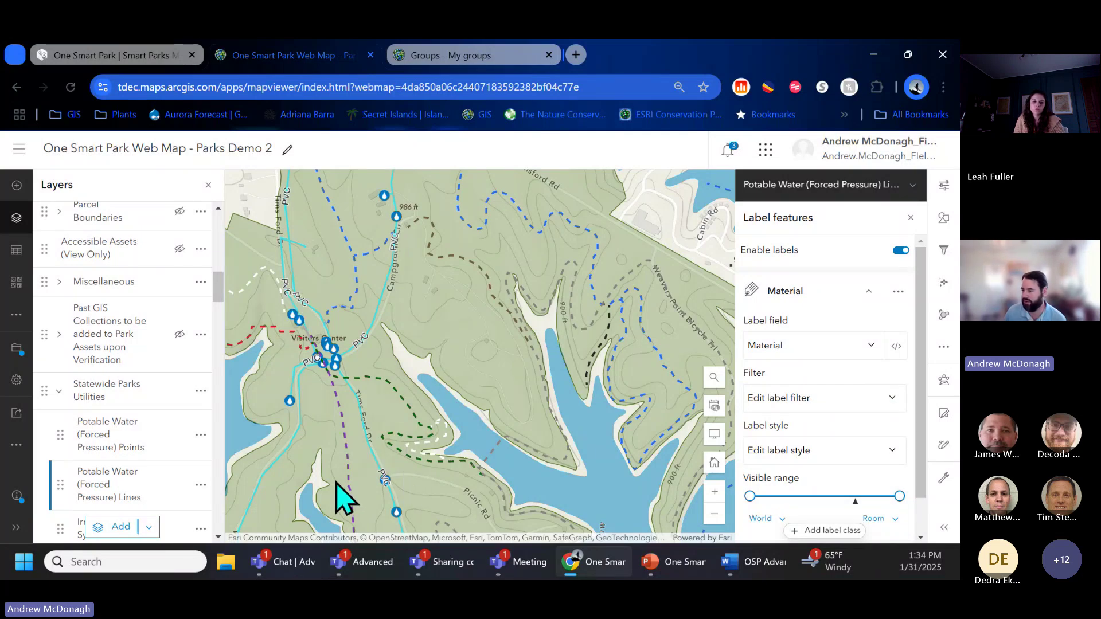
drag(344, 491, 431, 331)
click(871, 349)
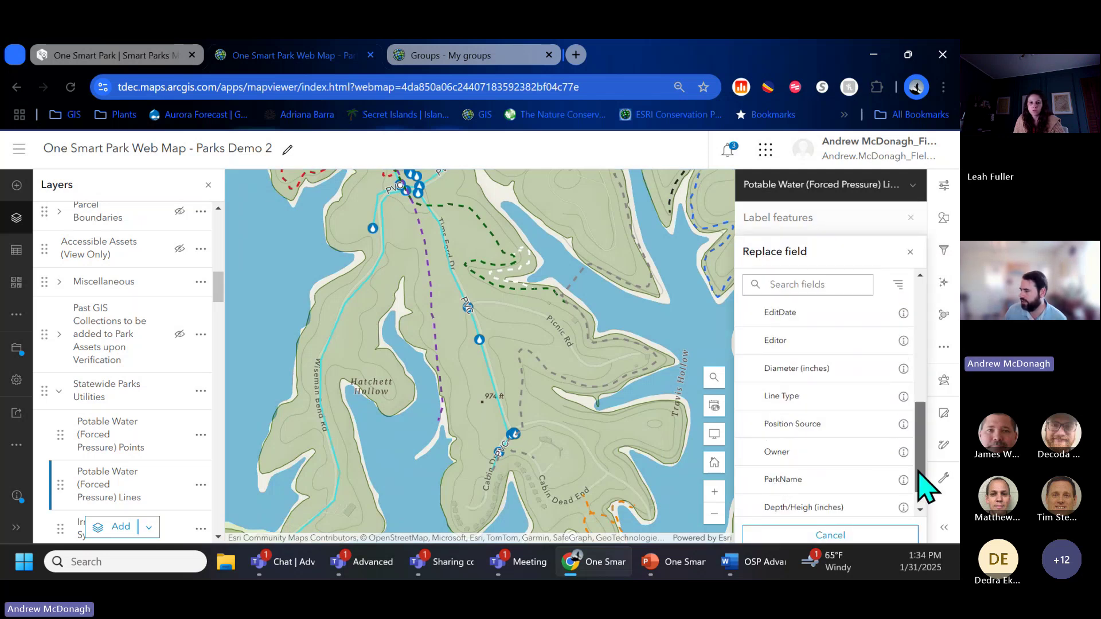
scroll(917, 487, down, 1)
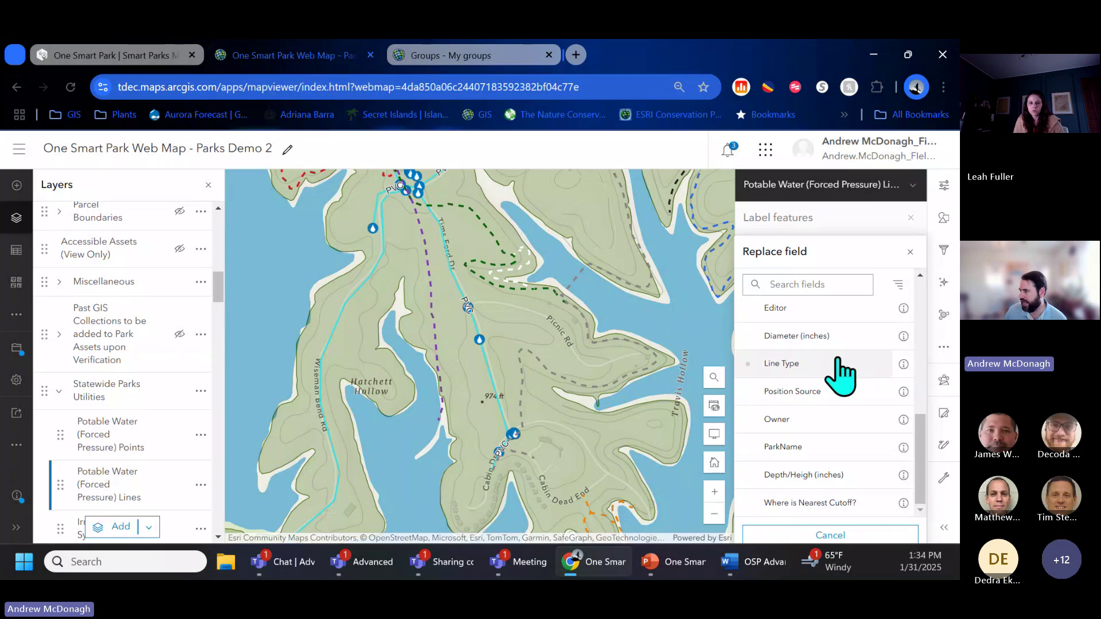
click(826, 337)
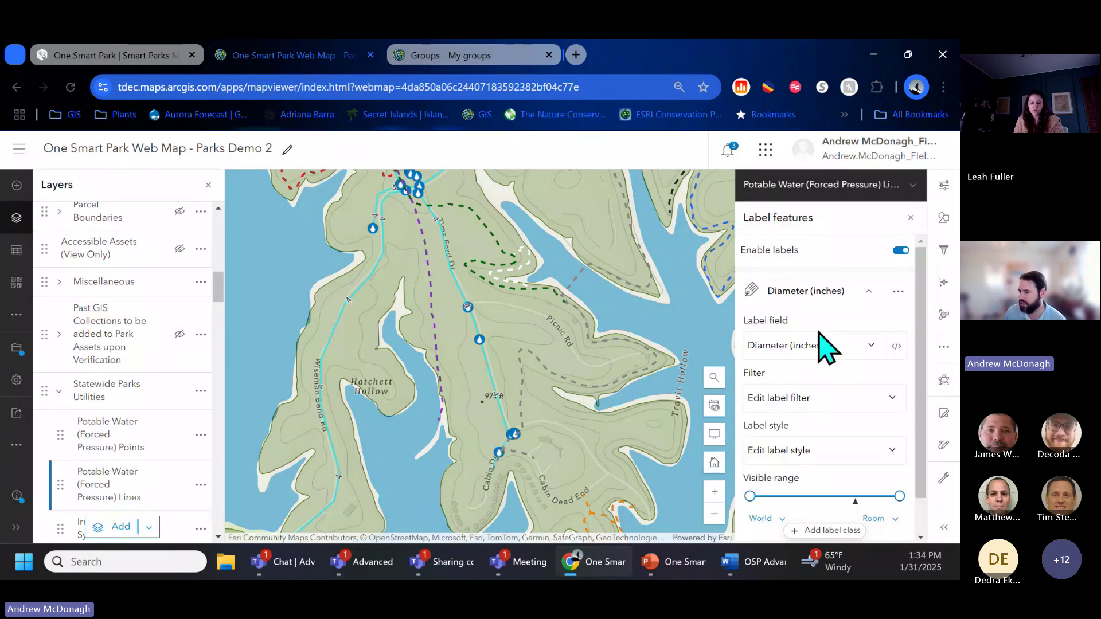
drag(443, 350, 440, 491)
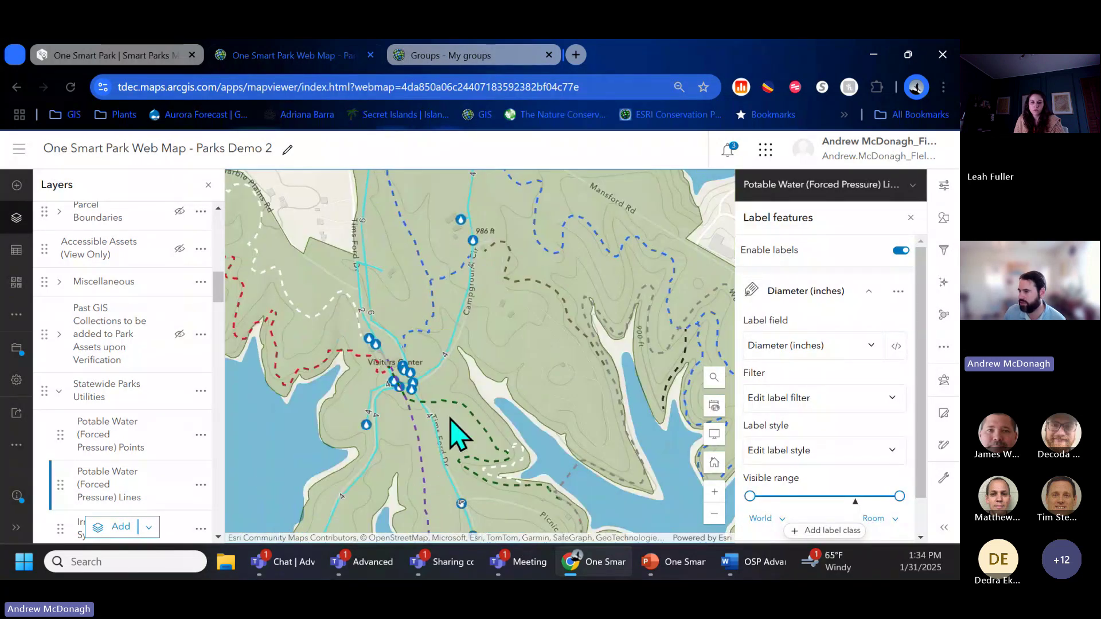
scroll(375, 343, up, 2)
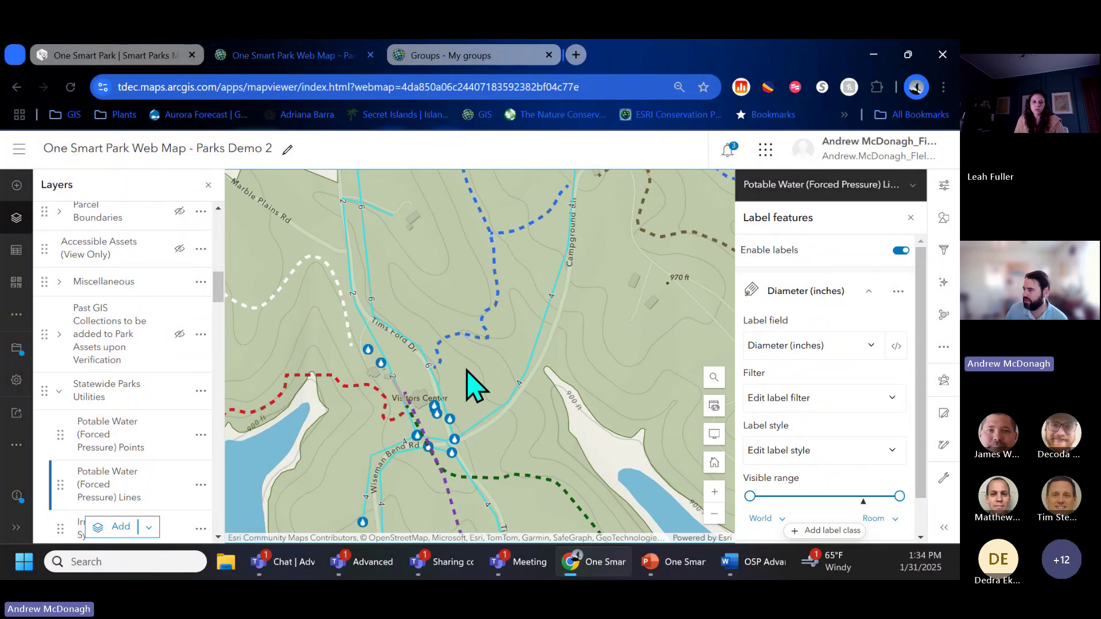
Step: Make the pipe diameter labels red with a halo size of 4
click(830, 457)
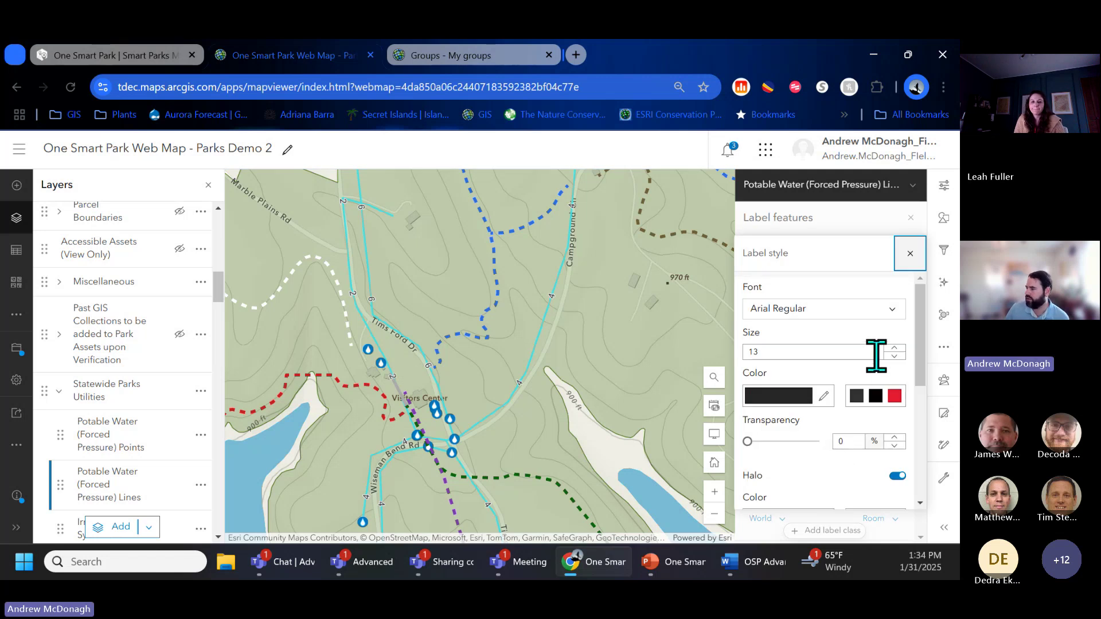
click(895, 396)
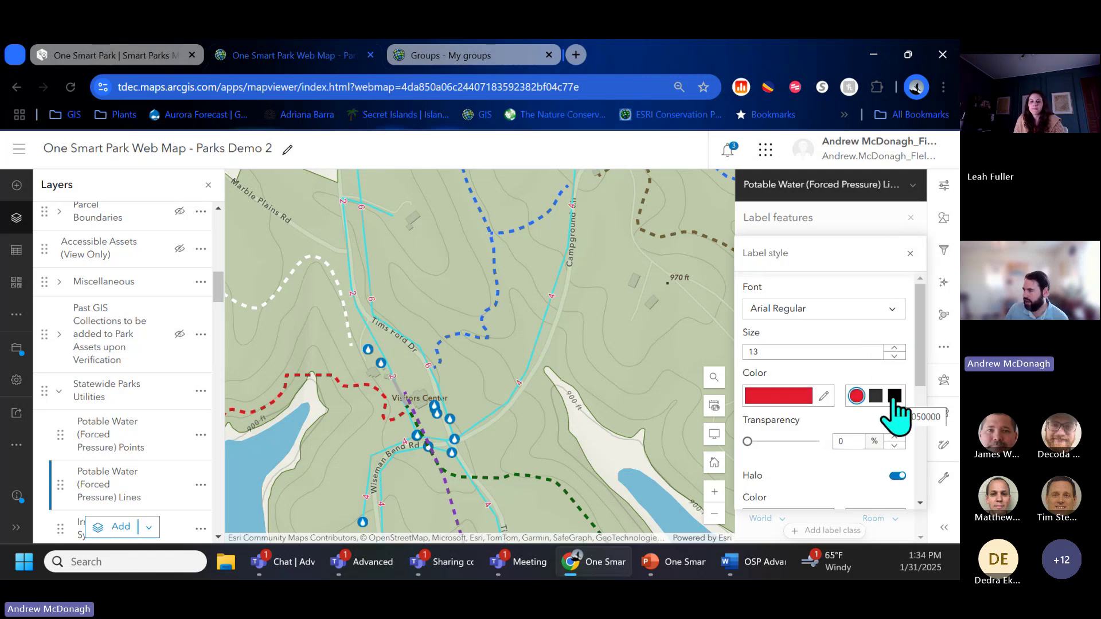
scroll(803, 393, down, 3)
scroll(832, 386, up, 3)
scroll(917, 405, down, 3)
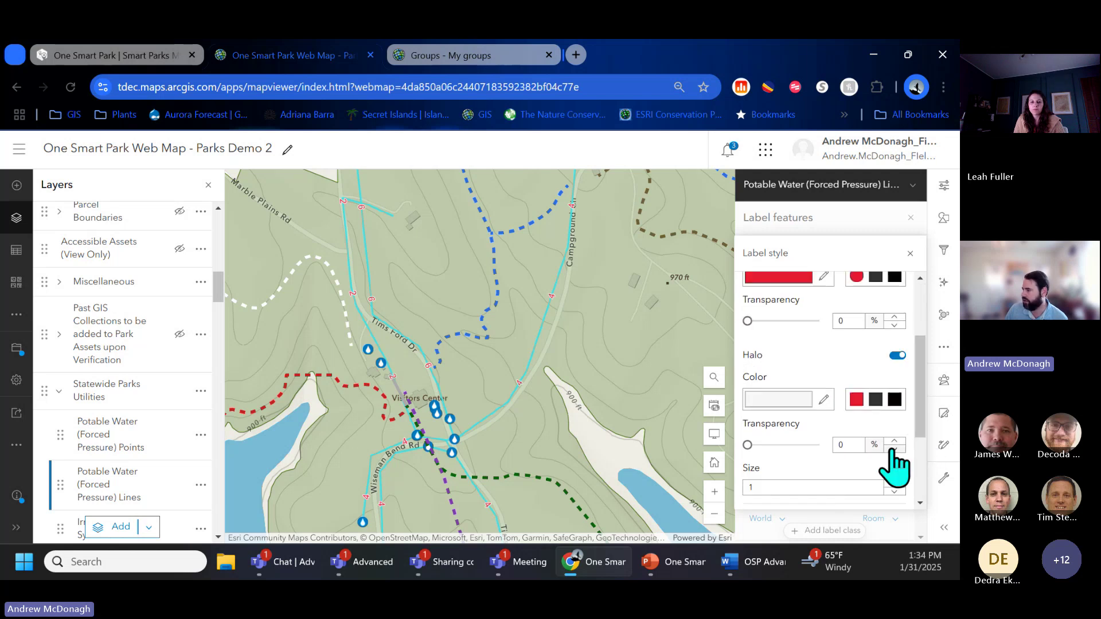
click(903, 485)
click(904, 485)
click(904, 484)
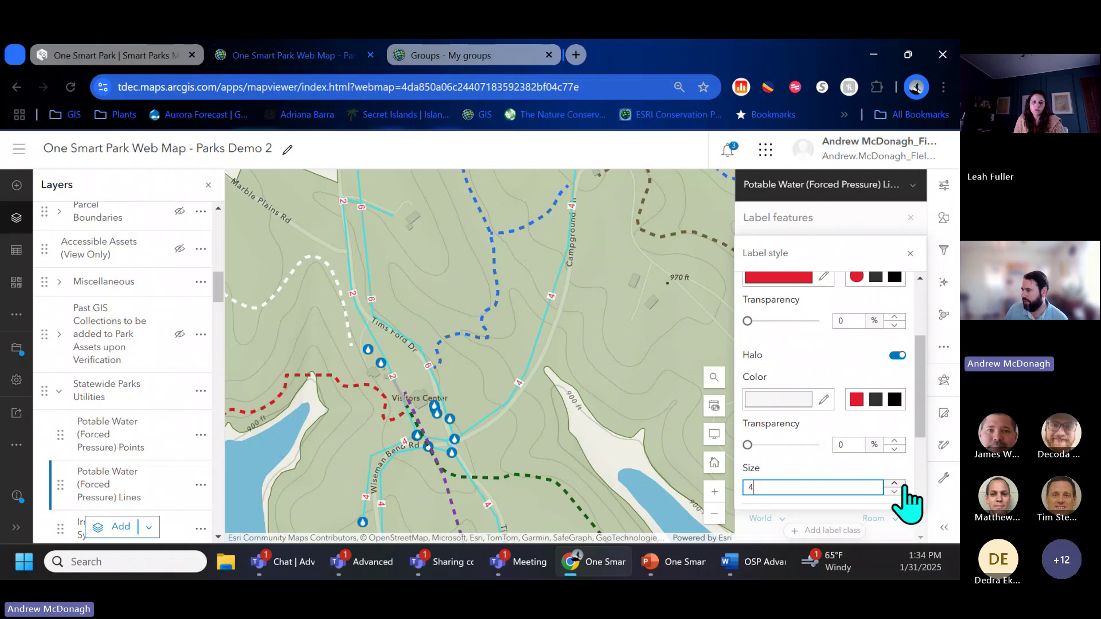
Step: Place the labels Above along the lines in Arial Italic, then select the Points layer
scroll(906, 502, down, 3)
click(877, 419)
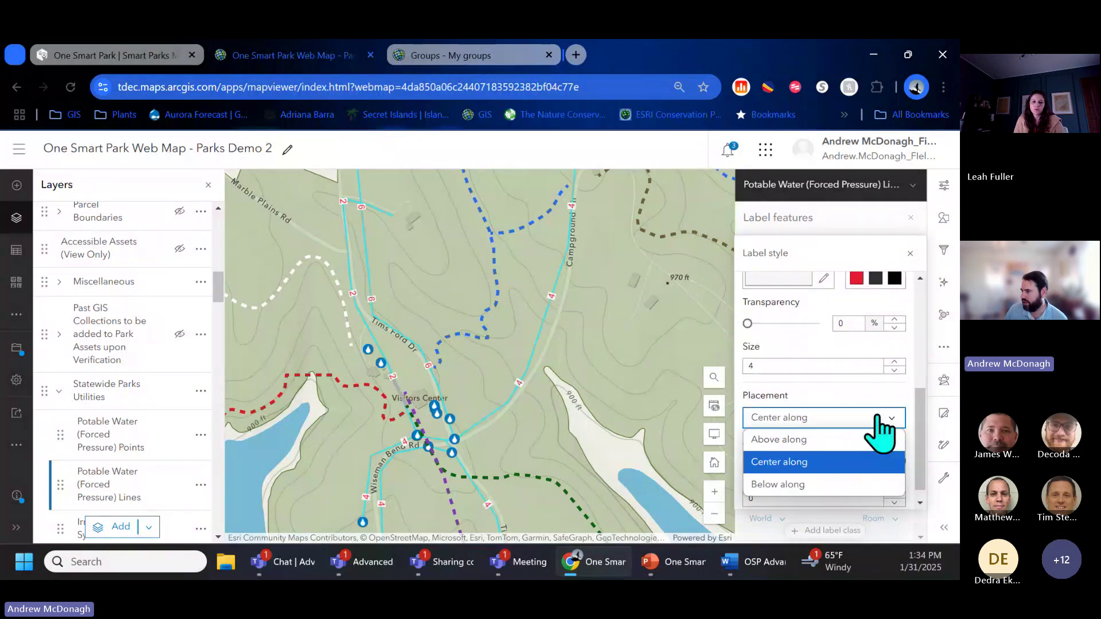
click(873, 442)
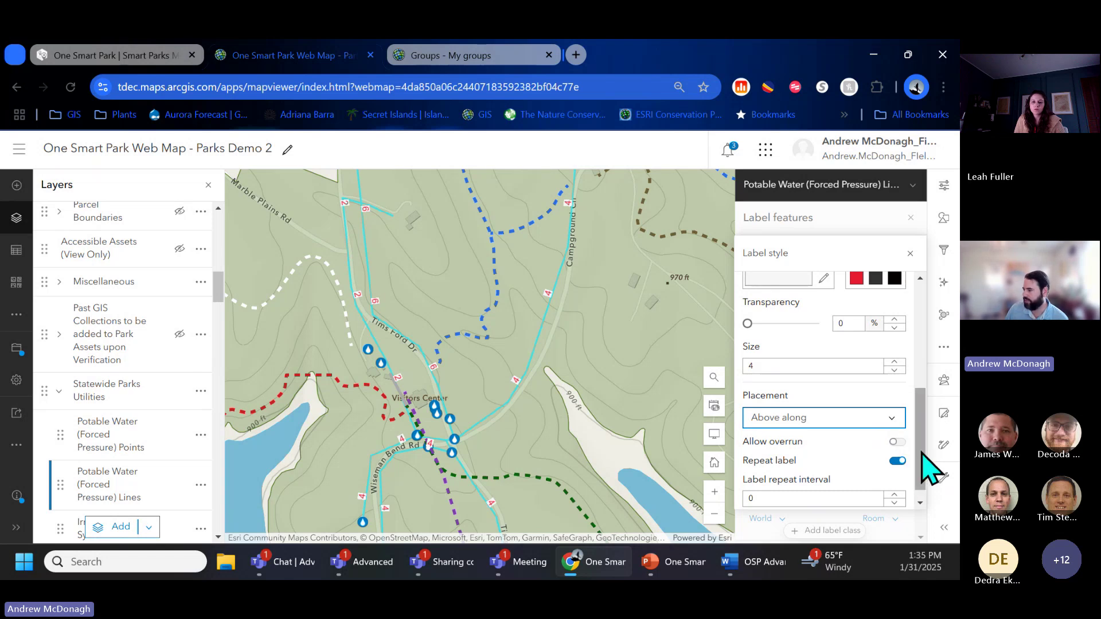
drag(922, 453, 912, 364)
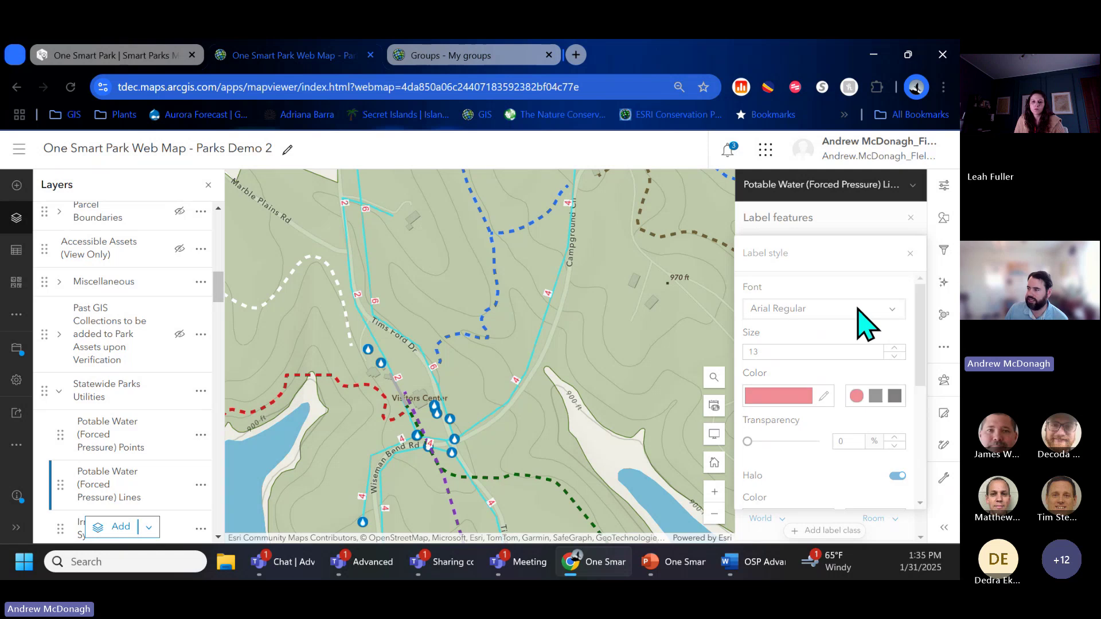
click(858, 308)
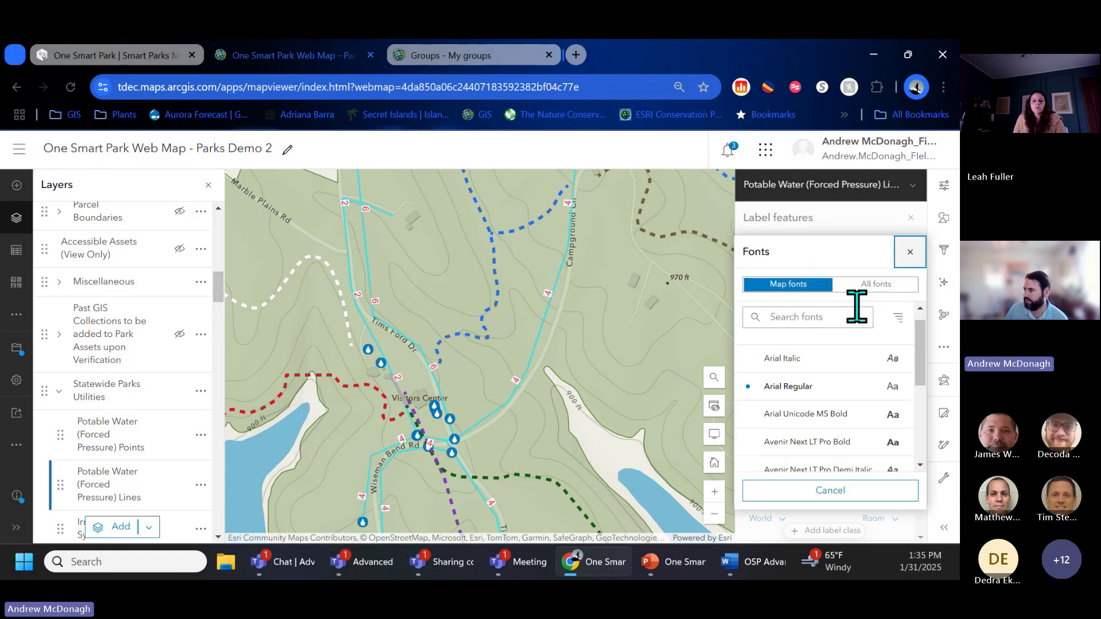
click(836, 370)
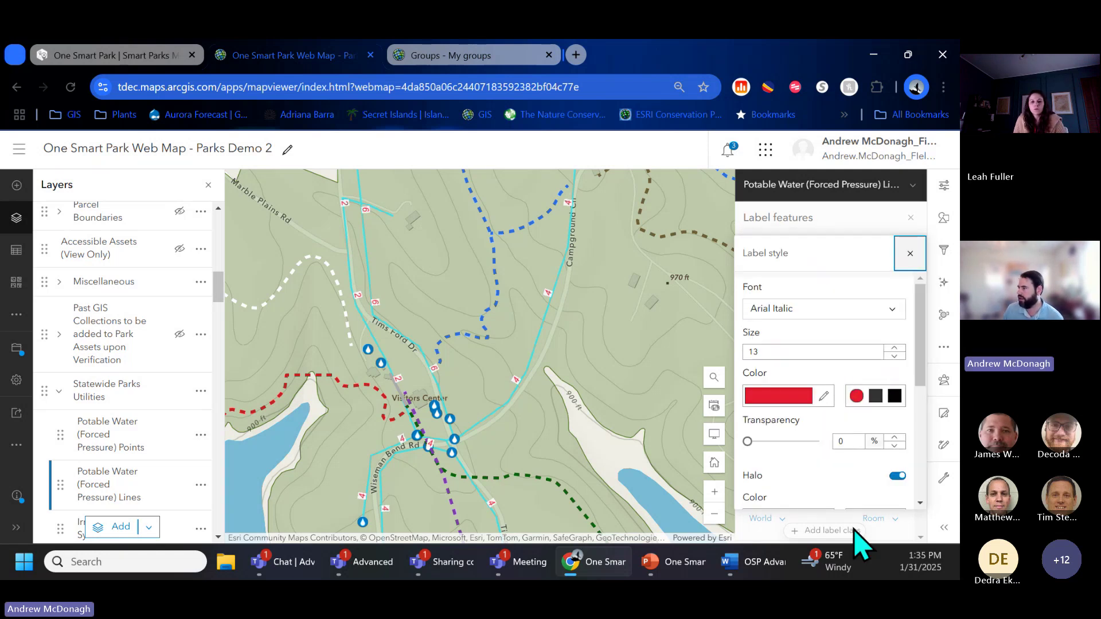
click(914, 253)
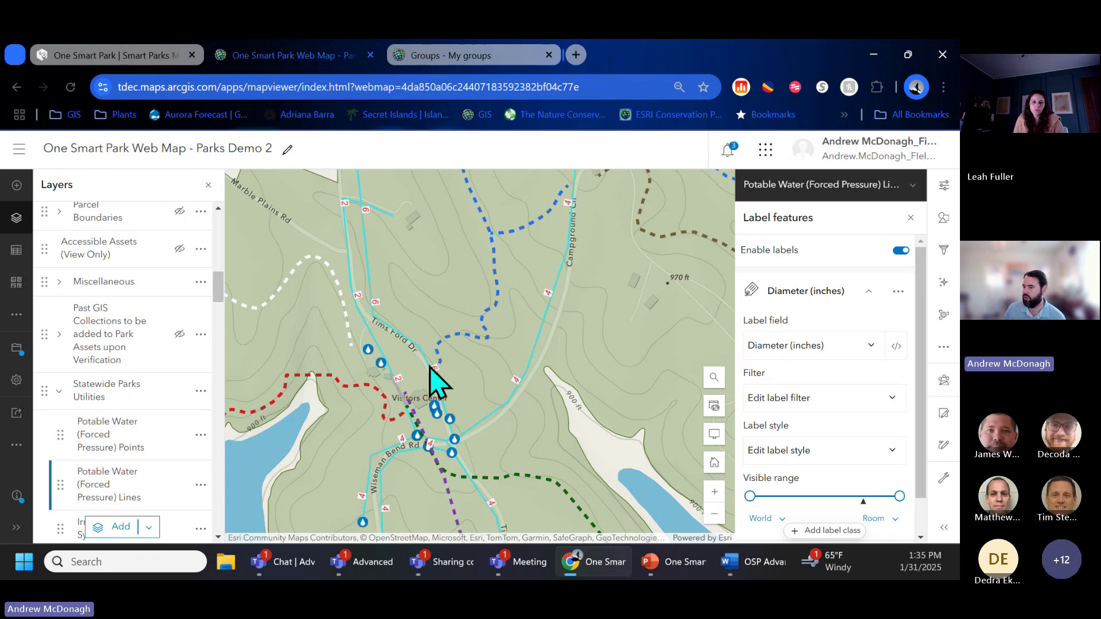
click(143, 440)
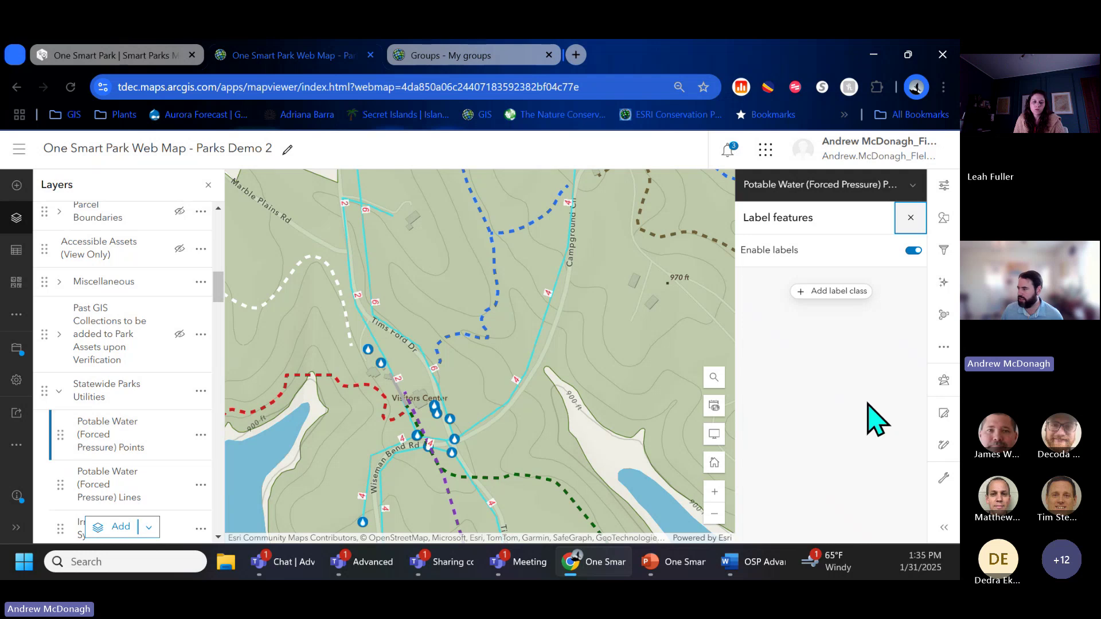
Step: Add a label class that labels the potable water points by their Notes field
click(943, 351)
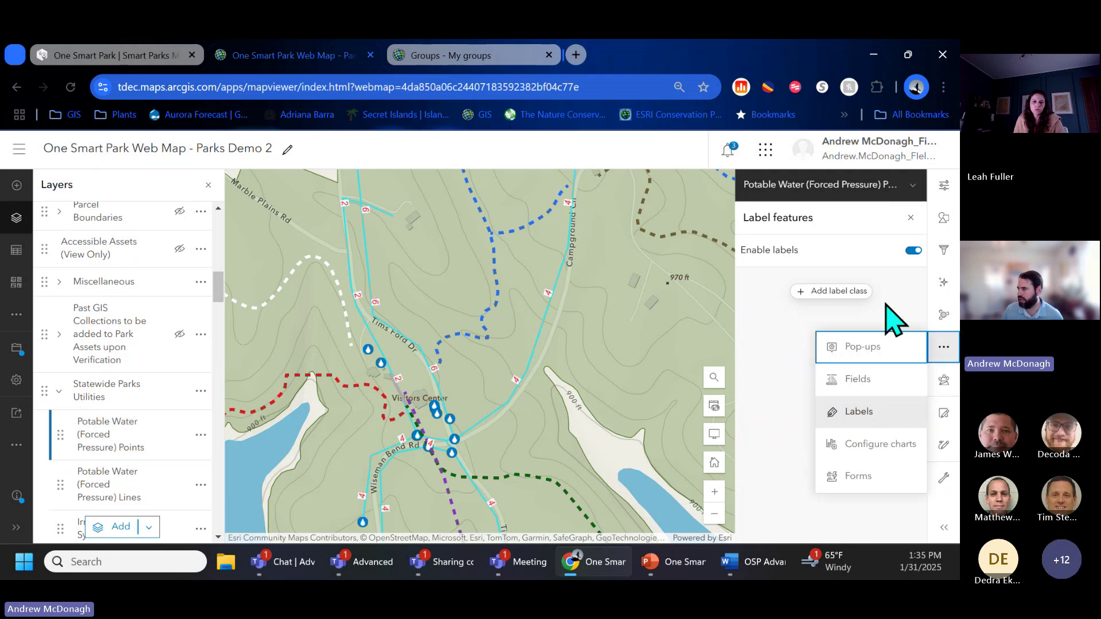
click(838, 293)
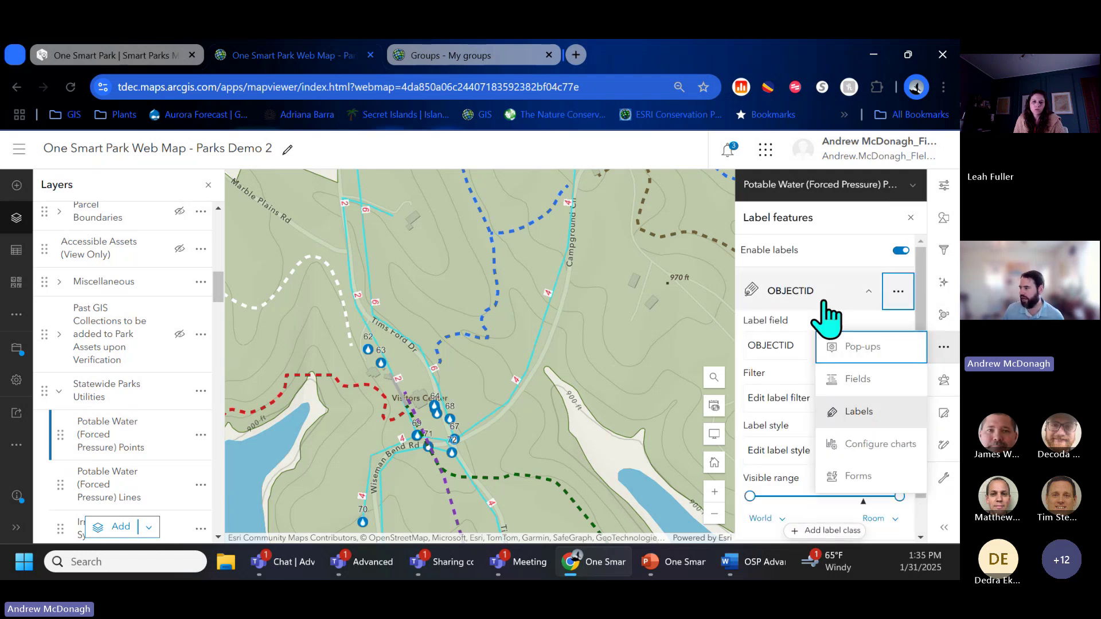
click(772, 346)
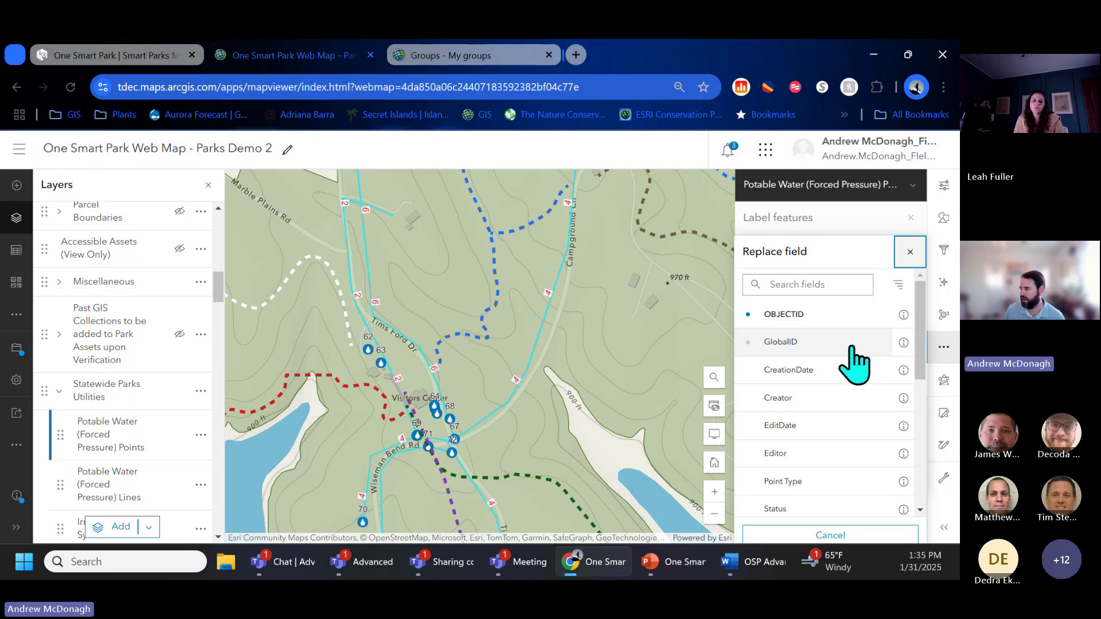
drag(918, 345, 906, 421)
click(864, 439)
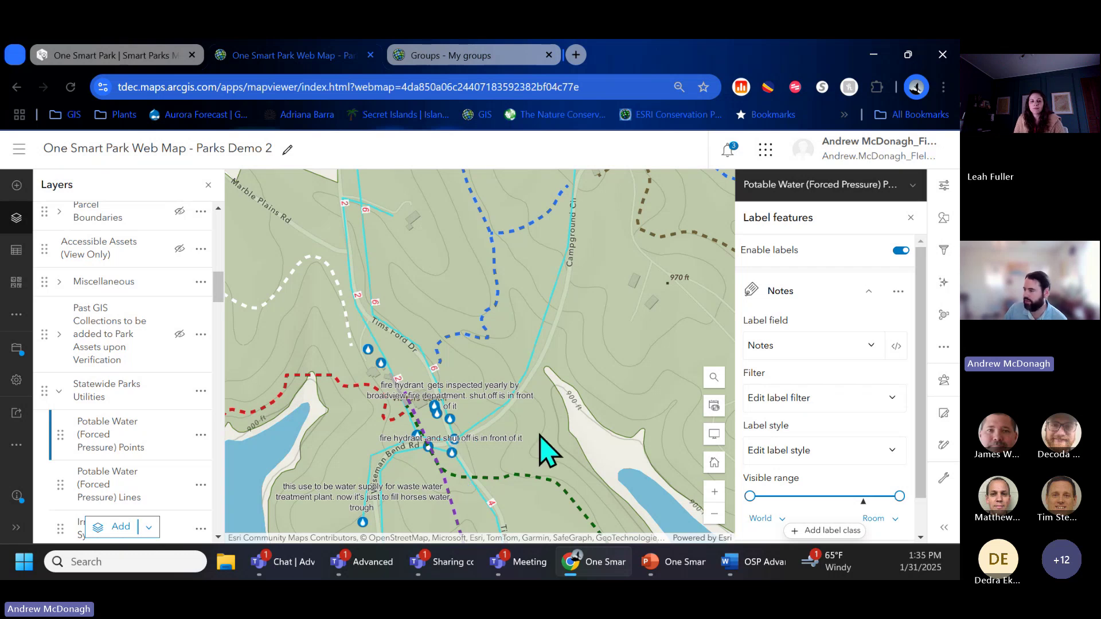
scroll(864, 484, down, 1)
scroll(864, 435, down, 1)
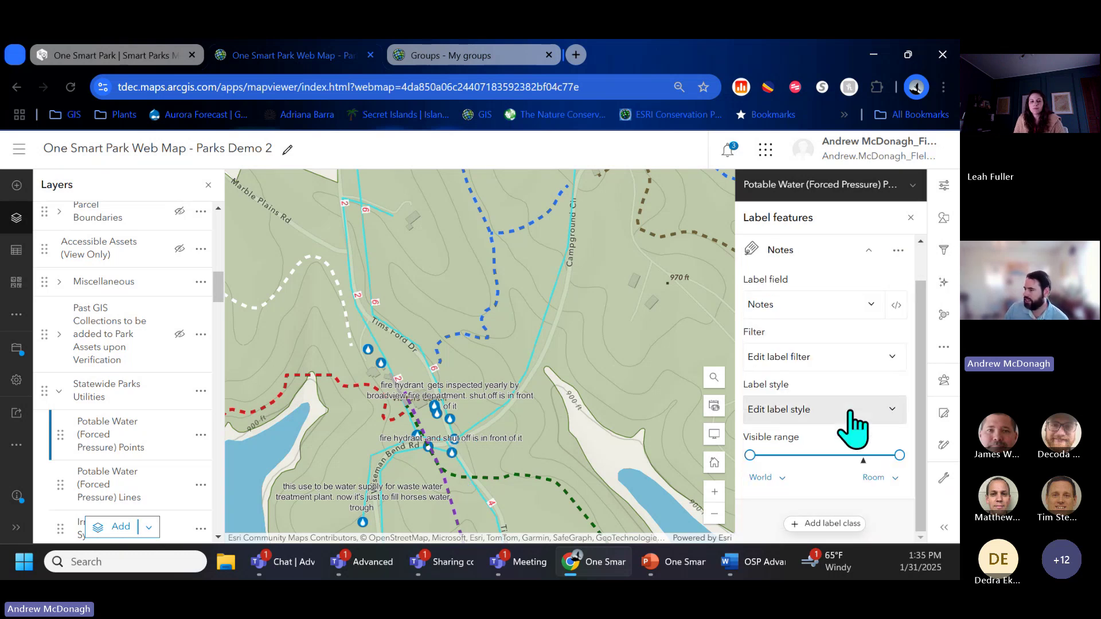
Step: Set the point label text colour to dark green (0a8009)
click(854, 418)
click(856, 396)
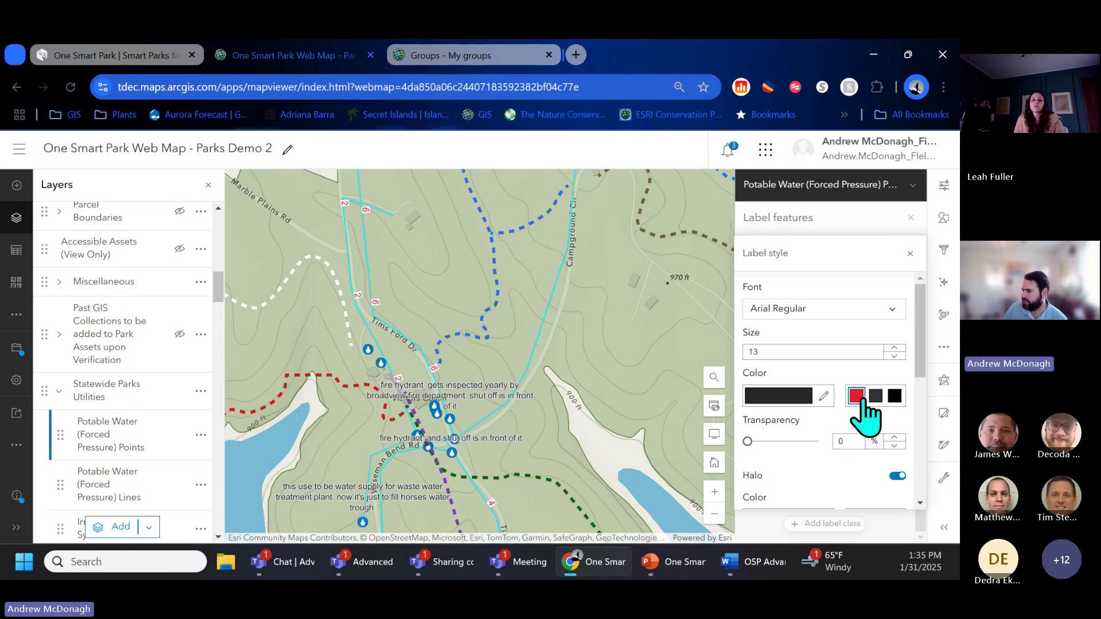
click(824, 396)
click(809, 421)
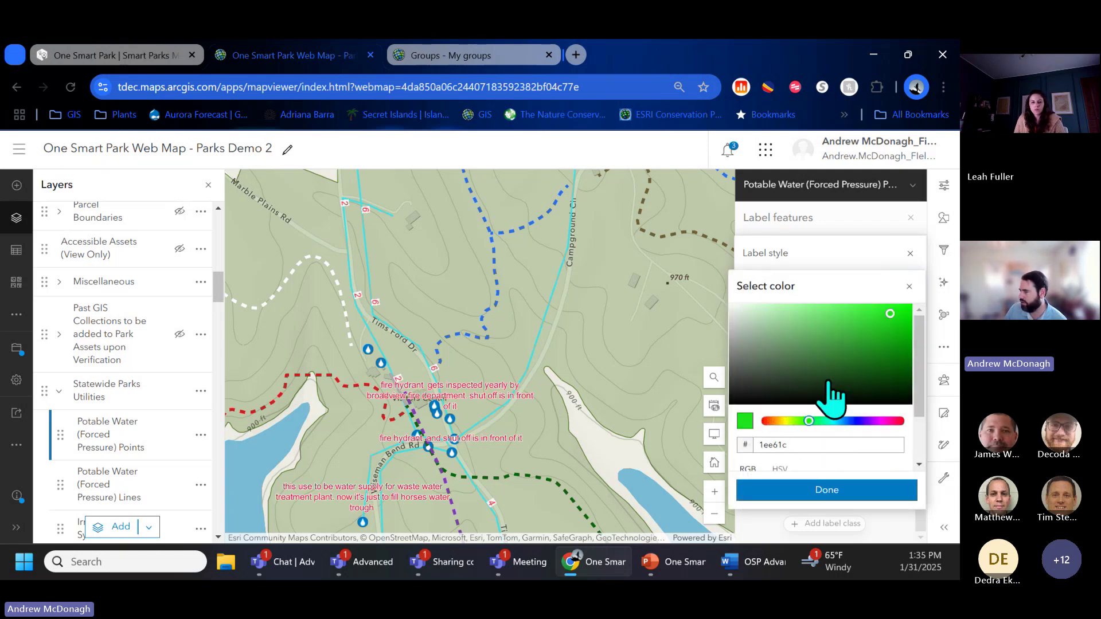
click(895, 350)
click(900, 355)
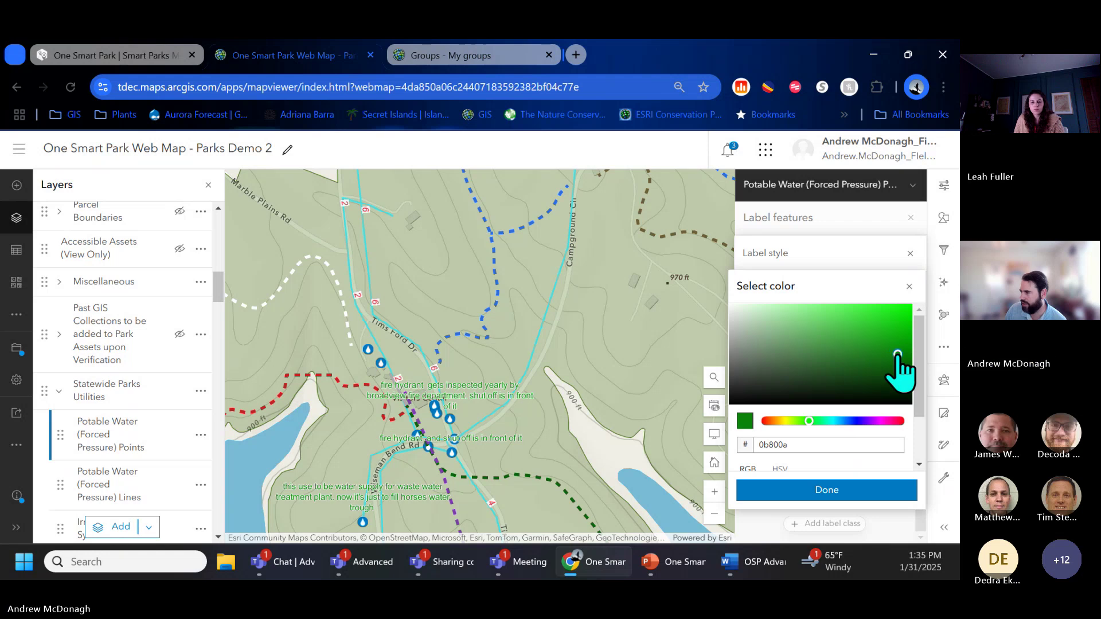
click(900, 354)
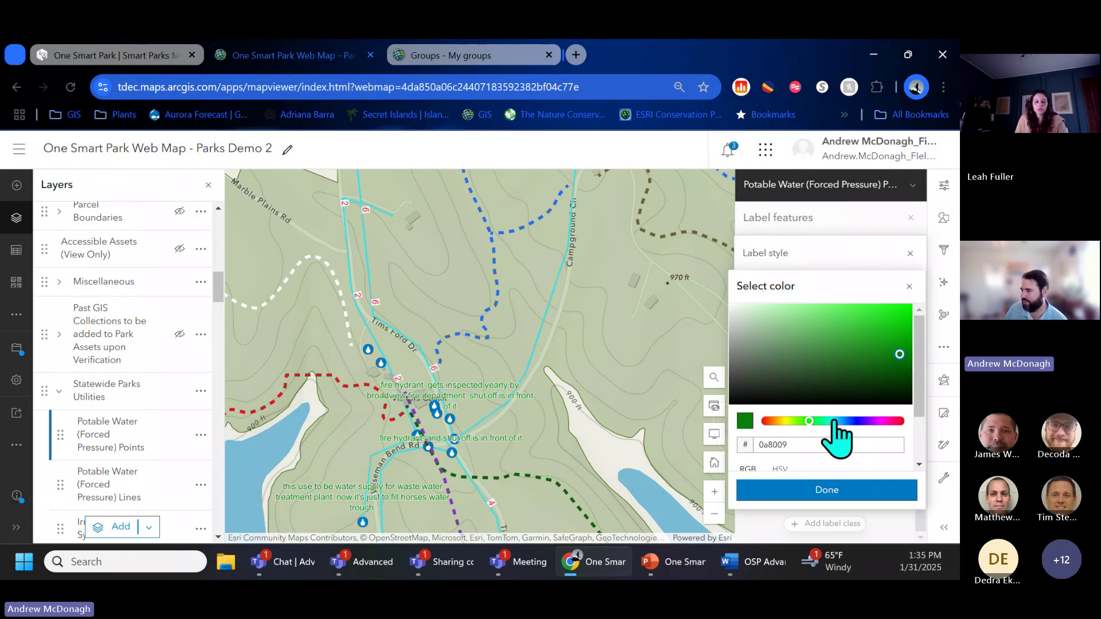
click(843, 490)
scroll(932, 459, down, 2)
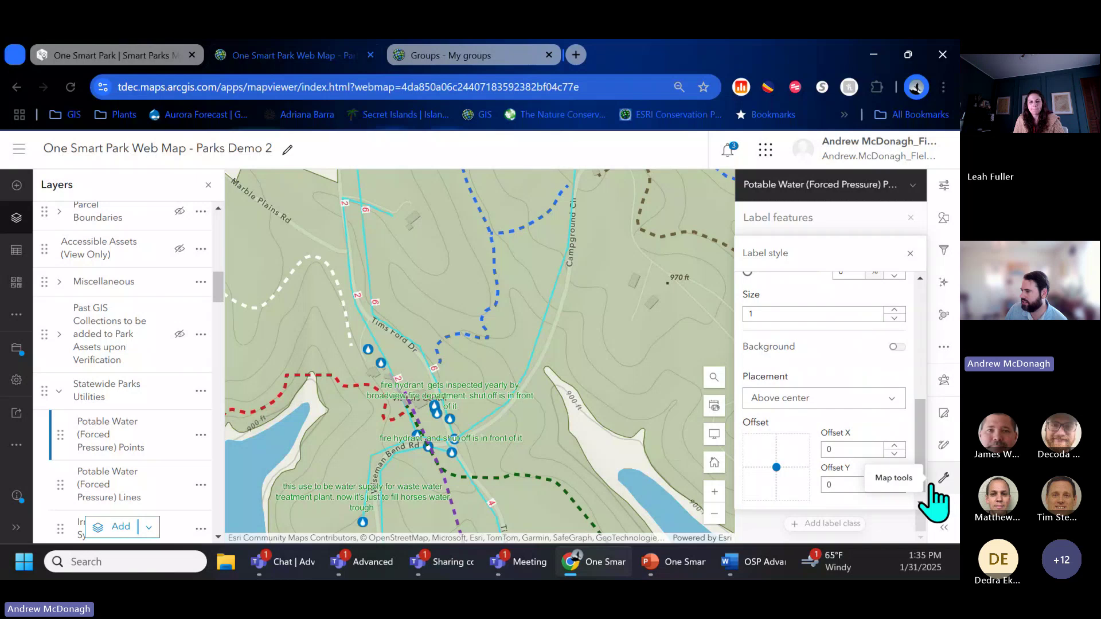
Step: Set the point label placement to Center left
click(892, 399)
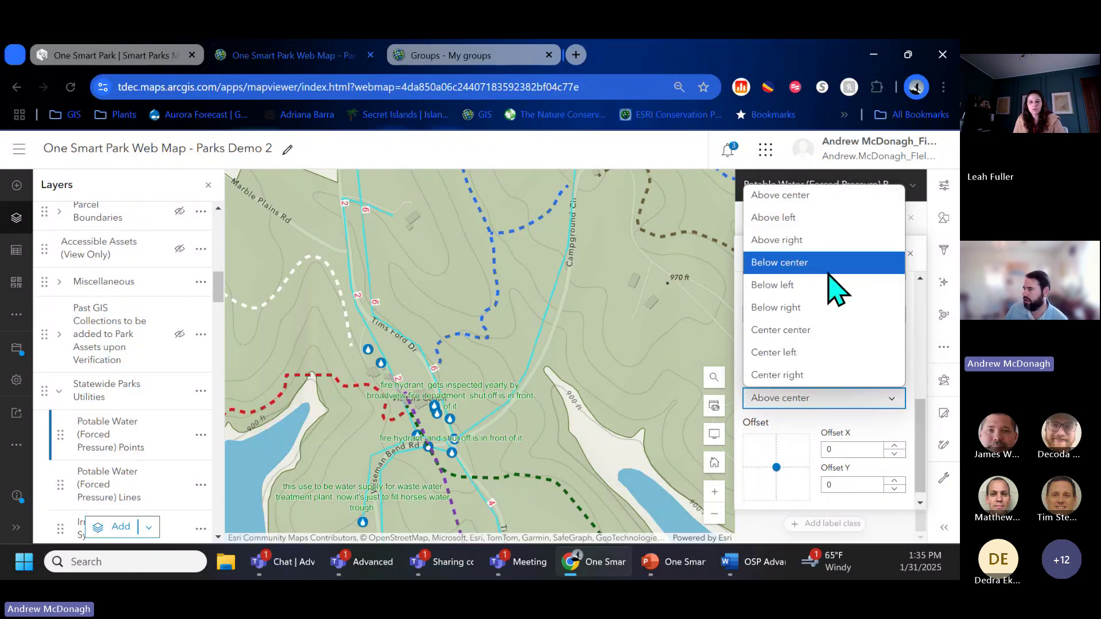
click(814, 353)
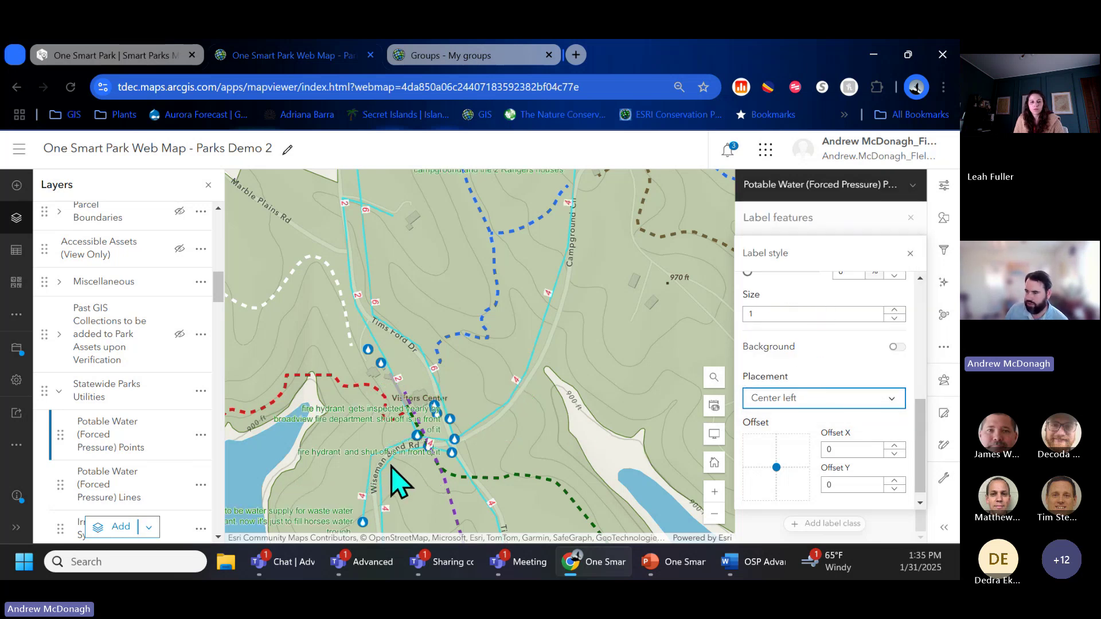
scroll(402, 453, up, 2)
scroll(468, 428, up, 2)
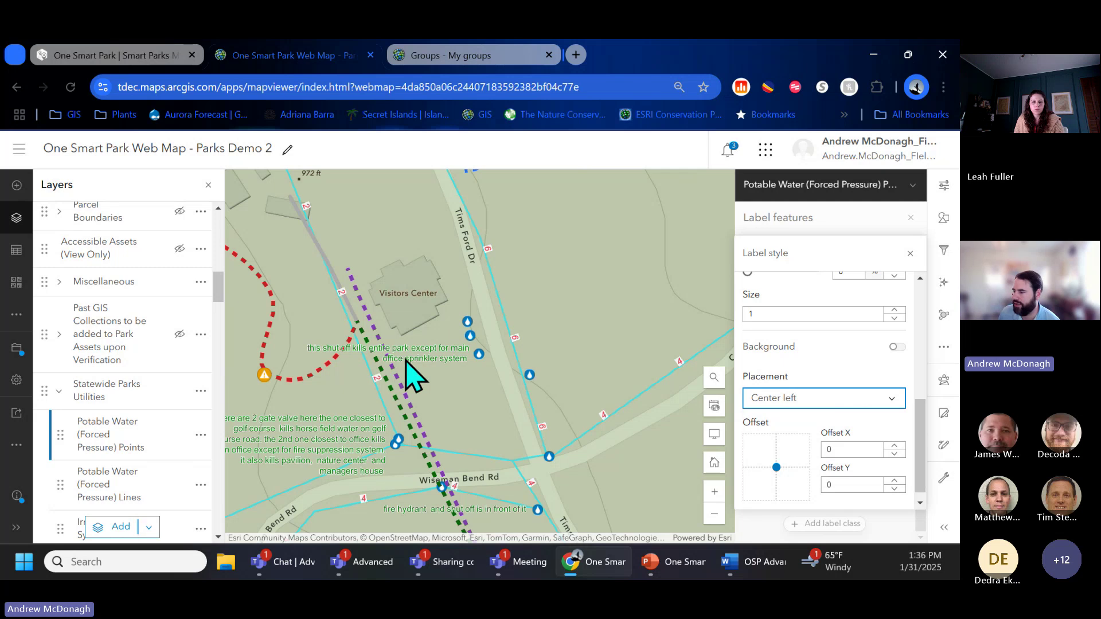
Step: Zoom and pan around the Visitors Center to check the point labels
scroll(463, 355, up, 1)
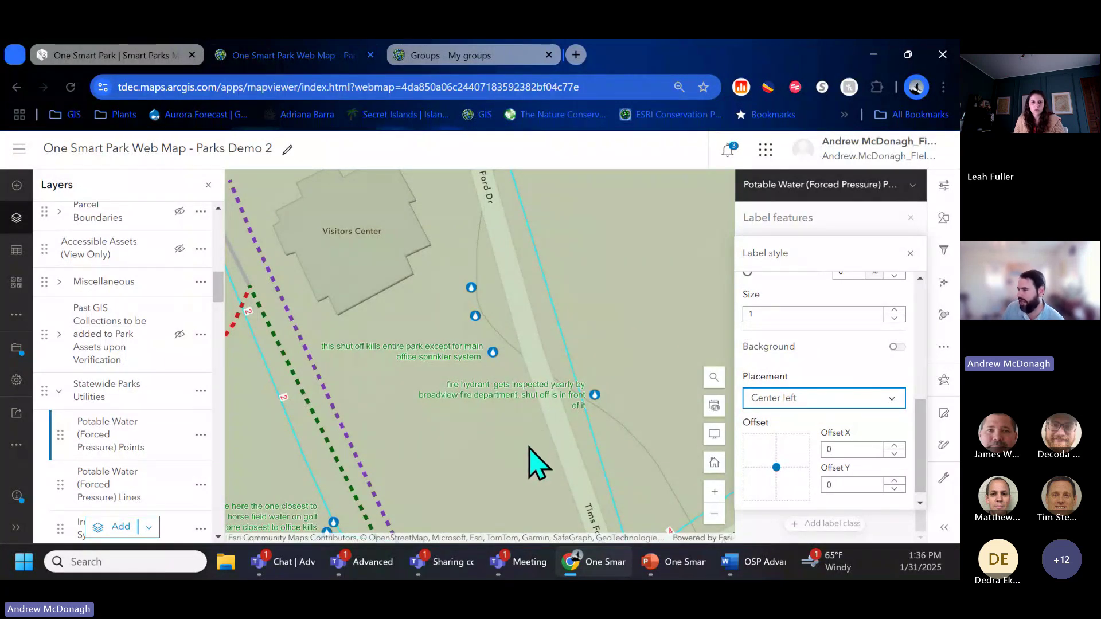
drag(533, 459, 568, 332)
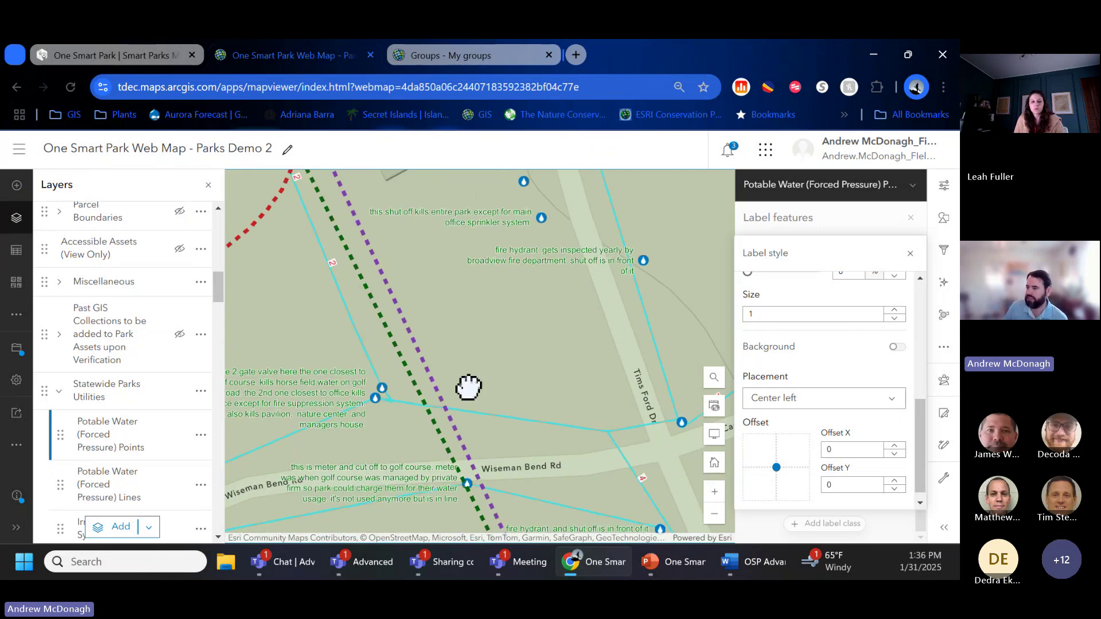
scroll(468, 388, down, 2)
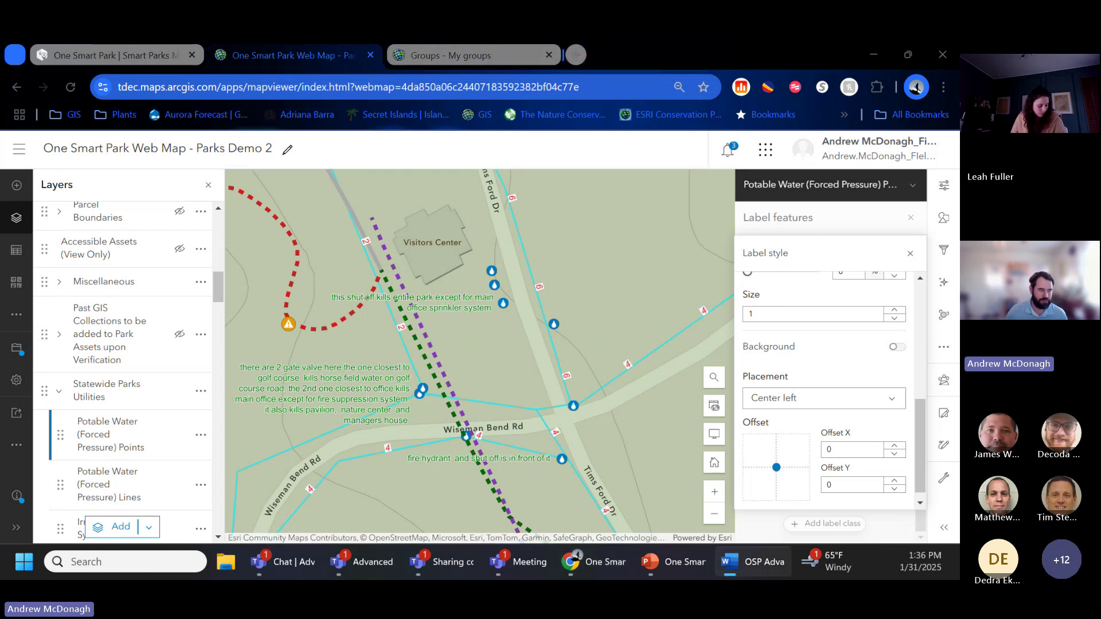
scroll(318, 470, down, 1)
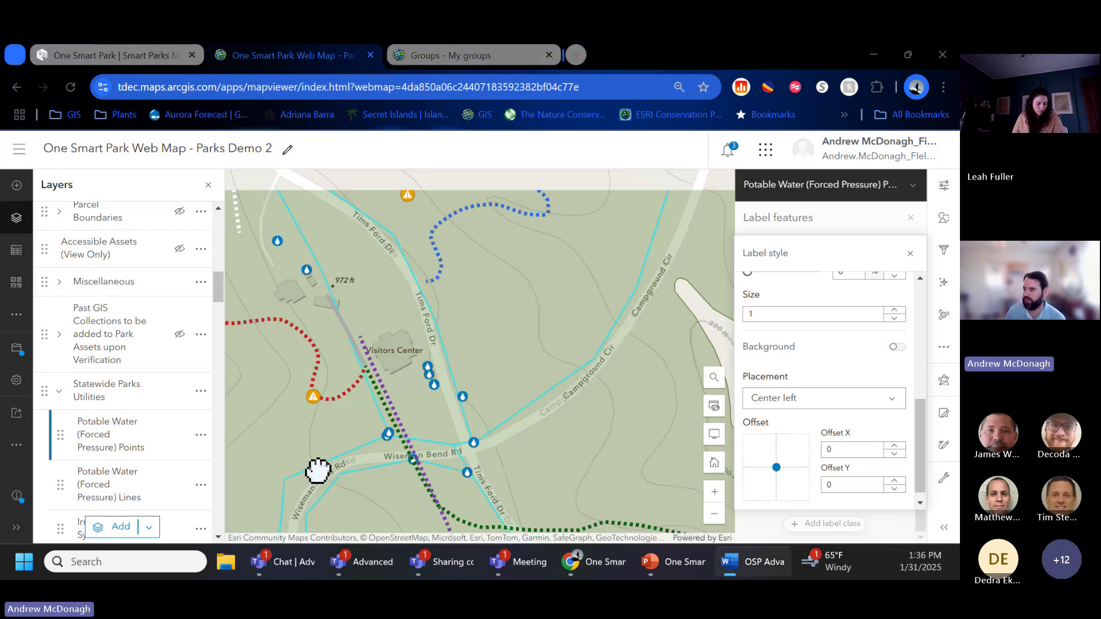
Step: Hide the Statewide Parks Utilities layer
scroll(318, 470, down, 2)
scroll(298, 451, down, 3)
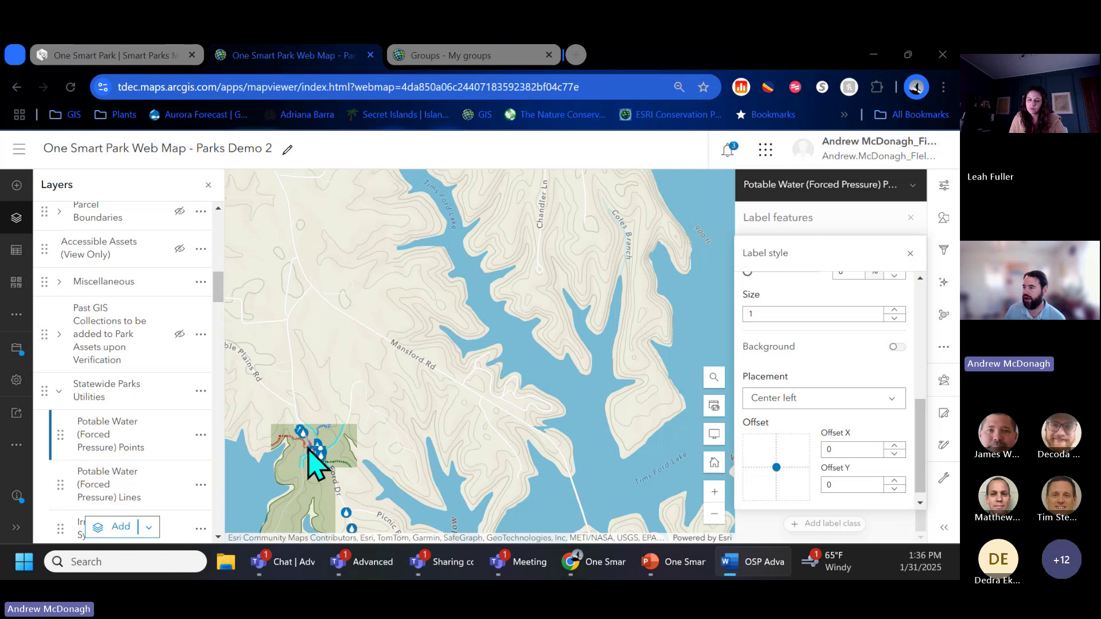
scroll(313, 465, down, 1)
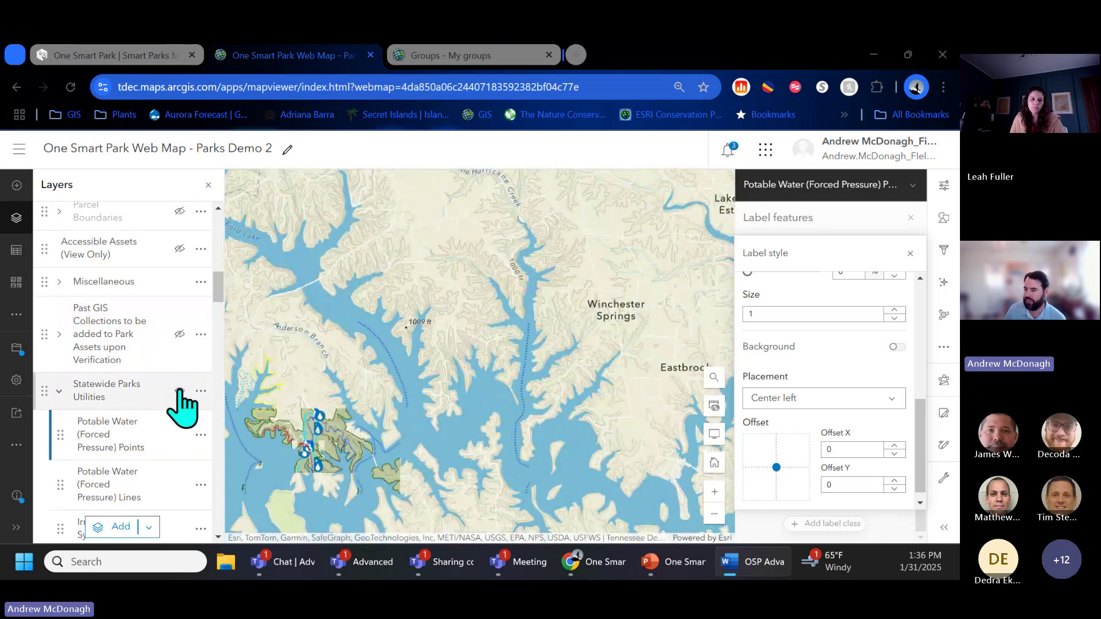
click(179, 390)
click(180, 391)
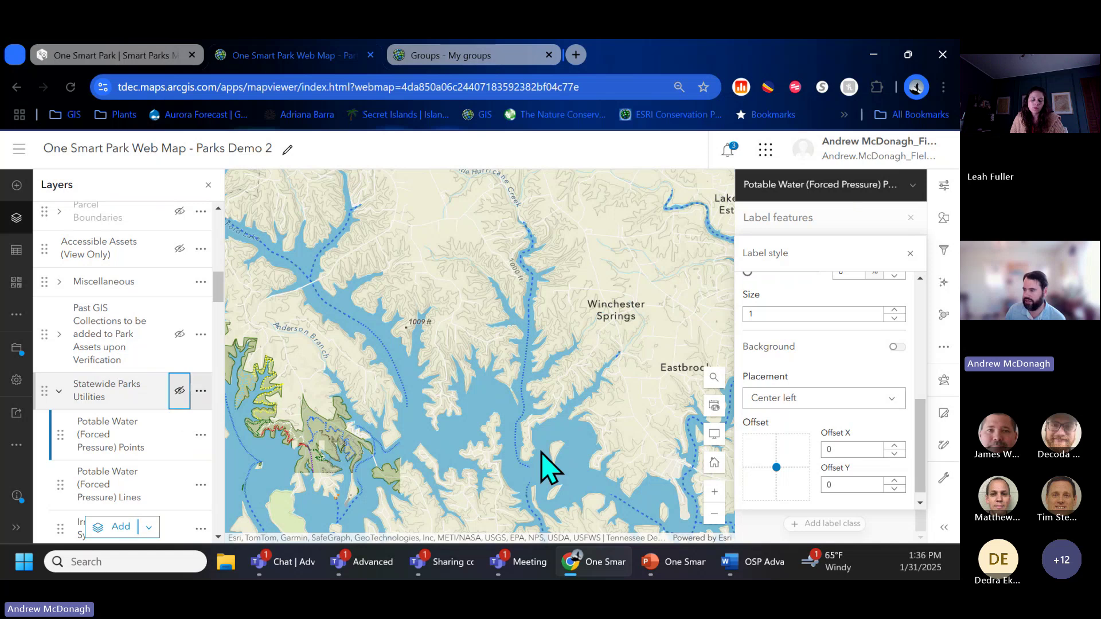
Step: Zoom out and pan the map to the park near Wilhoite Mills and Rich Creek
scroll(545, 462, down, 4)
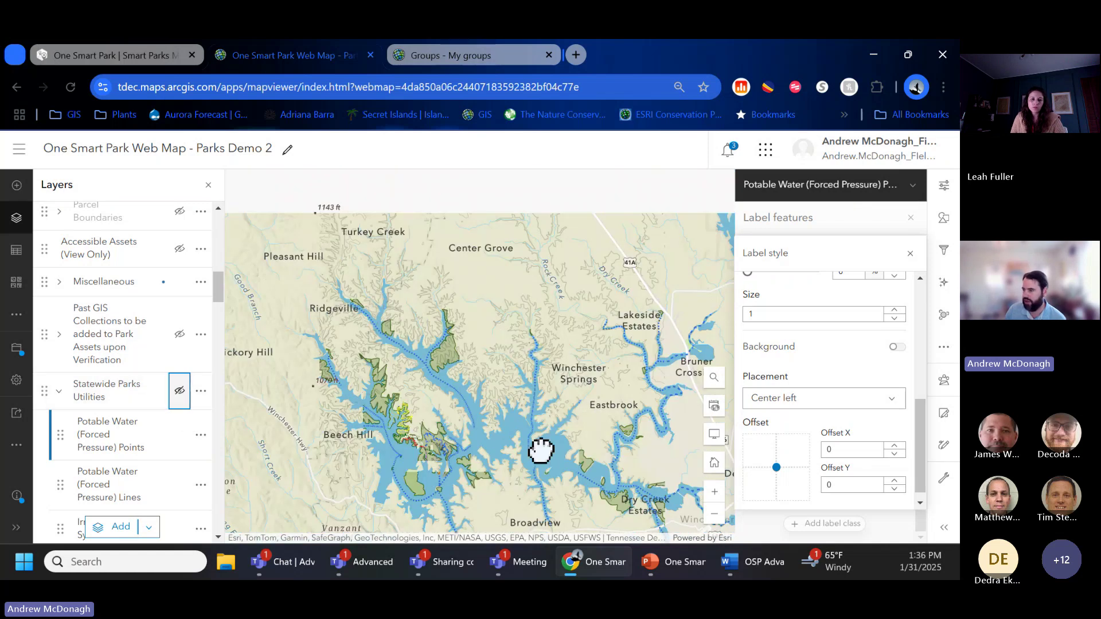
drag(477, 281, 573, 539)
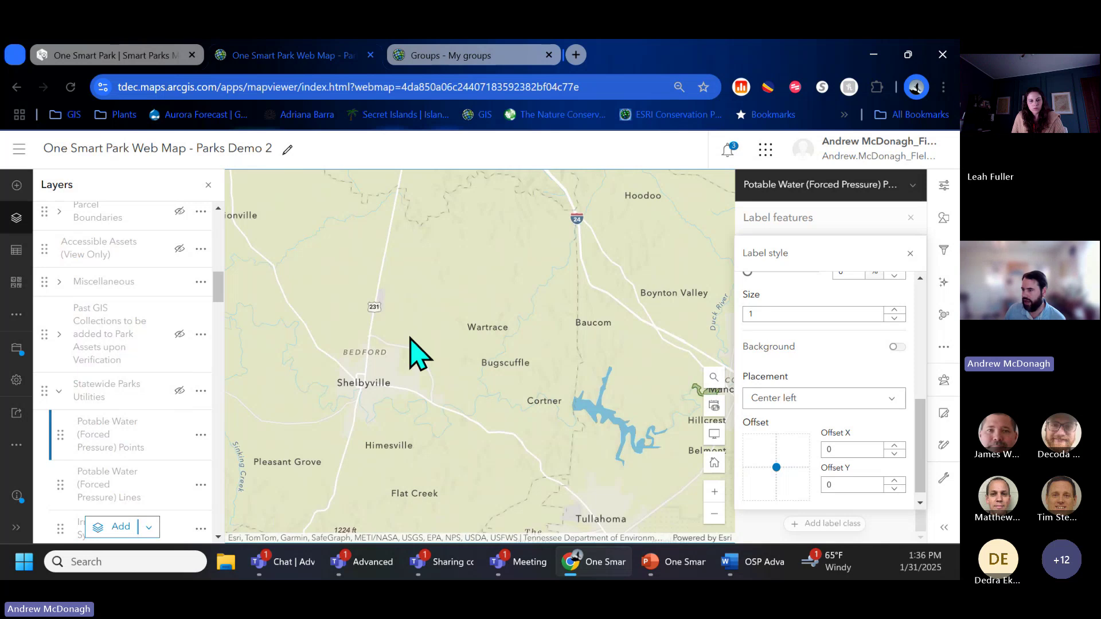
drag(410, 340, 505, 560)
drag(229, 475, 352, 408)
scroll(346, 413, up, 1)
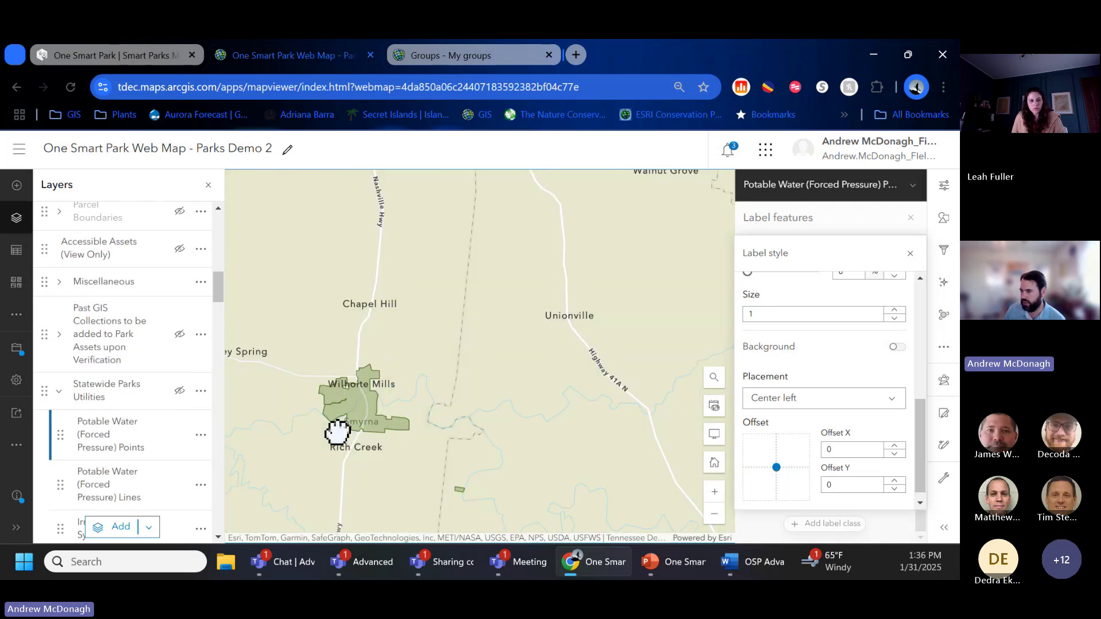
scroll(338, 433, up, 2)
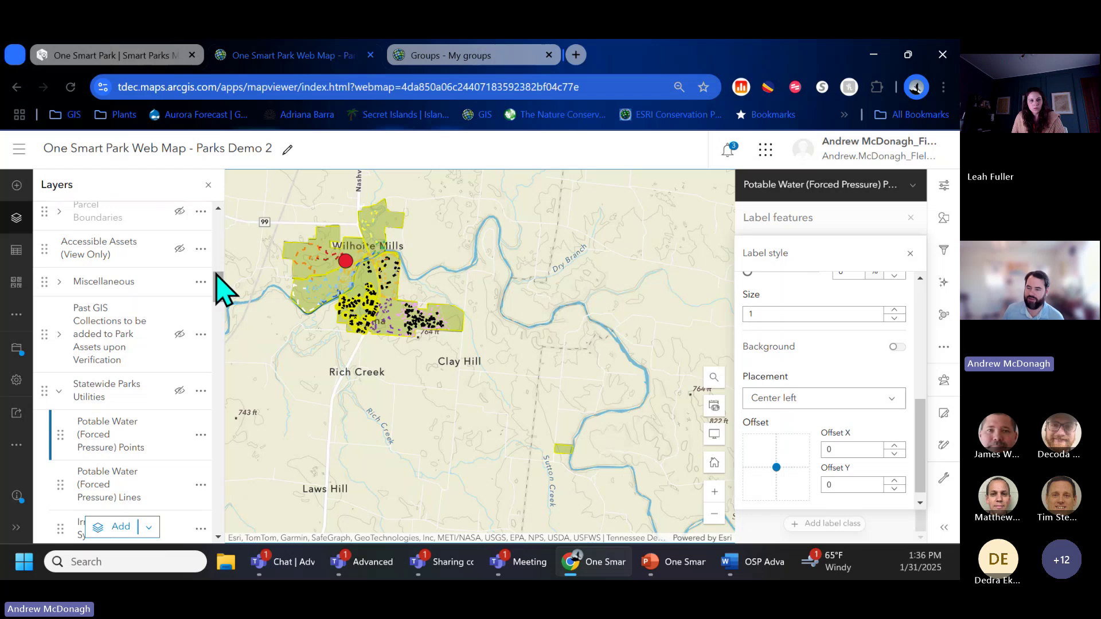
mouse_move(216, 273)
mouse_down()
mouse_move(220, 291)
mouse_move(220, 270)
mouse_up()
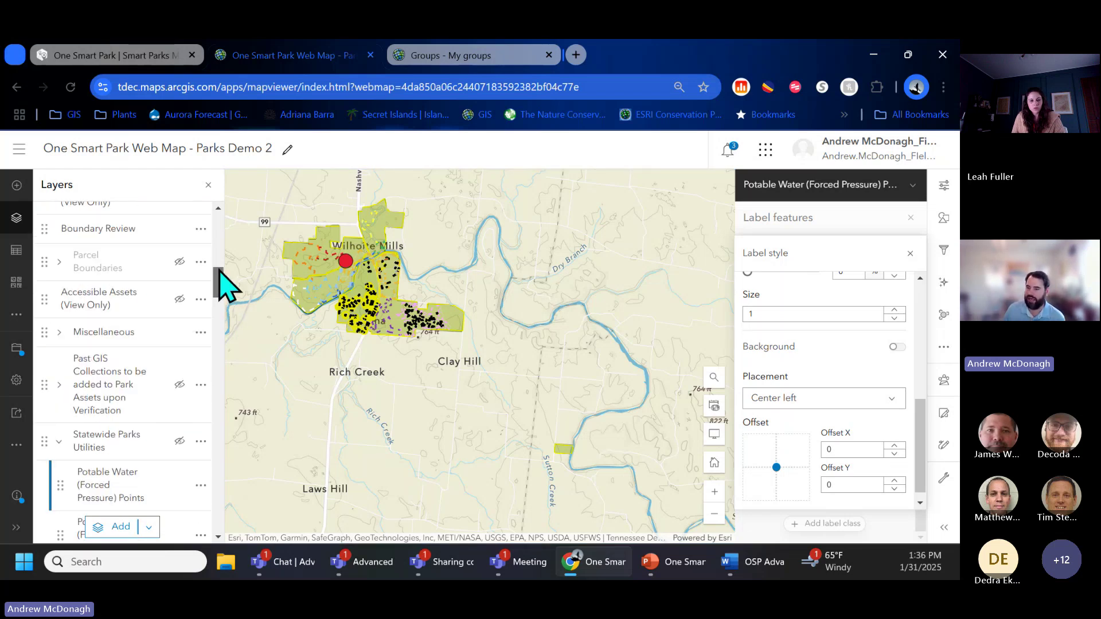
Step: Collapse the Statewide Parks Utilities group and turn on Adjacent TDEC Parcels Fall 2024
click(60, 441)
click(61, 441)
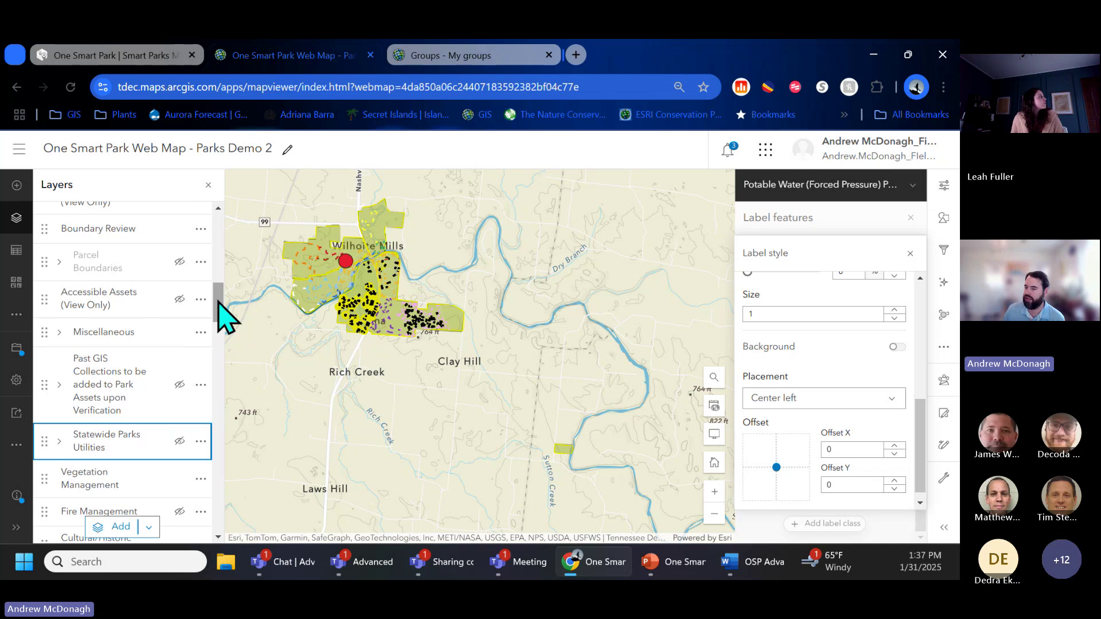
drag(218, 302, 222, 412)
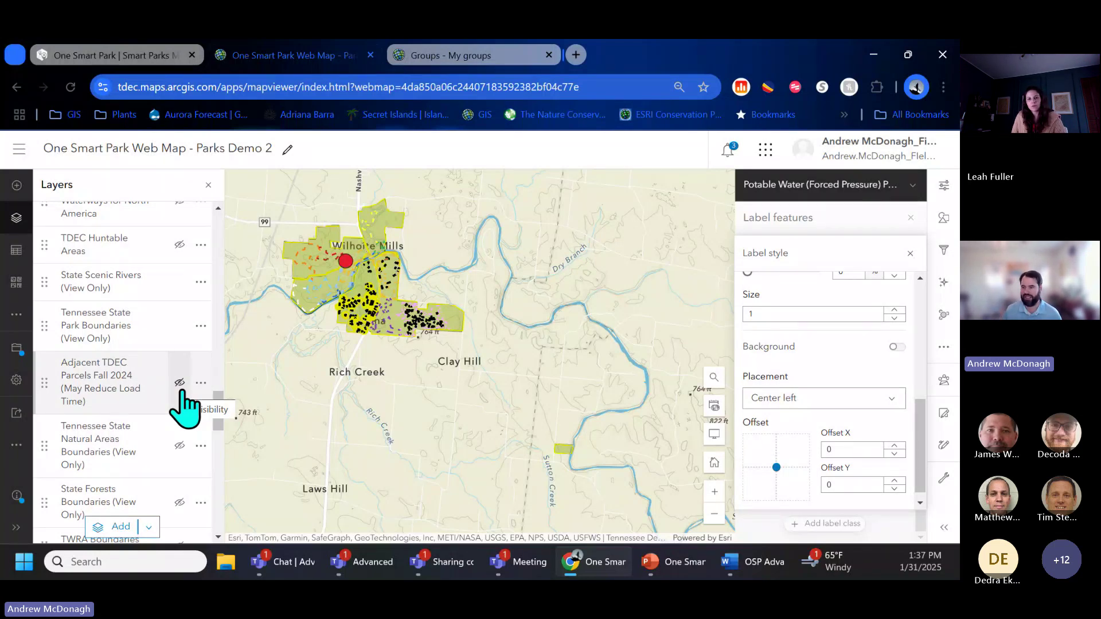
click(180, 383)
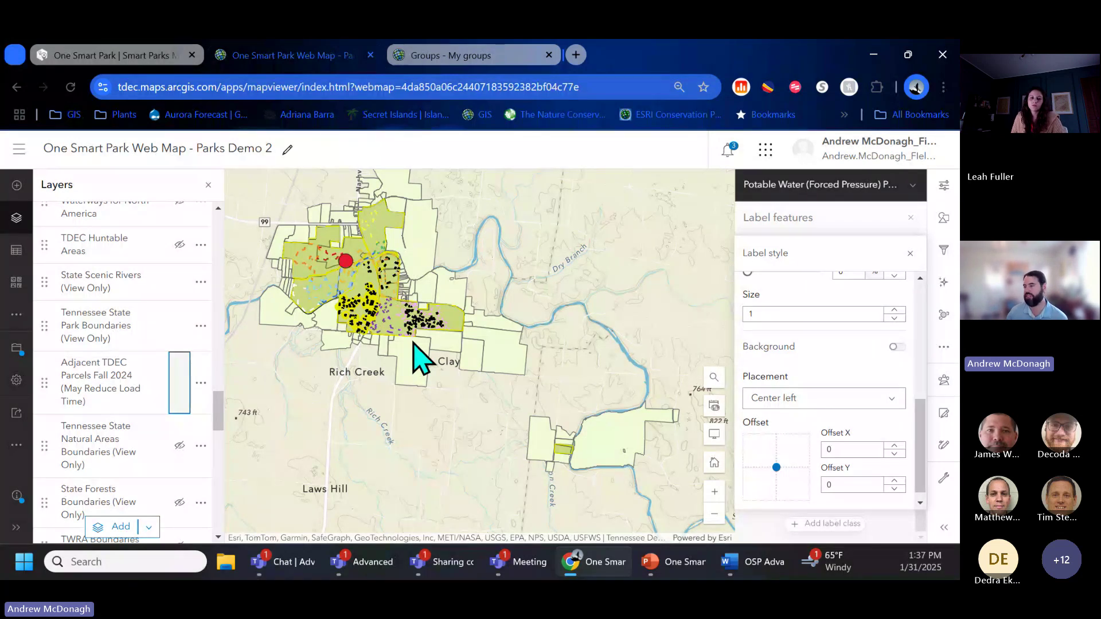
scroll(441, 294, up, 2)
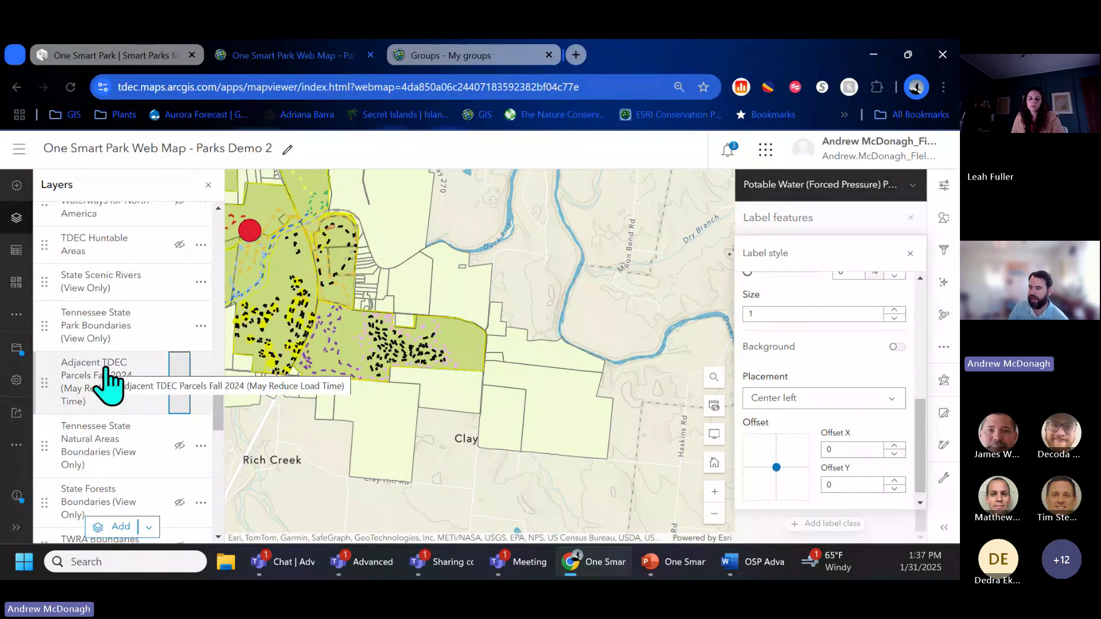
Step: Turn on labels for the Adjacent TDEC parcels using the OWNER field
click(125, 405)
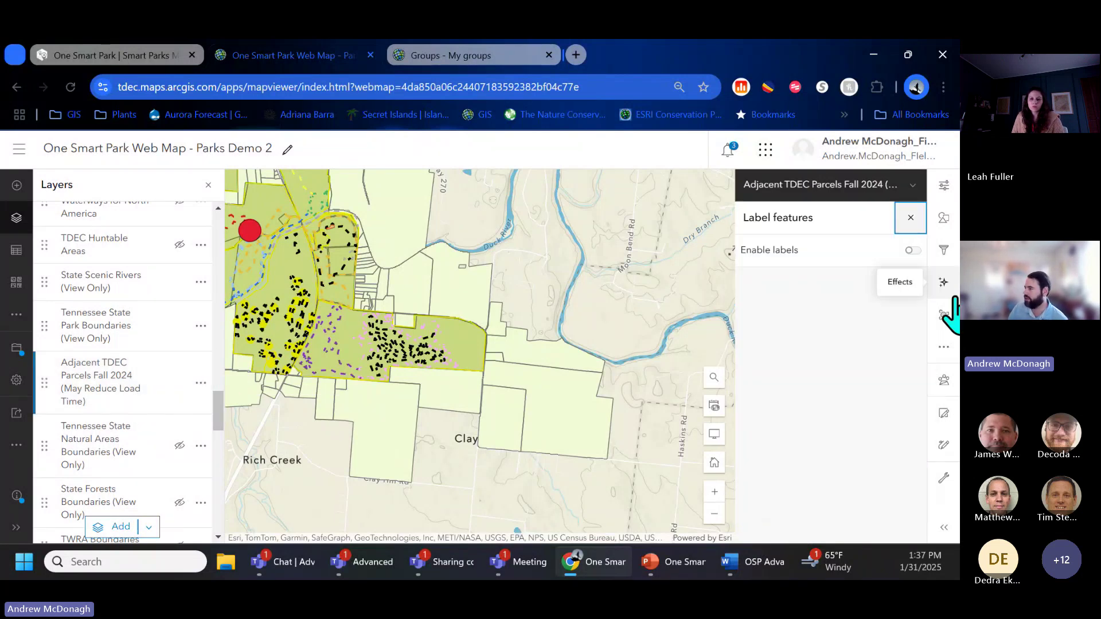
click(944, 347)
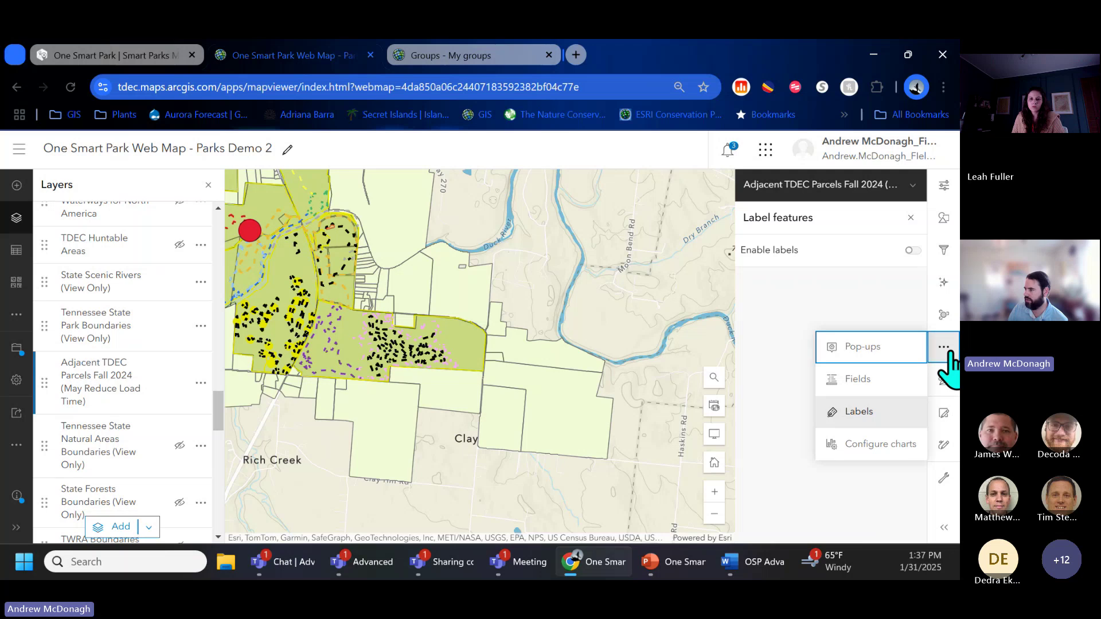
click(912, 251)
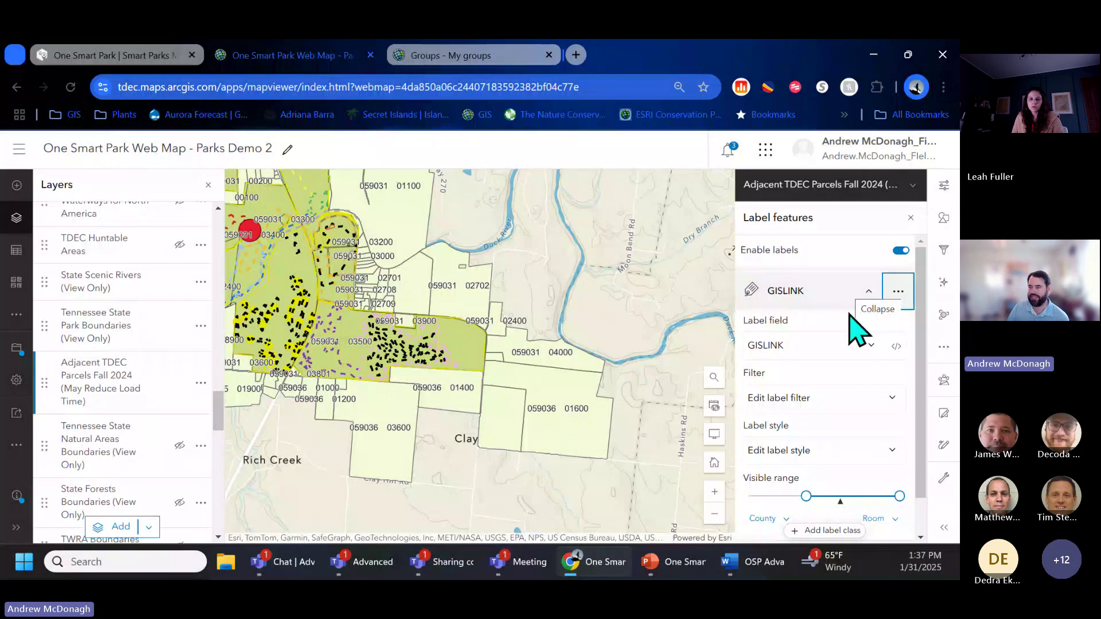
click(832, 346)
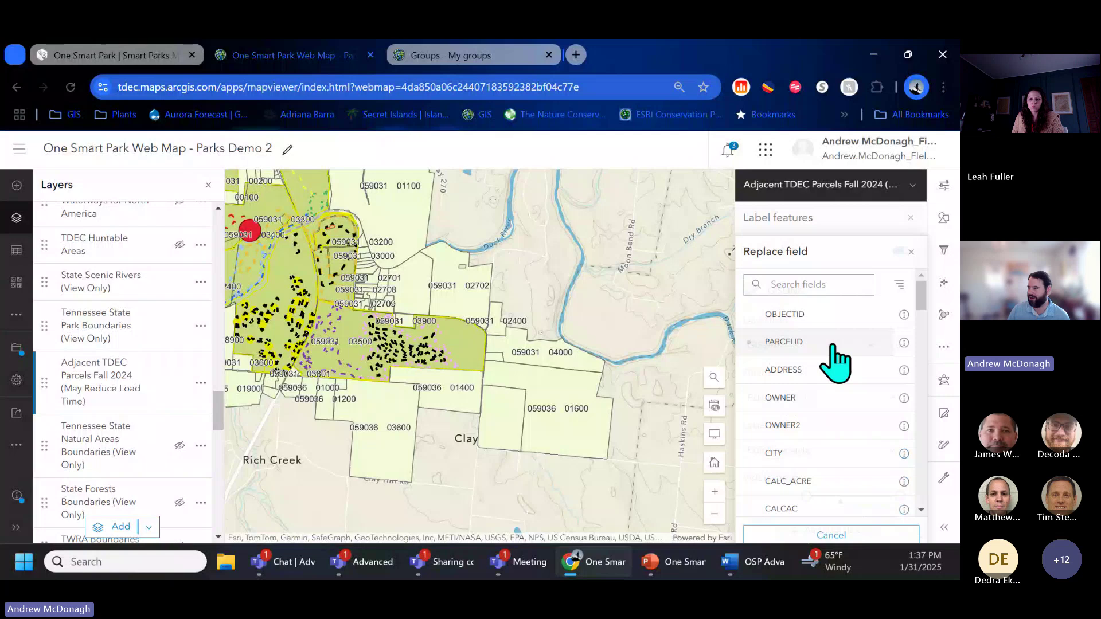
click(803, 400)
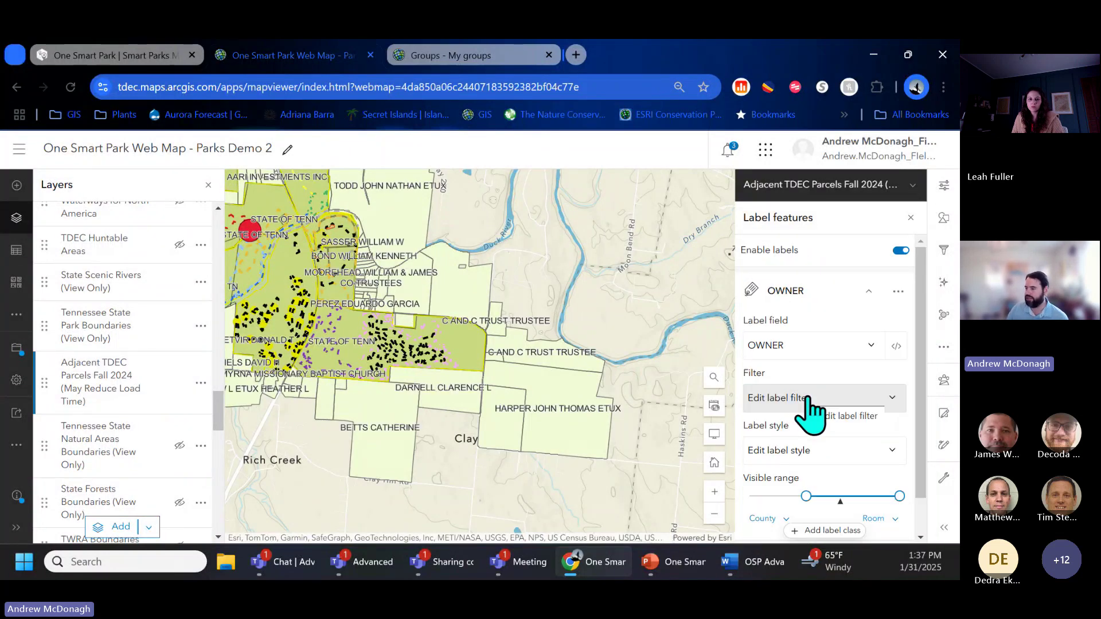
scroll(465, 390, up, 2)
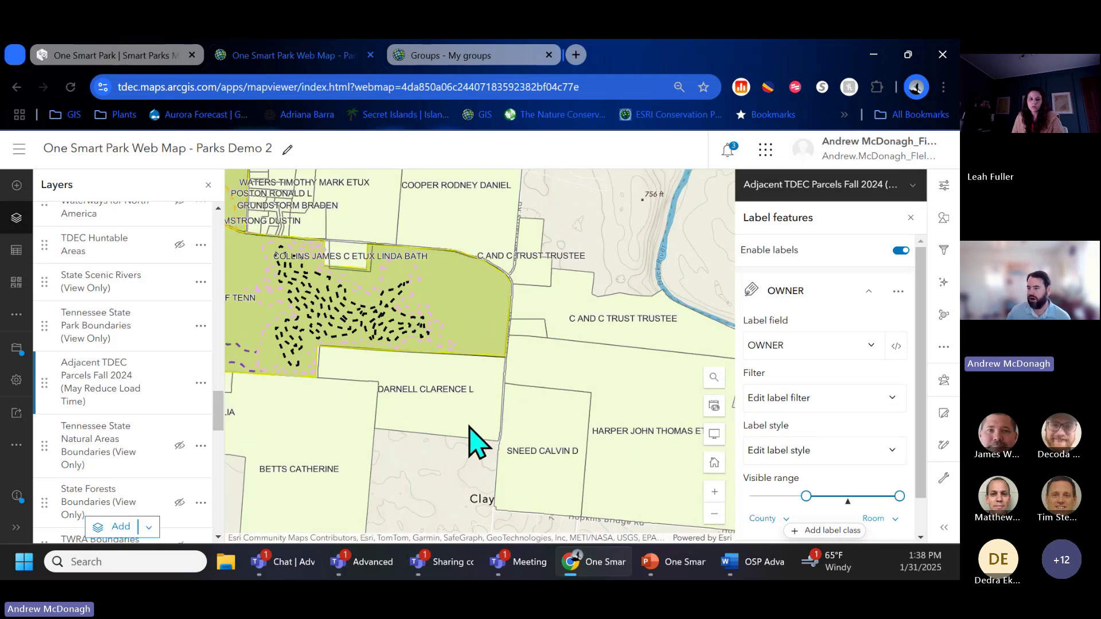
scroll(568, 396, down, 2)
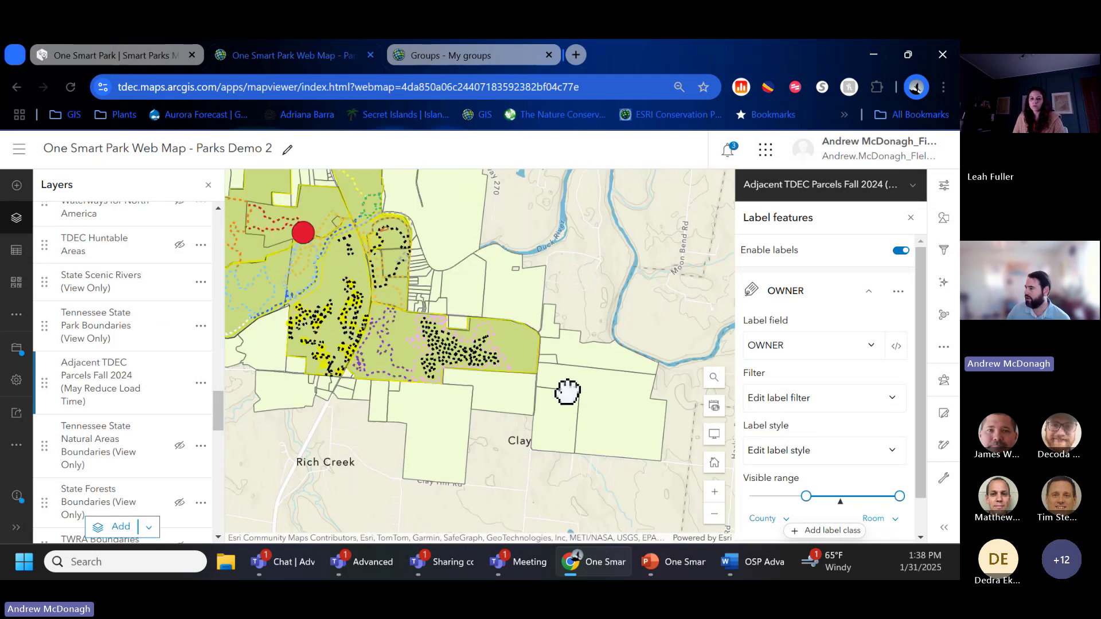
Step: Try CALC_ACRE as the parcel label field, then switch back to OWNER
click(839, 347)
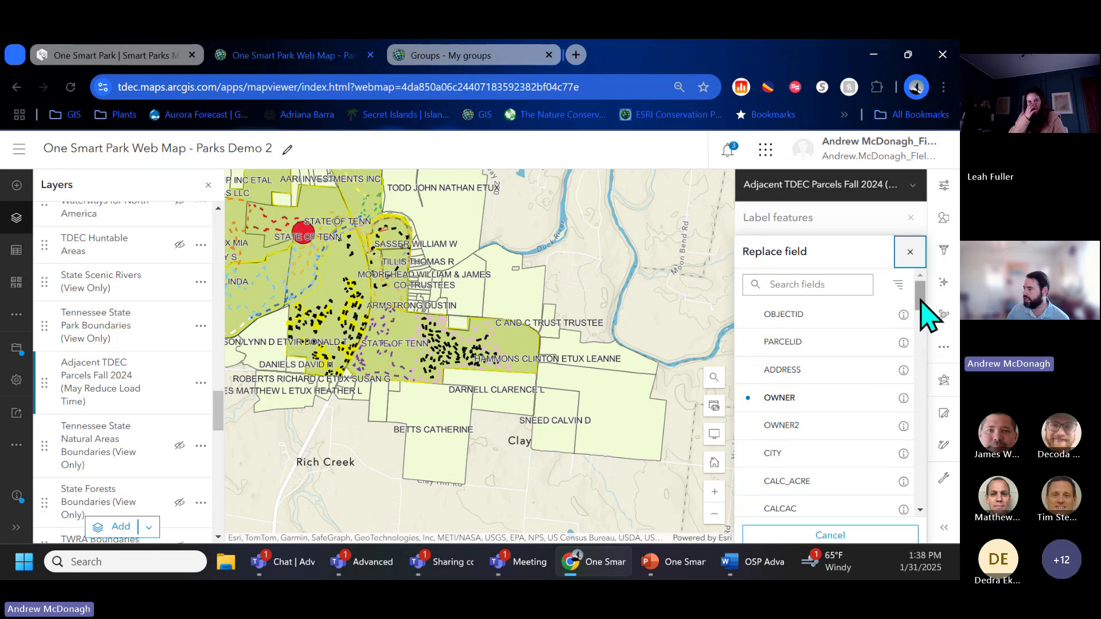
scroll(892, 362, down, 1)
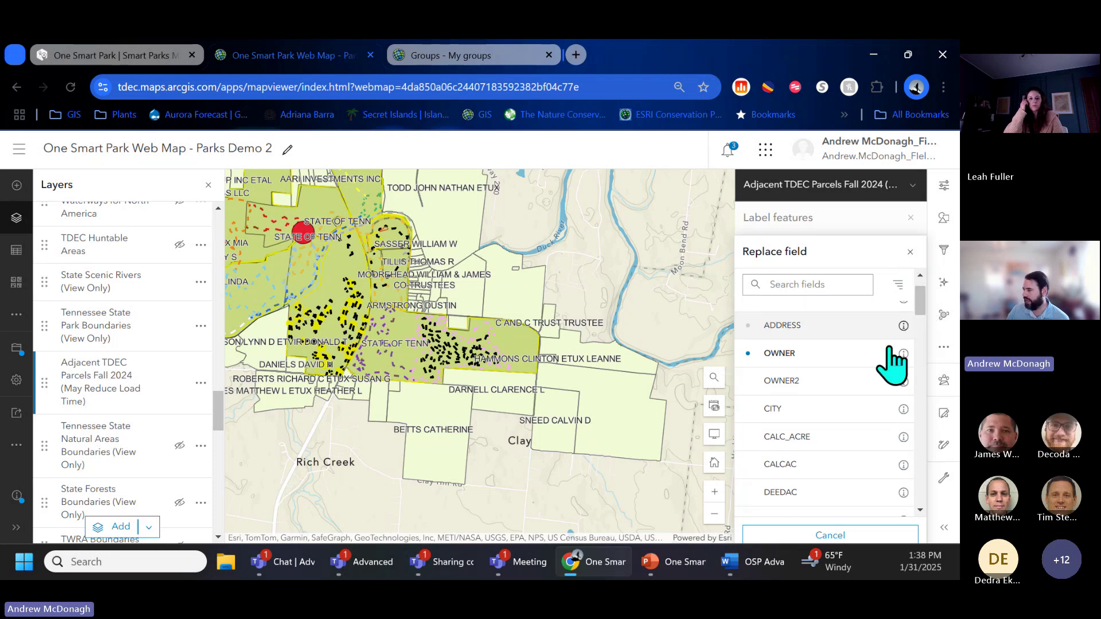
click(813, 448)
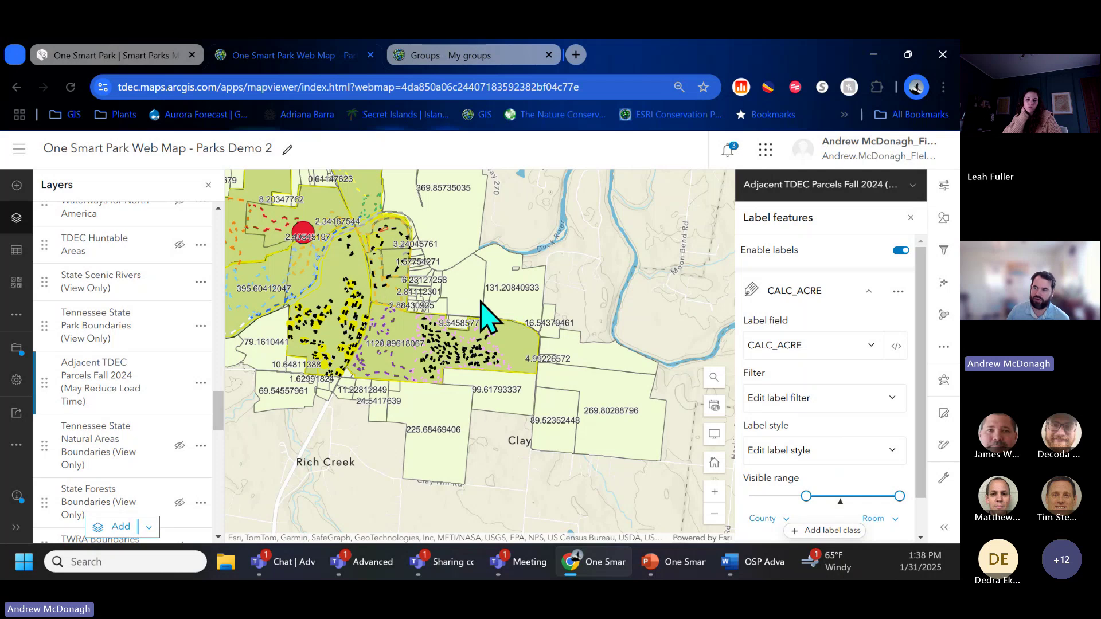
scroll(427, 299, up, 2)
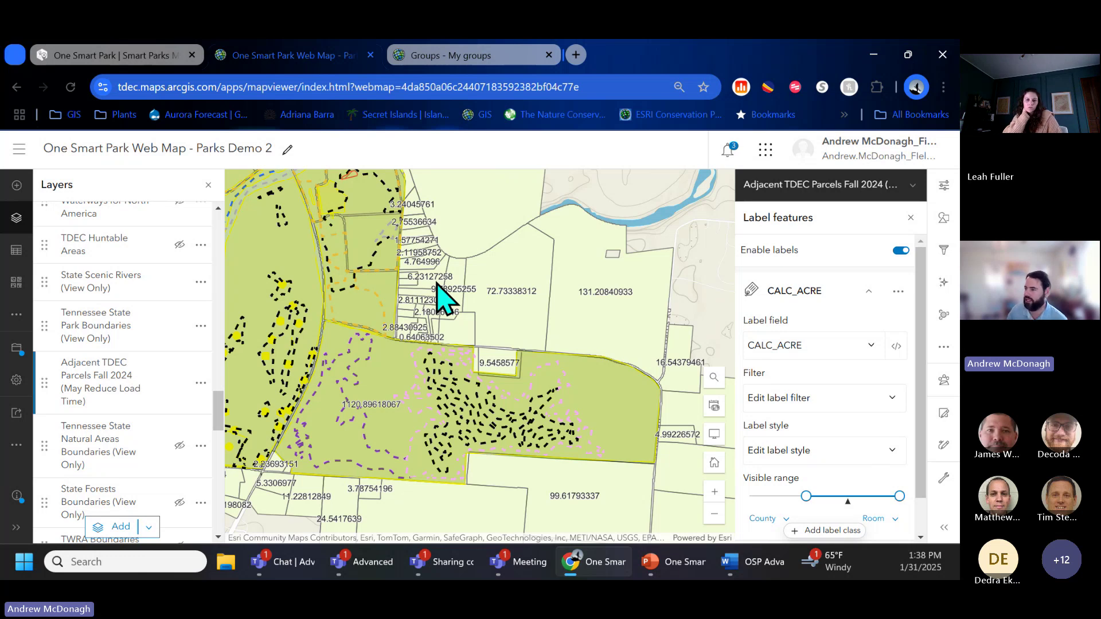
click(803, 349)
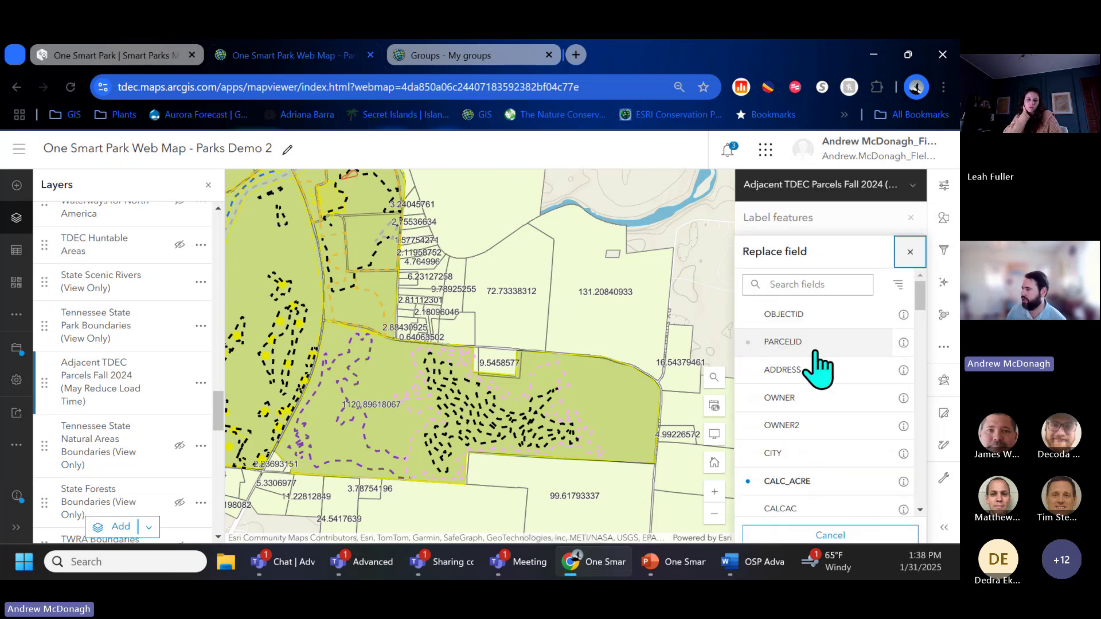
click(817, 397)
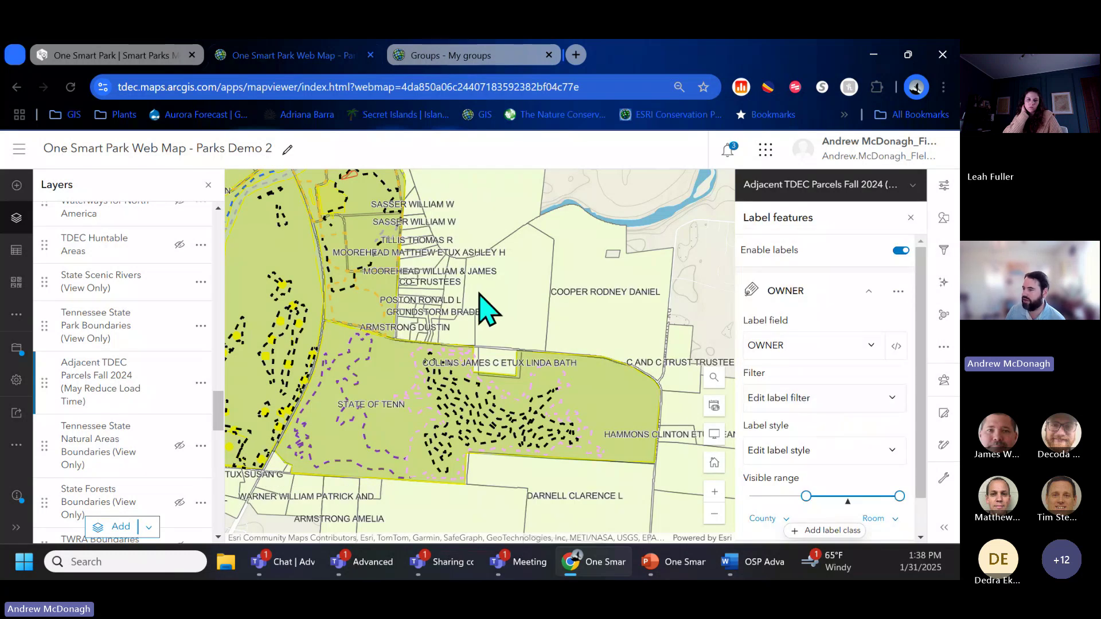
Step: Limit the owner labels' visible range to Buildings scale and zoom in to check them
scroll(430, 417, up, 2)
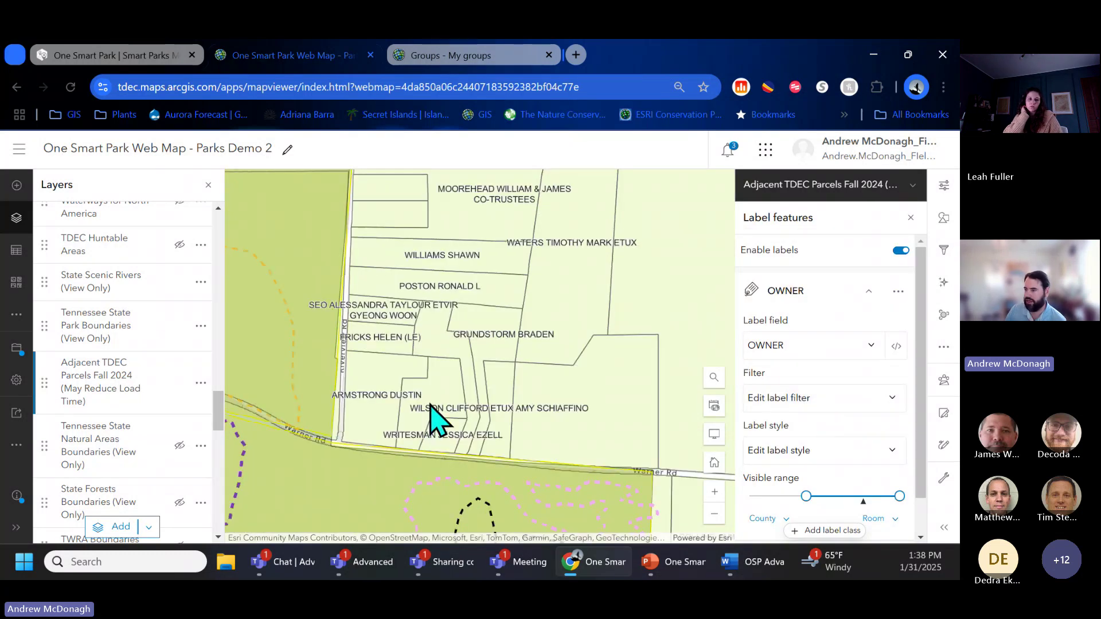
scroll(463, 359, down, 2)
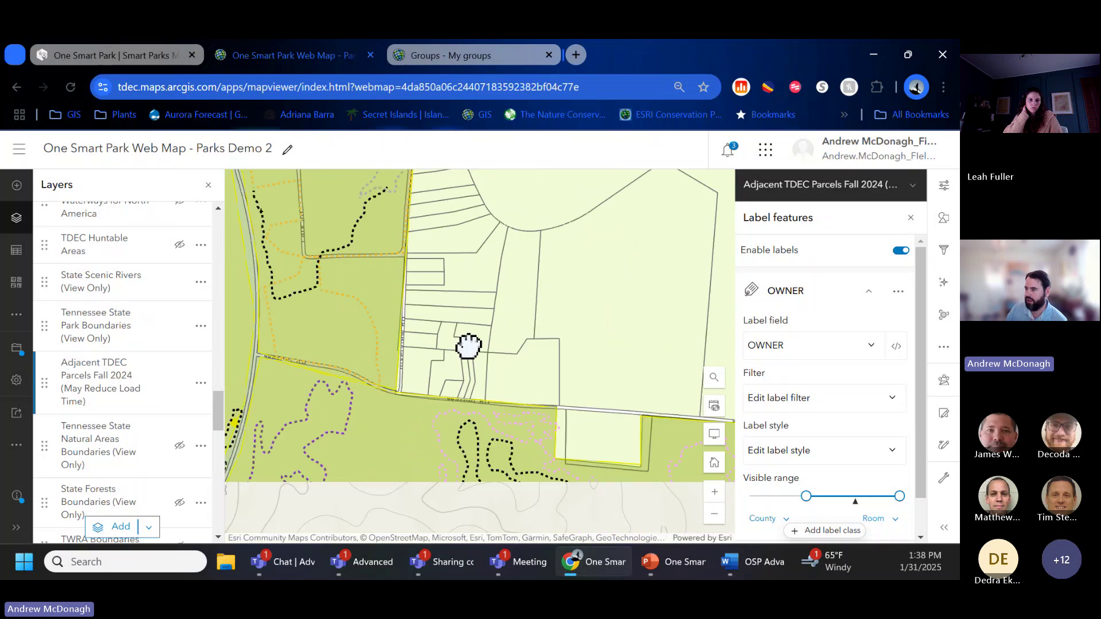
scroll(482, 355, down, 2)
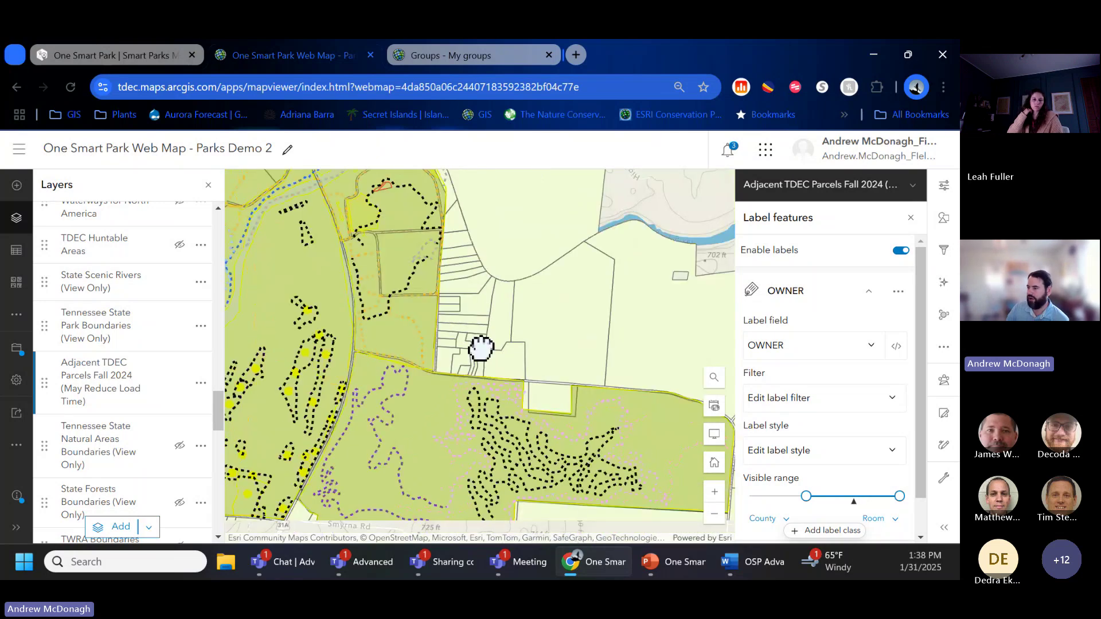
scroll(481, 349, down, 3)
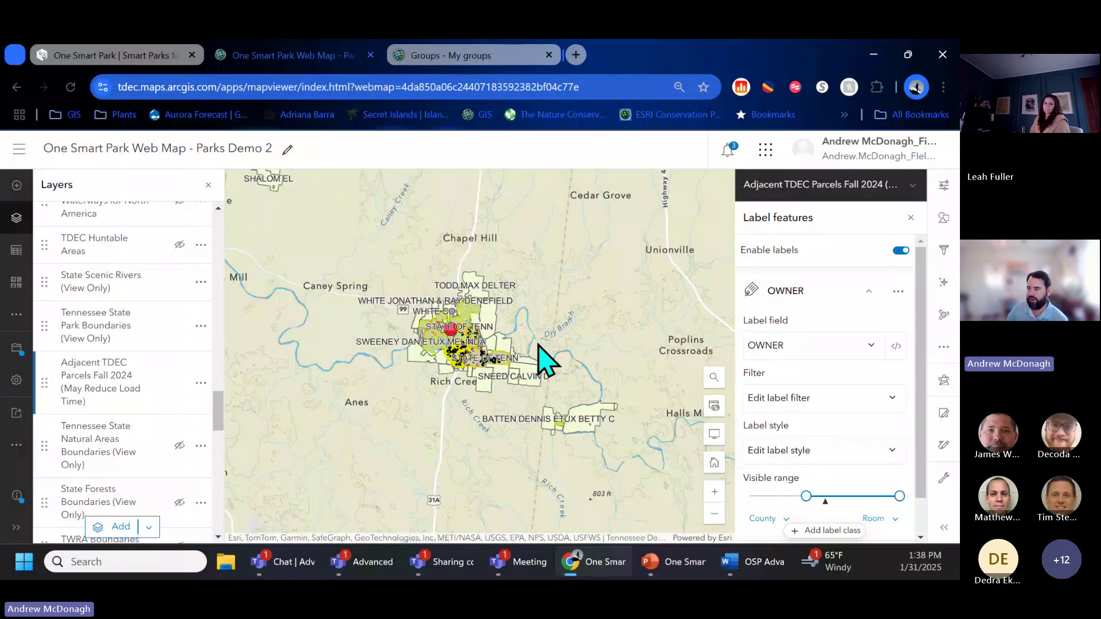
scroll(539, 358, up, 1)
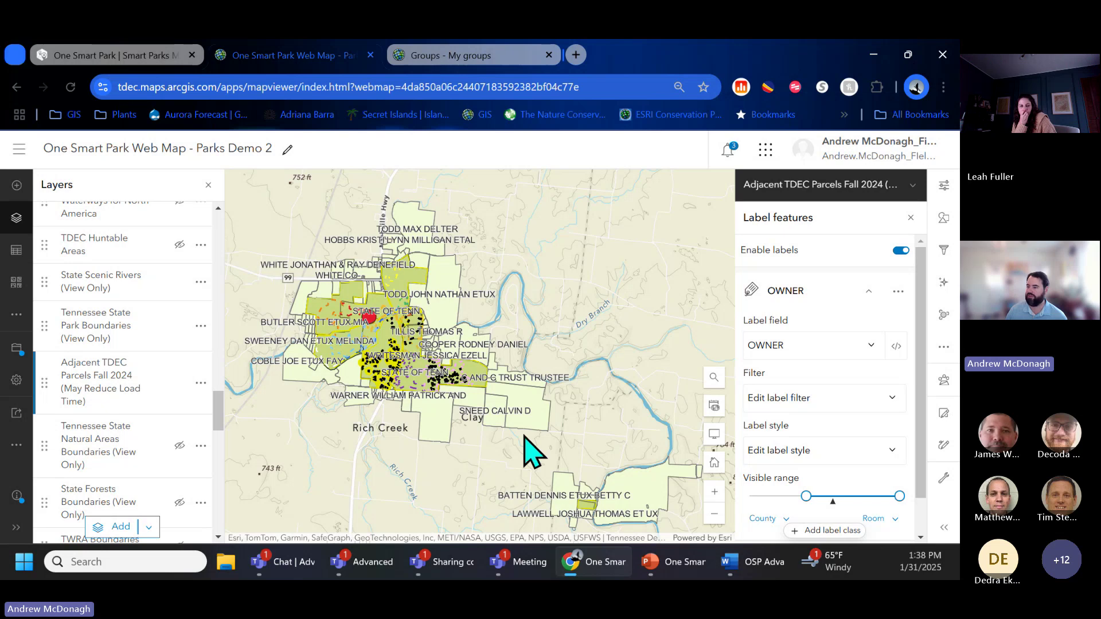
mouse_move(806, 490)
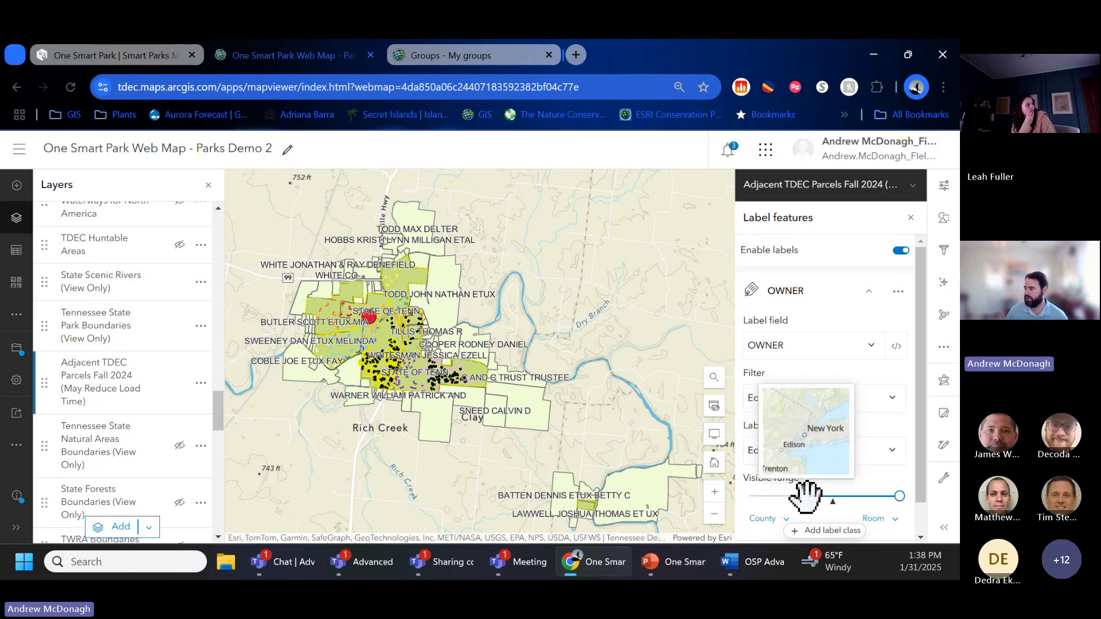
scroll(786, 488, down, 1)
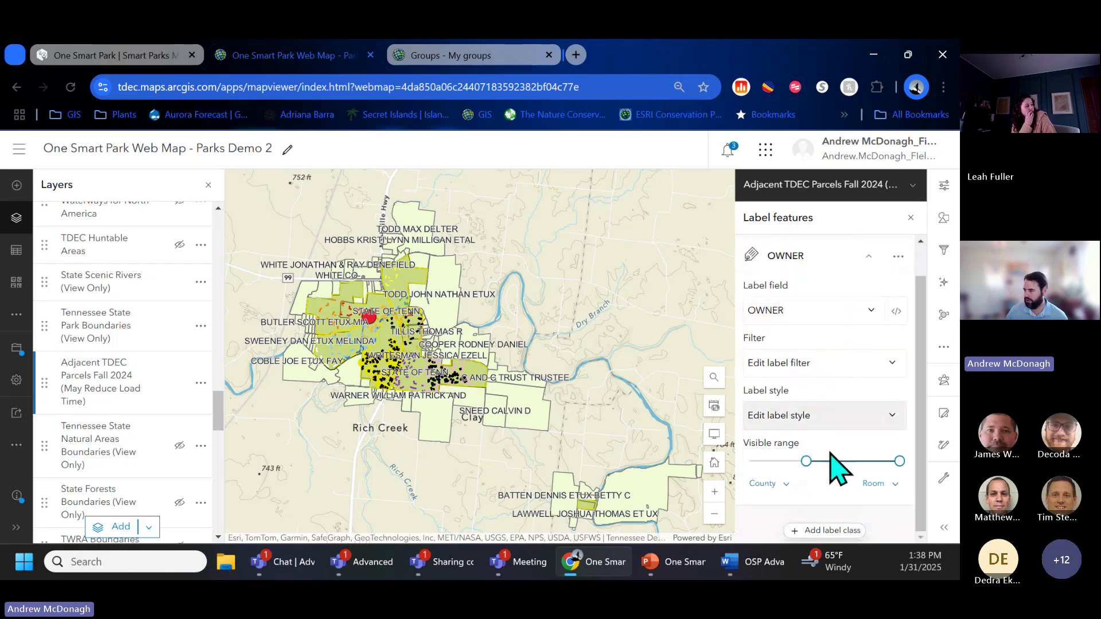
drag(806, 461, 866, 467)
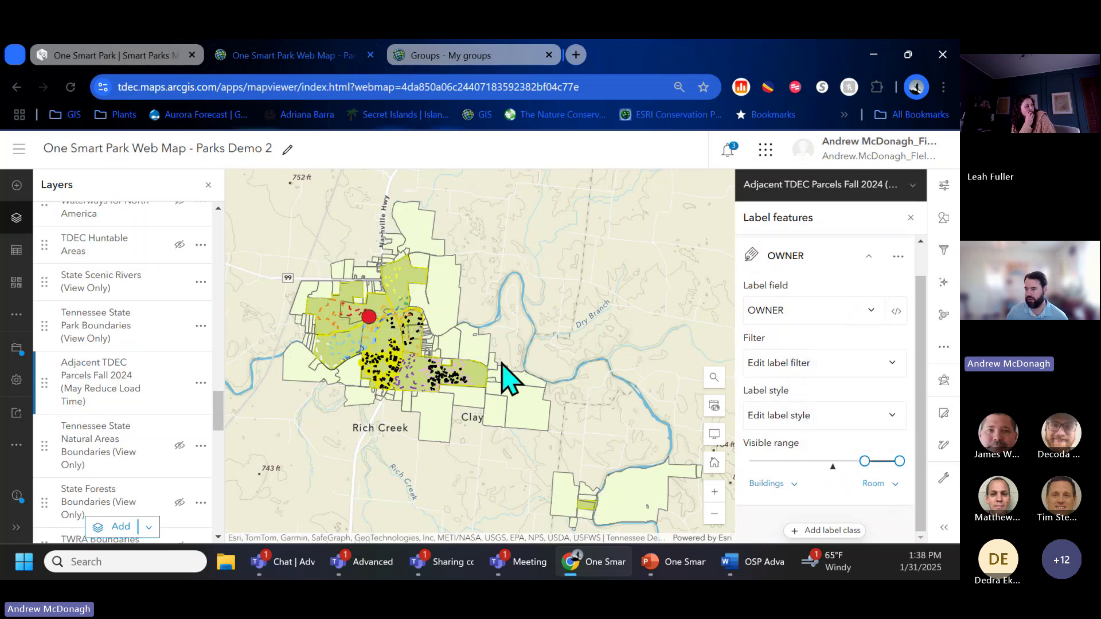
scroll(429, 338, up, 3)
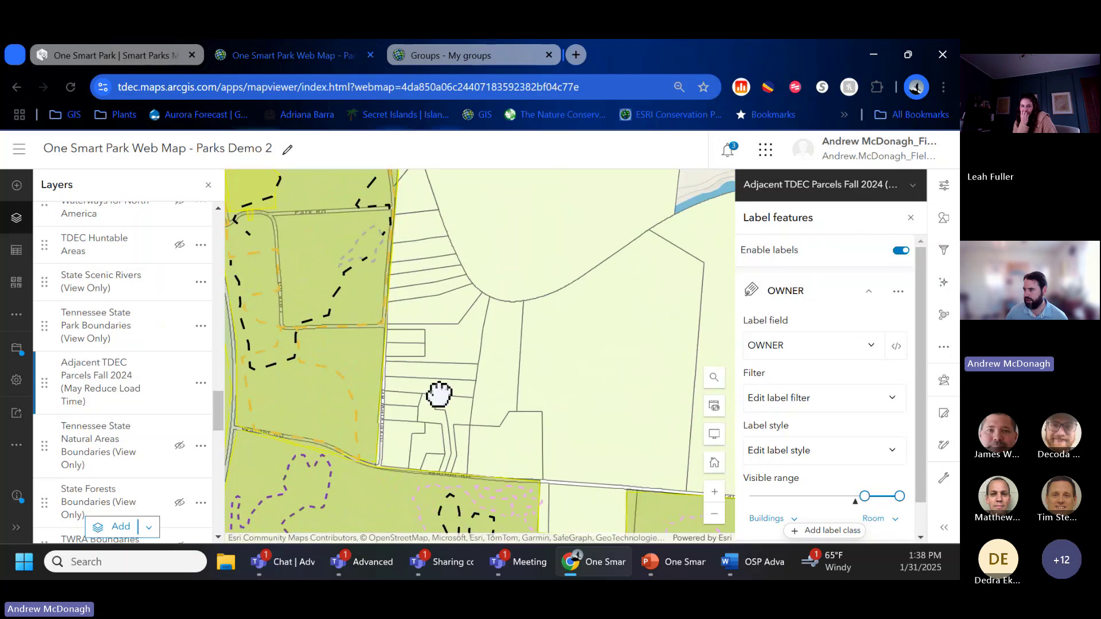
scroll(439, 394, up, 2)
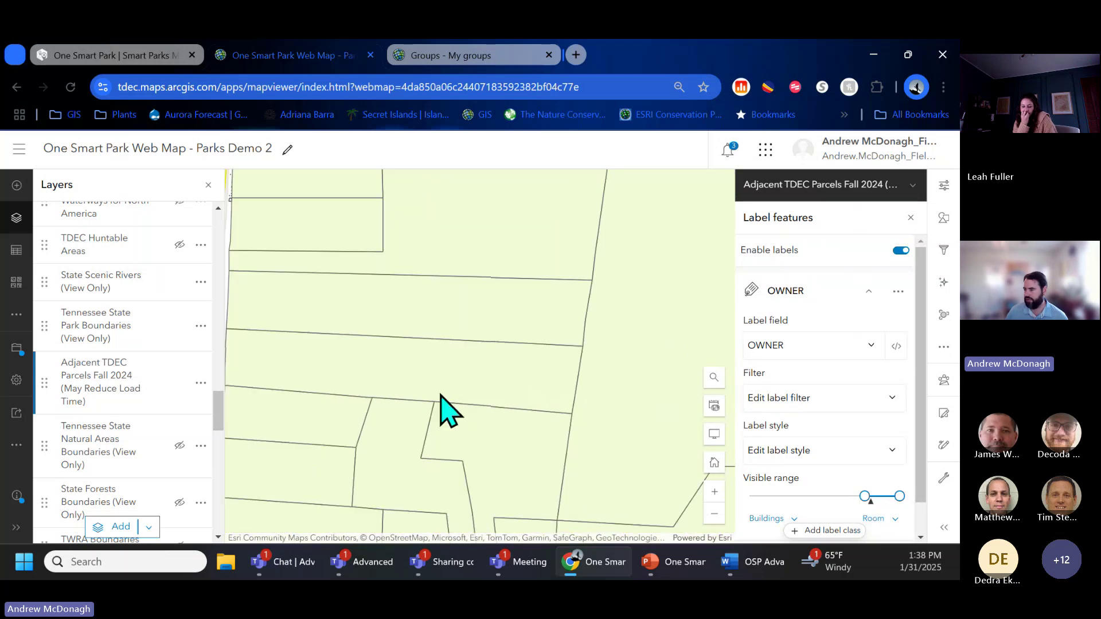
drag(394, 396, 573, 337)
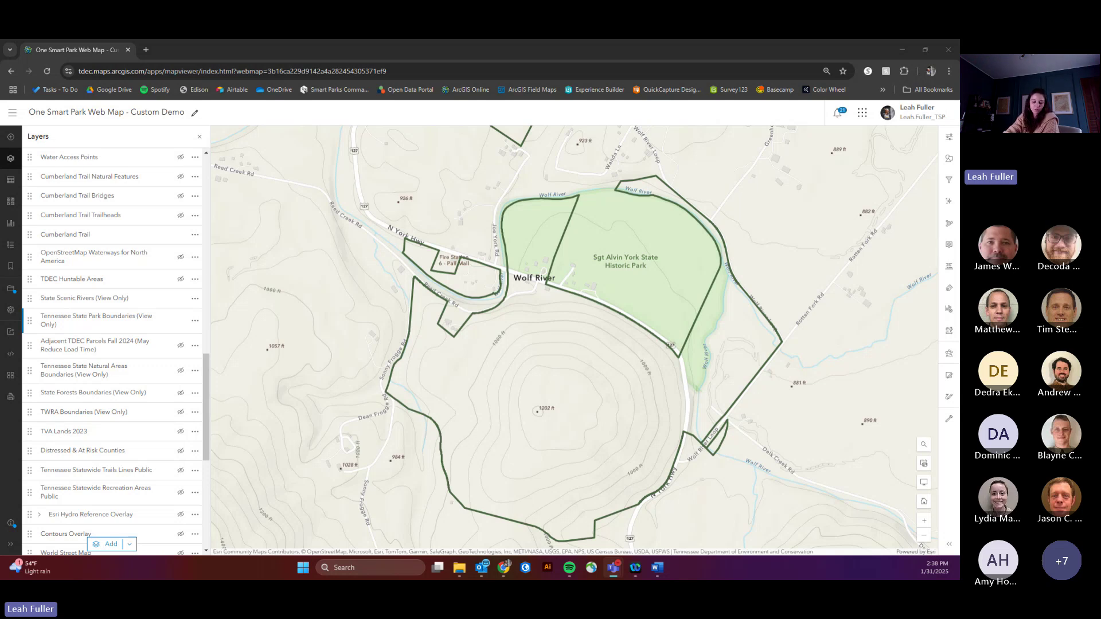
Step: Scroll the Custom Demo map's Layers list down to the terrain layers
scroll(105, 338, down, 6)
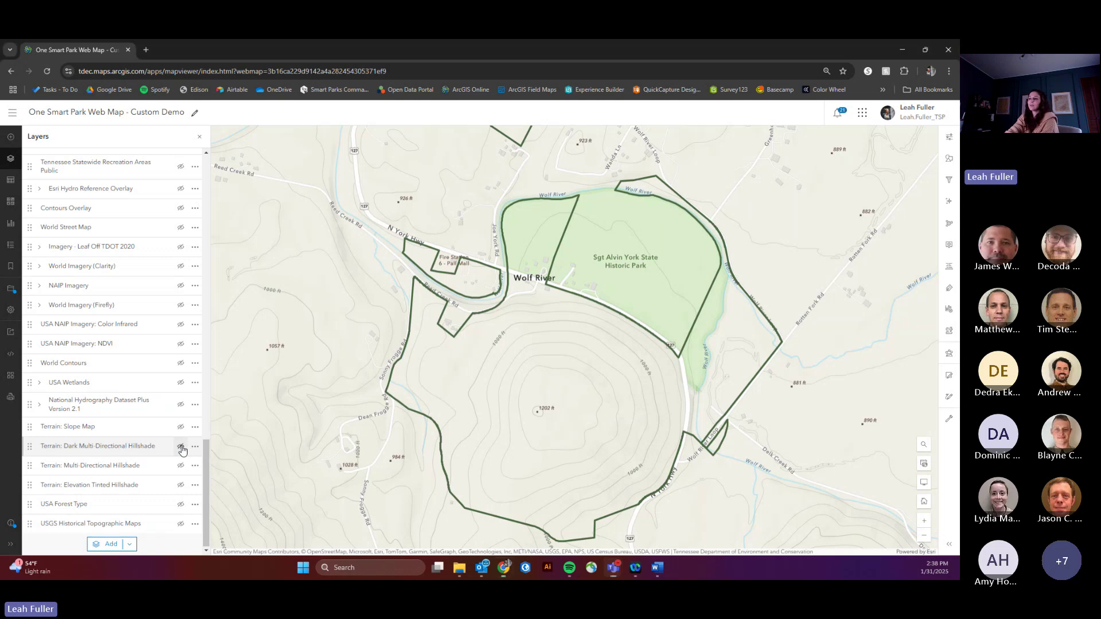
Step: Show Terrain: Dark Multi-Directional Hillshade and zoom into the park to inspect it
click(182, 448)
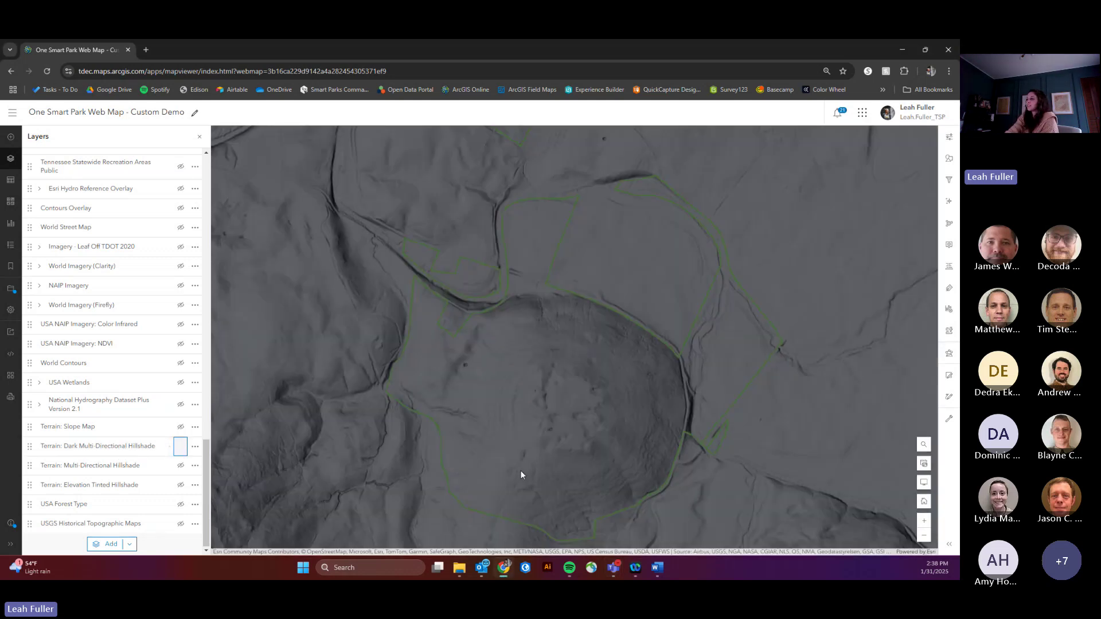
drag(520, 474, 505, 412)
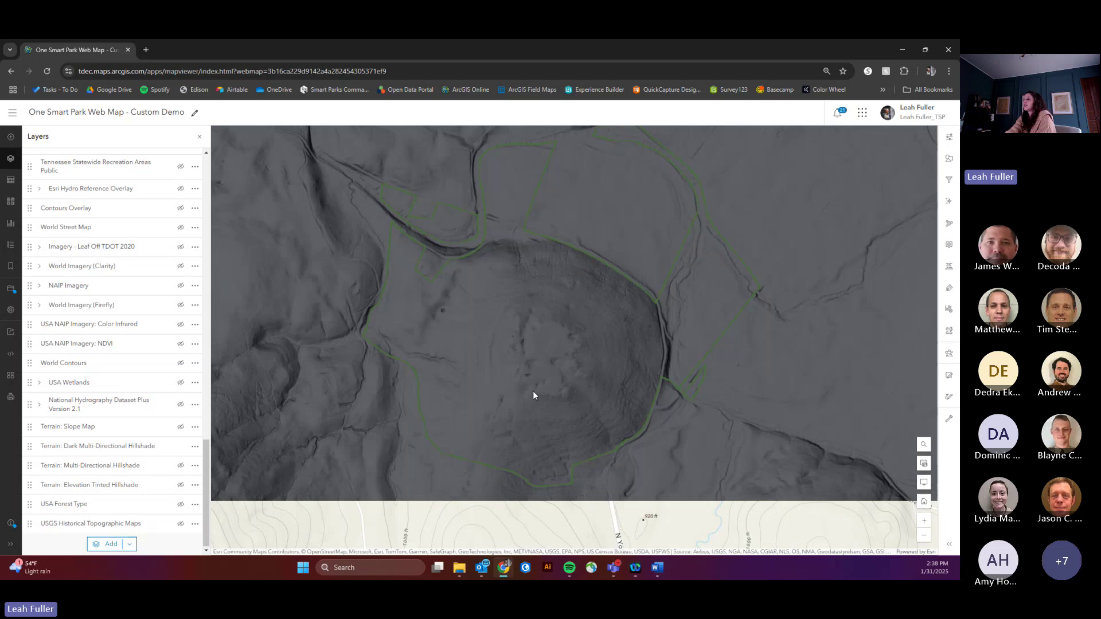
scroll(535, 360, up, 1)
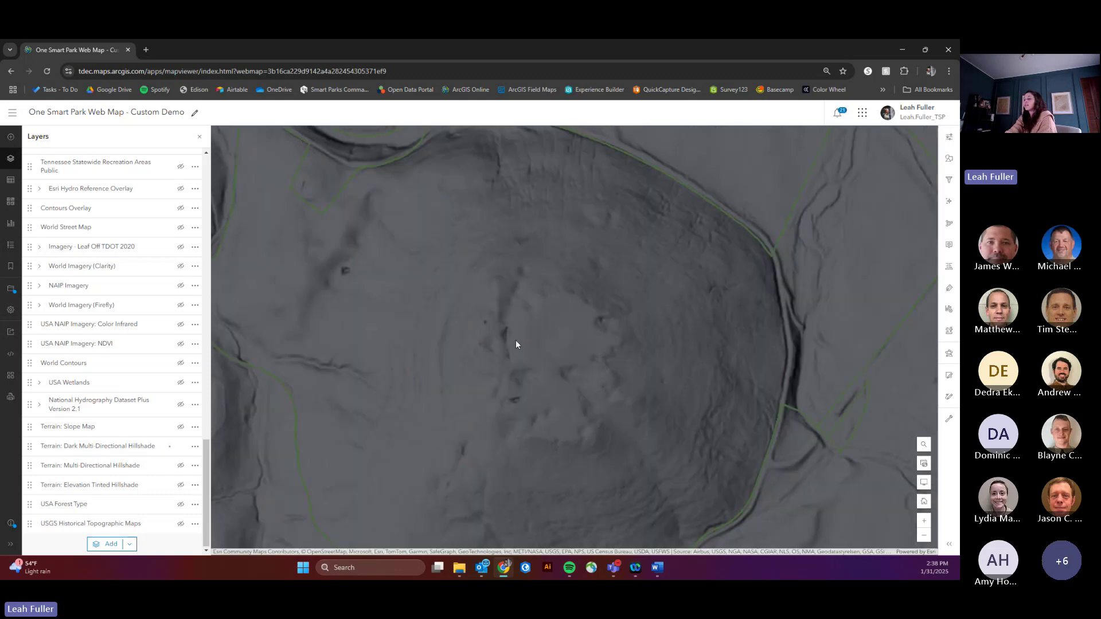
scroll(516, 344, up, 1)
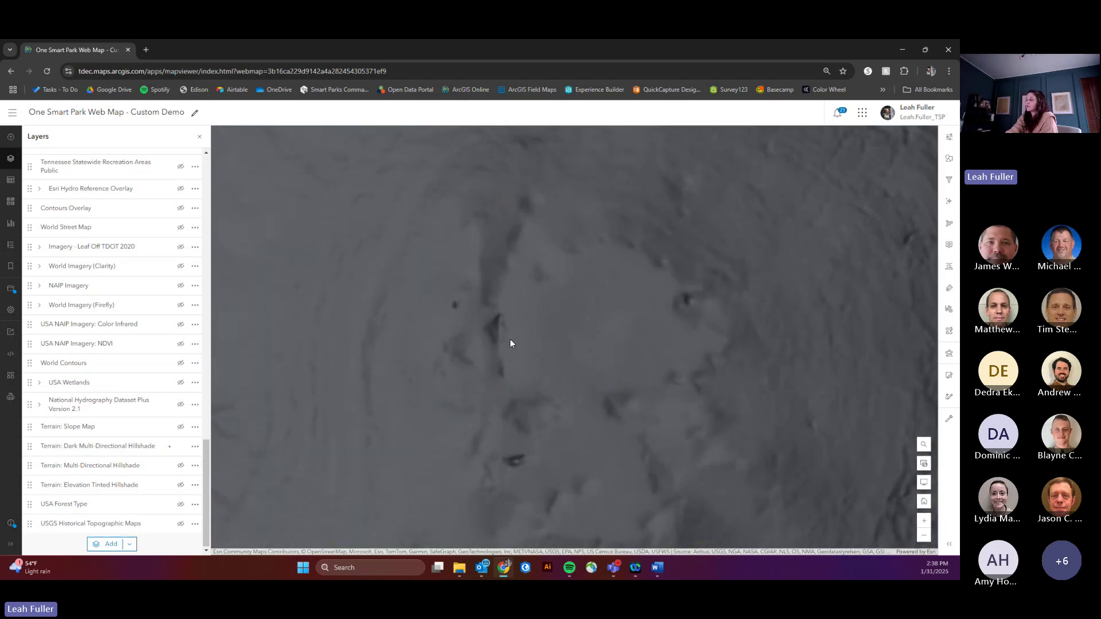
scroll(470, 310, up, 1)
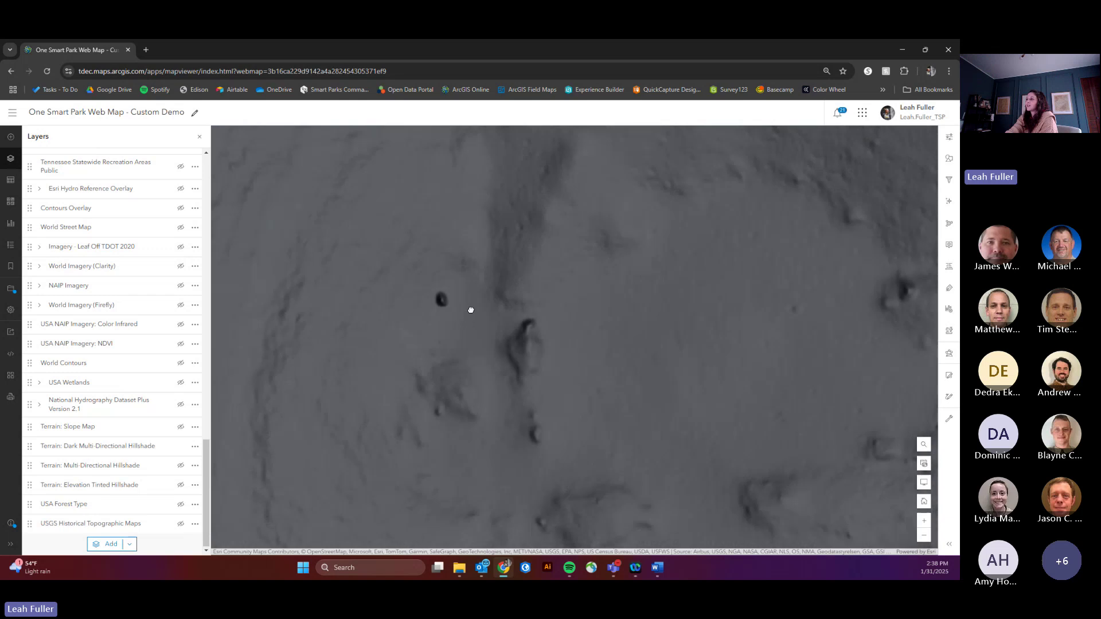
scroll(502, 332, down, 3)
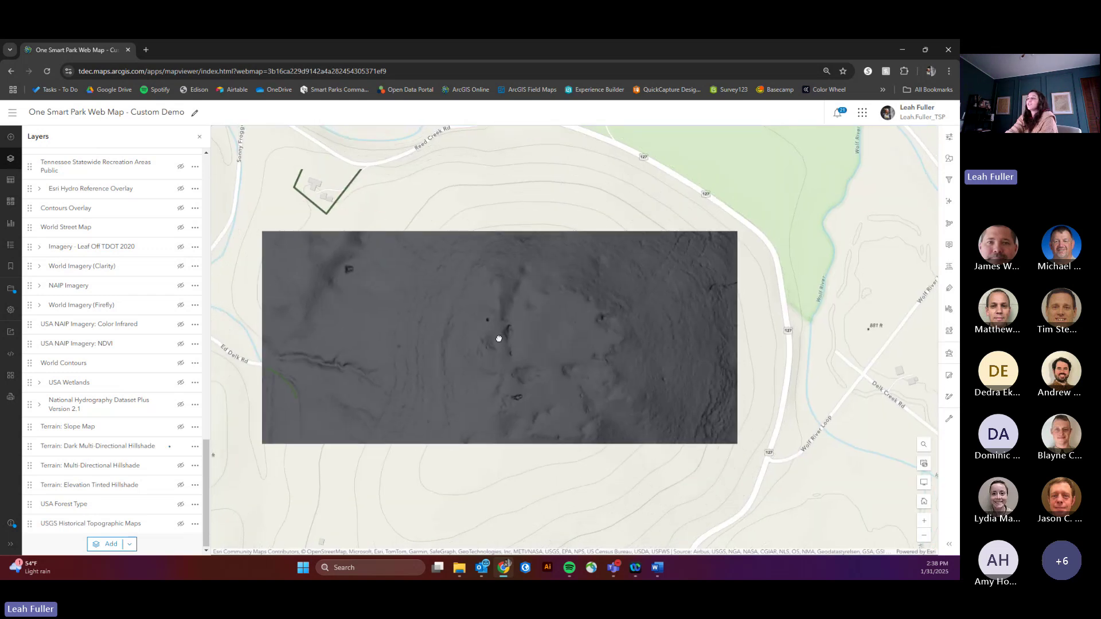
scroll(511, 335, up, 1)
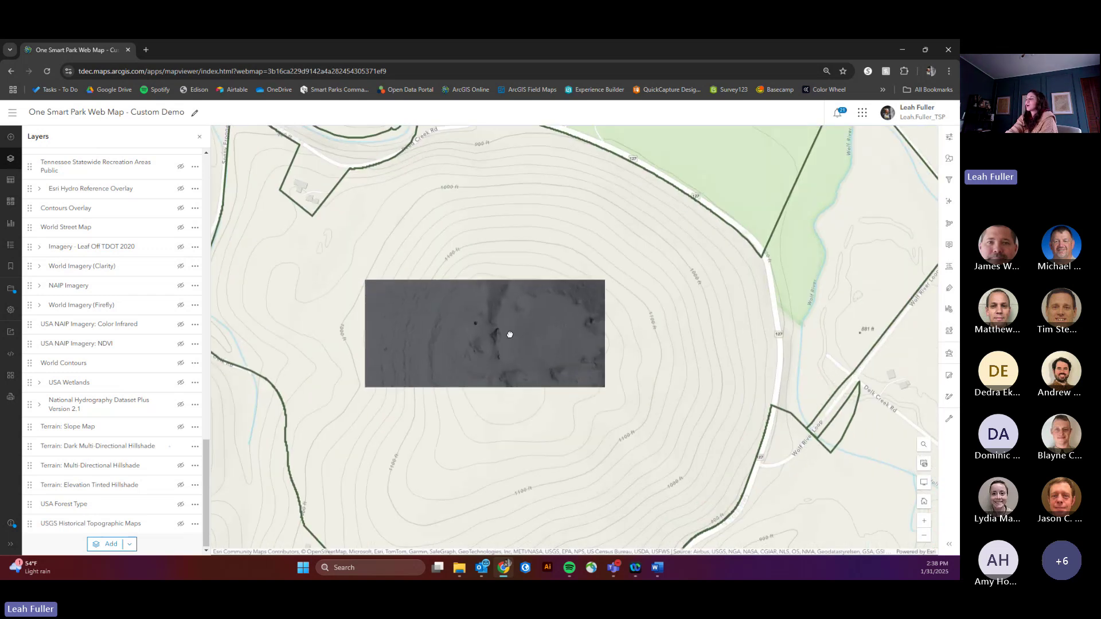
scroll(485, 339, up, 3)
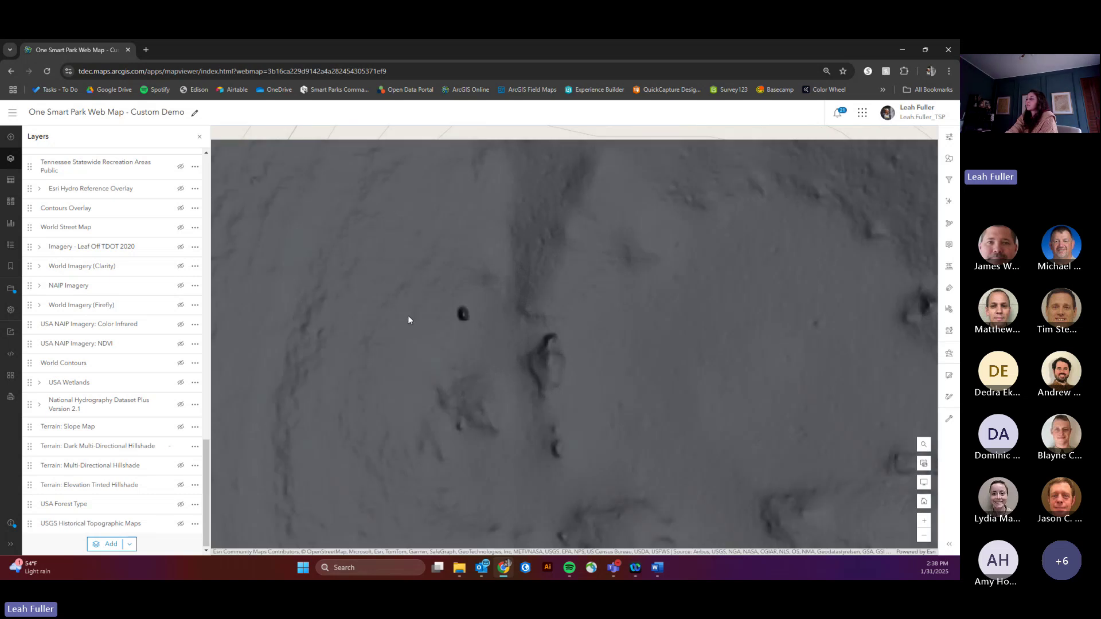
scroll(407, 316, down, 2)
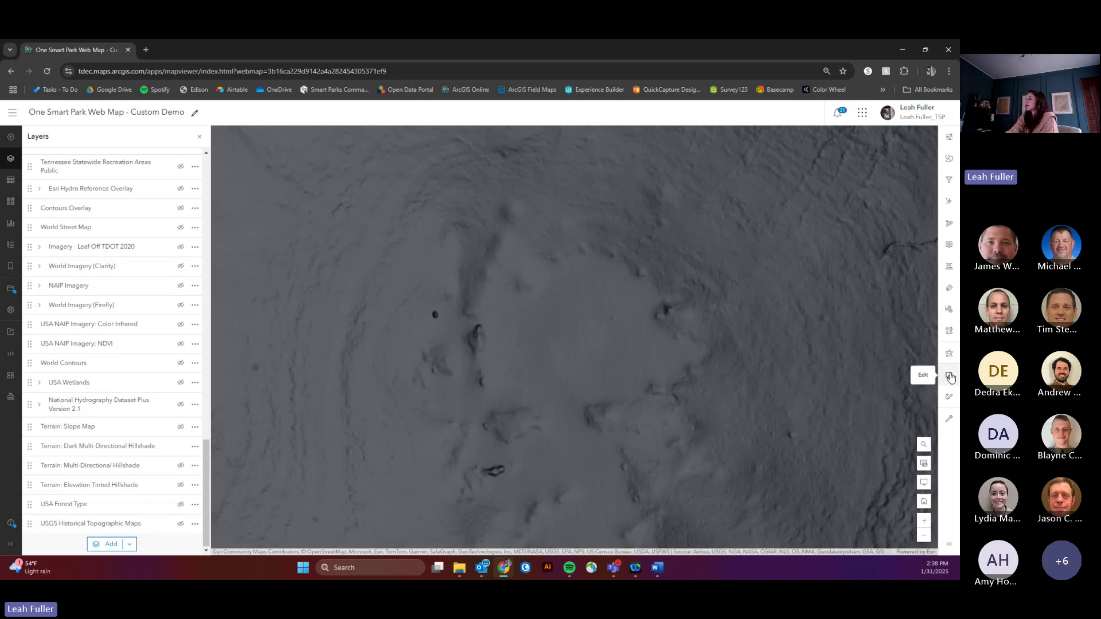
Step: Filter editor templates by 'sink', make Landscape Feature visible, and choose the Sinkhole template
click(949, 376)
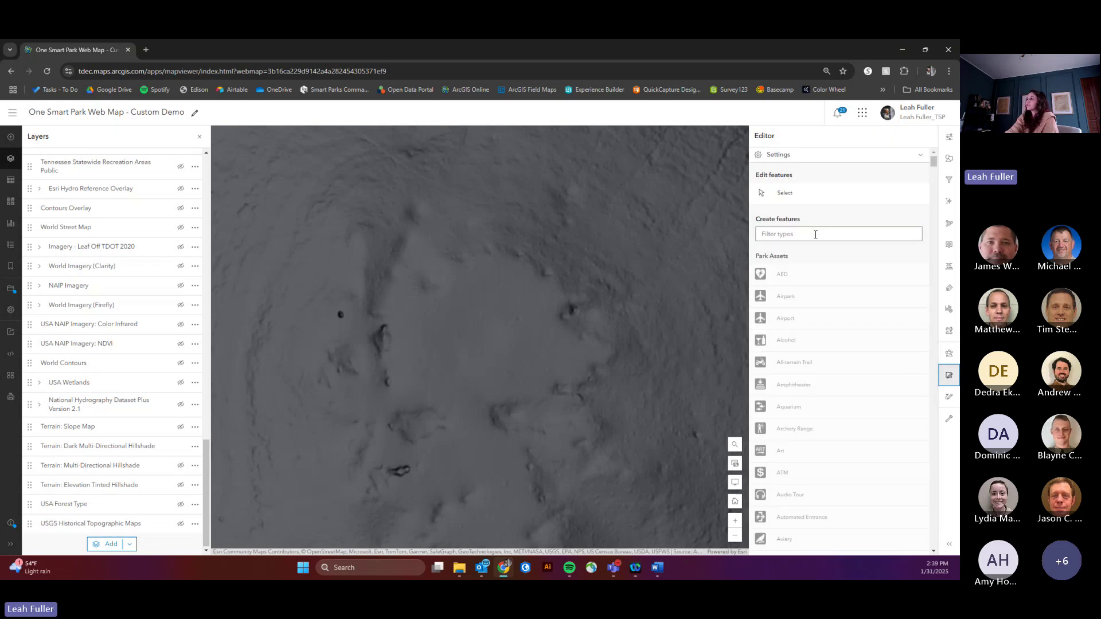
click(816, 235)
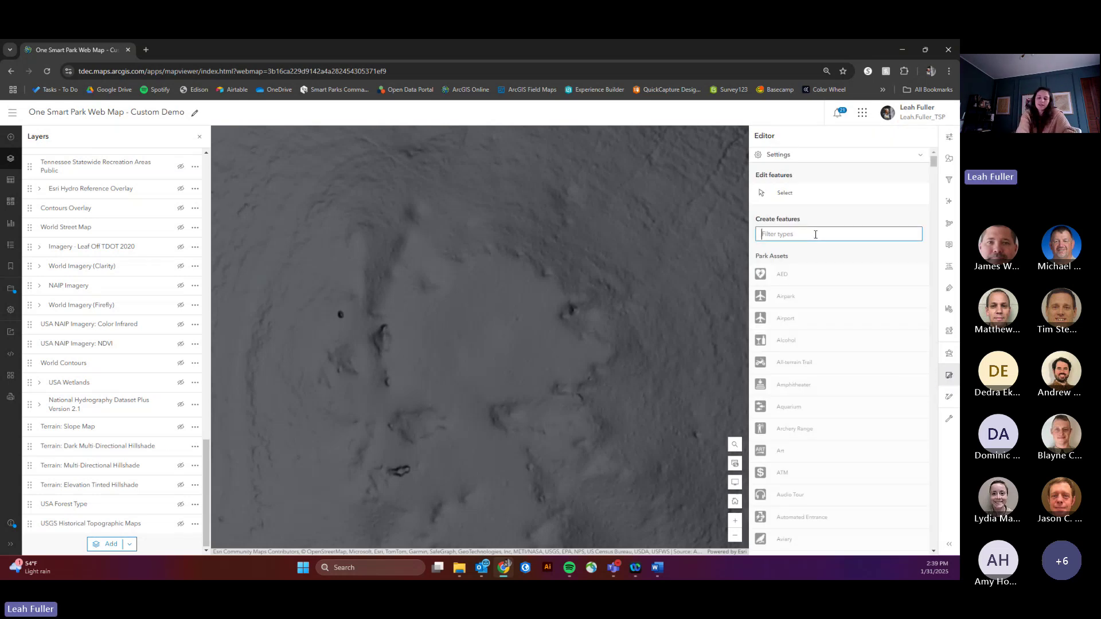
text(sink)
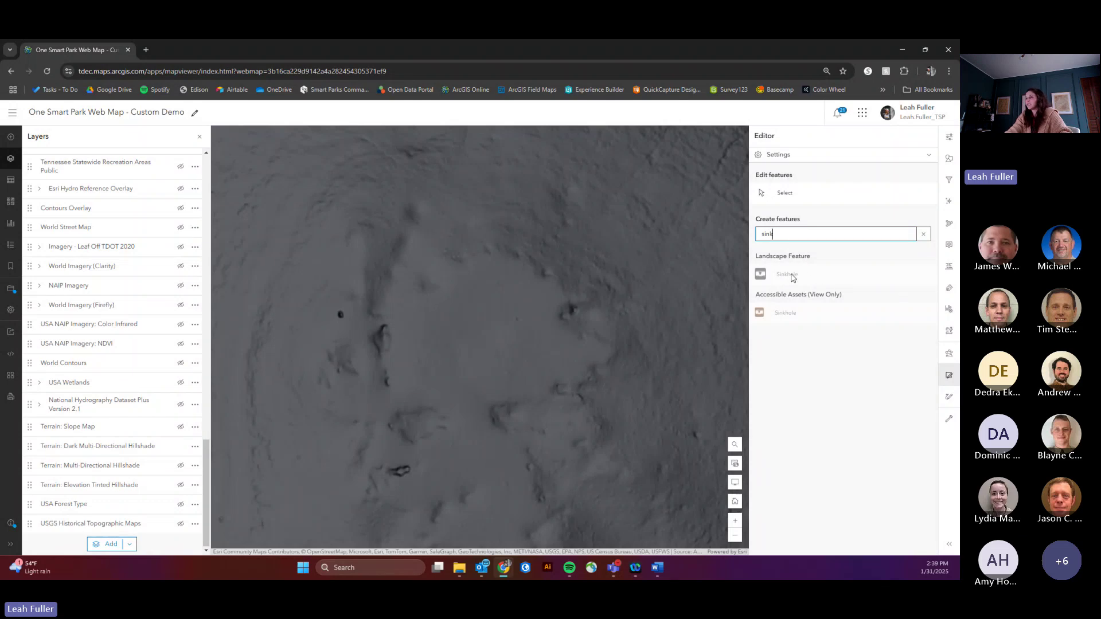
drag(205, 472, 209, 192)
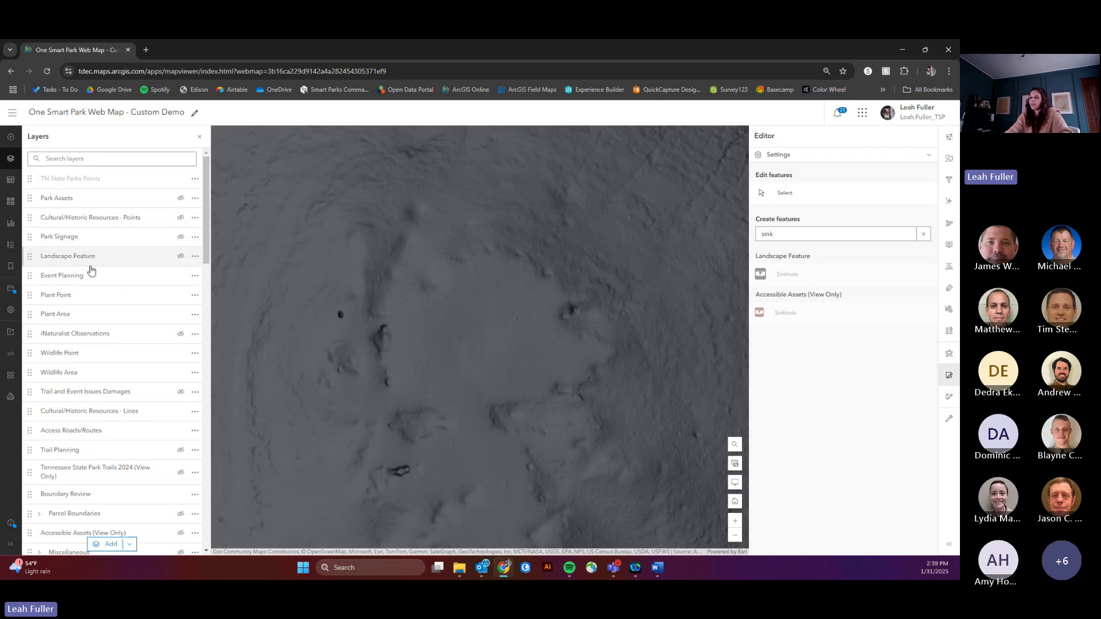
click(180, 258)
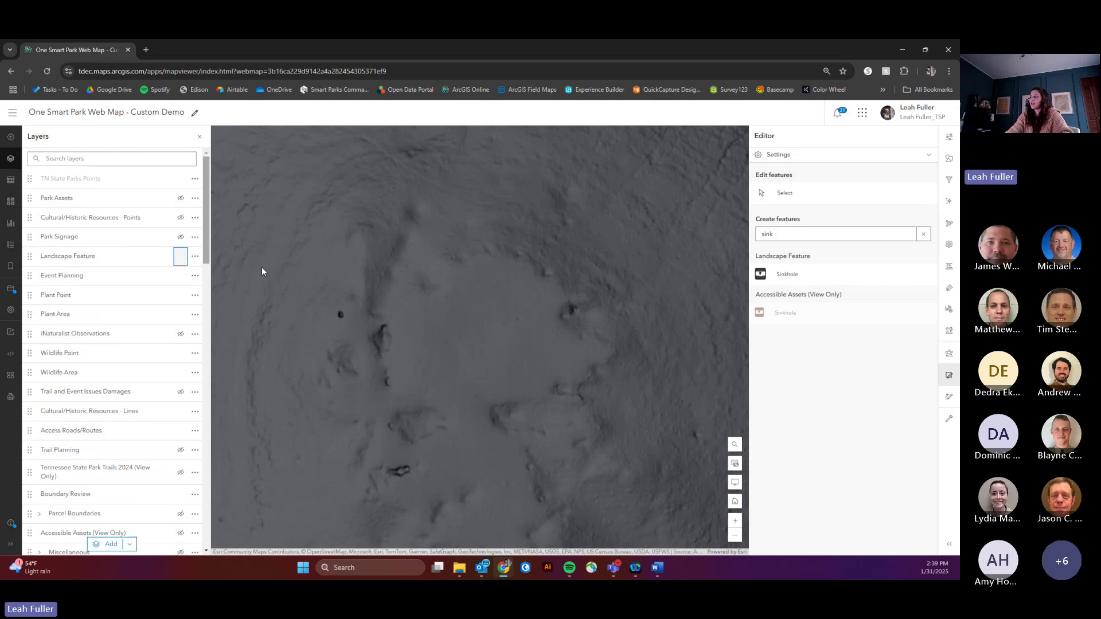
click(802, 278)
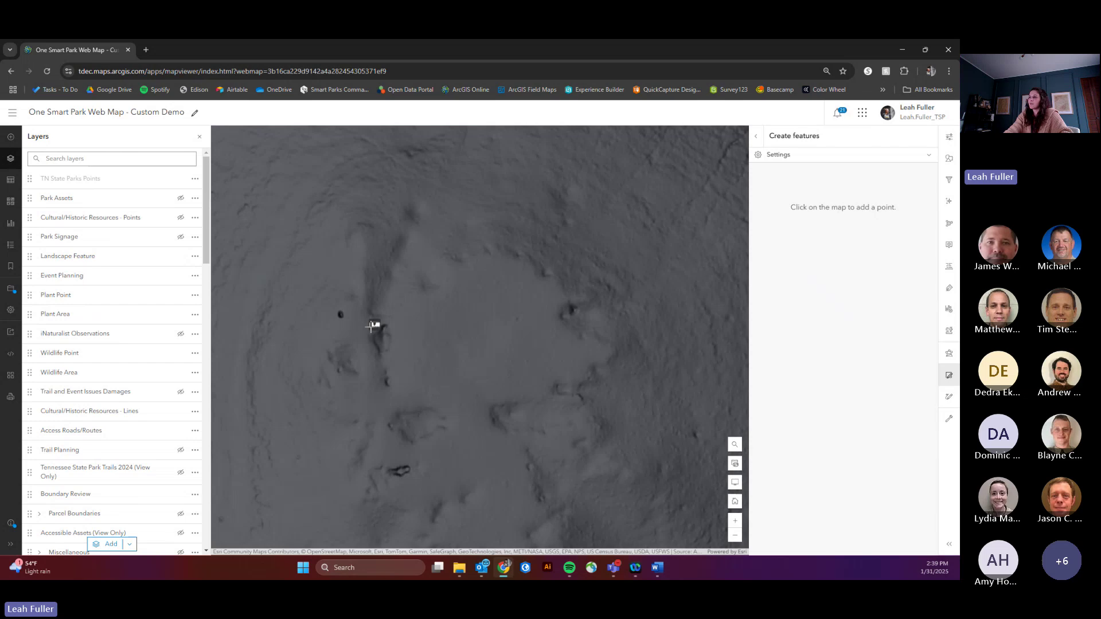
Step: Place a Sinkhole point with Park set to Sgt. Alvin C. York State Historic Park and Public View No
click(340, 315)
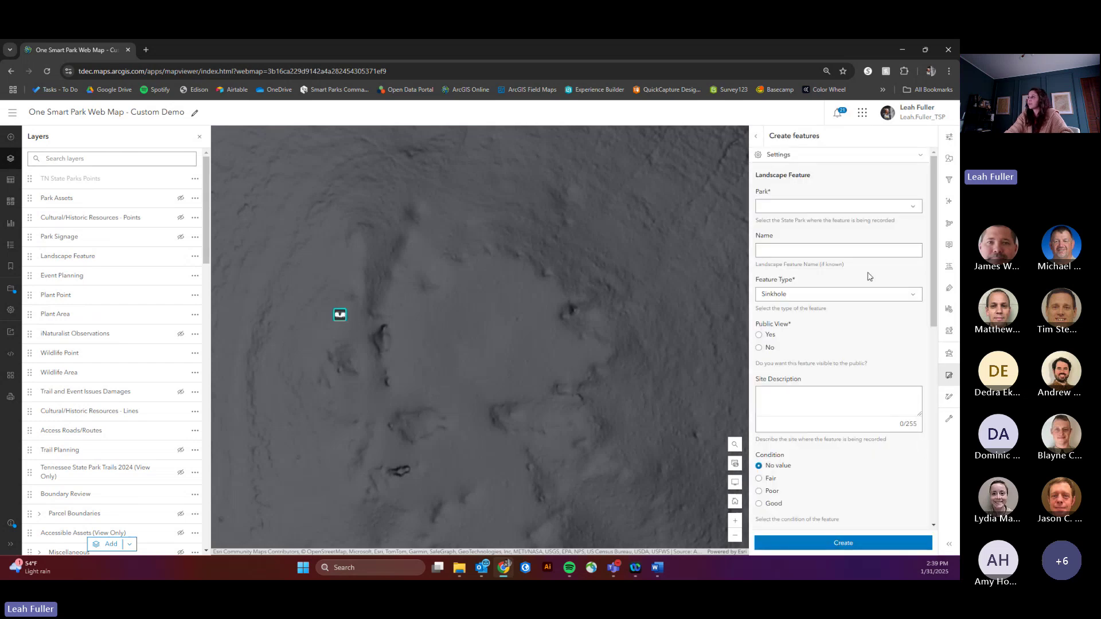
click(861, 208)
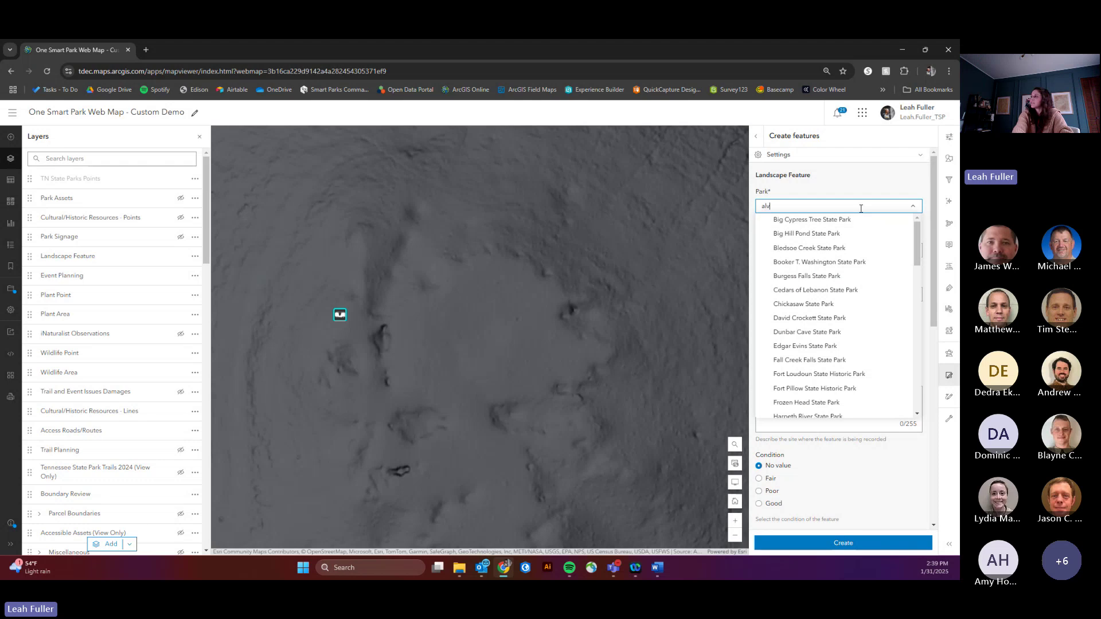
text(alv)
click(857, 219)
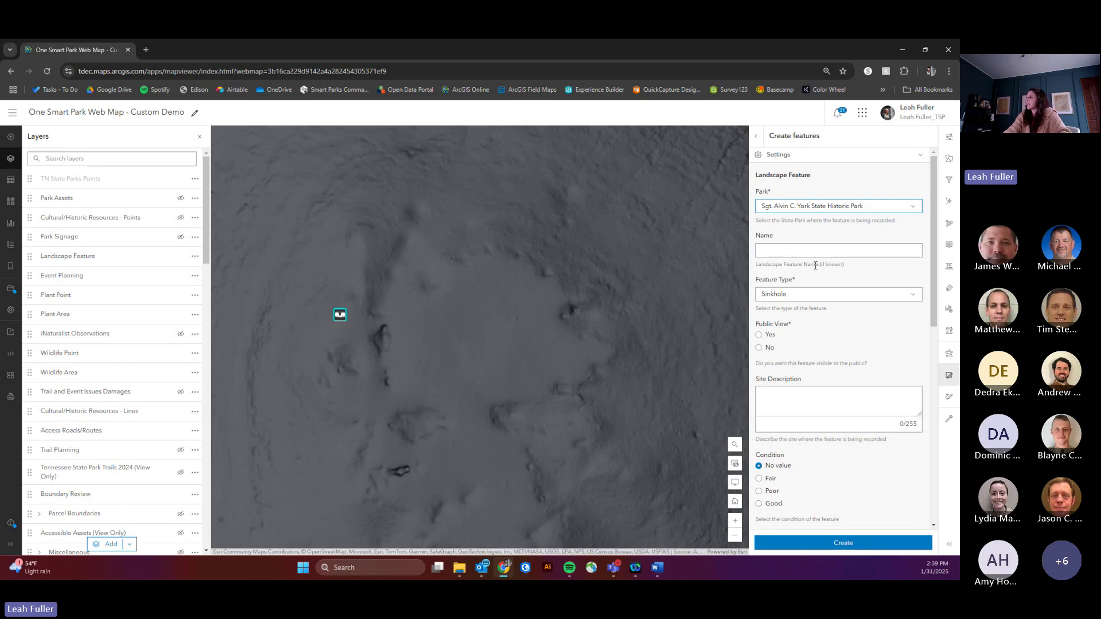
scroll(816, 266, down, 2)
click(759, 247)
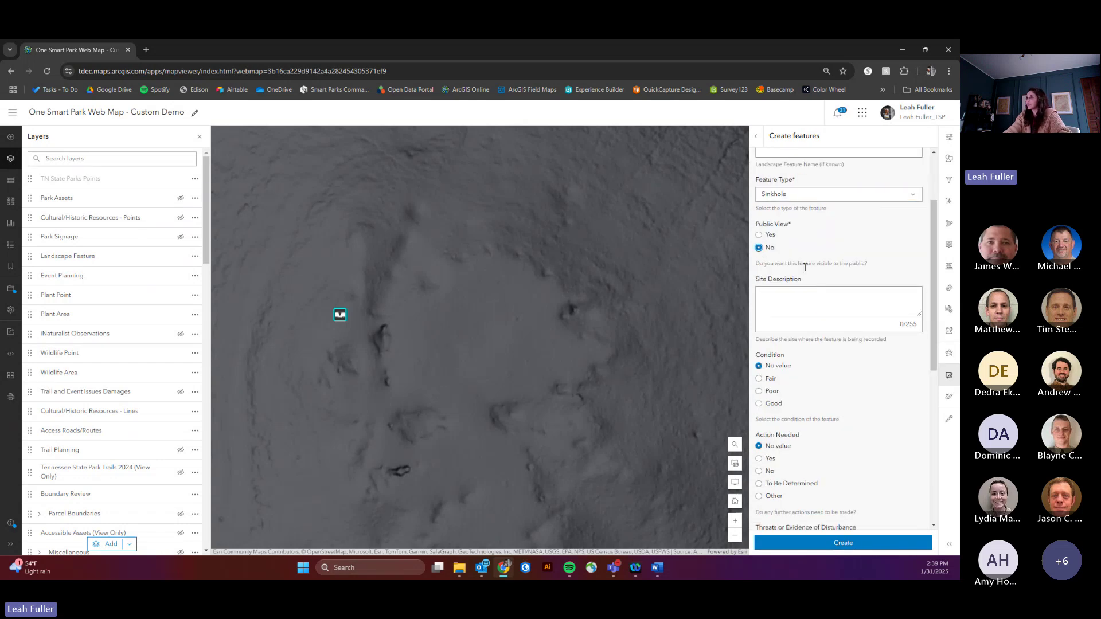
scroll(818, 300, down, 1)
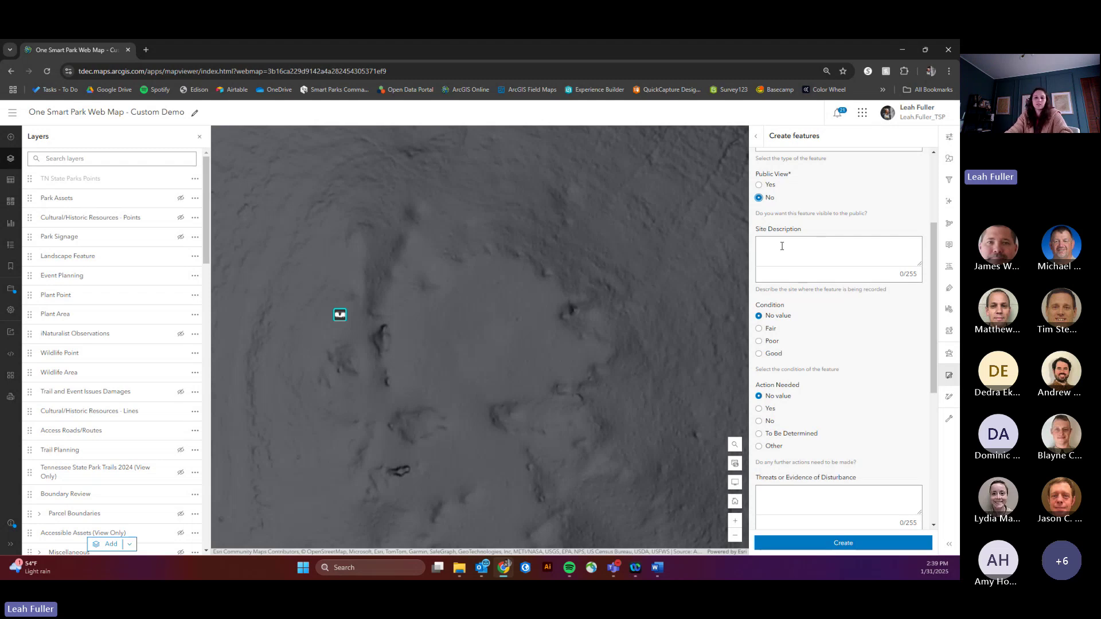
scroll(781, 246, down, 6)
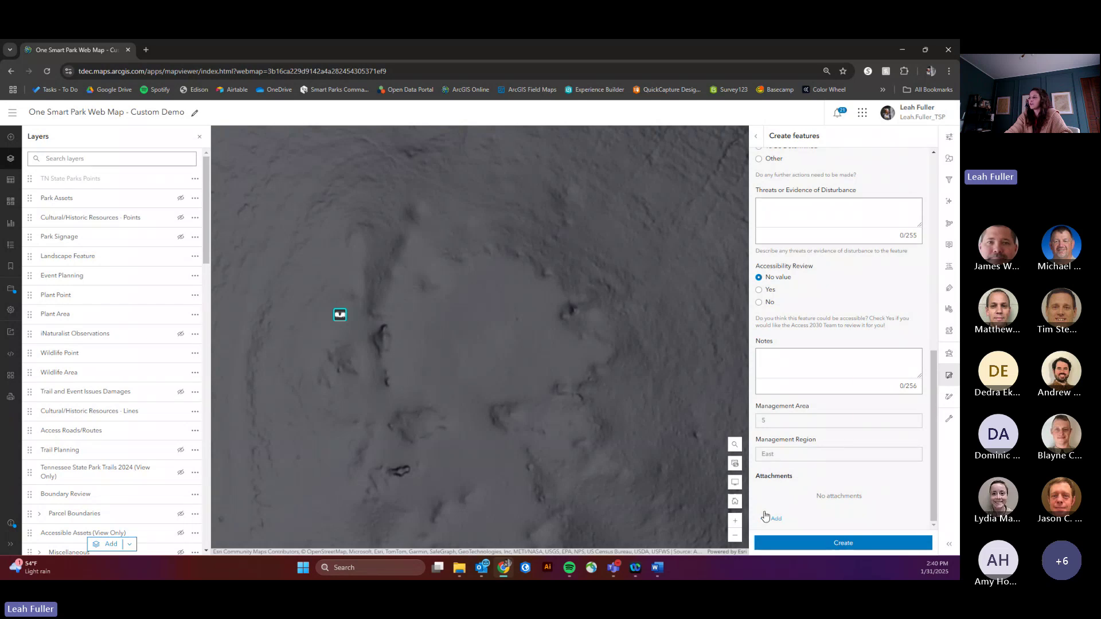
click(832, 546)
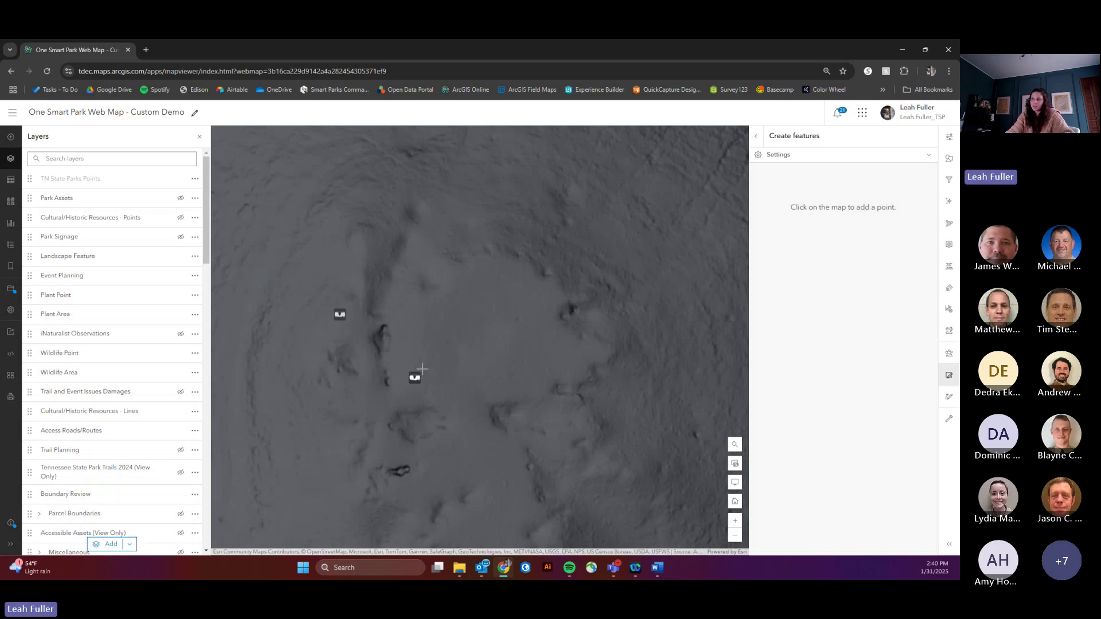
scroll(439, 362, down, 3)
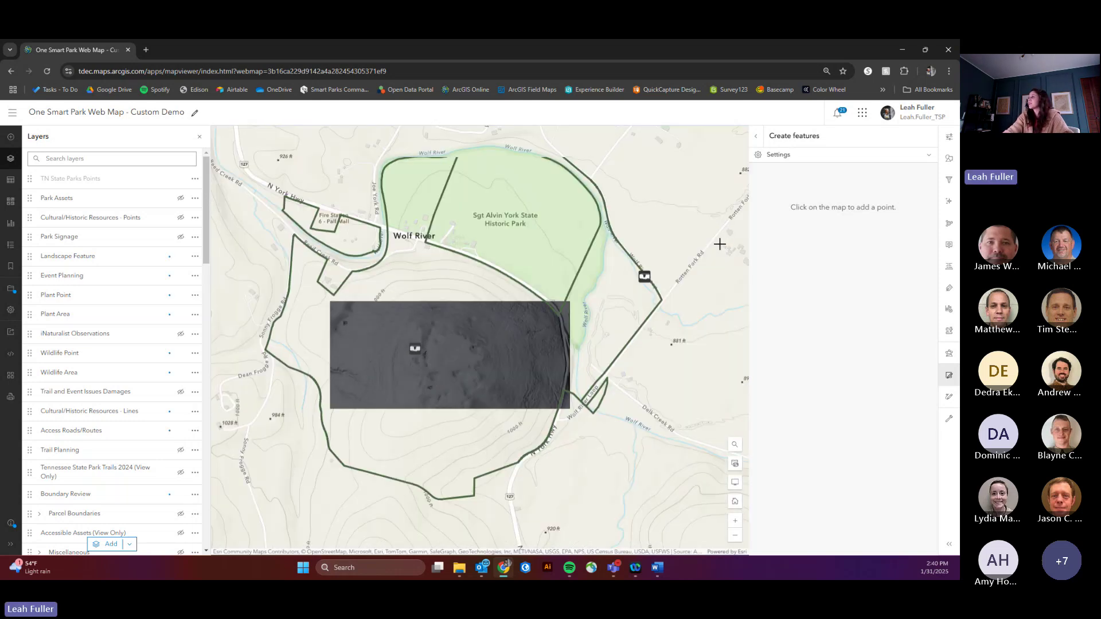
Step: Close feature creation and hide the Terrain: Dark Multi-Directional Hillshade layer, recentring on central Tennessee
click(950, 375)
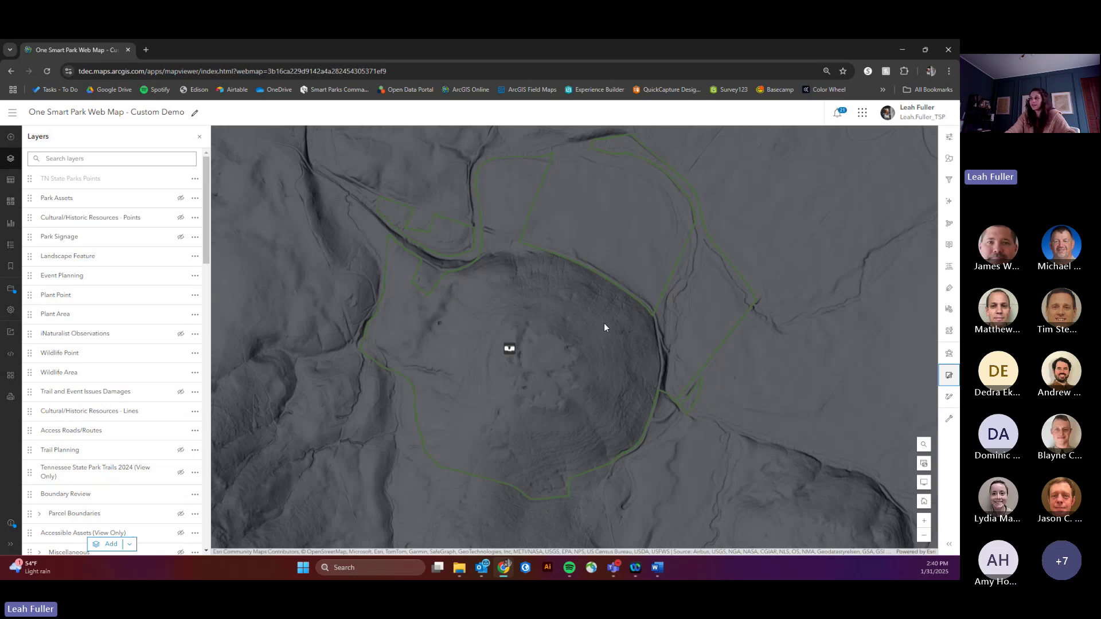
scroll(553, 314, down, 5)
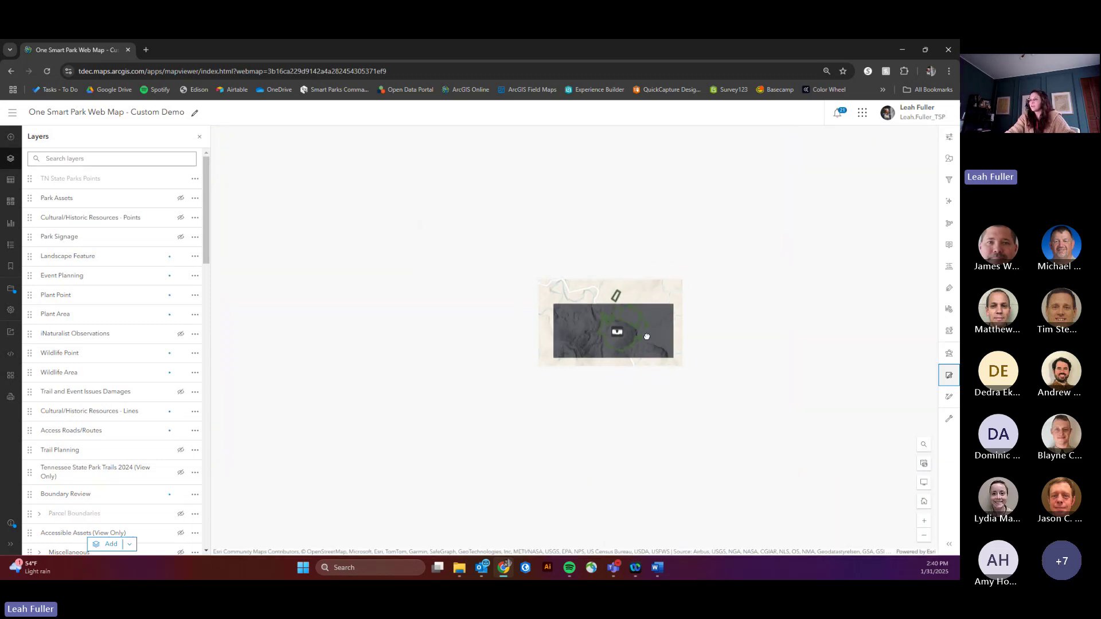
scroll(120, 482, down, 5)
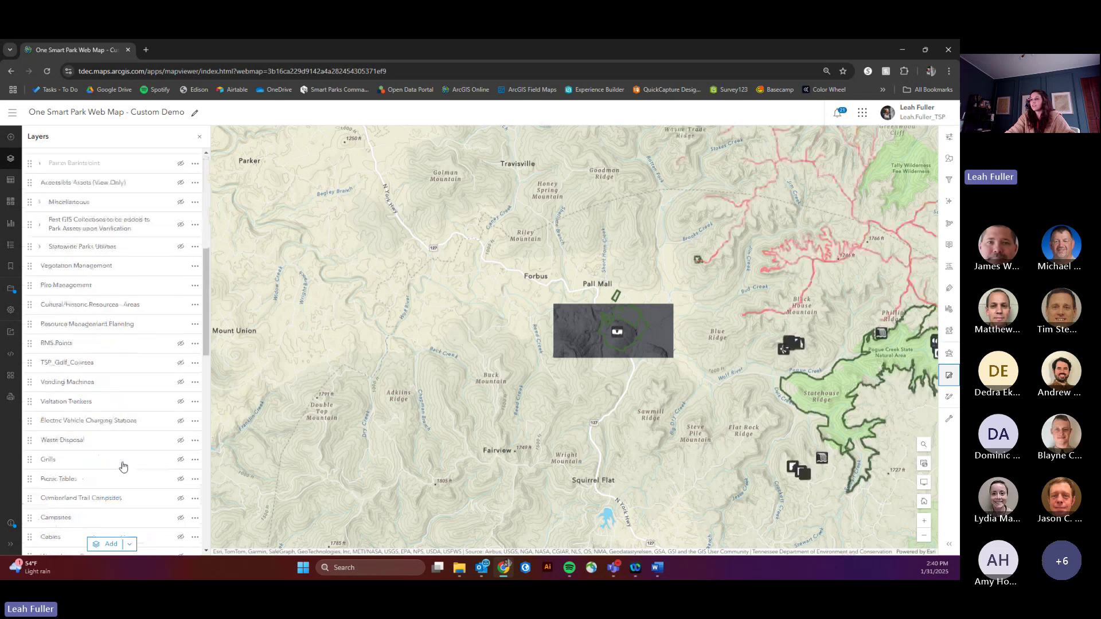
scroll(122, 467, down, 10)
click(180, 446)
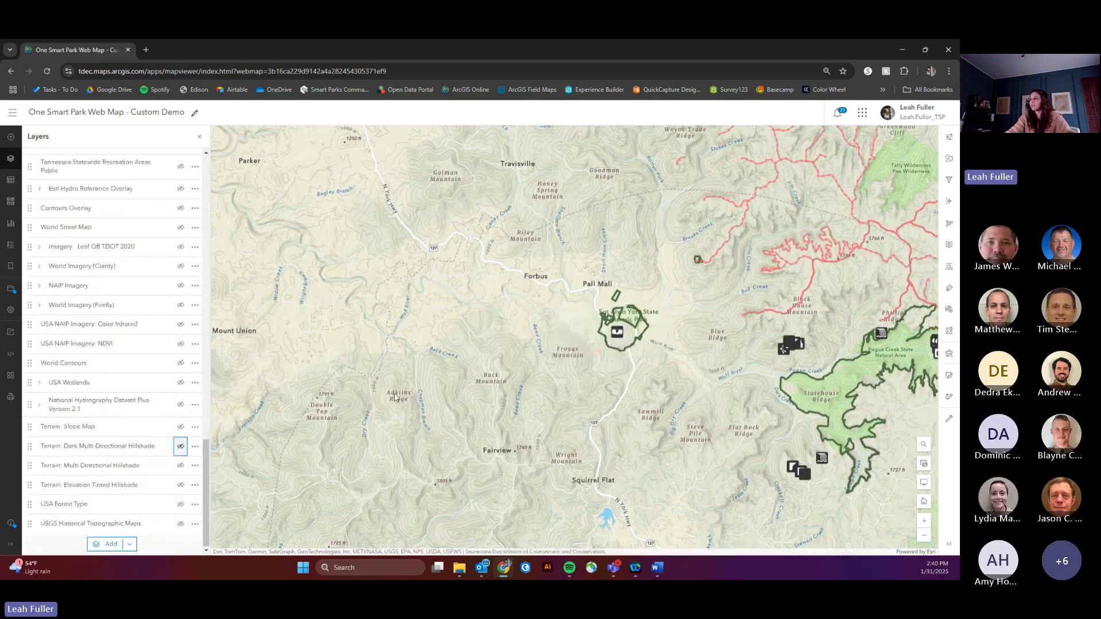
scroll(516, 298, down, 5)
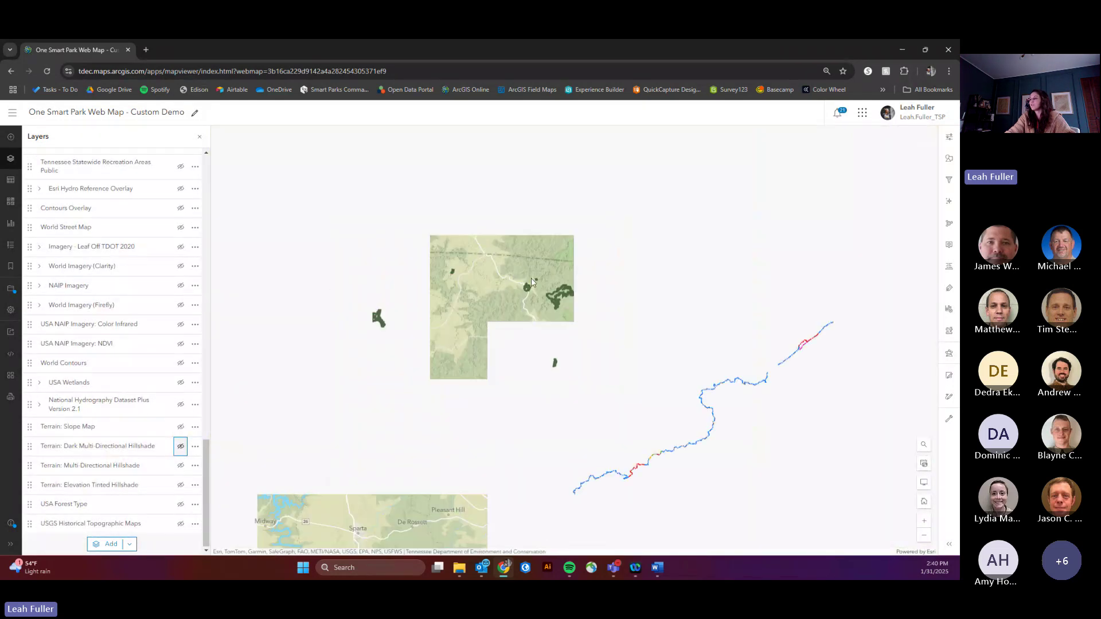
drag(494, 384, 651, 248)
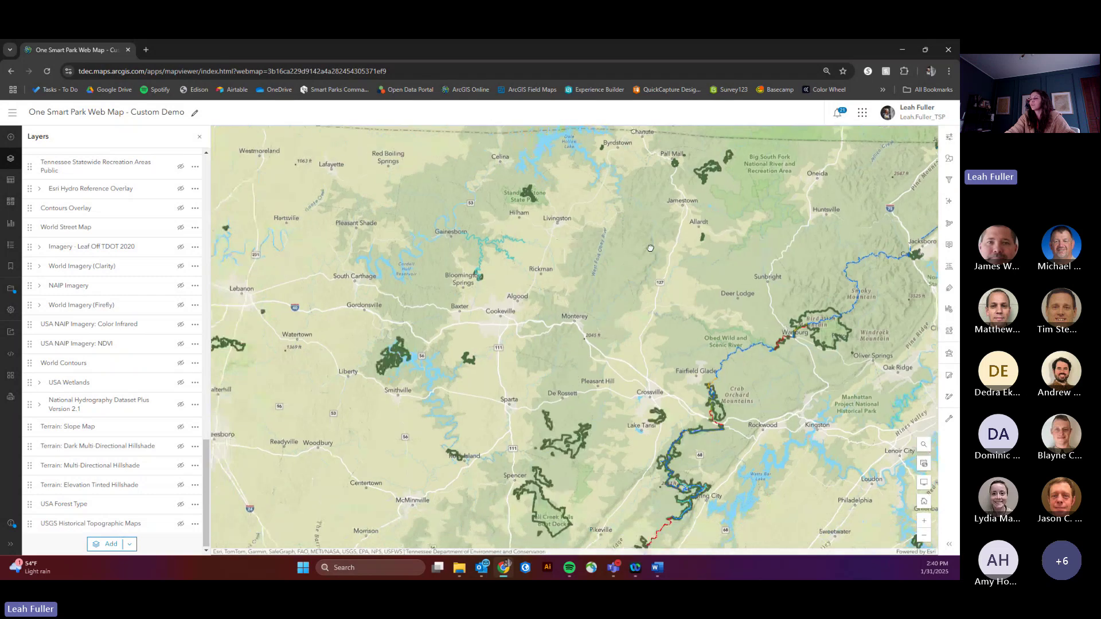
scroll(650, 248, down, 2)
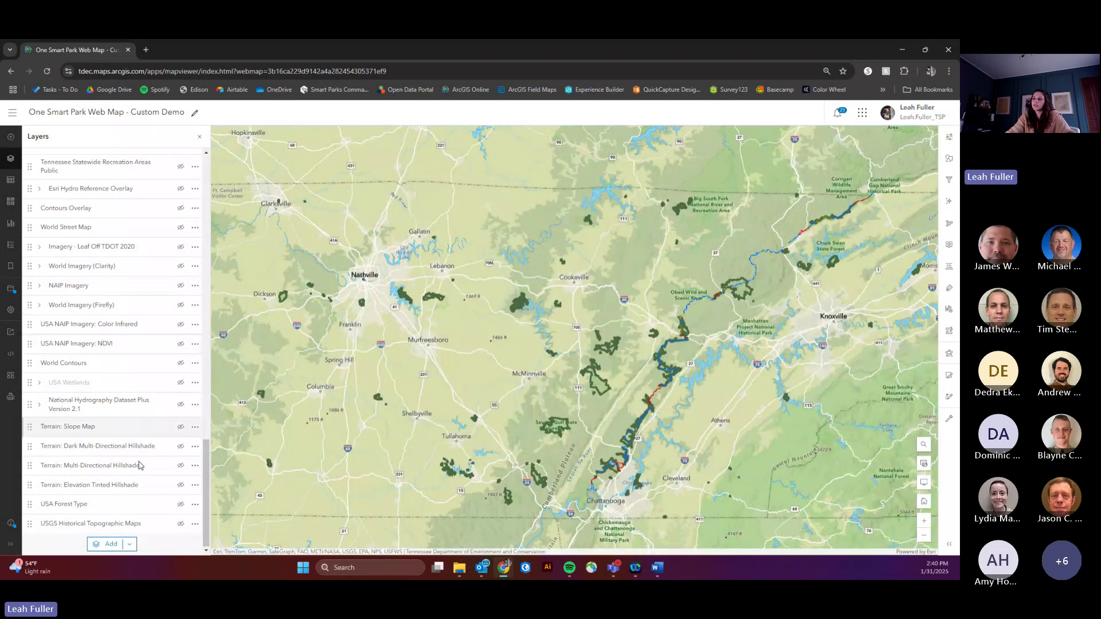
Step: Browse Living Atlas layers limited to content within the map area
click(105, 550)
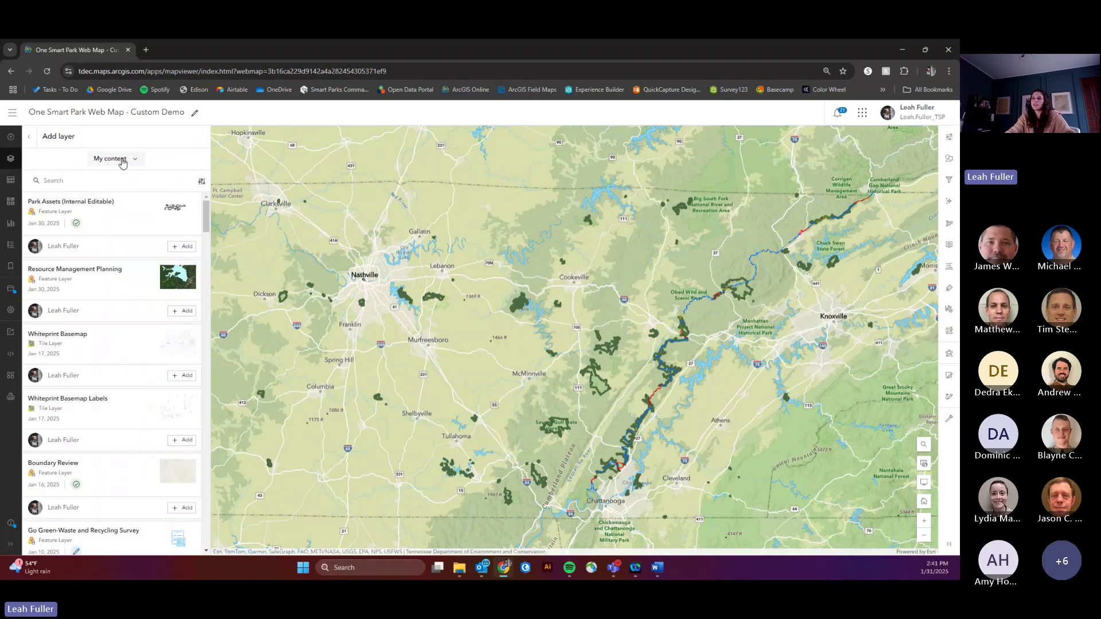
click(123, 160)
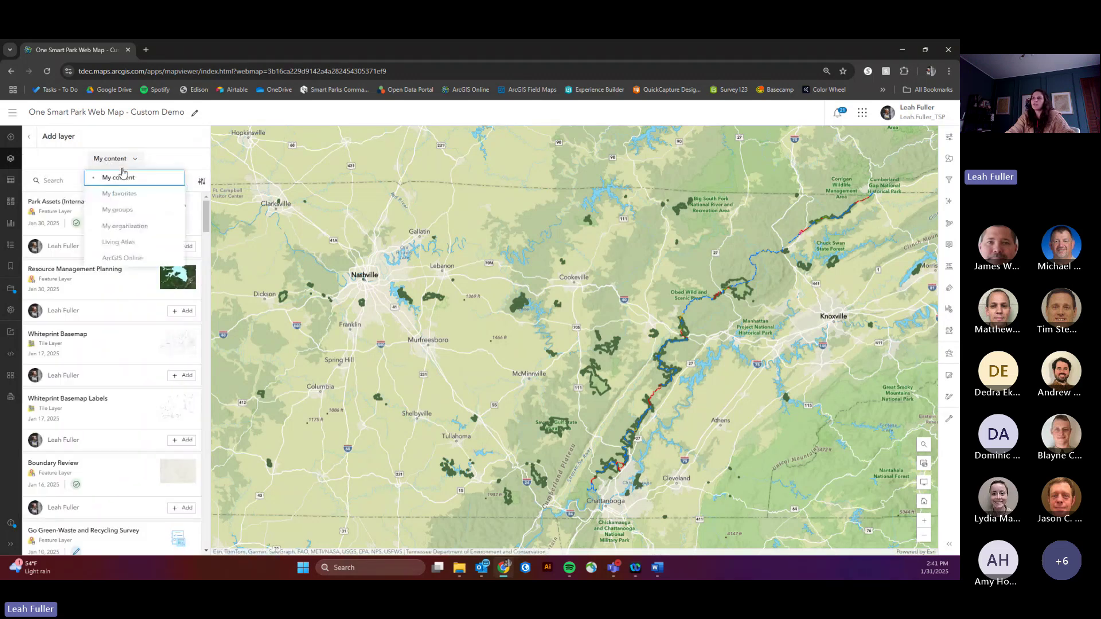
click(117, 245)
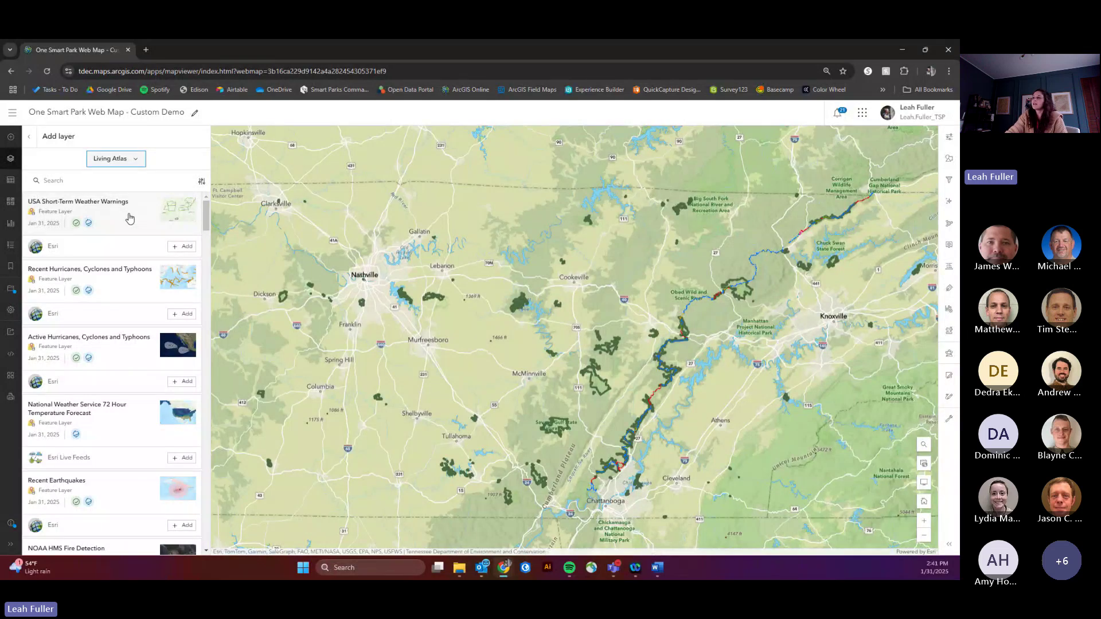
click(201, 181)
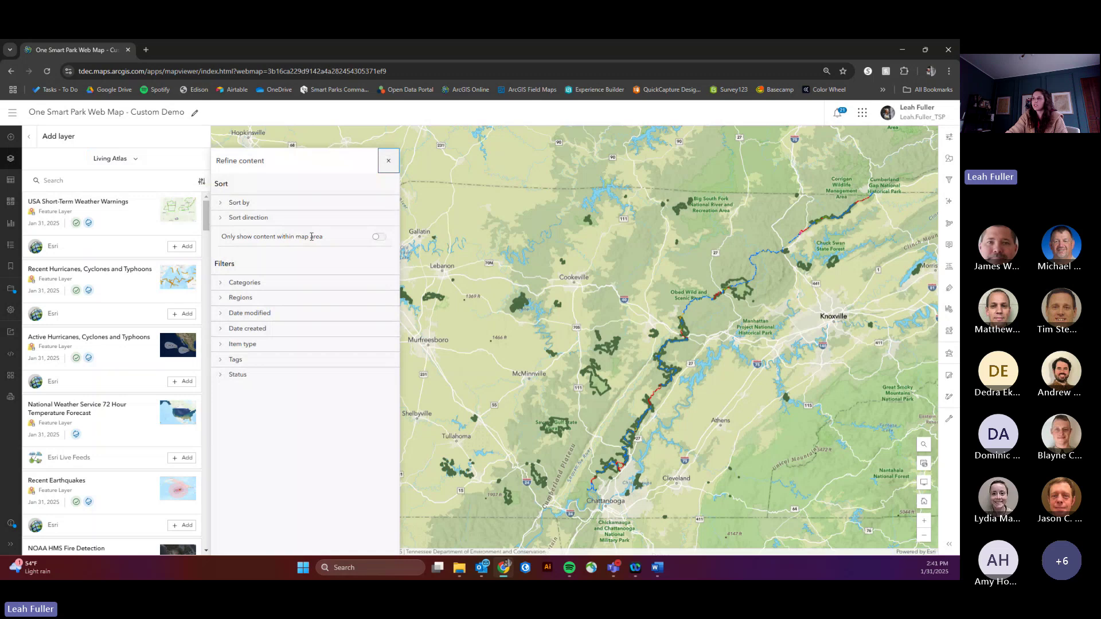
click(379, 236)
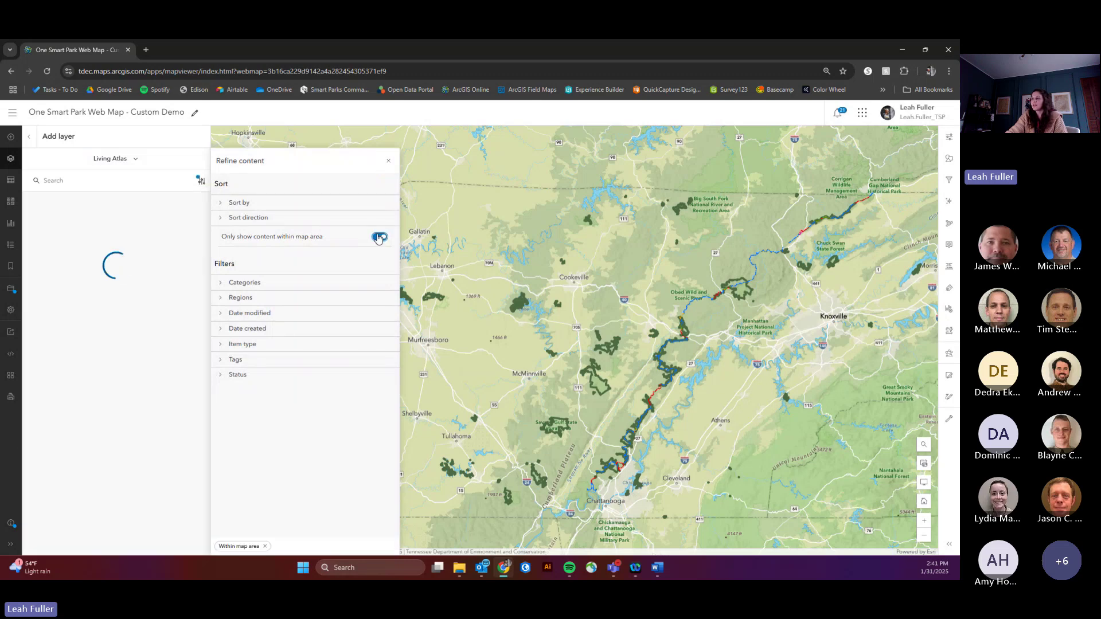
click(389, 162)
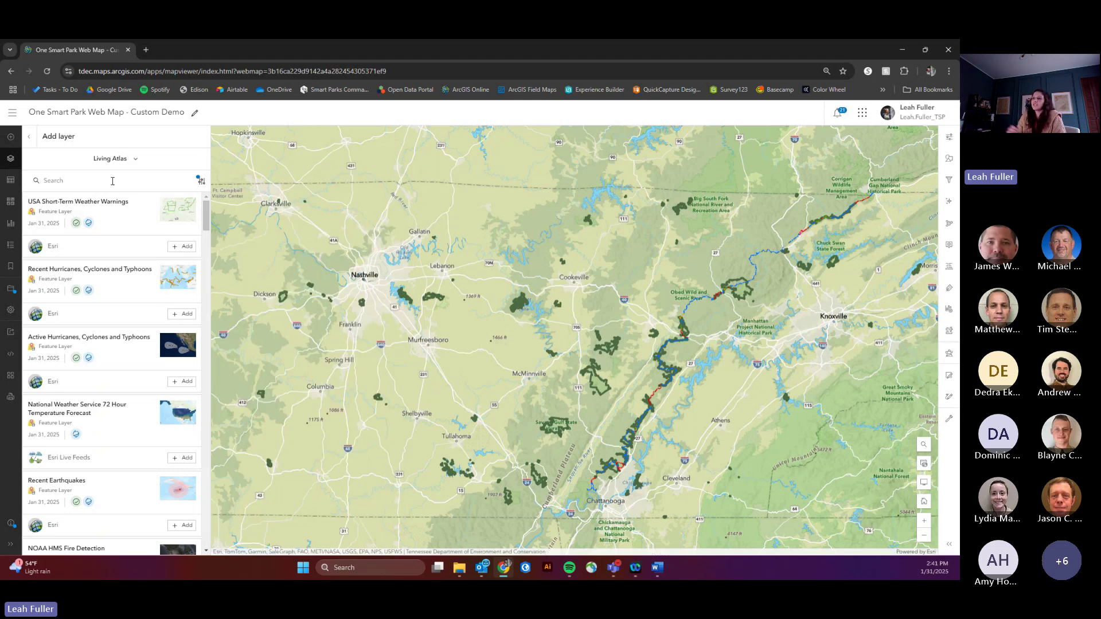
Step: Search the Living Atlas for 'current wild' layers
click(113, 181)
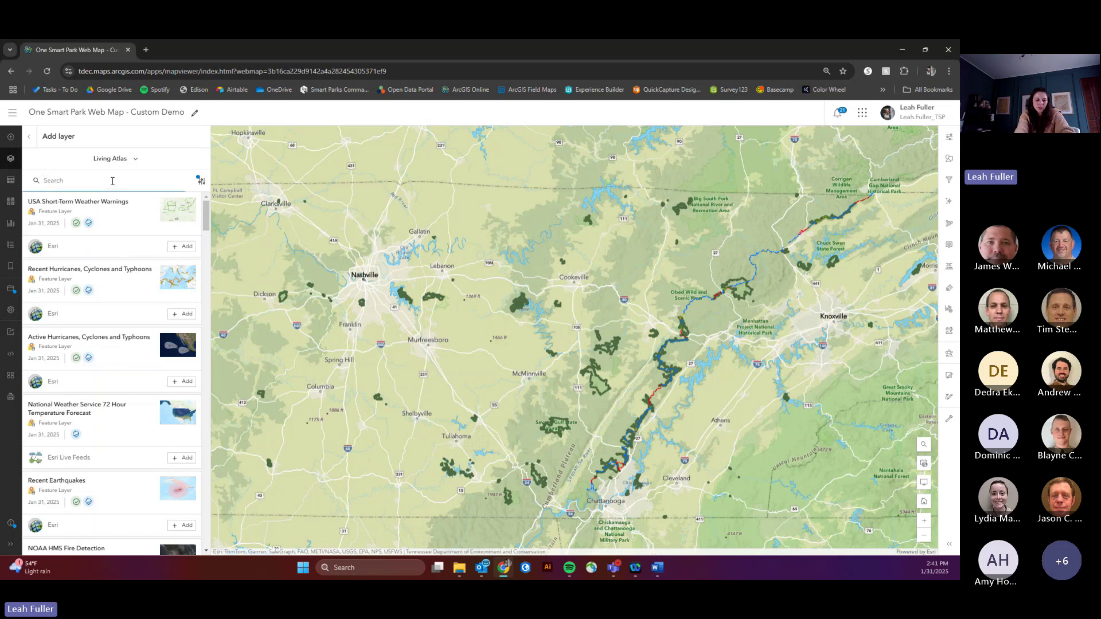
text(cu)
text(rrent wild)
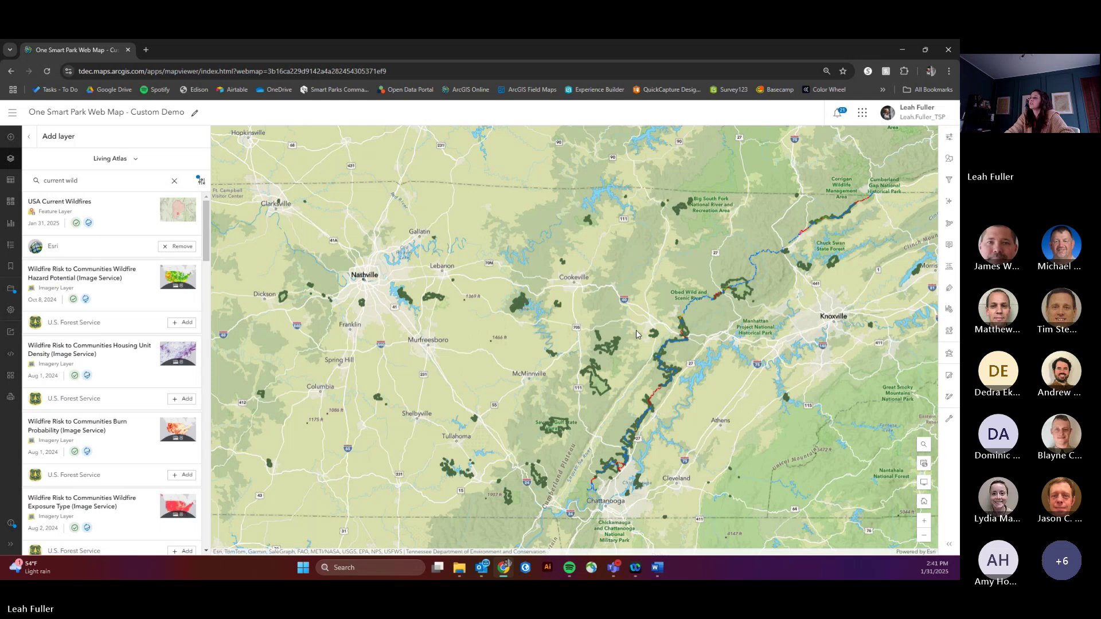
scroll(661, 302, down, 1)
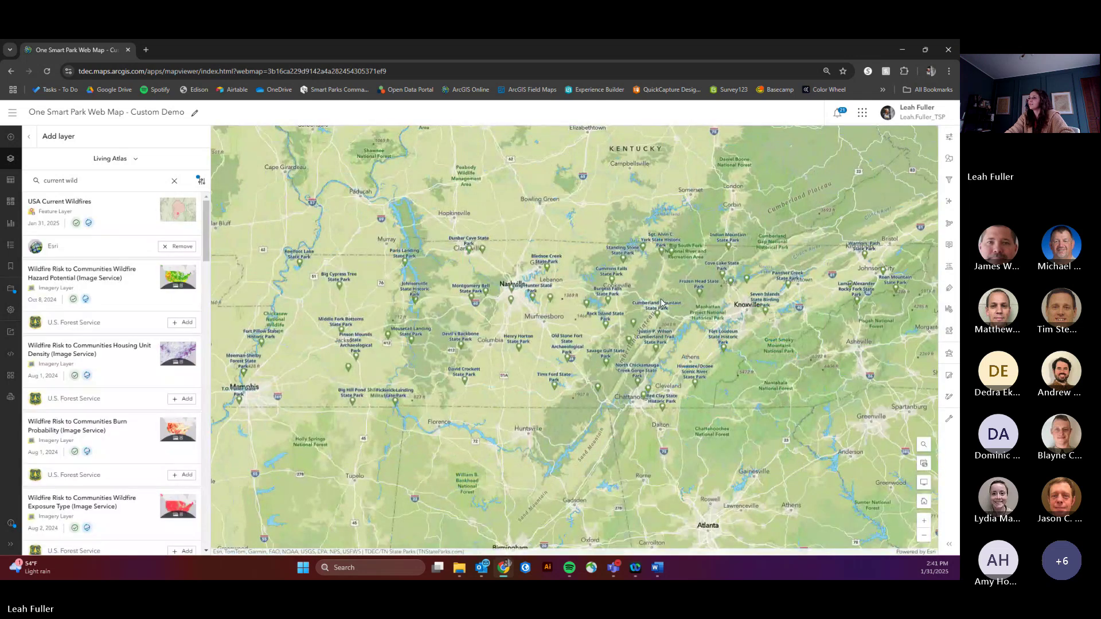
mouse_move(564, 297)
mouse_down()
mouse_move(612, 300)
mouse_move(569, 301)
mouse_up()
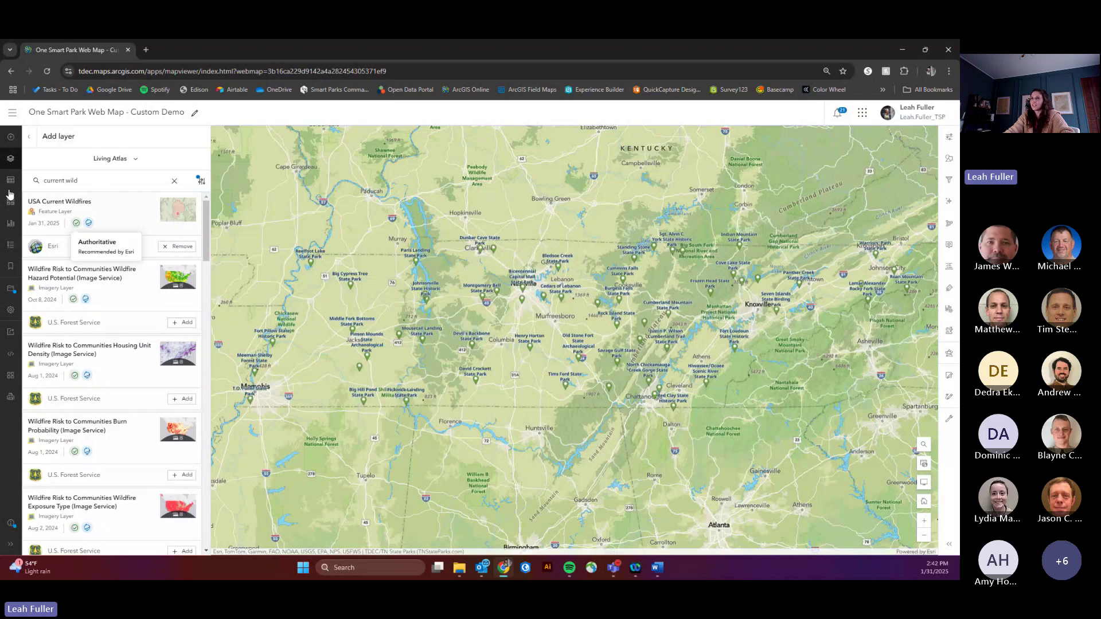
Step: Switch the basemap to Human Geography Map and hide the TN State Parks Points layer
click(9, 206)
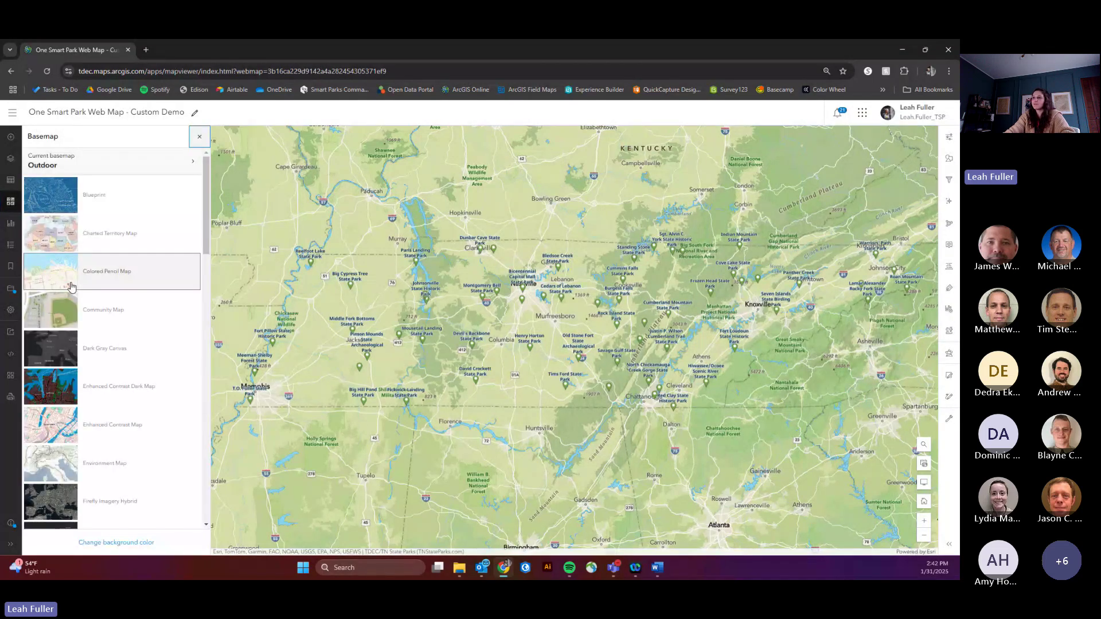
scroll(87, 295, down, 5)
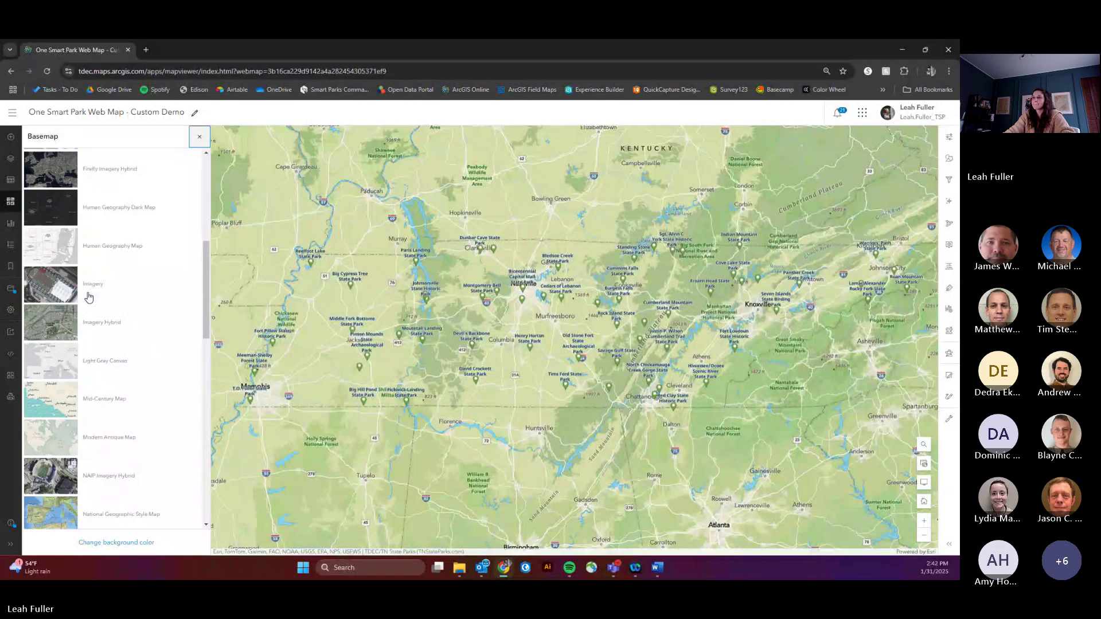
click(101, 235)
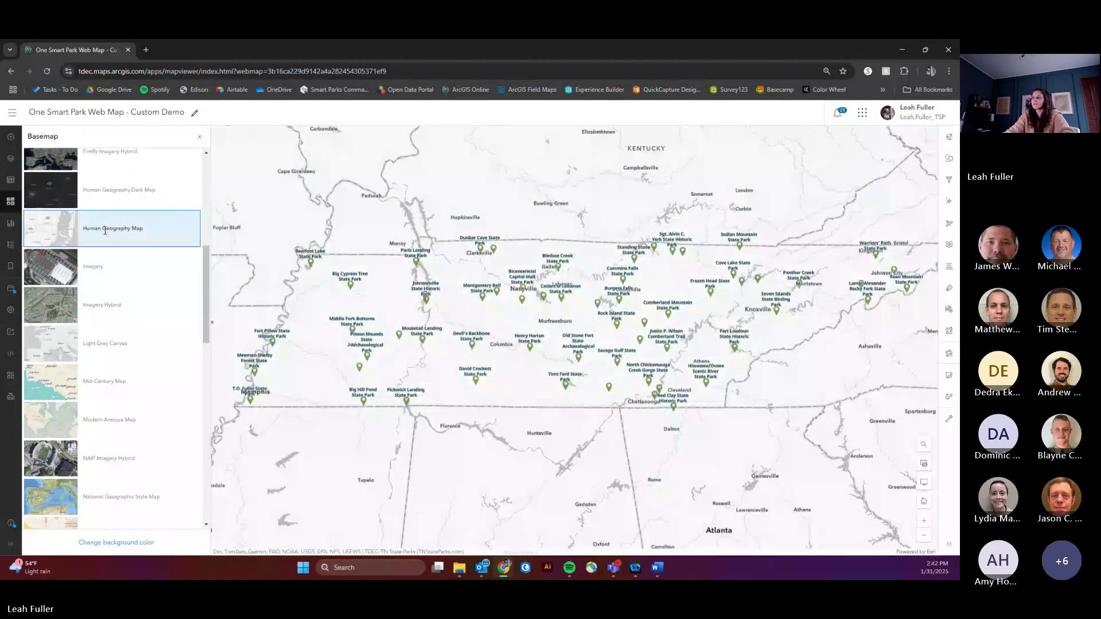
scroll(96, 248, up, 5)
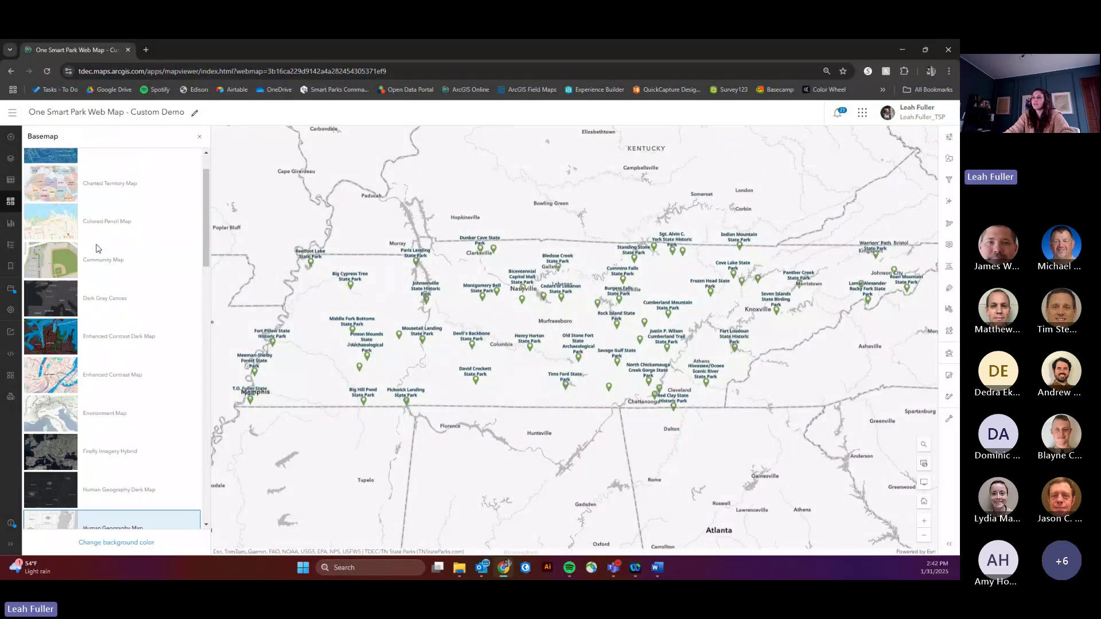
click(10, 158)
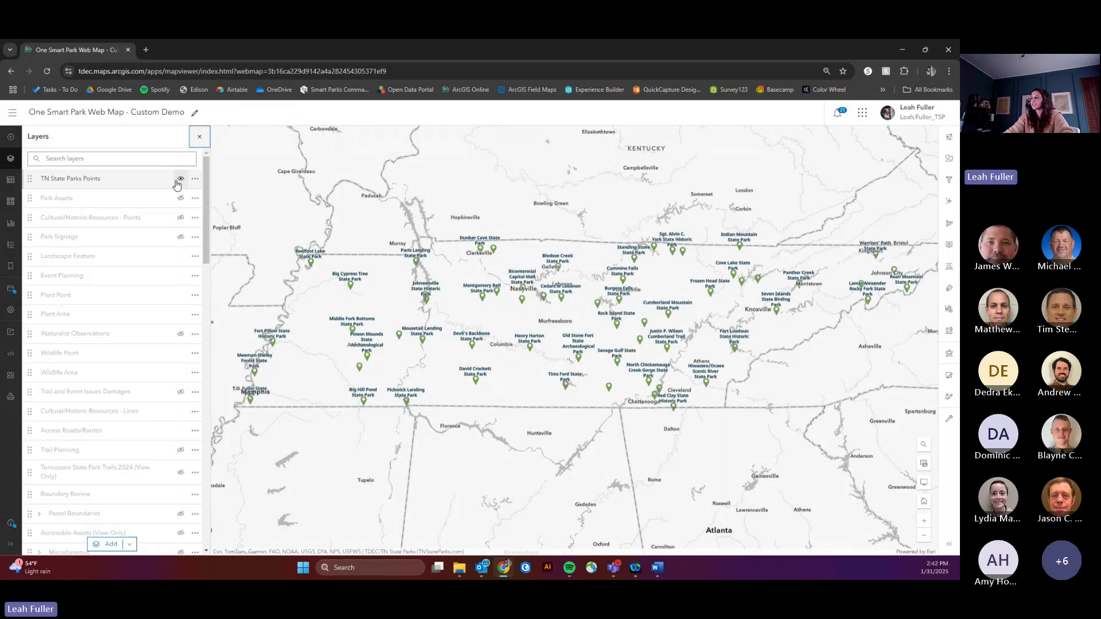
click(180, 180)
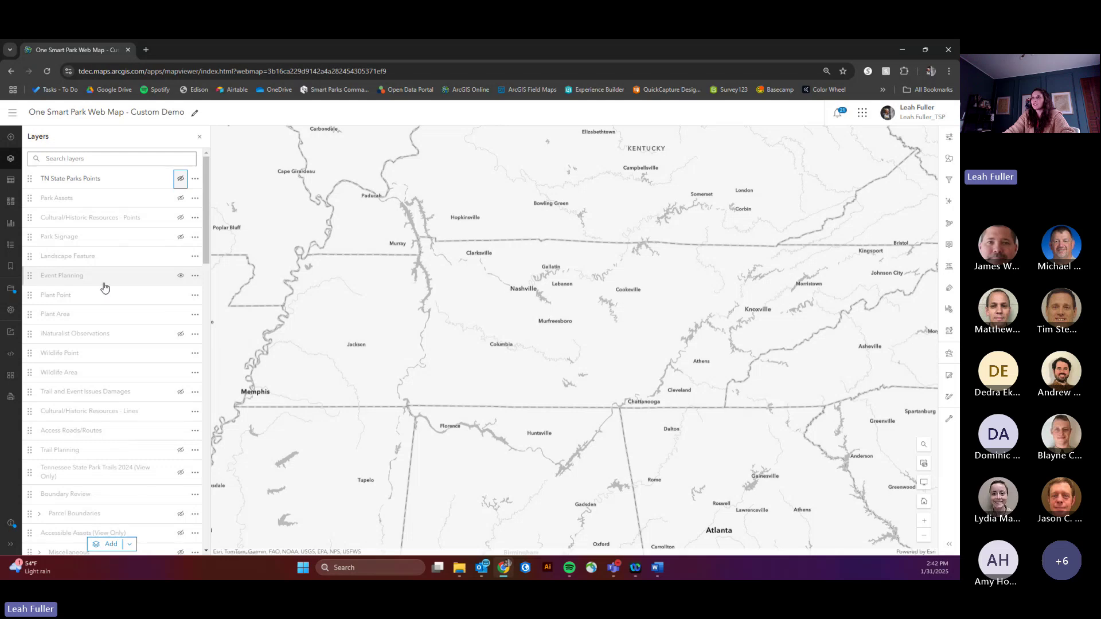
click(109, 544)
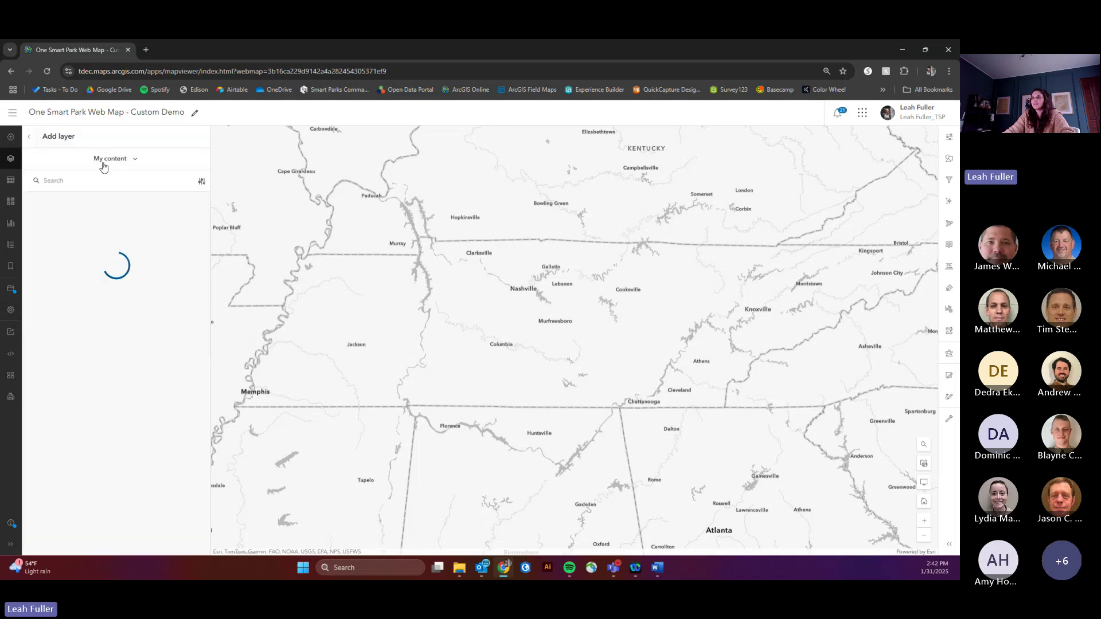
Step: Search Living Atlas layers for 'fire'
click(105, 161)
click(109, 243)
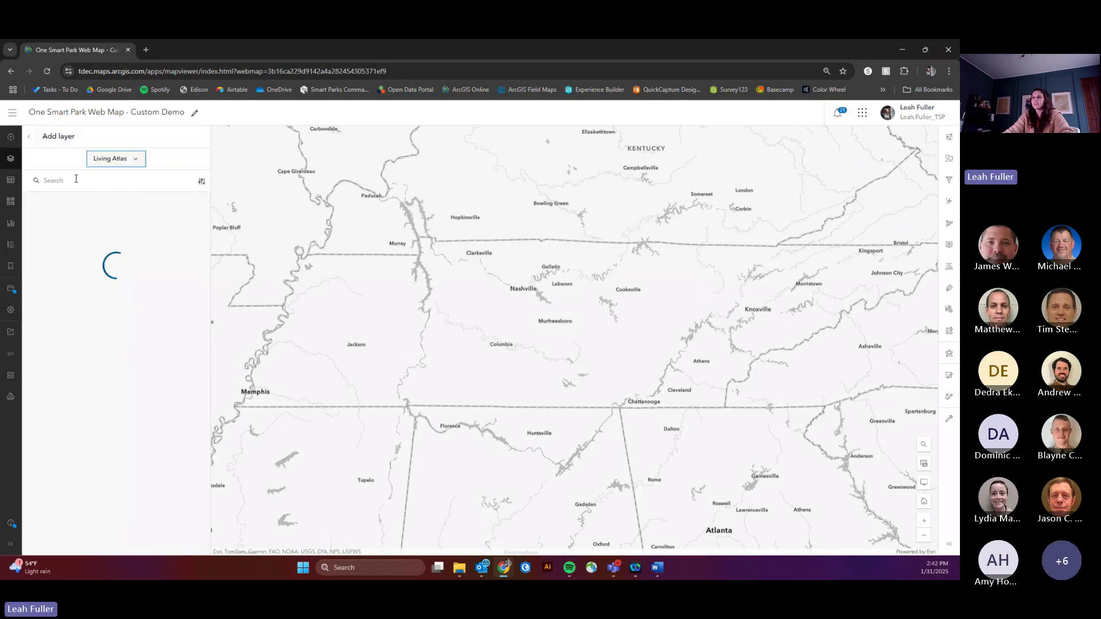
click(76, 179)
text(fire)
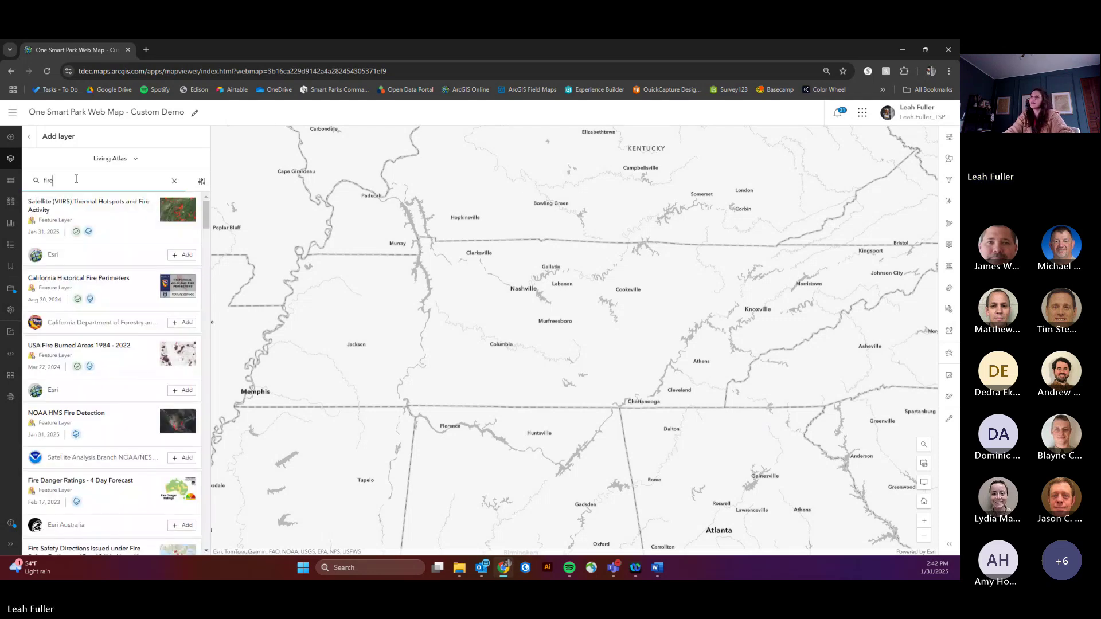
scroll(98, 255, down, 2)
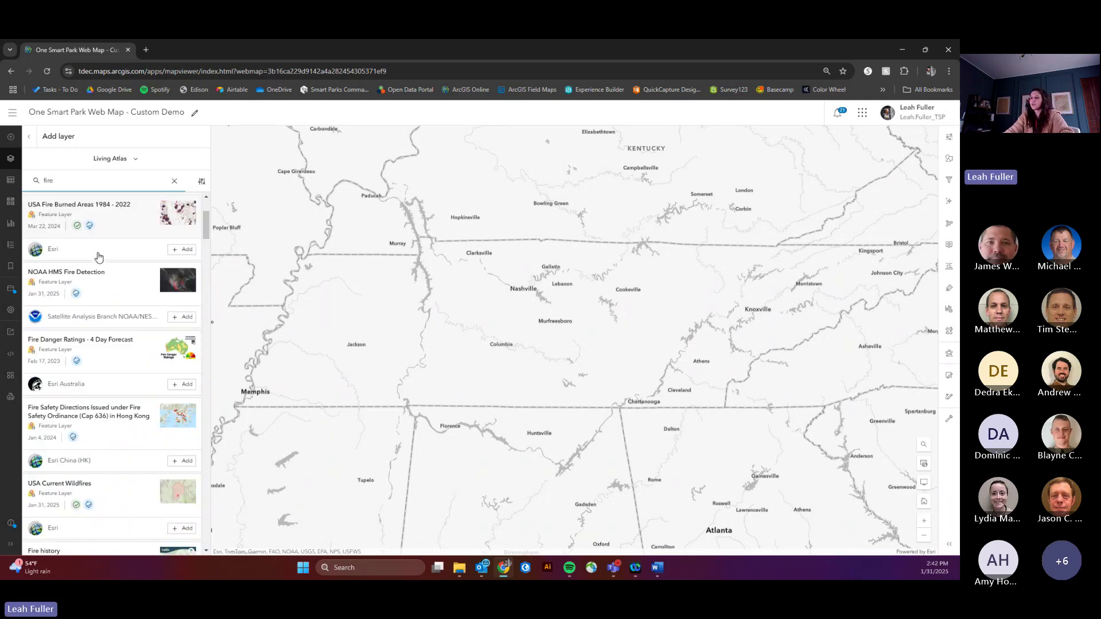
scroll(98, 255, down, 2)
Step: Add USA Current Wildfires to the map, then remove it again
click(185, 369)
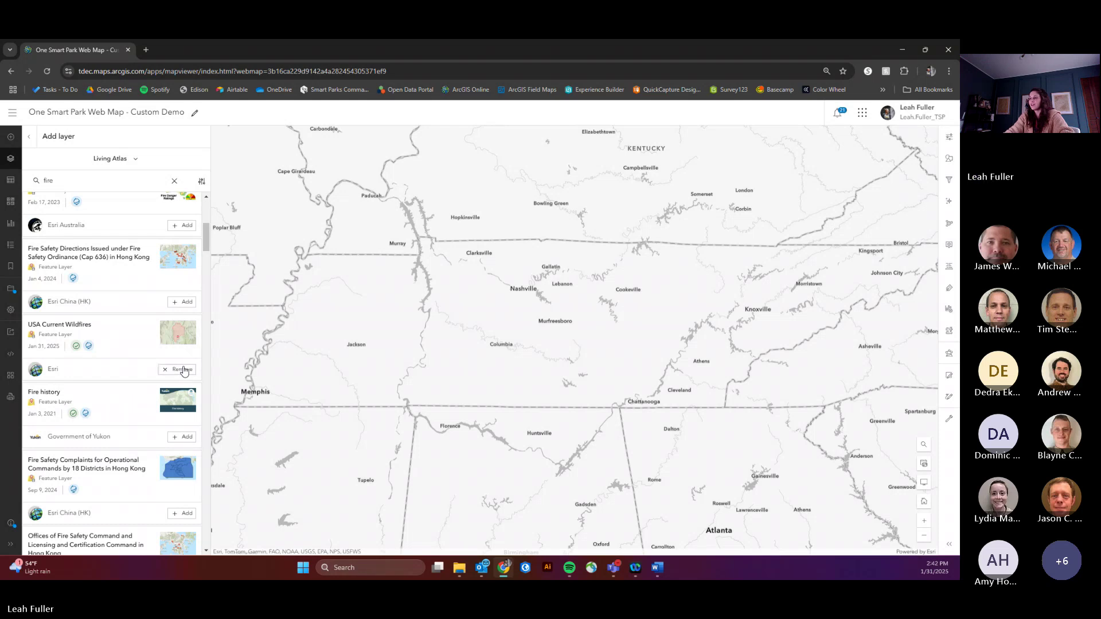
scroll(568, 350, up, 1)
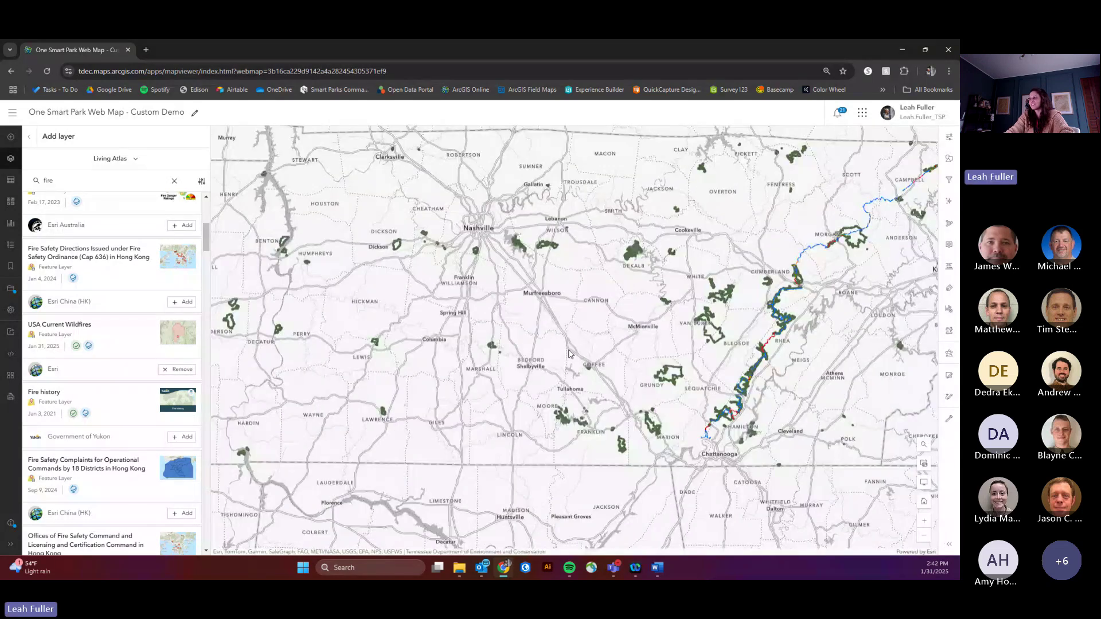
scroll(568, 351, down, 1)
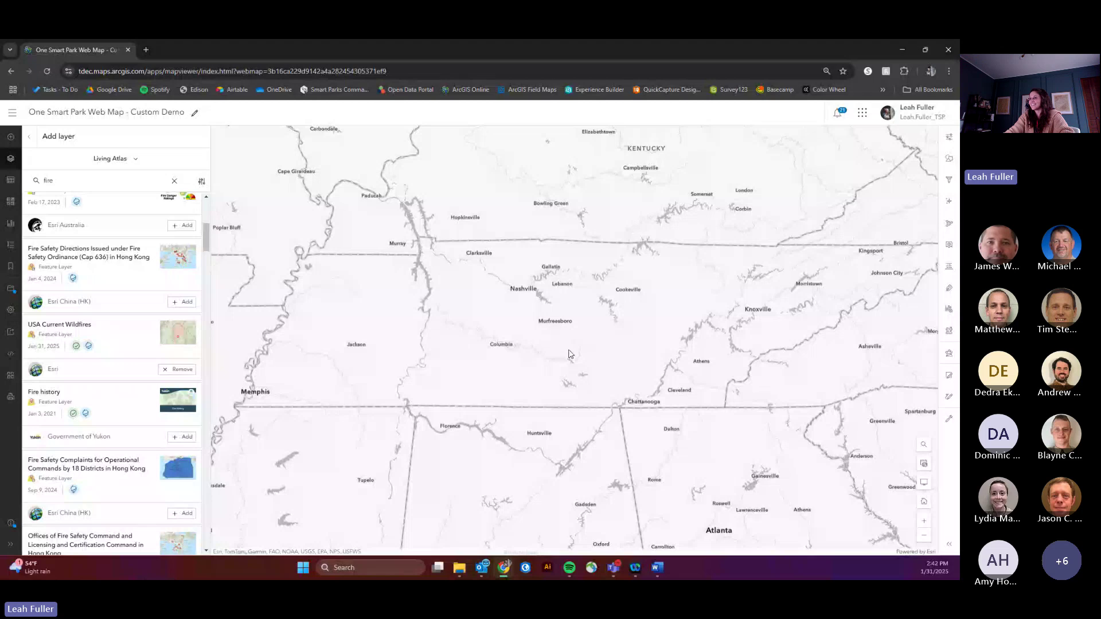
click(167, 369)
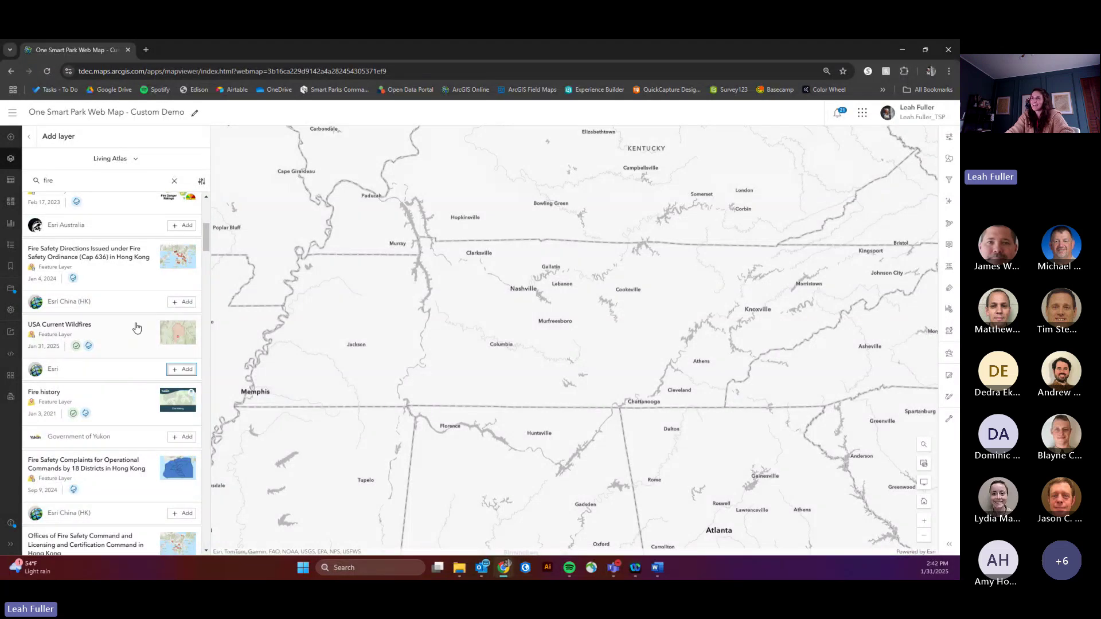
double_click(84, 180)
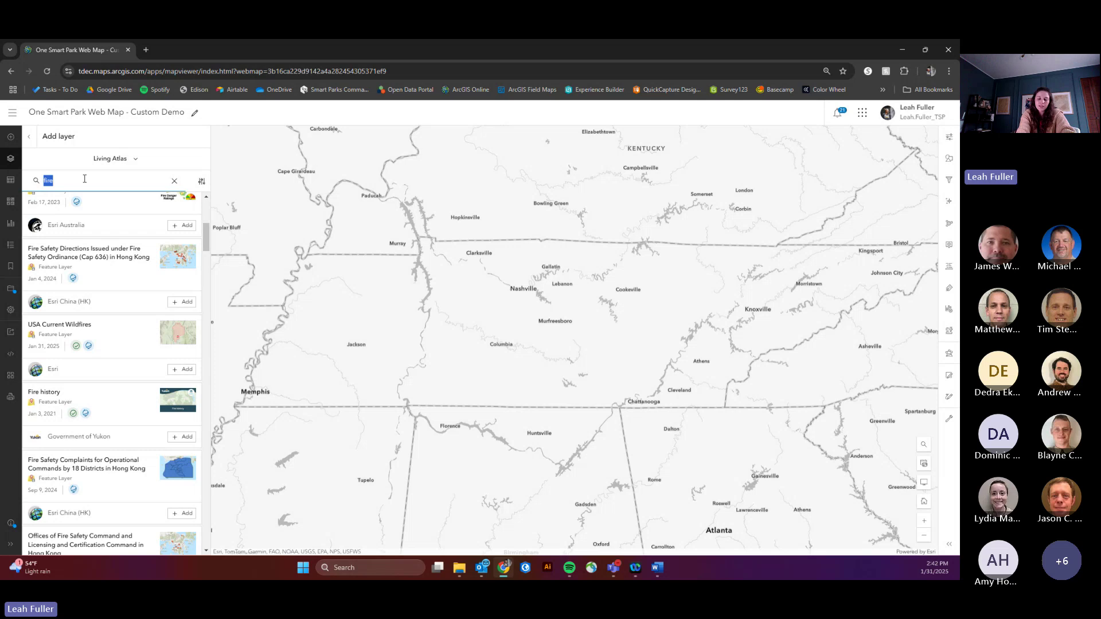
Step: Add Live Stream Gauges from a 'stream gauge' search and open the Shacklett gauge's NWSKINT1 NOAA page
text(stream ga)
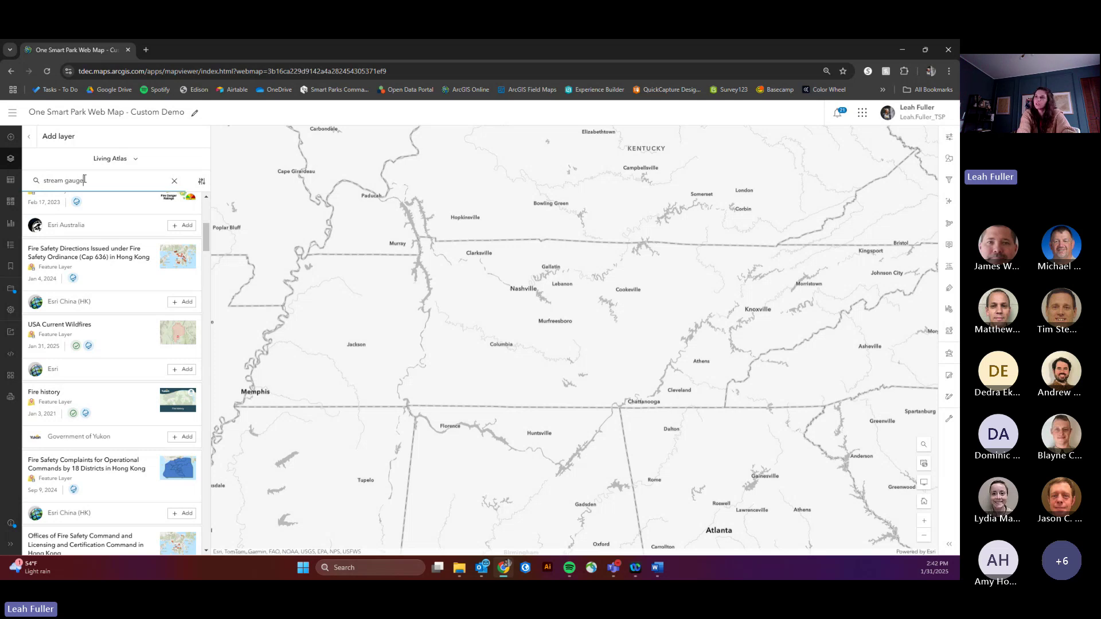
text(uge)
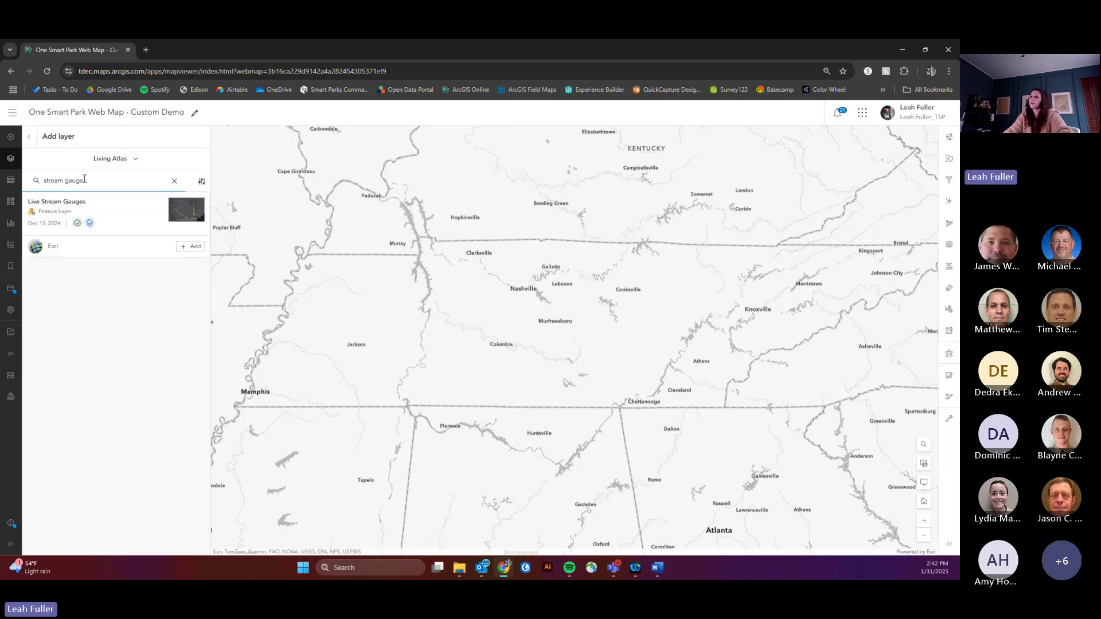
click(192, 246)
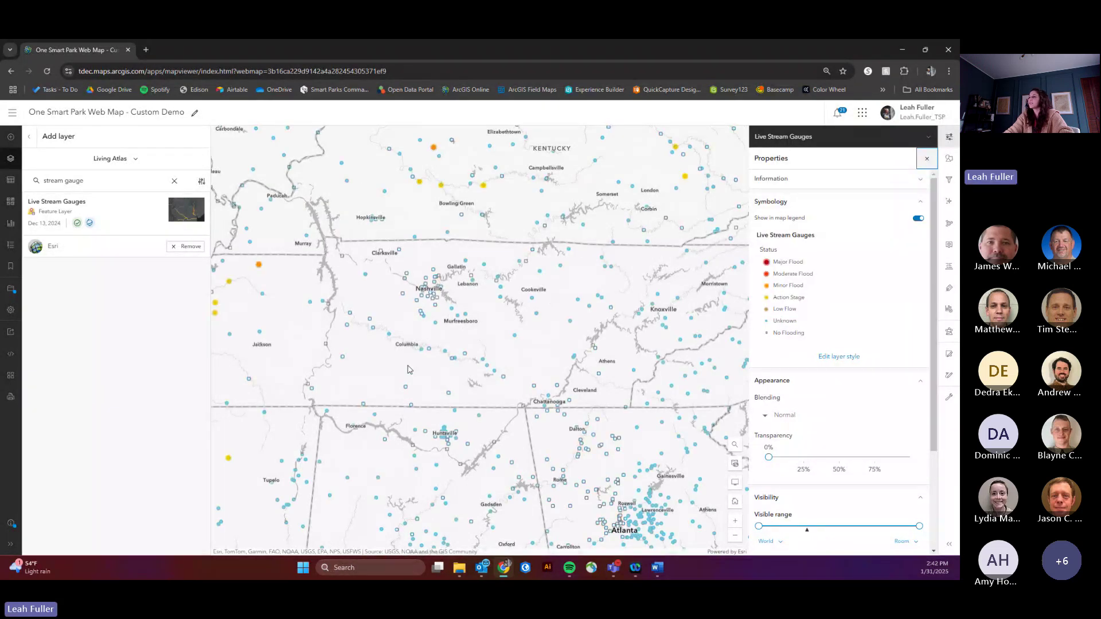
scroll(417, 283, up, 2)
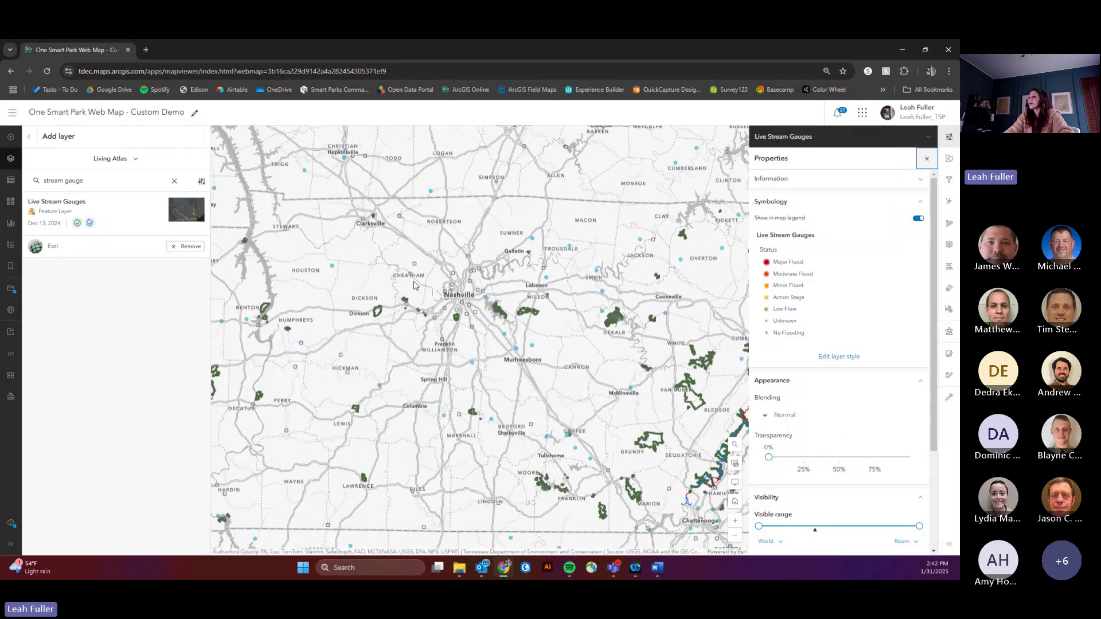
scroll(414, 304, up, 3)
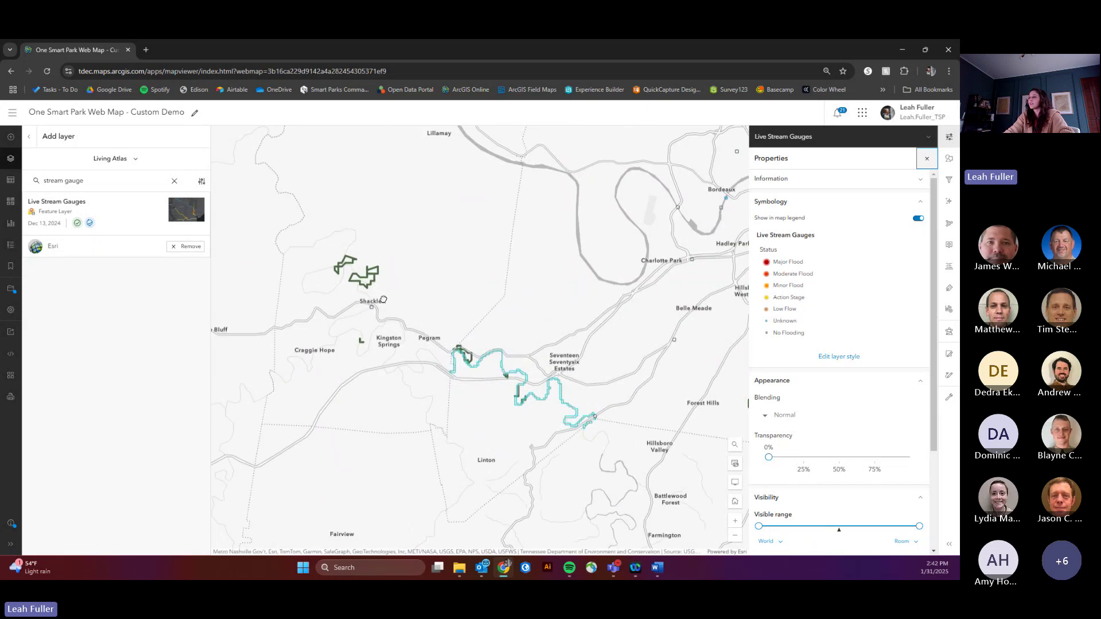
scroll(384, 299, up, 3)
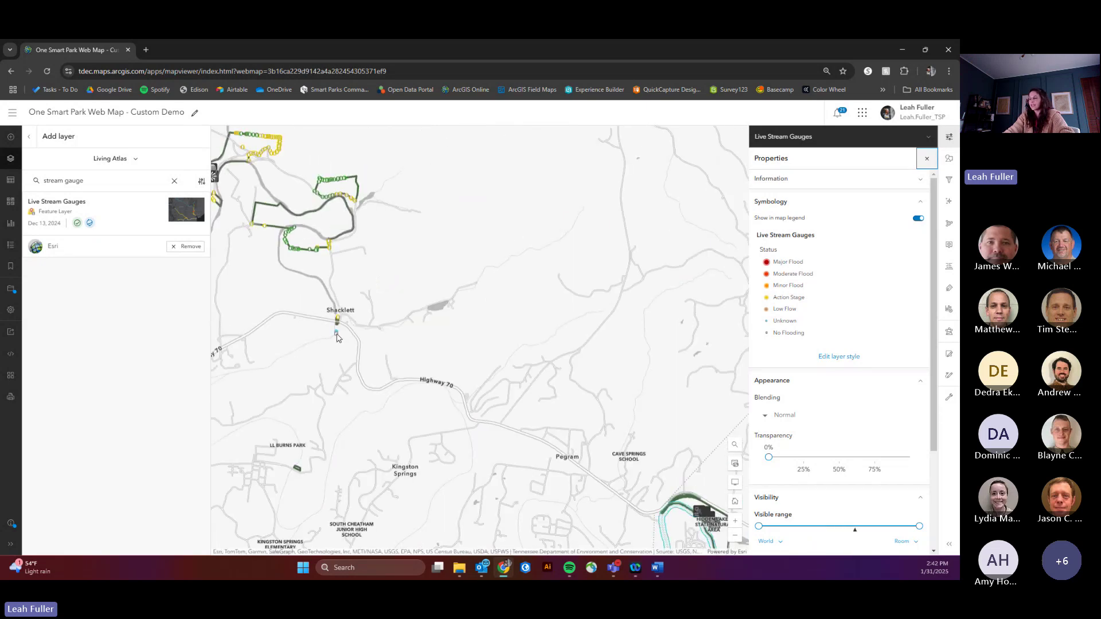
click(337, 334)
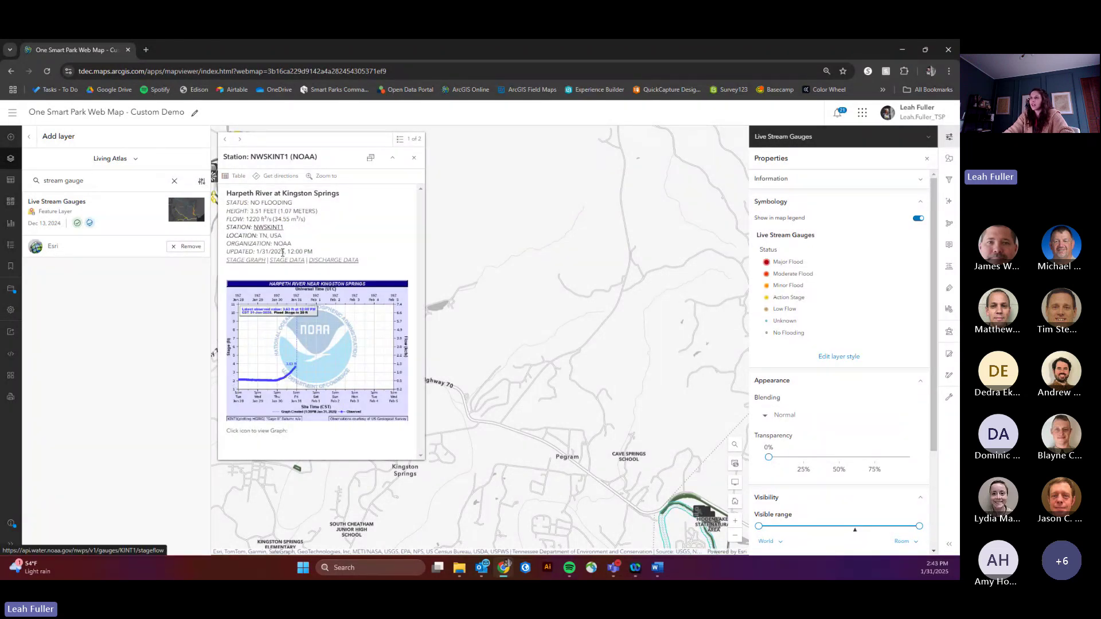
click(270, 228)
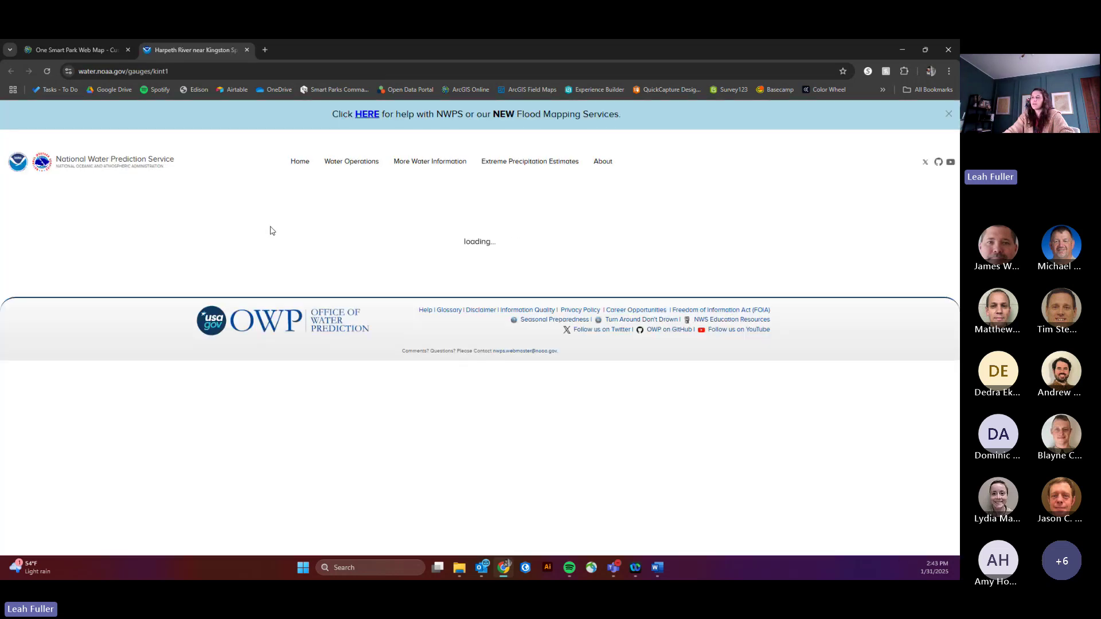
Step: Back on the web map, close the gauge popup and remove the Live Stream Gauges layer
click(87, 50)
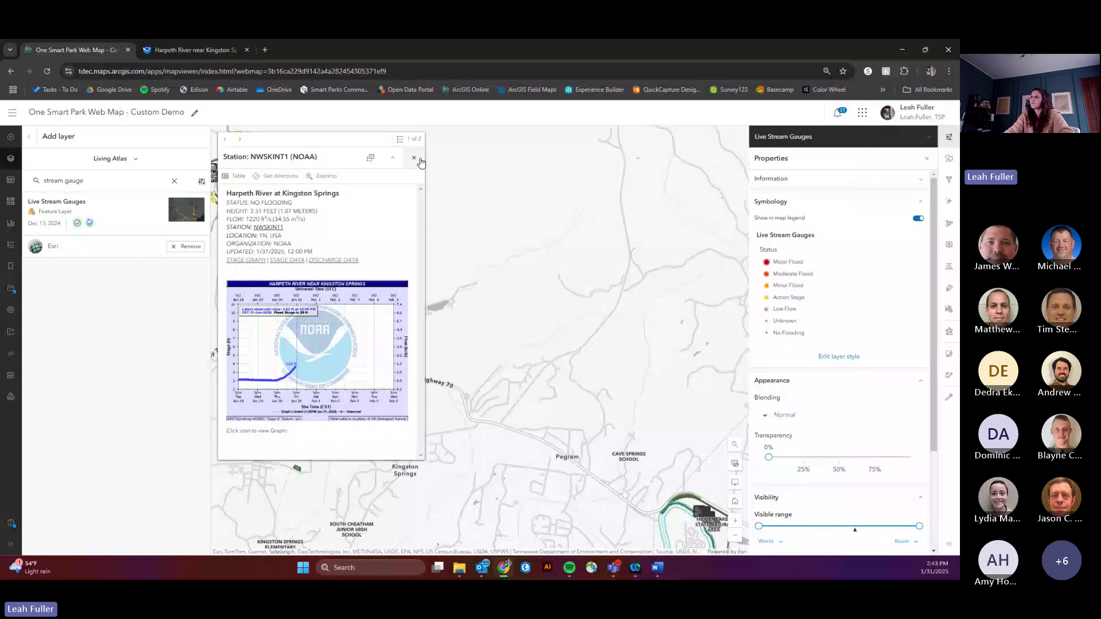
click(414, 157)
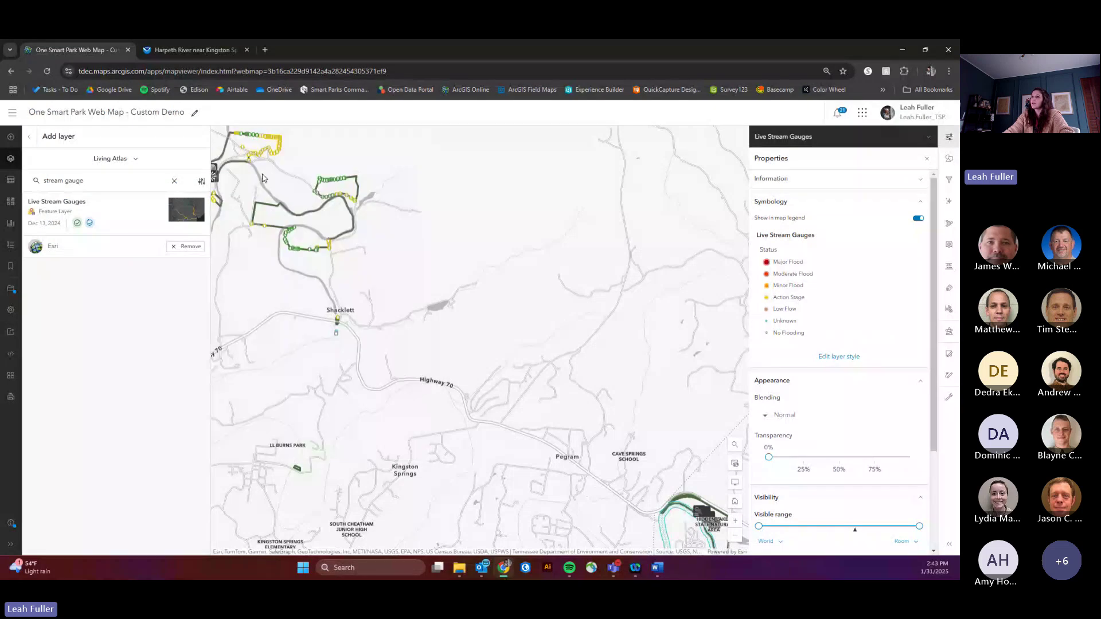
click(178, 247)
Step: Add USA SSURGO - Erodibility Factor from an 'ssurgo' search, check Shacklett's value, then remove it
click(175, 181)
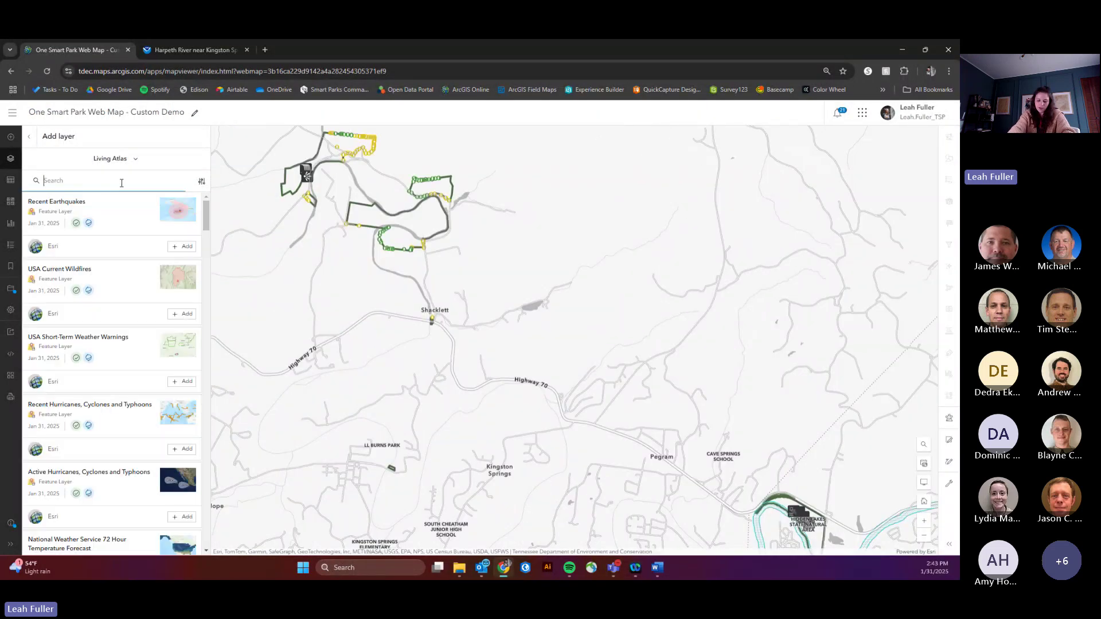
text(ssurg)
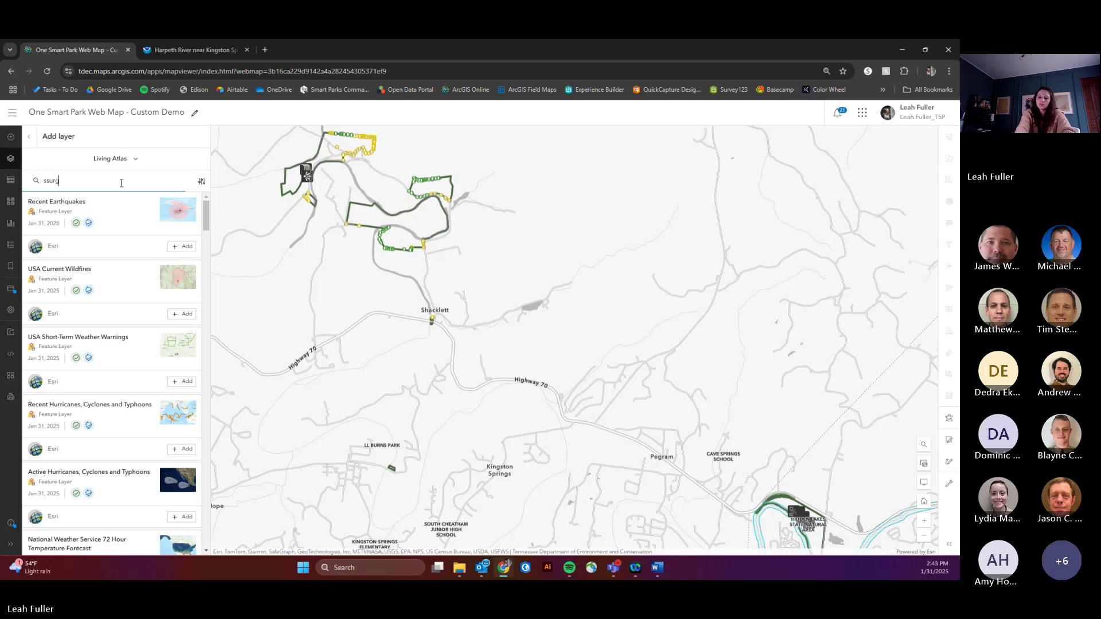
text(o)
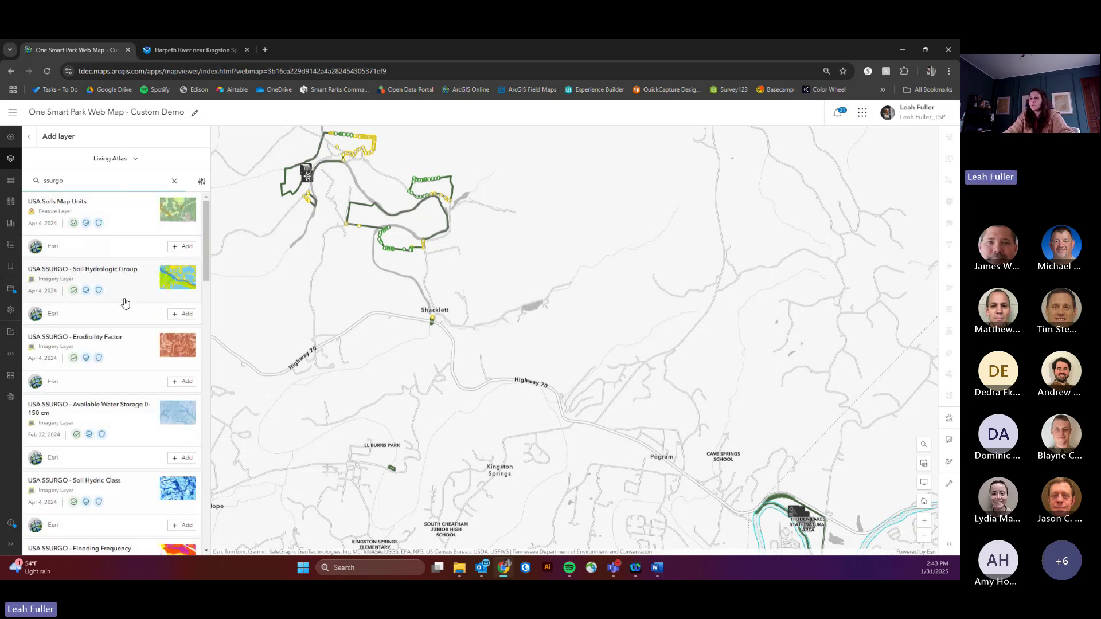
click(181, 381)
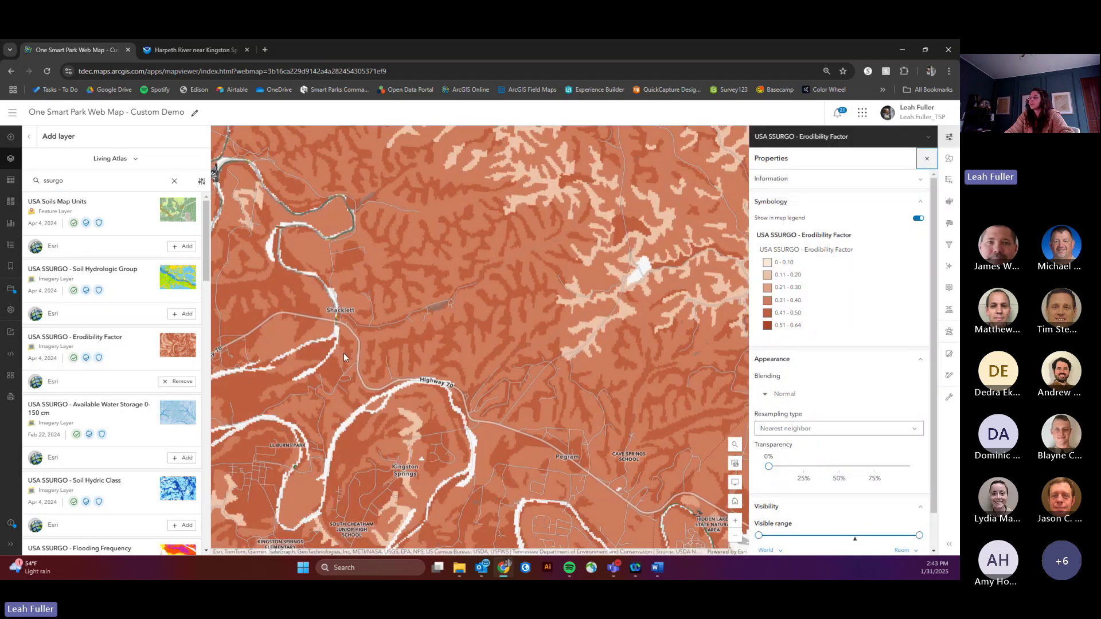
click(360, 302)
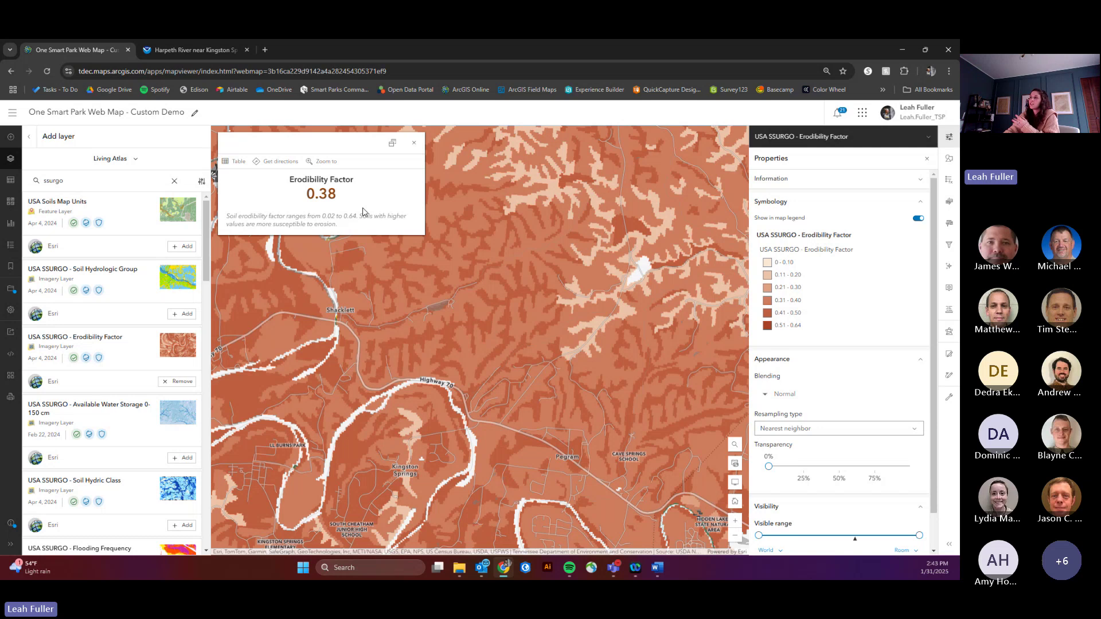
click(414, 143)
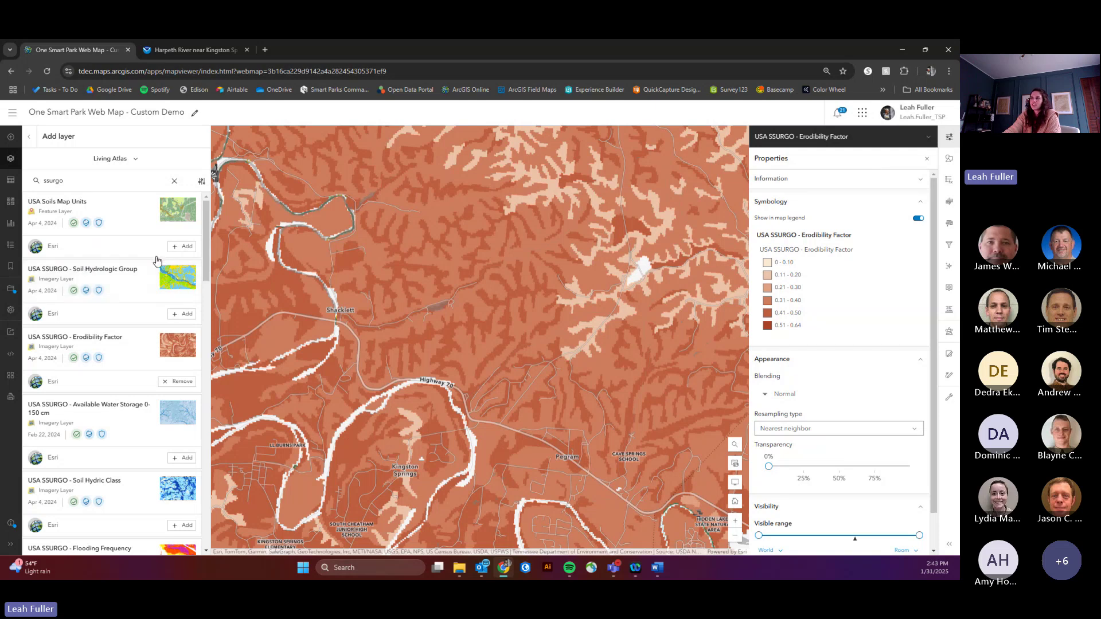
click(173, 382)
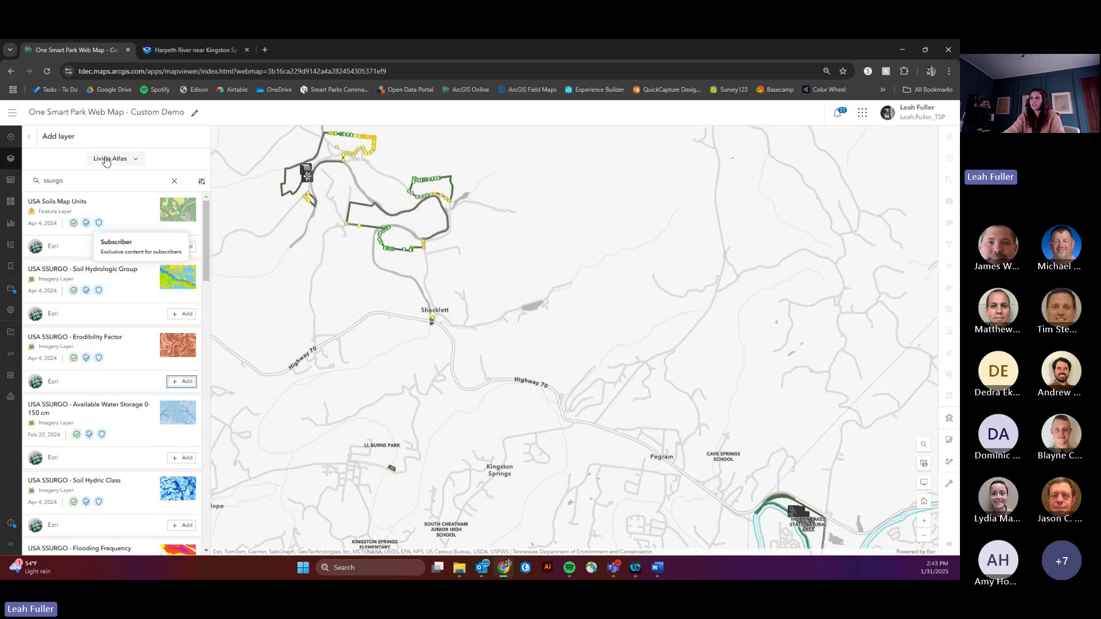
Step: Add the Watershed Boundary Dataset HUC 12s layer from a 'huc' search
double_click(85, 179)
text(huc)
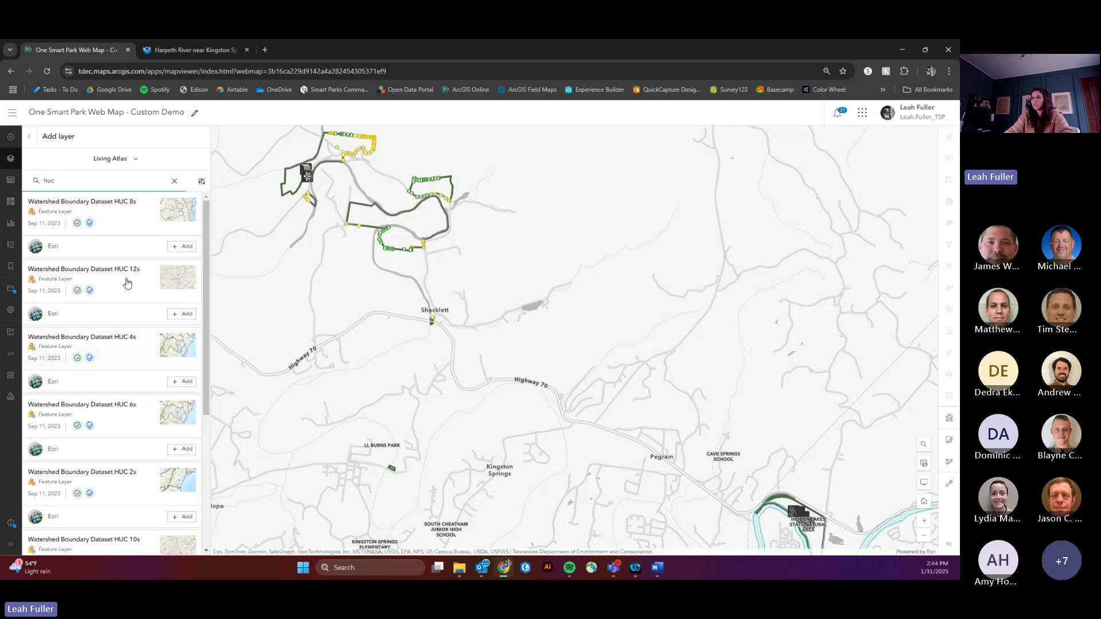
click(185, 314)
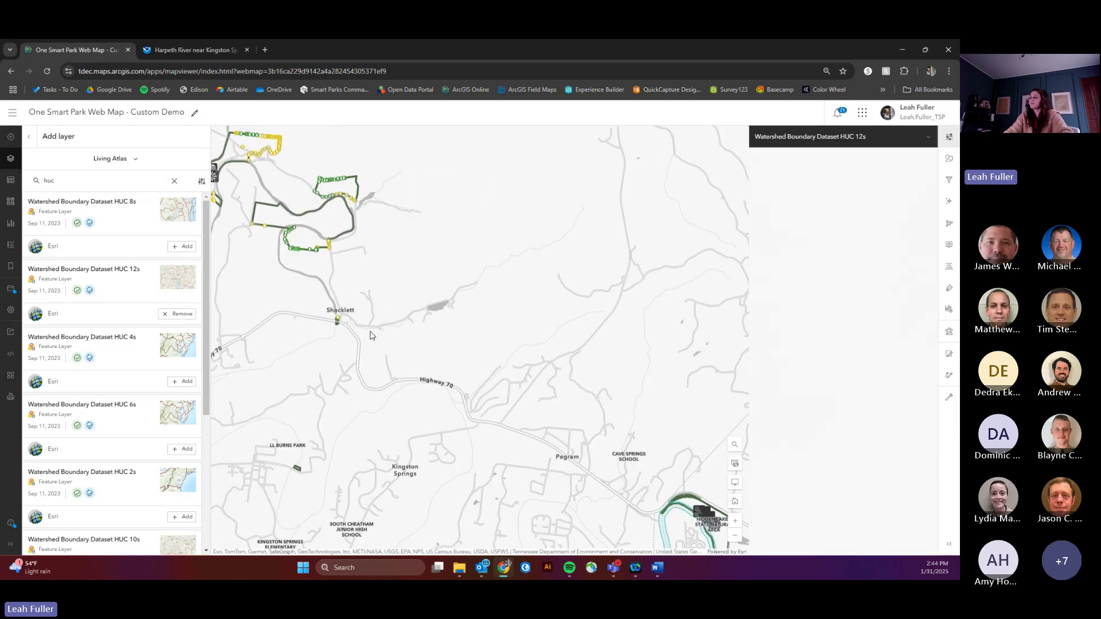
scroll(310, 263, down, 2)
scroll(287, 261, down, 5)
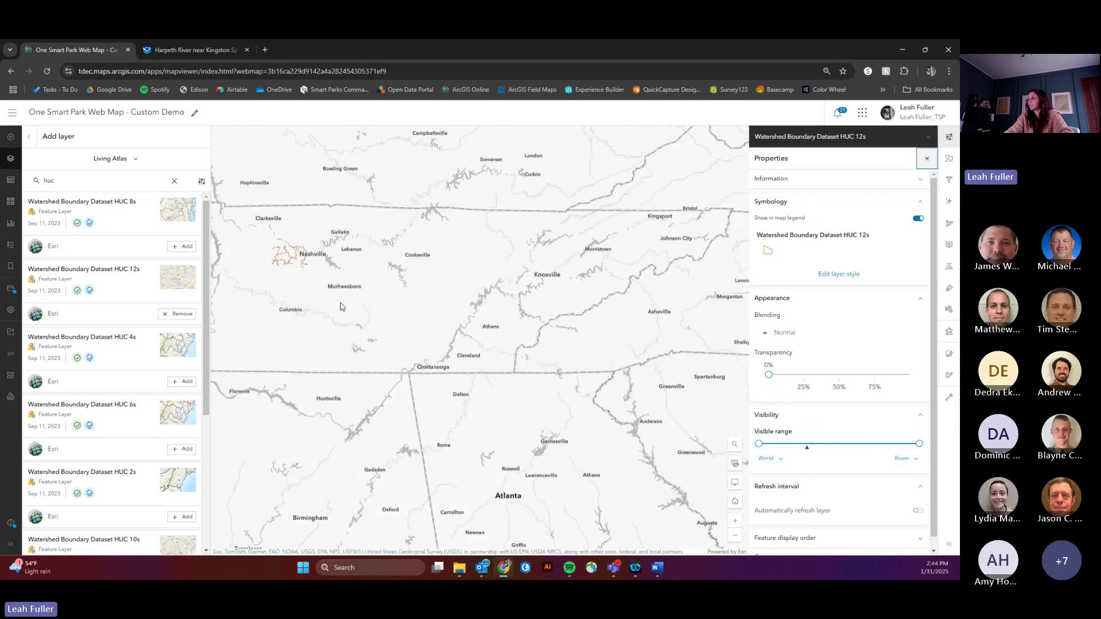
scroll(404, 367, up, 6)
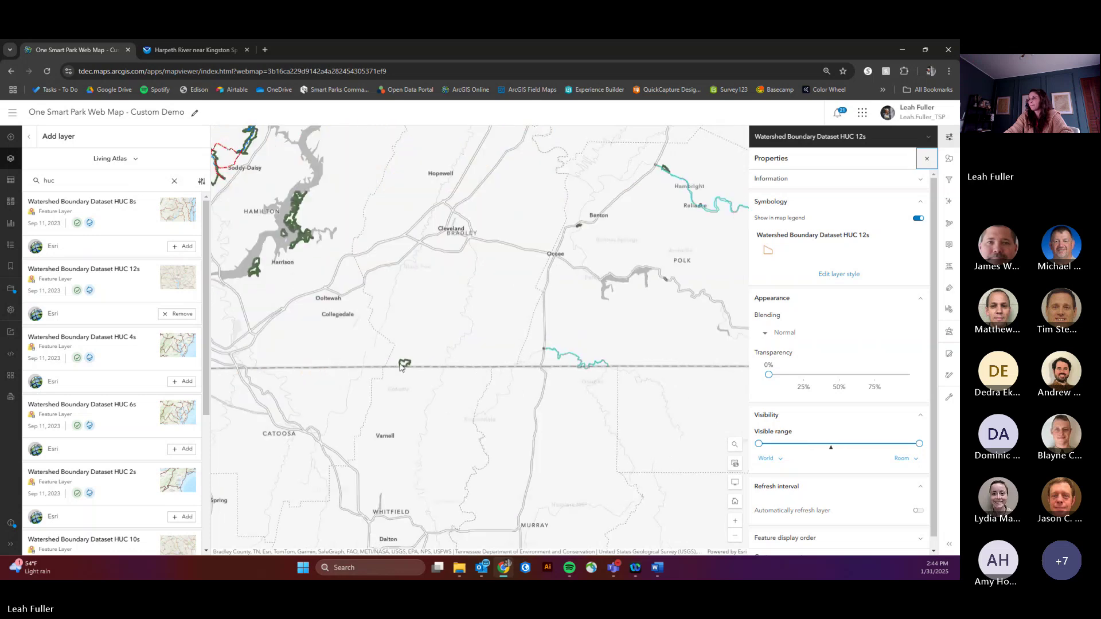
scroll(409, 370, up, 3)
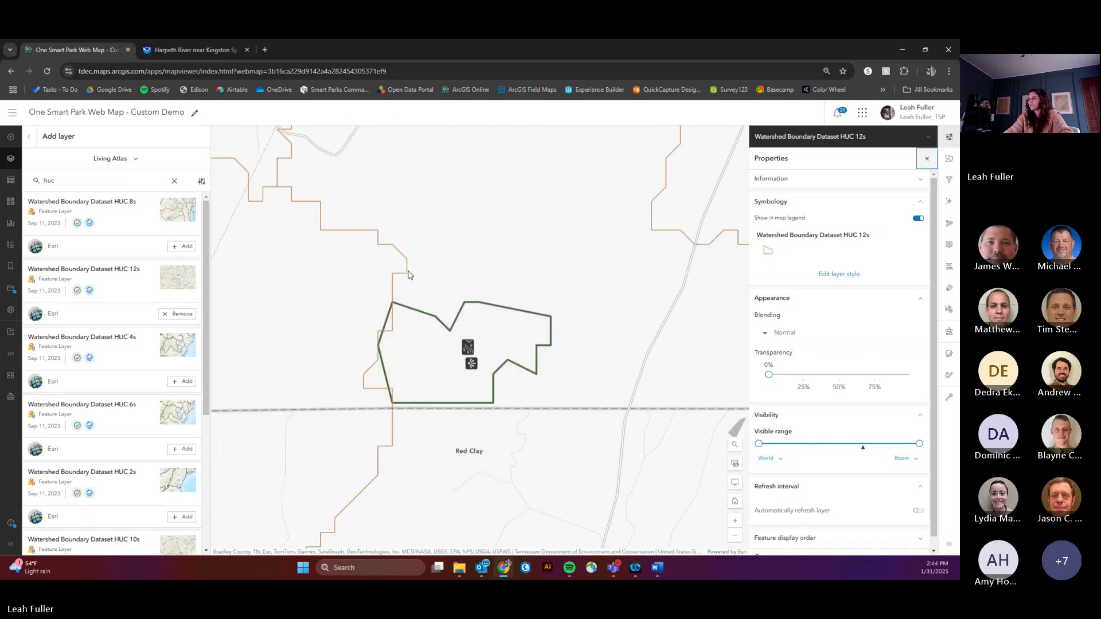
scroll(408, 267, down, 3)
drag(439, 248, 433, 304)
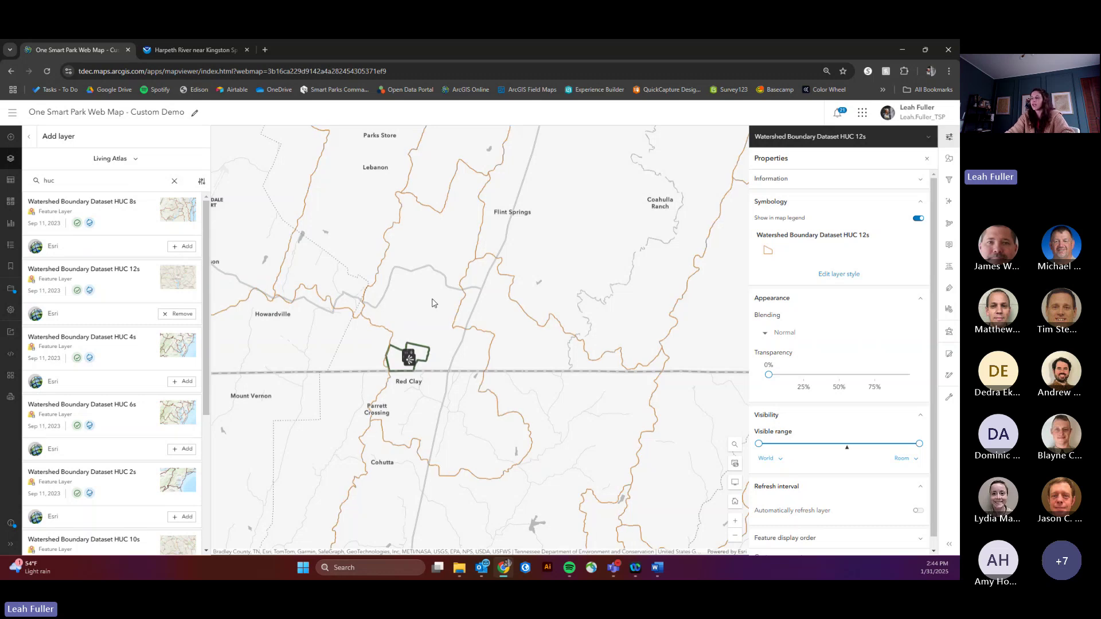
click(433, 303)
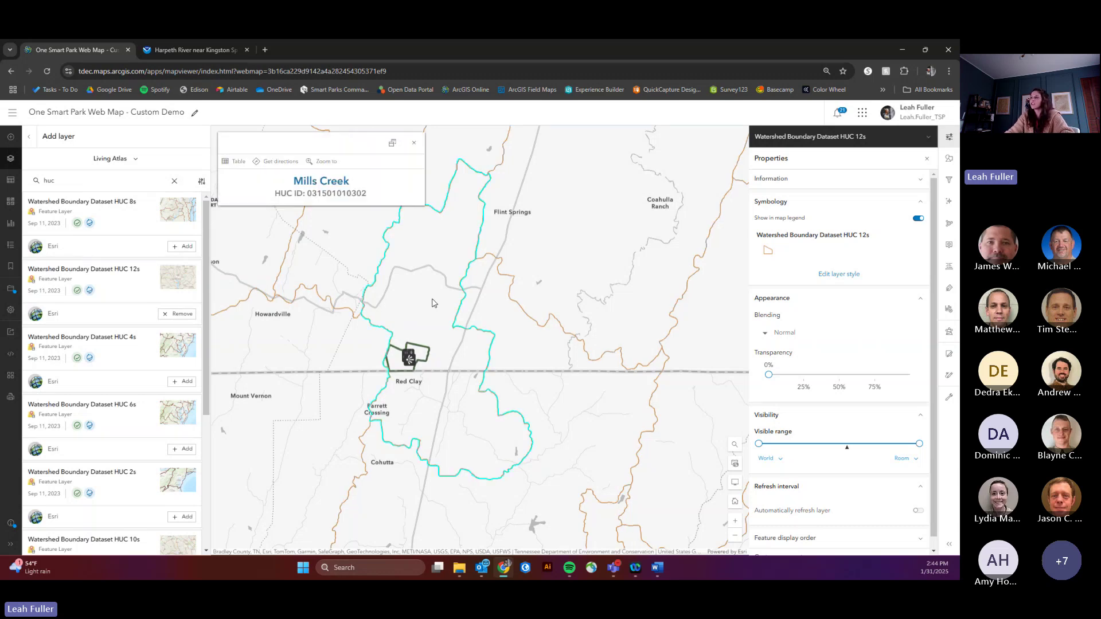
drag(450, 308, 527, 309)
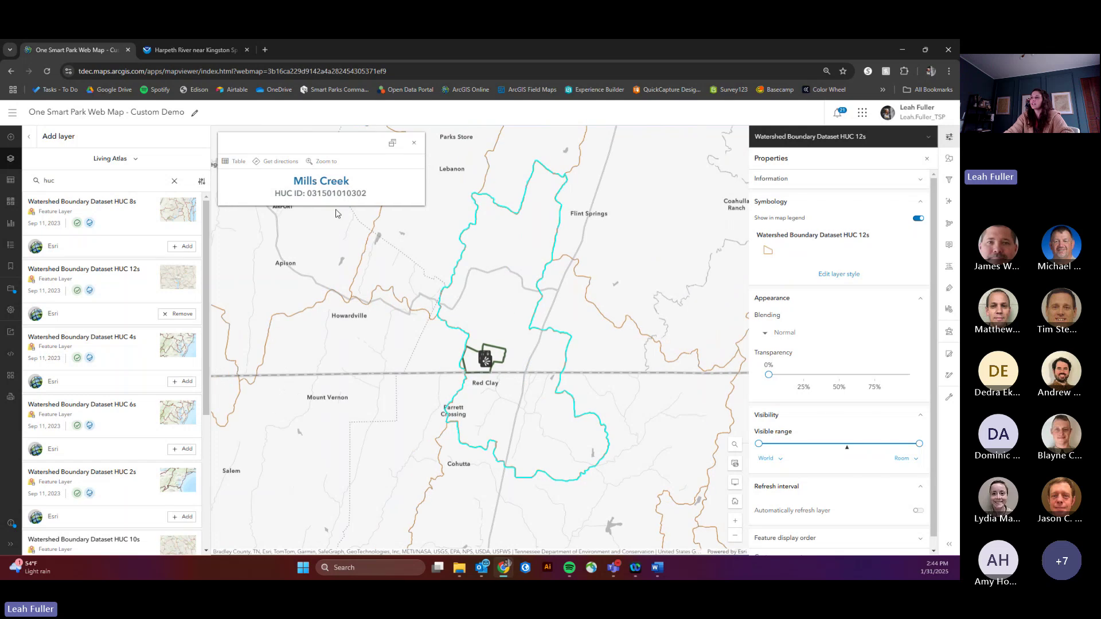
drag(311, 194, 367, 193)
key(ctrl+c)
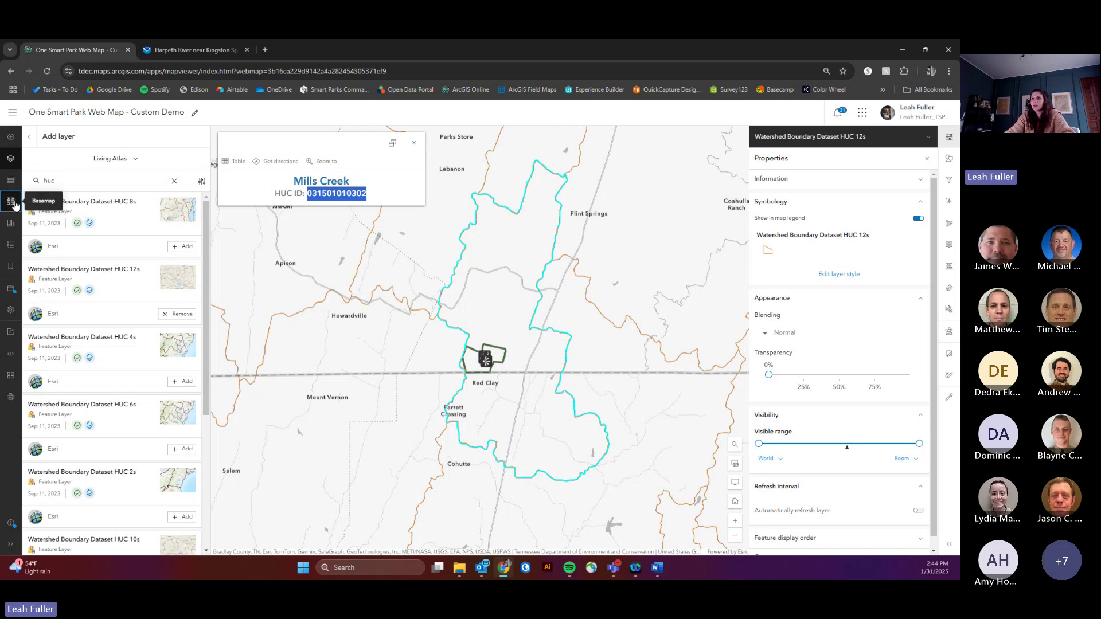
click(13, 203)
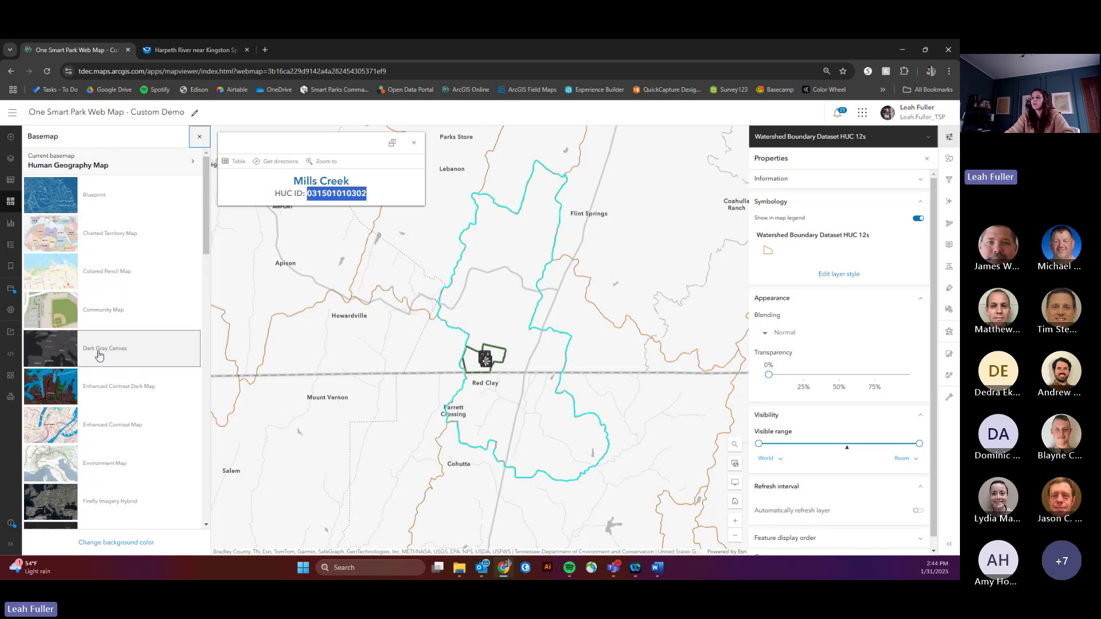
Step: Switch to the Dark Gray Canvas basemap and return to the layer list
click(100, 349)
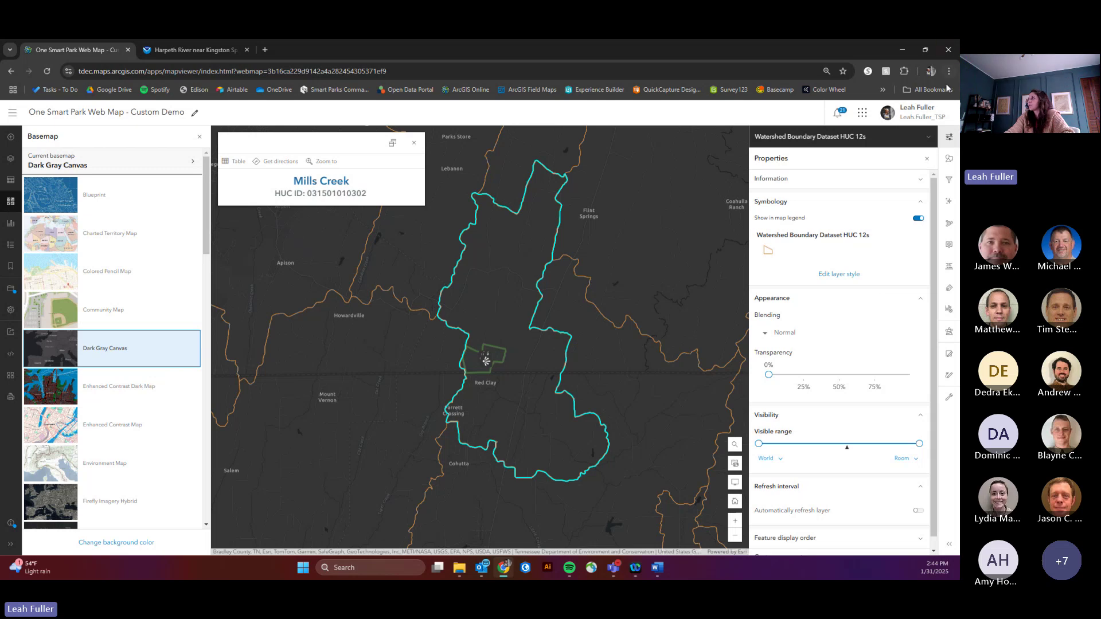
click(16, 163)
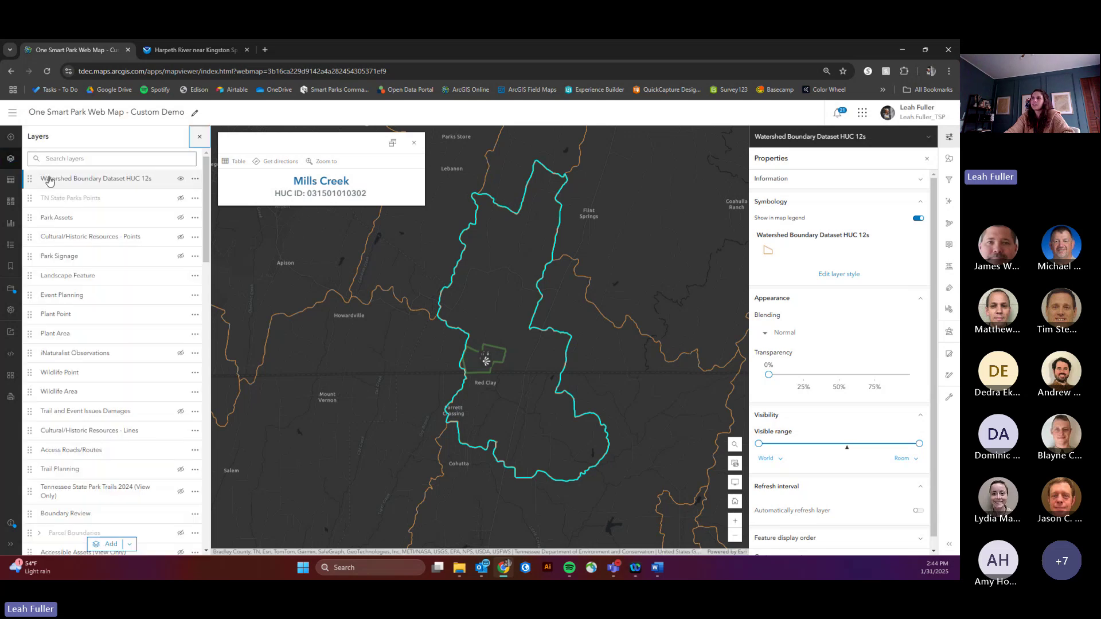
click(949, 180)
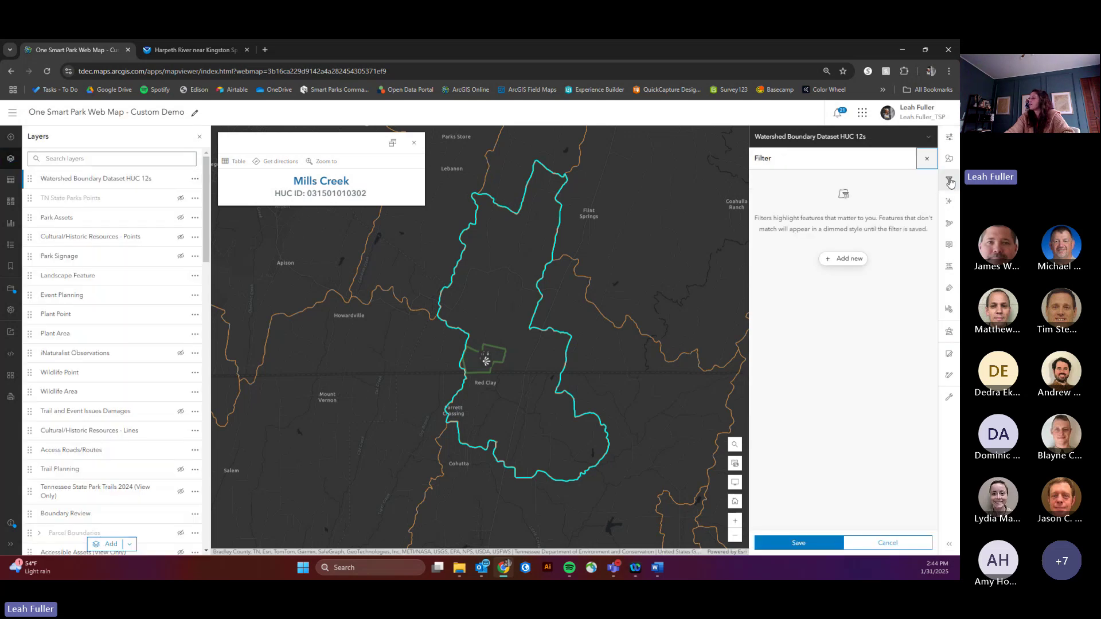
click(854, 261)
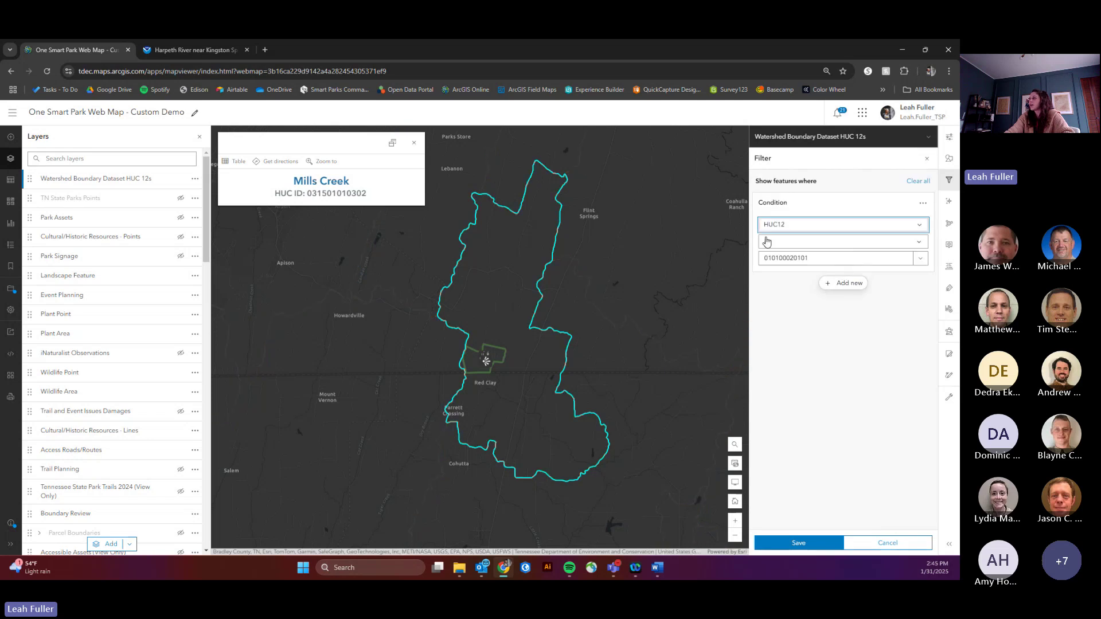
click(816, 257)
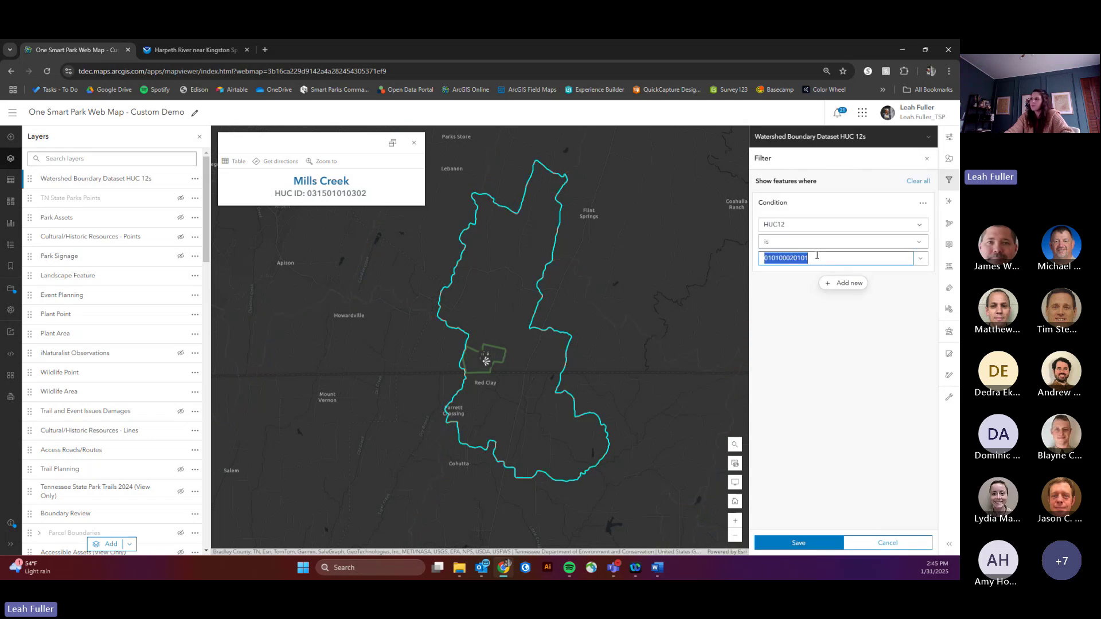
key(ctrl+v)
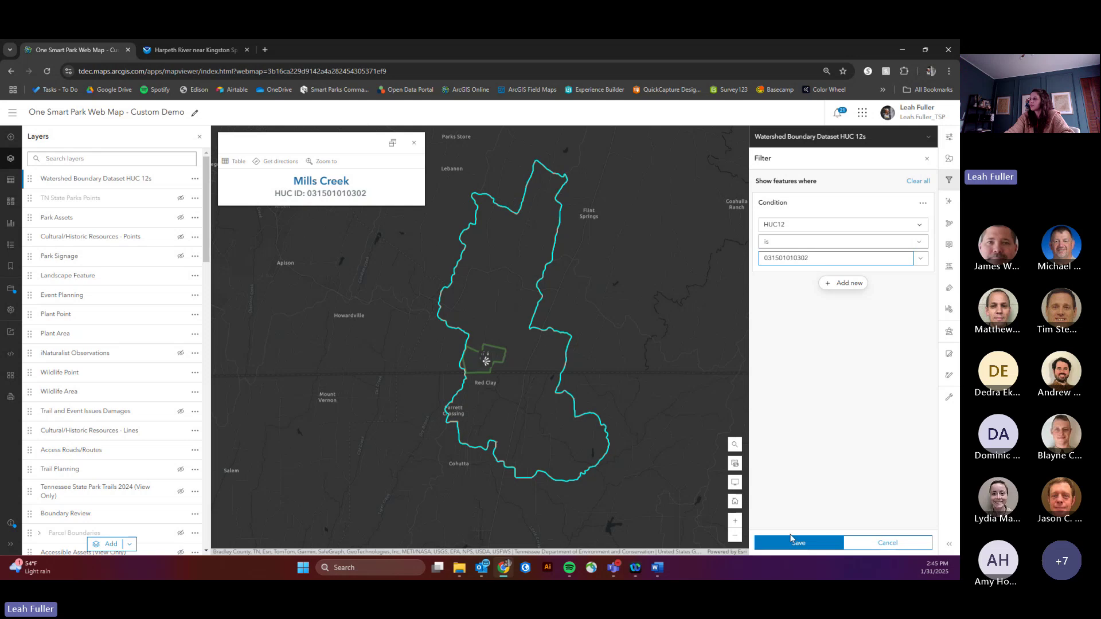
click(795, 542)
drag(593, 322, 543, 321)
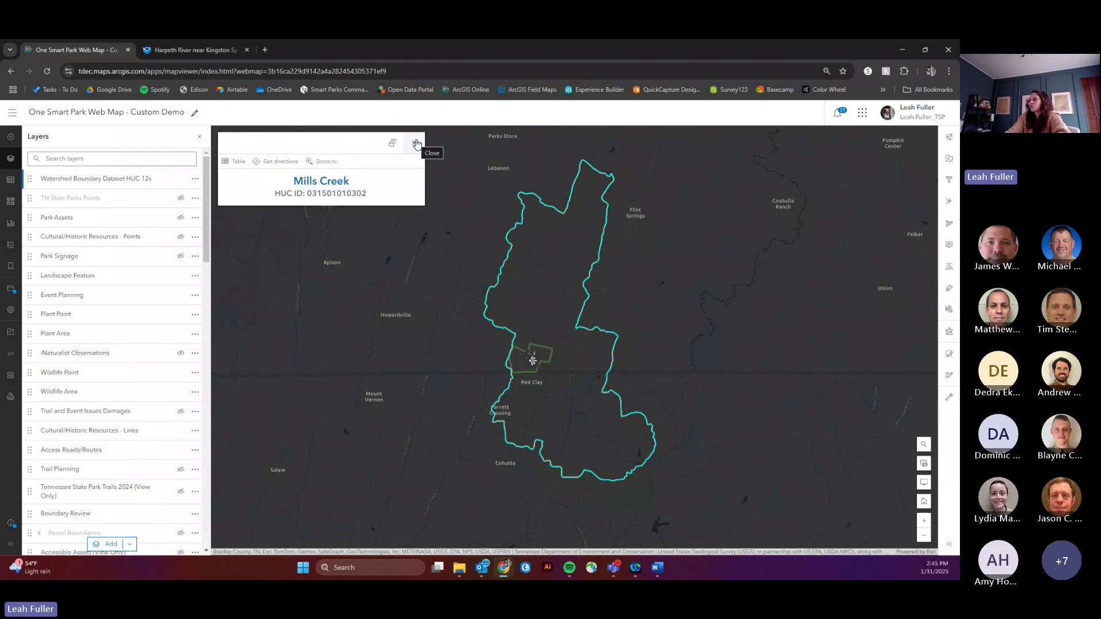
click(413, 144)
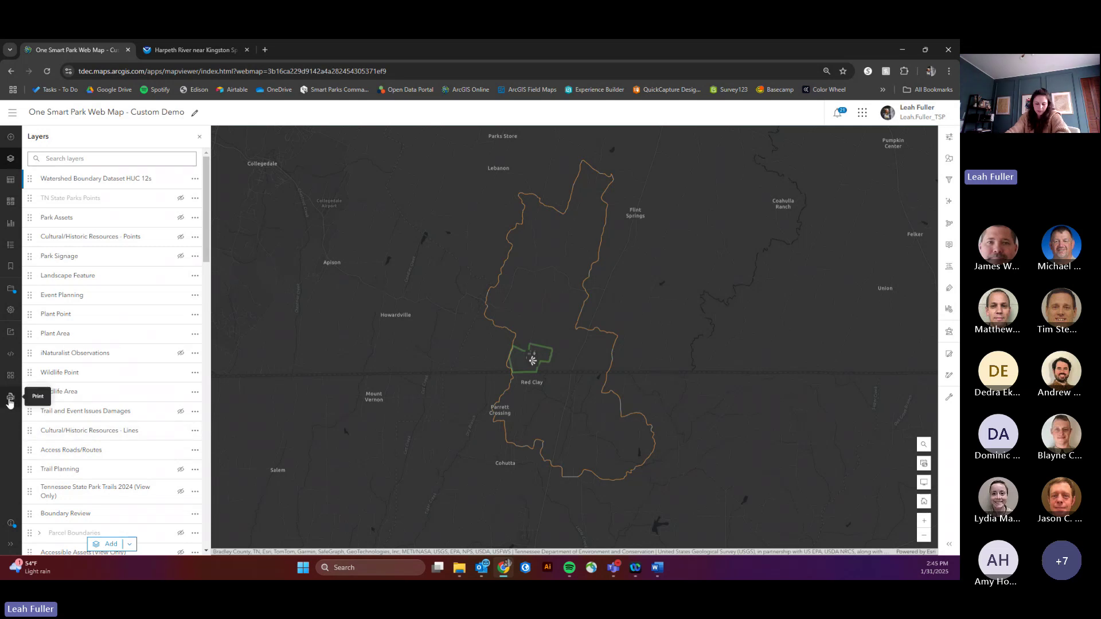
Step: Look over the map's print options, then close the Print panel
click(9, 398)
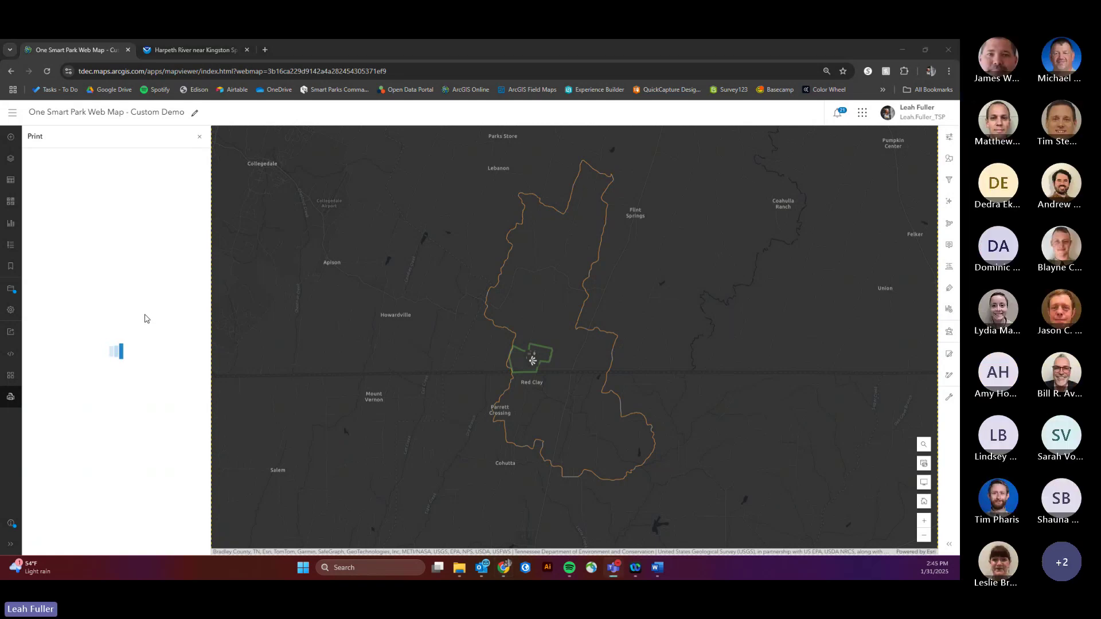
scroll(446, 317, down, 2)
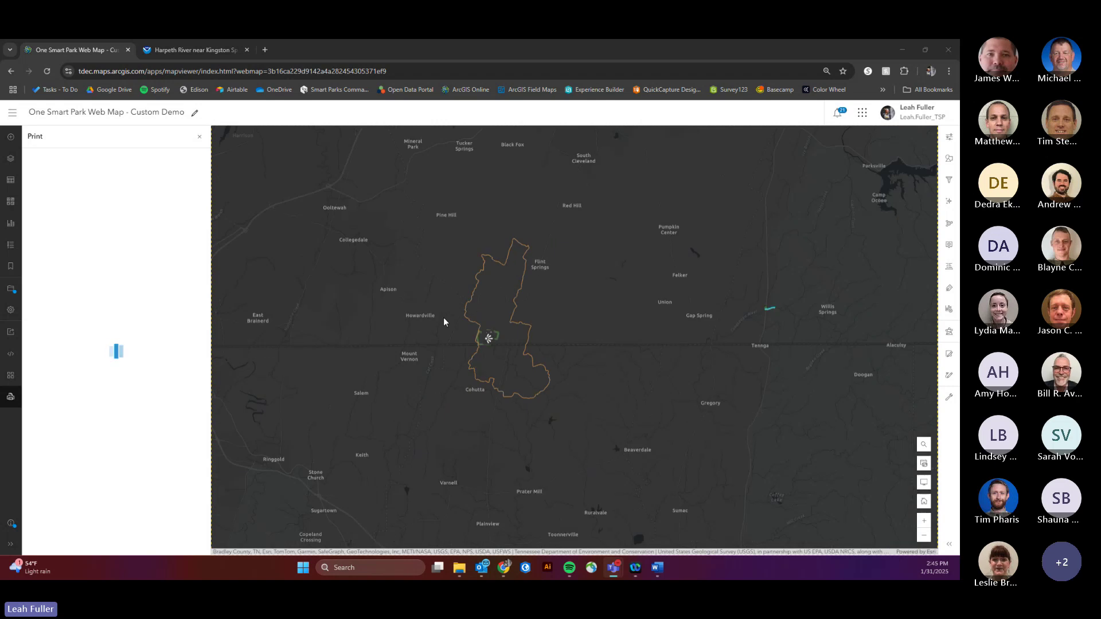
scroll(444, 319, up, 2)
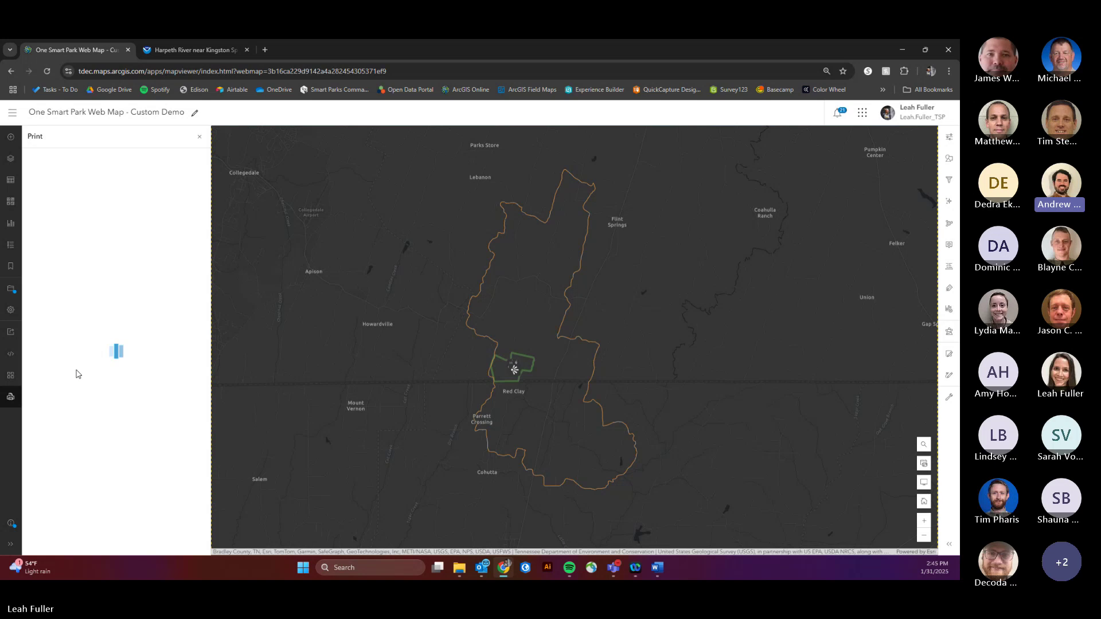
click(199, 137)
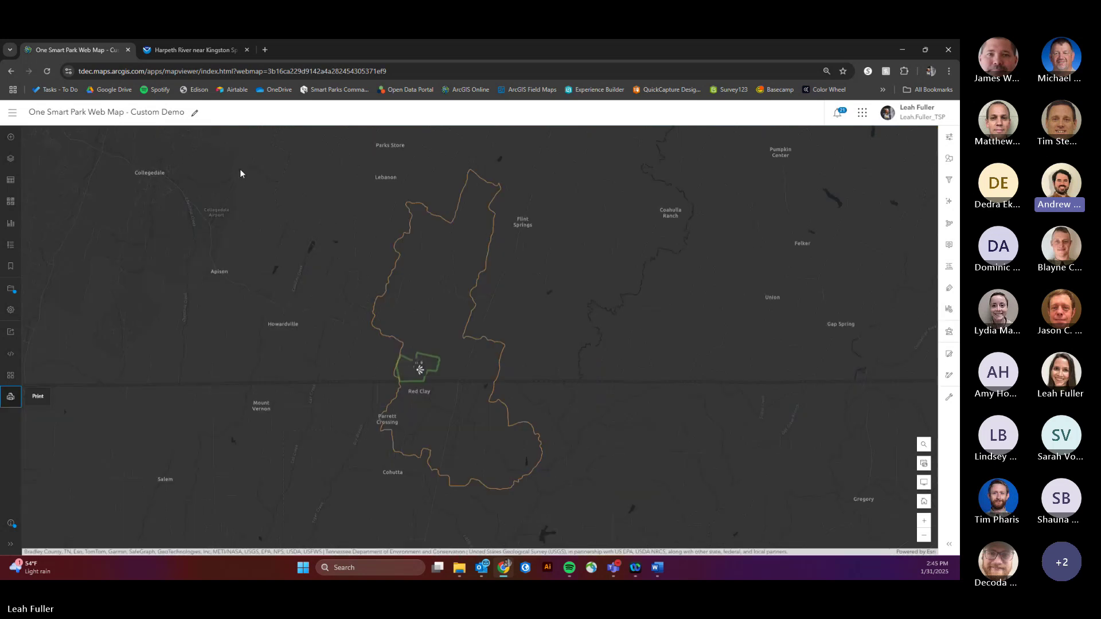
scroll(356, 360, up, 2)
Step: Hide the Landscape Feature layer, reopen Print, and shift the map down slightly
click(10, 159)
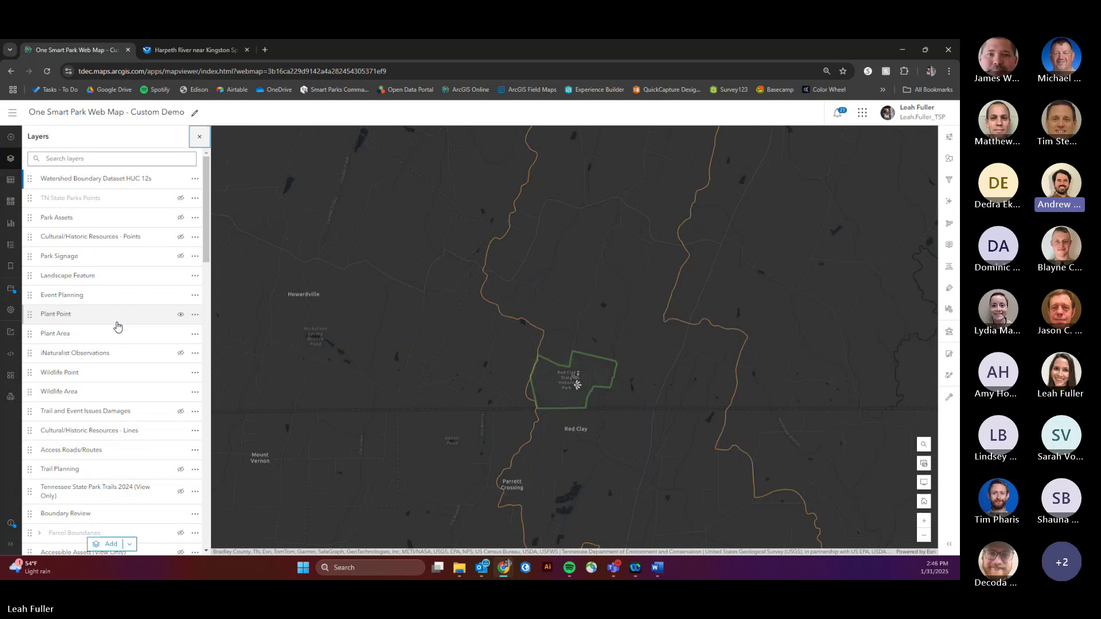
click(180, 275)
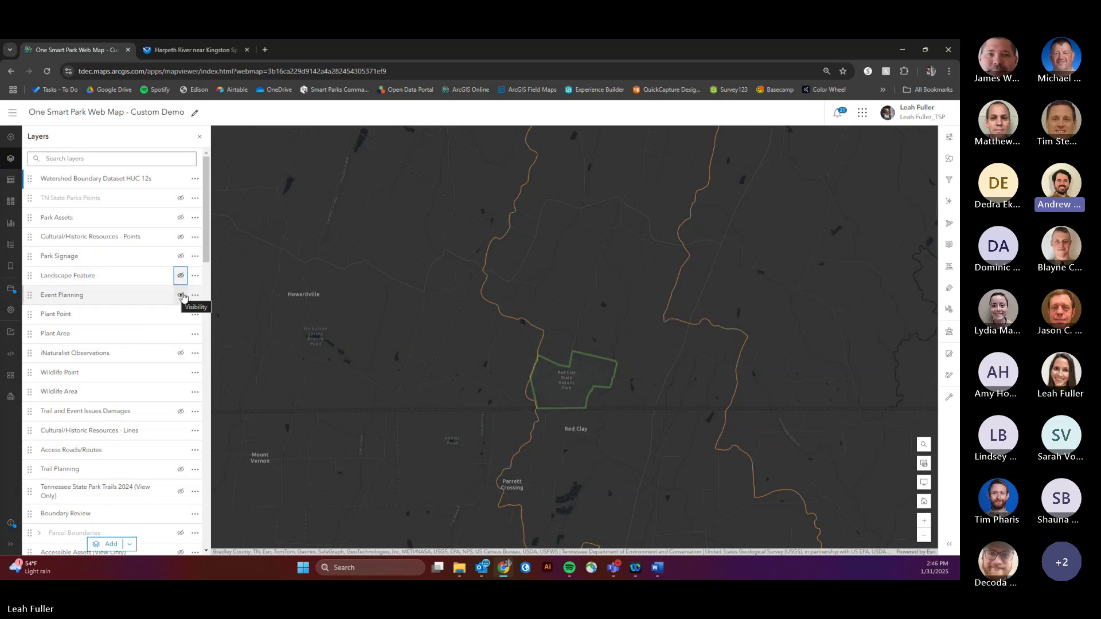
scroll(505, 298, down, 1)
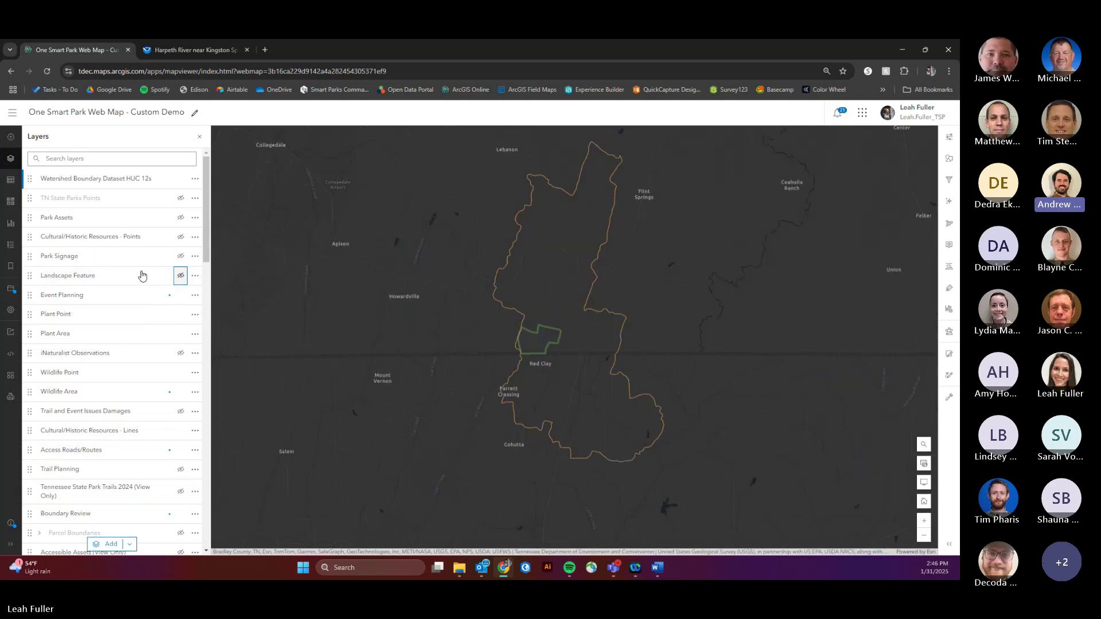
click(11, 397)
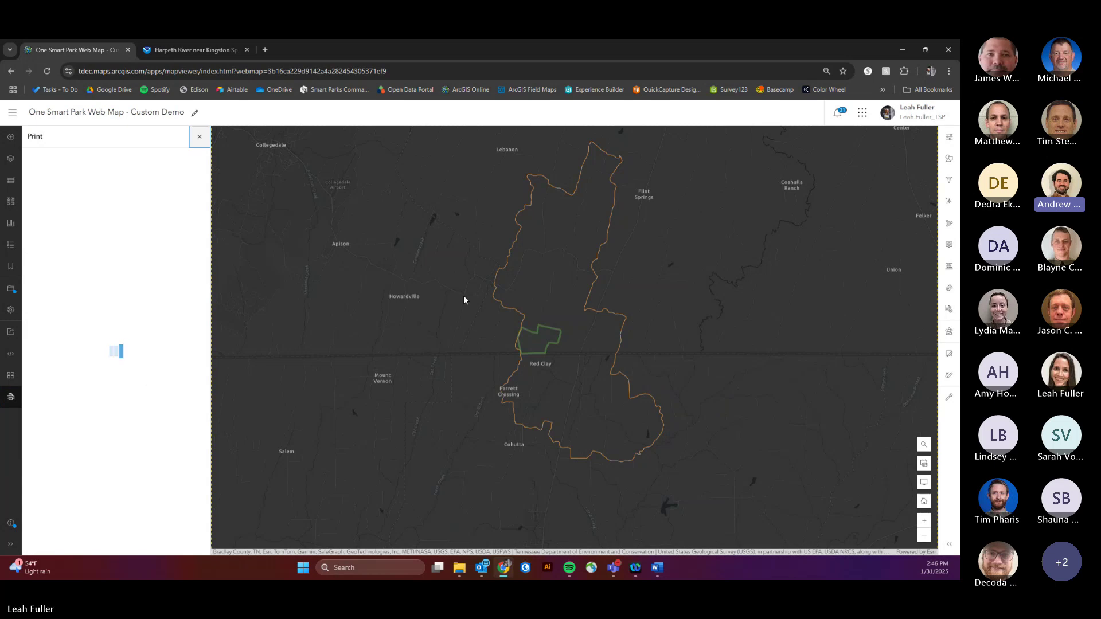
drag(465, 292, 474, 313)
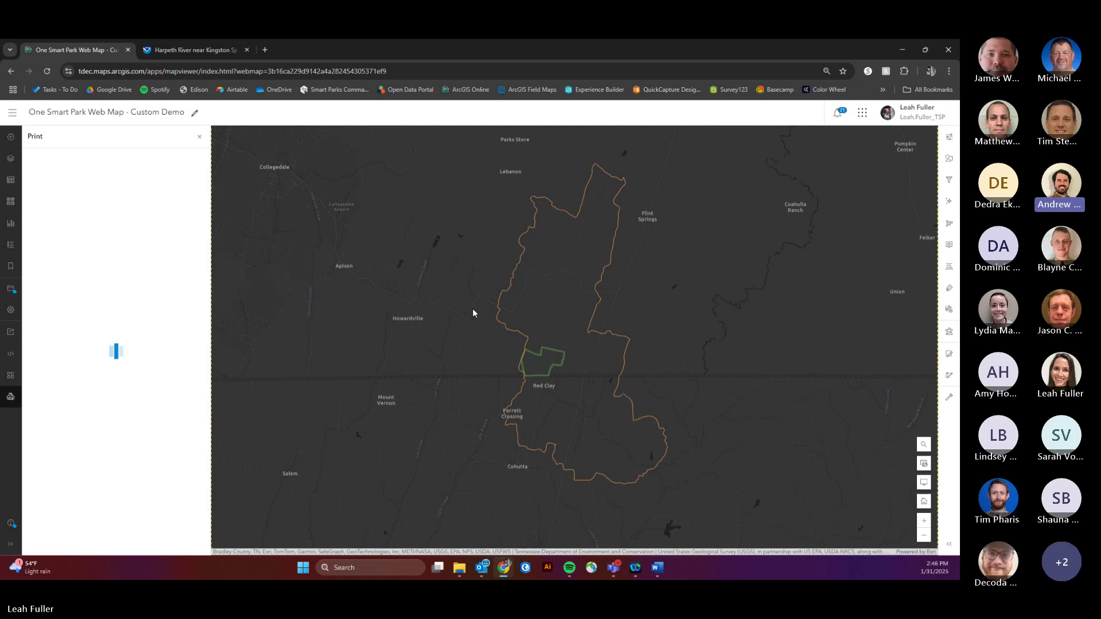
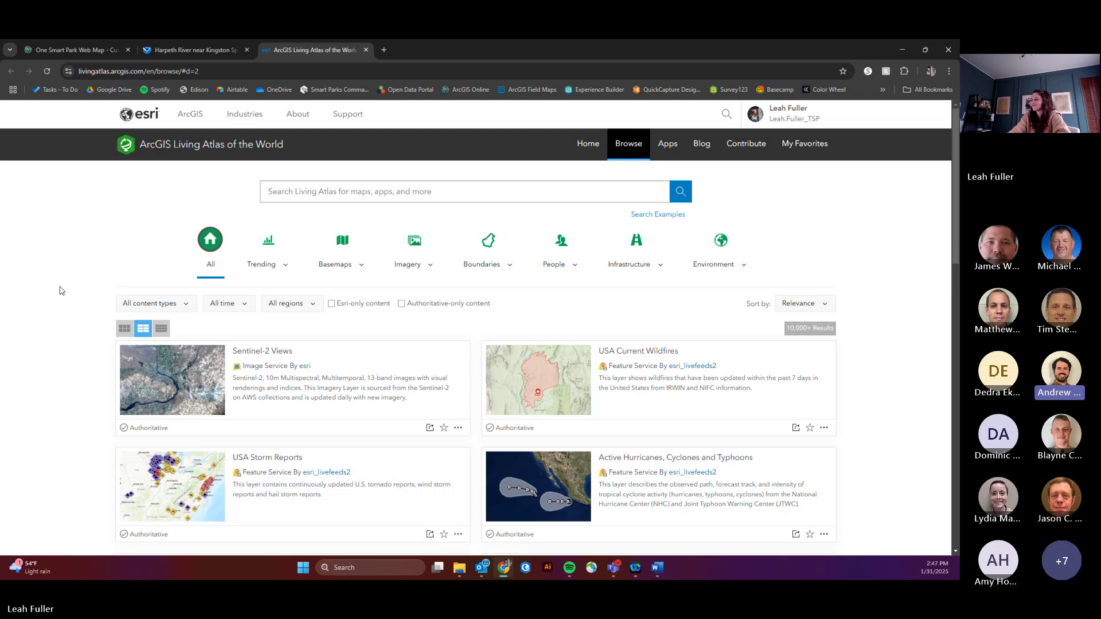
Step: Open the USA Current Wildfires layer in a new Map Viewer map
scroll(64, 312, down, 1)
scroll(65, 312, down, 2)
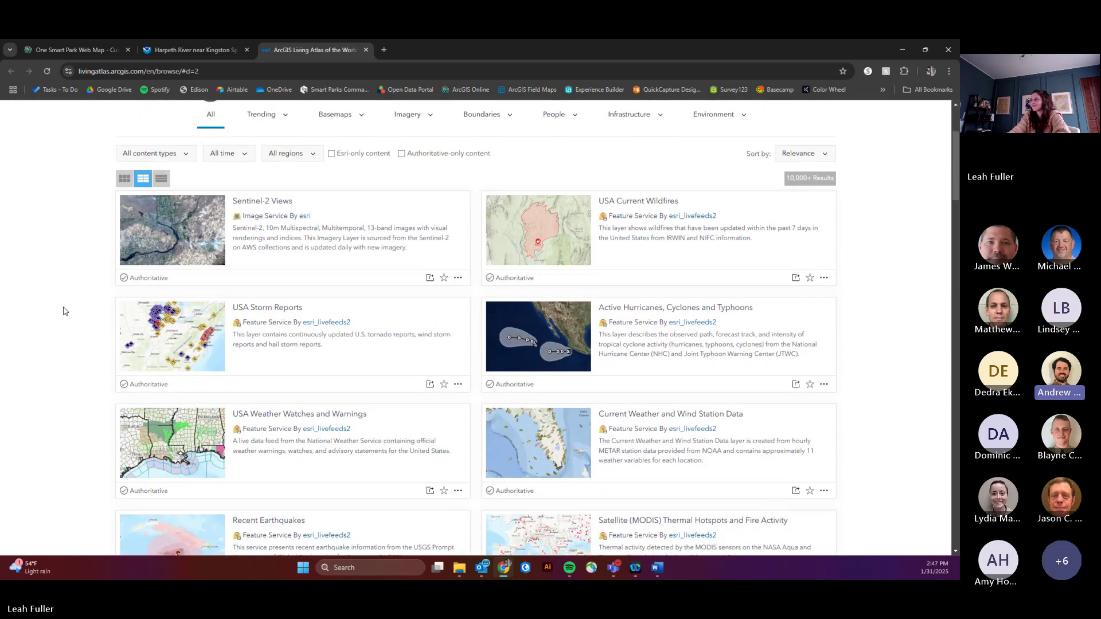
click(536, 251)
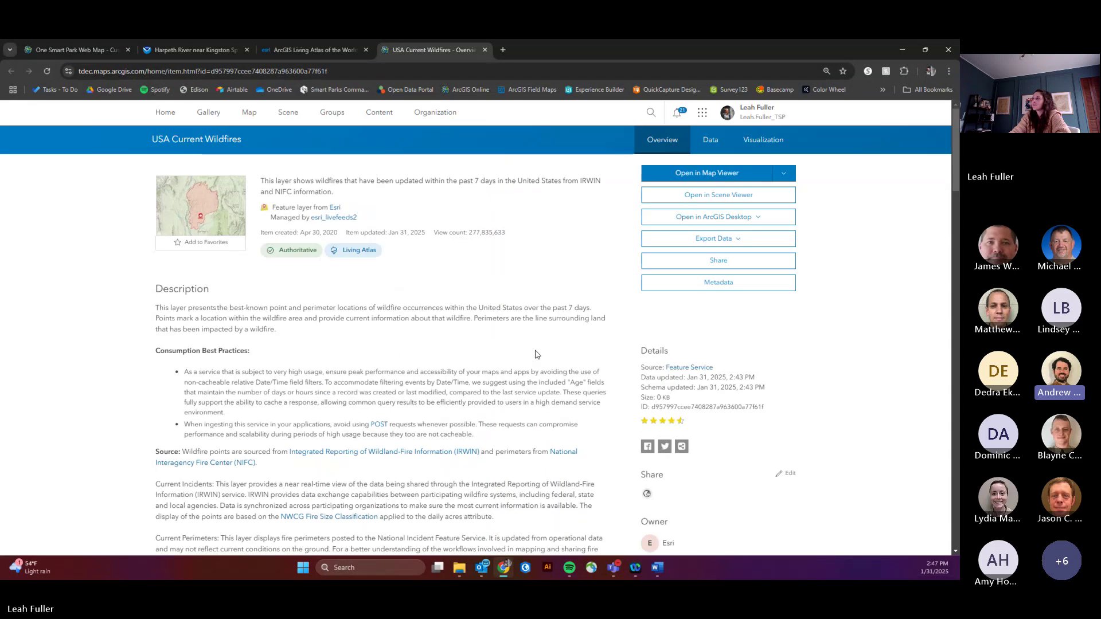
click(675, 175)
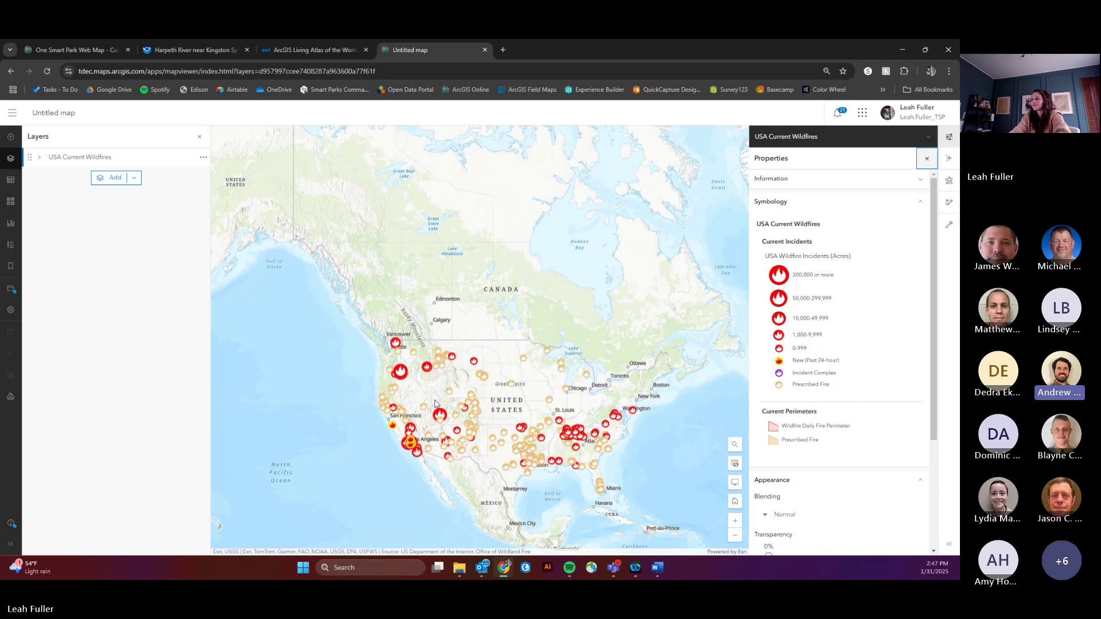
Step: Zoom to middle Tennessee and show one fire incident's popup details
scroll(586, 453, up, 5)
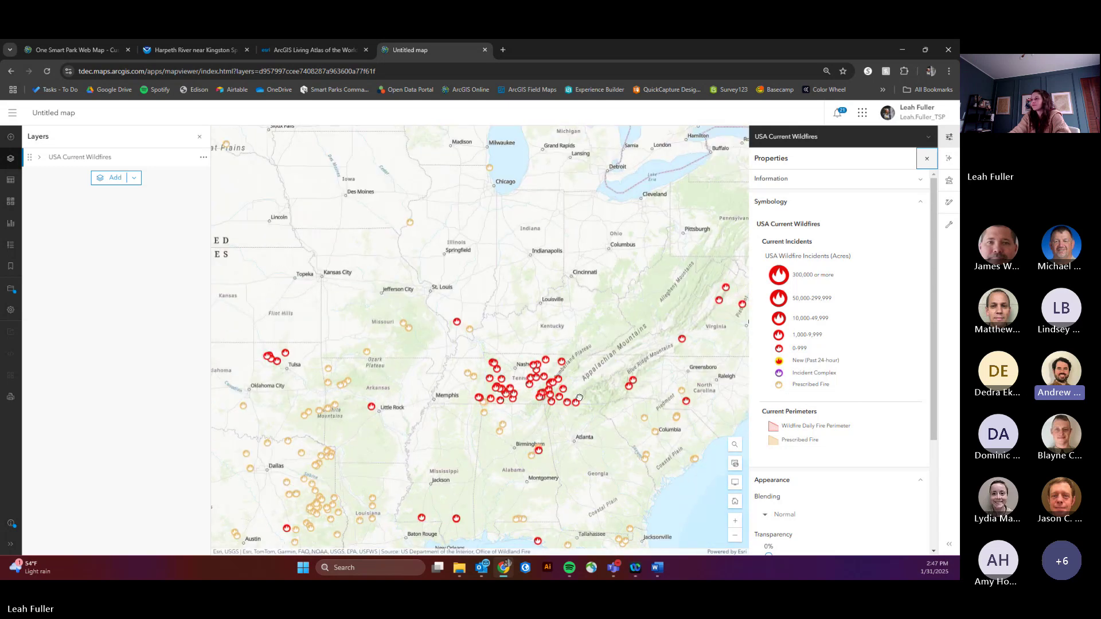
scroll(269, 363, up, 2)
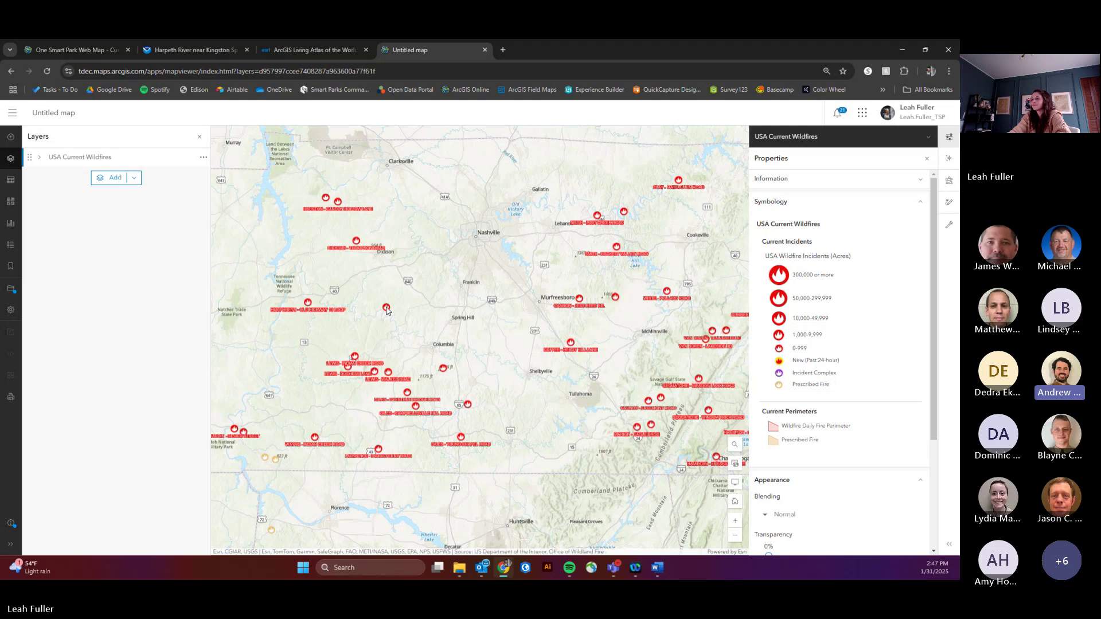
click(386, 309)
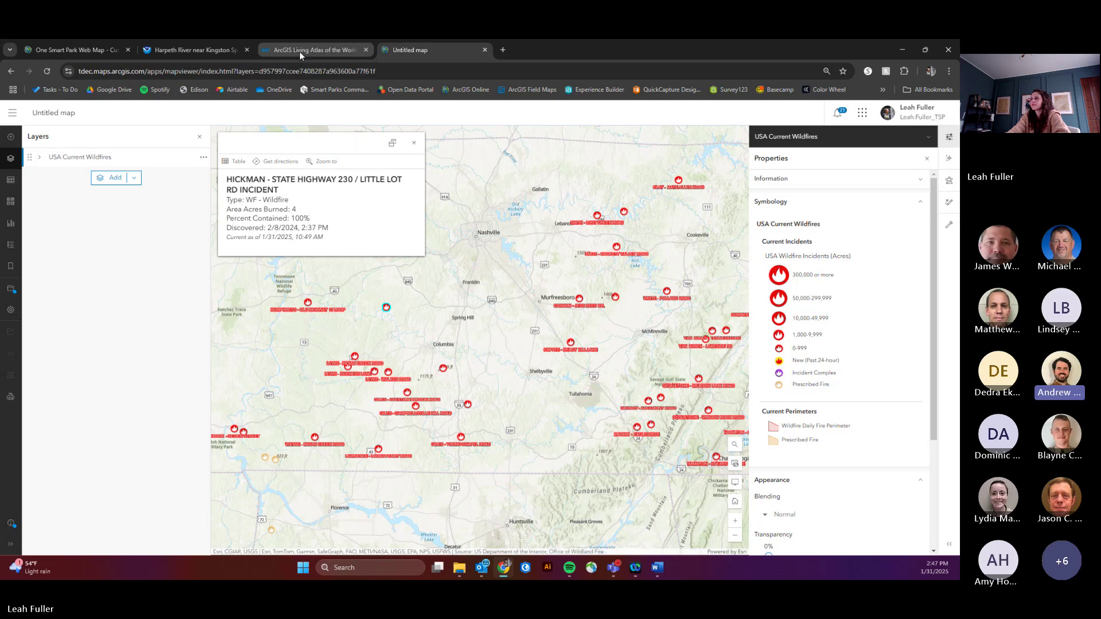
mouse_move(299, 52)
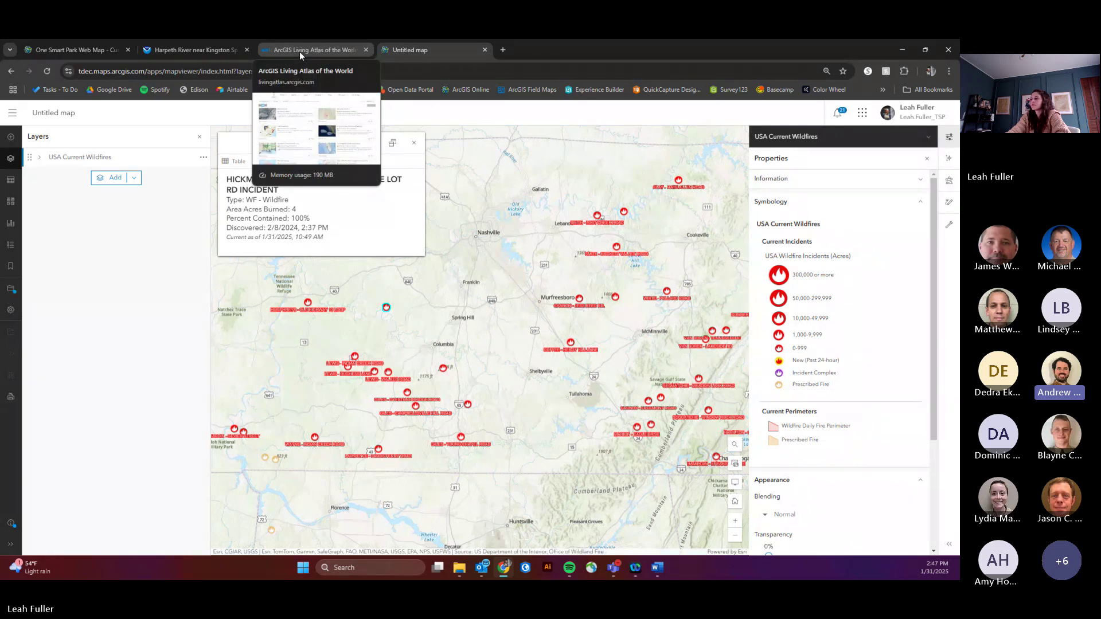
Step: Return to the top of the Living Atlas browse page and preview the People subcategories
click(299, 52)
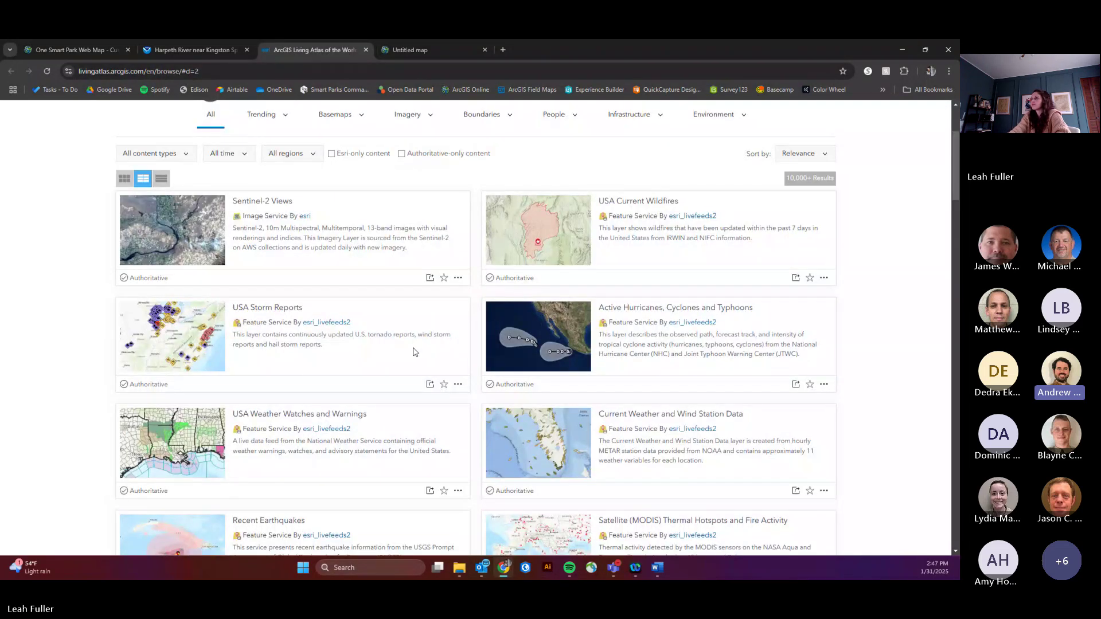
scroll(415, 352, up, 3)
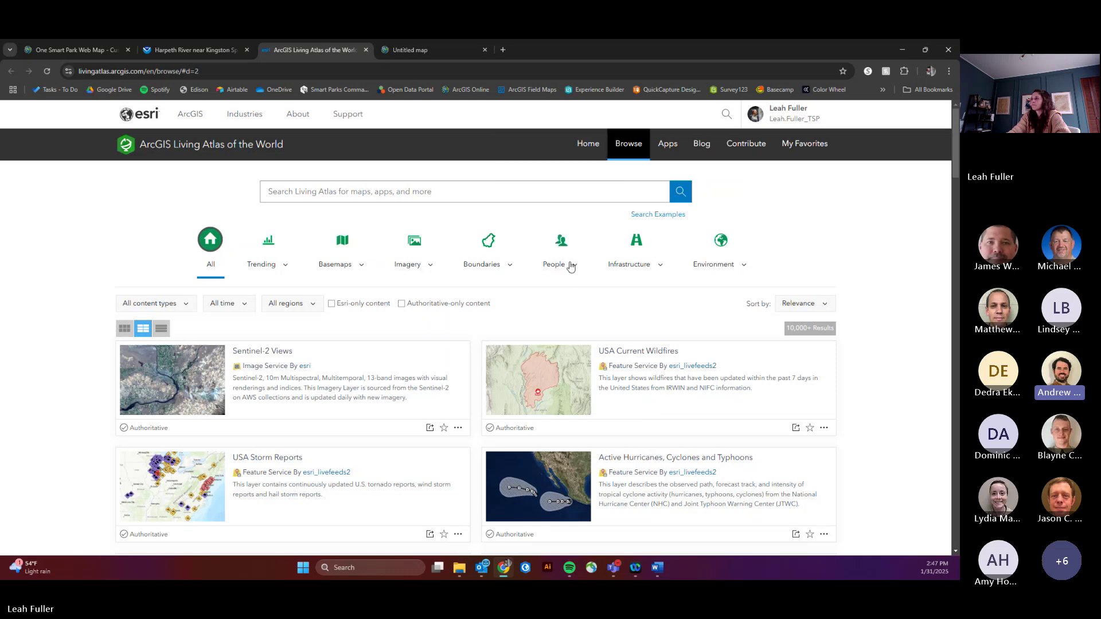
click(573, 270)
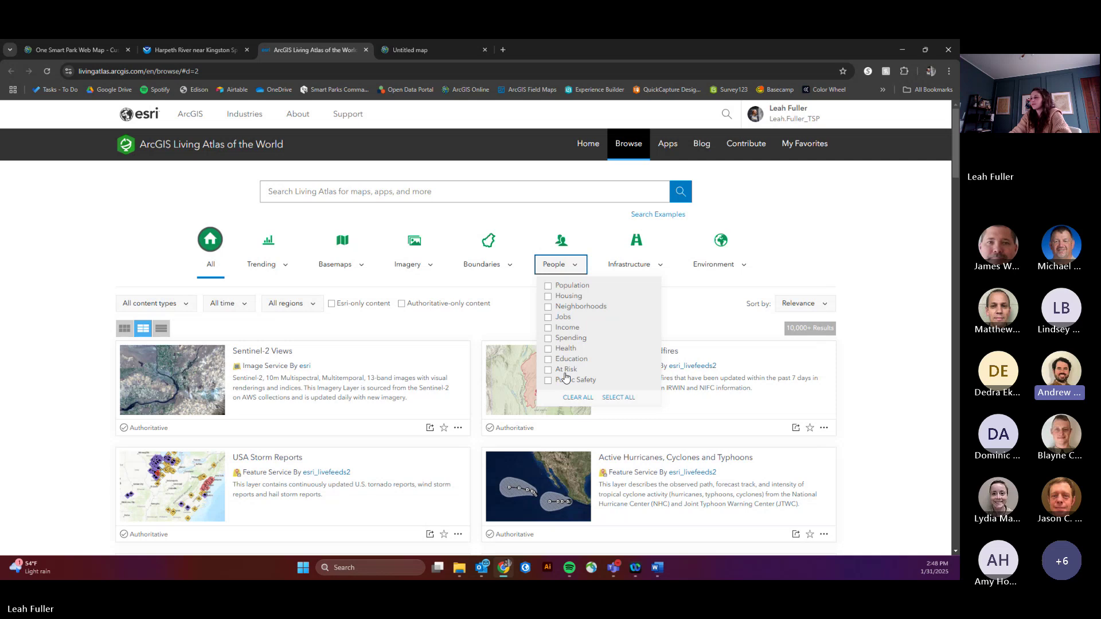
click(89, 275)
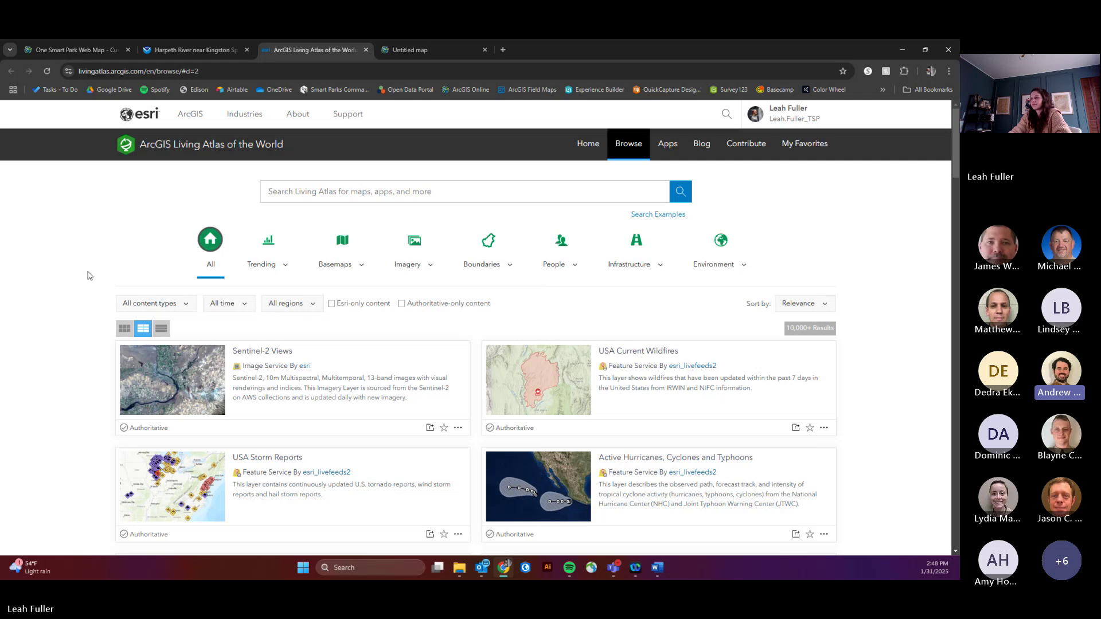
Step: In the park web map's Print panel, nudge the map down and choose the A3 Portrait layout
click(77, 49)
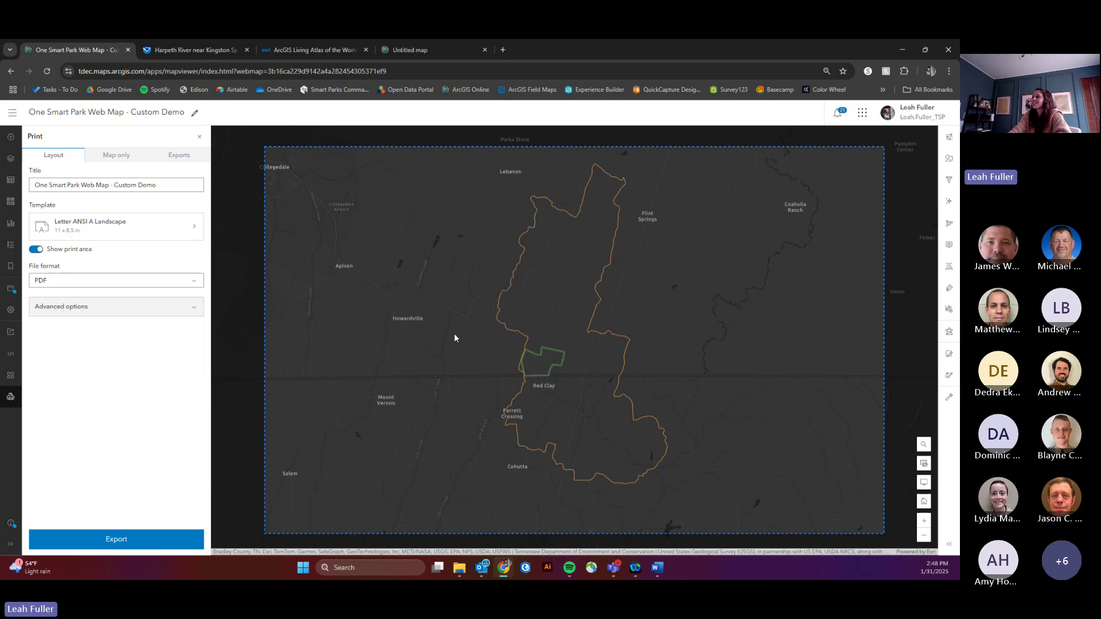
drag(544, 332, 545, 346)
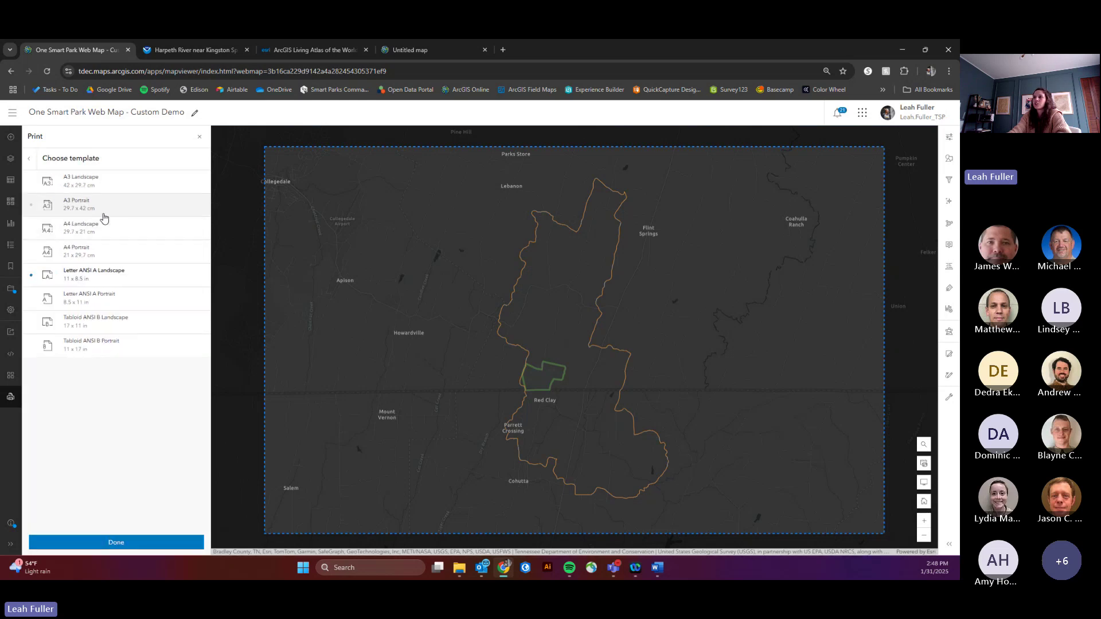
click(102, 215)
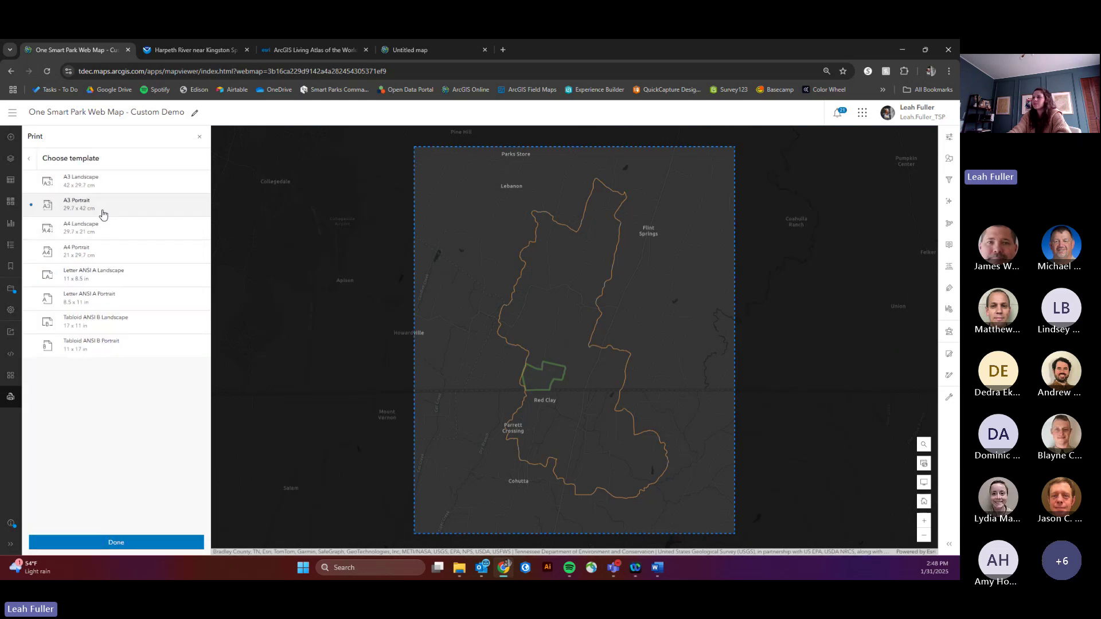
click(29, 158)
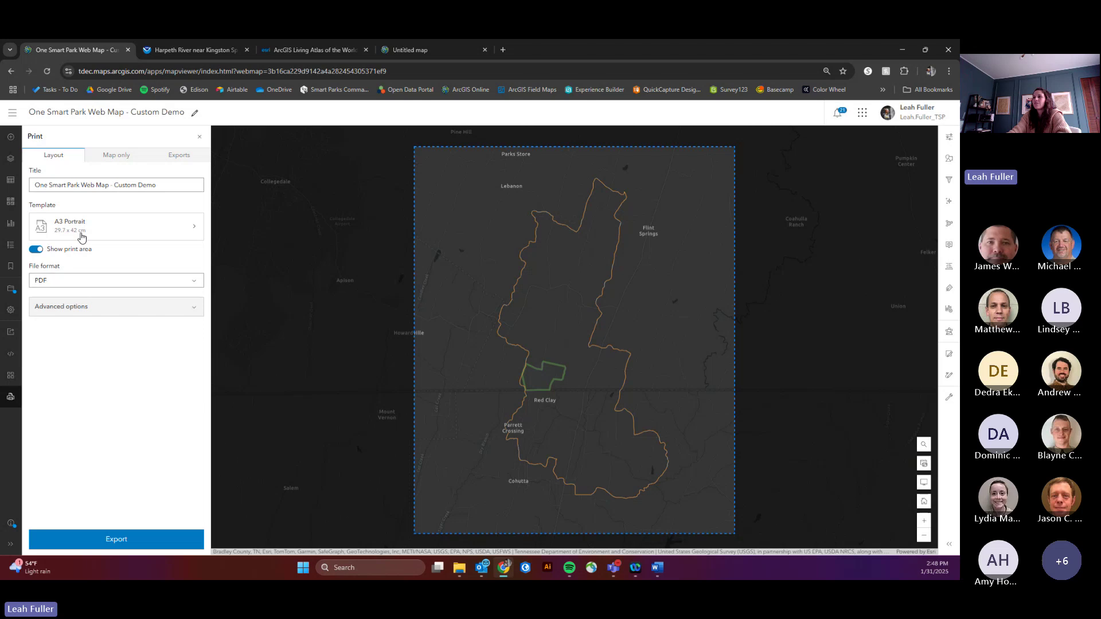
Step: Turn on Include legend and Include north arrow under Advanced options, then export the PDF
click(94, 307)
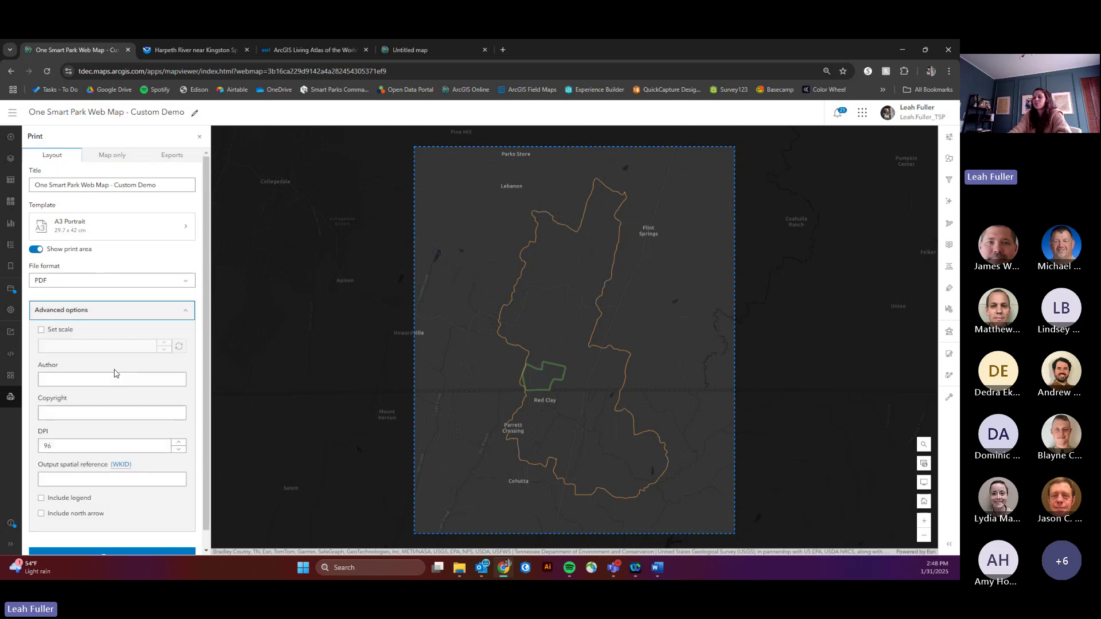
scroll(115, 373, down, 1)
click(41, 481)
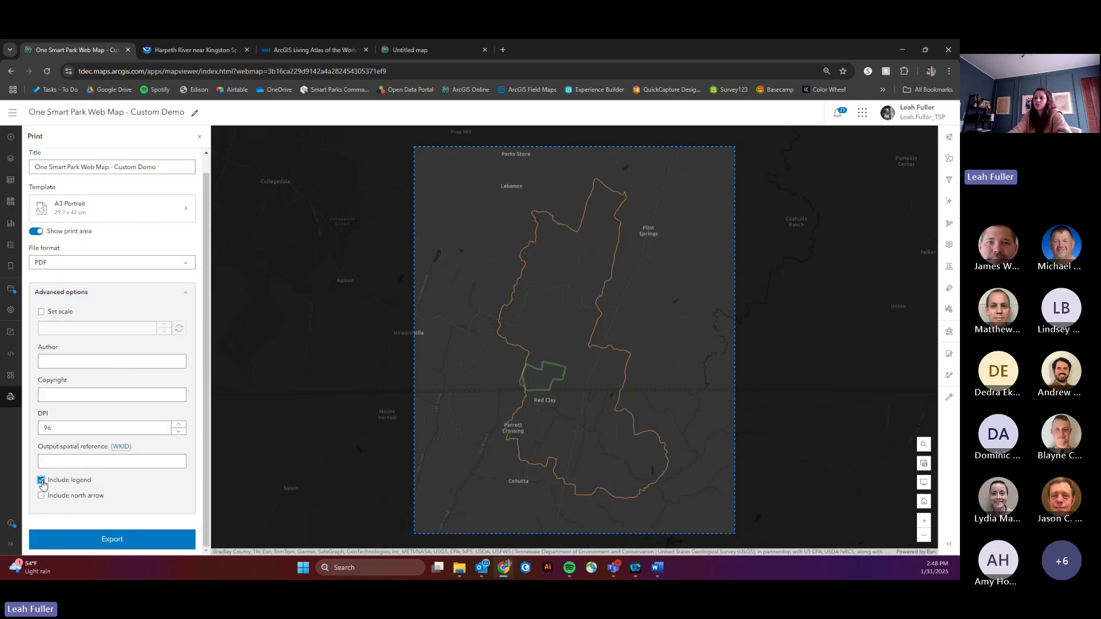
click(41, 495)
scroll(89, 485, up, 1)
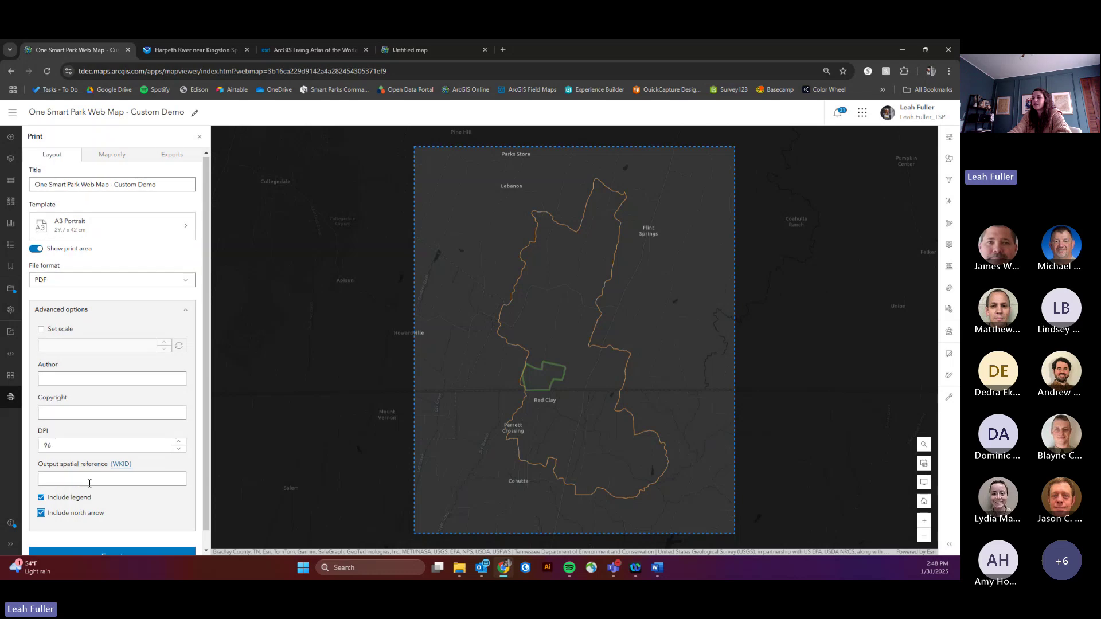
scroll(90, 483, down, 1)
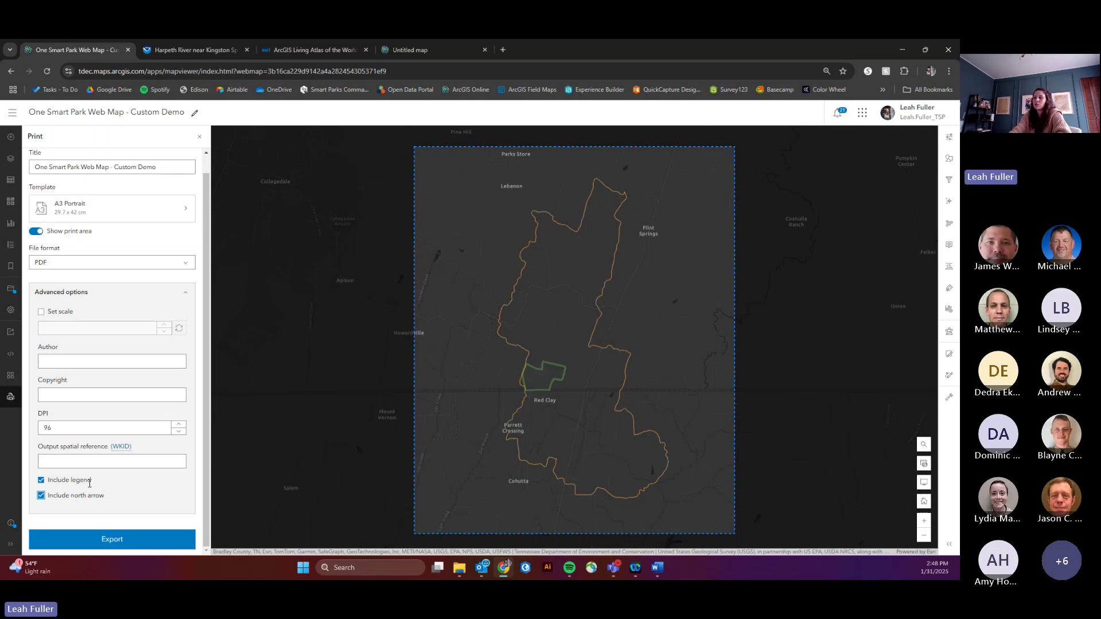
click(108, 540)
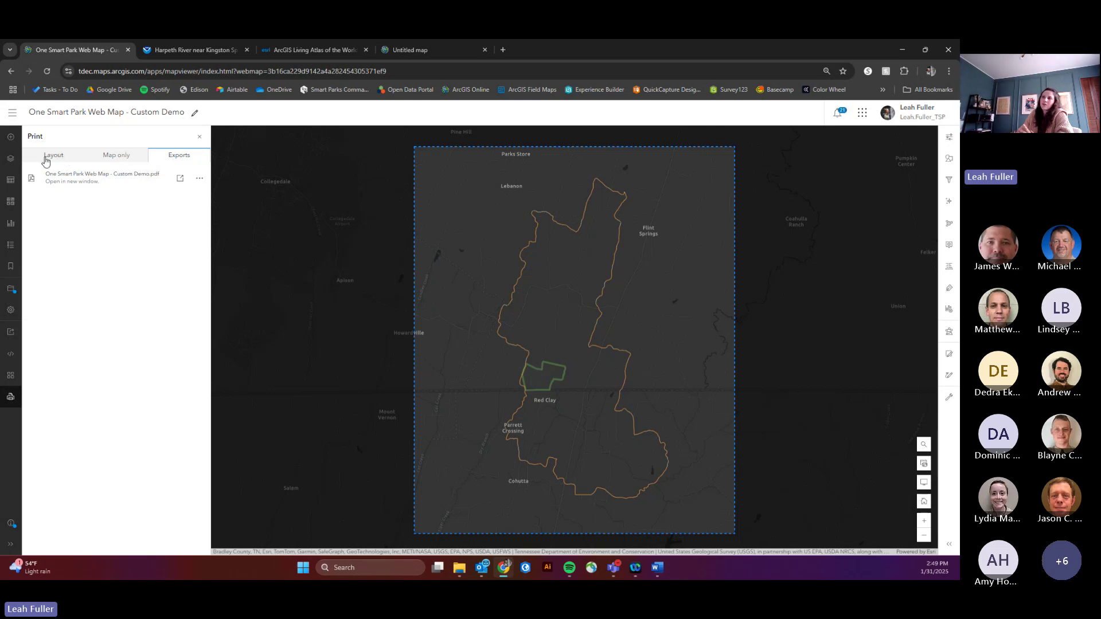
Step: Open the exported park map PDF and review its legend, including the '(View Only)' text
click(124, 179)
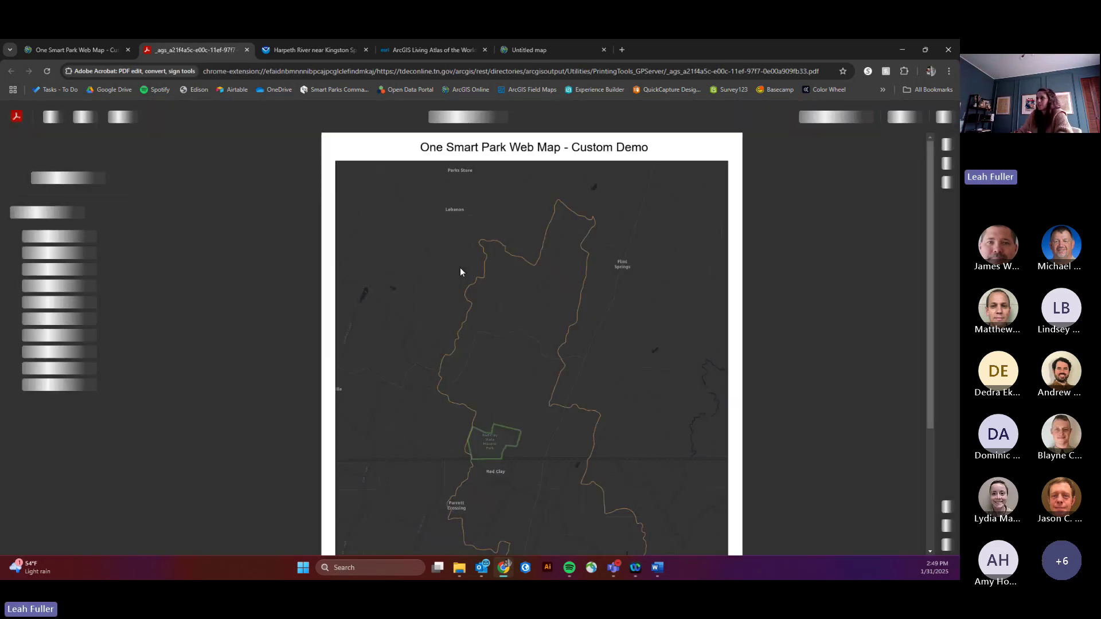
scroll(348, 278, down, 2)
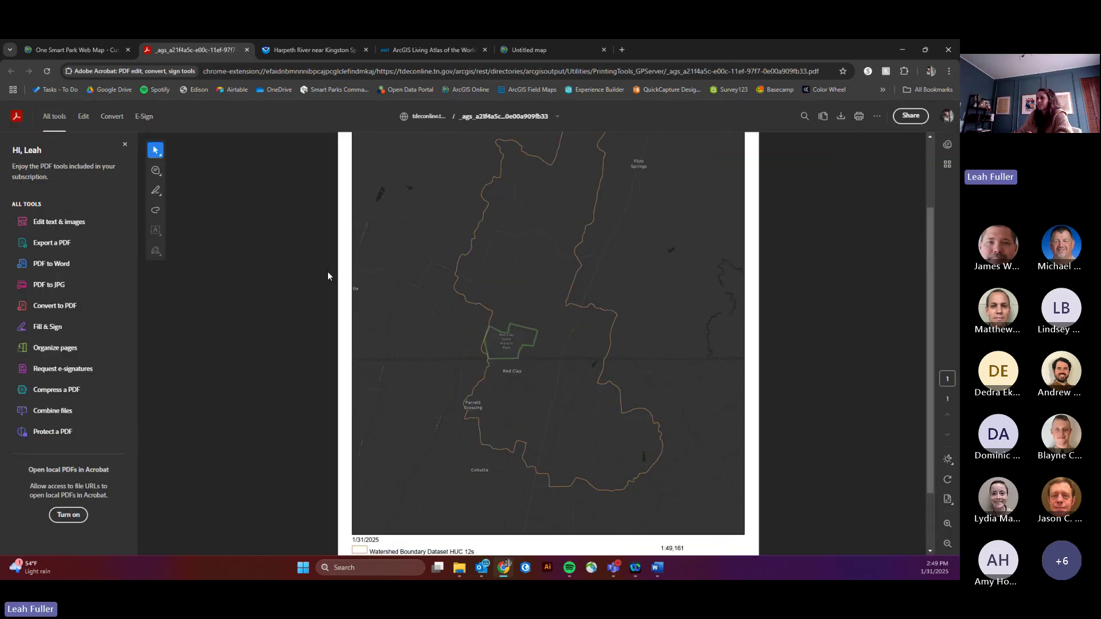
scroll(328, 273, down, 1)
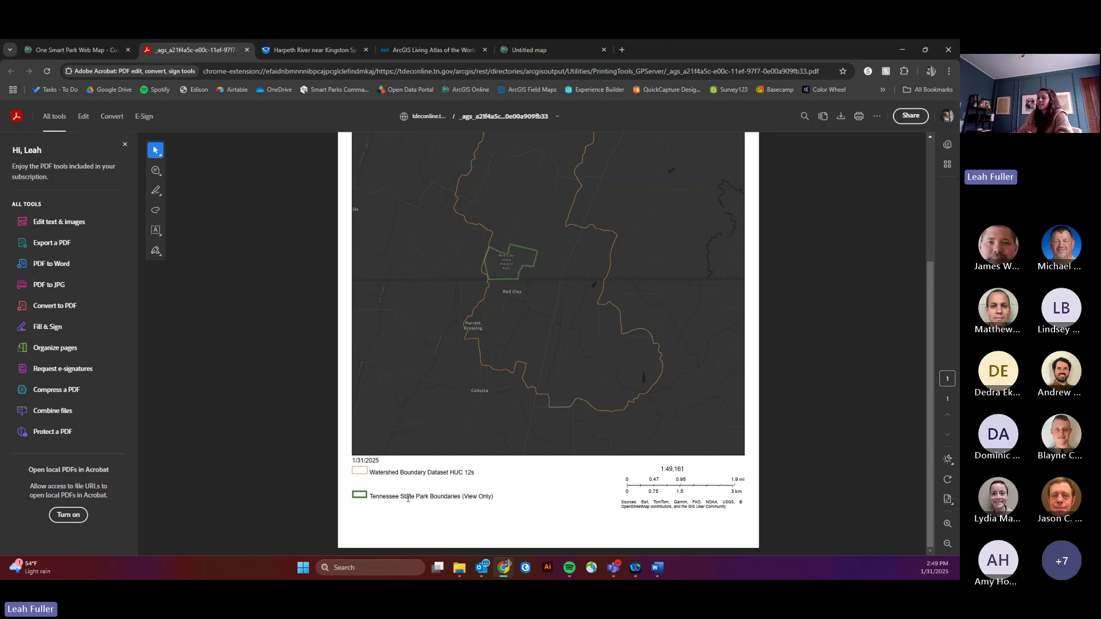
drag(495, 496, 463, 498)
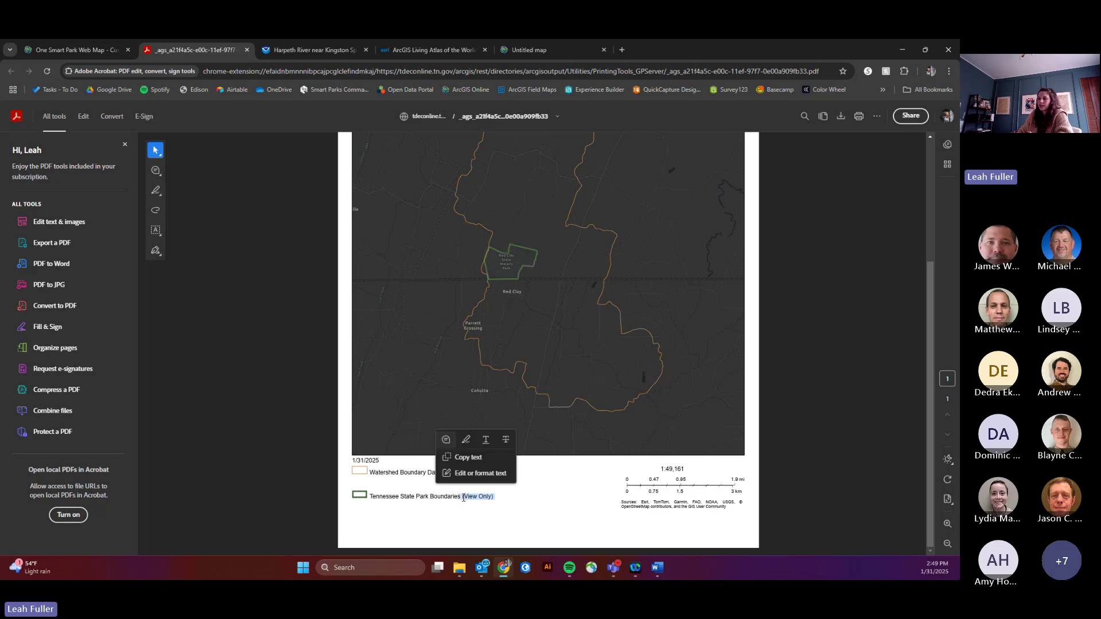
click(493, 498)
scroll(510, 504, up, 3)
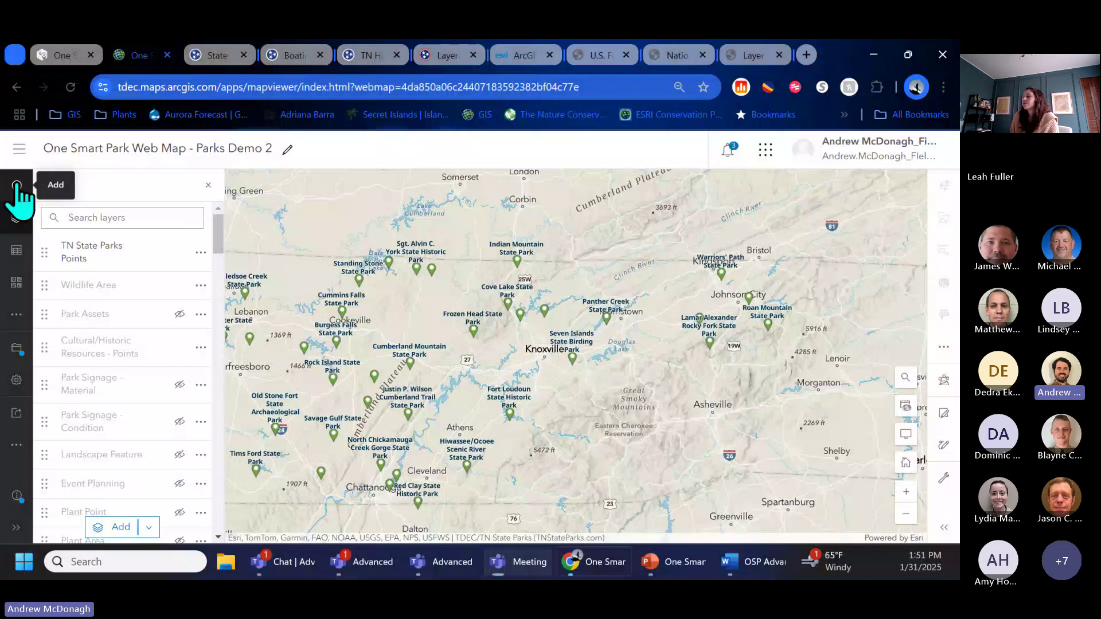
Step: Browse layers, trying the My organization source and sort options before returning to My content
click(17, 185)
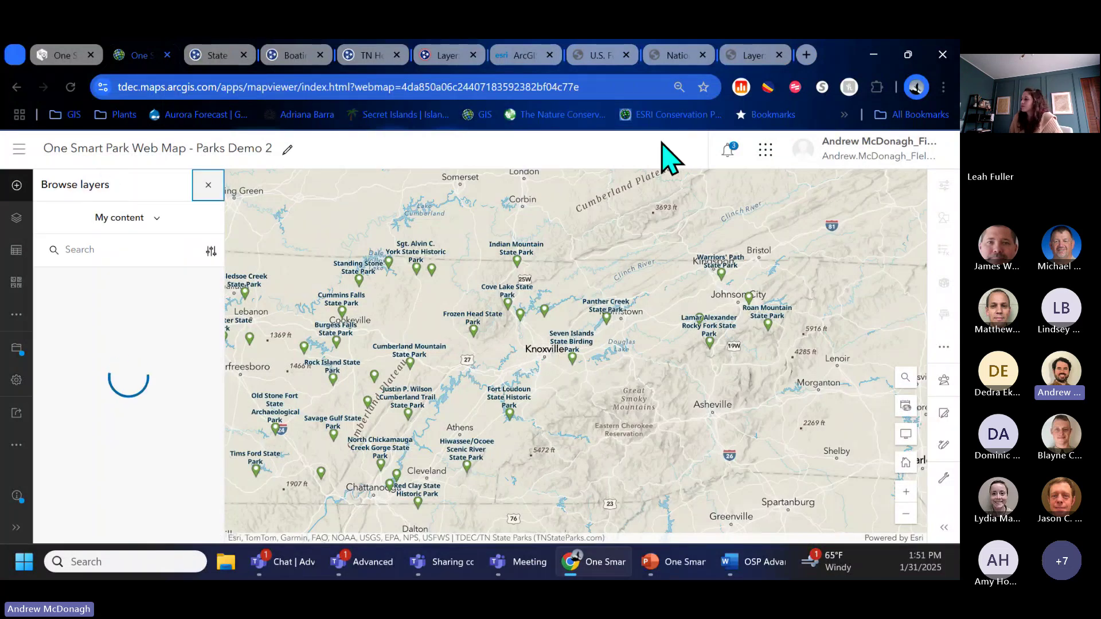
click(154, 226)
click(158, 318)
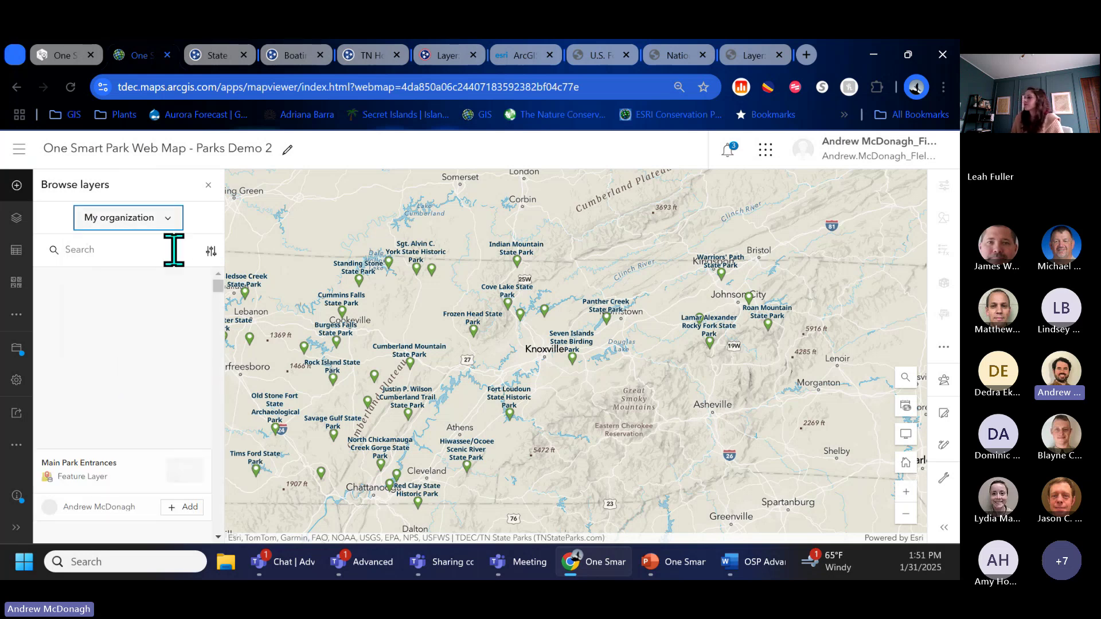
click(211, 251)
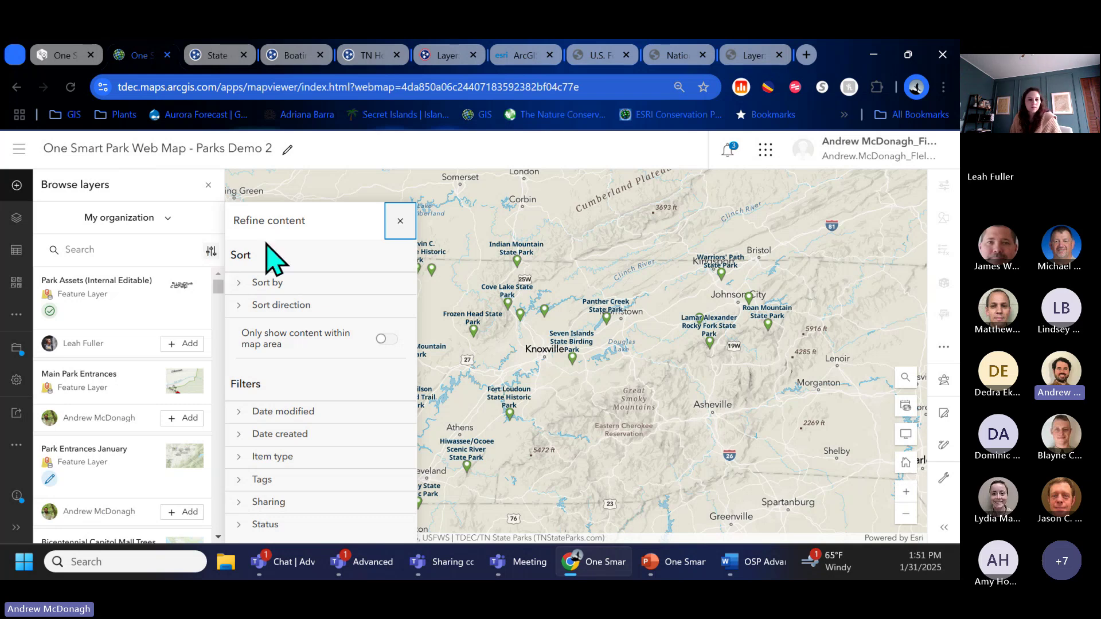
click(411, 219)
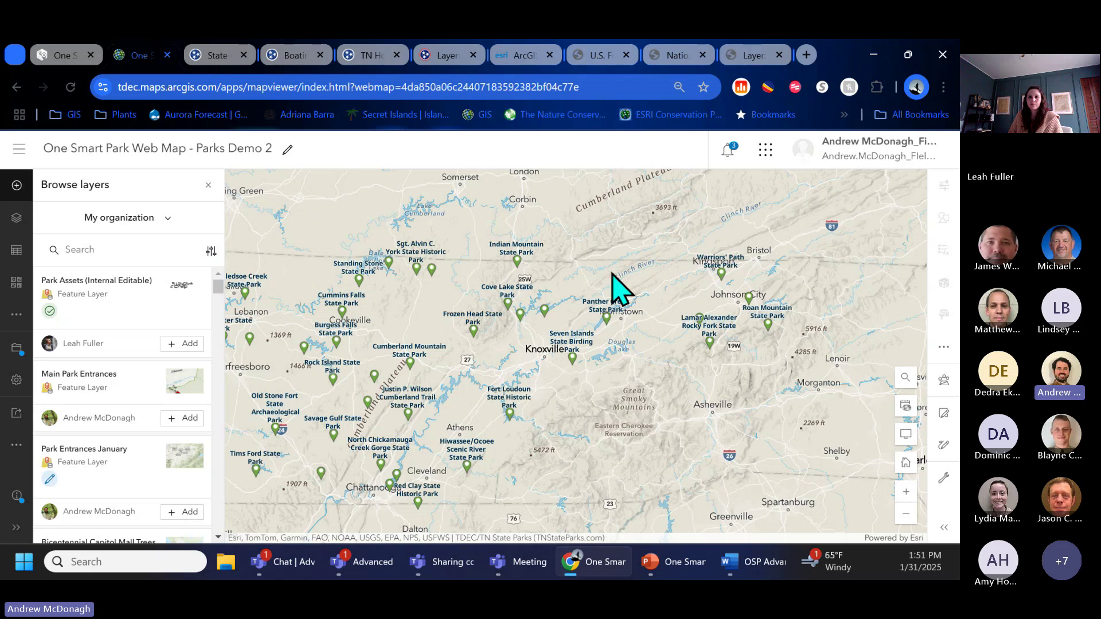
click(172, 225)
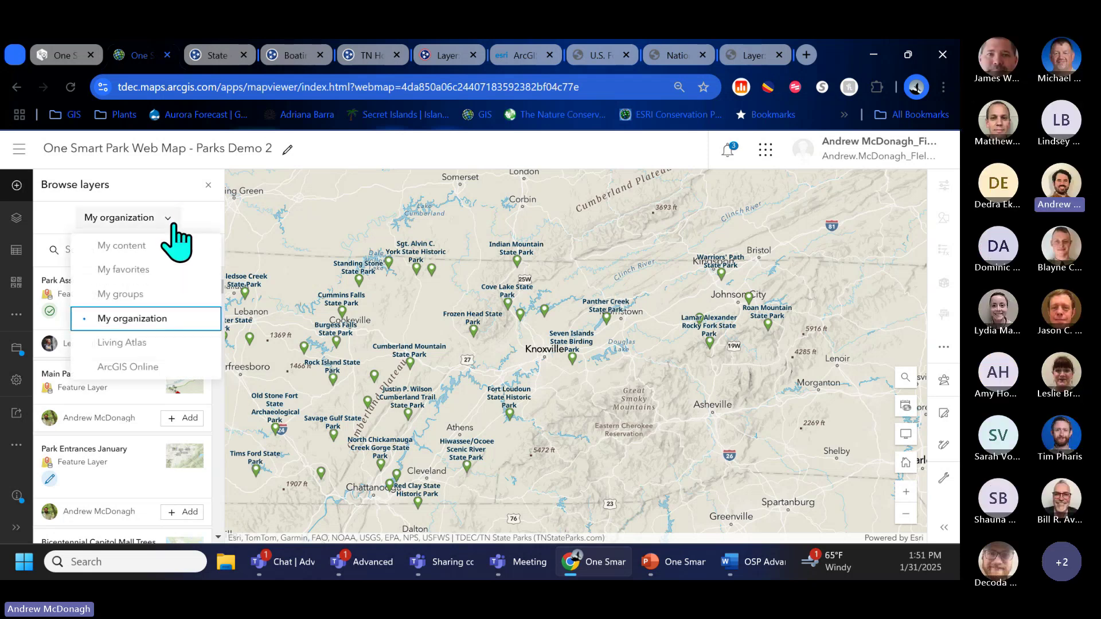
click(178, 245)
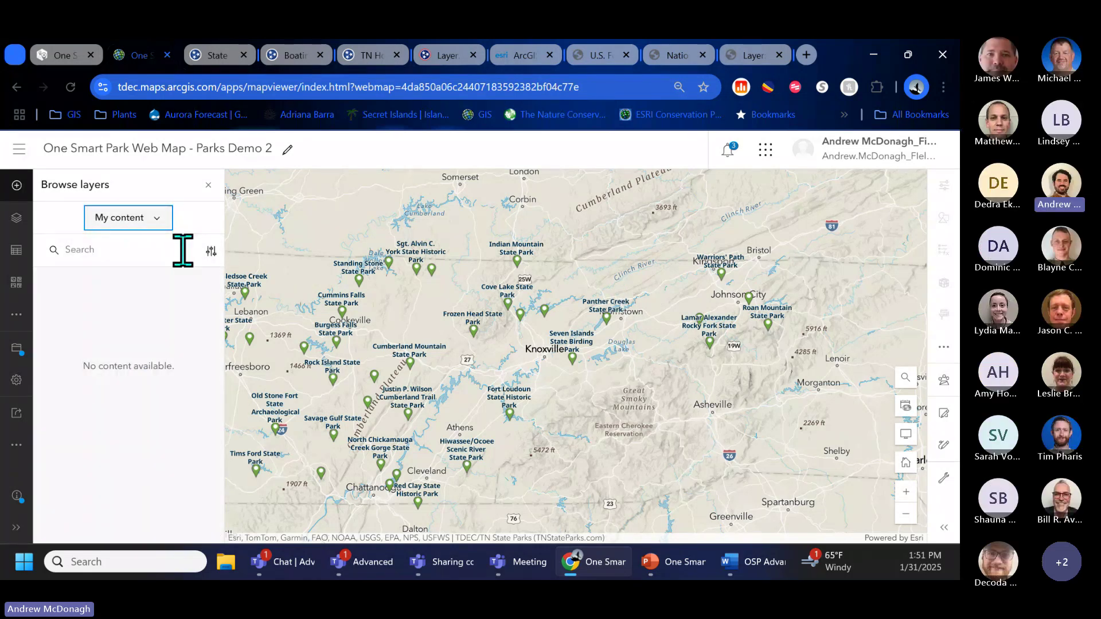
Step: Switch to My organization layers, search 'survey123', then clear the search
click(183, 251)
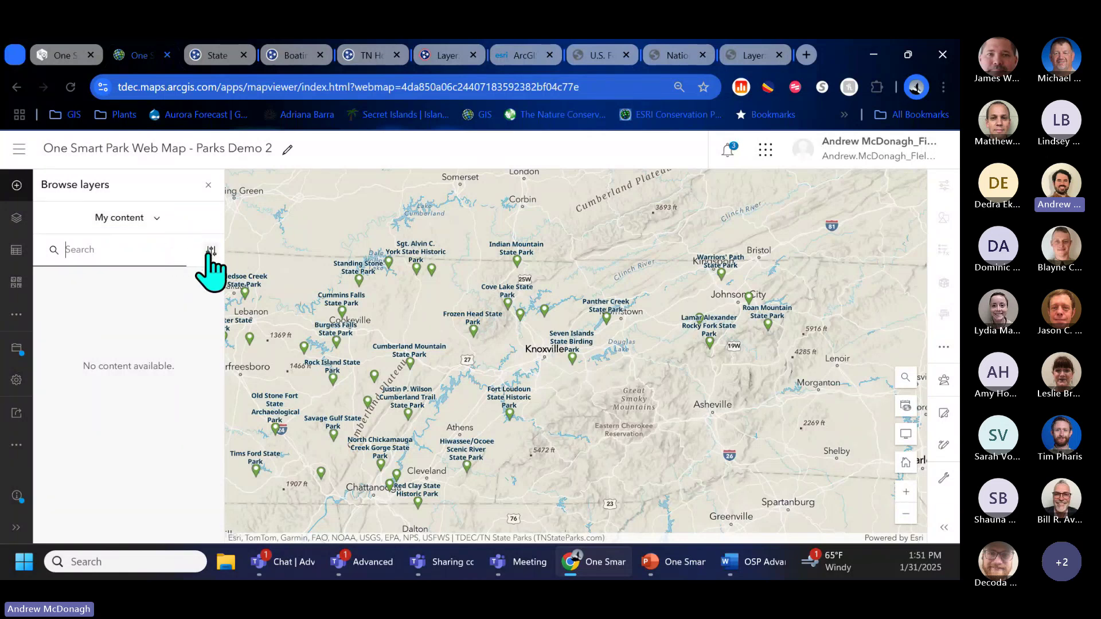
click(155, 218)
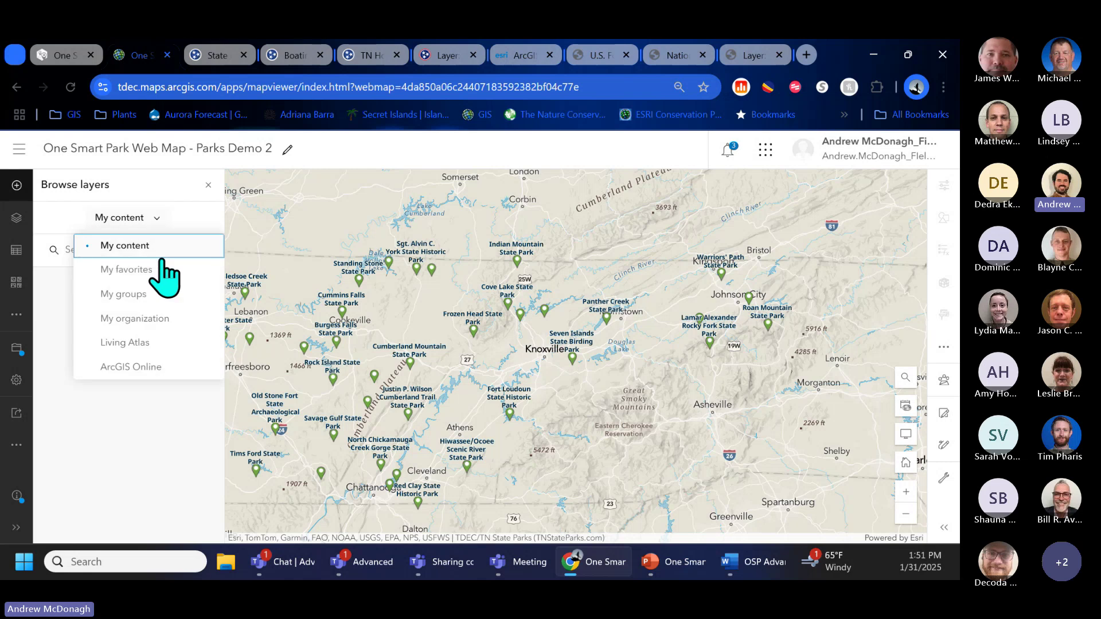
click(150, 317)
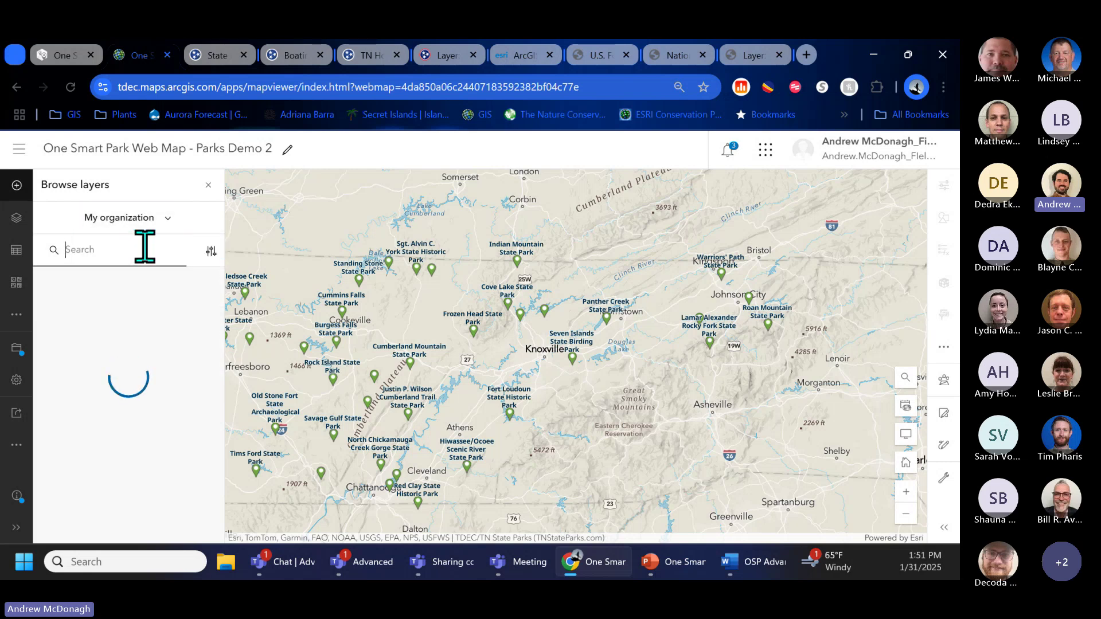
text(survey123)
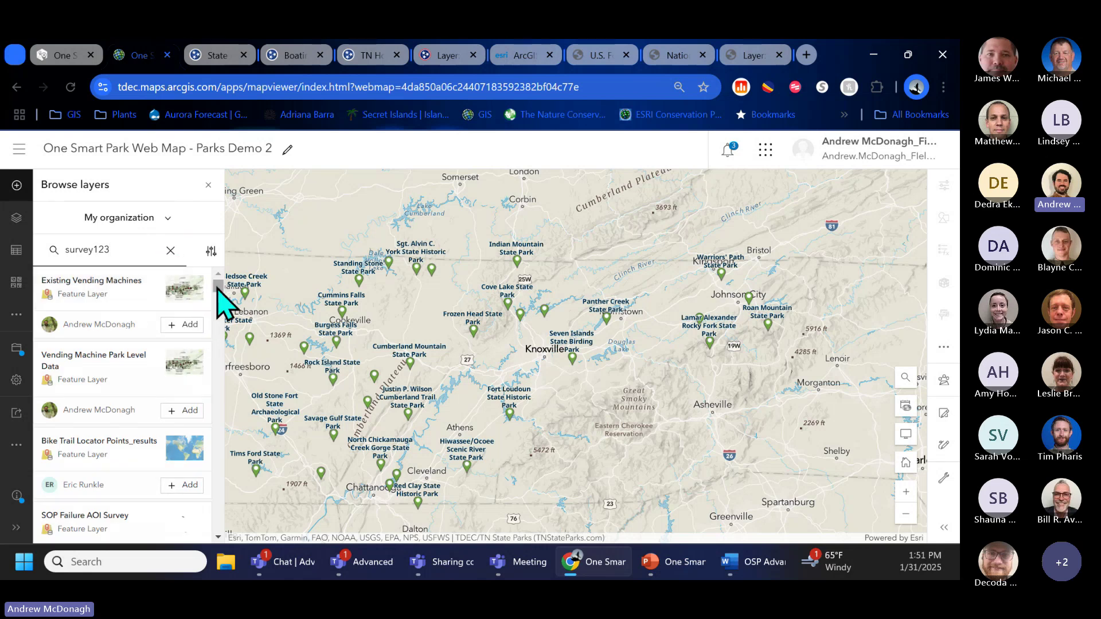
drag(218, 289, 218, 300)
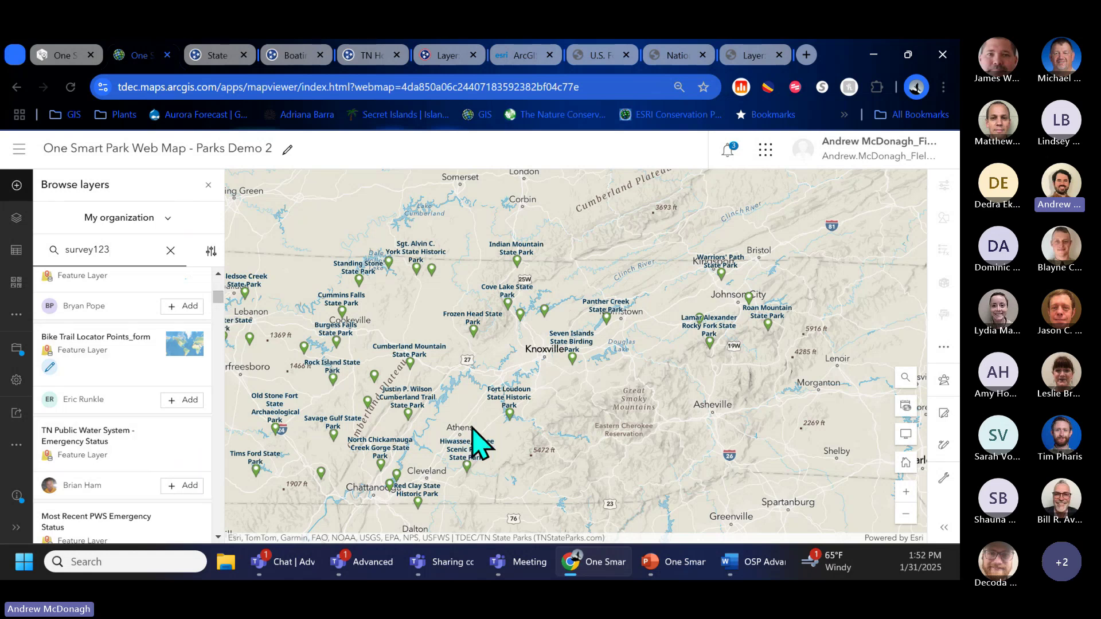
click(170, 250)
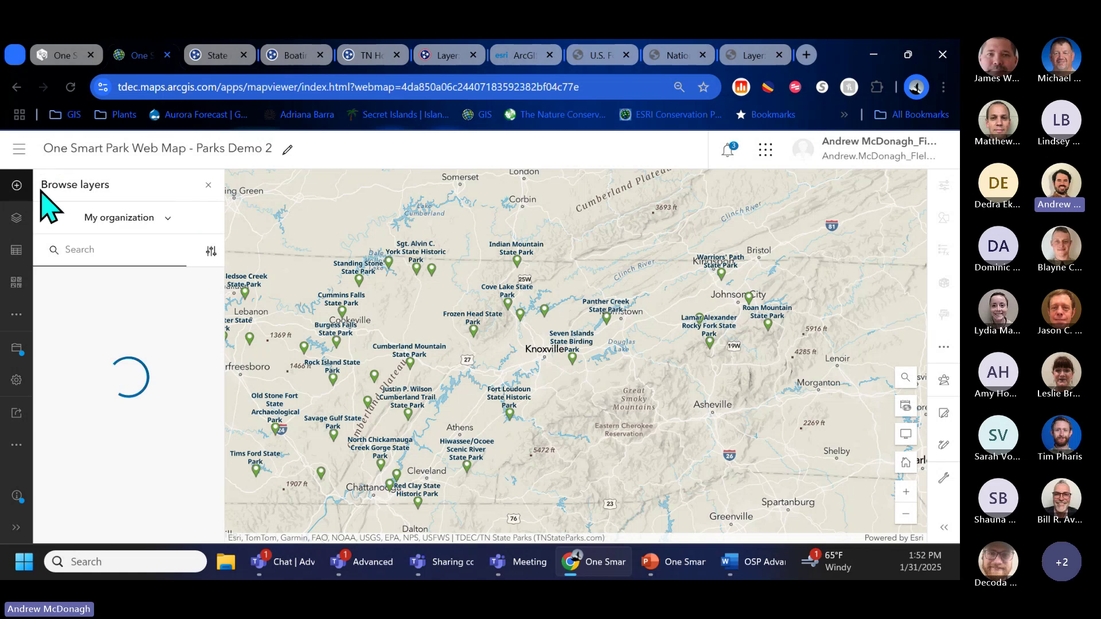
Step: Open the Add layer from URL form, then go to the TN Geospatial Data search page
click(19, 188)
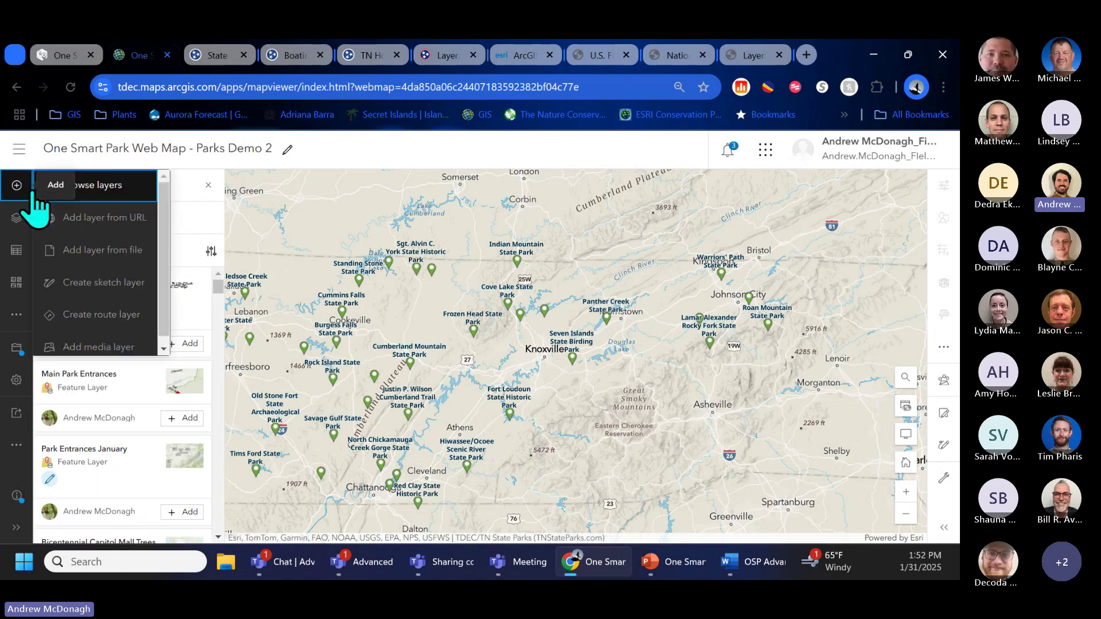
click(76, 218)
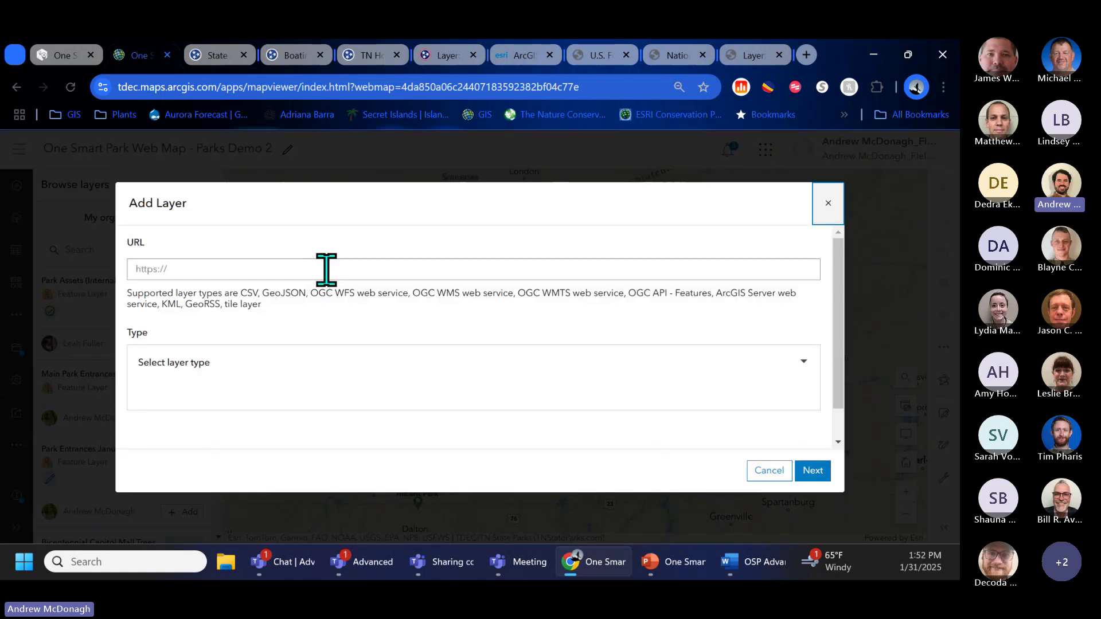
click(327, 270)
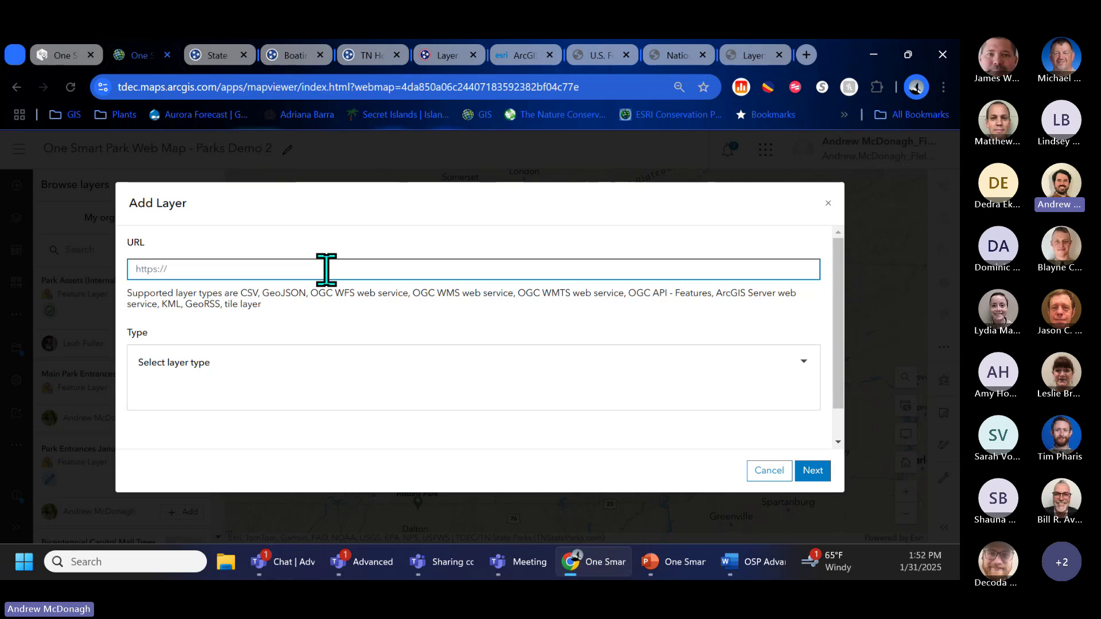
click(220, 57)
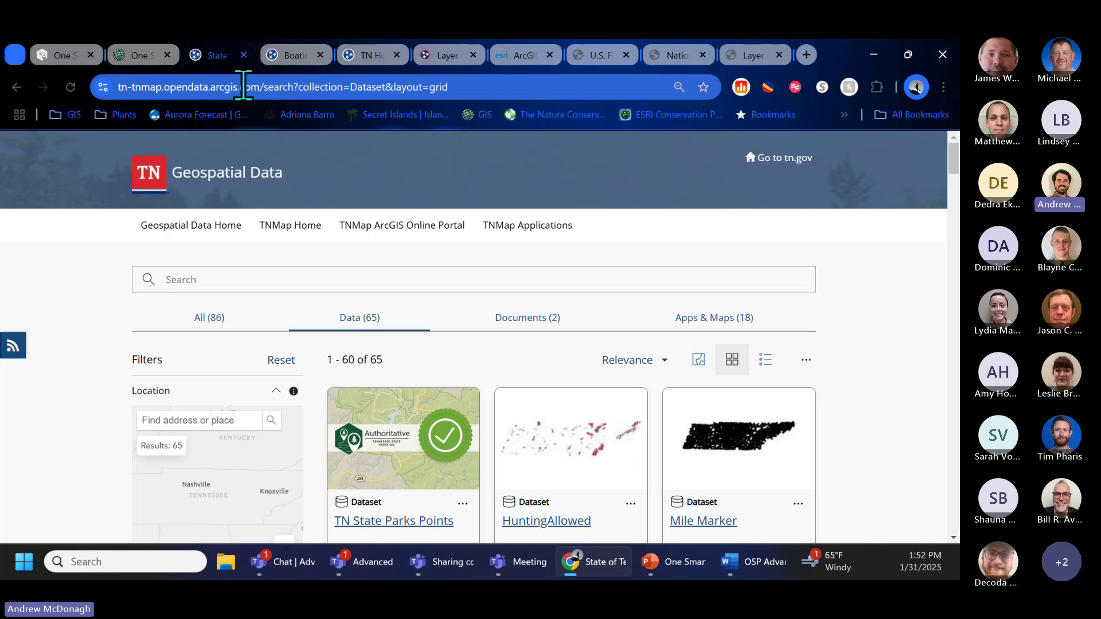
Step: Find and open the BoatingAccessCategoriesMarch2017 dataset page on TN Geospatial Data
click(244, 86)
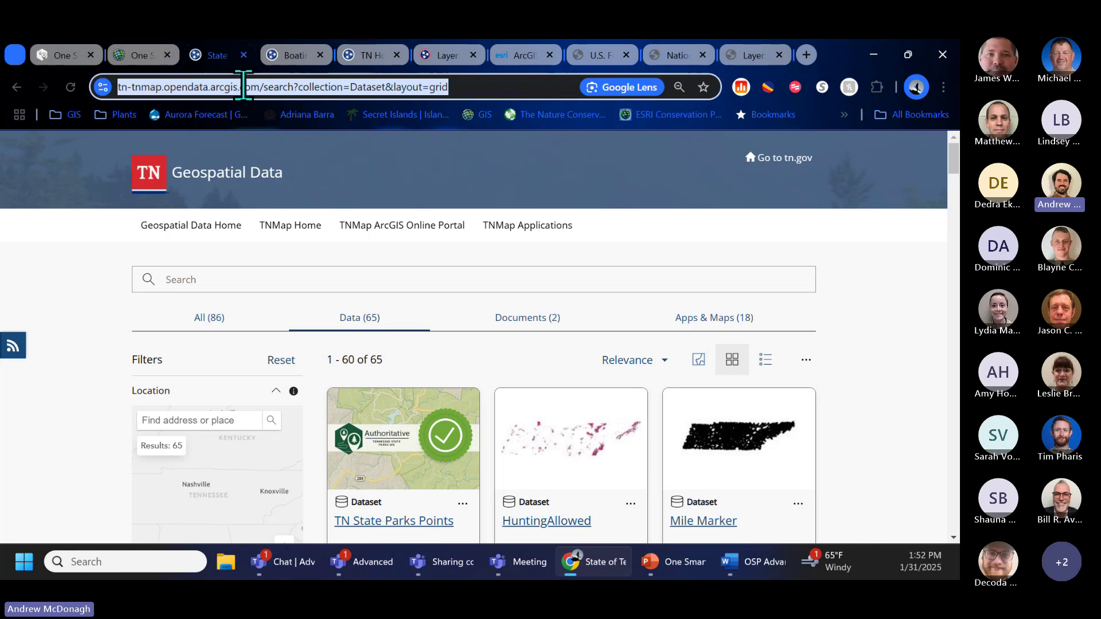
key(alt+Tab)
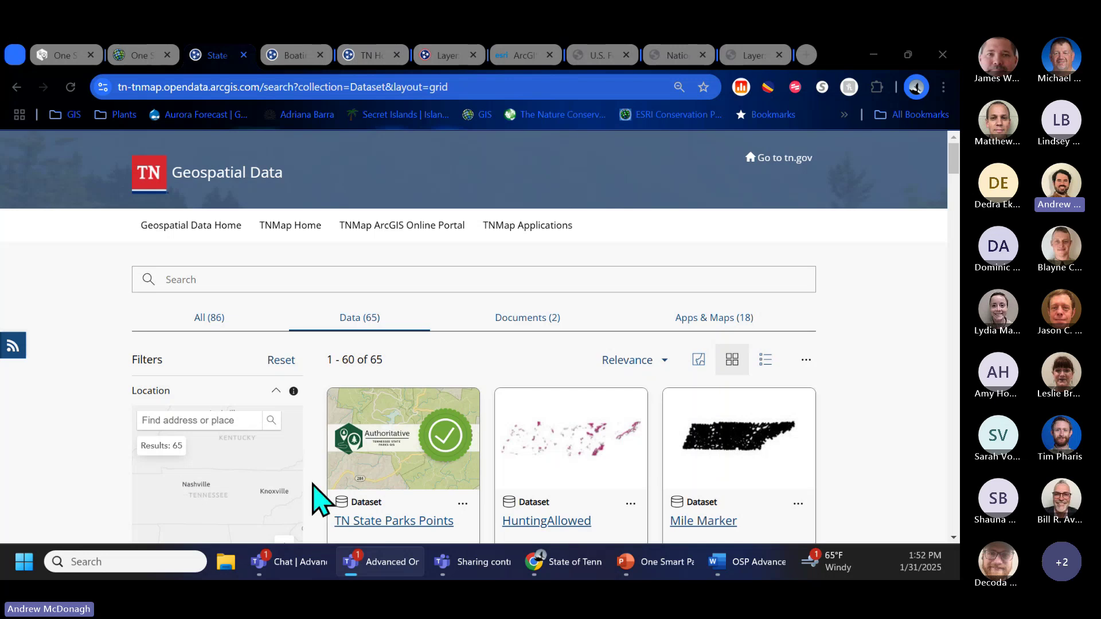
scroll(81, 465, down, 3)
scroll(86, 476, down, 3)
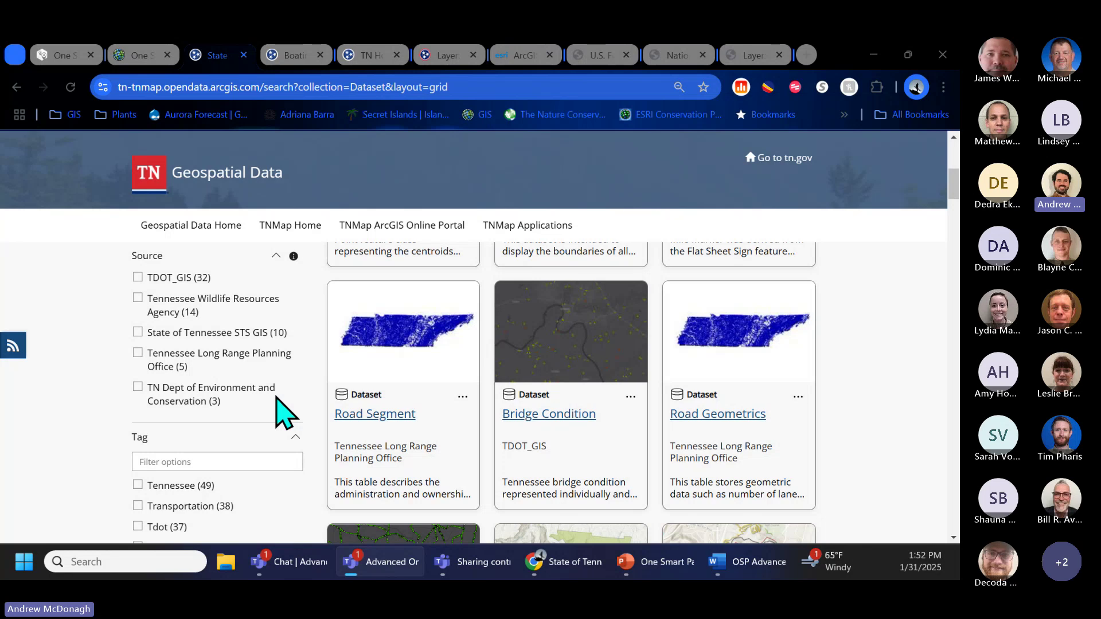
scroll(284, 412, up, 6)
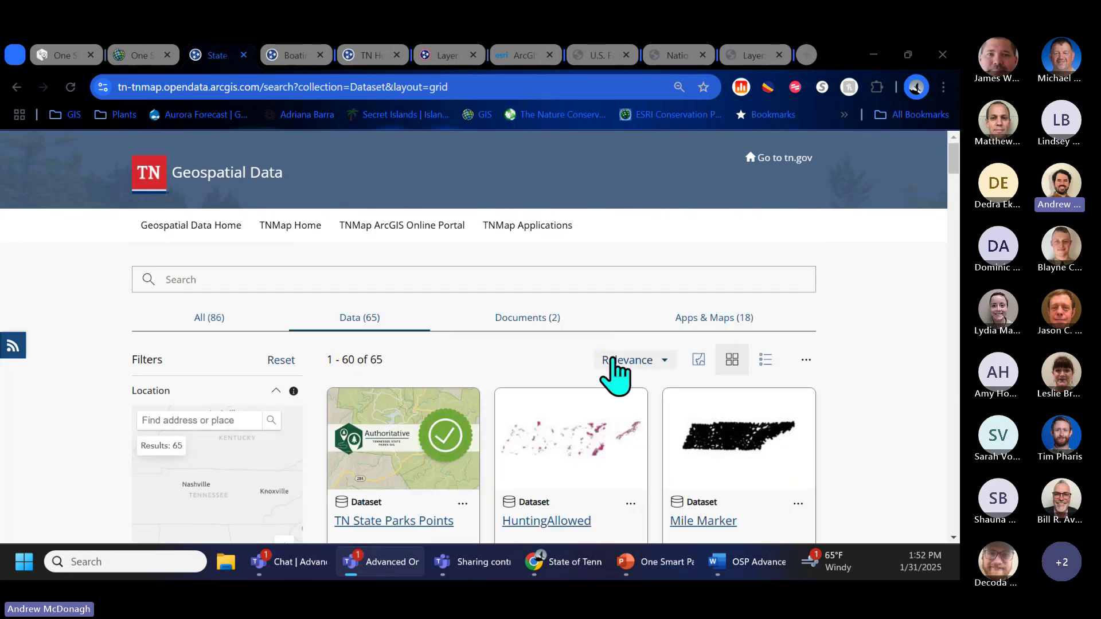
scroll(827, 328, down, 3)
scroll(835, 344, down, 3)
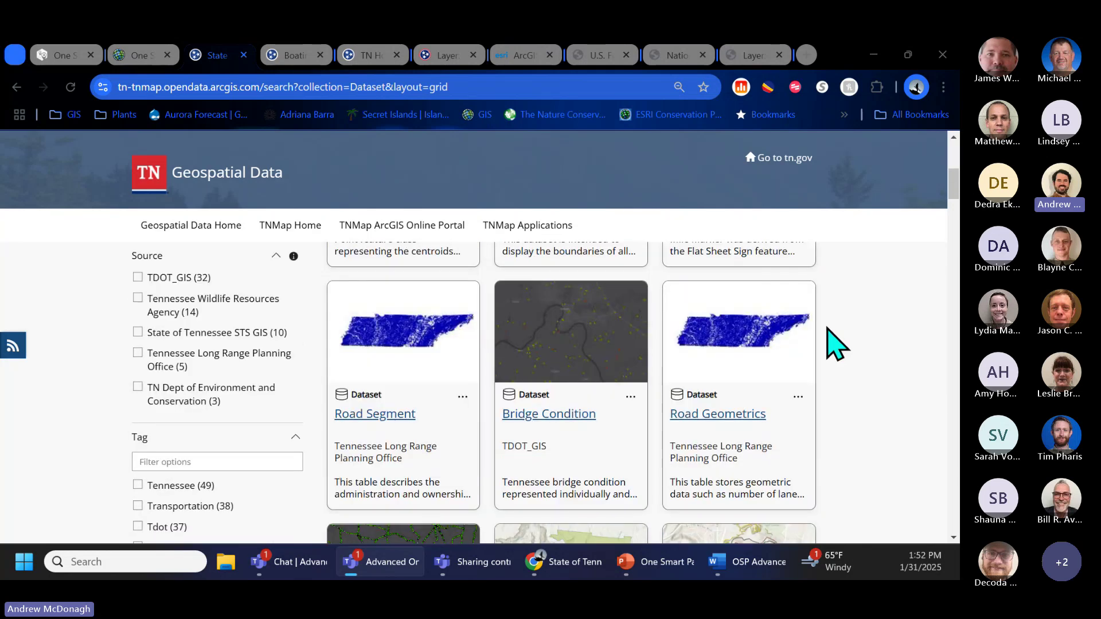
scroll(834, 344, down, 8)
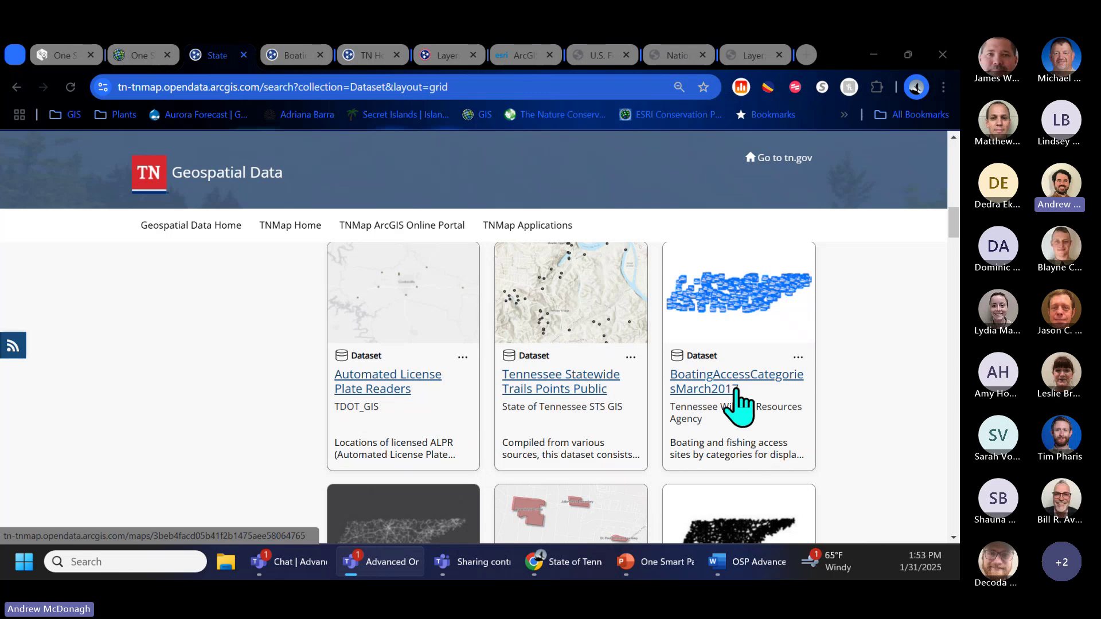
click(304, 54)
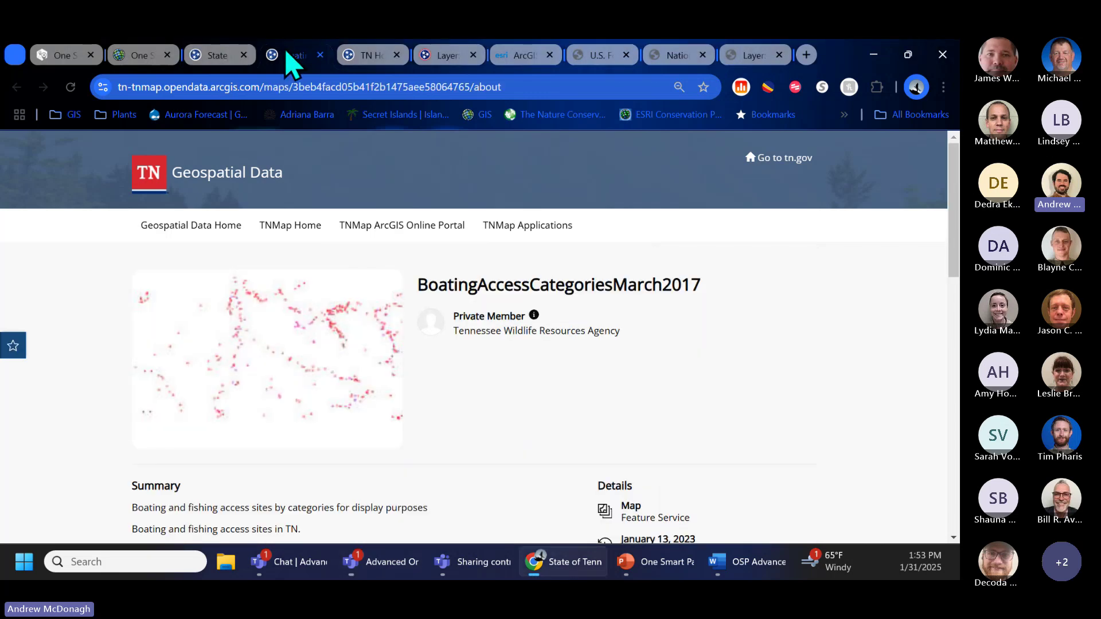
Step: Open the FishingAccess layer's data source and copy its REST service URL
scroll(322, 344, down, 3)
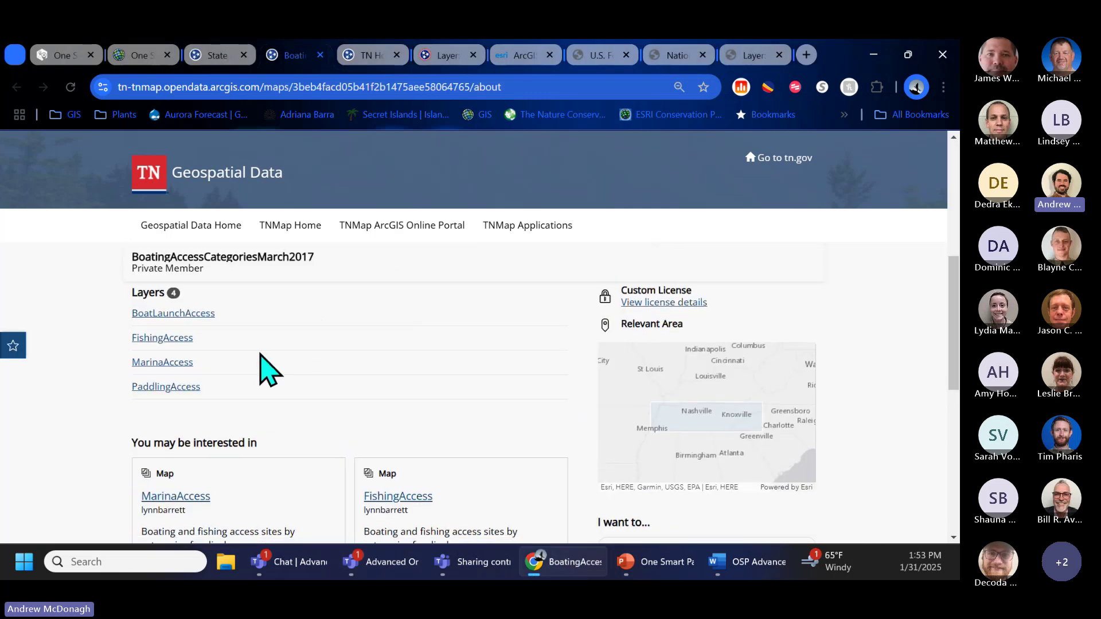
middle_click(168, 339)
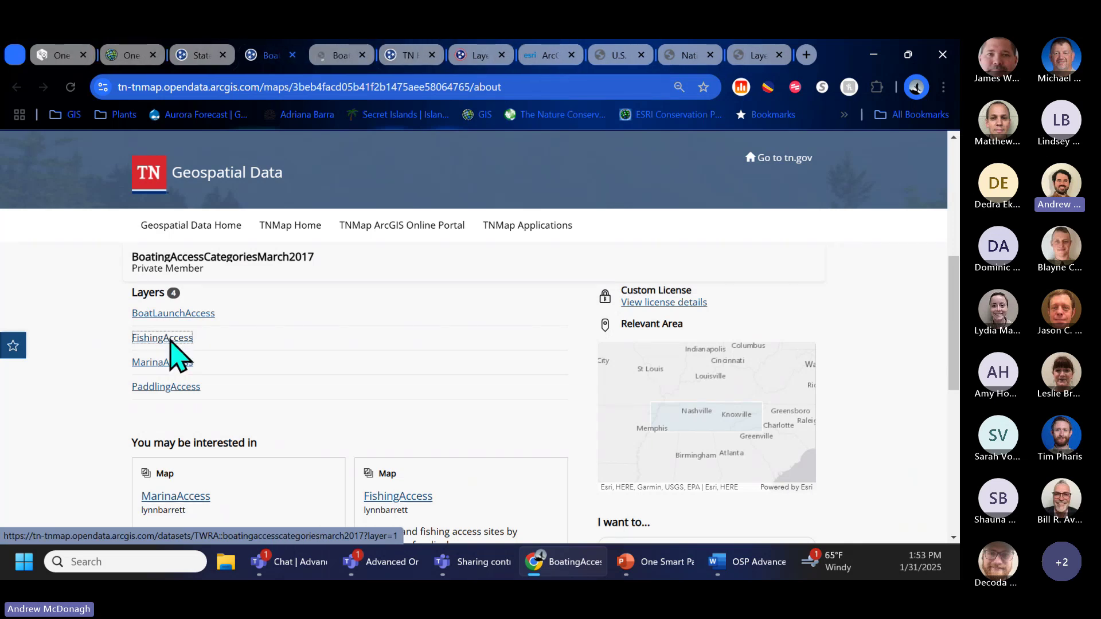
click(327, 53)
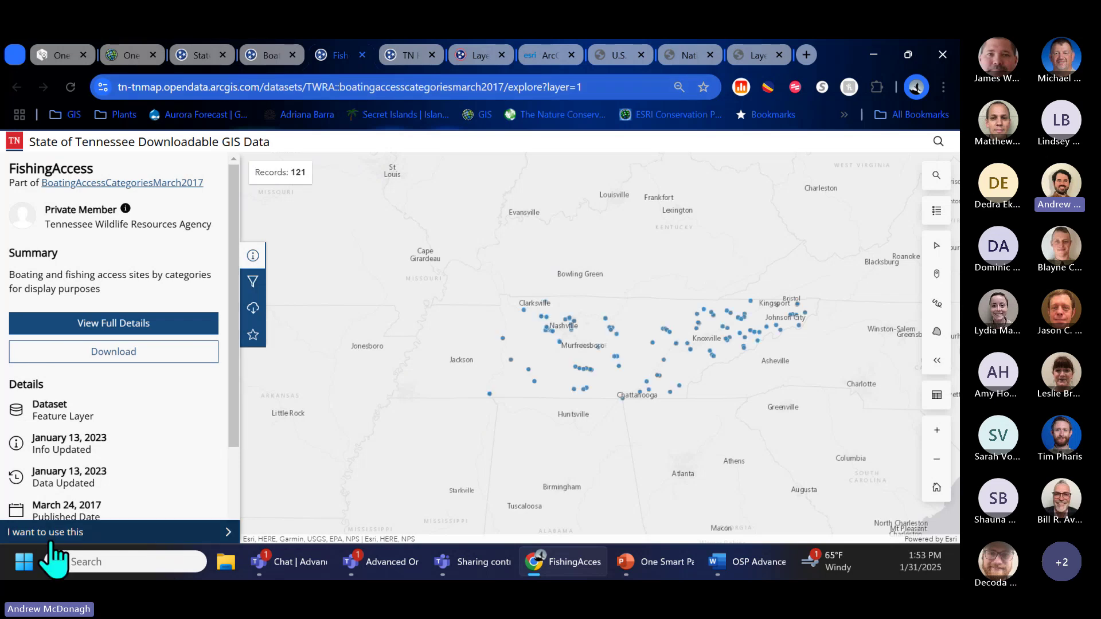
click(227, 532)
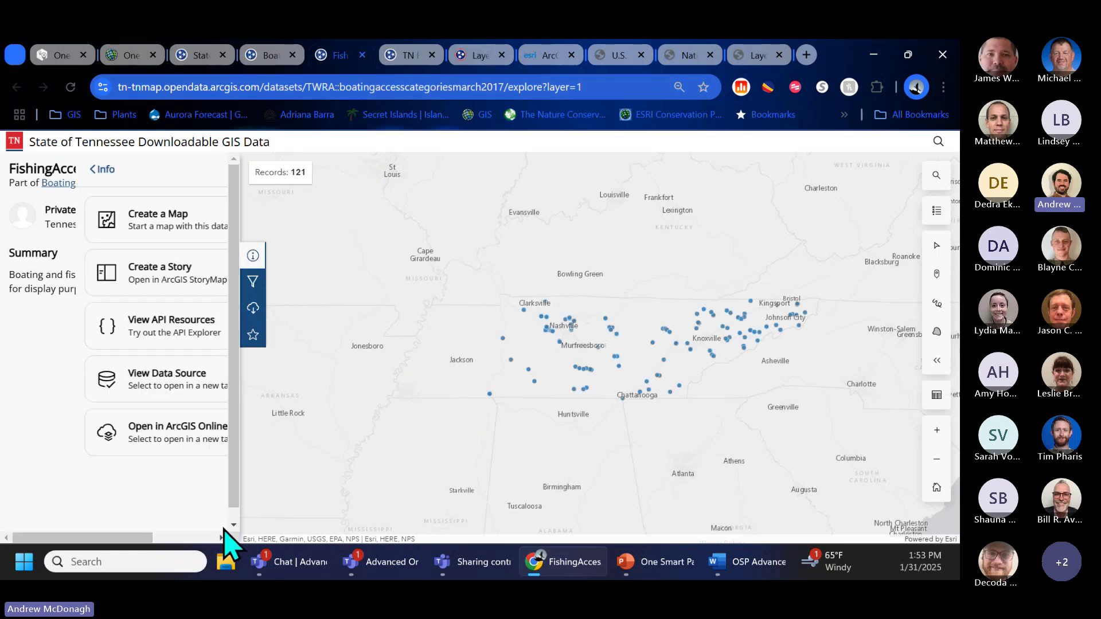
click(137, 383)
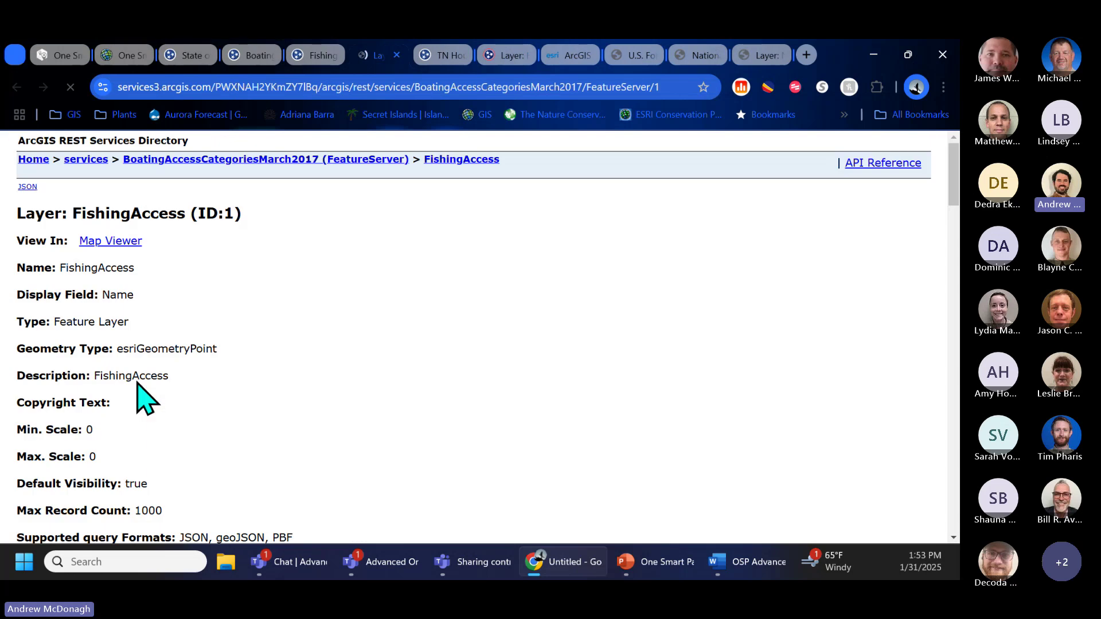
click(326, 86)
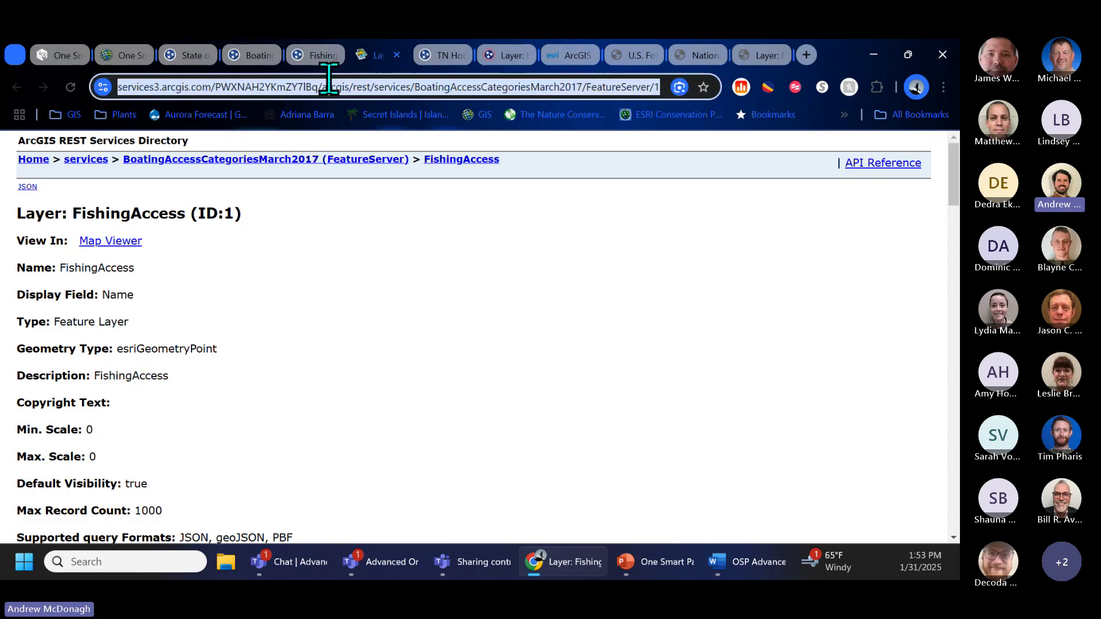
click(131, 57)
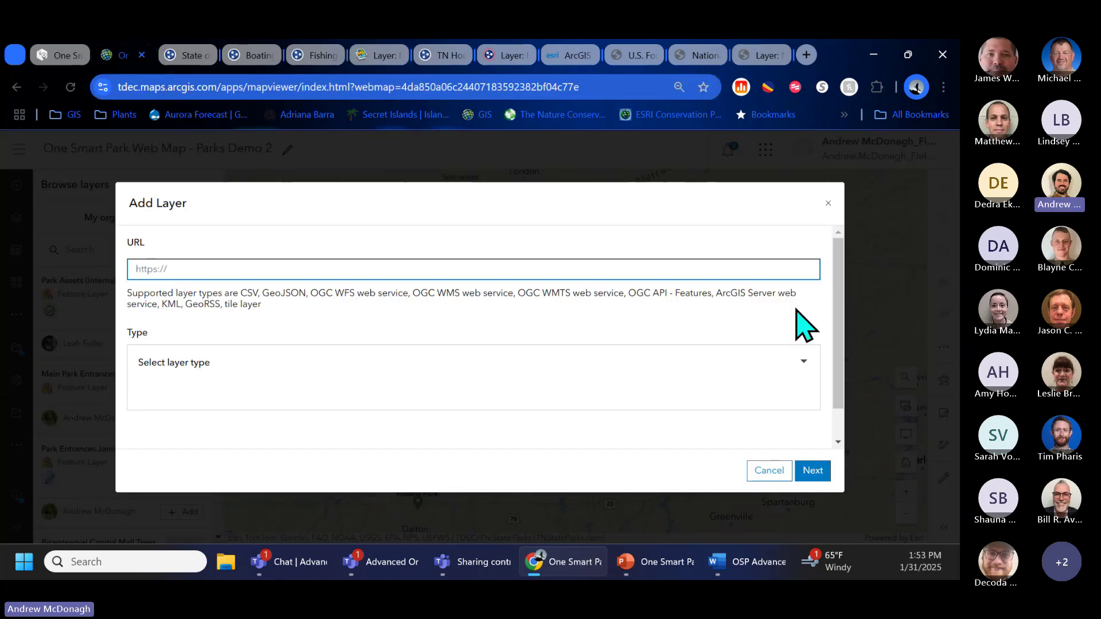
Step: Add the FishingAccess FeatureServer URL to the park web map as a layer from URL
click(828, 204)
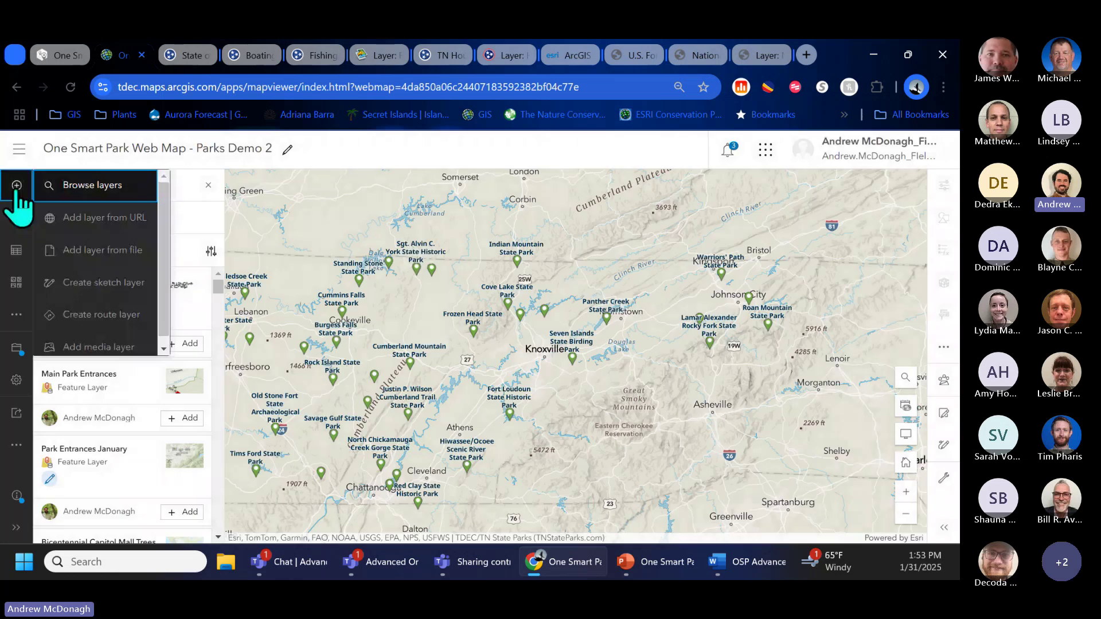
click(57, 221)
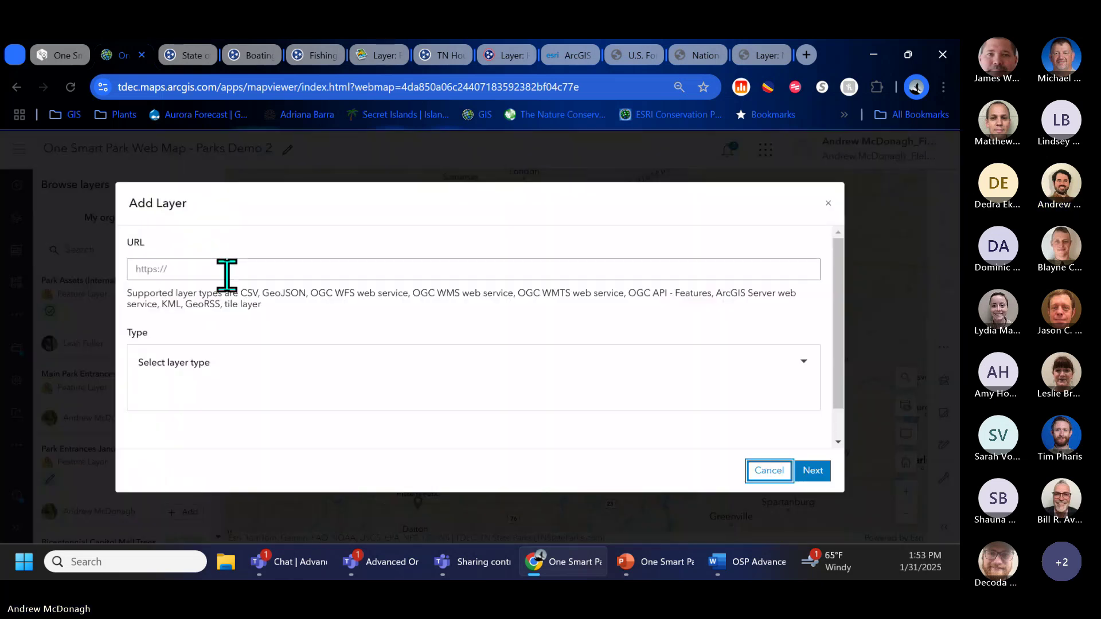
click(251, 273)
key(ctrl+v)
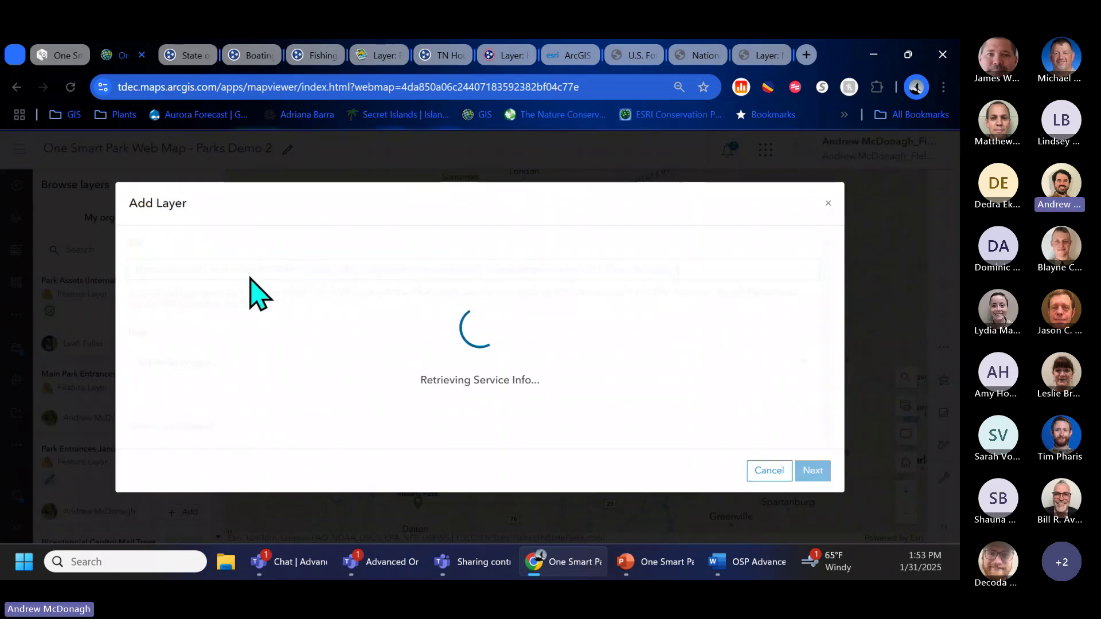
click(808, 475)
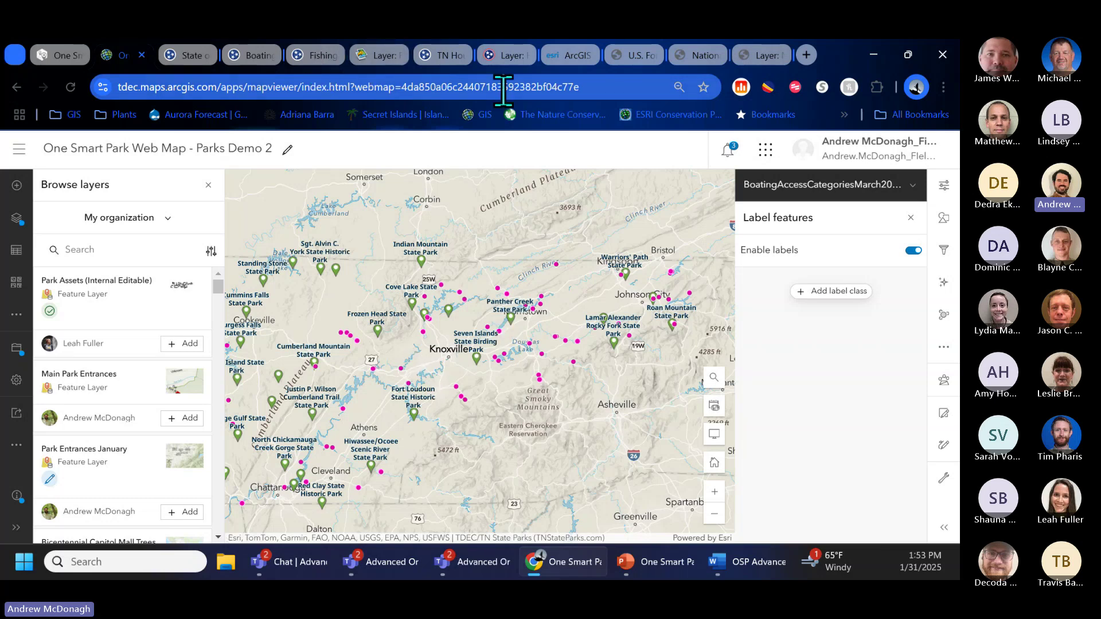
Step: Open the TN House Districts item in ArcGIS Online and copy its service URL
click(190, 55)
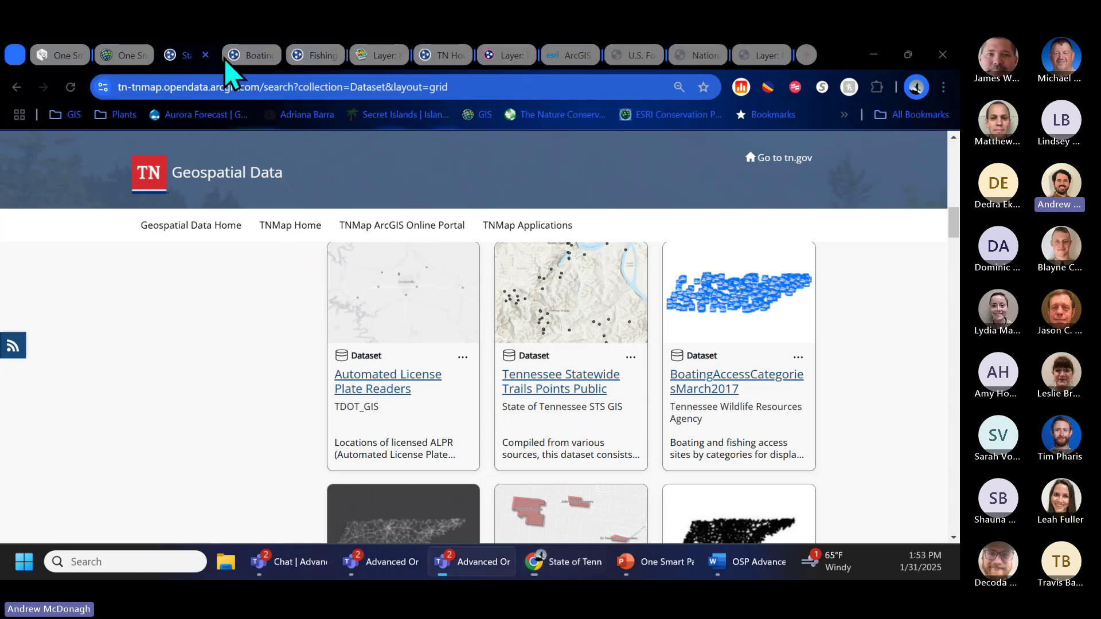
click(440, 56)
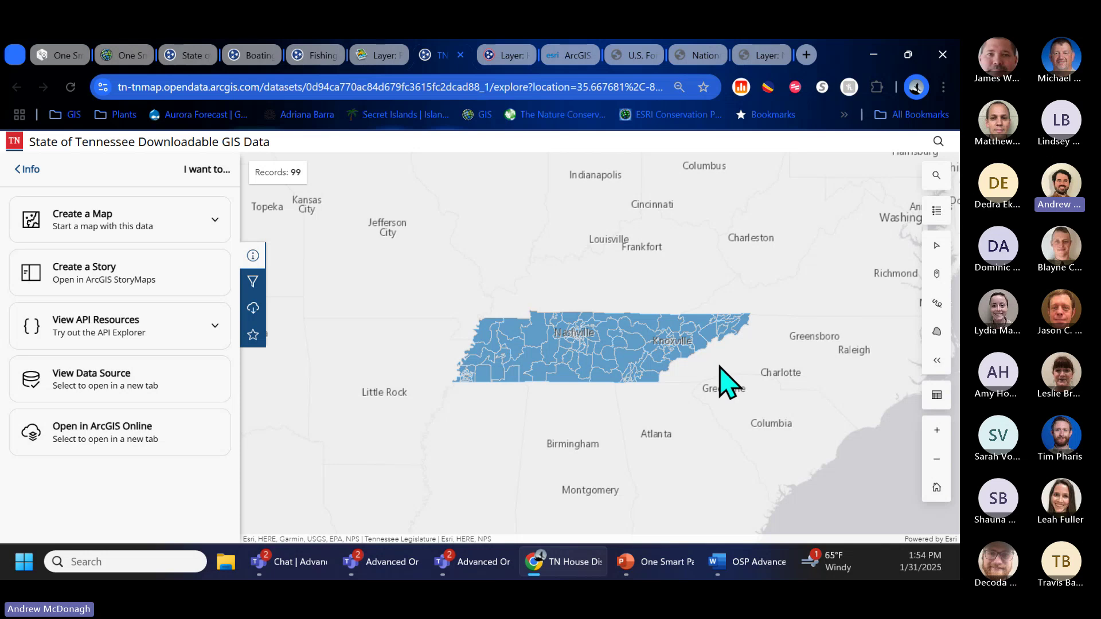
scroll(710, 367, up, 3)
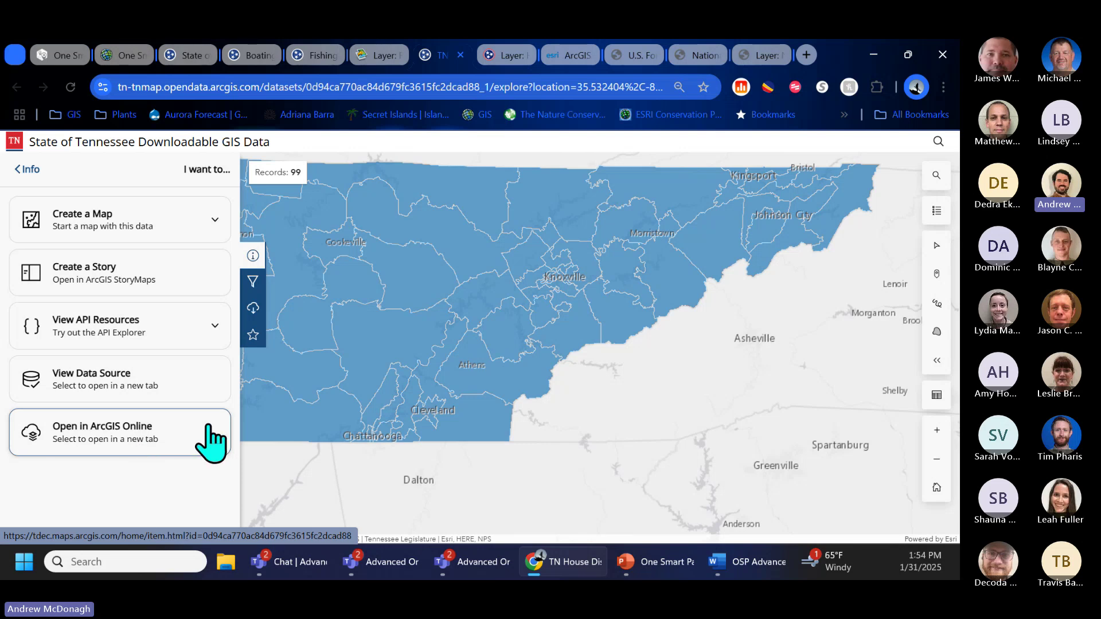
click(115, 439)
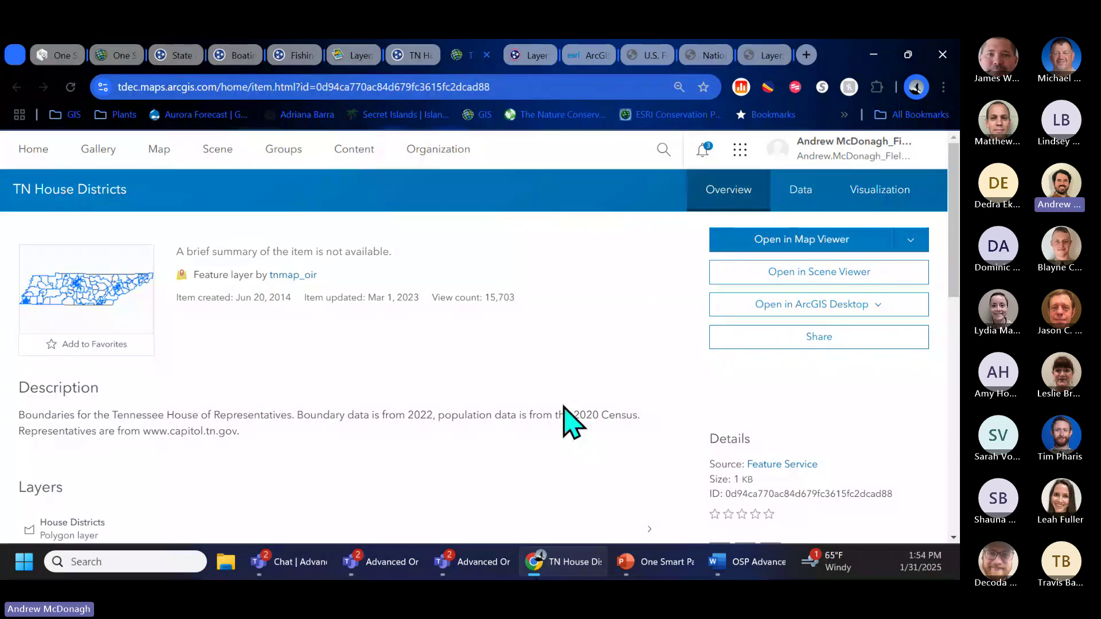
scroll(568, 422, down, 10)
click(911, 431)
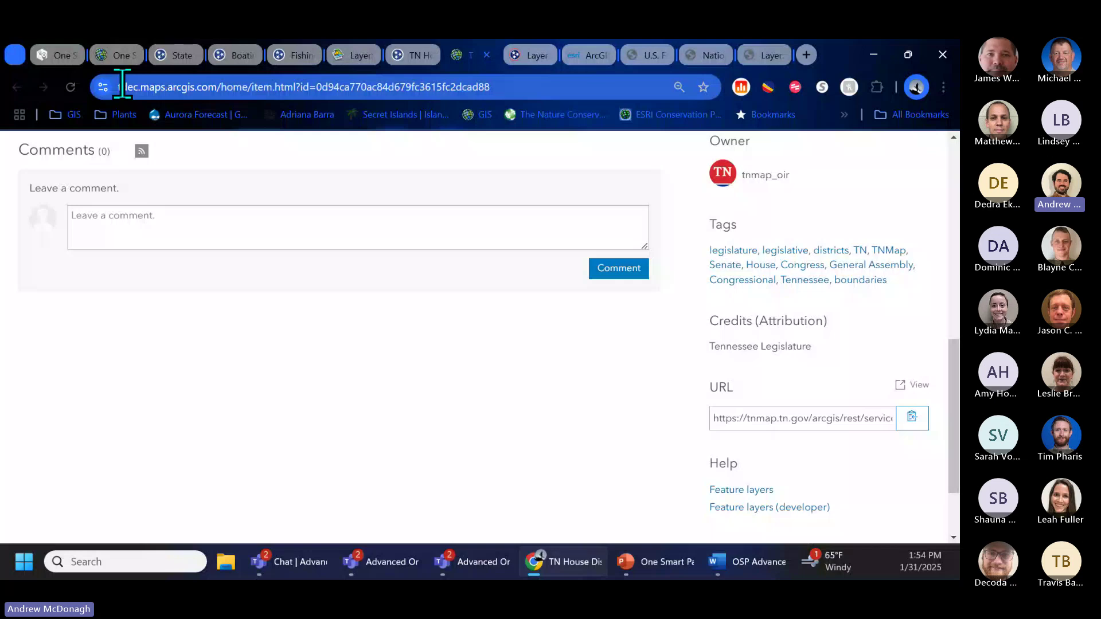
click(117, 56)
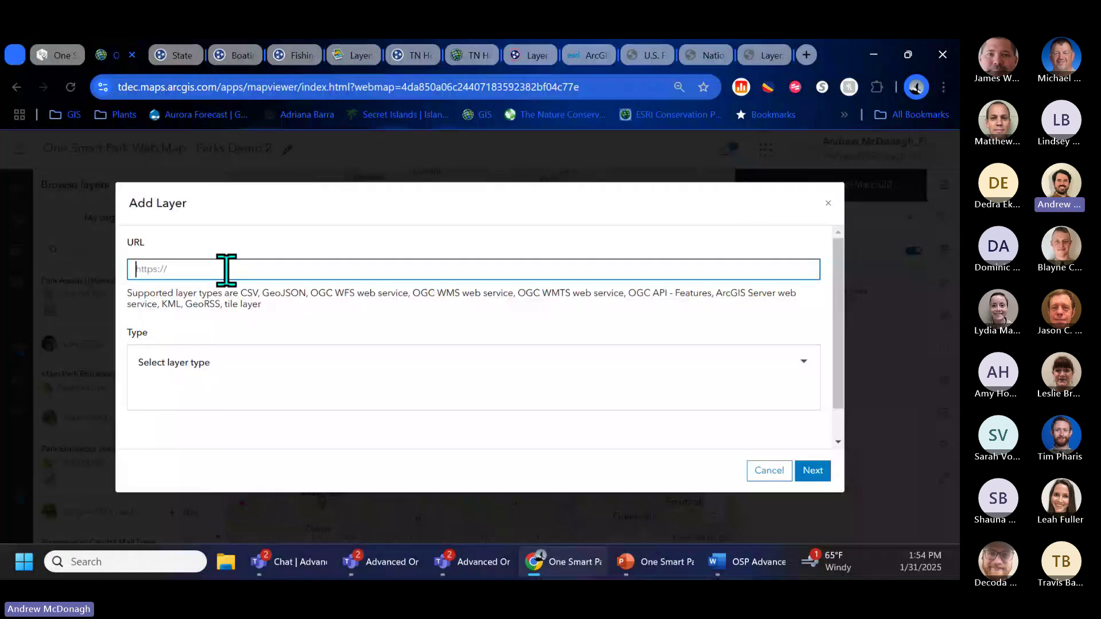
Step: Paste the House Districts URL into Add Layer and create the layer on the park map
click(226, 270)
key(ctrl+v)
click(812, 470)
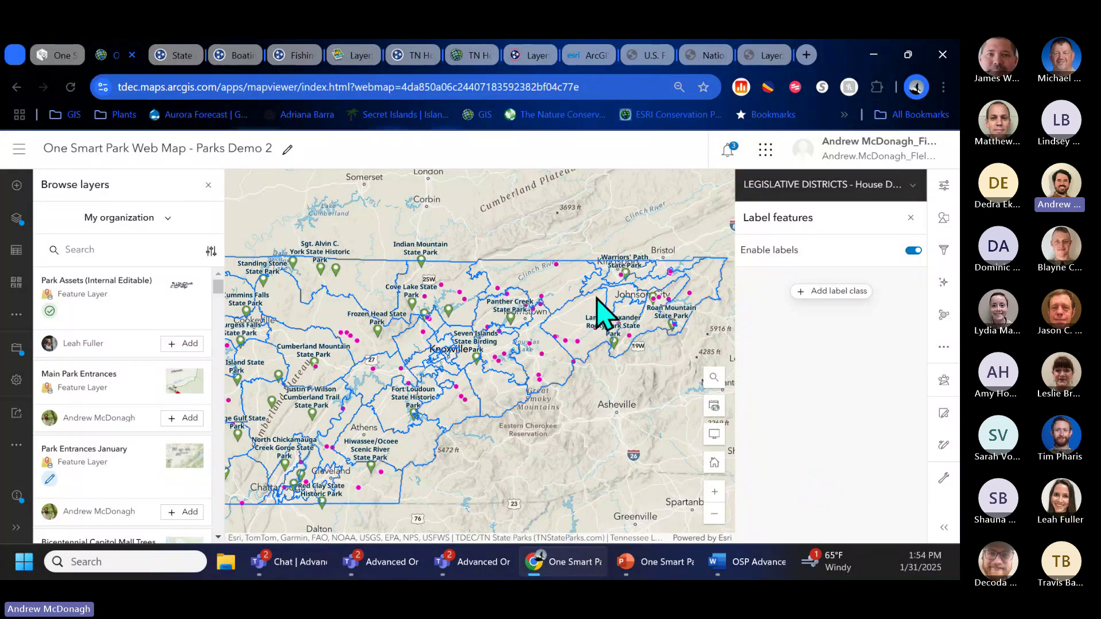
scroll(462, 335, up, 5)
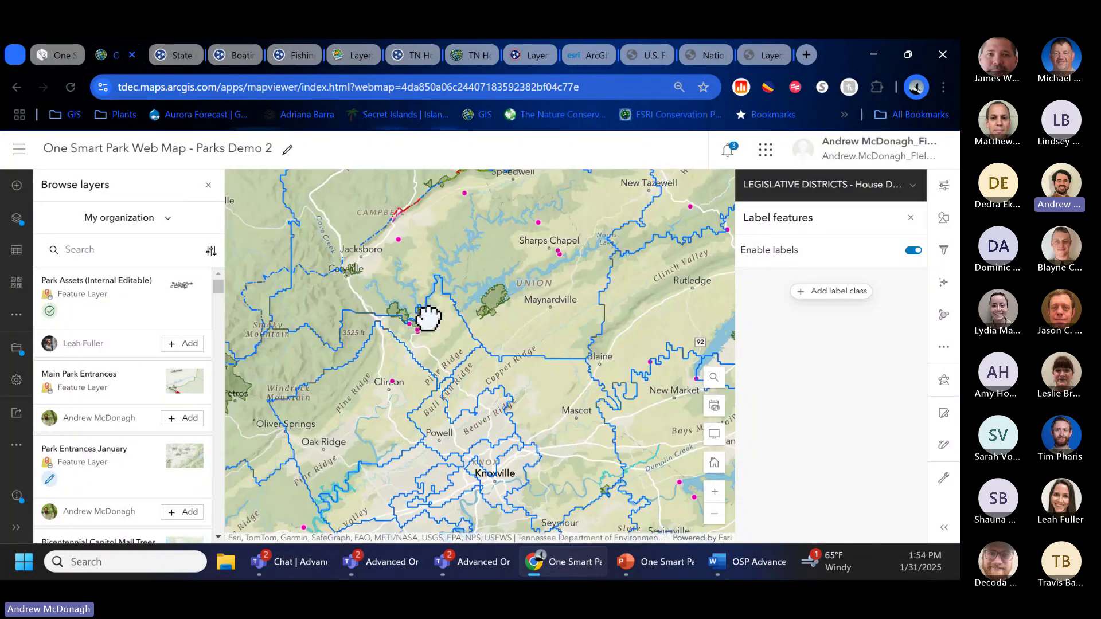
scroll(409, 319, up, 1)
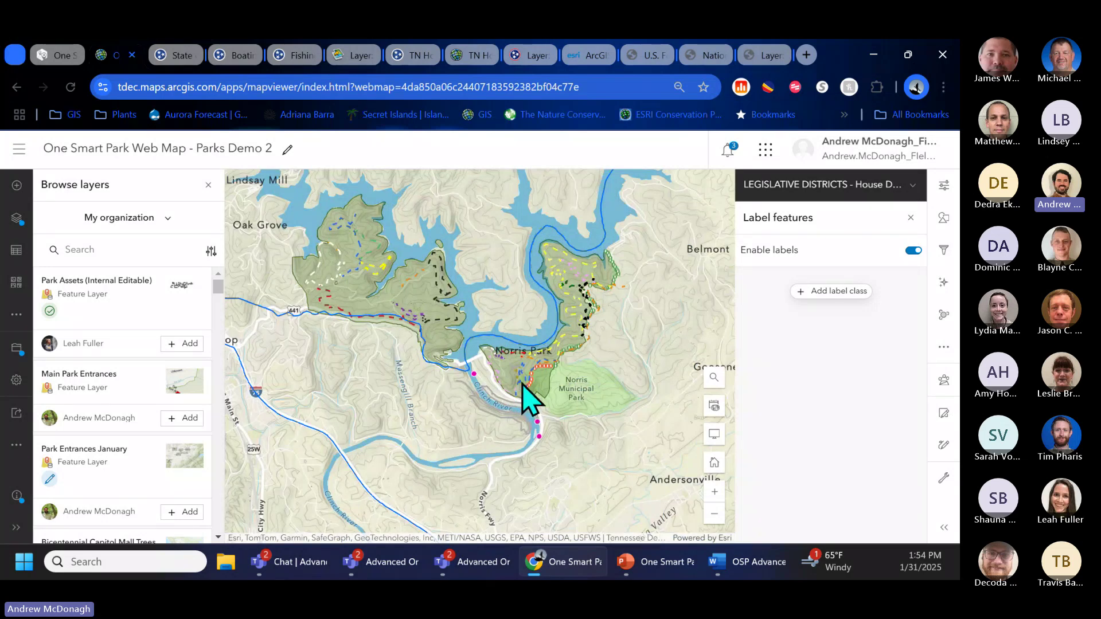
scroll(477, 413, down, 1)
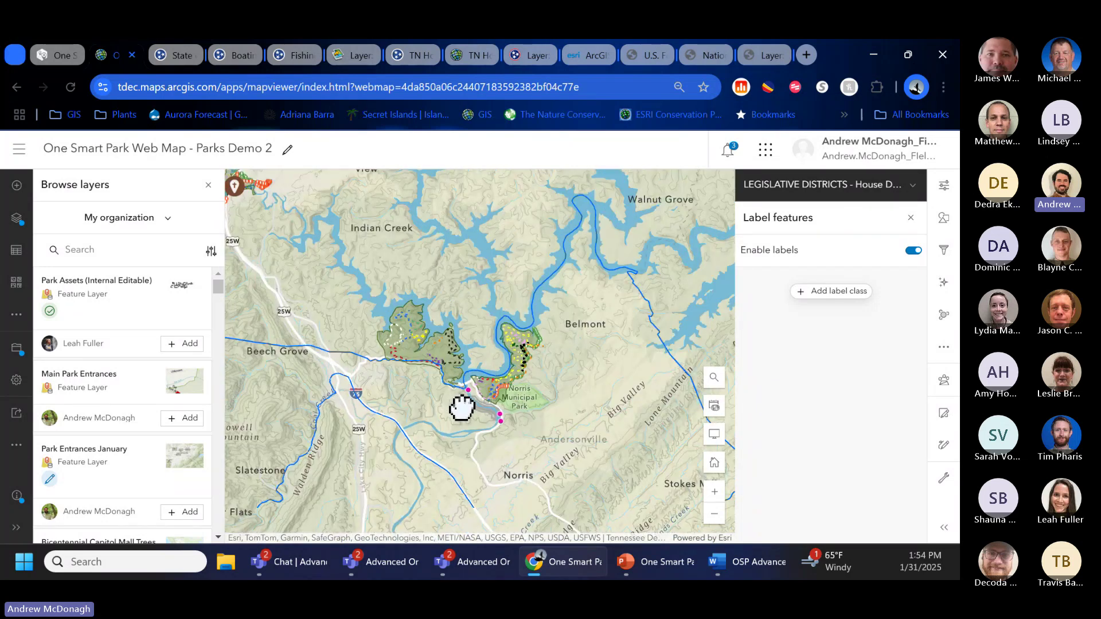
Step: Check the District 41 and 36 popups and pan south toward Chattanooga and Cleveland
click(548, 430)
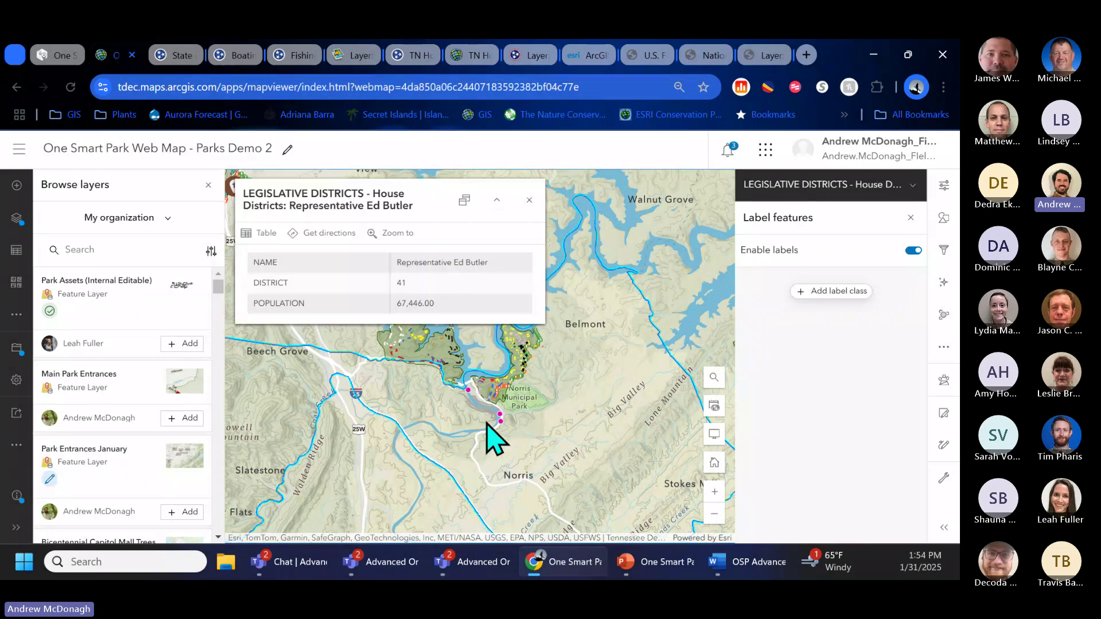
click(529, 201)
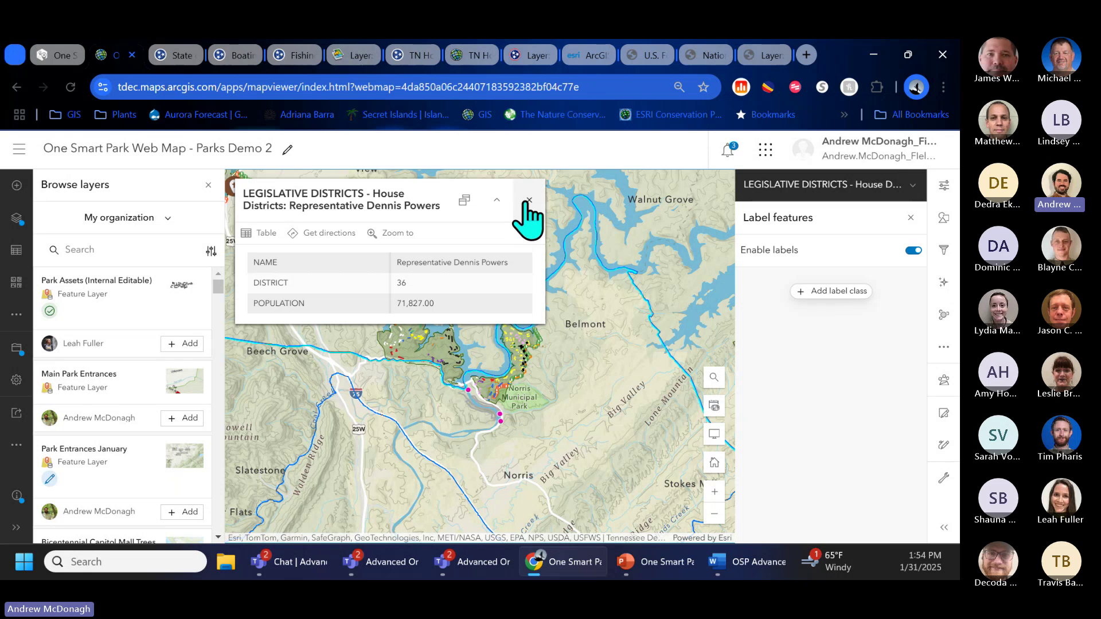
click(528, 201)
scroll(559, 285, down, 5)
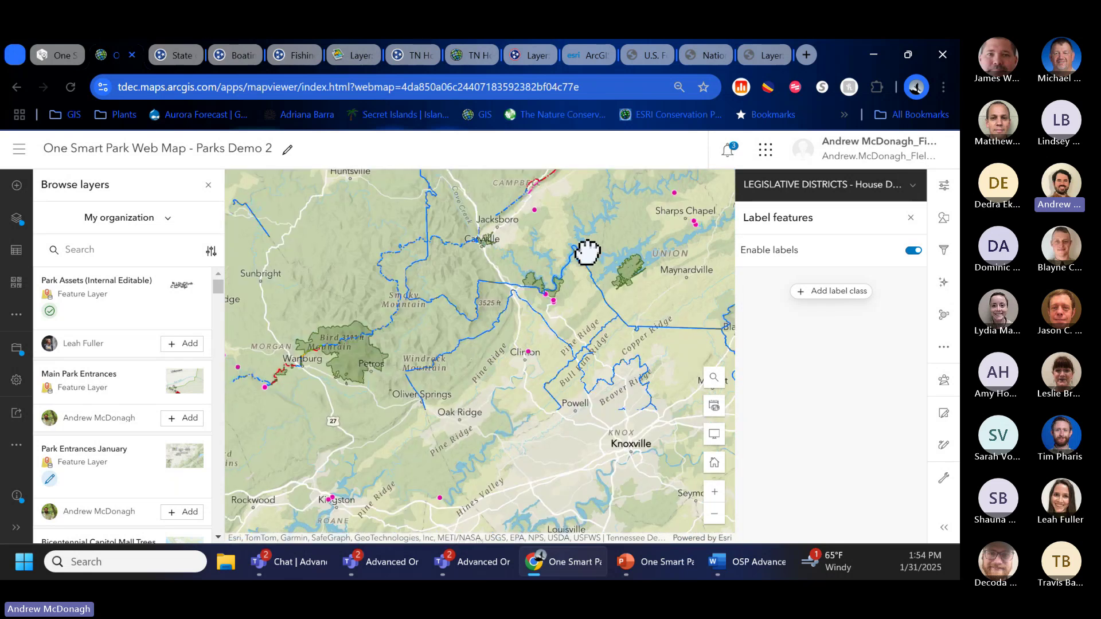
drag(401, 472, 481, 432)
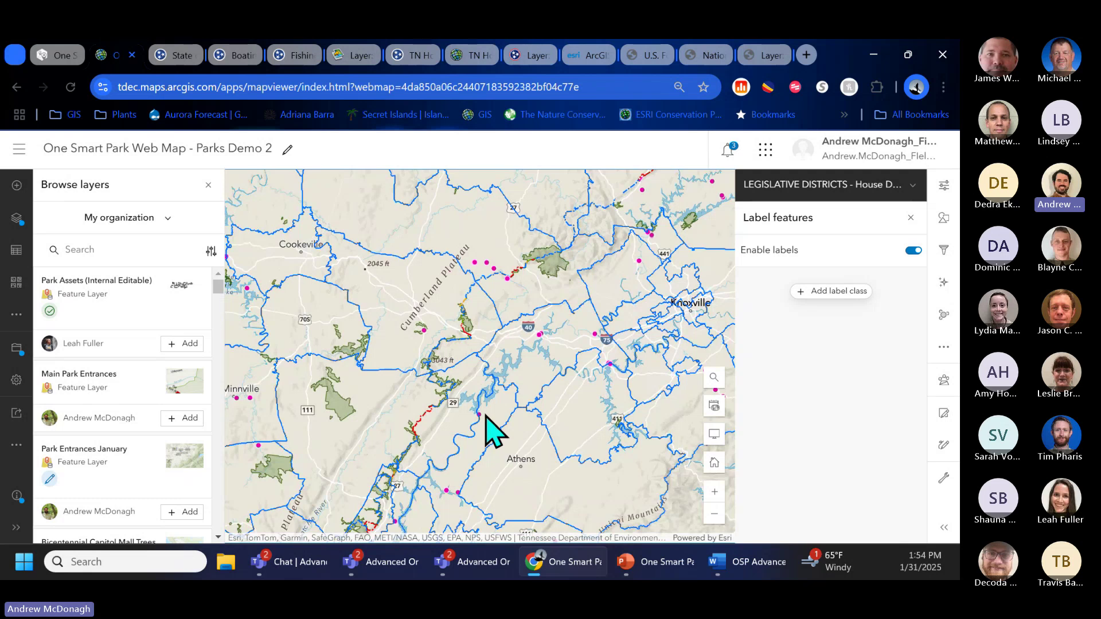
drag(542, 361, 583, 253)
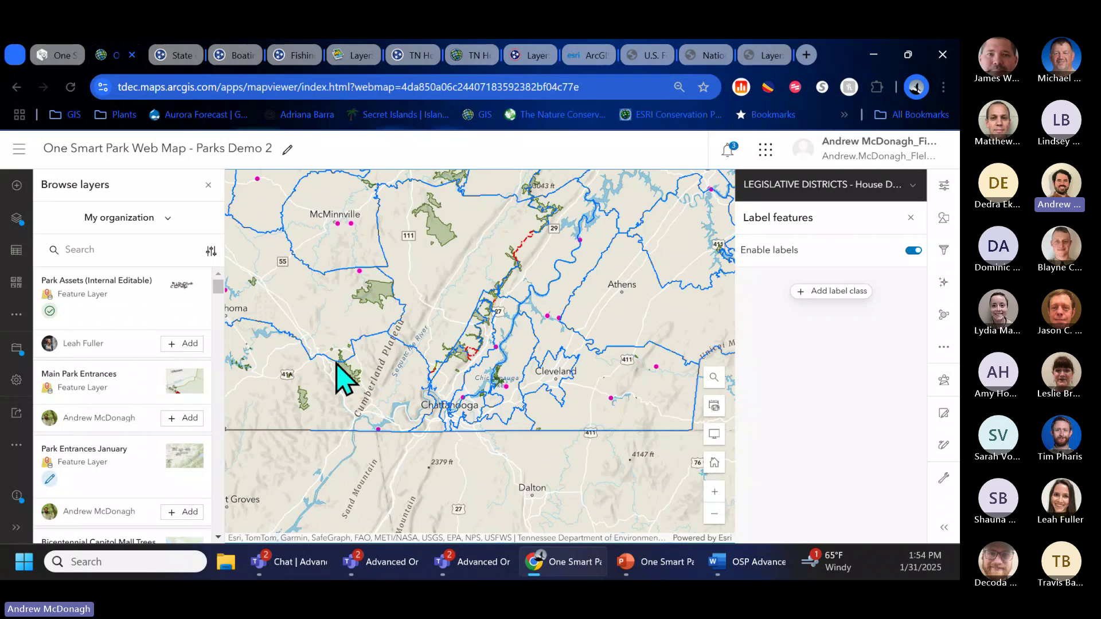
scroll(345, 382, up, 2)
scroll(348, 387, up, 2)
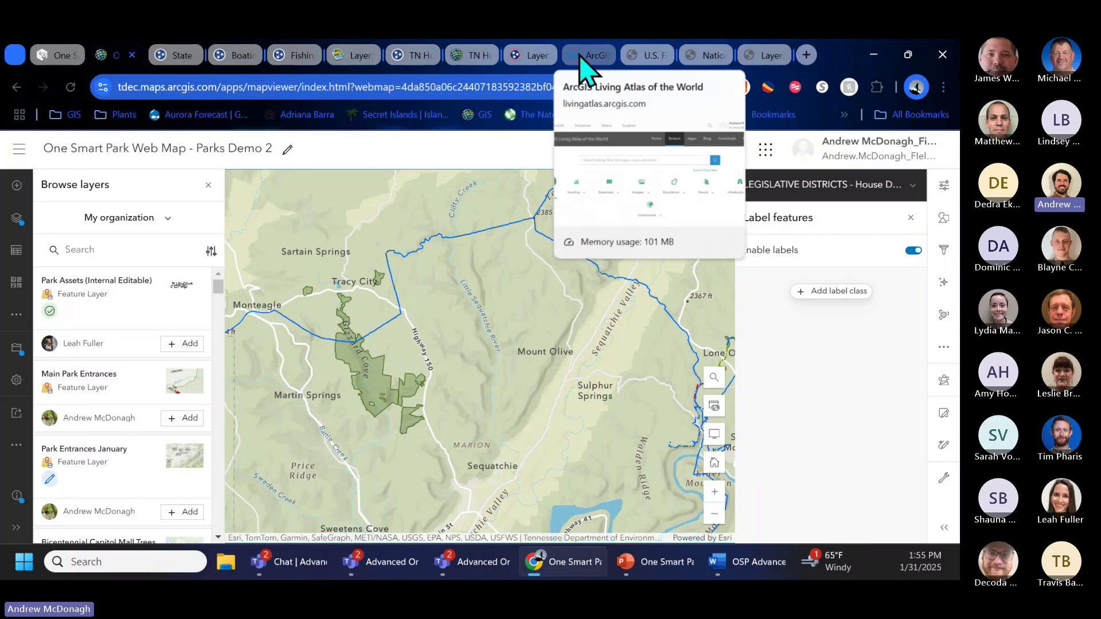
click(630, 56)
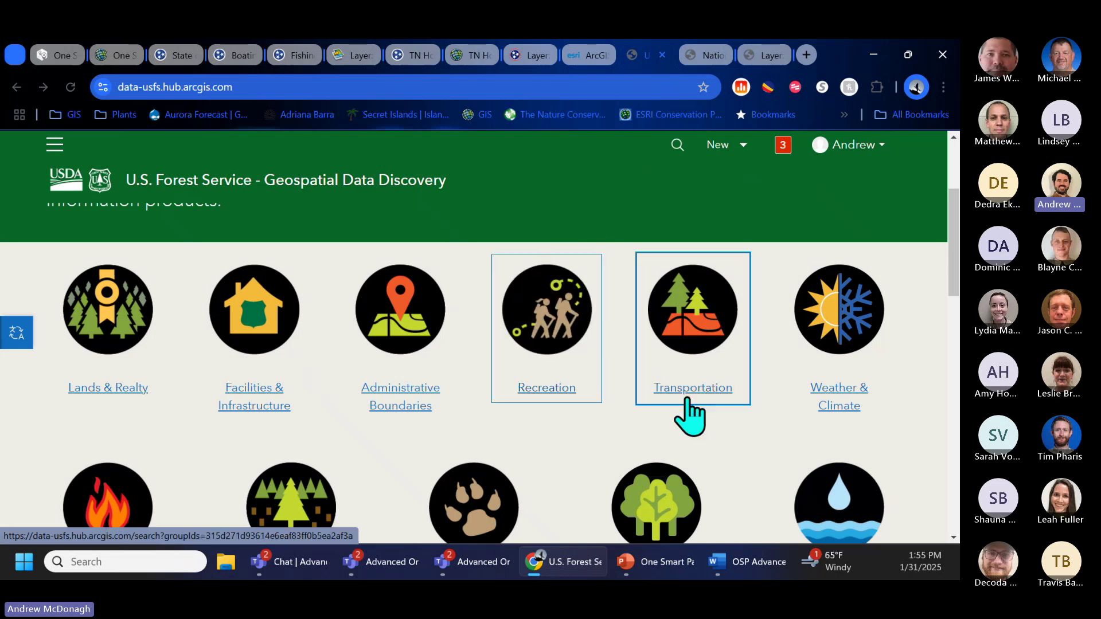
Step: Copy the National Forest System Trails REST service URL and go back to the Parks Demo 2 web map
click(706, 56)
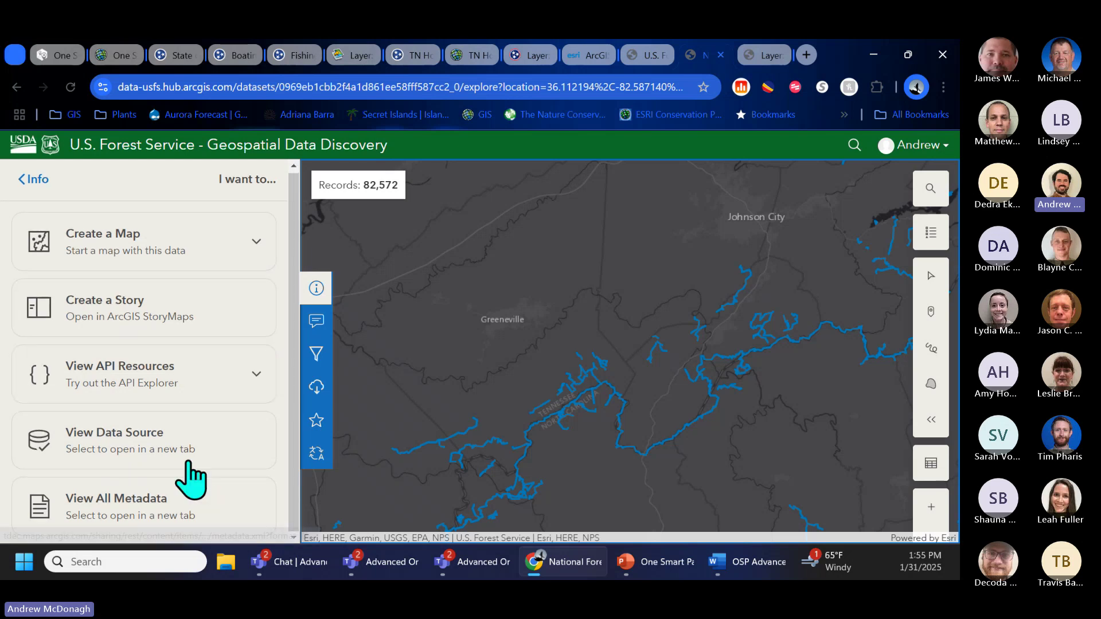
click(756, 55)
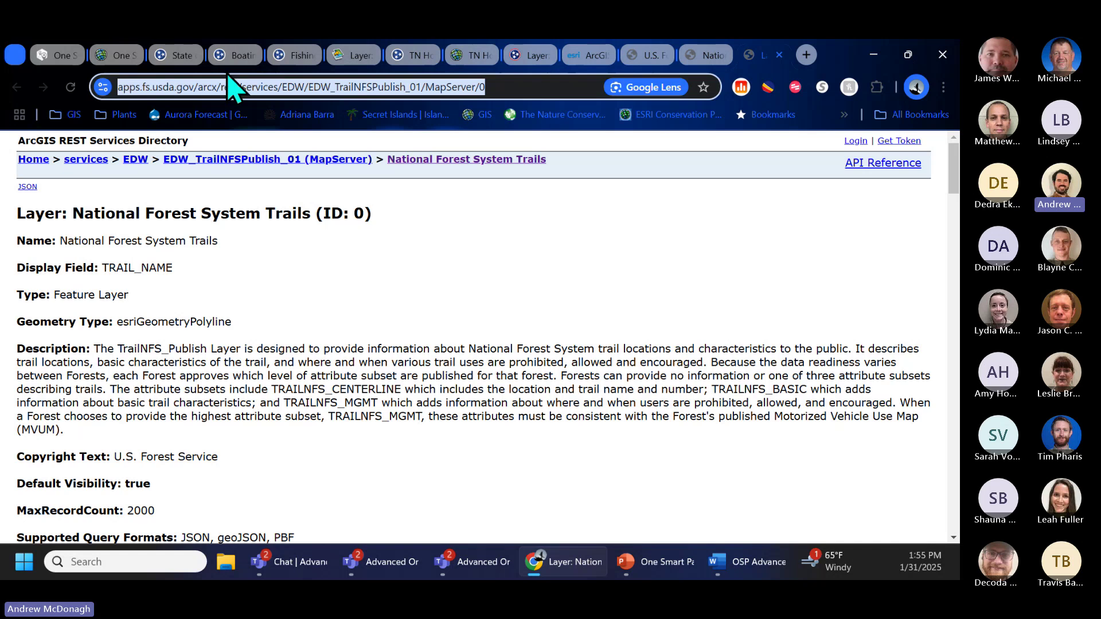
click(124, 57)
Step: Add the National Forest System Trails layer to the map from its pasted service URL
click(17, 185)
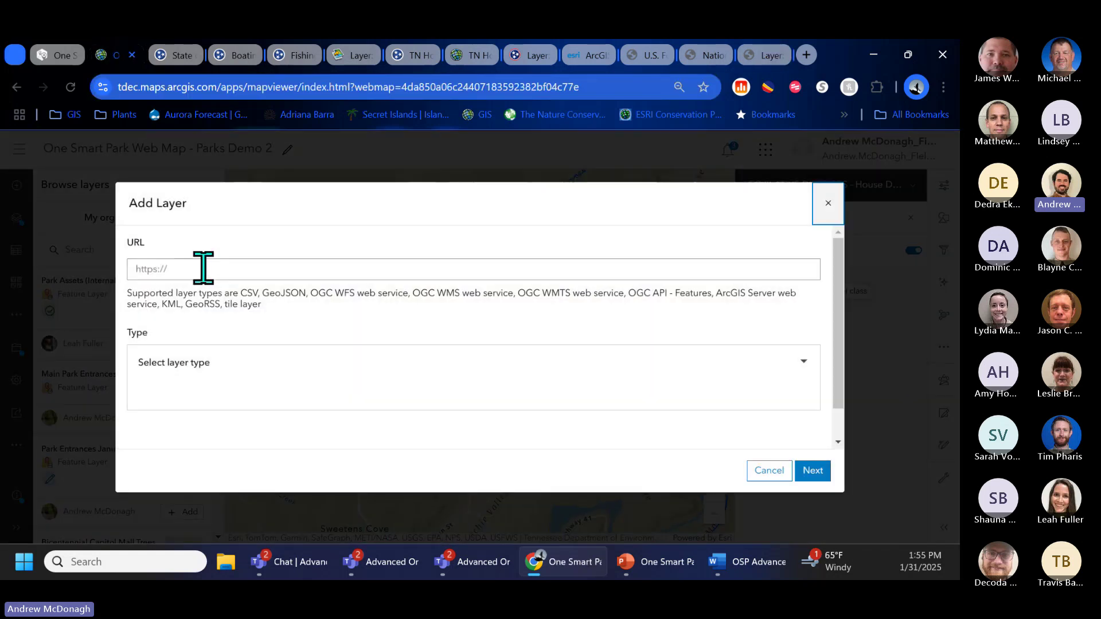
click(202, 268)
text(https://apps.fs.usda.gov/arcx/rest/services/EDW/EDW_TrailNFSPublish_01/MapServer/0)
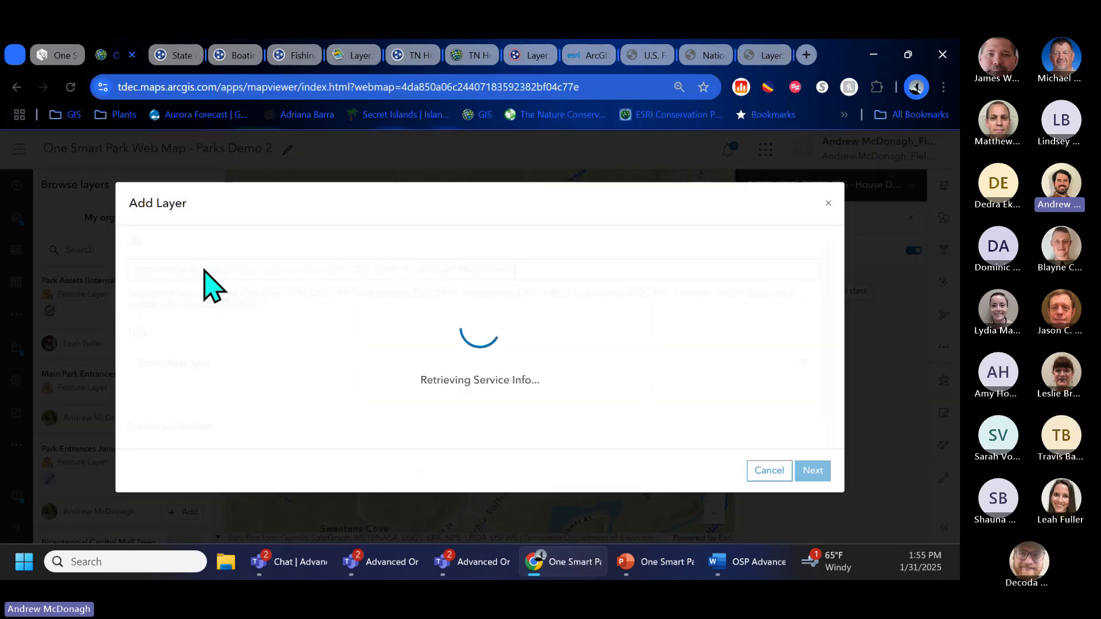
click(793, 473)
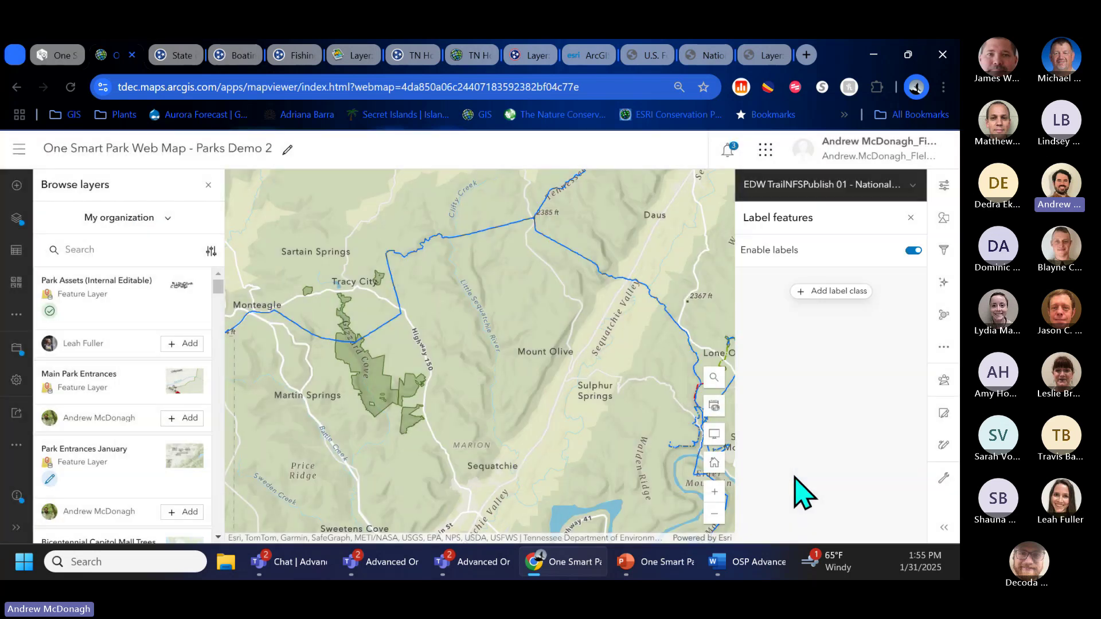
scroll(358, 425, down, 3)
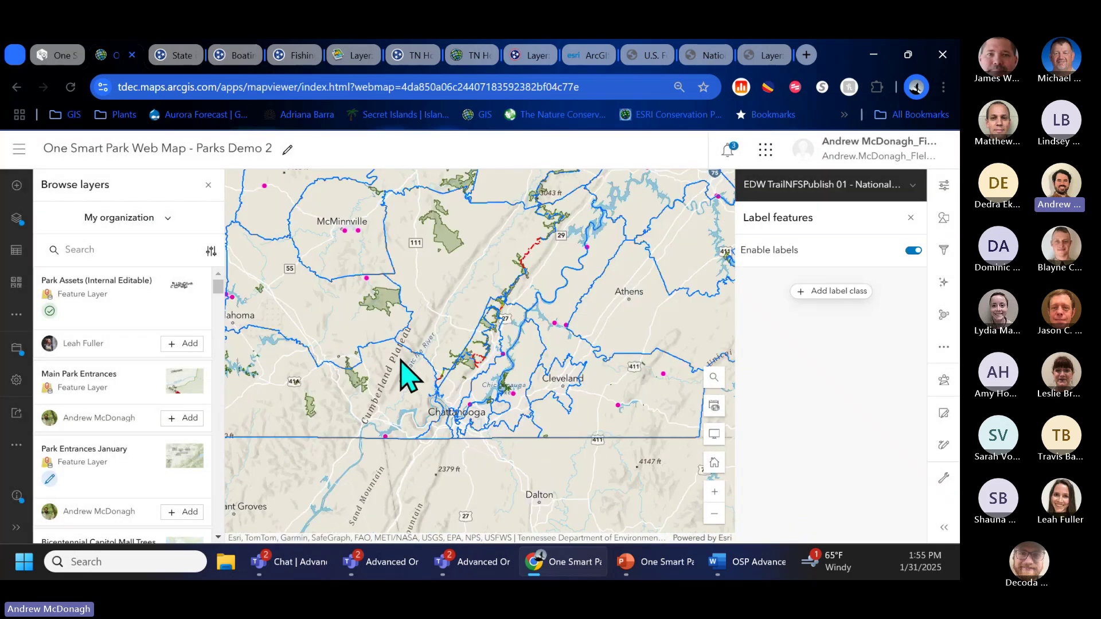
scroll(357, 423, down, 2)
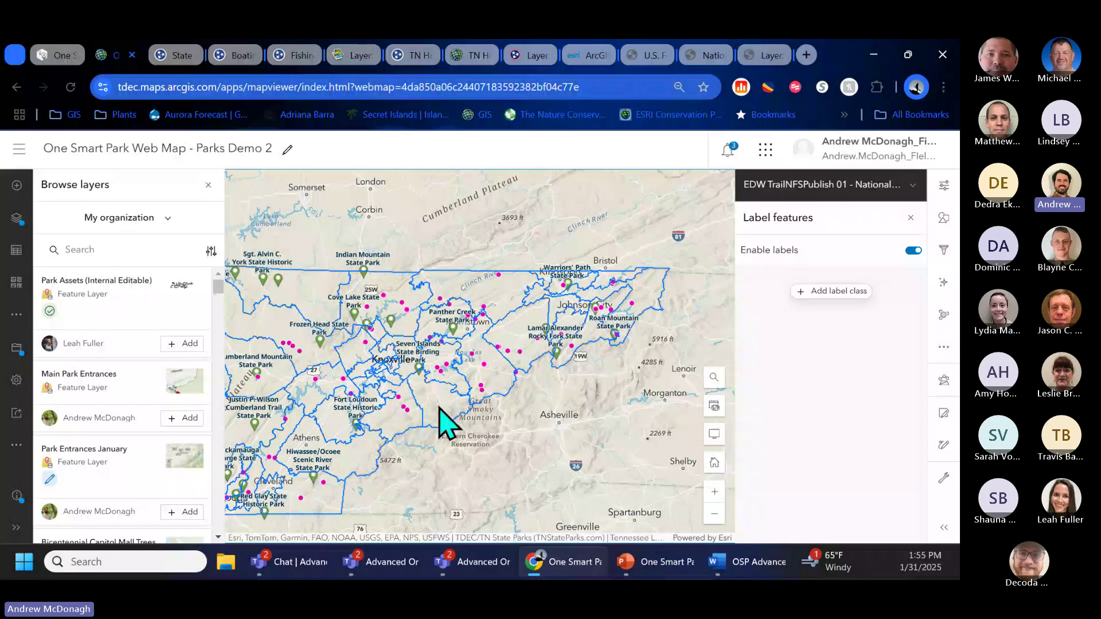
scroll(440, 408, up, 2)
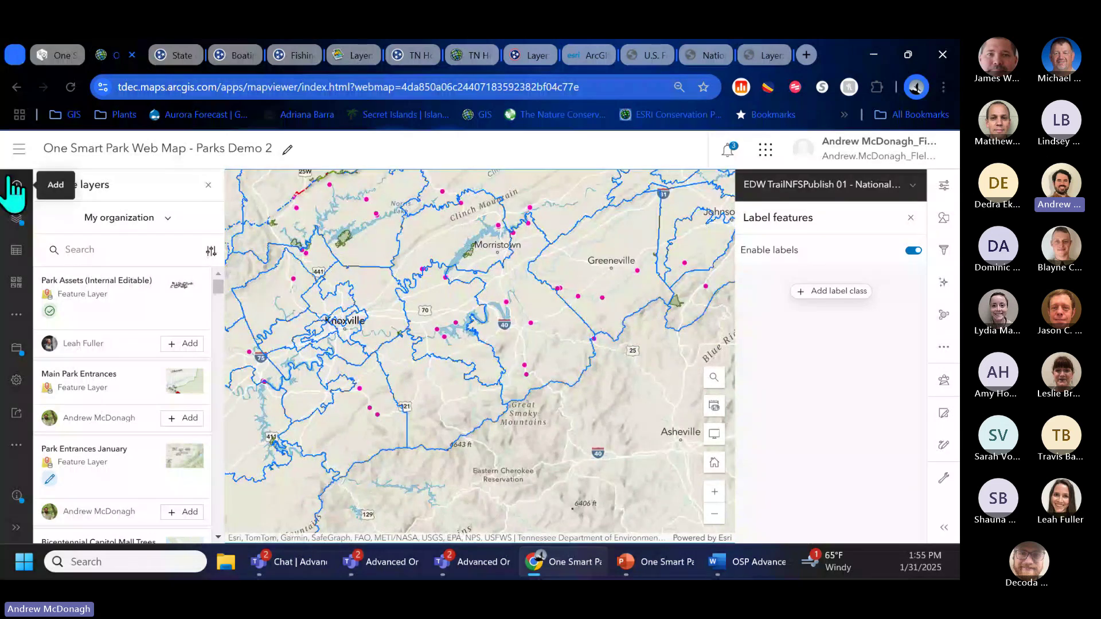
Step: Select the EDW National Forest System Trails layer in the Layers list and open its settings
click(16, 188)
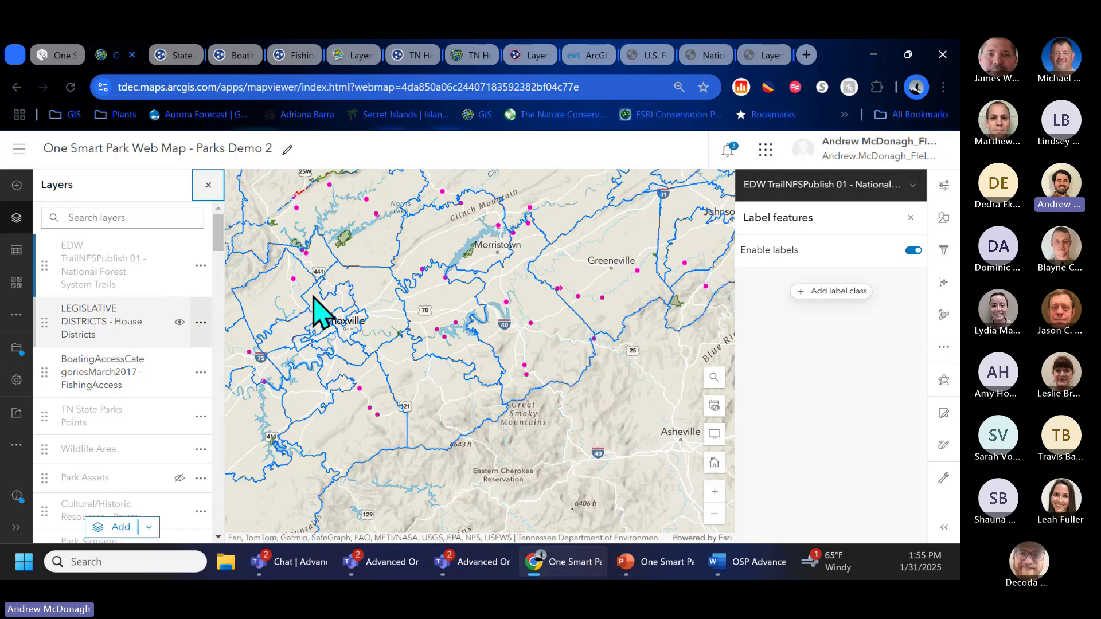
click(120, 274)
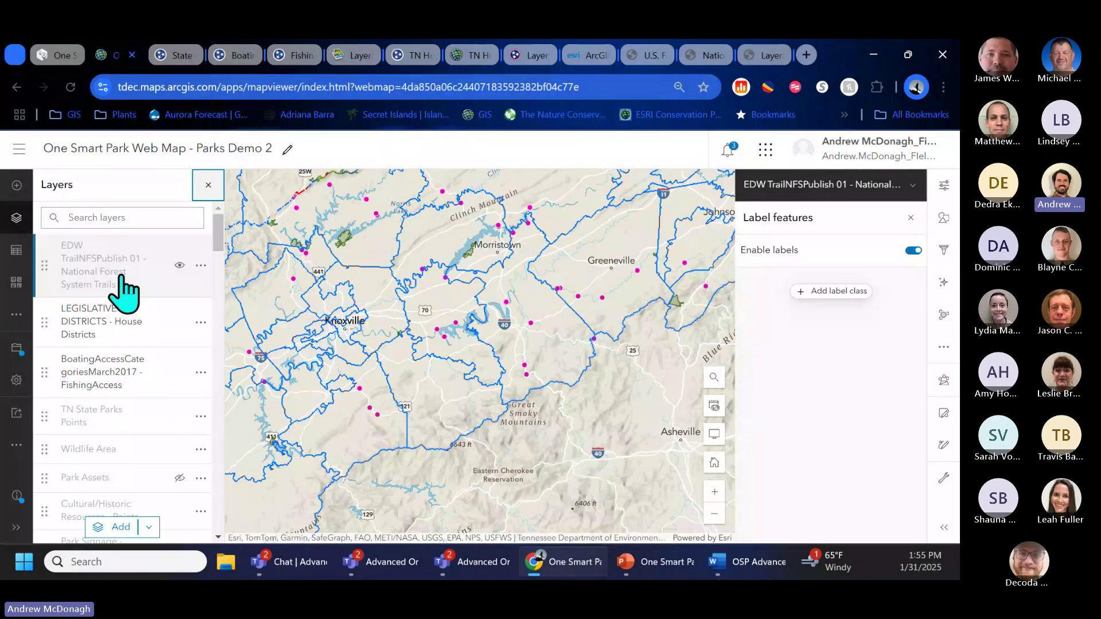
click(123, 290)
click(123, 290)
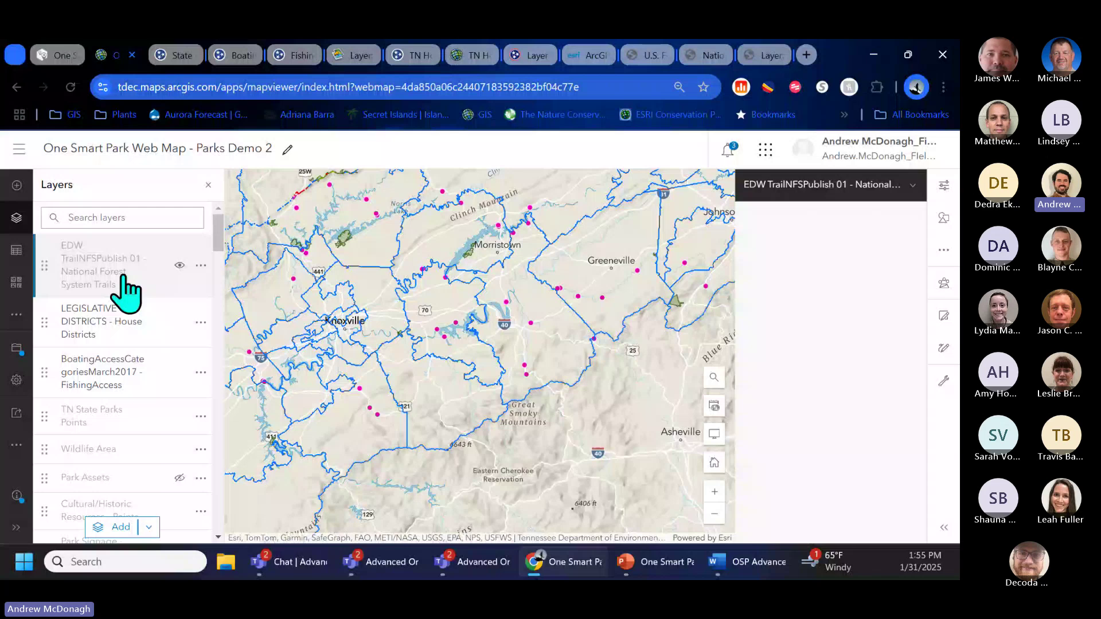
Step: Extend the trails layer's visible range from Countries to Room, then pan to check trails near Norris Park
scroll(890, 504, down, 5)
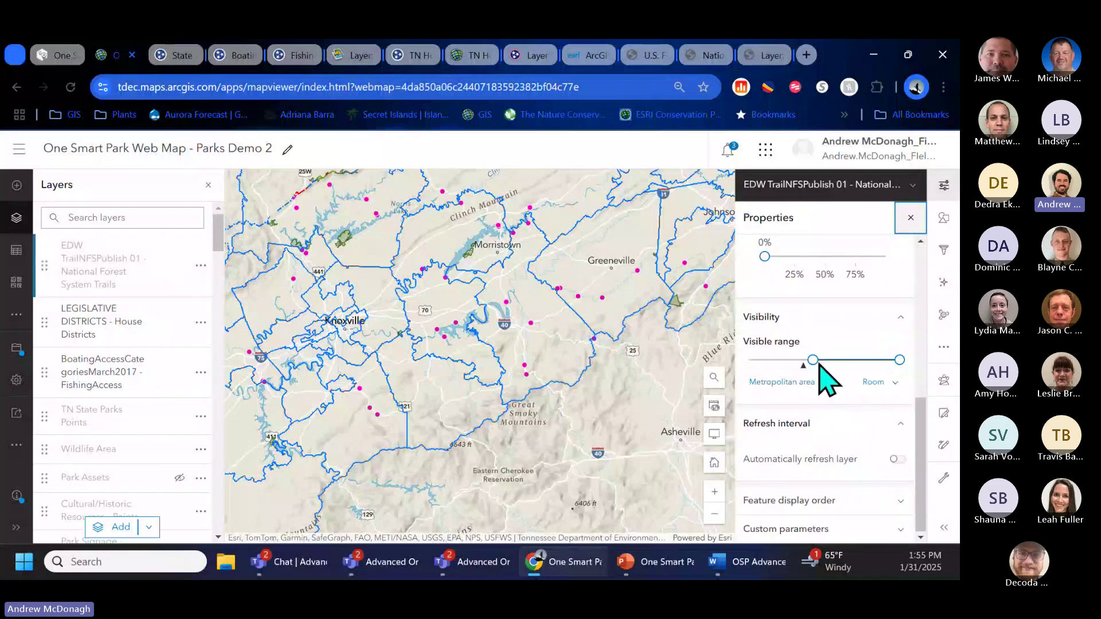
drag(814, 360, 769, 362)
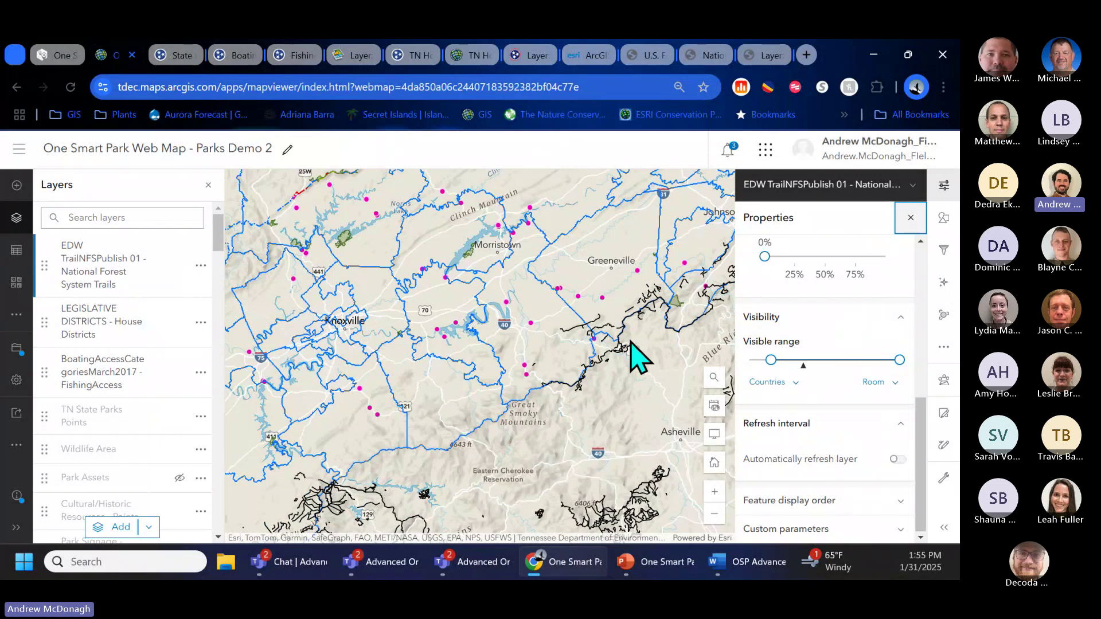
drag(635, 356, 446, 475)
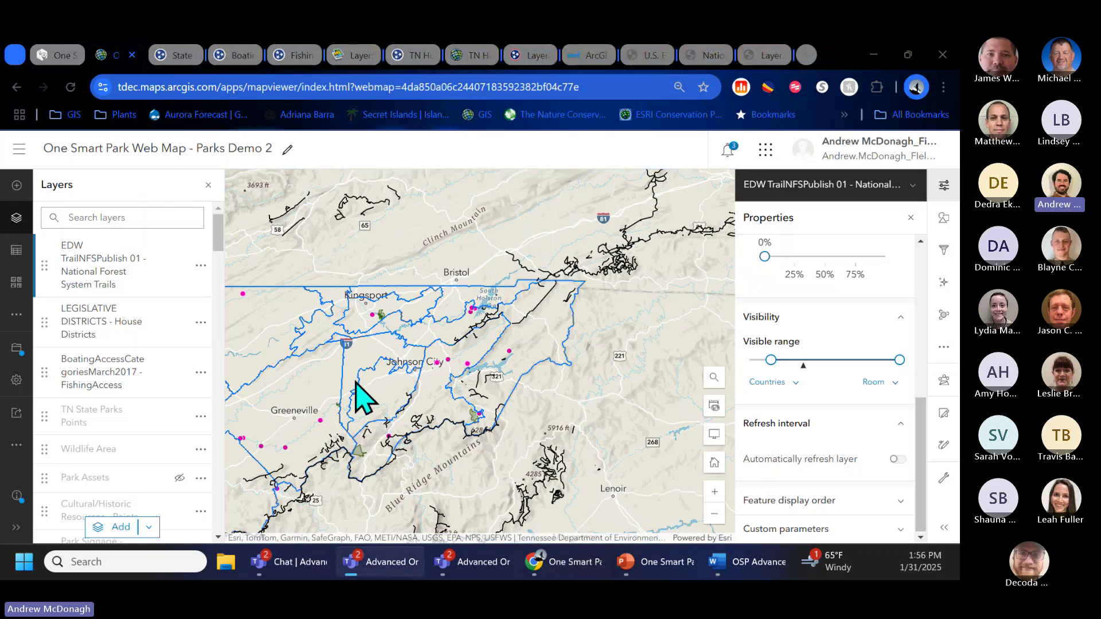
drag(357, 384, 668, 303)
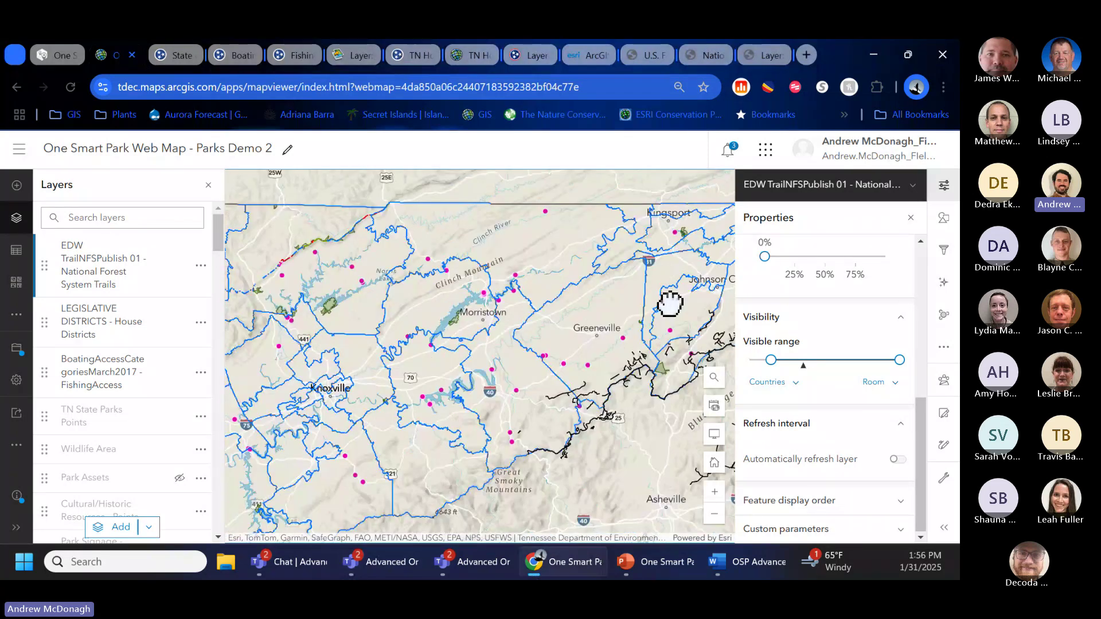
scroll(283, 313, up, 4)
scroll(378, 342, up, 2)
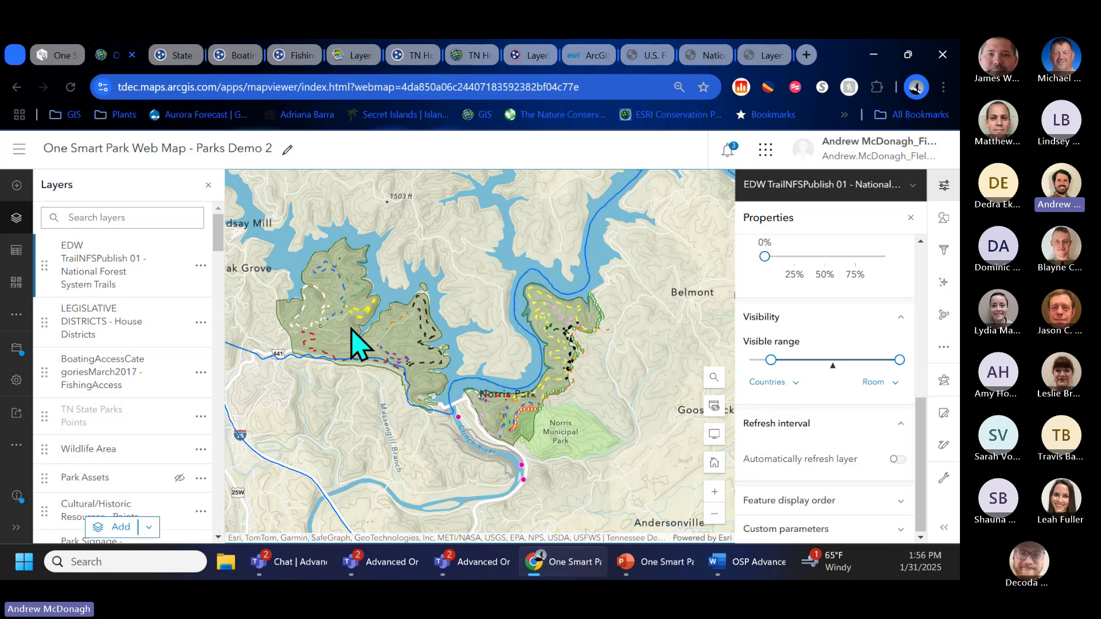
Step: Copy the representative's name from the legislative district pop-up
click(356, 345)
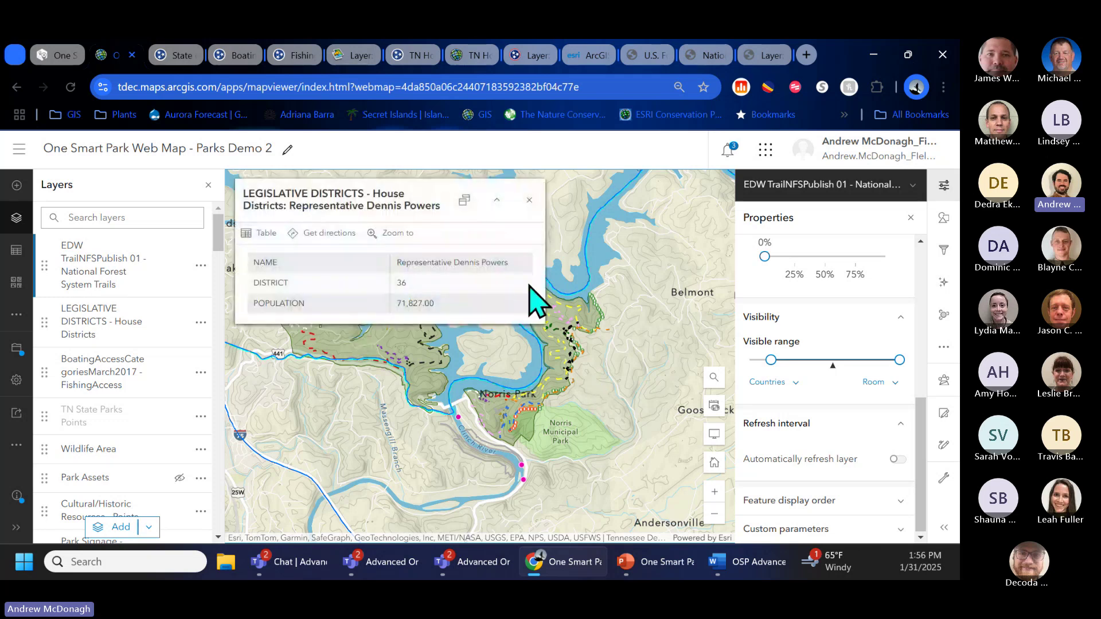
drag(512, 262, 396, 265)
key(ctrl+c)
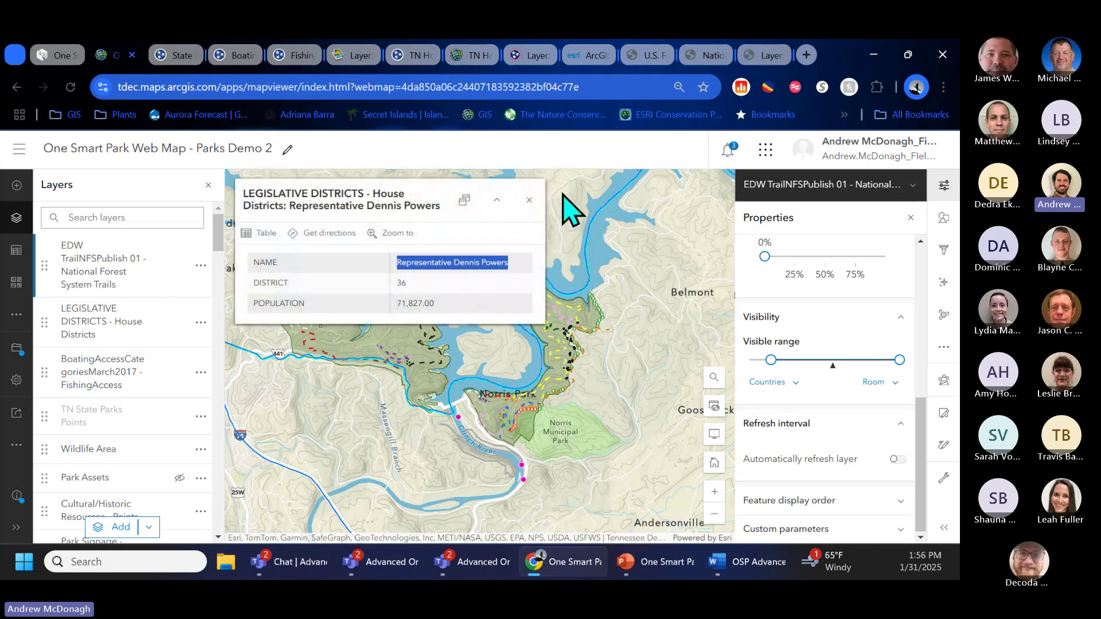
click(529, 201)
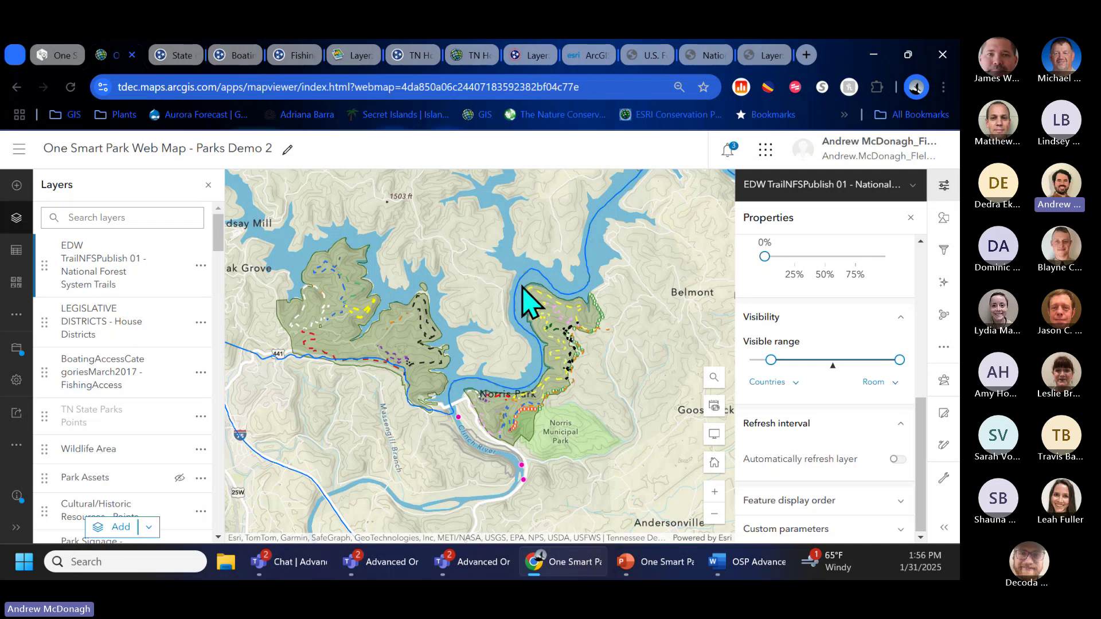
Step: Close the layer properties, recentre the park and add a Sketch layer
click(912, 219)
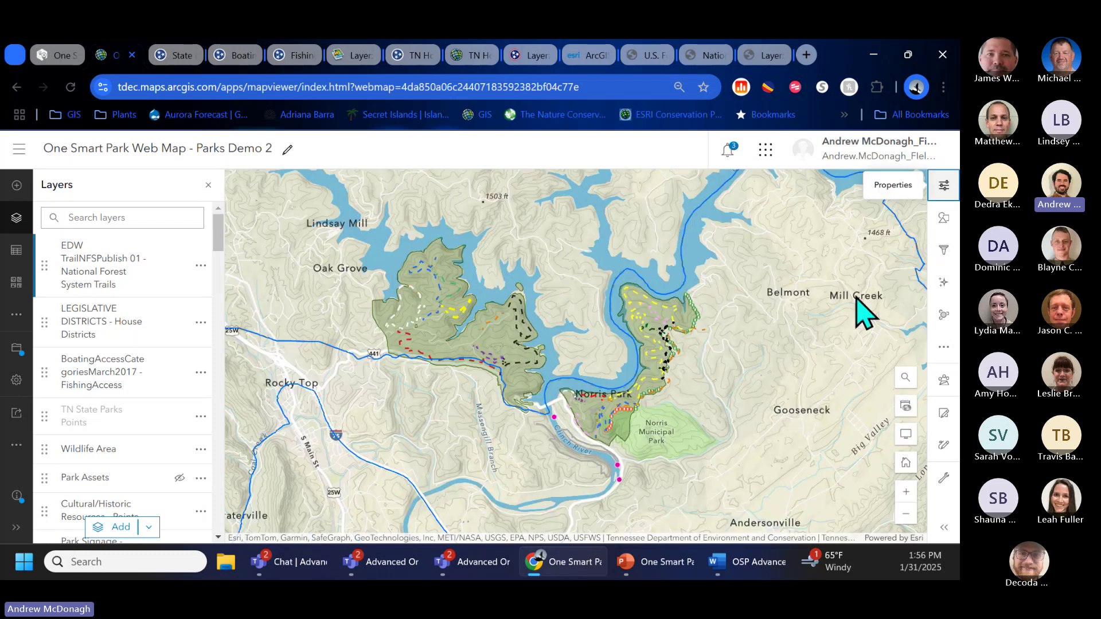
drag(648, 377, 505, 389)
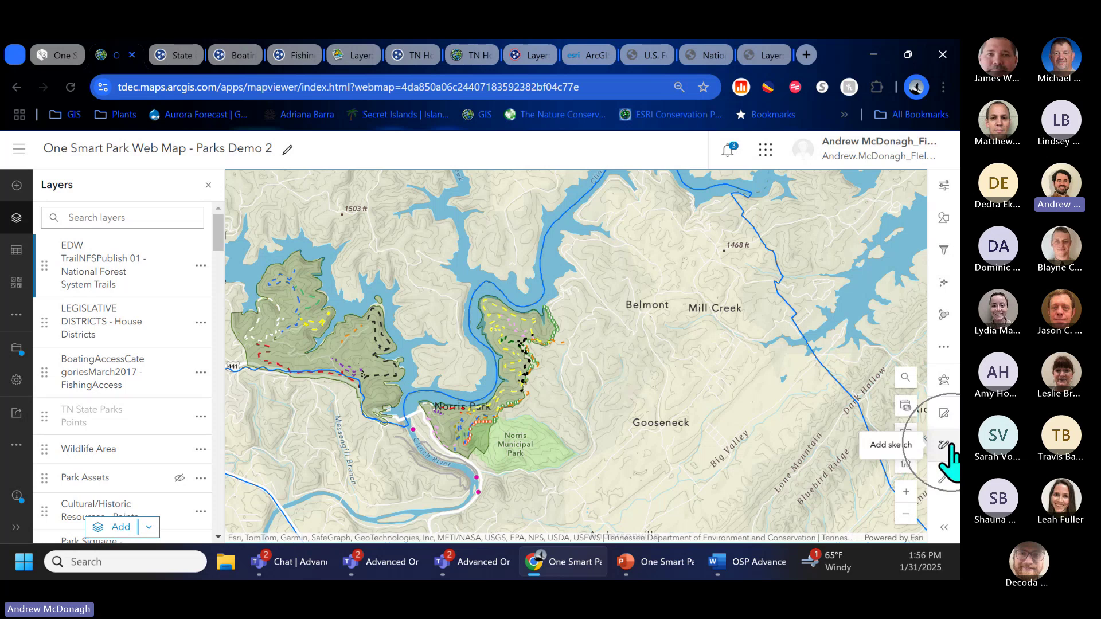
click(944, 446)
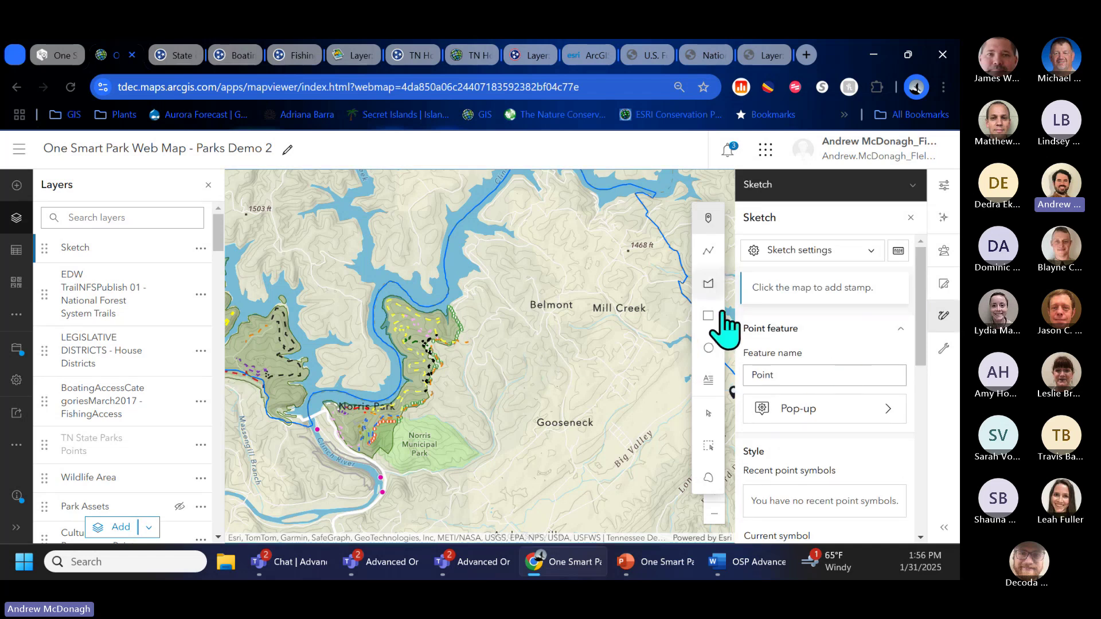
Step: Start a green text label with the copied representative's name as its content
click(709, 380)
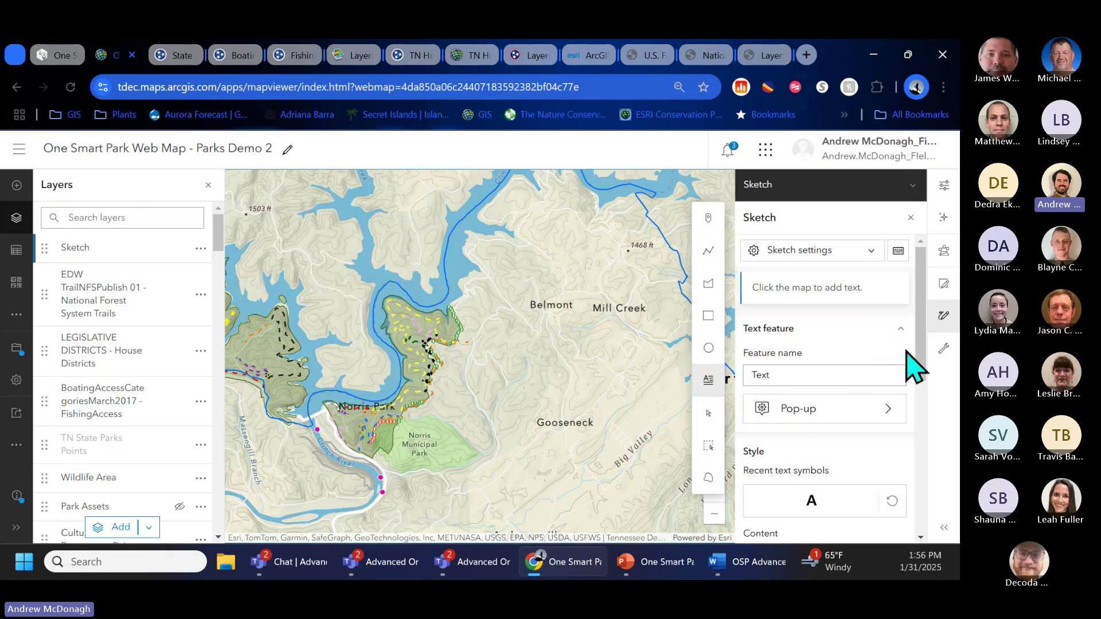
mouse_move(922, 363)
mouse_down()
mouse_move(922, 393)
mouse_move(864, 417)
mouse_up()
click(843, 427)
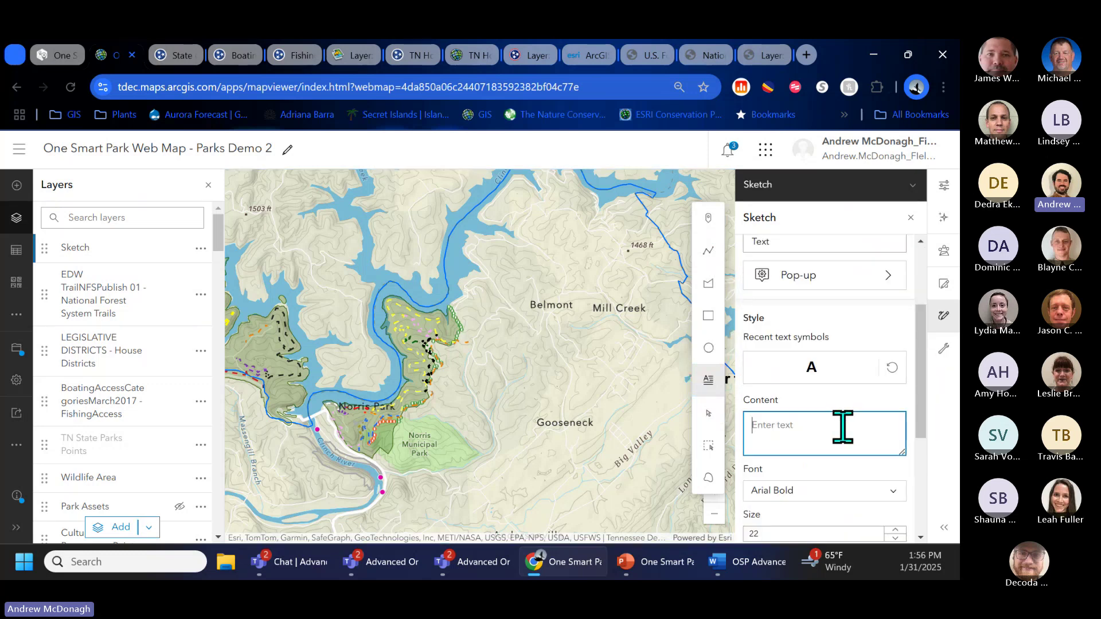
key(ctrl+v)
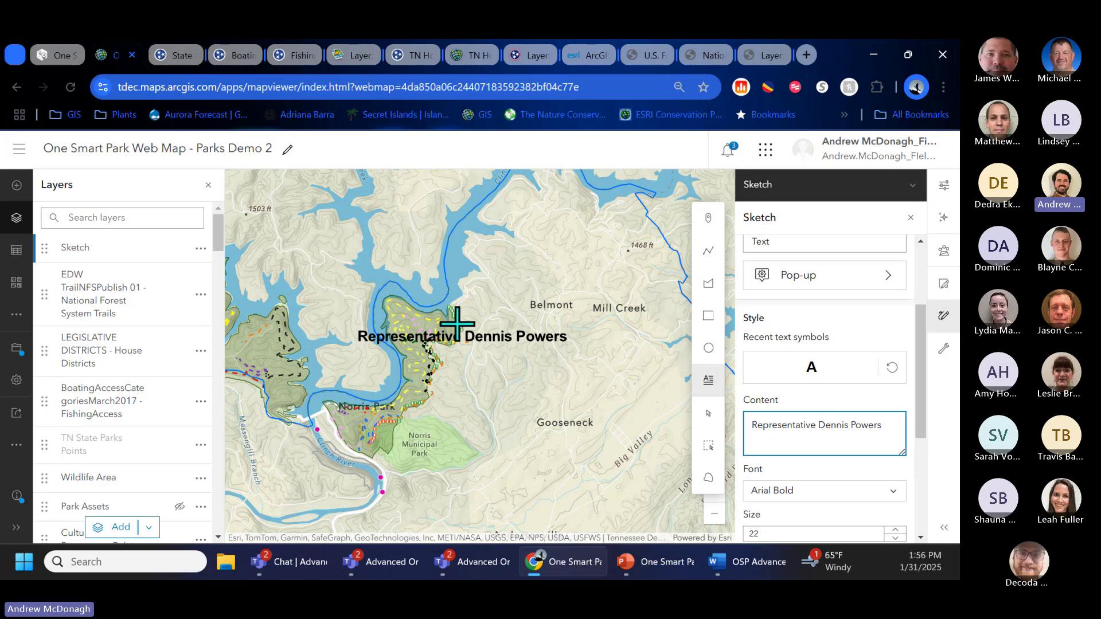
scroll(834, 378, down, 3)
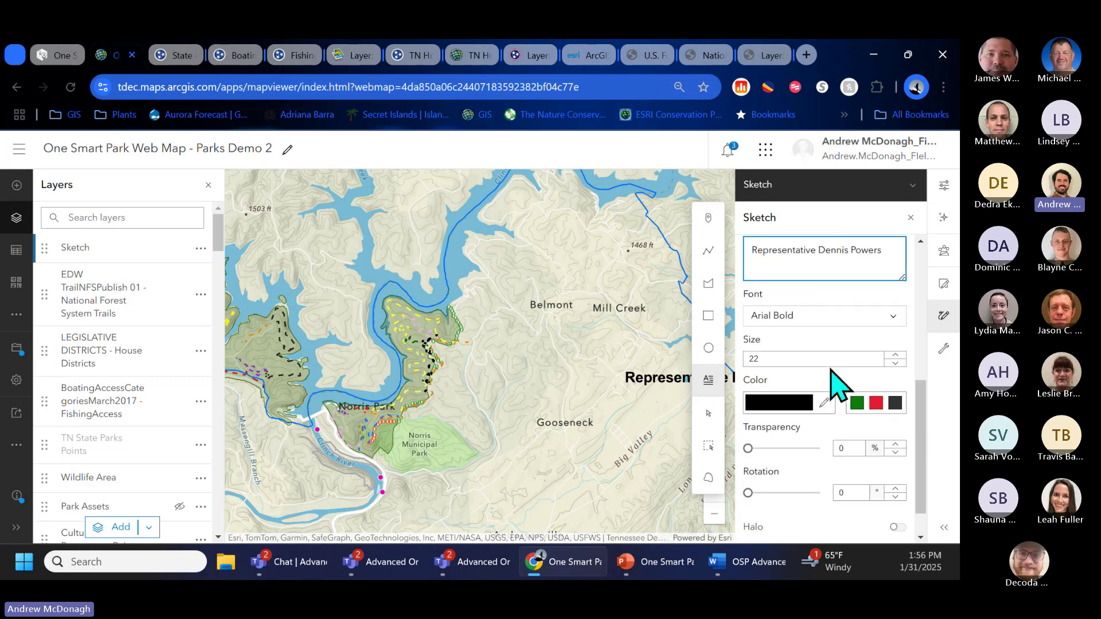
click(857, 404)
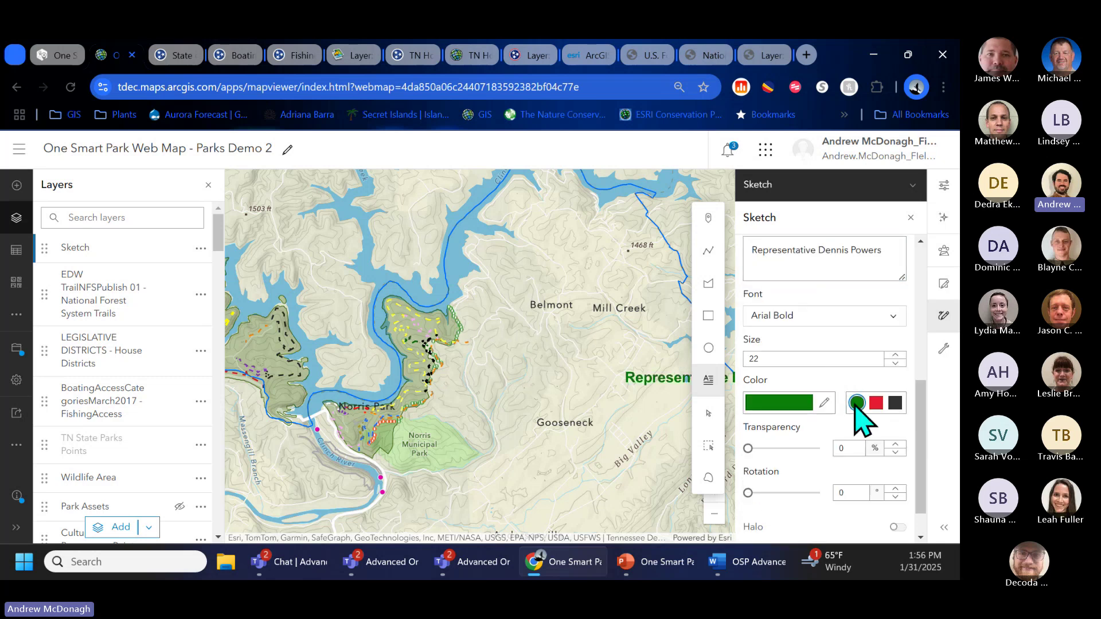
click(734, 327)
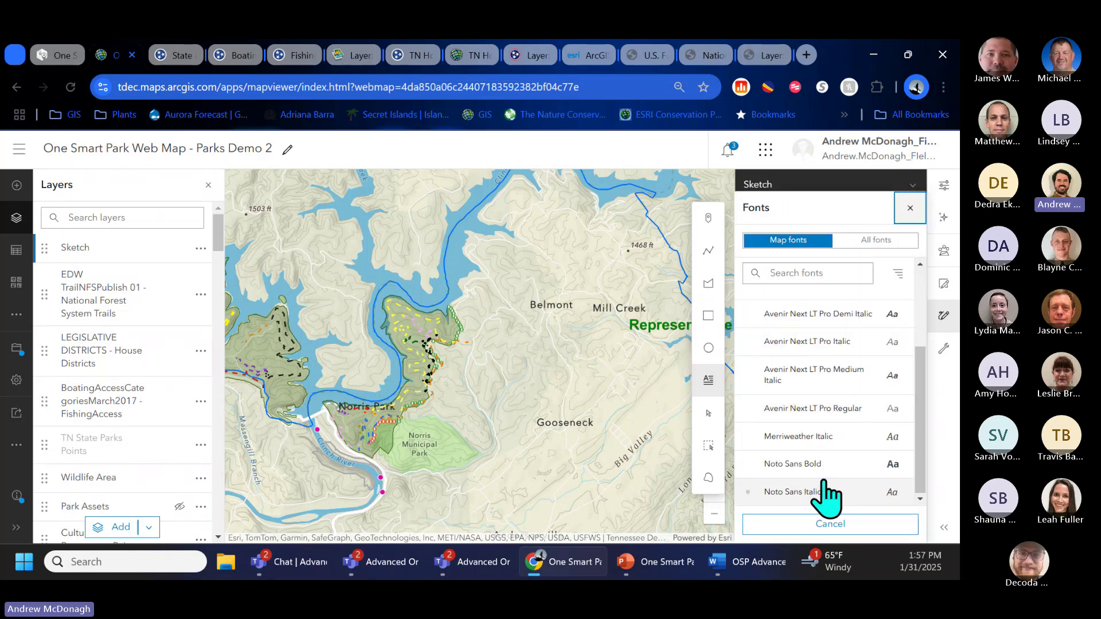
Step: Style the label in Noto Sans Bold with 33% transparency, a halo and upright rotation
click(819, 474)
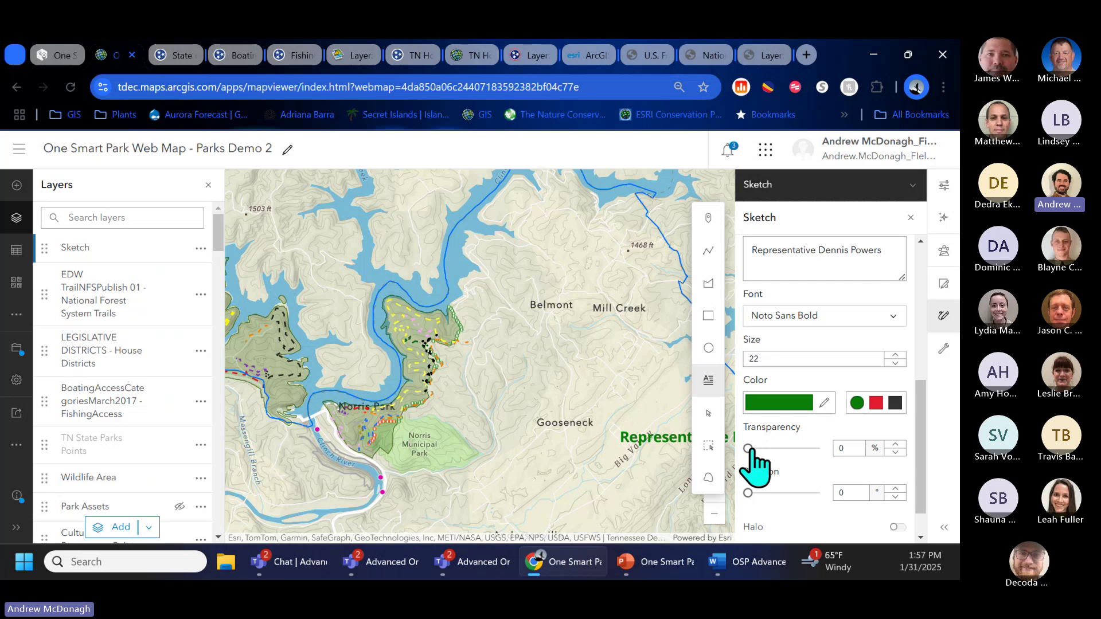
drag(749, 448, 772, 449)
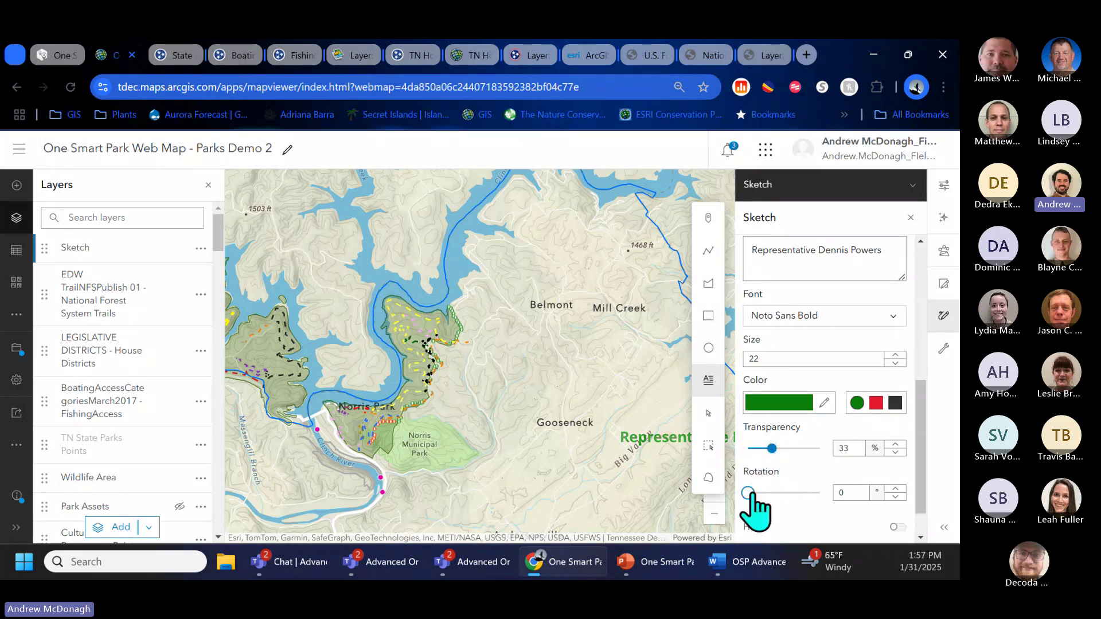
click(896, 528)
click(784, 492)
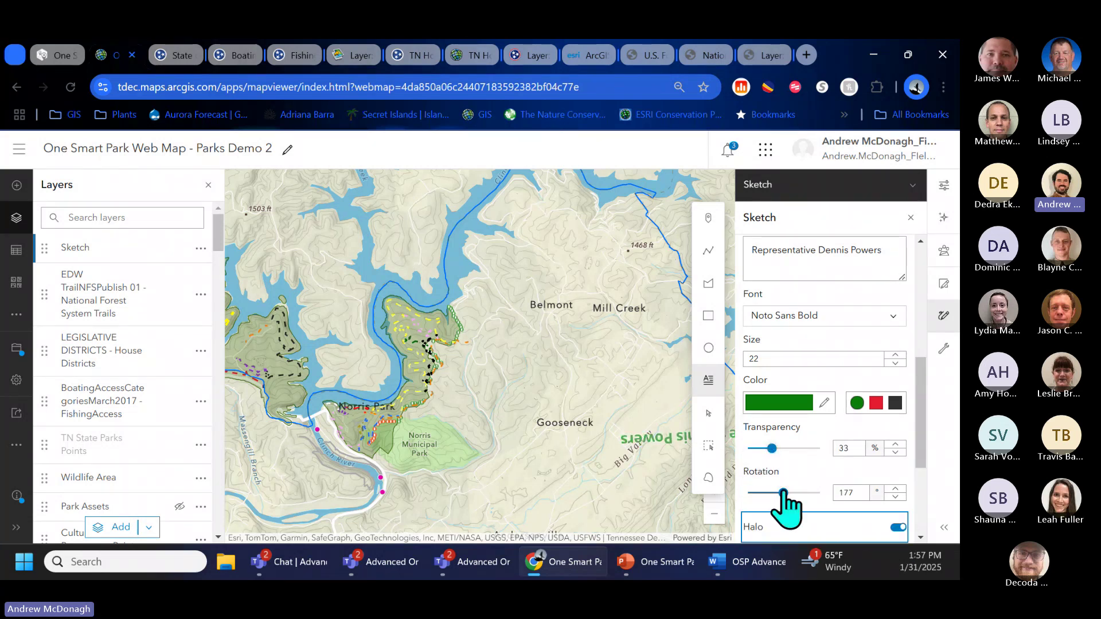
drag(784, 493, 749, 493)
scroll(566, 431, down, 1)
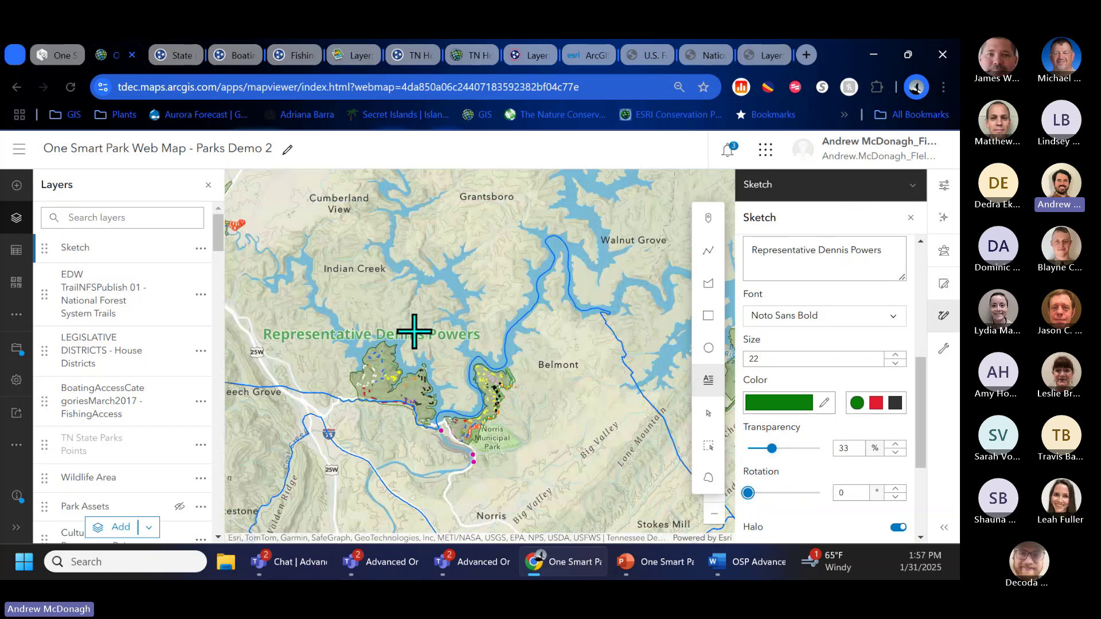
scroll(367, 319, up, 1)
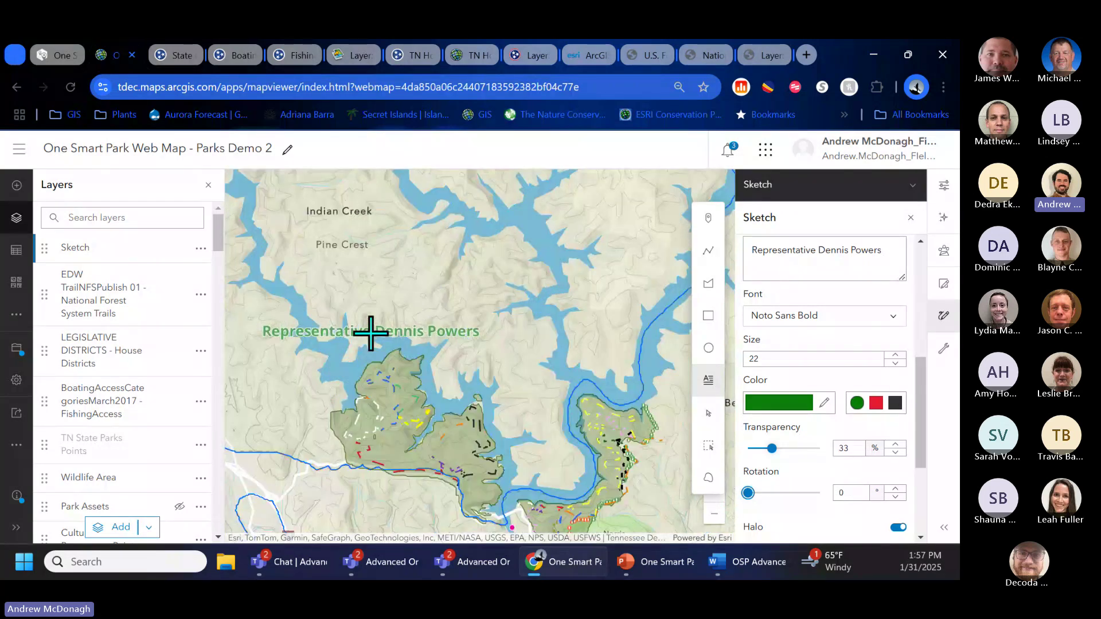
scroll(377, 325, up, 1)
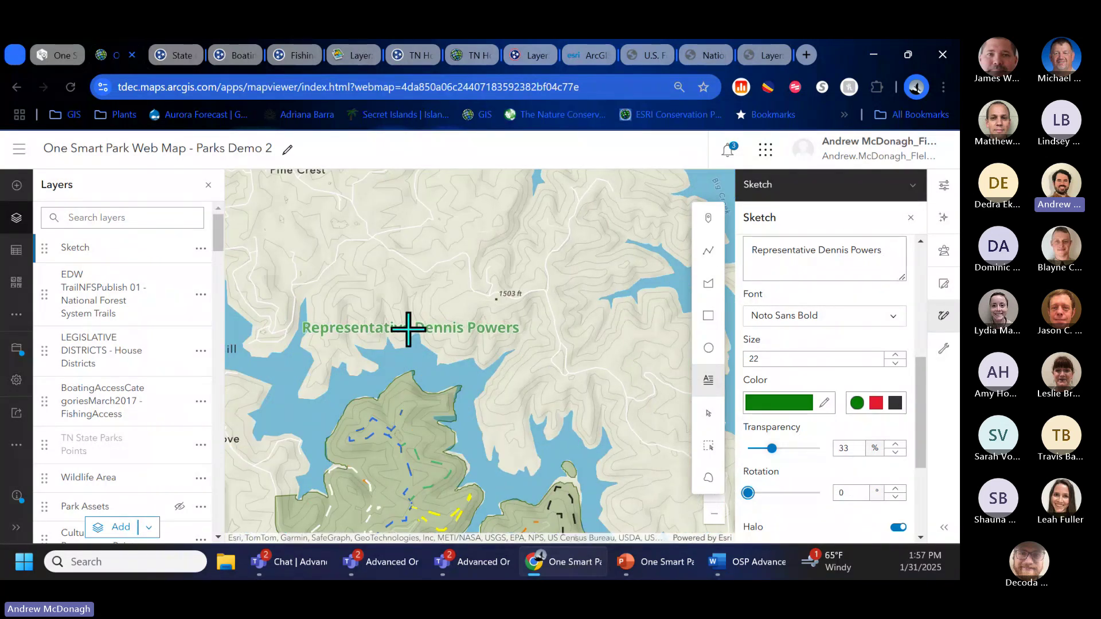
Step: Place the label over the lake above the park and close the sketch tools
click(416, 323)
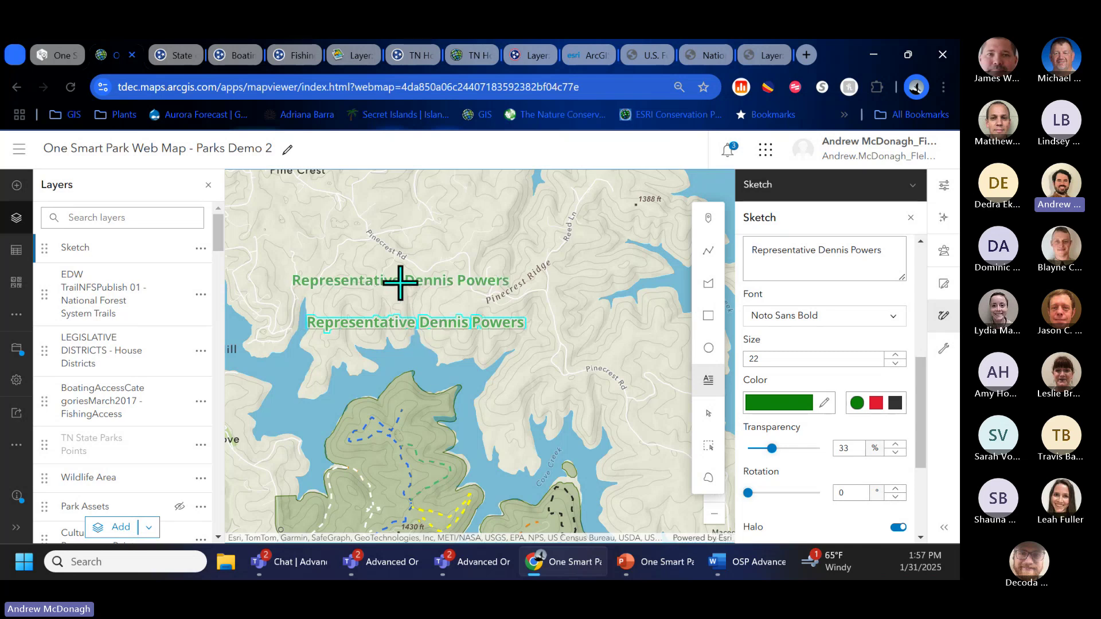
scroll(400, 282, down, 3)
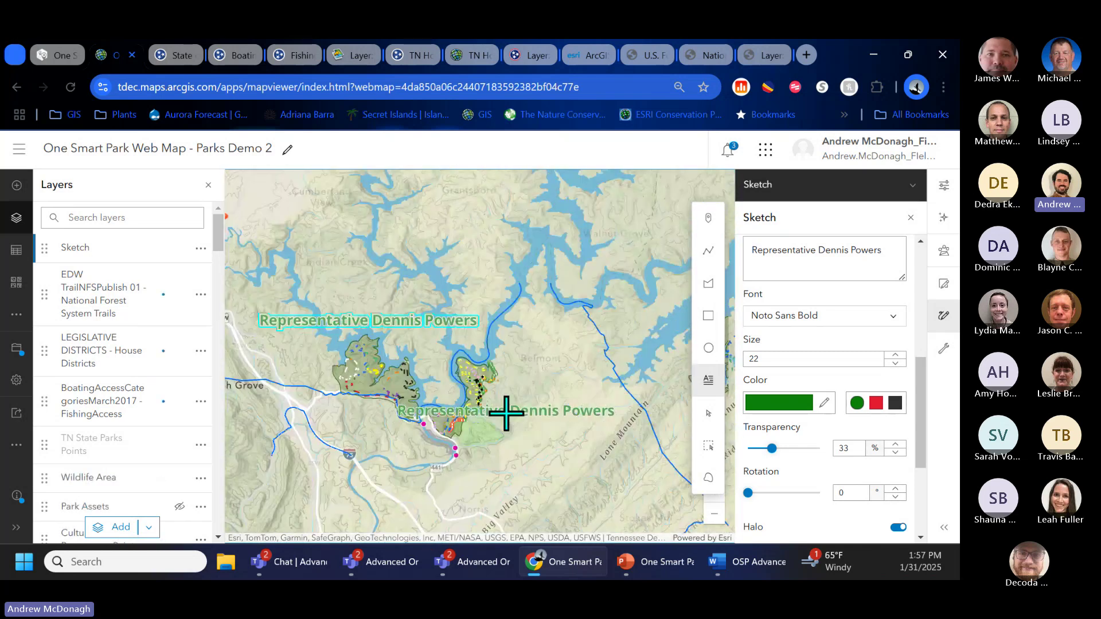
click(711, 418)
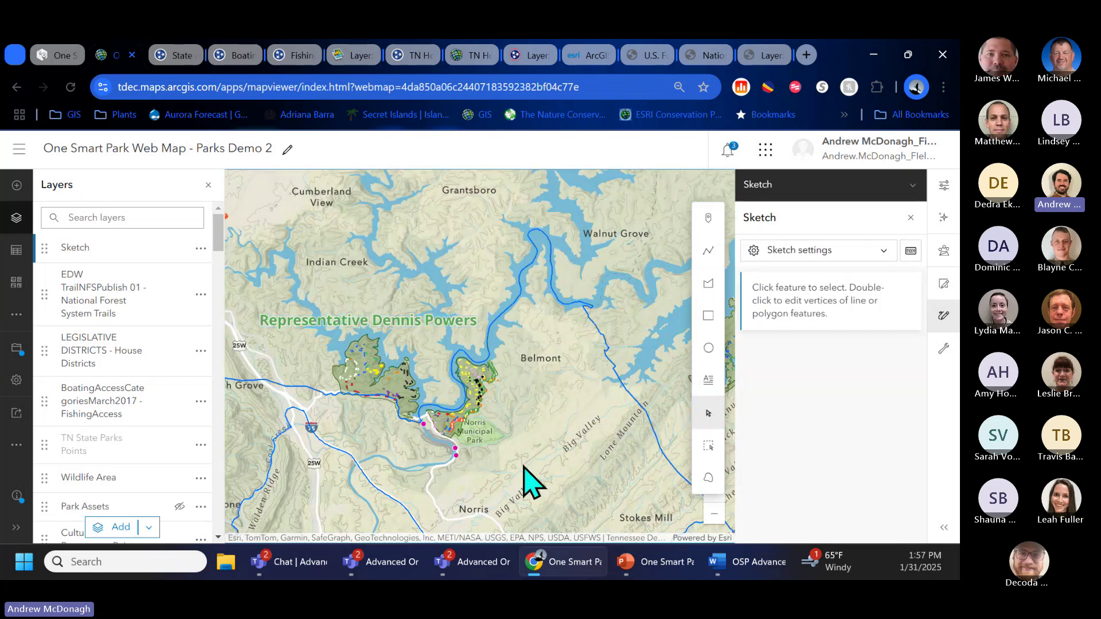
click(944, 316)
Step: Copy the second representative's name from another district's pop-up
click(625, 447)
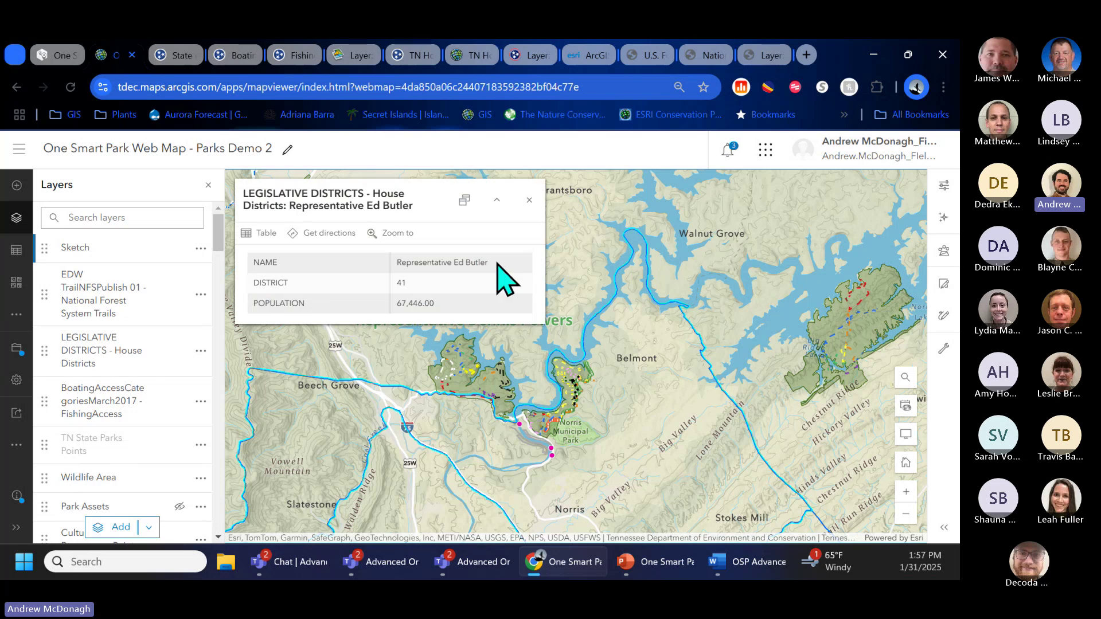
drag(496, 262, 390, 262)
key(ctrl+c)
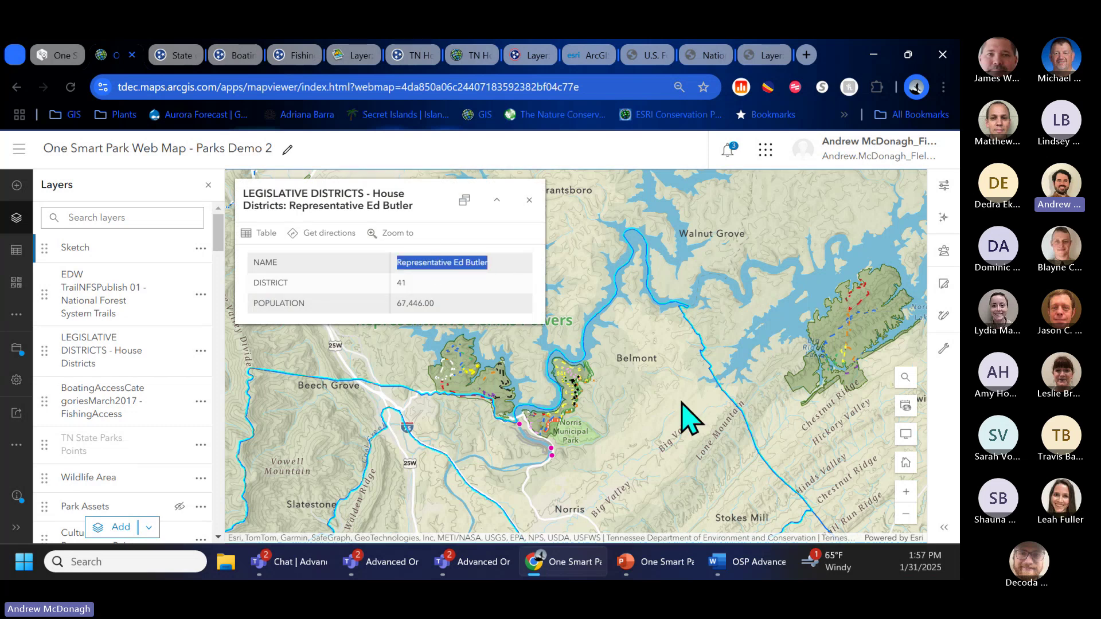
click(529, 200)
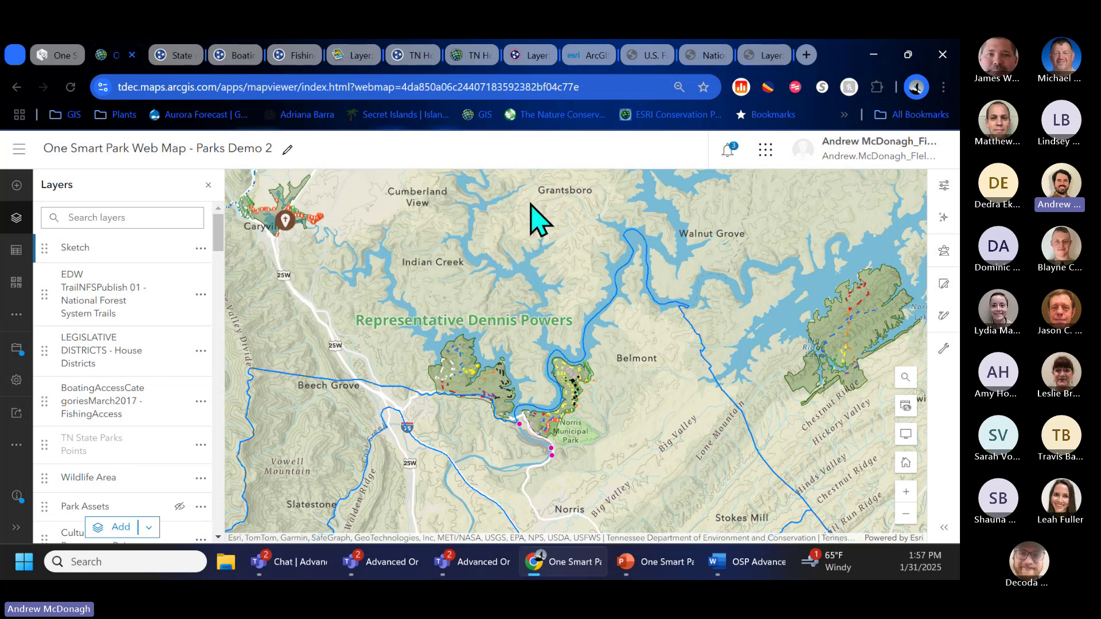
Step: Start a new text label with the second representative's name as its content
click(944, 316)
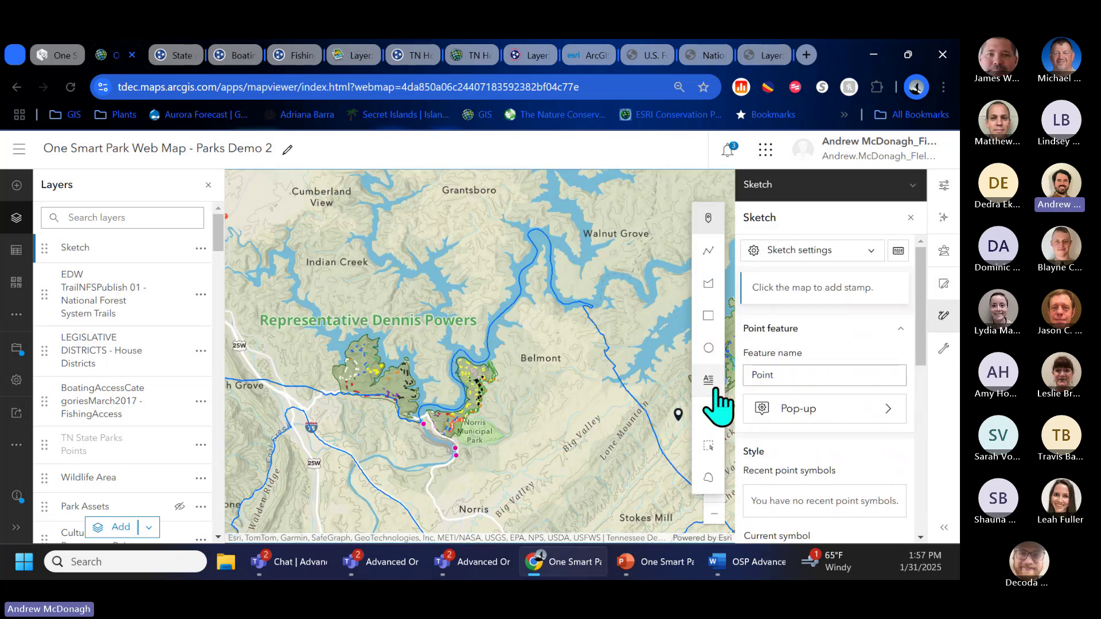
scroll(766, 456, down, 5)
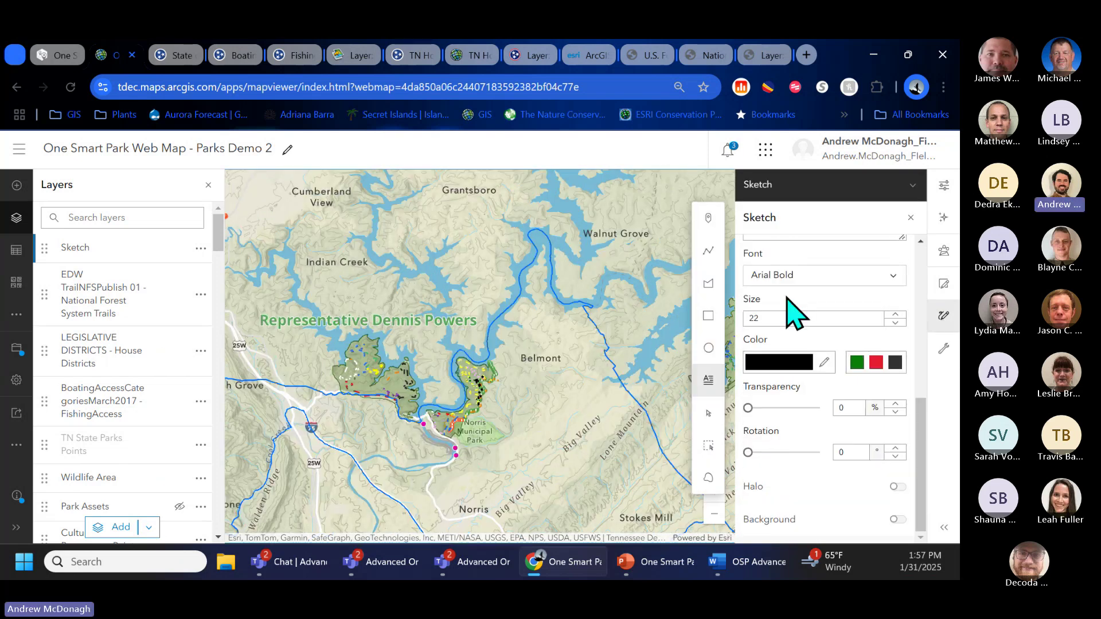
scroll(799, 321, up, 3)
click(809, 383)
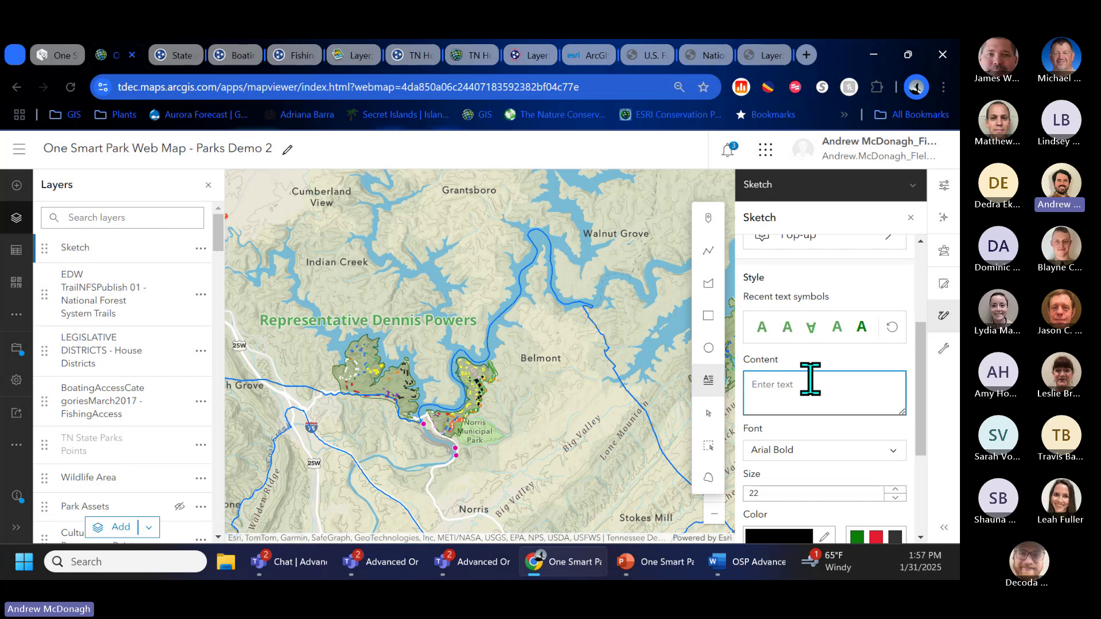
key(ctrl+v)
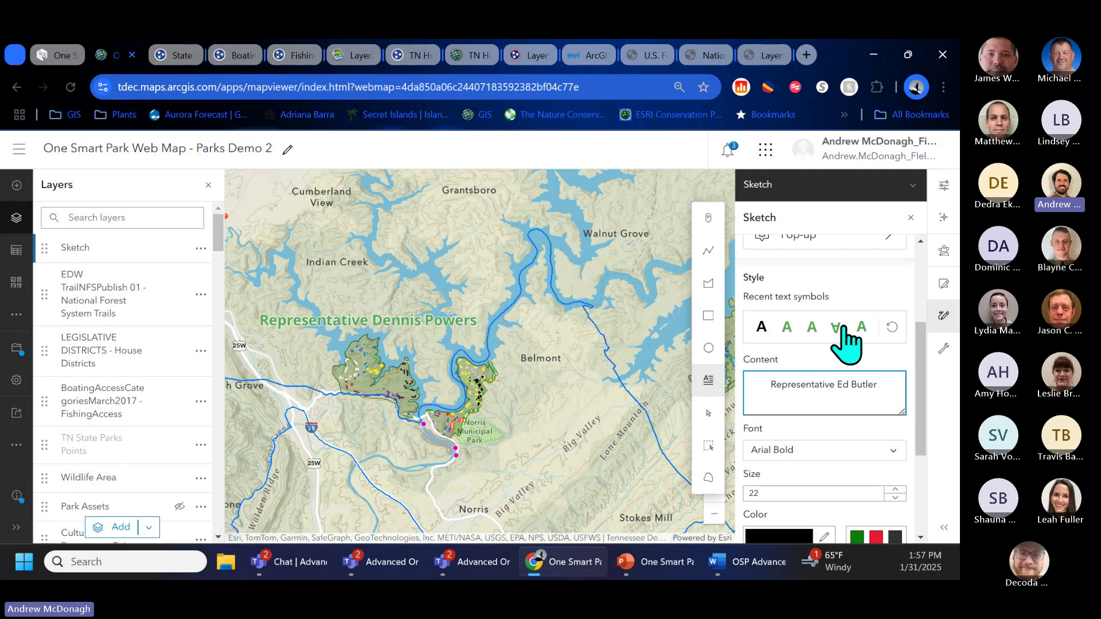
Step: Make the label red Noto Sans Bold, place it near Norris Municipal Park and close Sketch
click(788, 328)
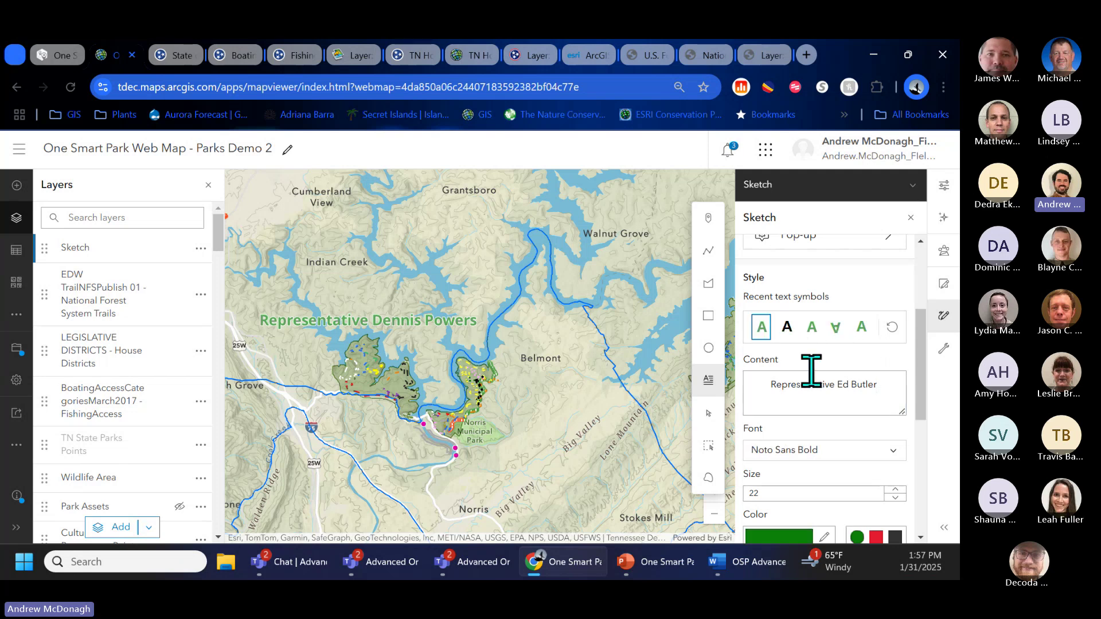
scroll(926, 418, down, 2)
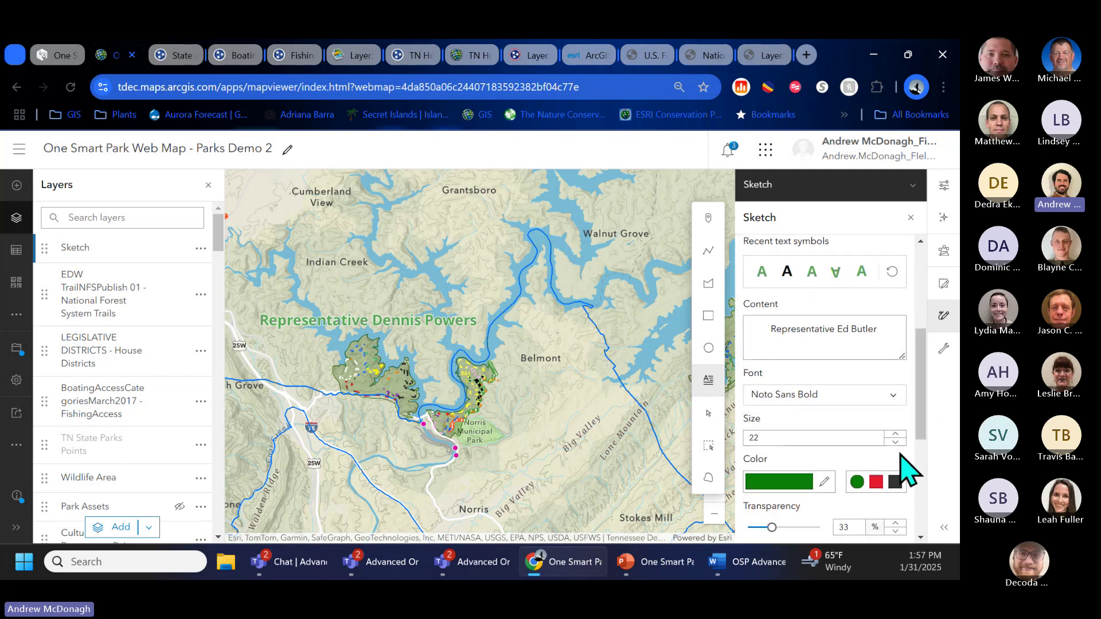
click(876, 482)
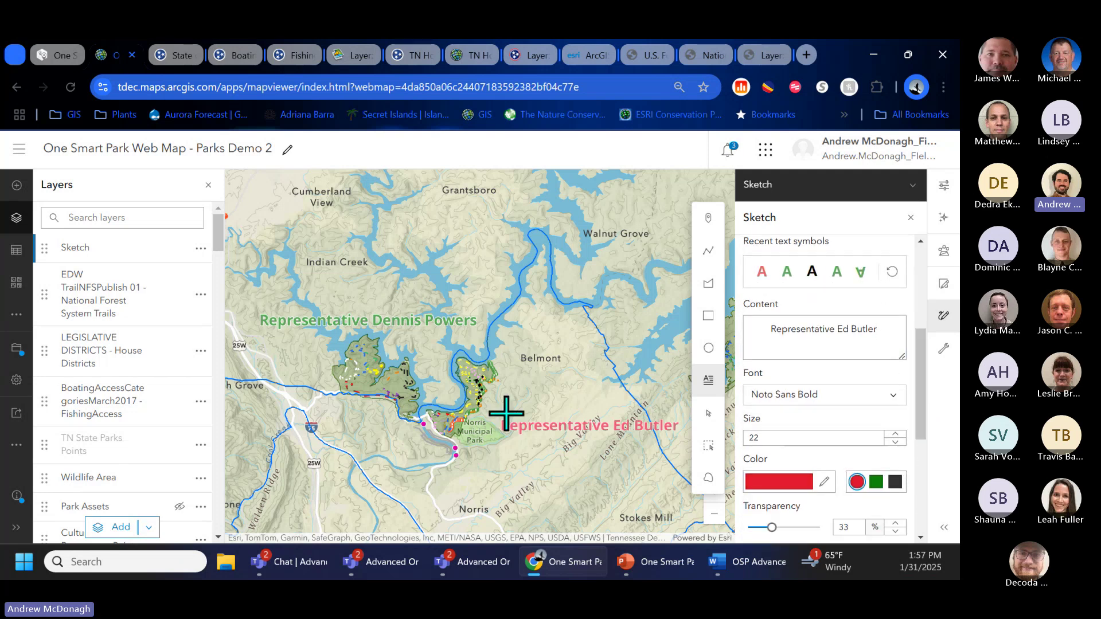
click(563, 460)
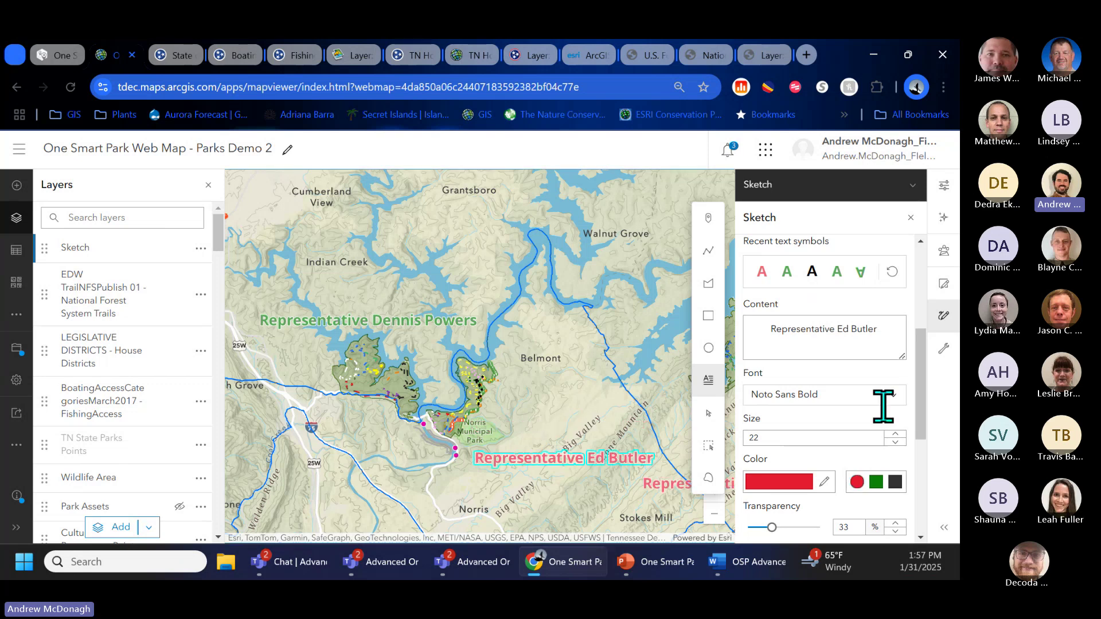
click(913, 218)
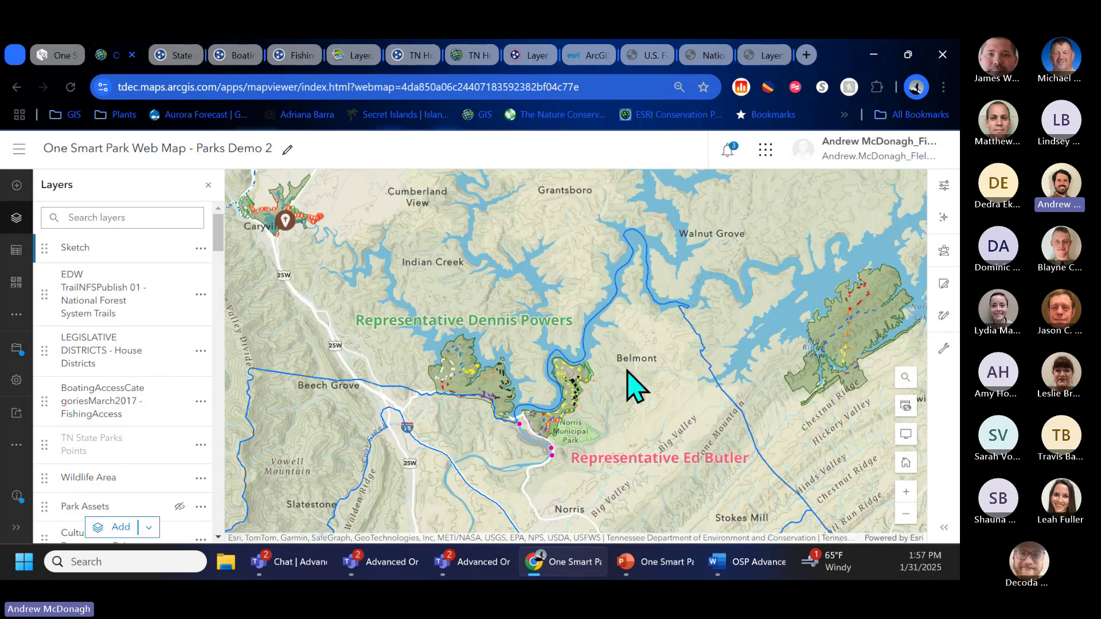
Step: Save the web map with Save and open > Save
click(16, 348)
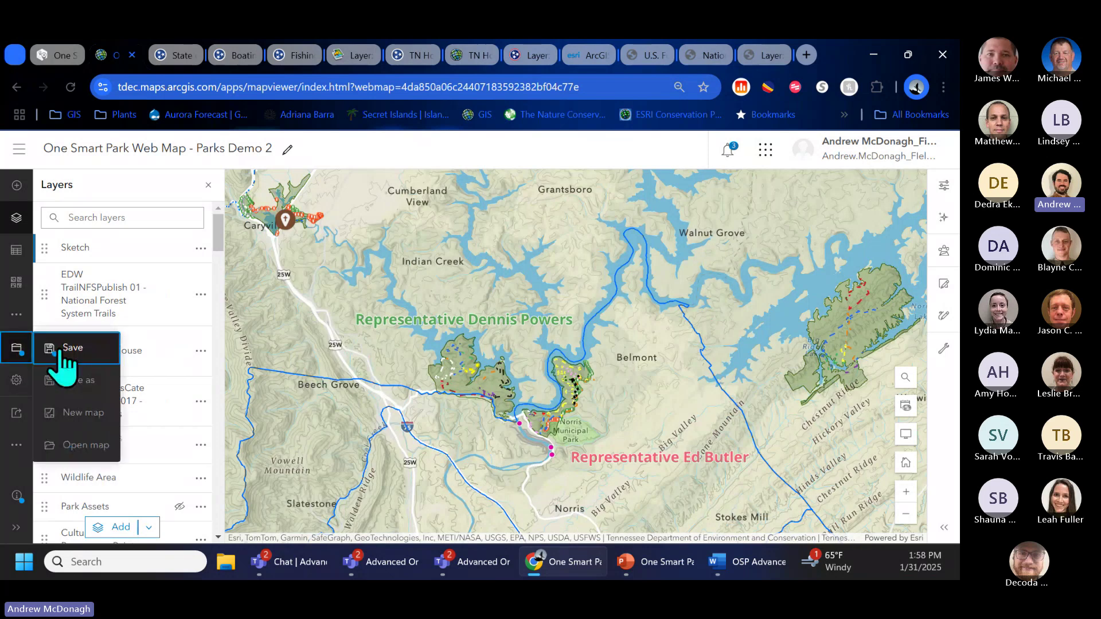
click(54, 351)
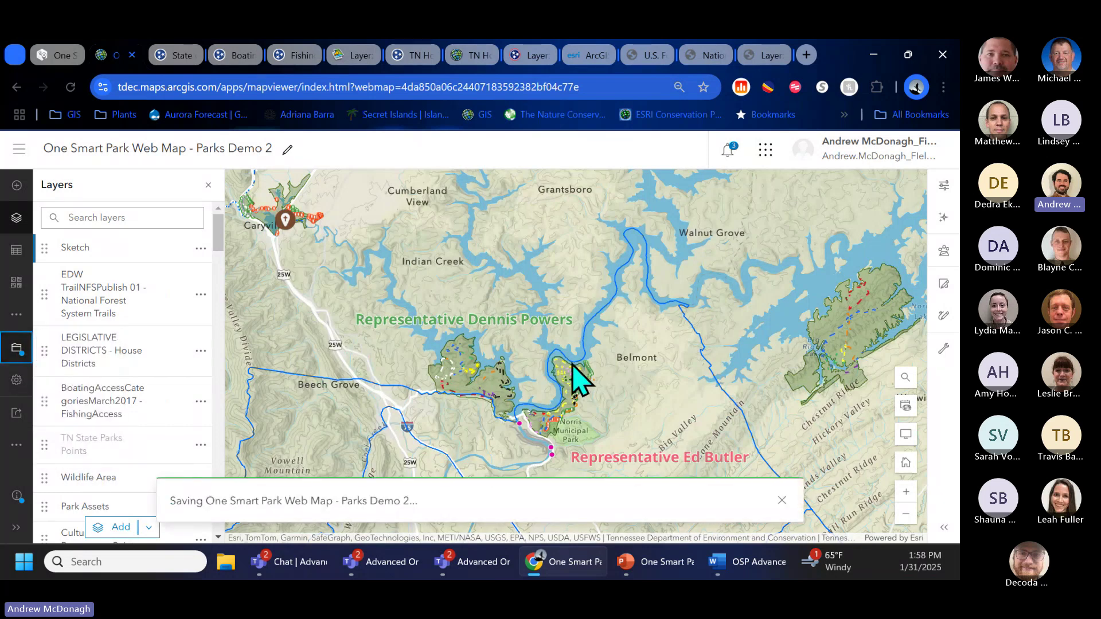
click(942, 320)
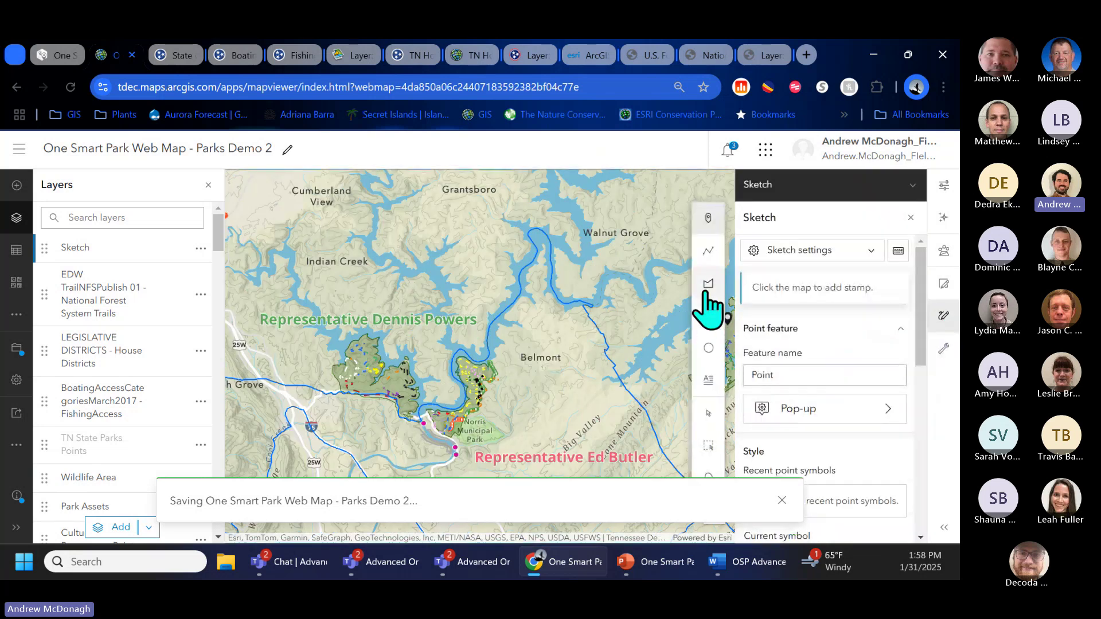
Step: Draw a green polygon over the area between Norris and Belmont
click(708, 285)
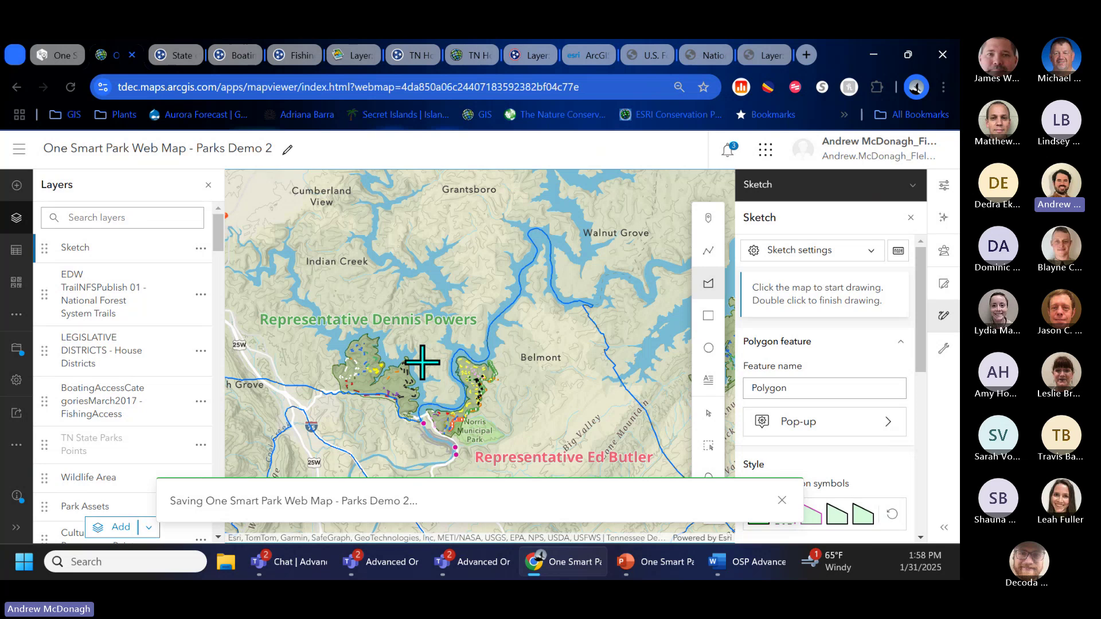
drag(423, 363, 467, 357)
scroll(502, 363, down, 2)
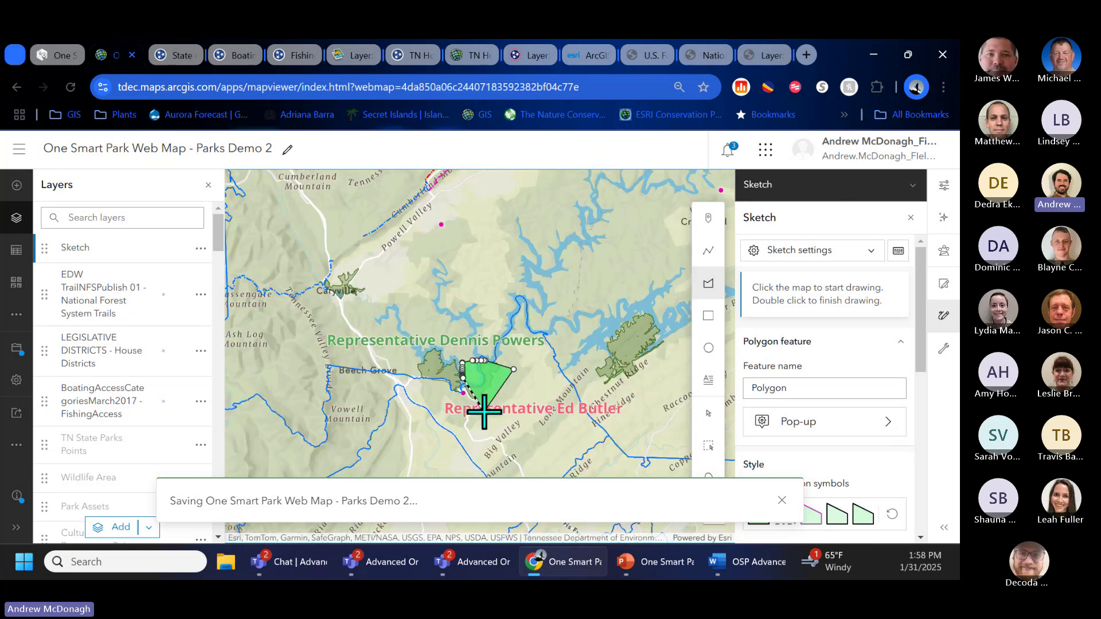
scroll(484, 412, up, 2)
click(412, 371)
click(474, 426)
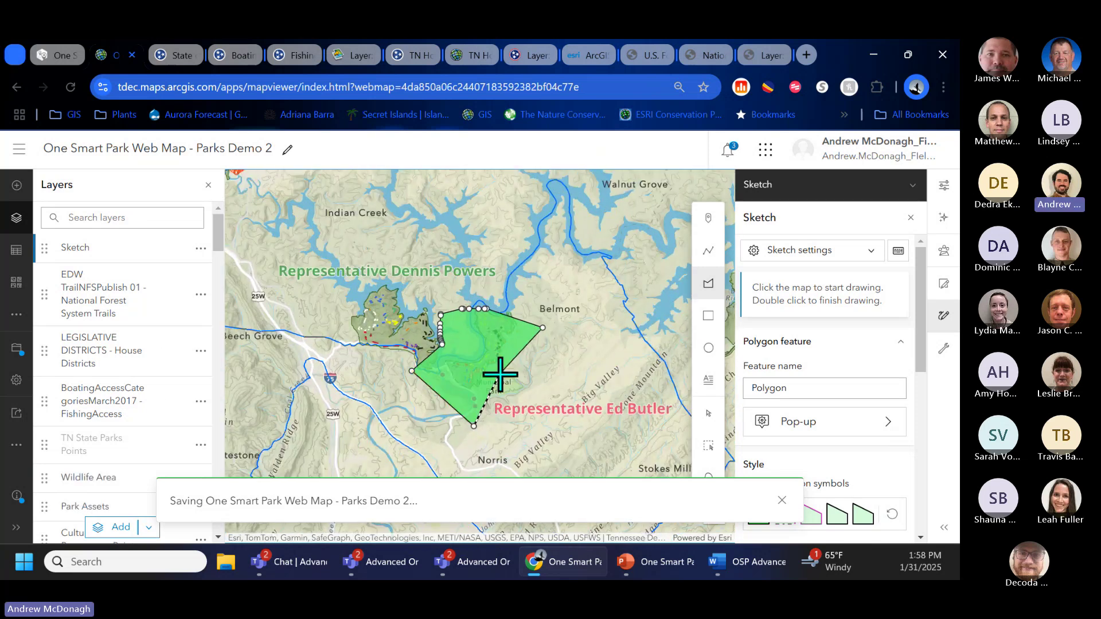
double_click(499, 374)
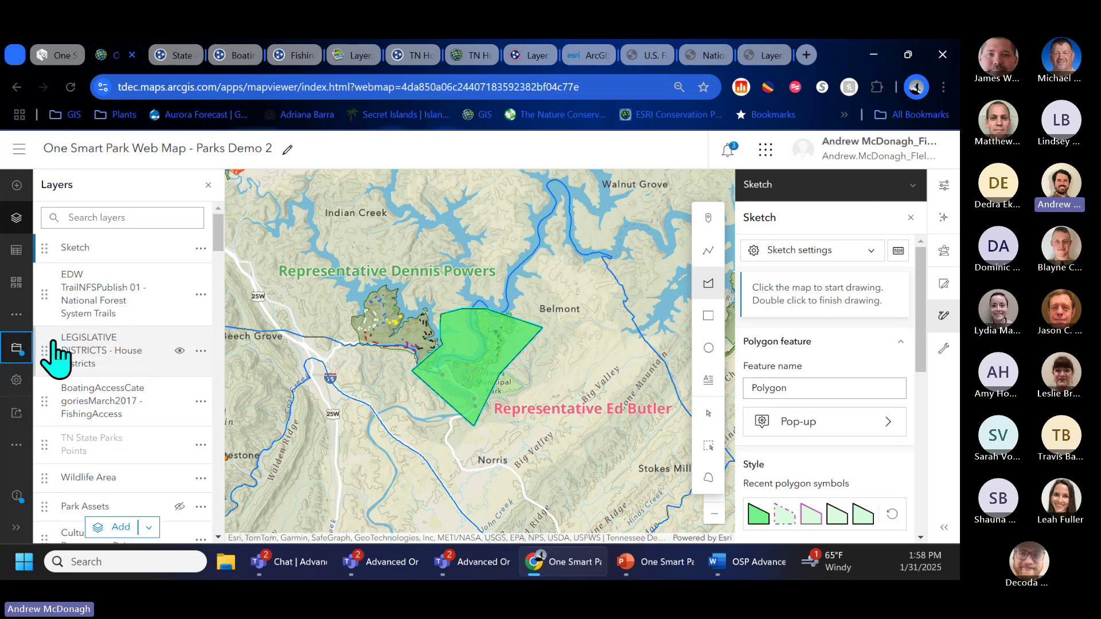
Step: Leave without saving and reopen One Smart Park Web Map - Parks Demo 2 from Content in Map Viewer
click(13, 153)
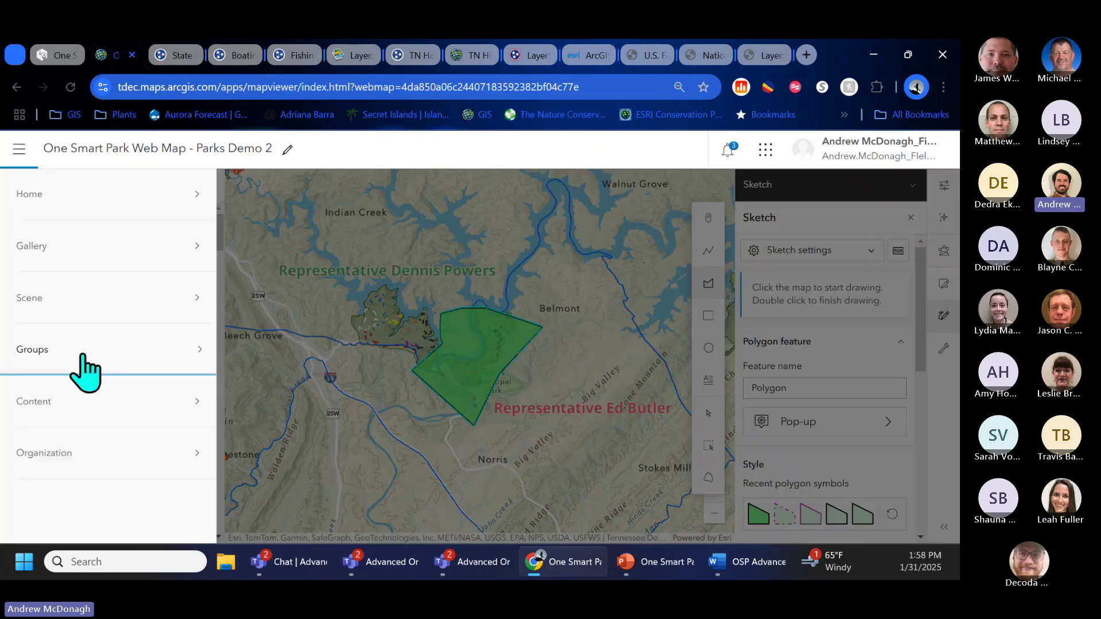
click(80, 400)
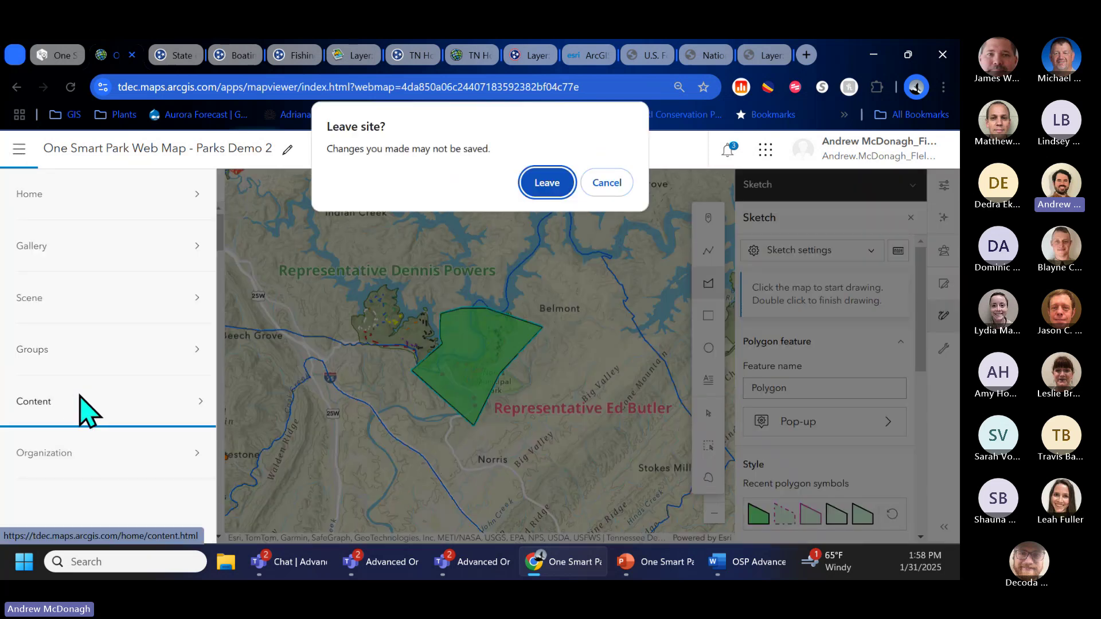
click(548, 183)
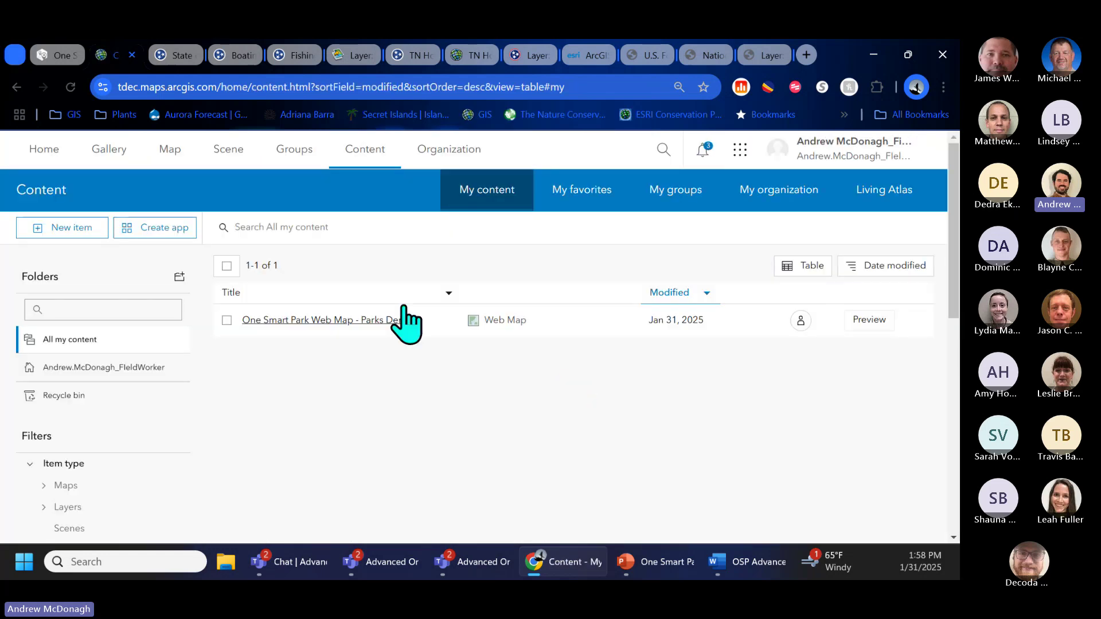
click(365, 325)
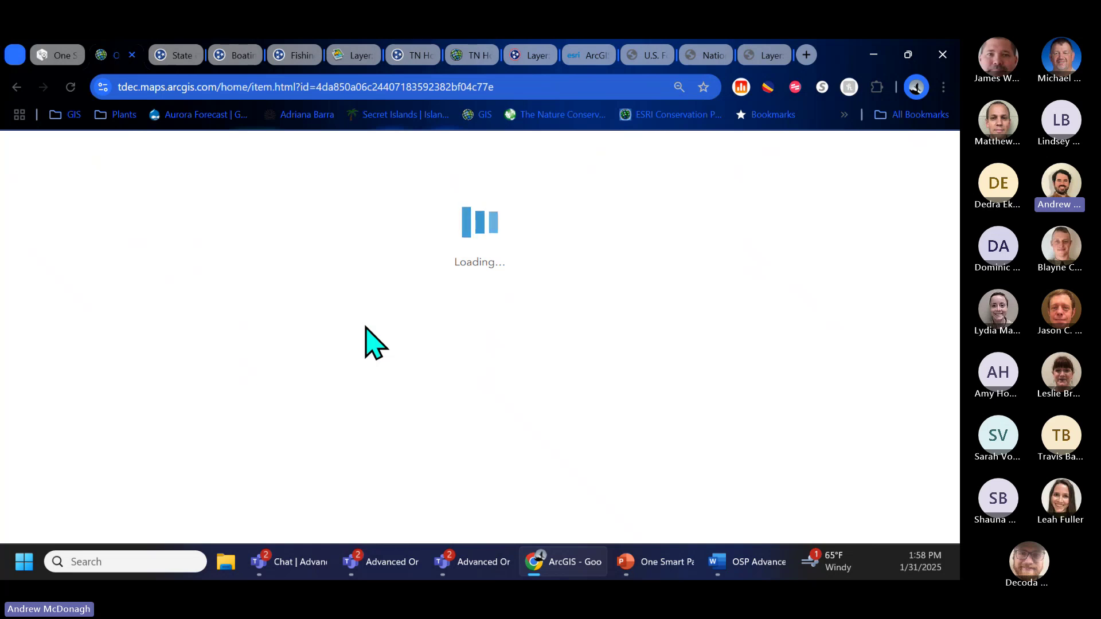
click(838, 245)
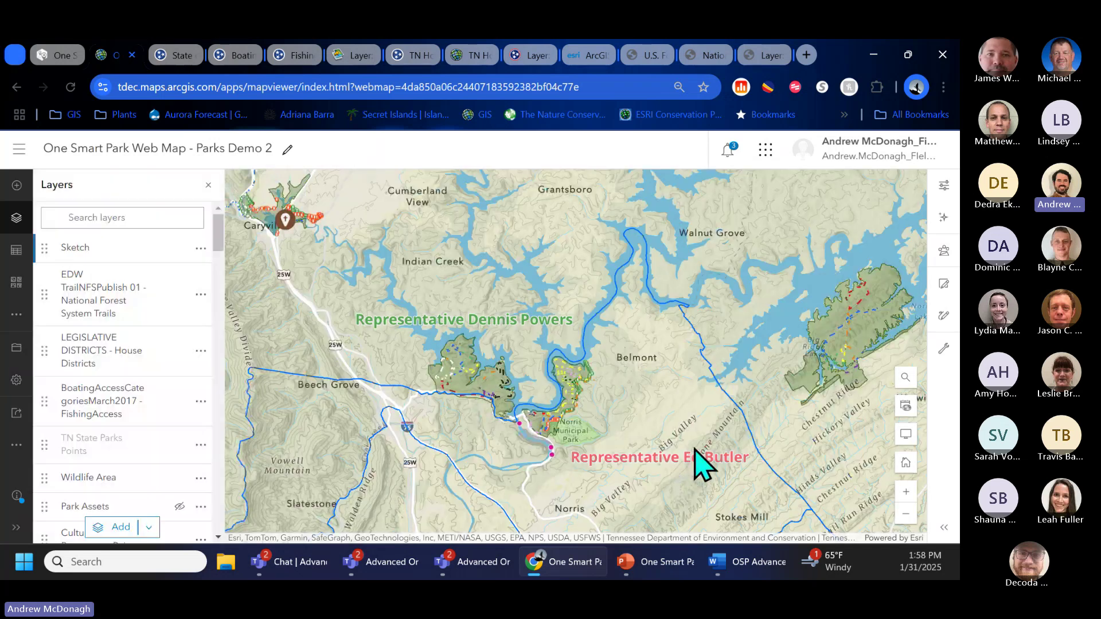
Step: Select the second representative's label in Sketch and move it up beside Norris Municipal Park
click(940, 316)
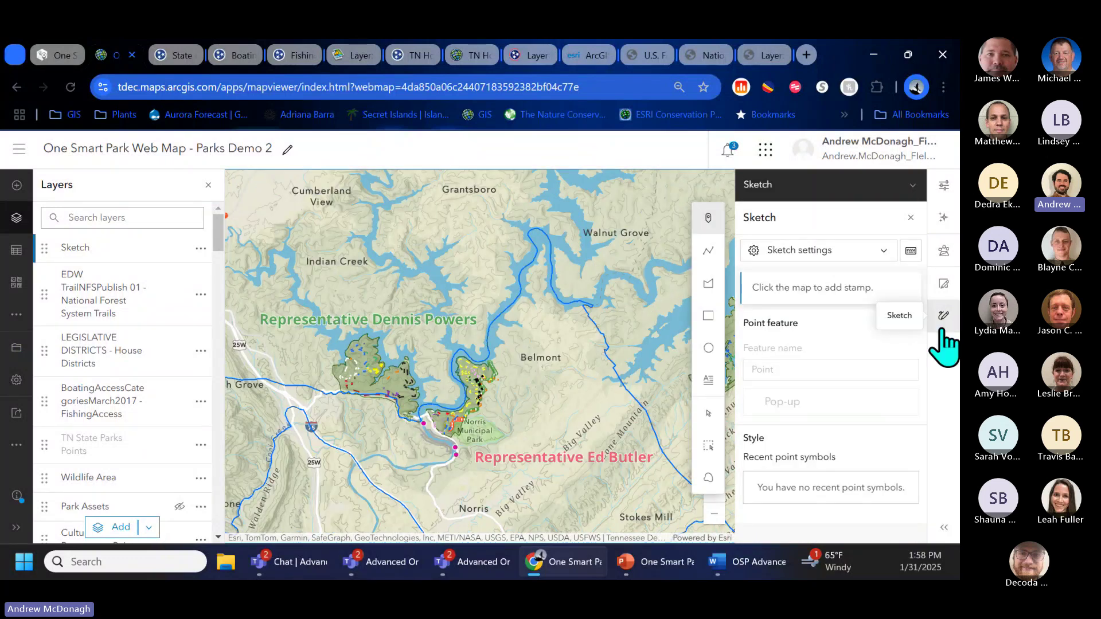
click(709, 424)
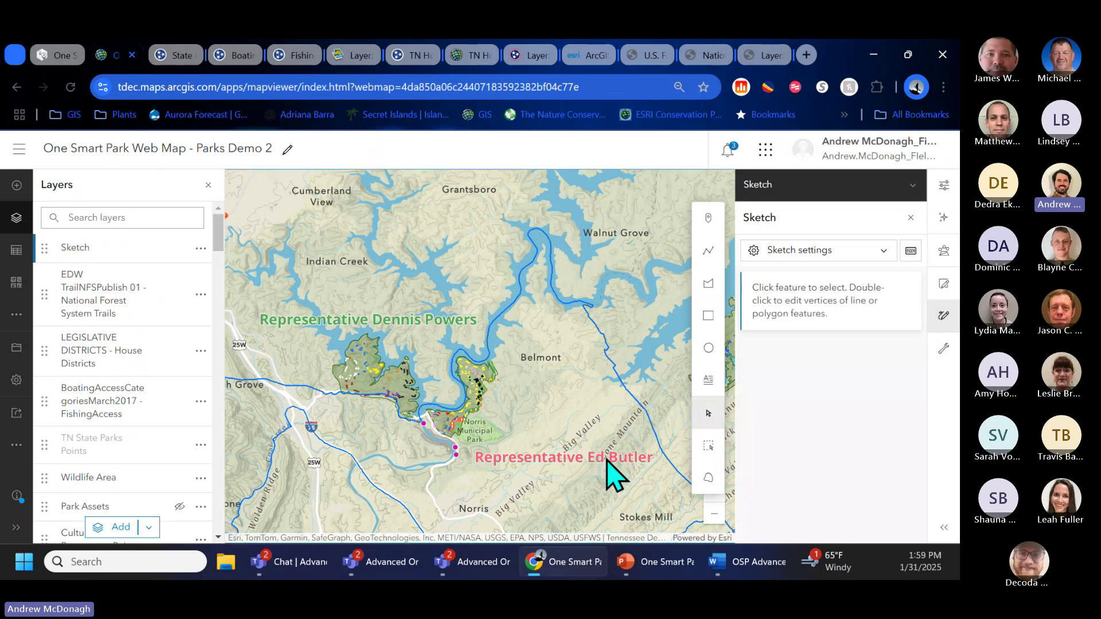
click(589, 459)
drag(590, 459, 594, 425)
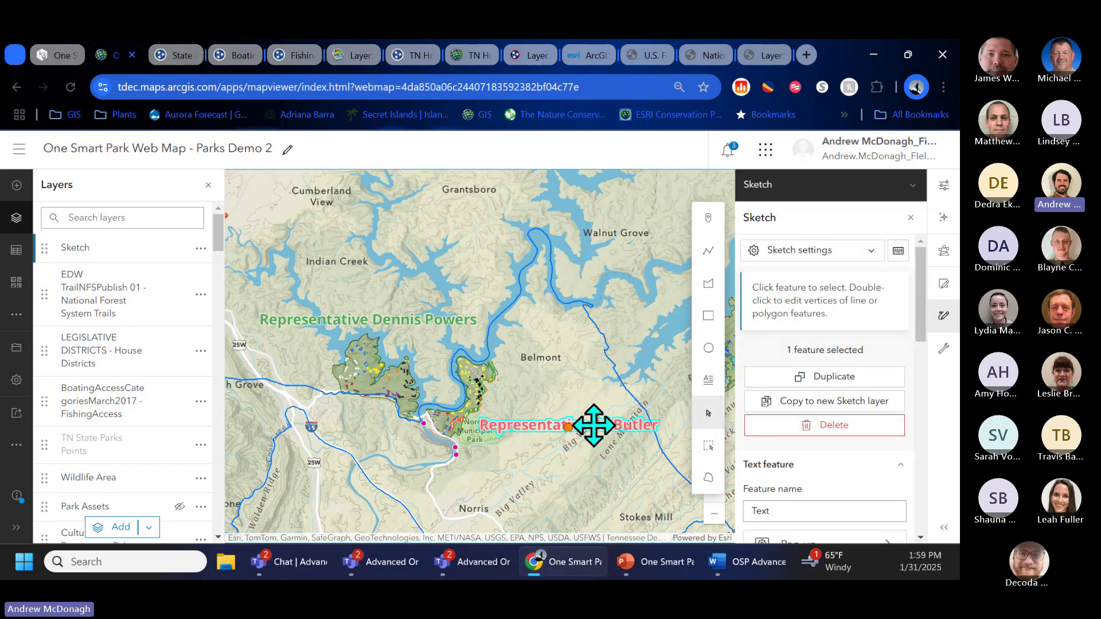
Step: Make that label black and reduce its size to 17
scroll(837, 505, down, 3)
click(812, 462)
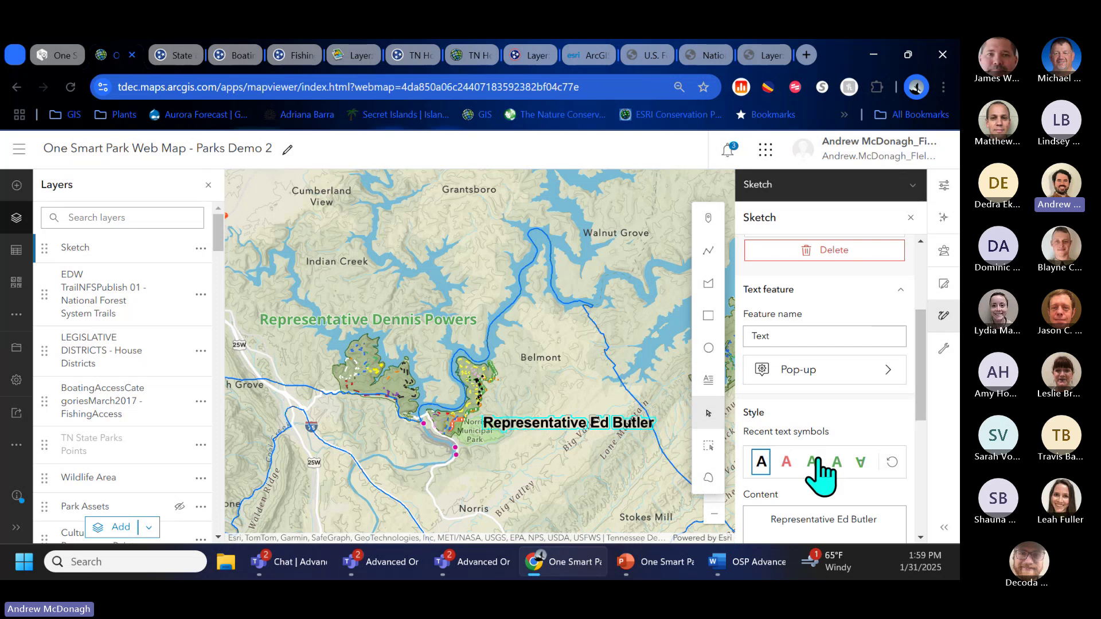
click(838, 339)
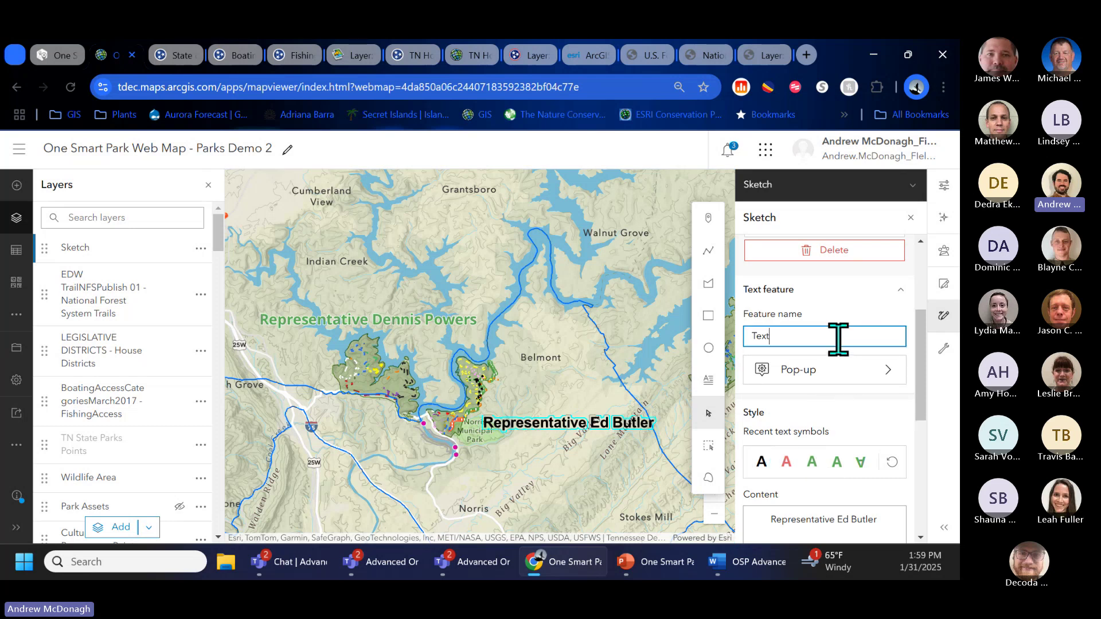
scroll(838, 338, down, 3)
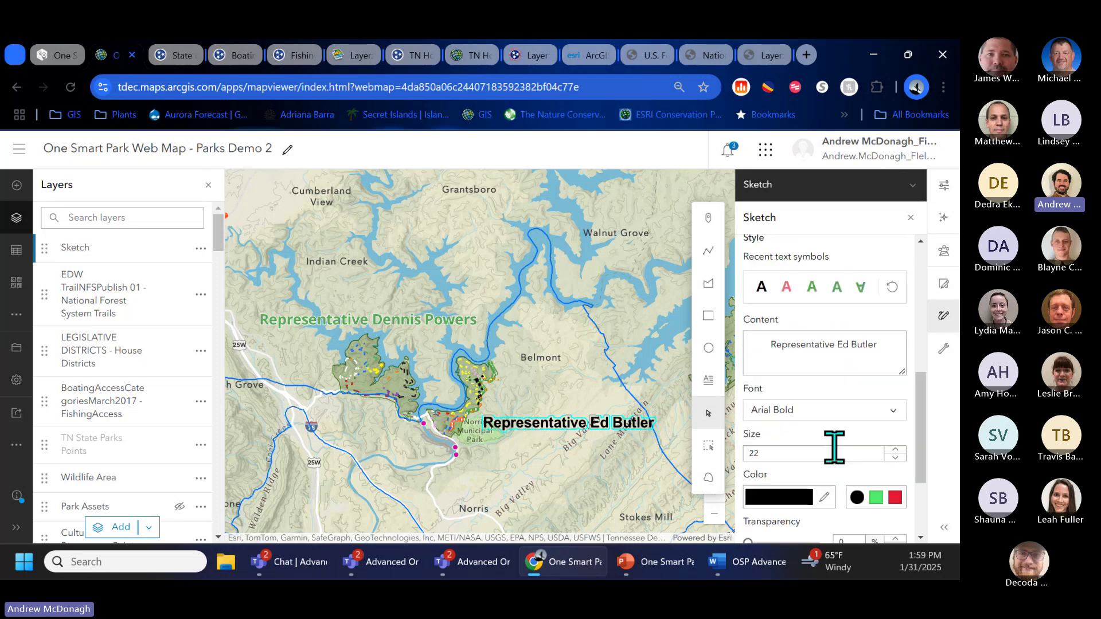
click(895, 458)
click(895, 457)
click(896, 458)
click(895, 457)
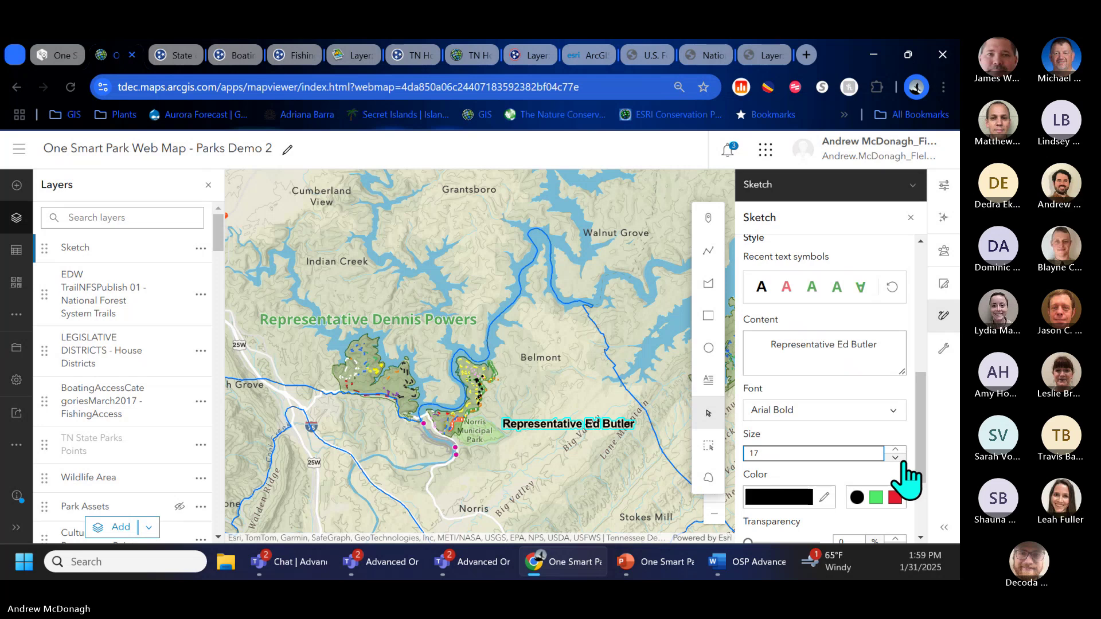
click(16, 445)
Step: Open the Print panel with a Letter ANSI A Landscape PDF layout, then switch to the Smart Parks Mapping Hub page
click(73, 485)
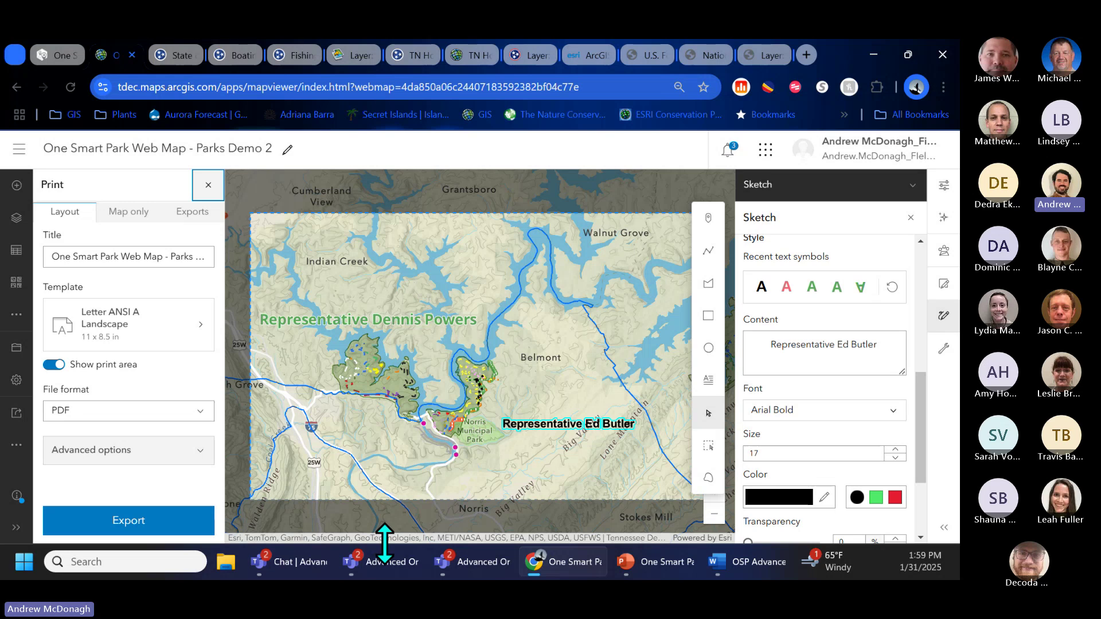
mouse_move(631, 563)
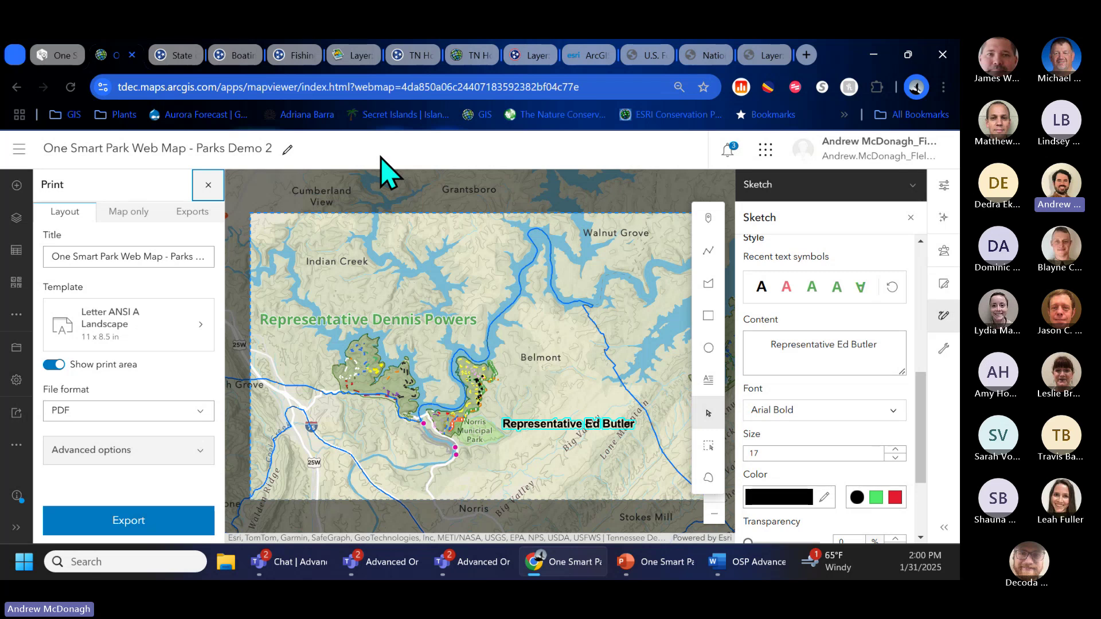
click(63, 55)
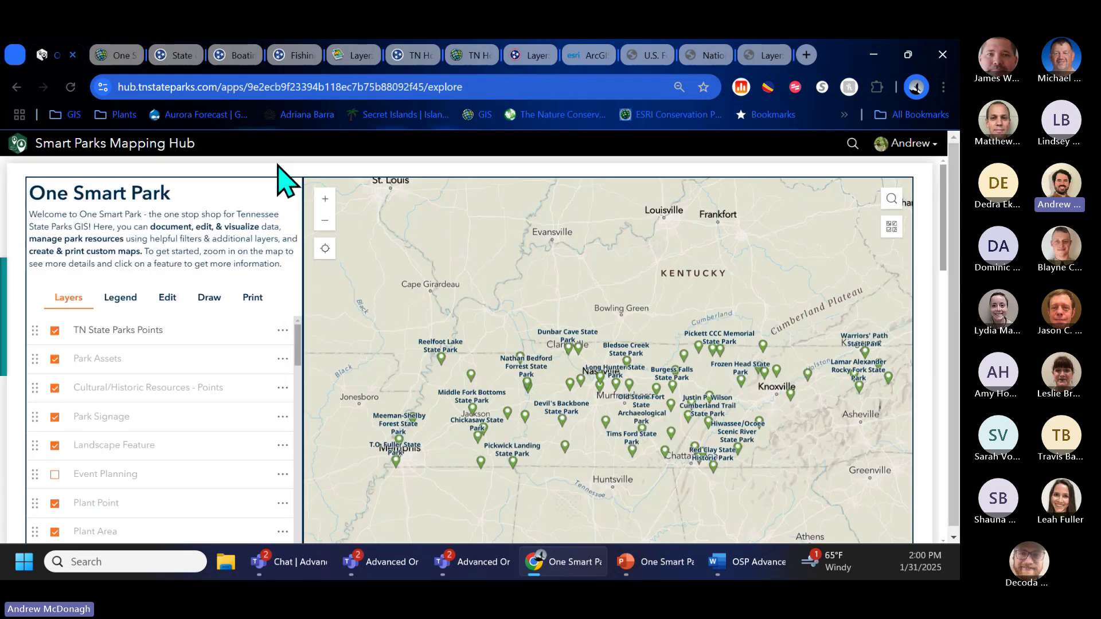
Step: Return to the Parks Demo 2 web map with its print settings still open
click(115, 58)
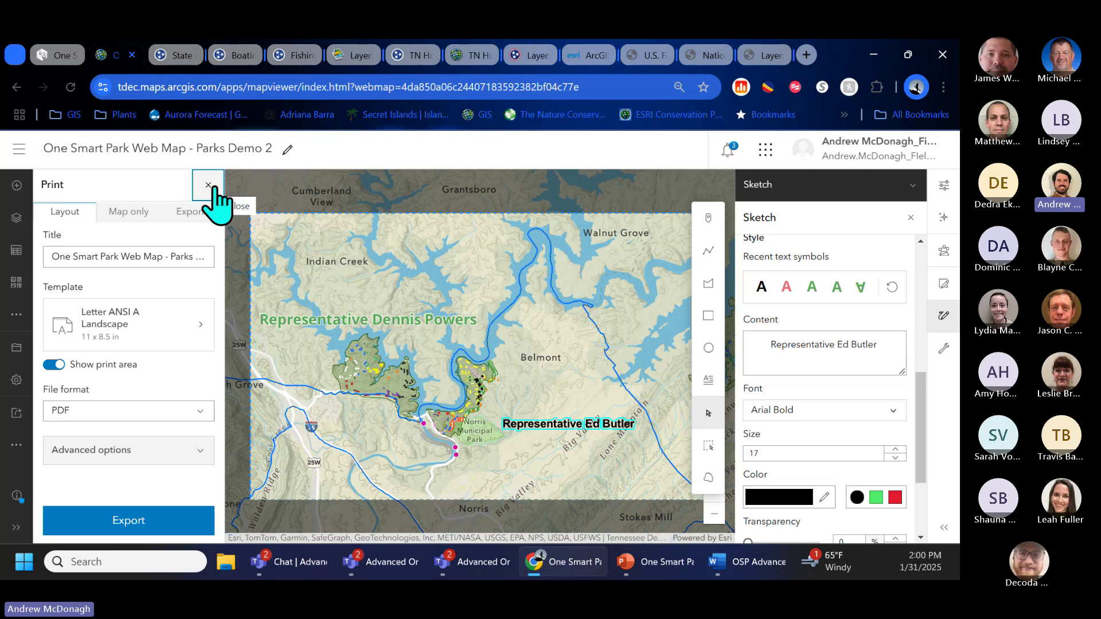
Step: Bring up PowerPoint showing slide 6, 'Can I take this to the field?'
click(677, 567)
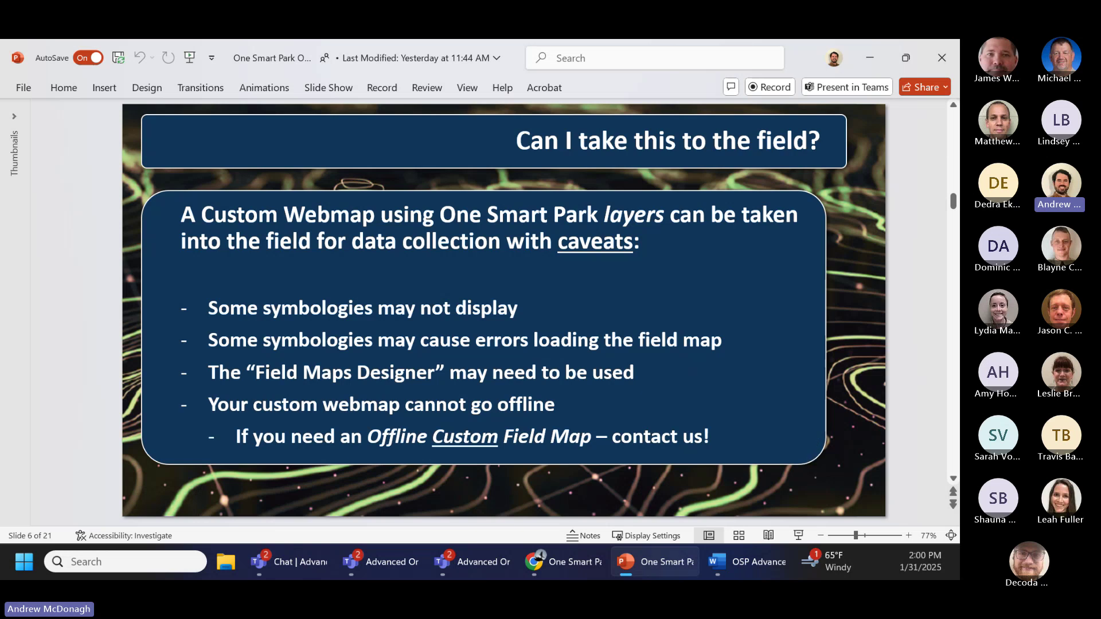
mouse_move(573, 563)
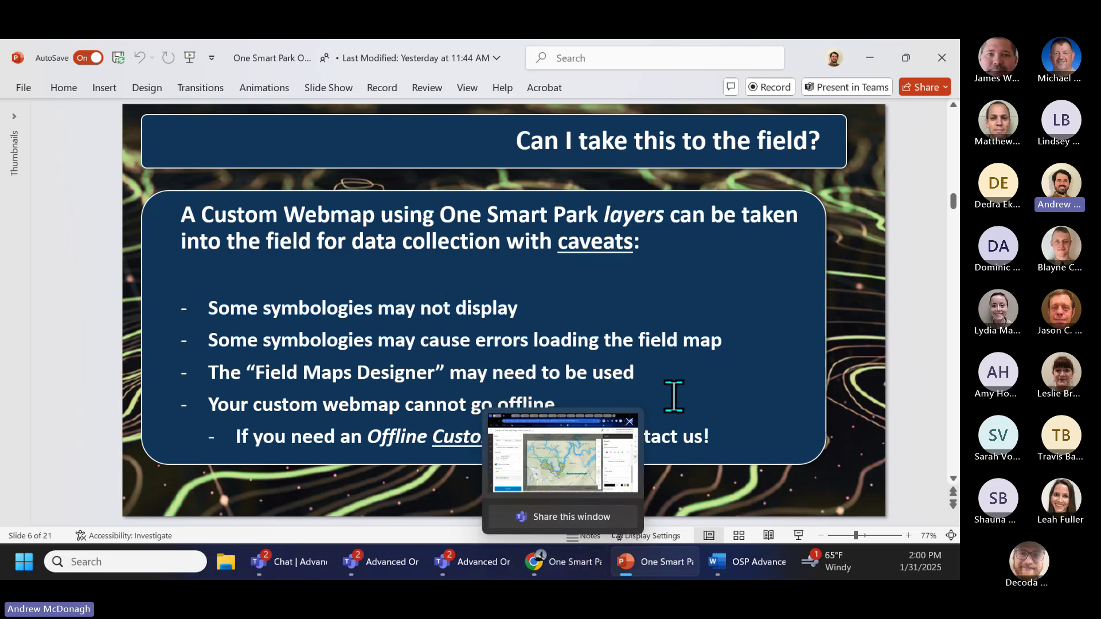